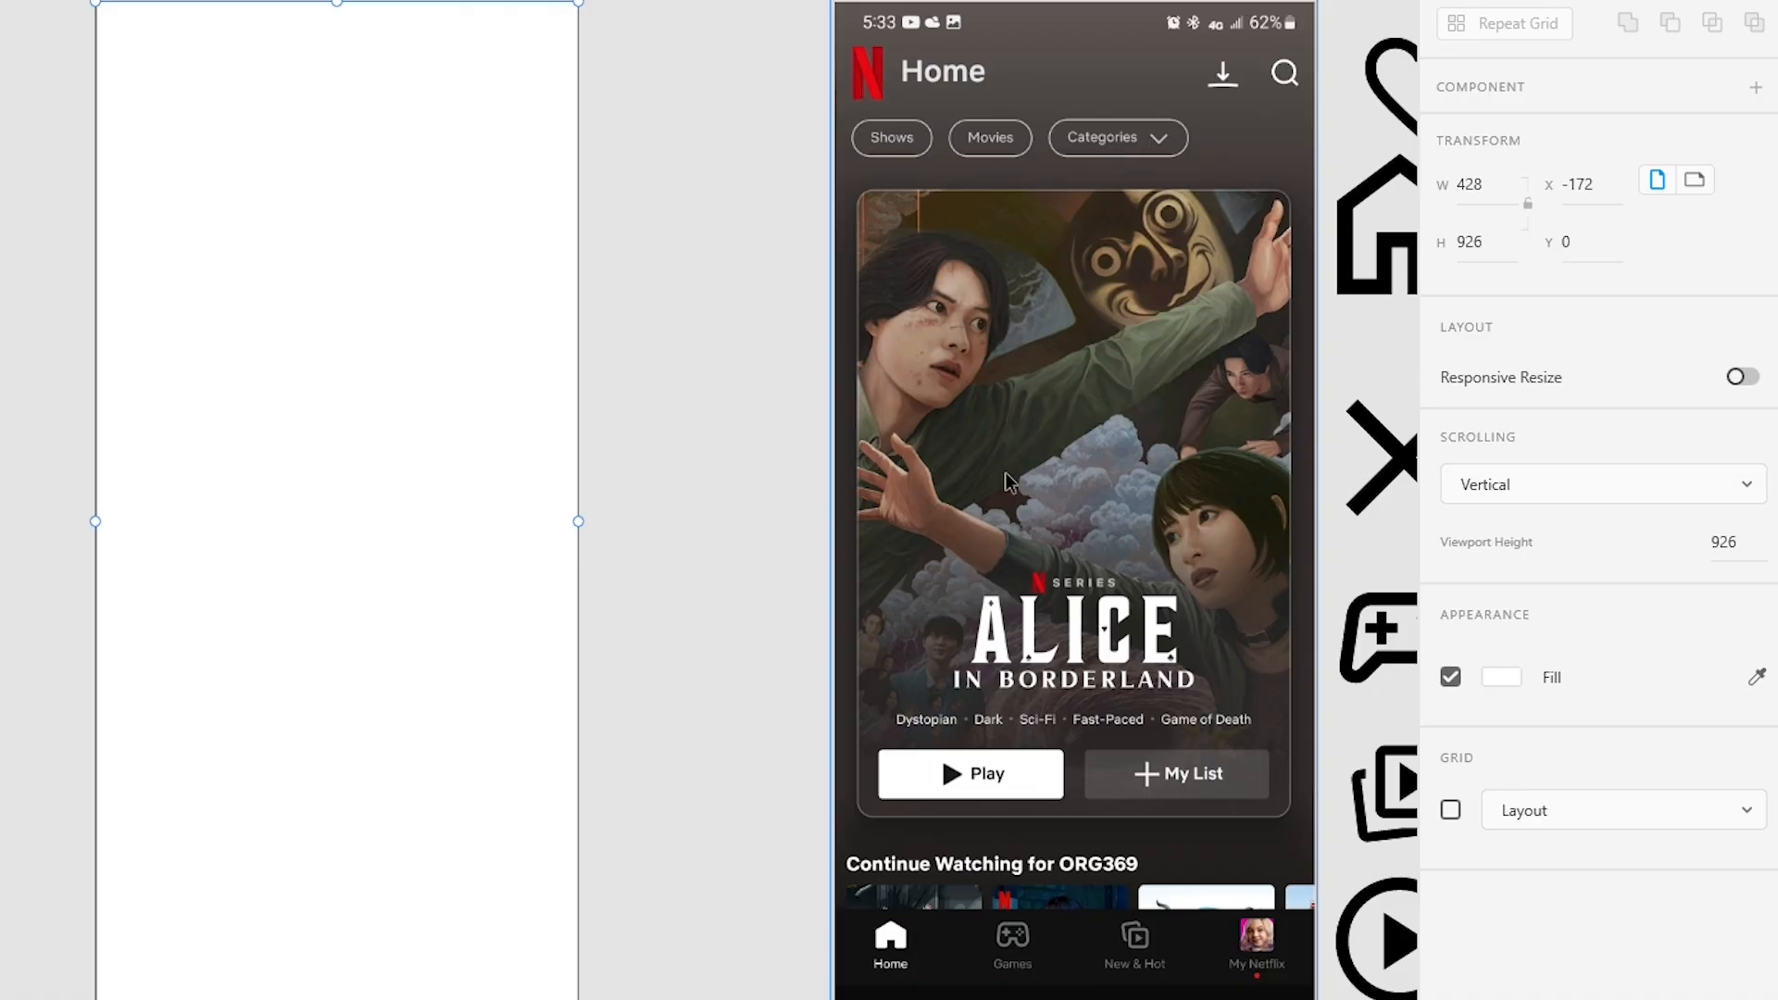
Draw a rectangle about 435 by 938 covering the whole iPhone 12 Pro Max – 2 artboard.
click(715, 232)
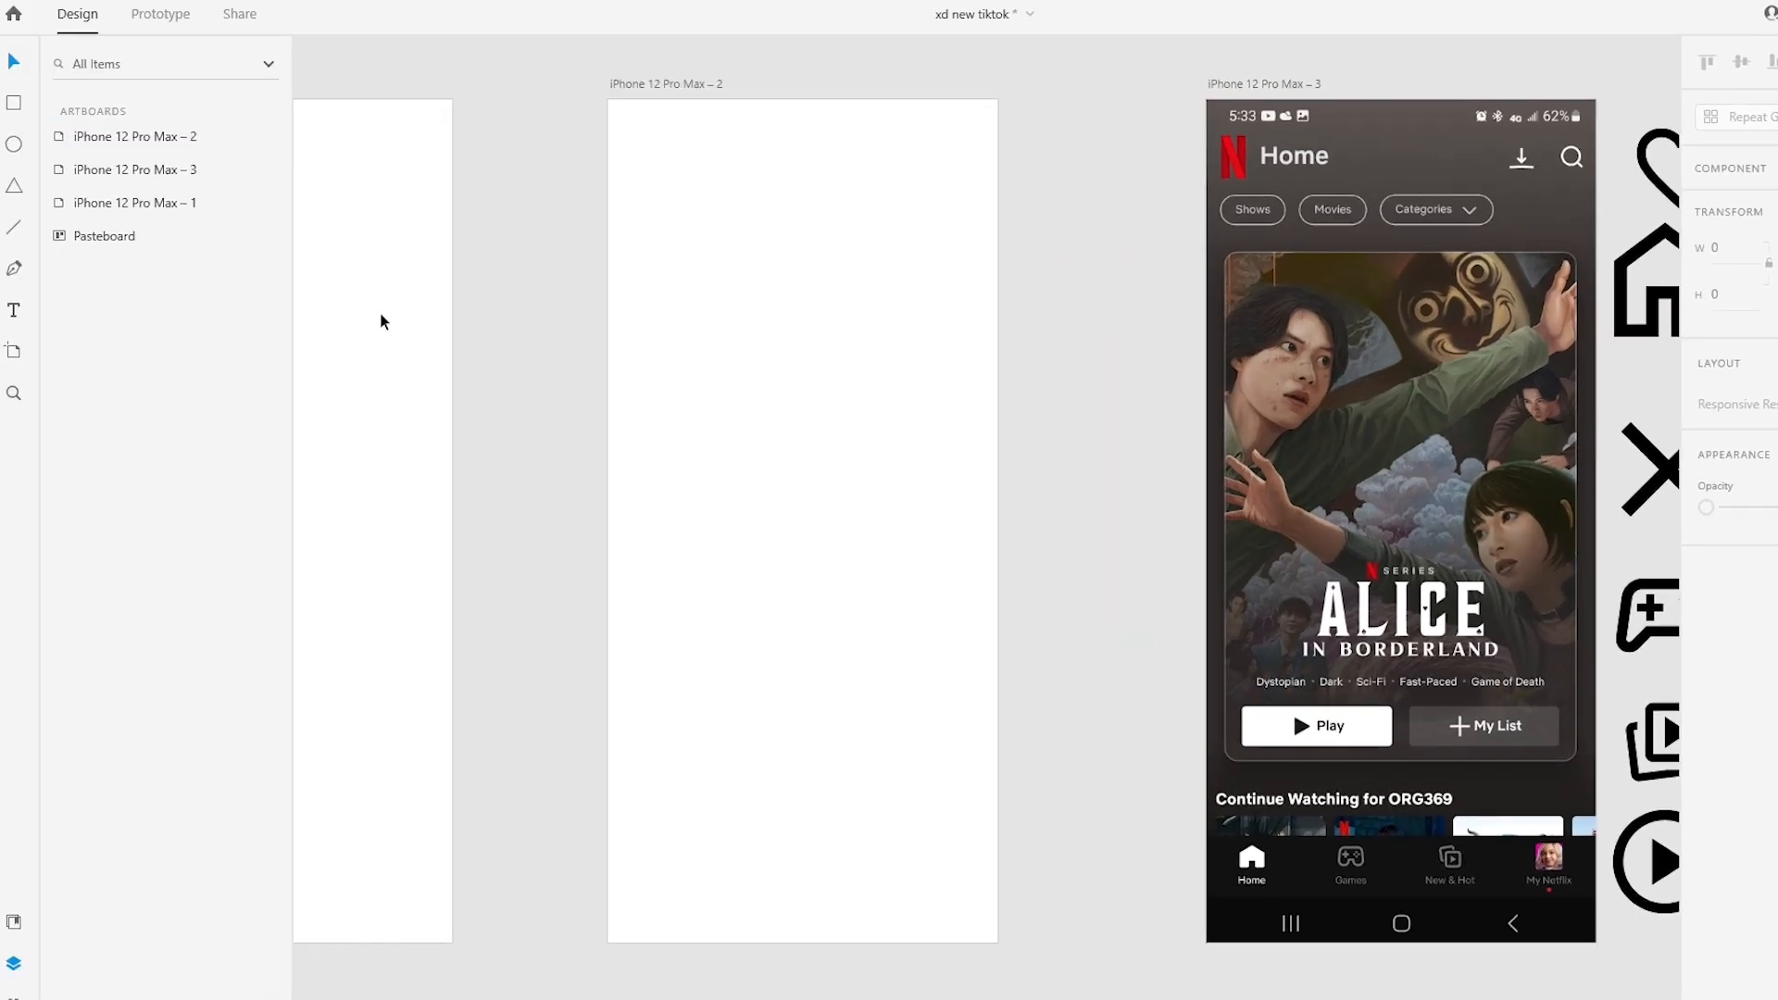
click(17, 105)
drag(606, 105, 999, 949)
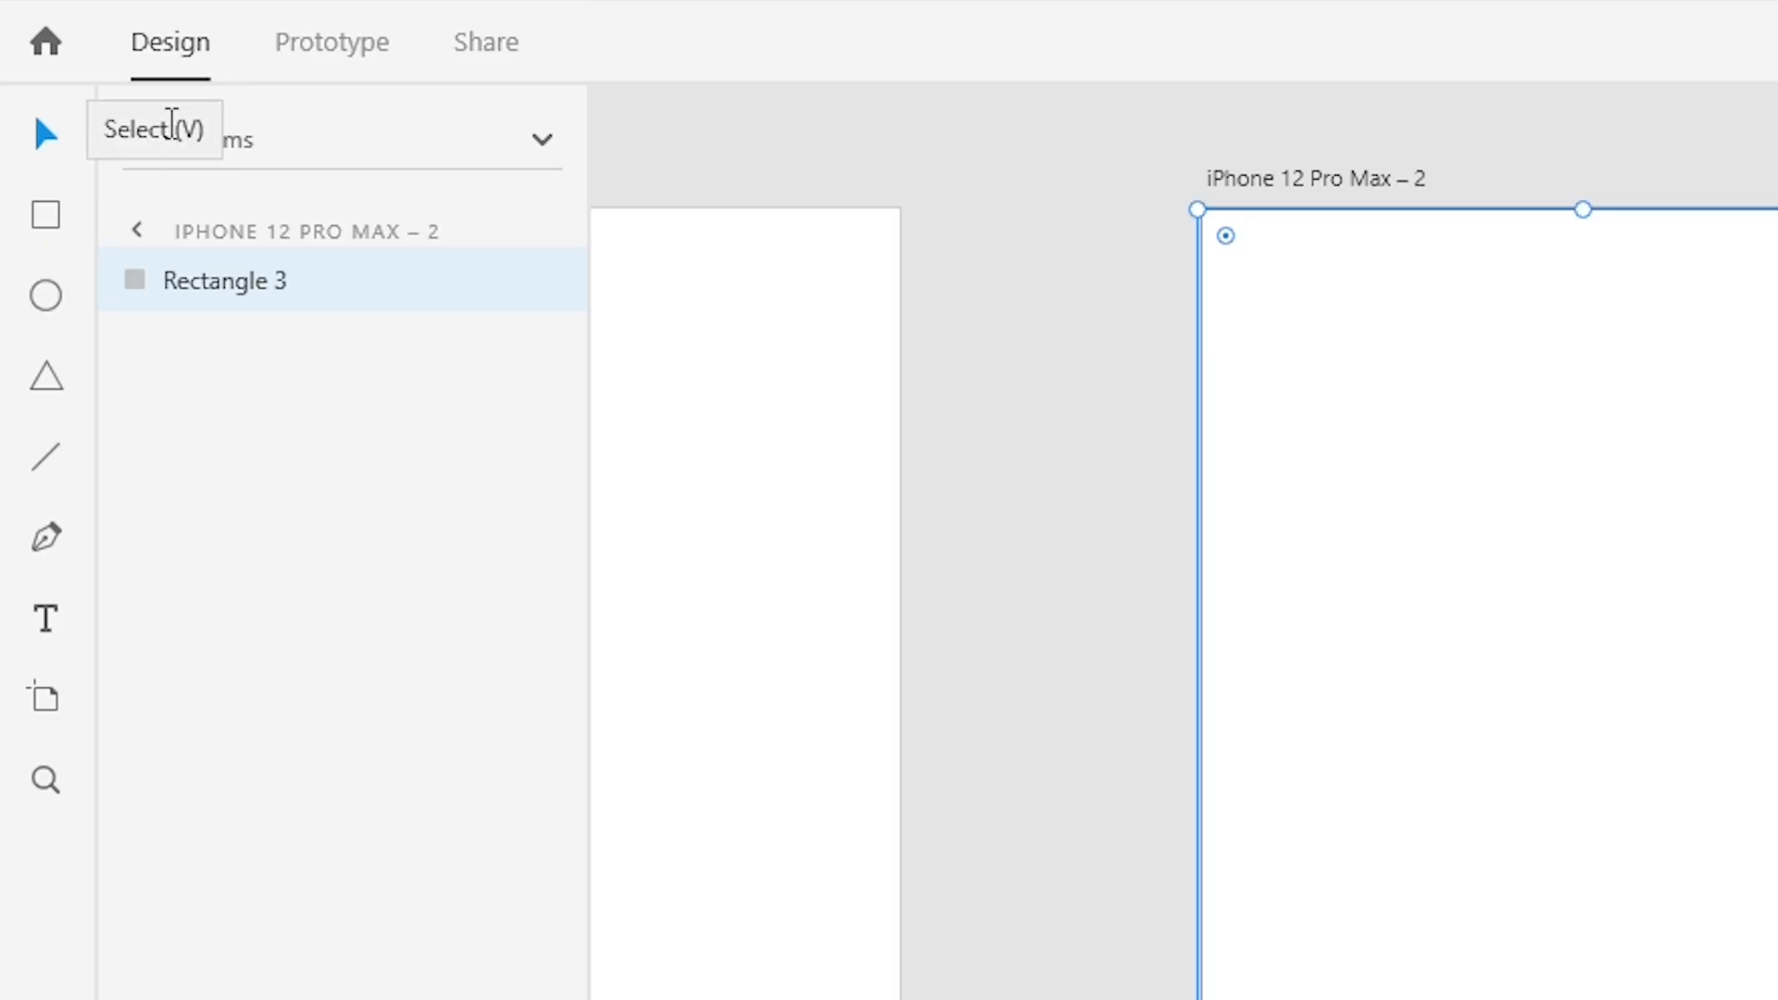
key(v)
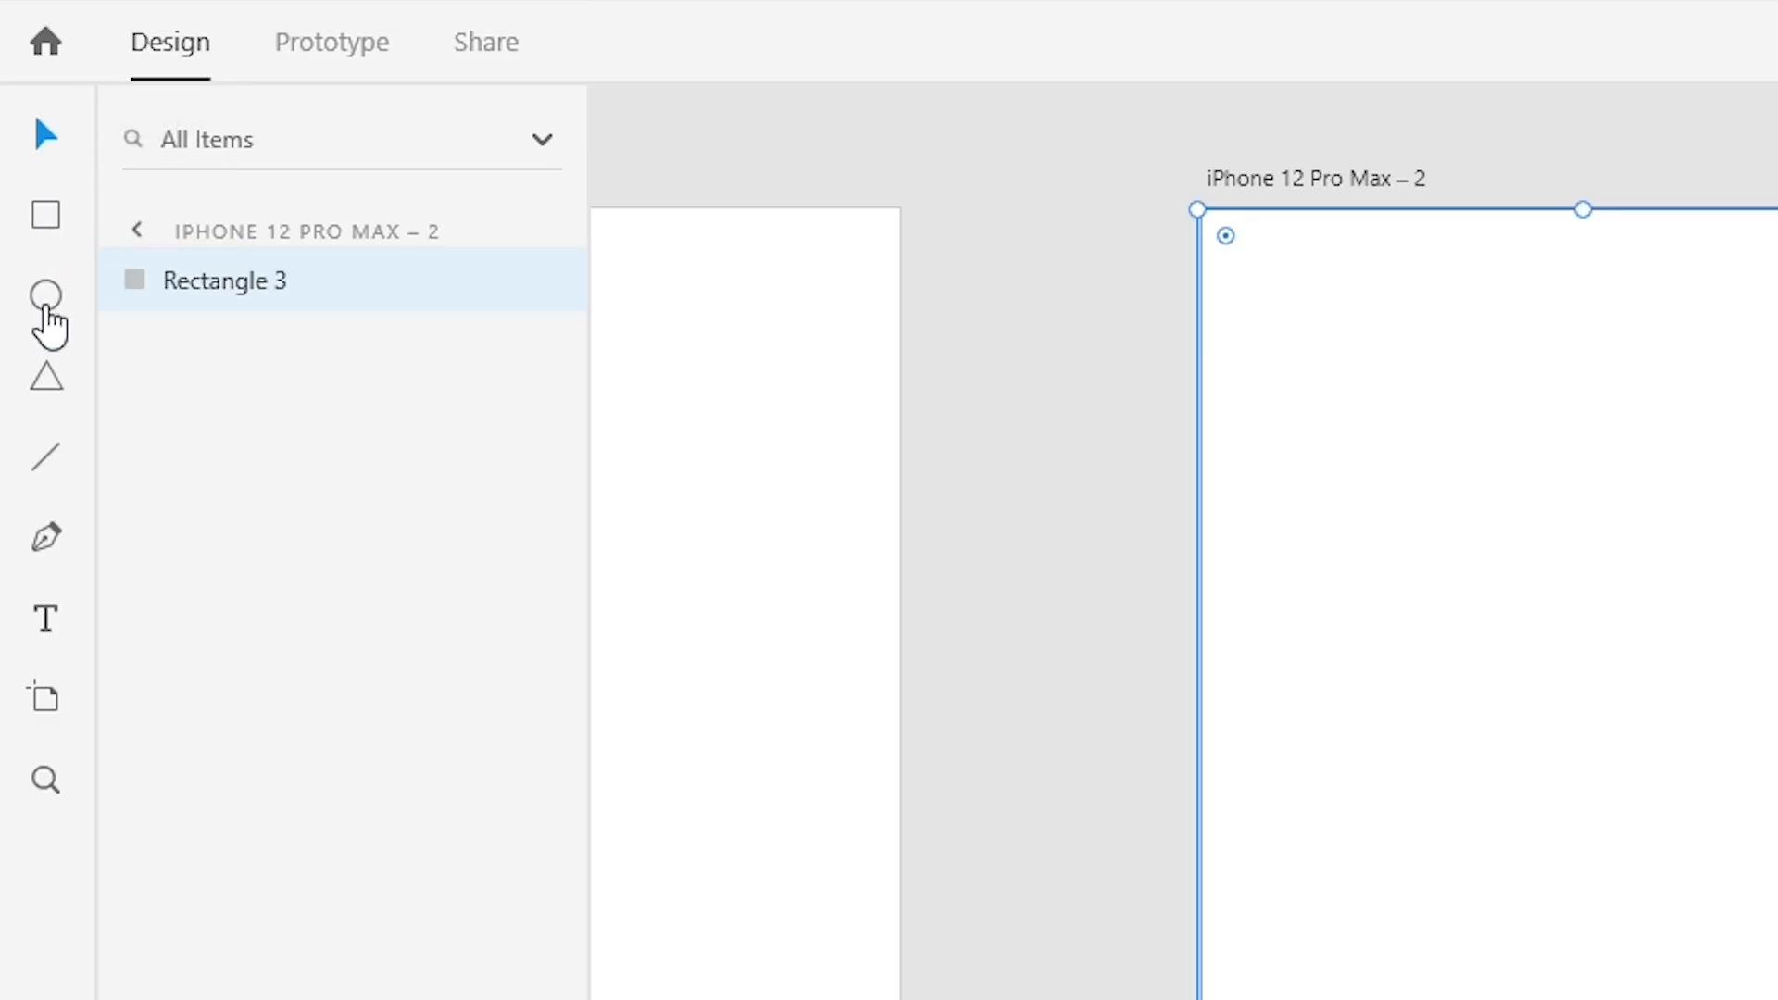
key(r)
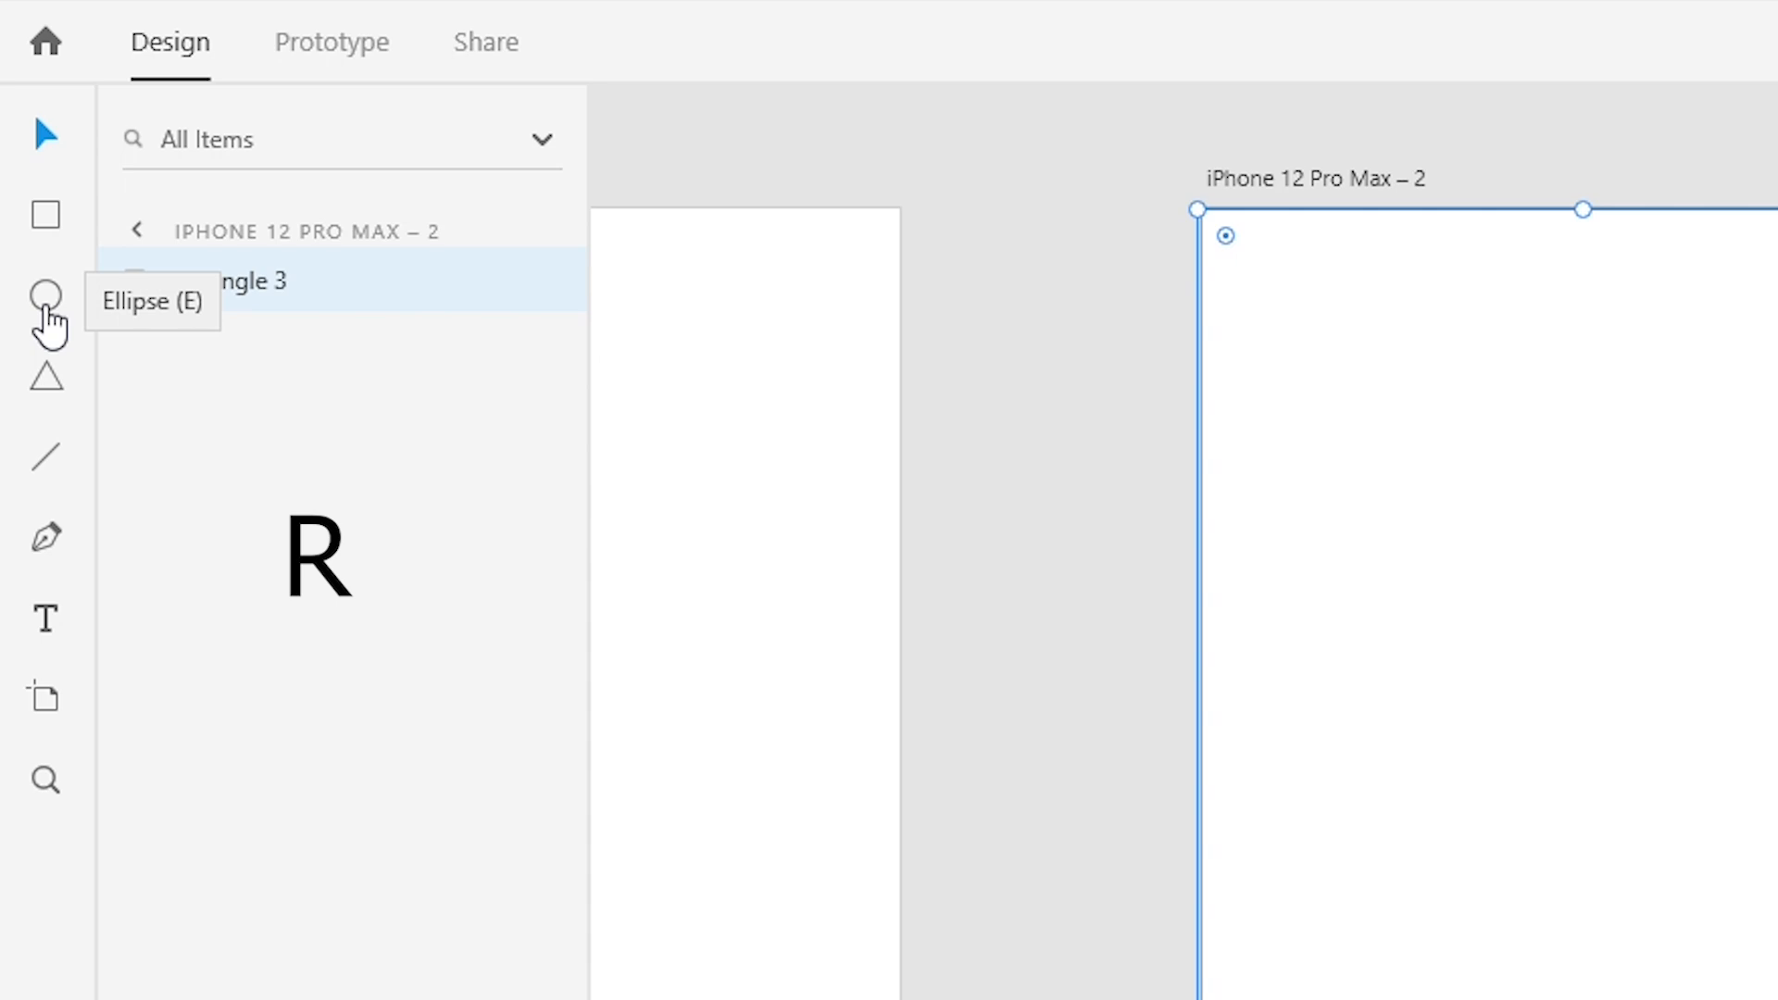
key(e)
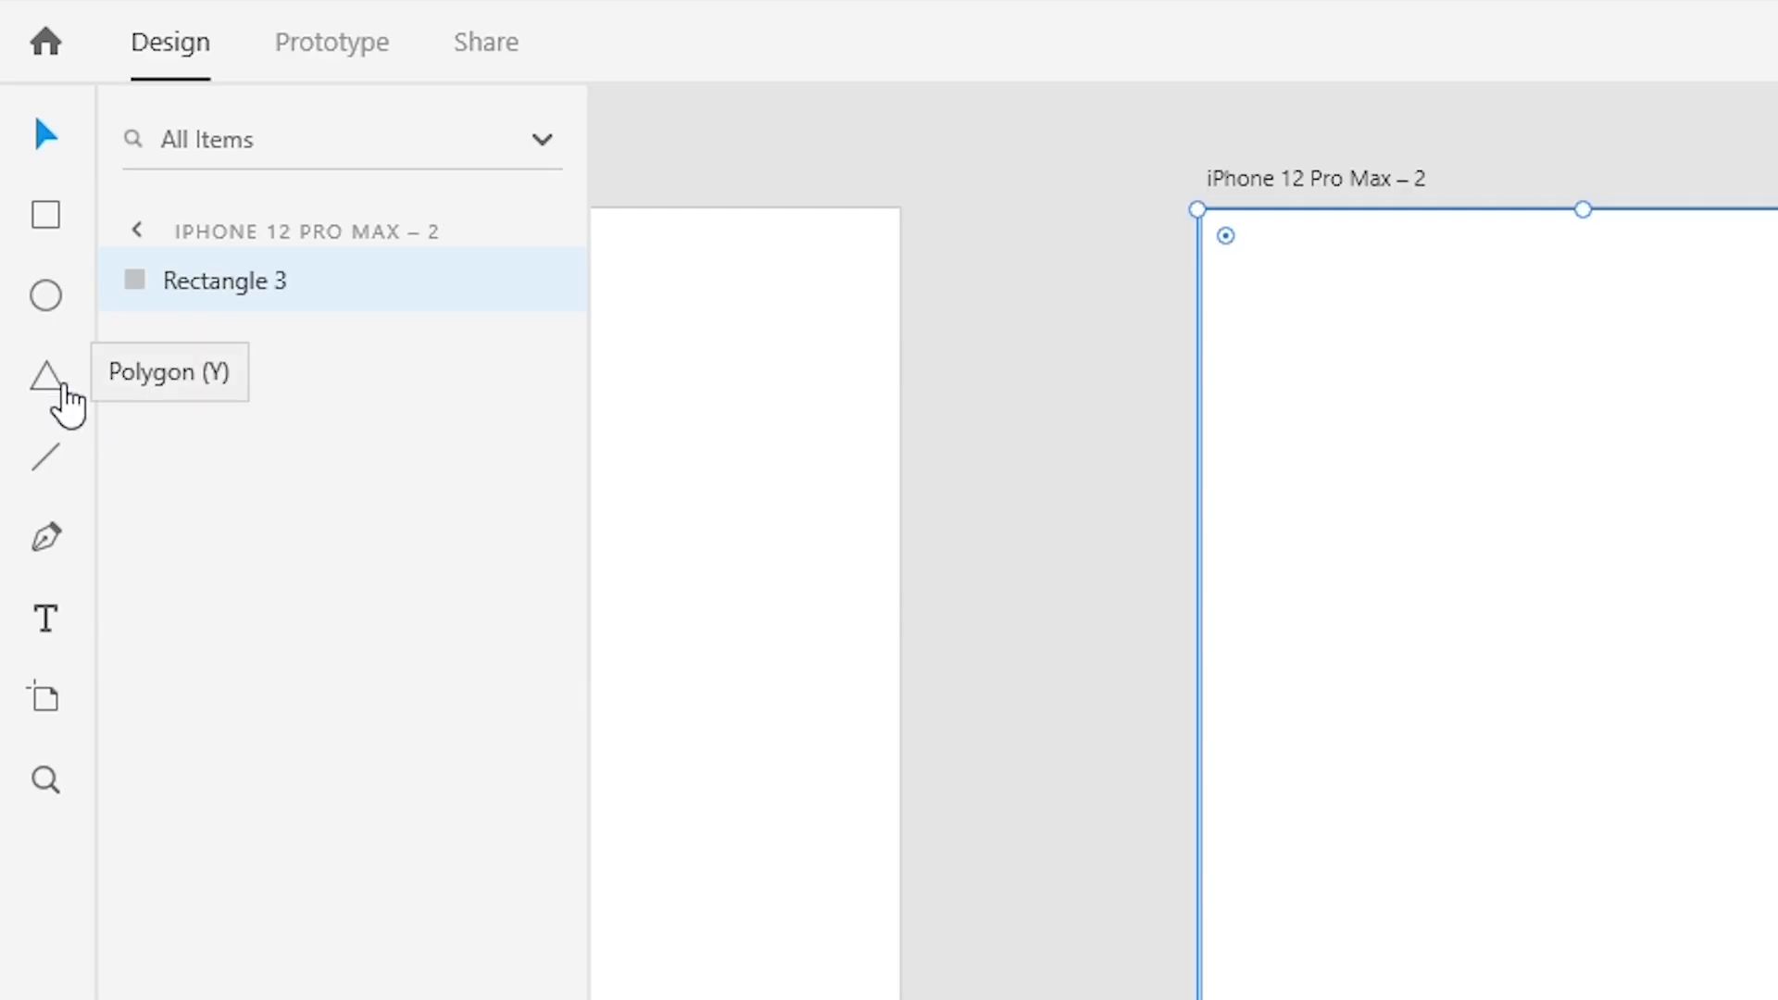
key(y)
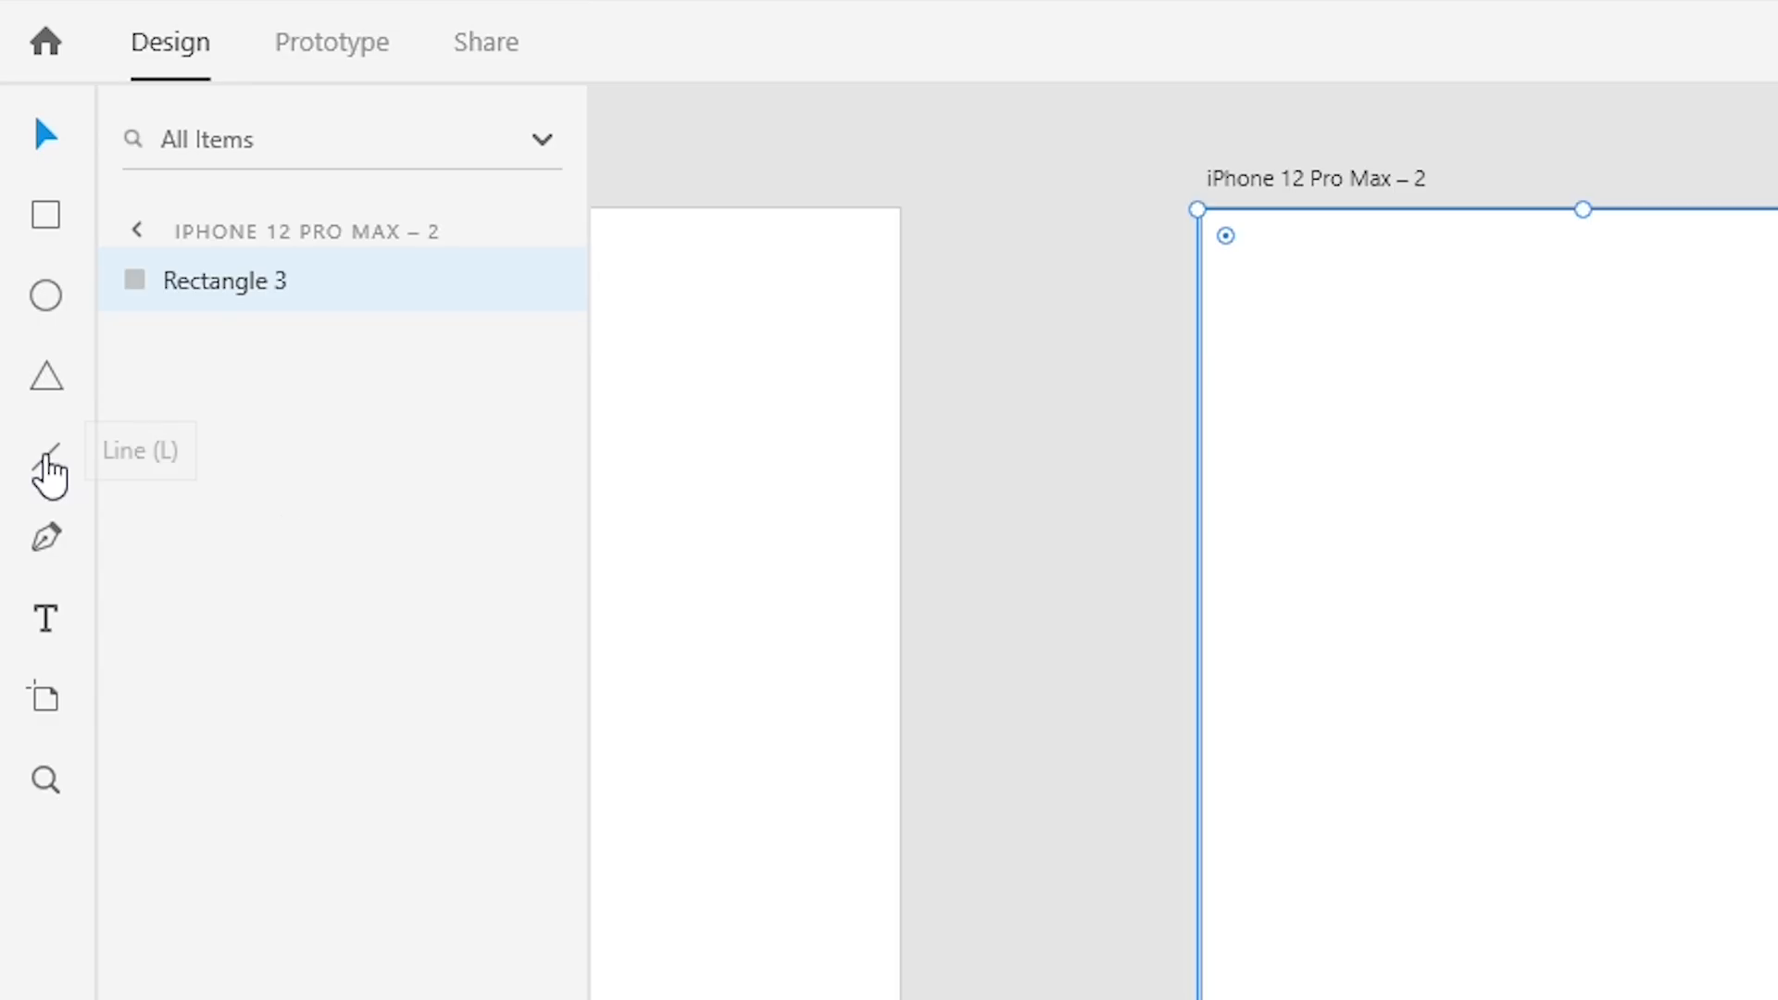
key(l)
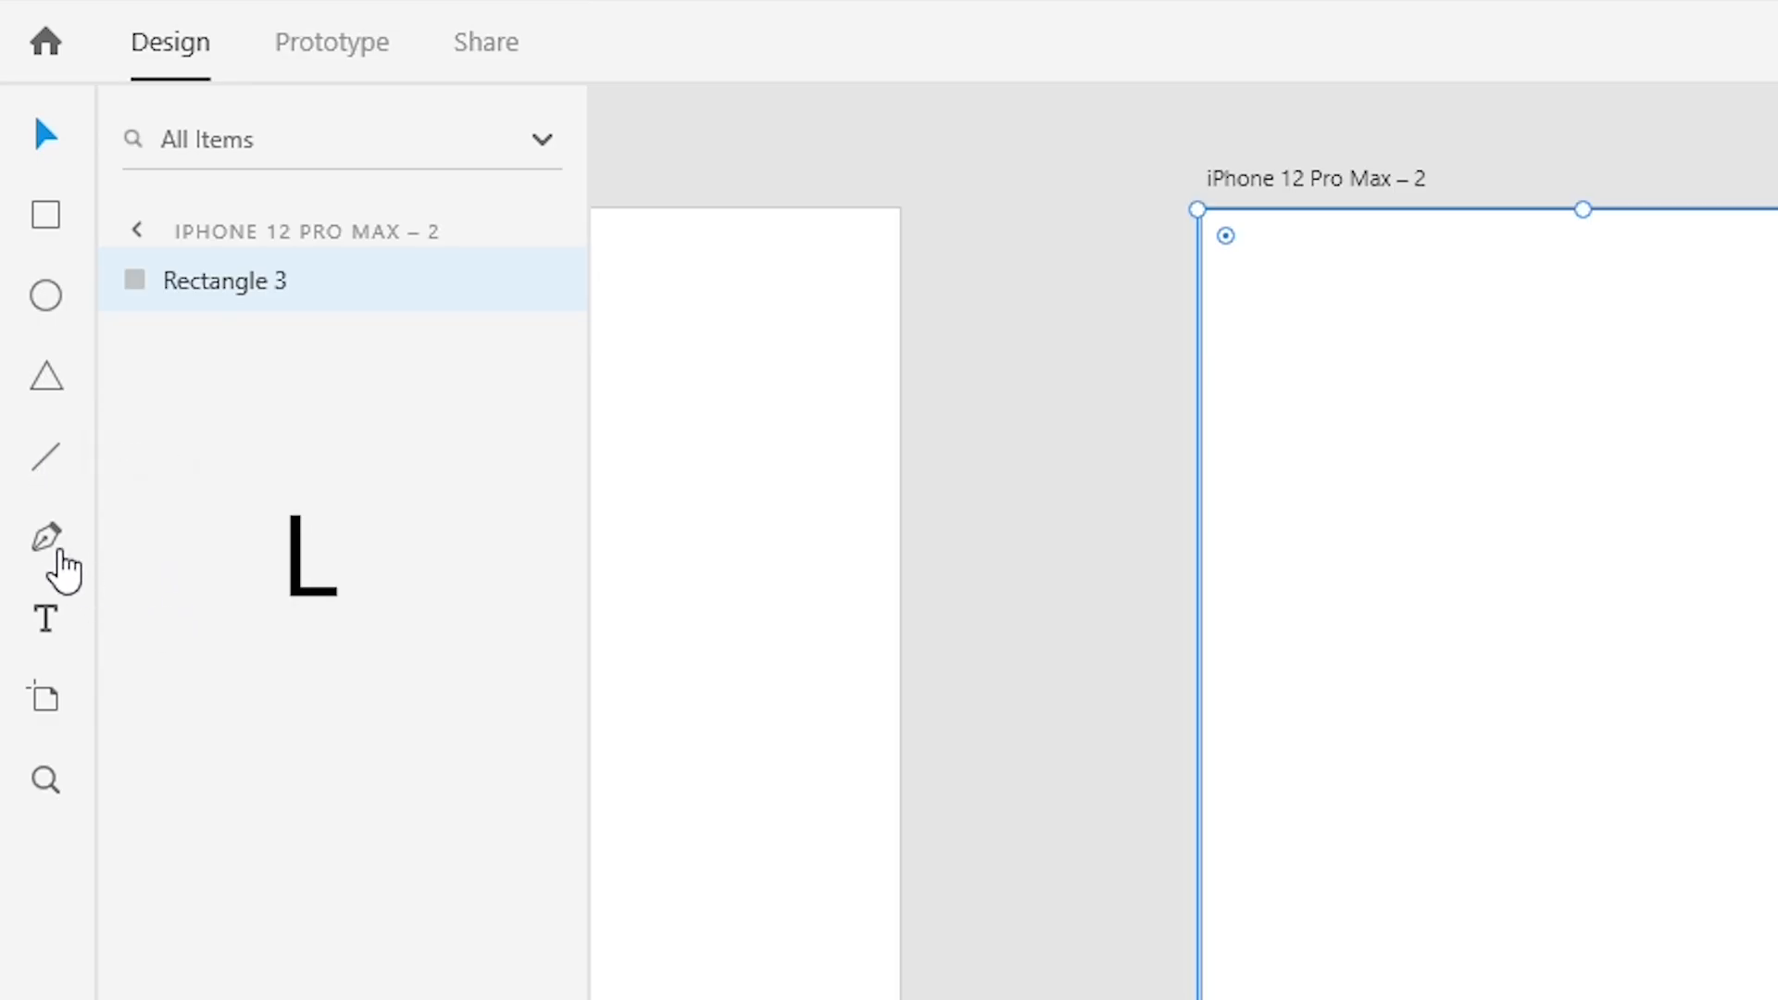
key(p)
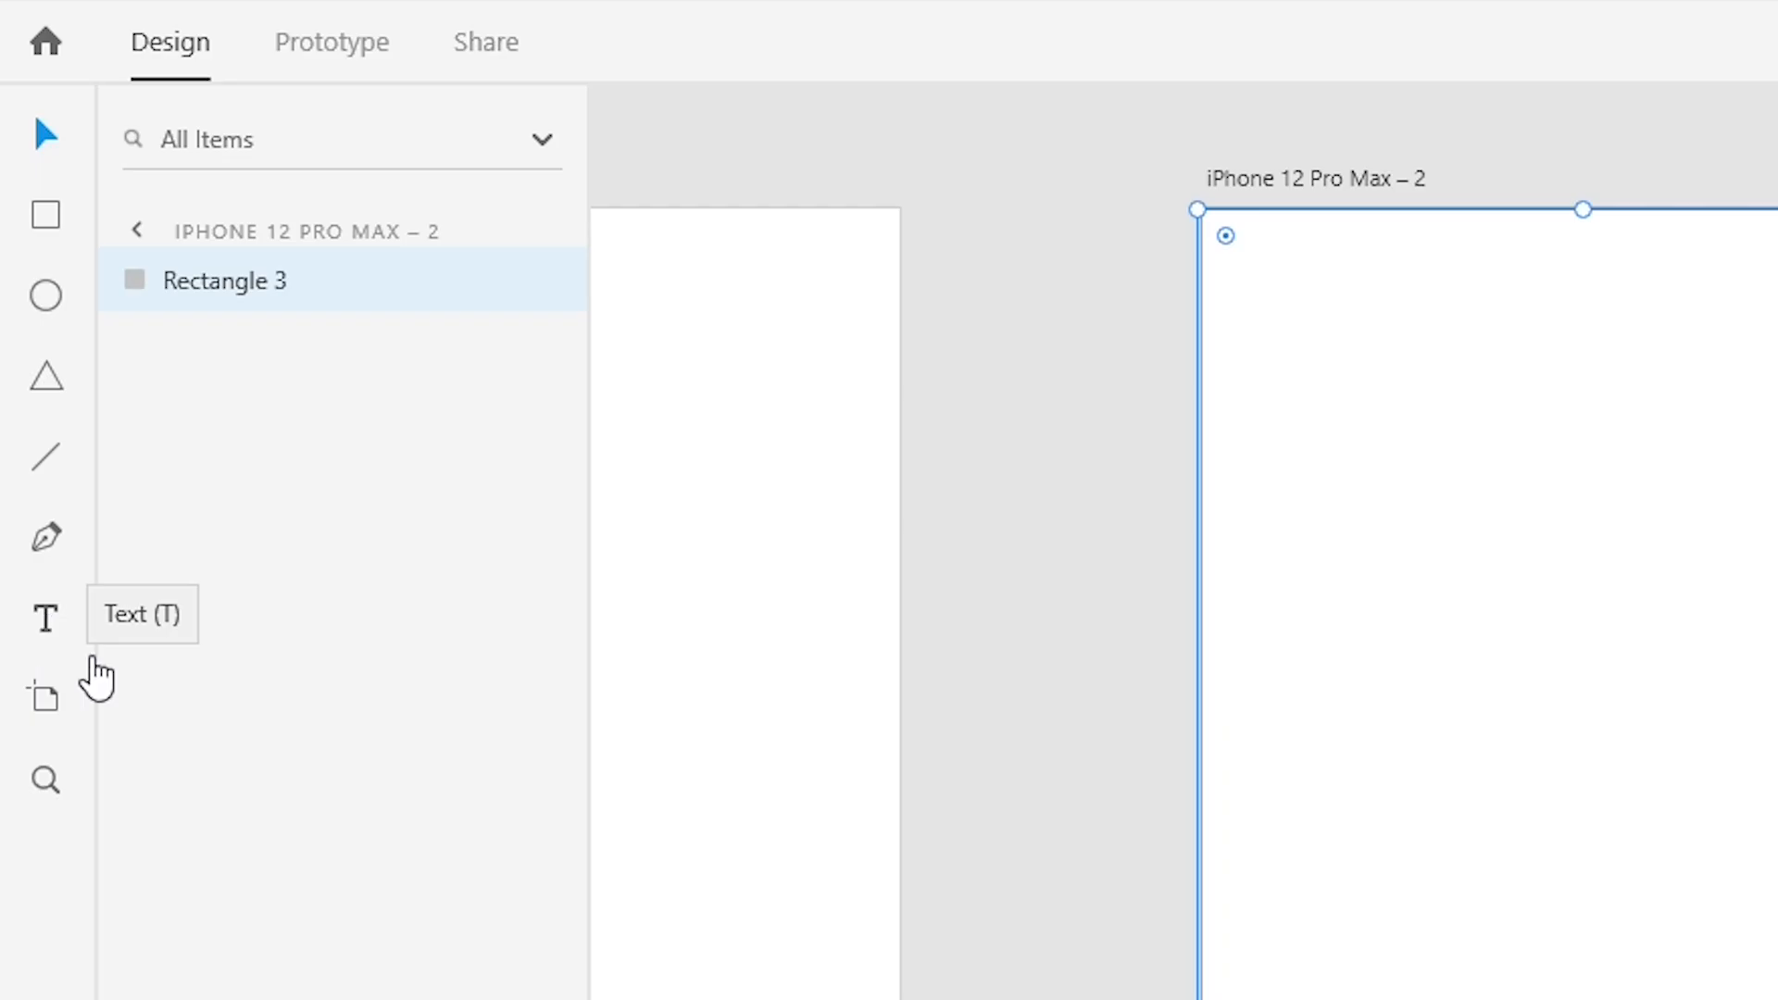
key(t)
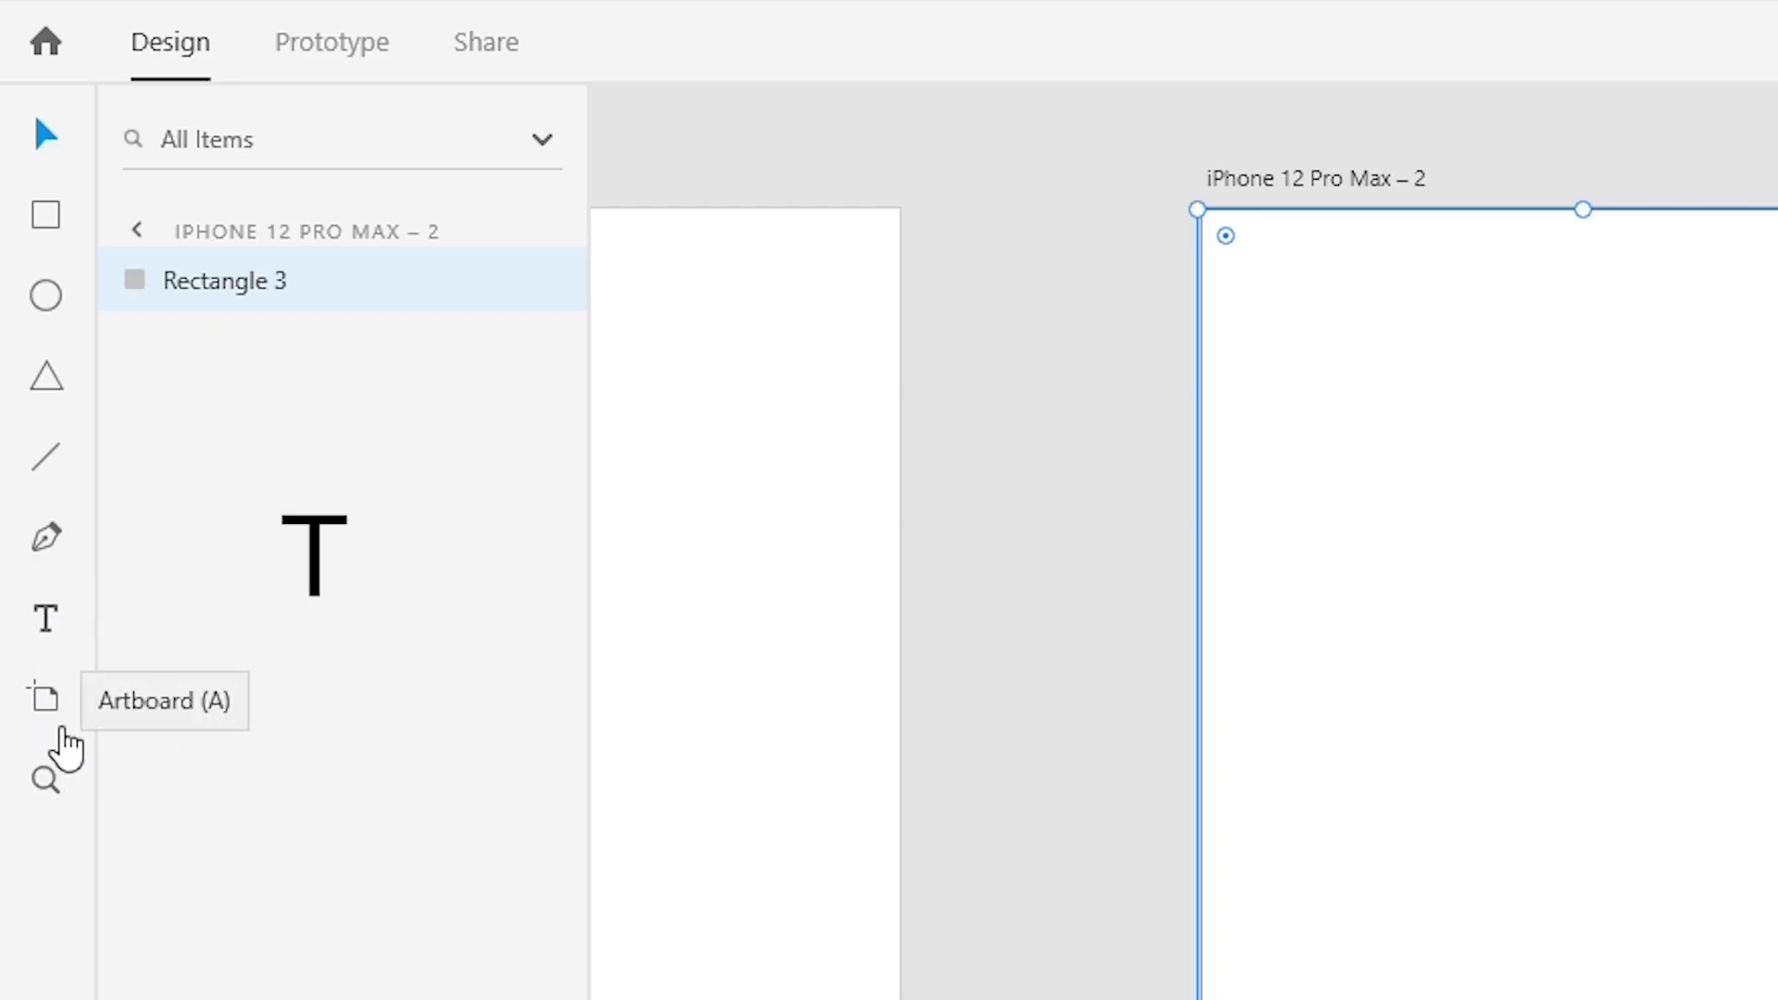
key(a)
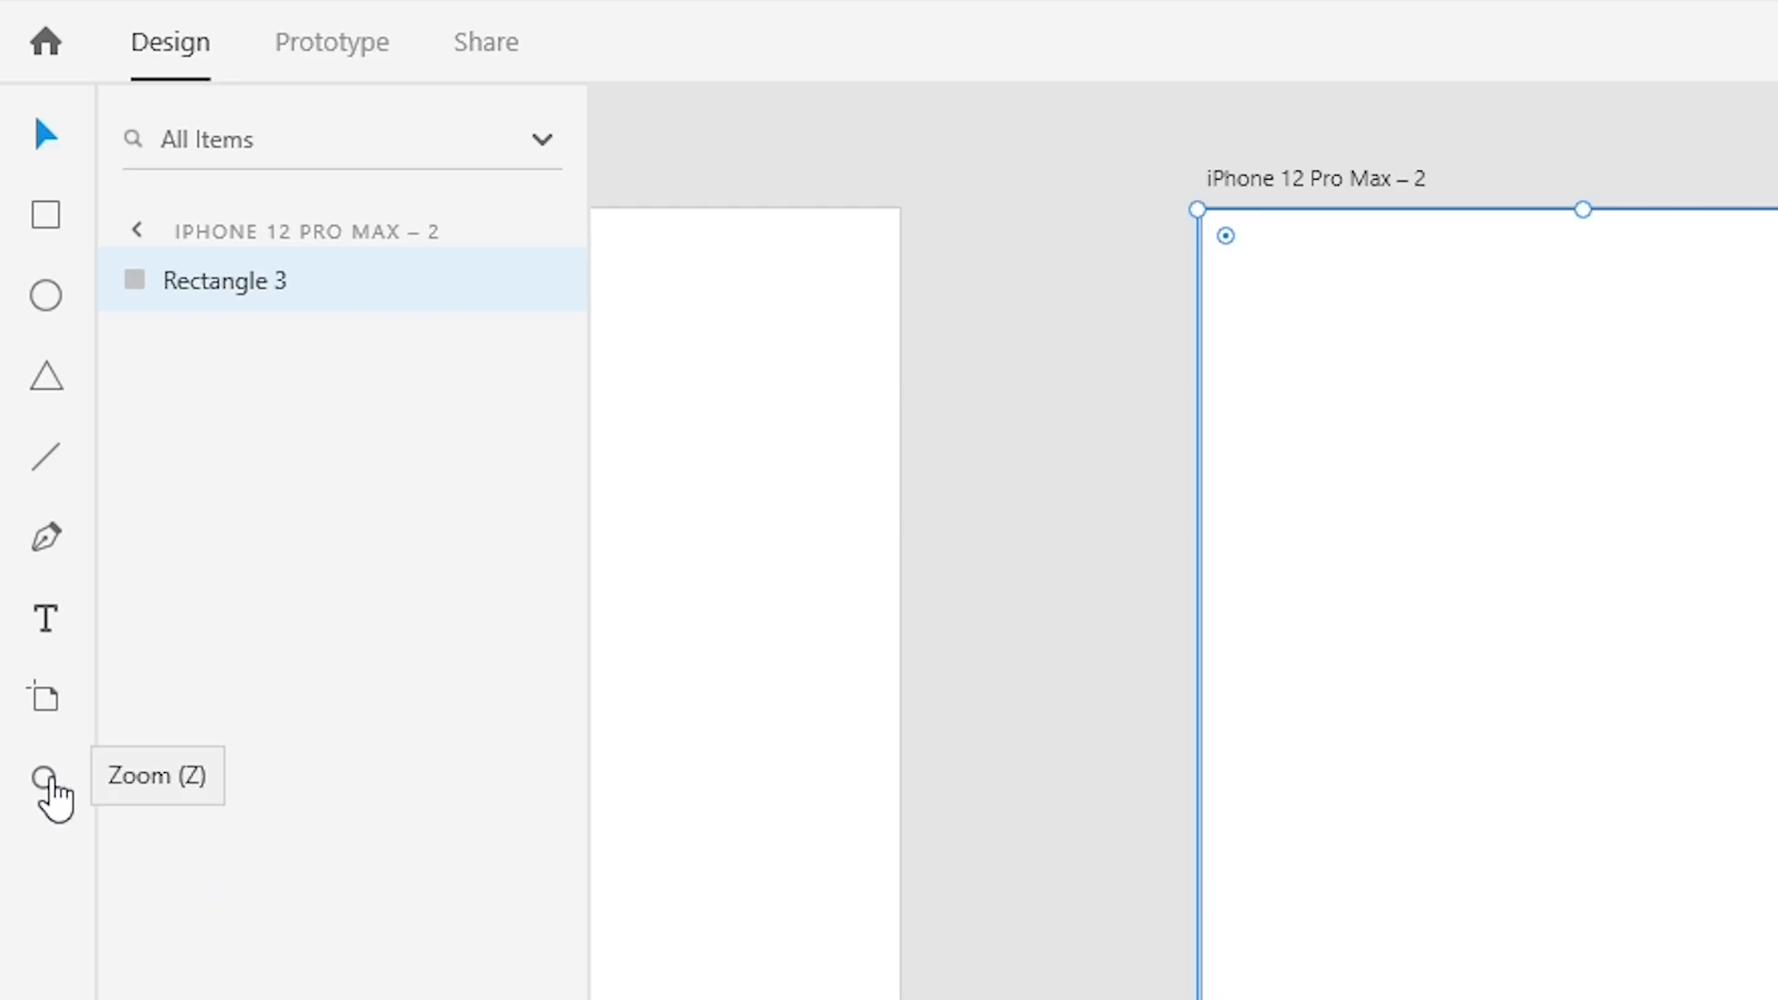
key(z)
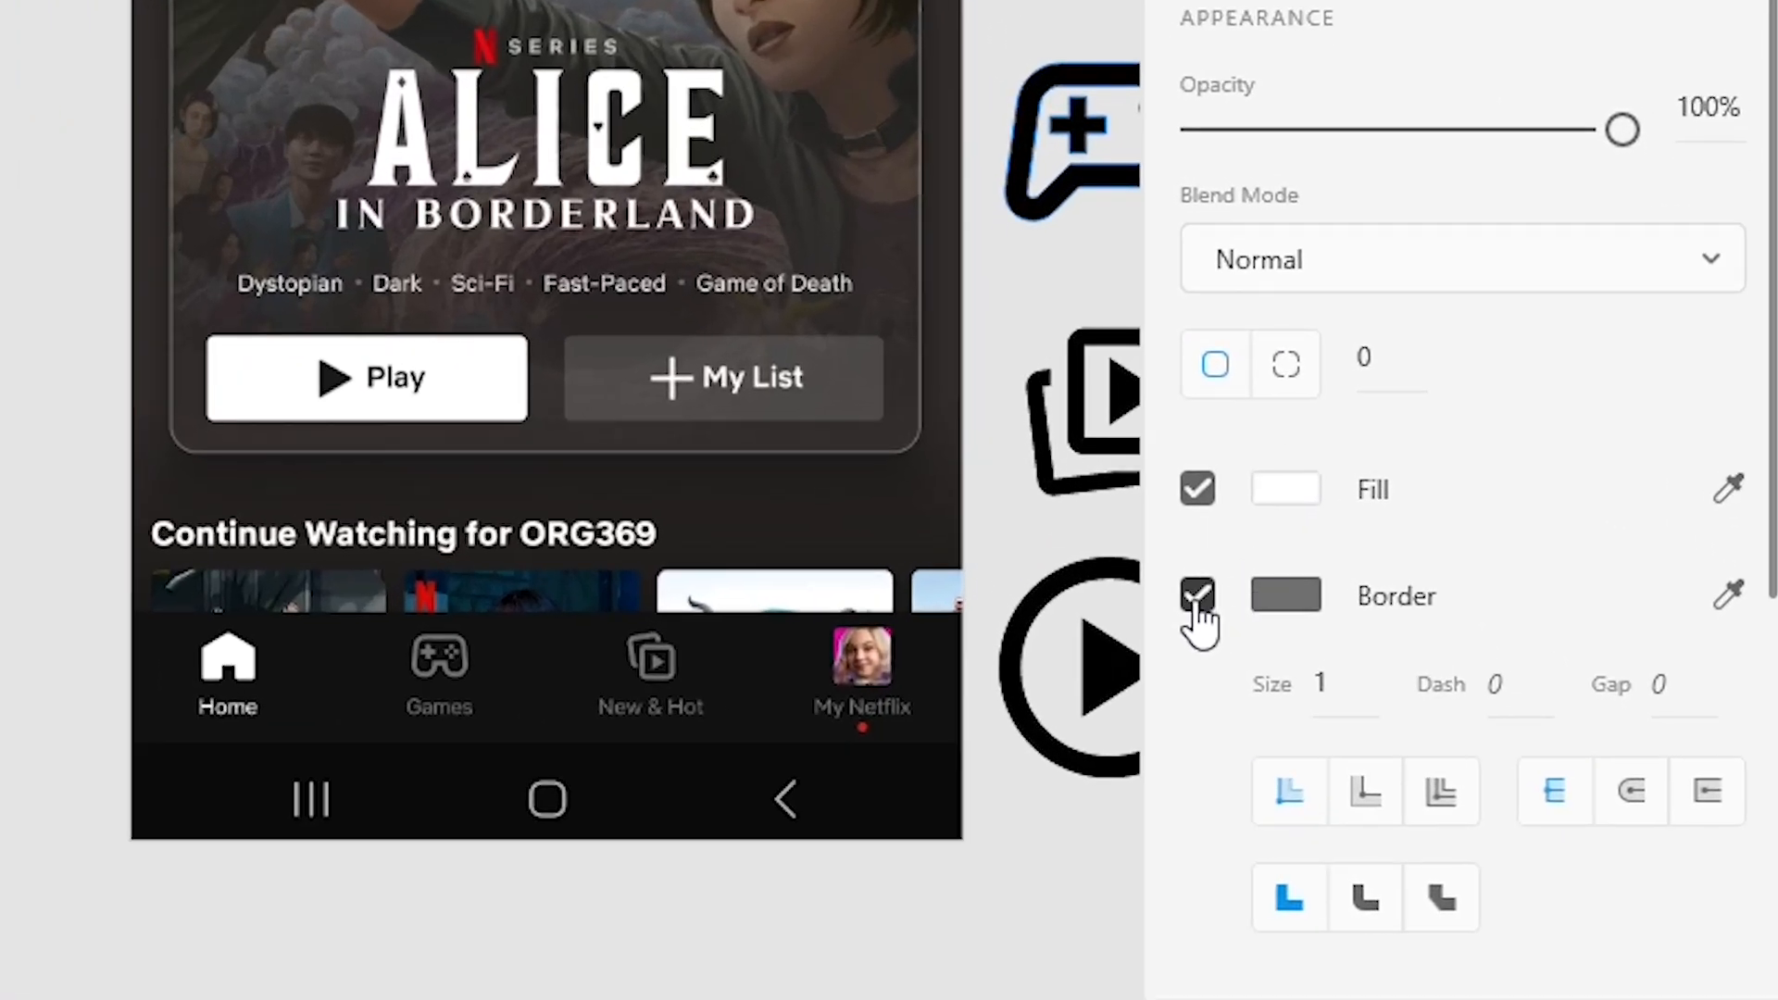
Remove the background rectangle's border and change its fill from a solid colour to a linear gradient.
click(1196, 601)
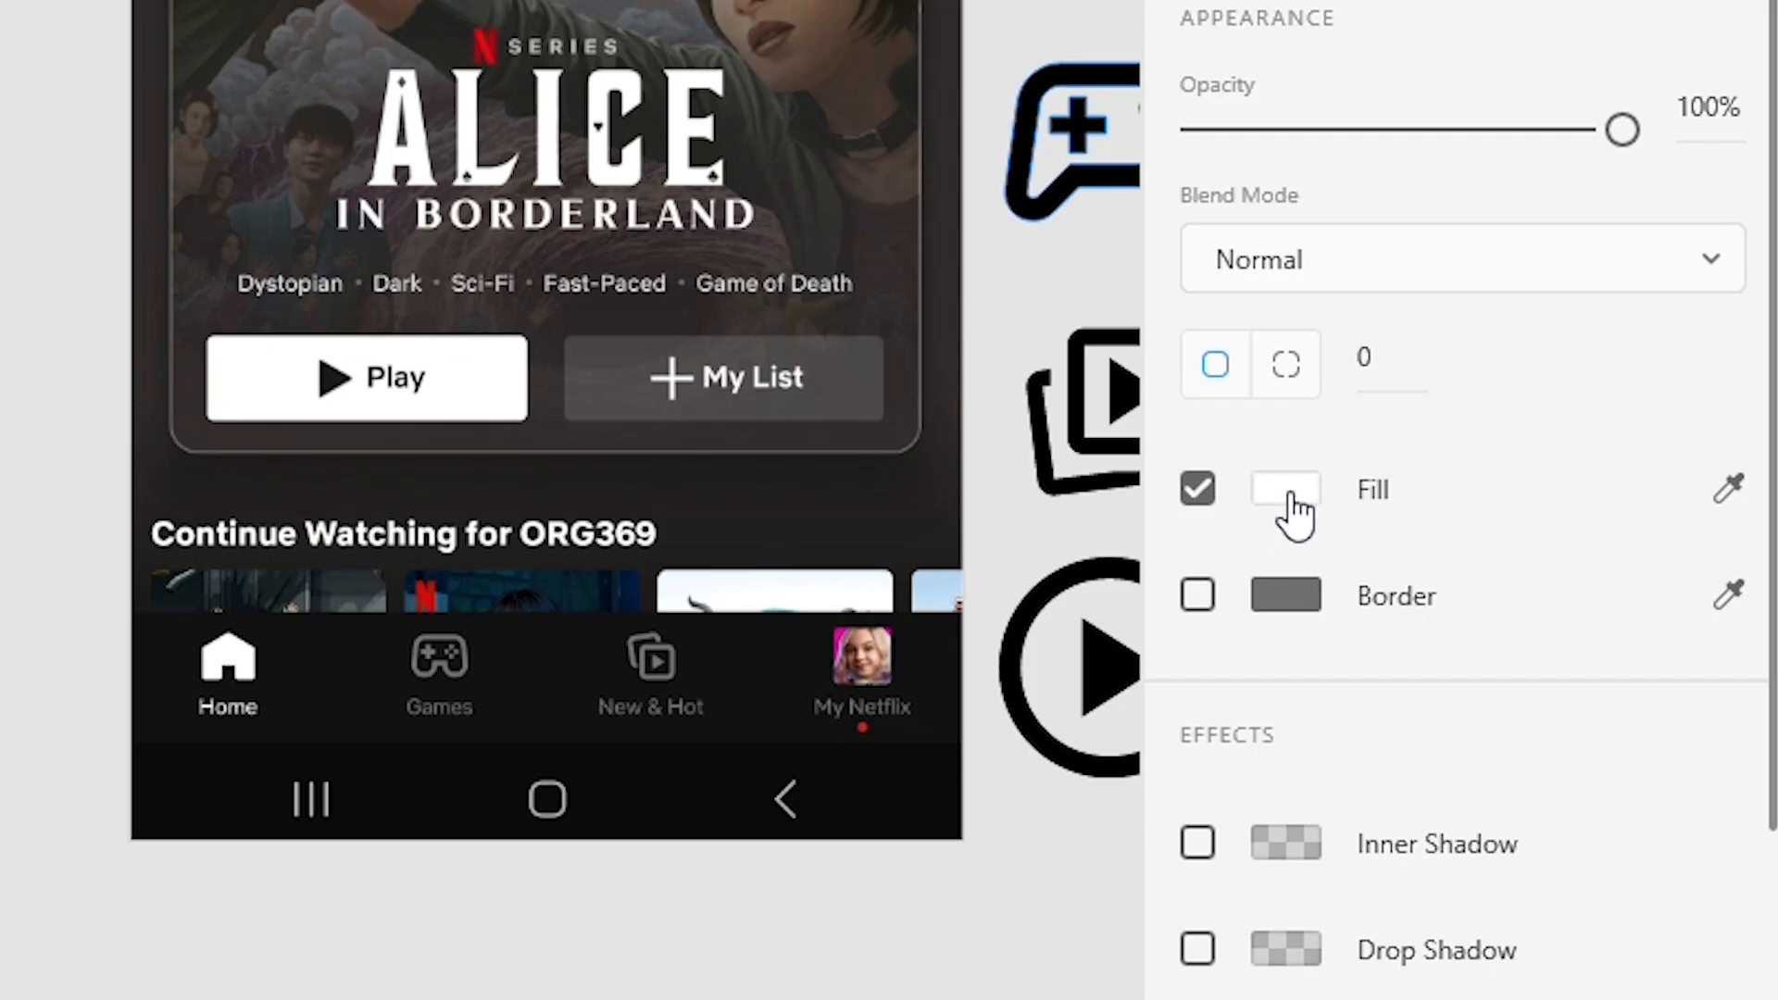
click(1290, 498)
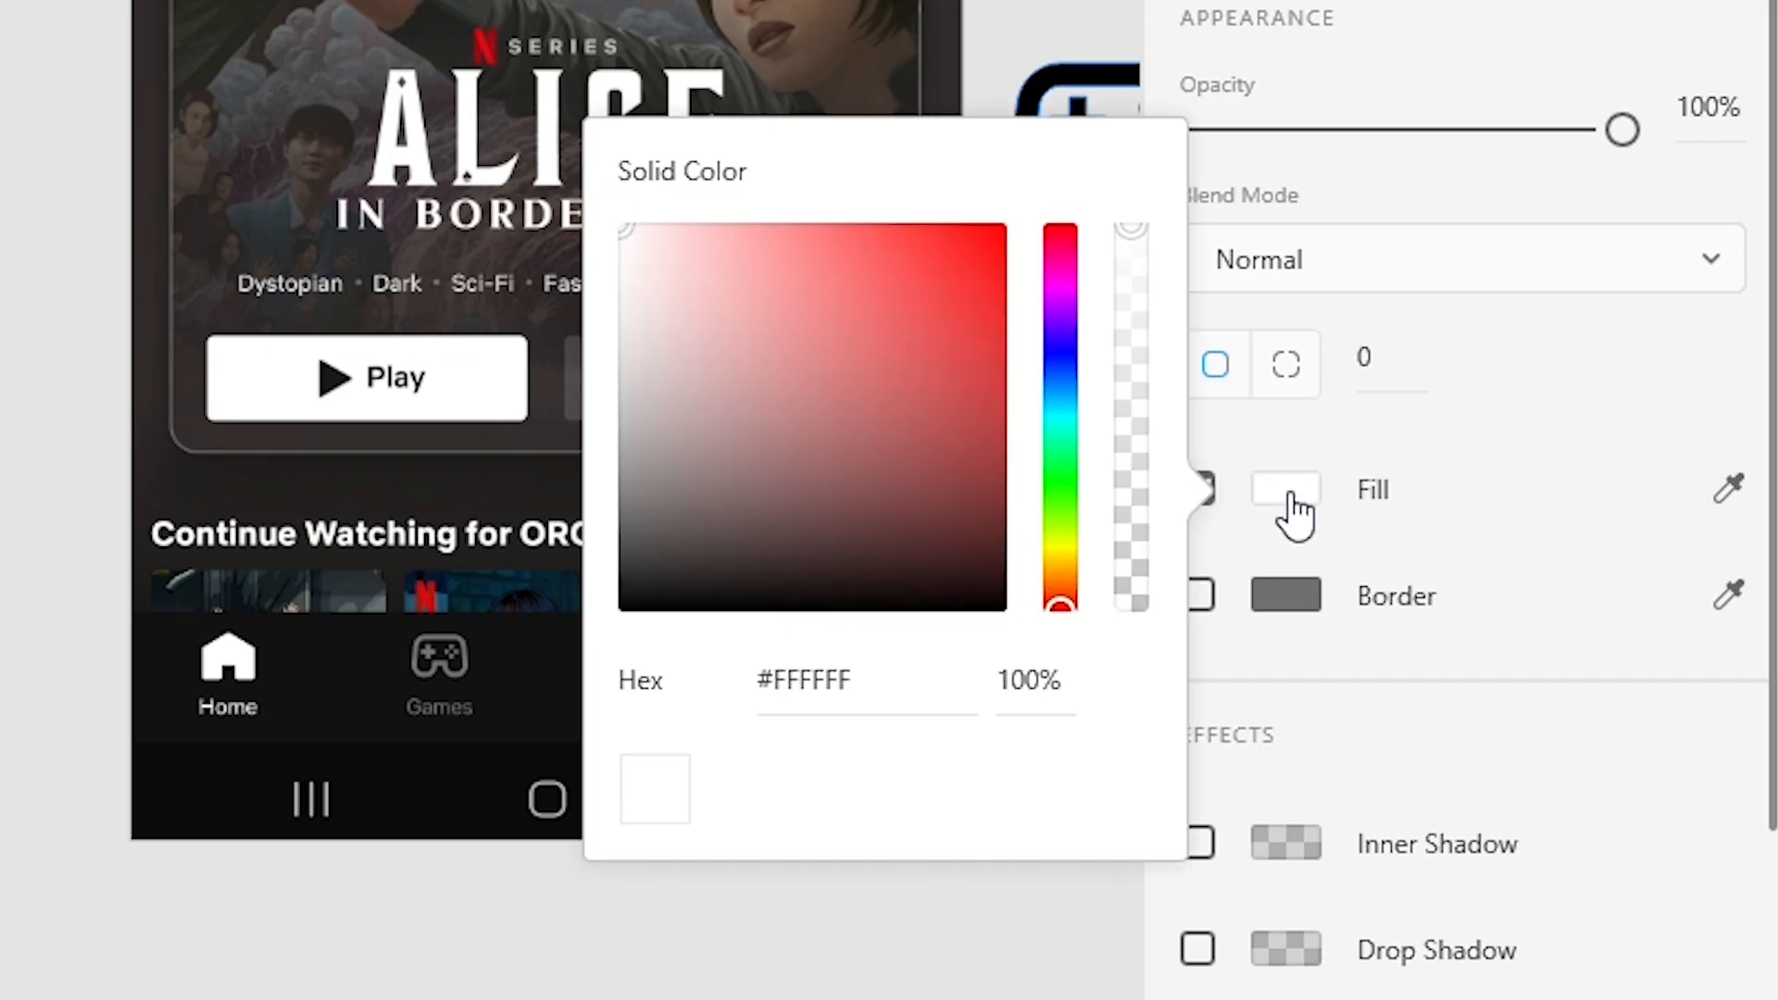
click(814, 180)
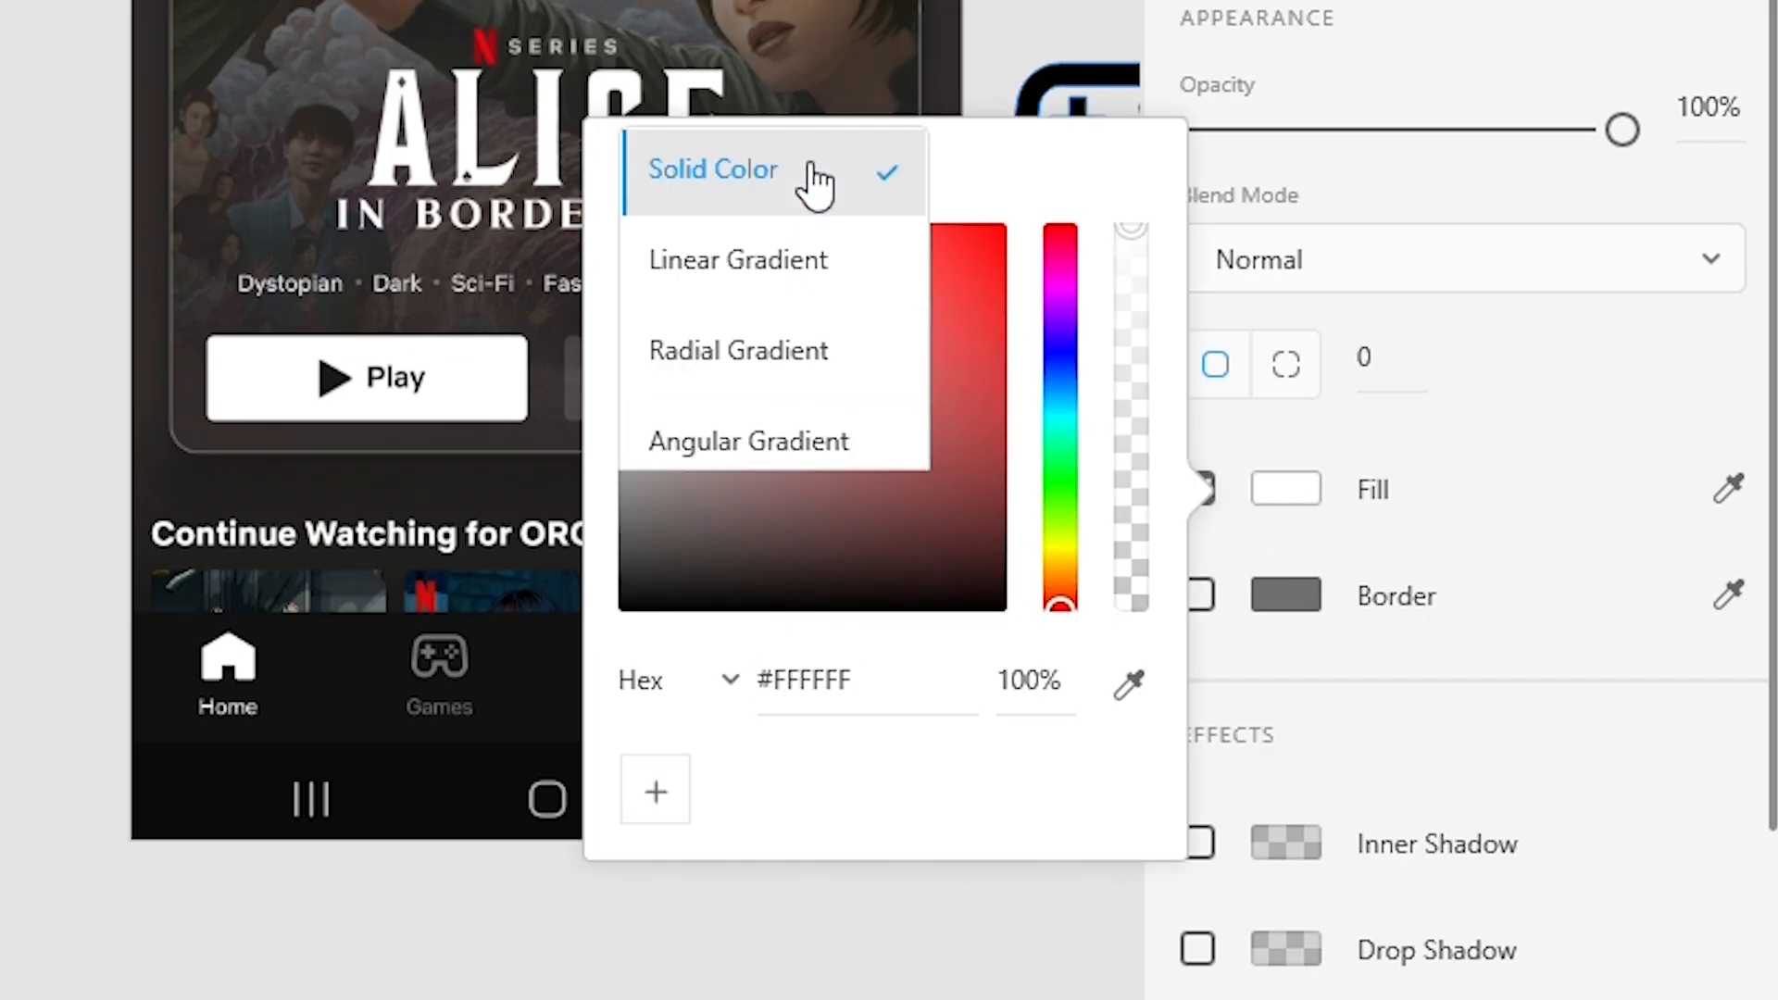
click(739, 263)
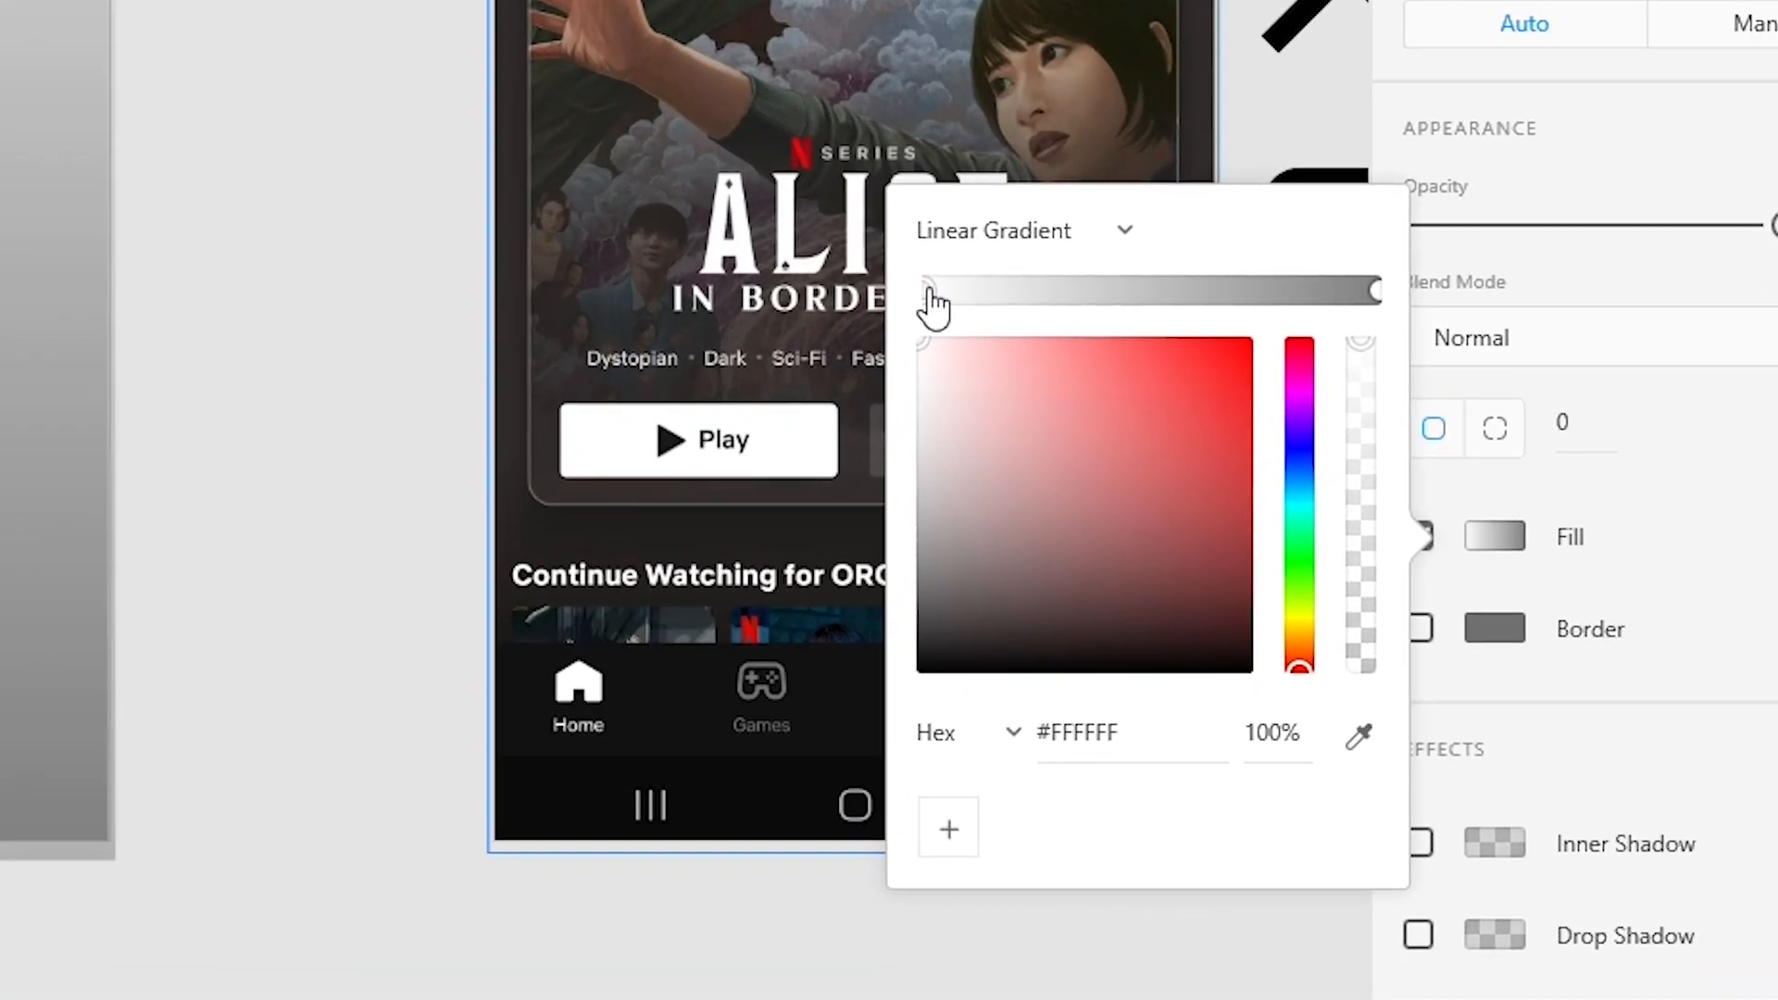
Set the gradient's first colour stop to grey #8A8A8A and its last stop to black #000000.
drag(933, 397, 880, 497)
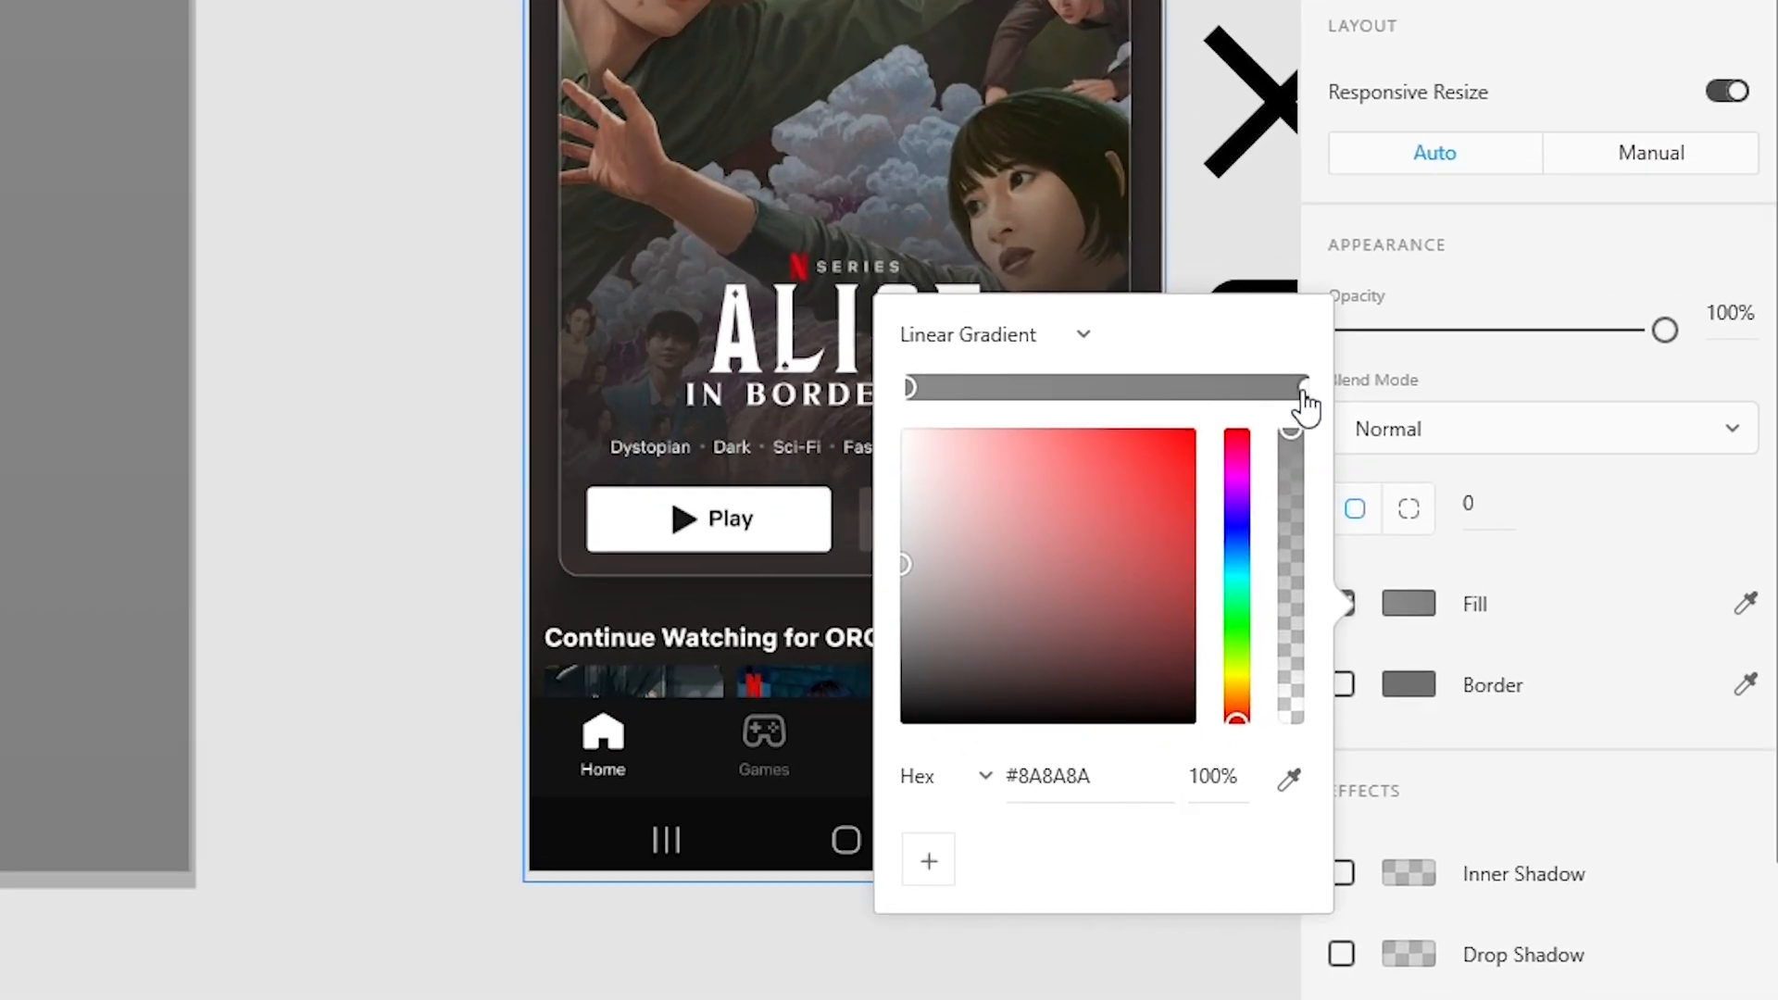
click(1558, 641)
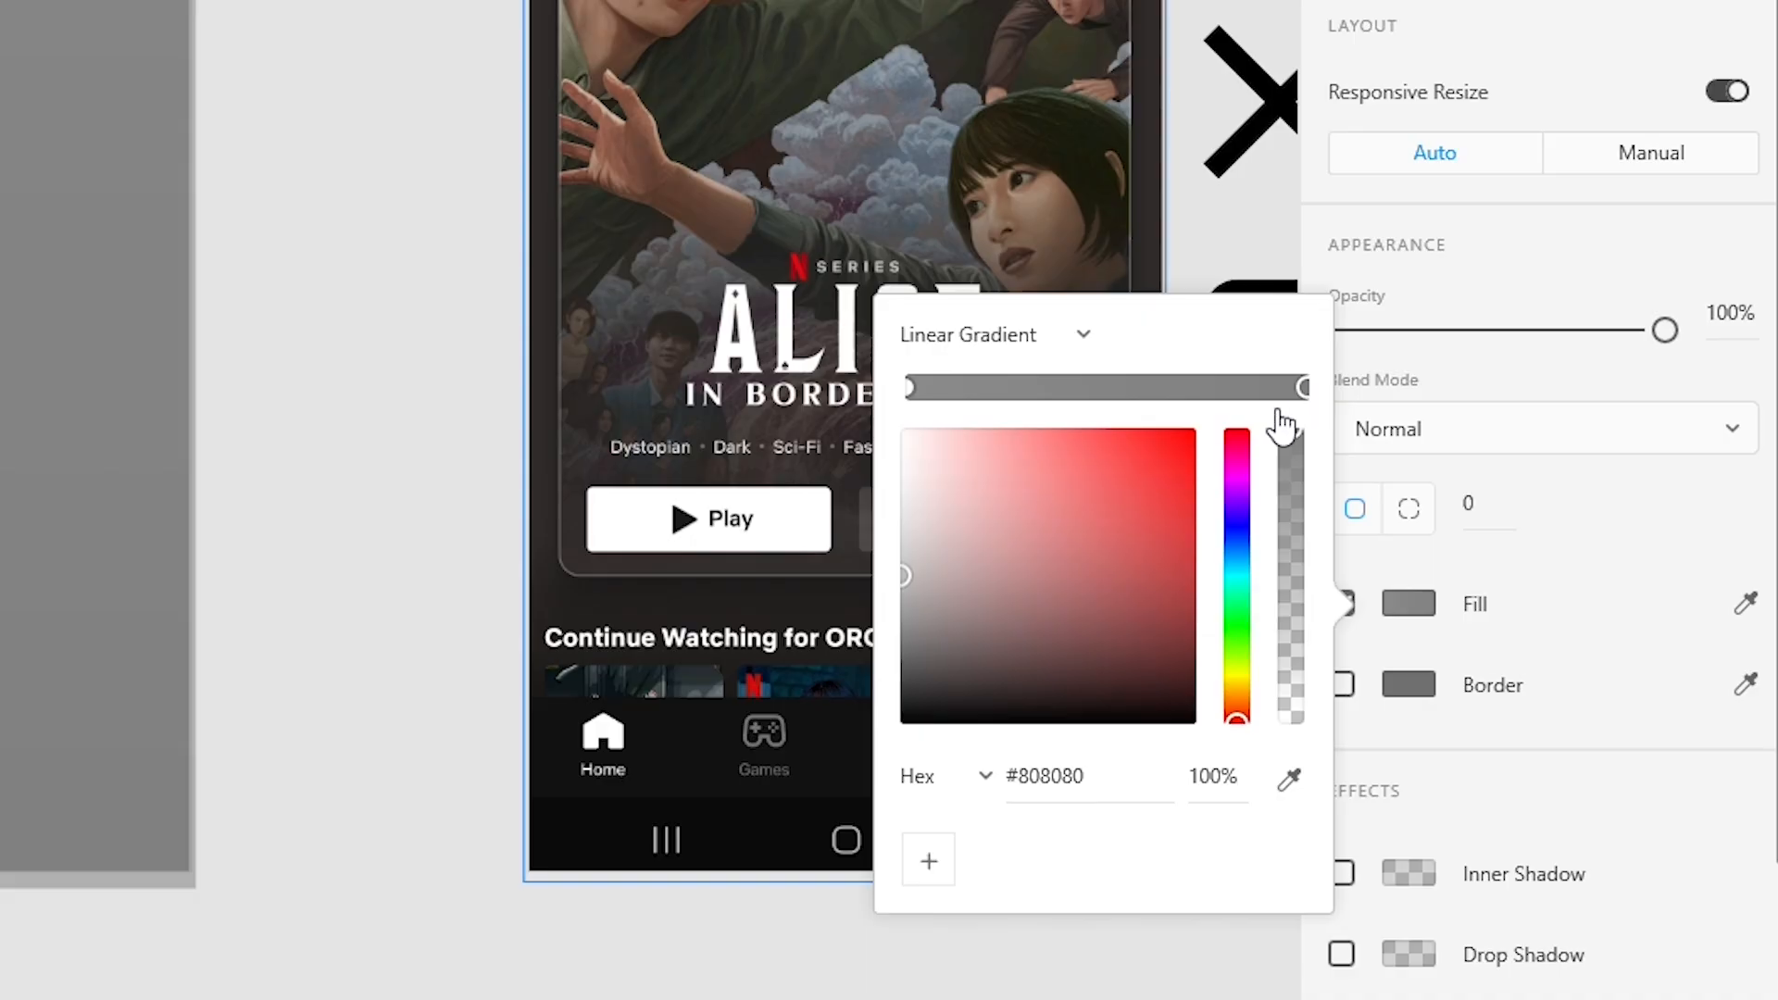
drag(1056, 633, 1211, 737)
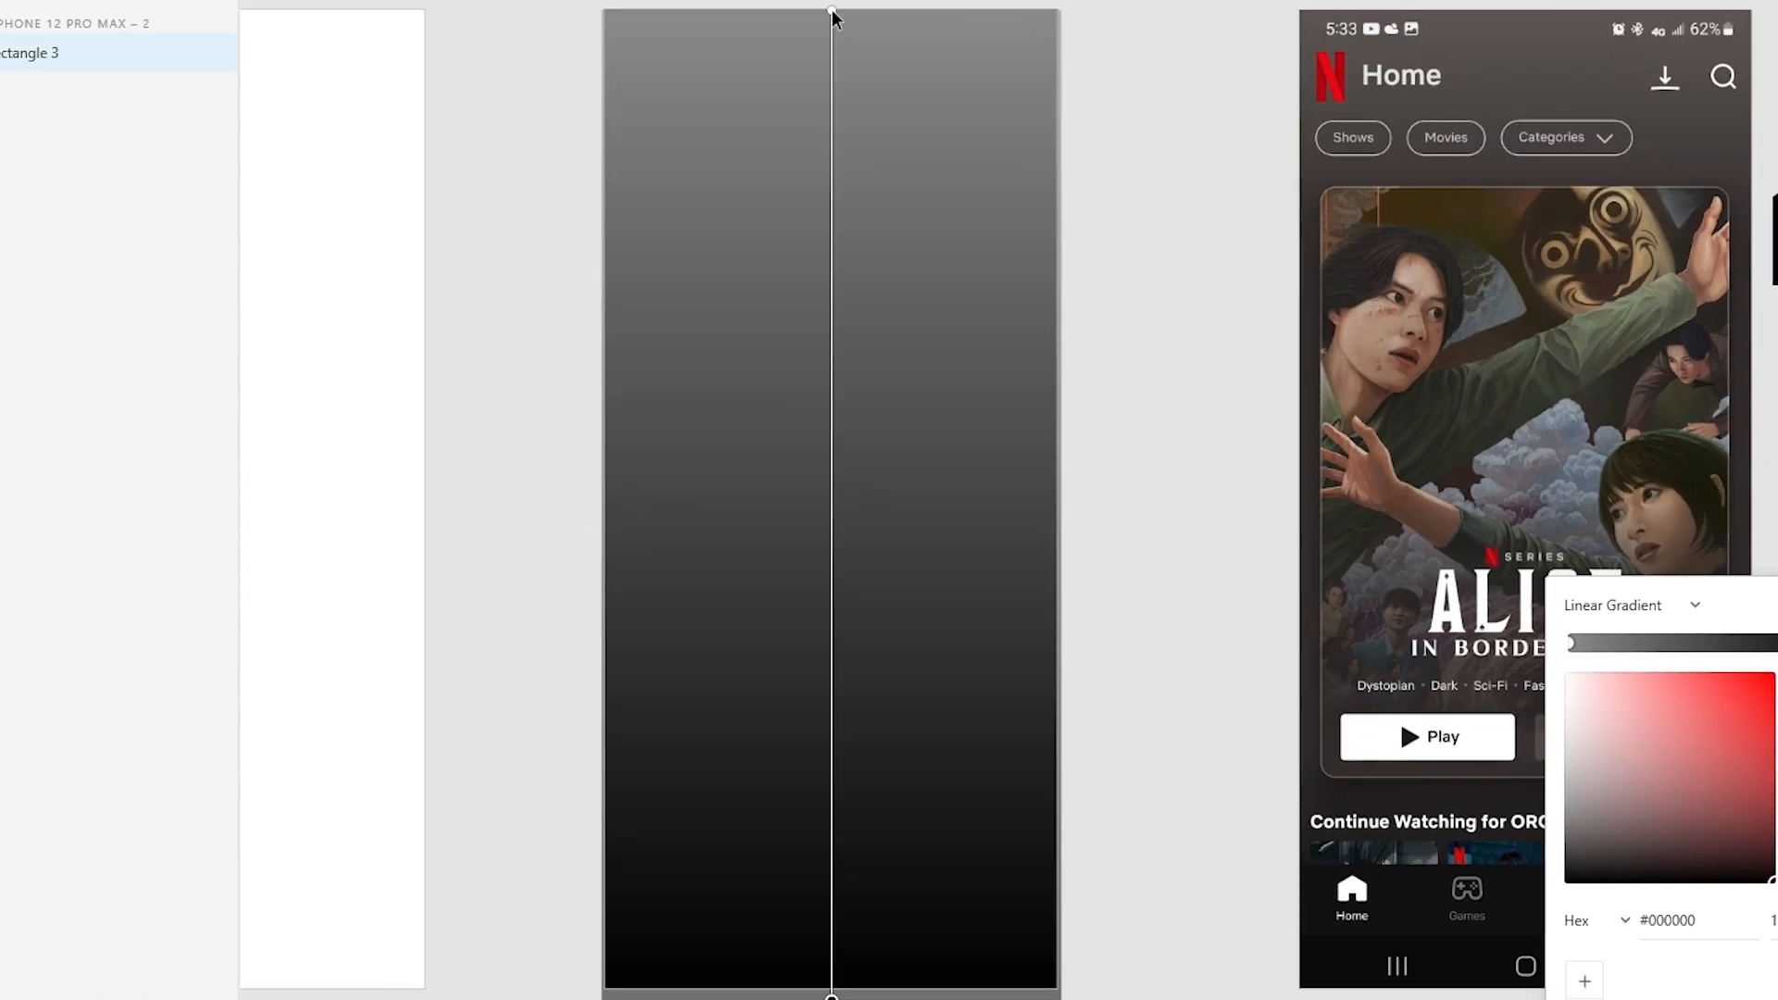
Extend the gradient's upper end point vertically to well above the iPhone 12 Pro Max – 2 artboard.
scroll(834, 11, up, 2)
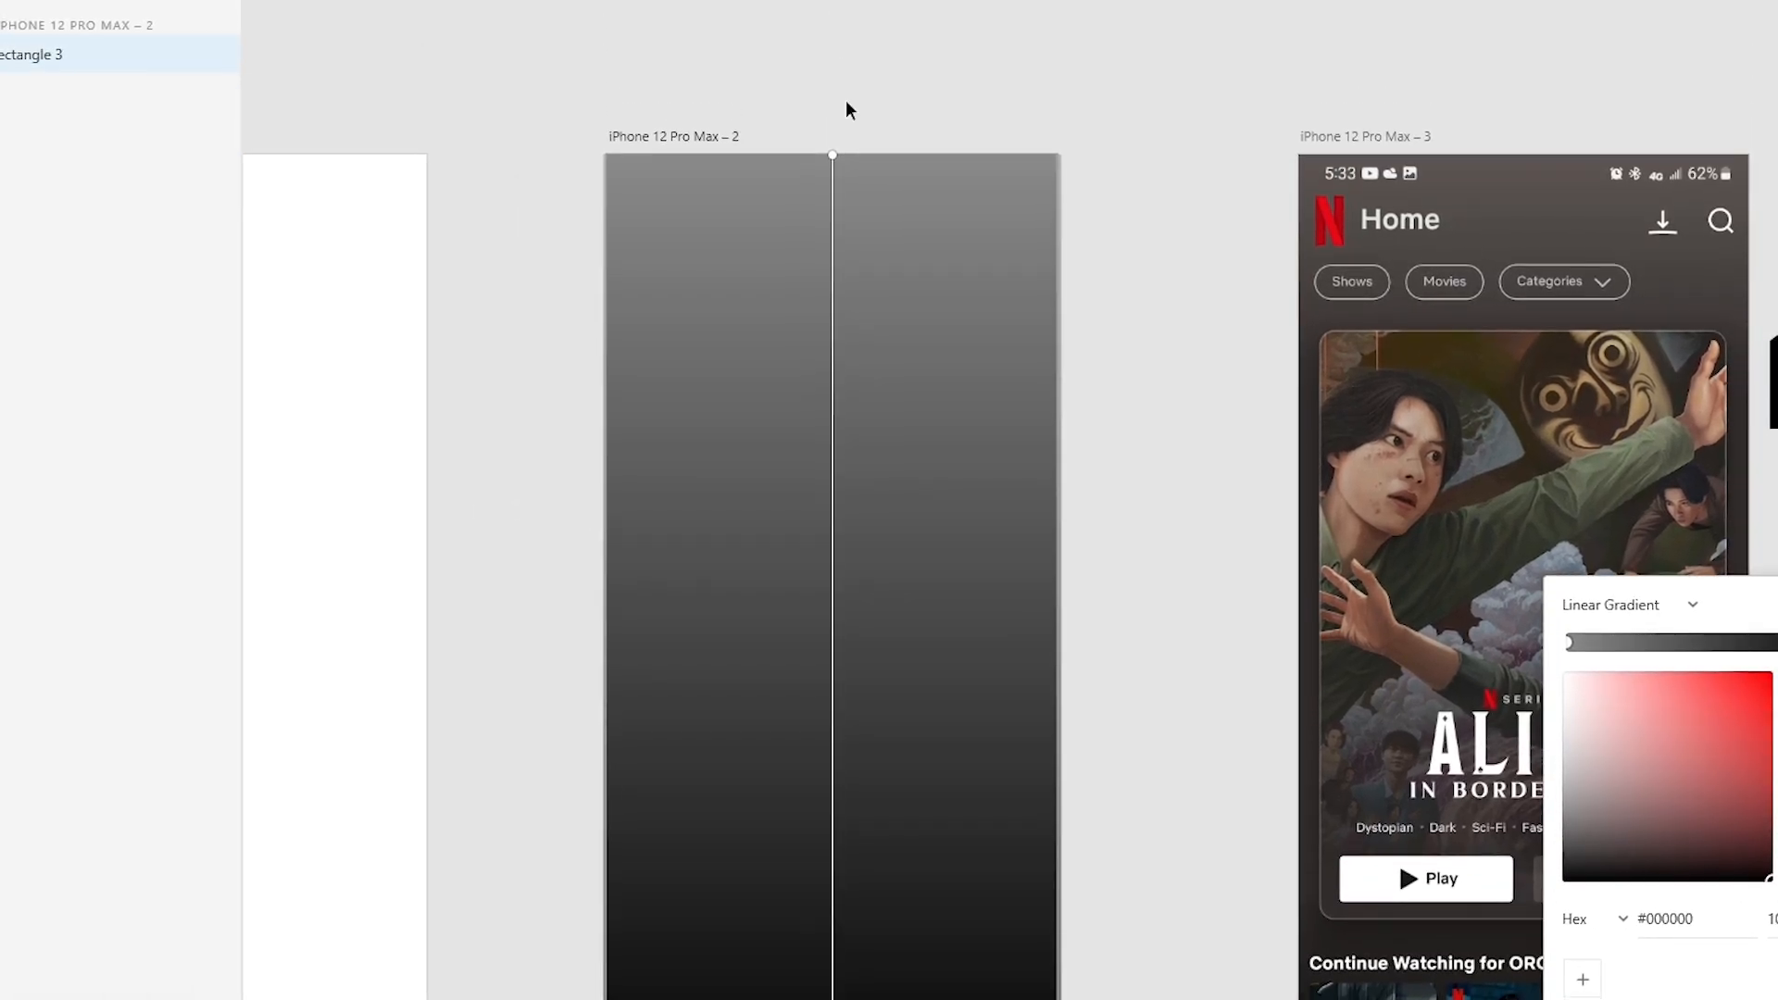
click(834, 153)
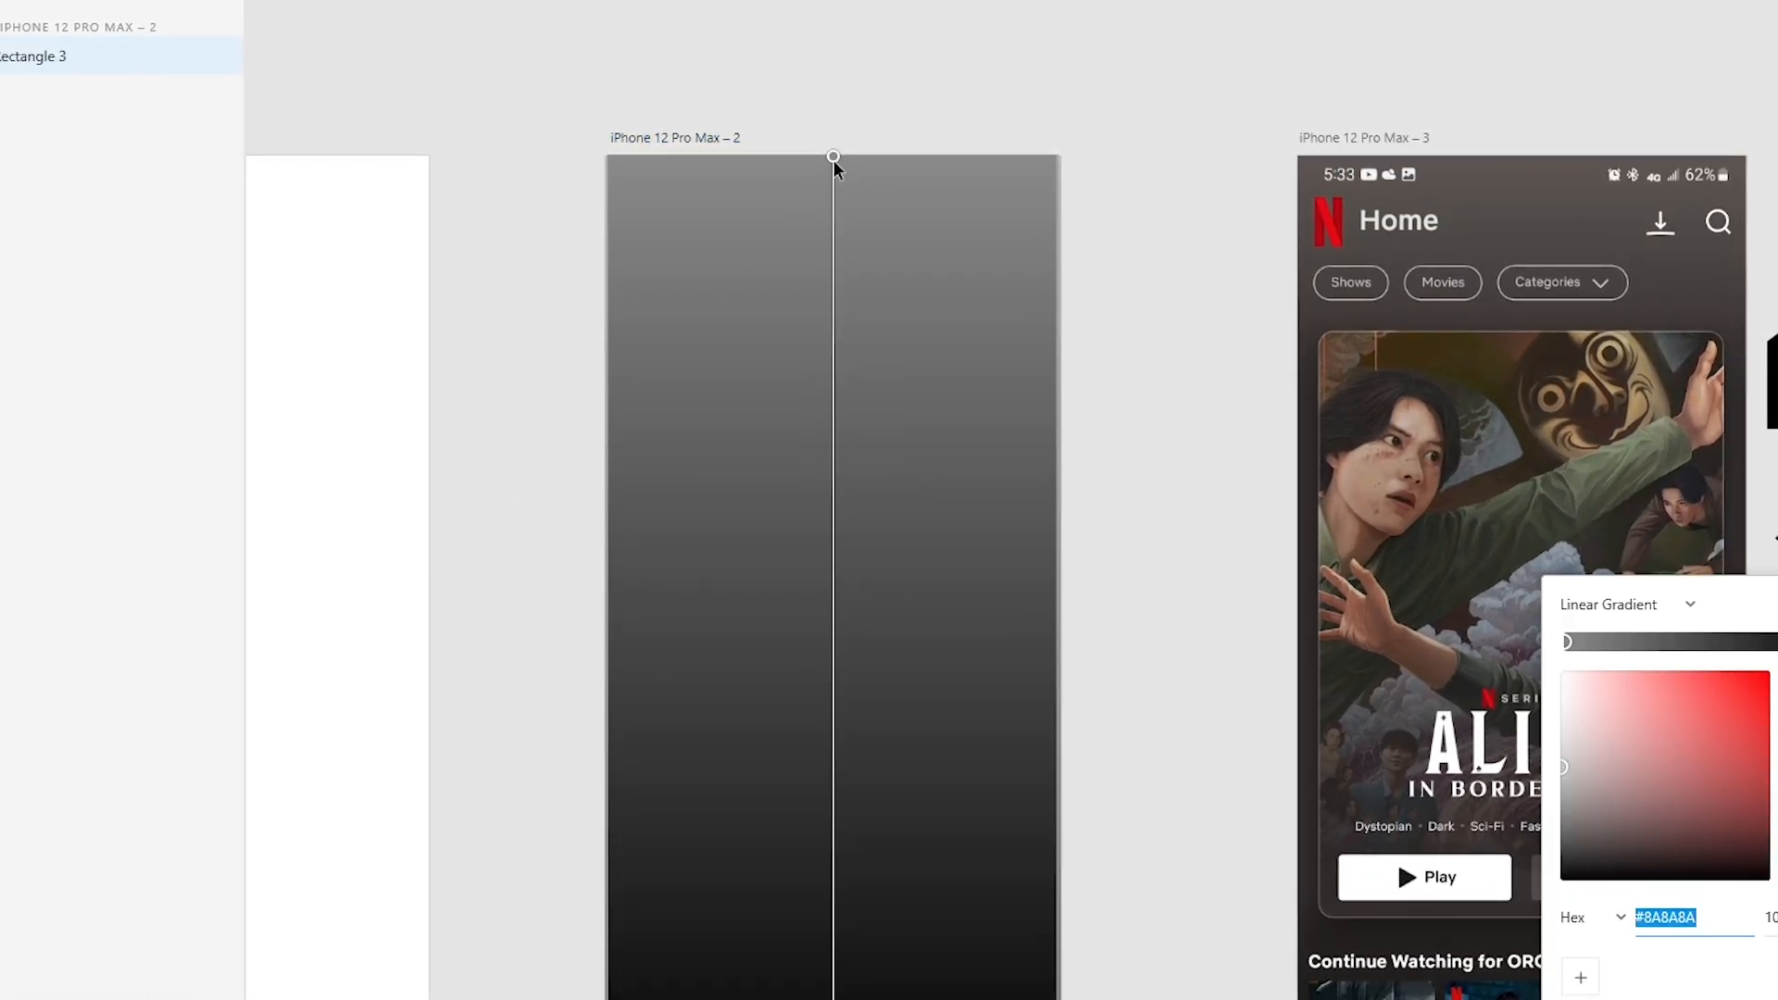
click(834, 158)
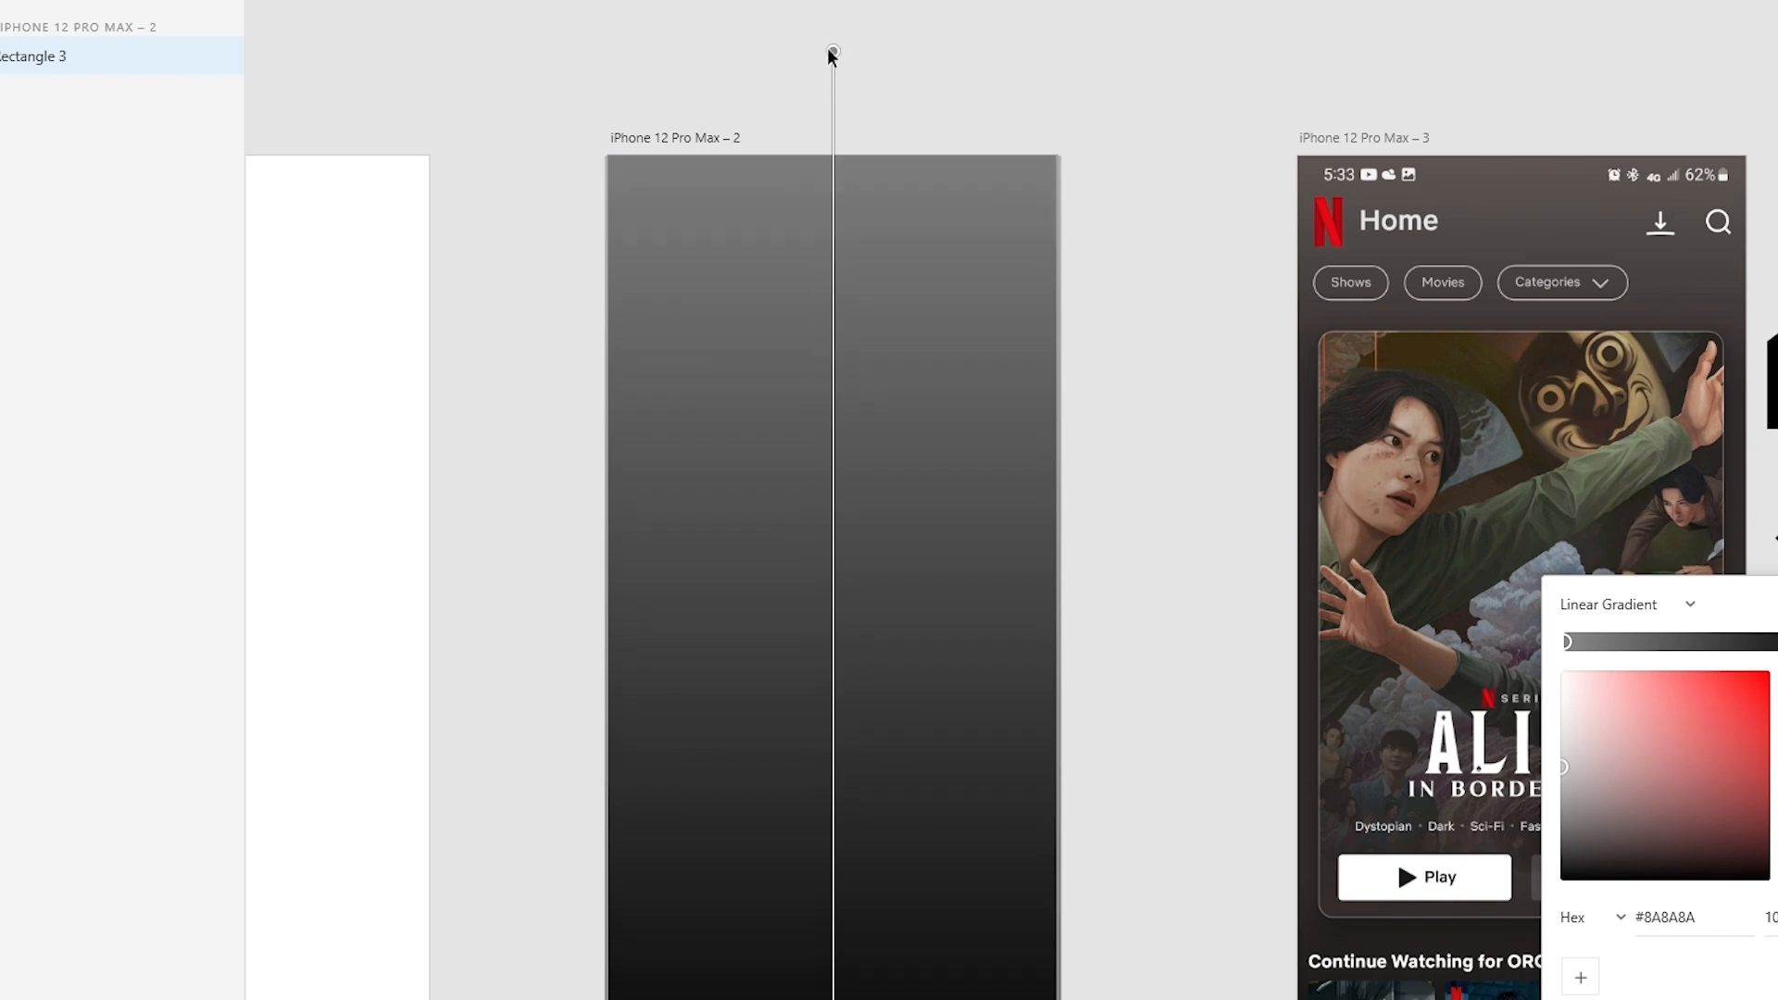
drag(831, 53, 832, 2)
scroll(913, 421, down, 3)
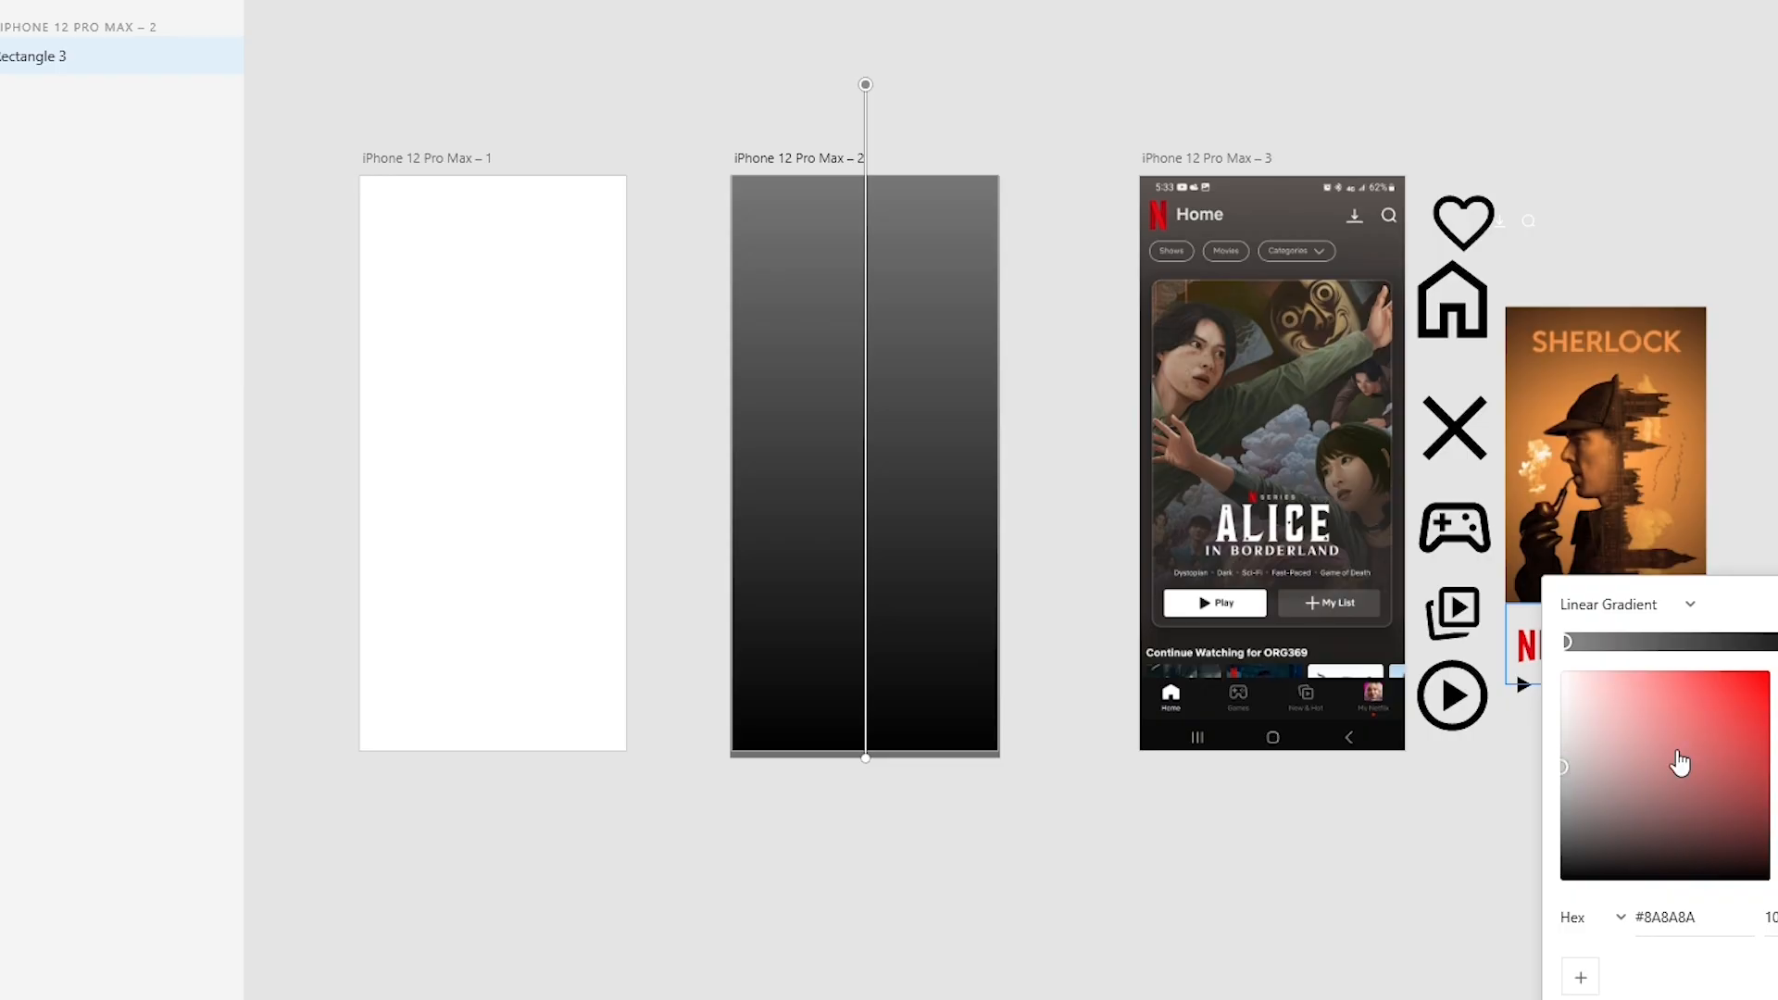
Tint the gradient's upper colour stop to a warm brownish grey, about #8D7B7B, and deselect the rectangle.
click(1588, 768)
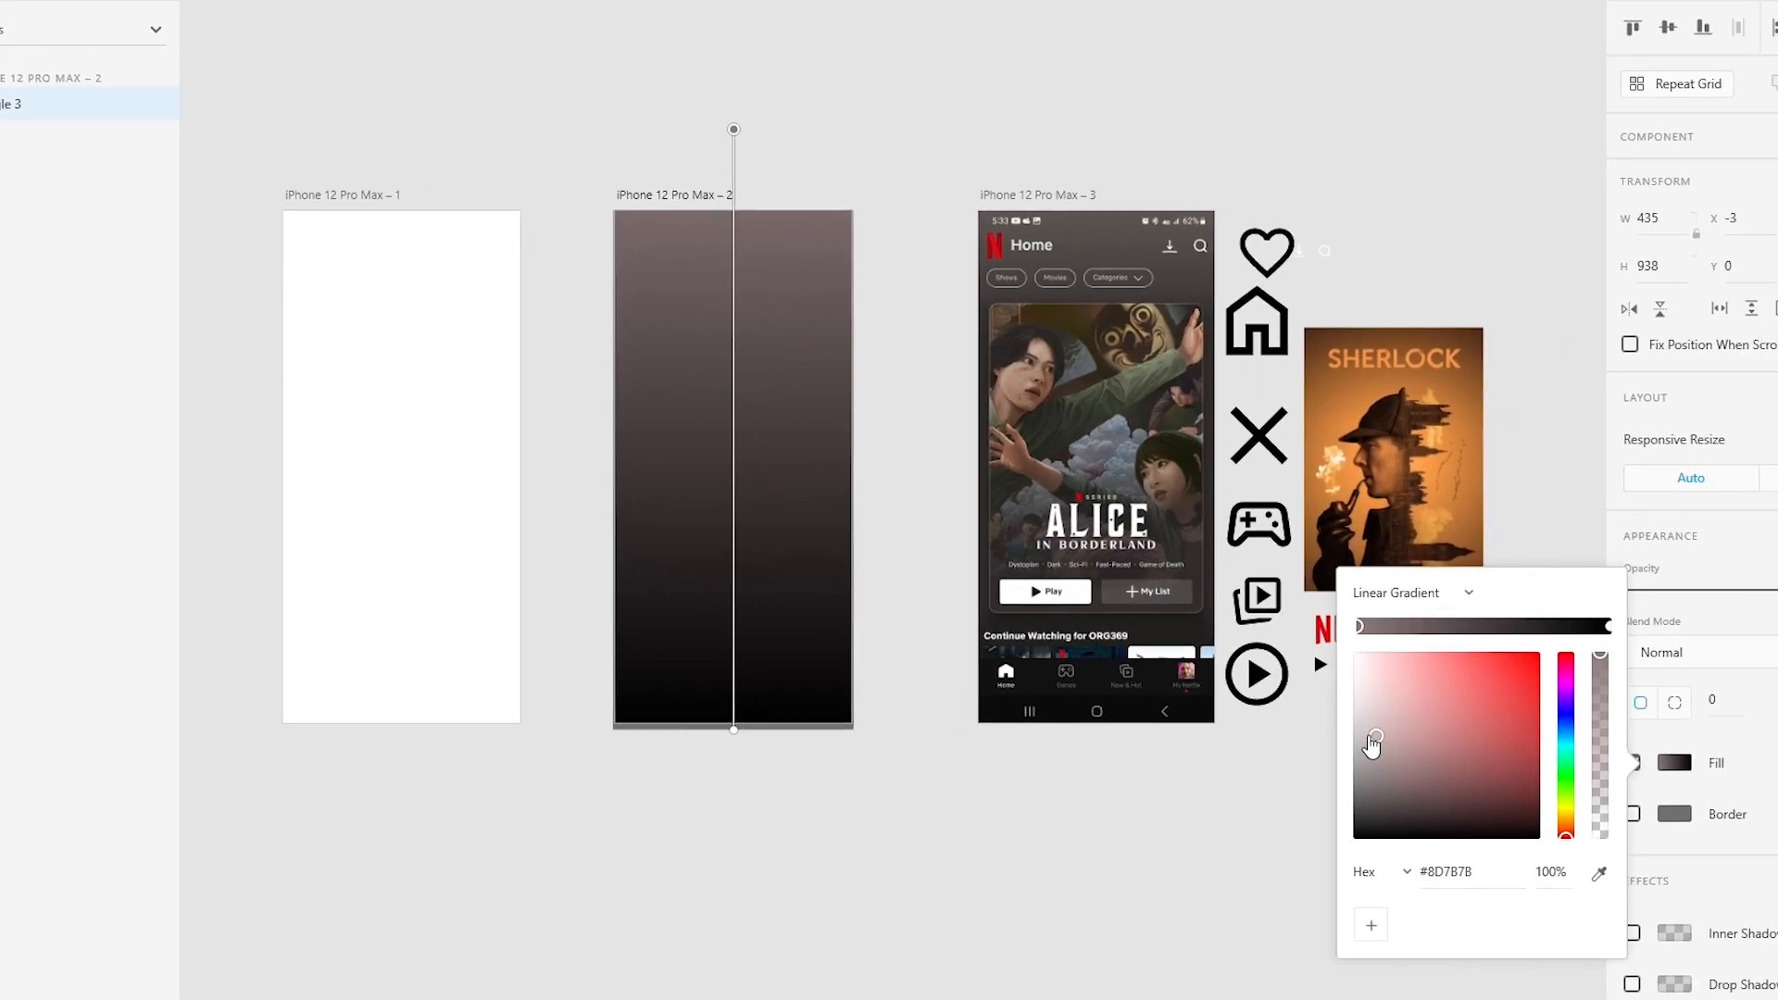
click(1370, 735)
click(643, 126)
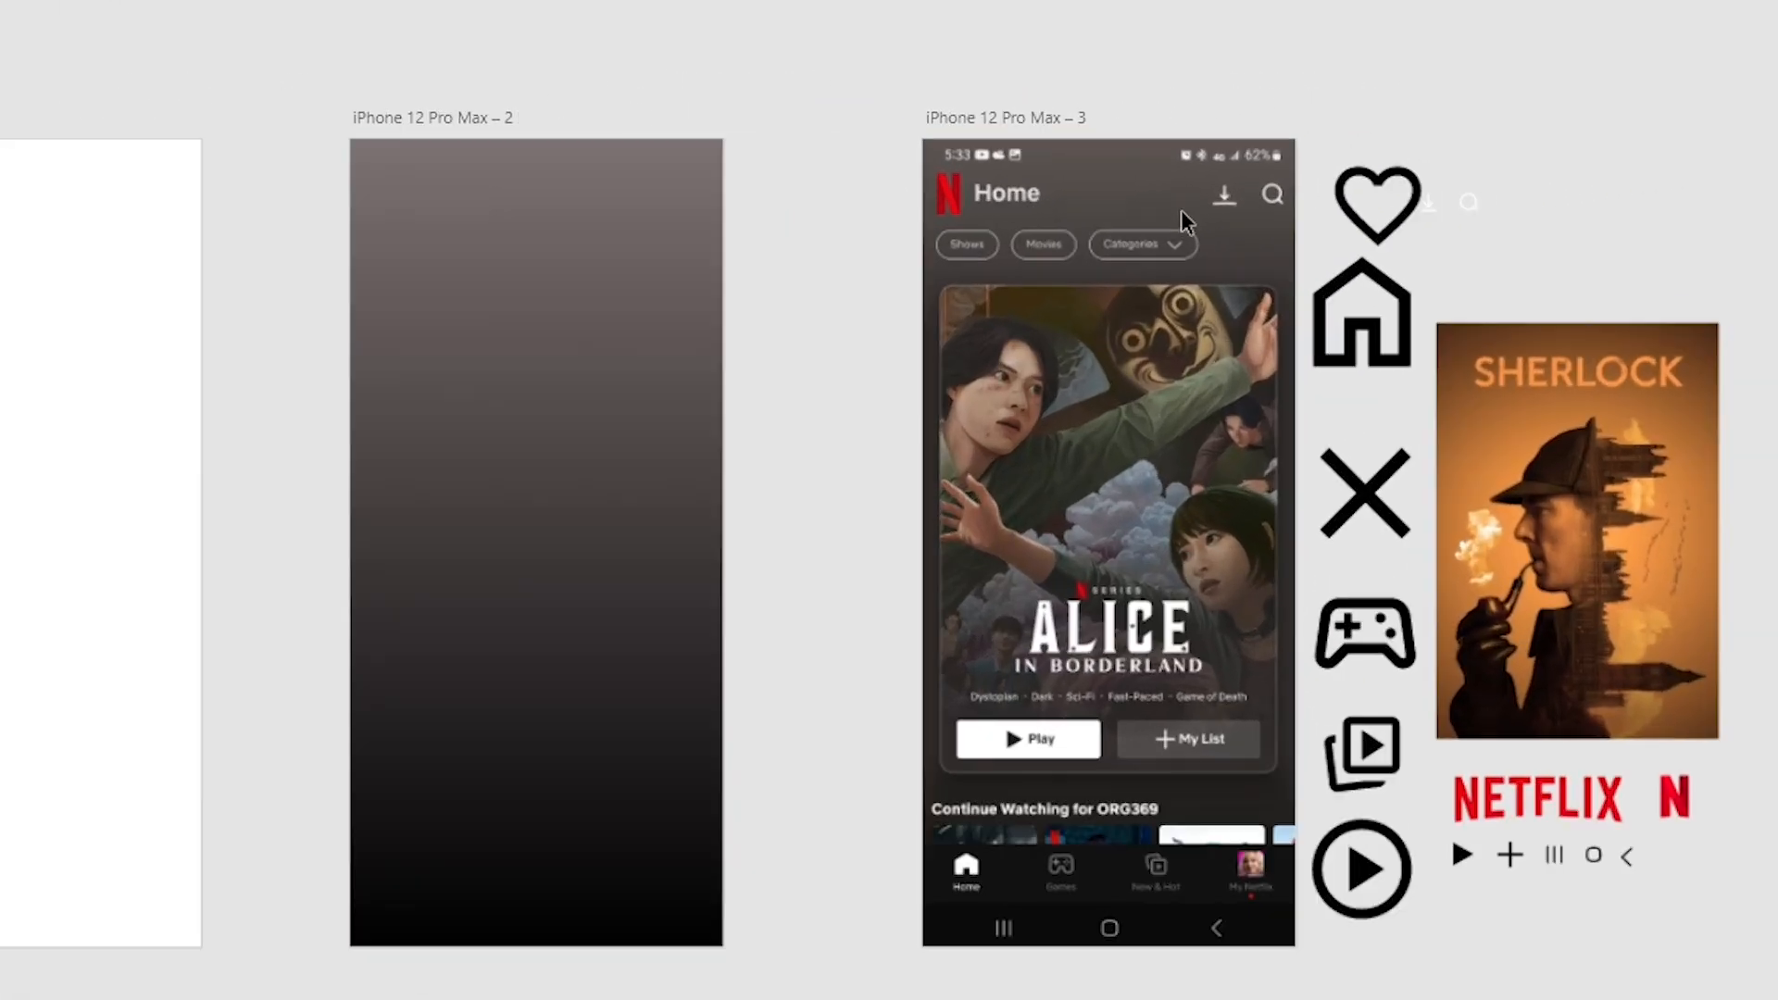
scroll(1181, 210, up, 5)
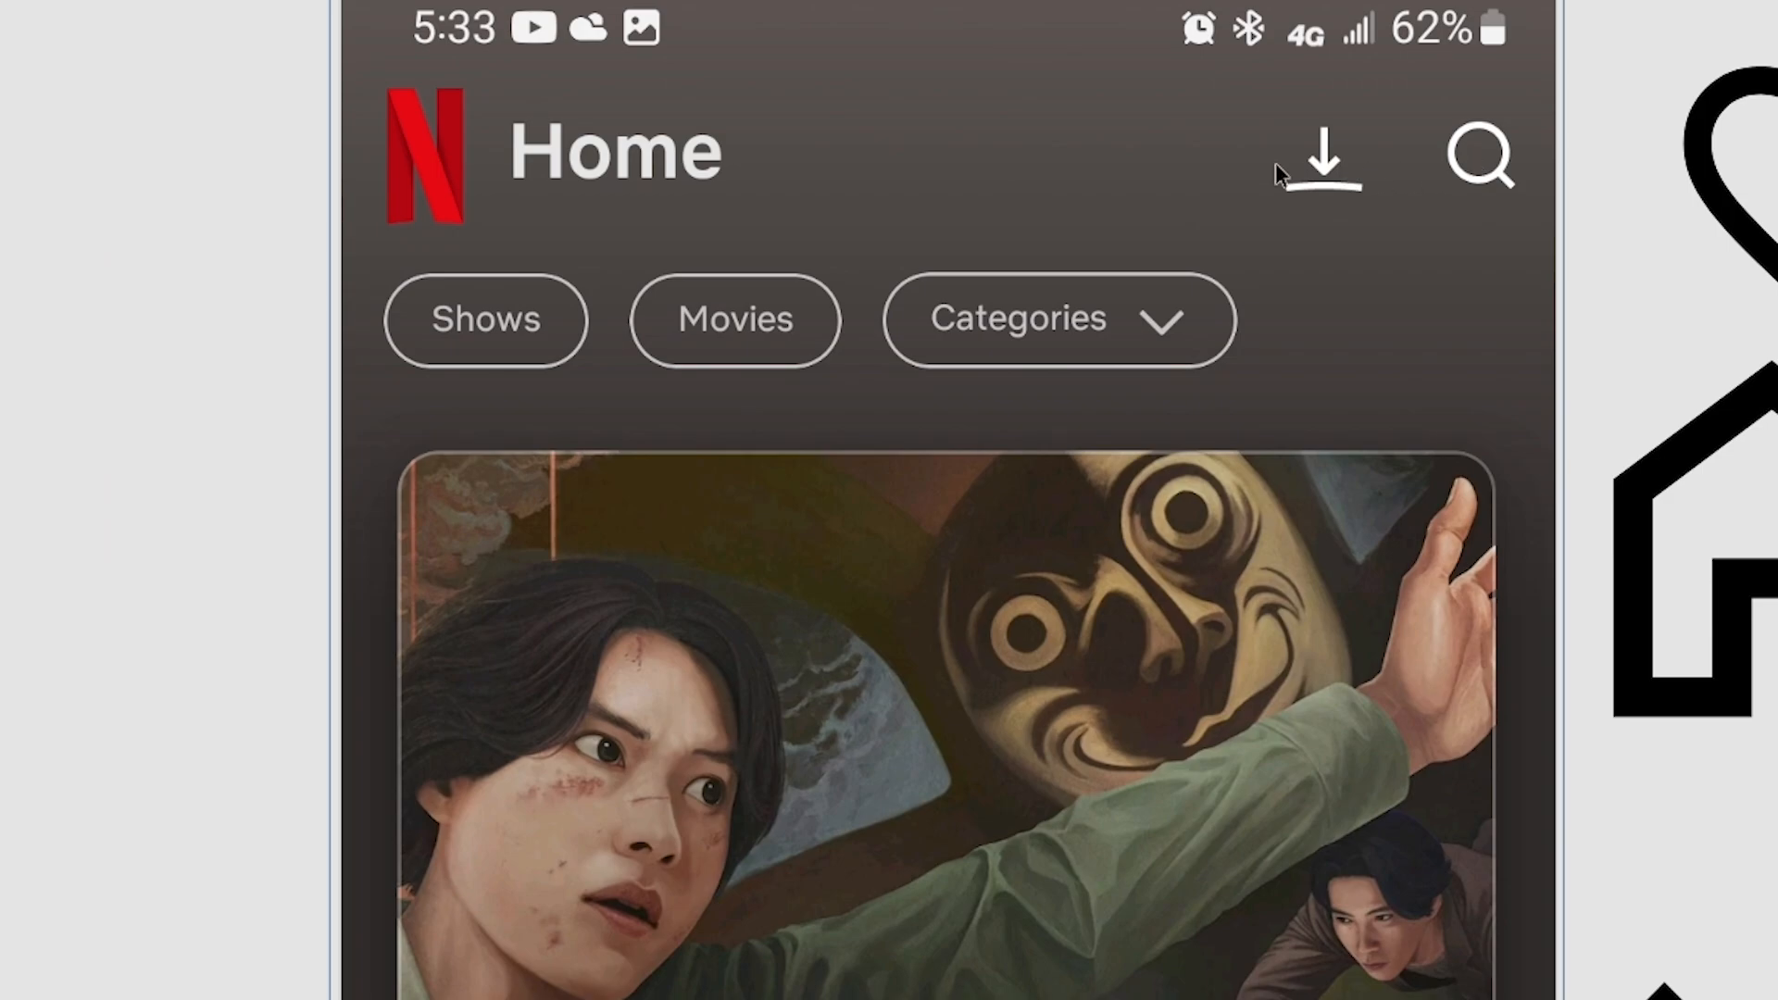
scroll(1123, 414, down, 15)
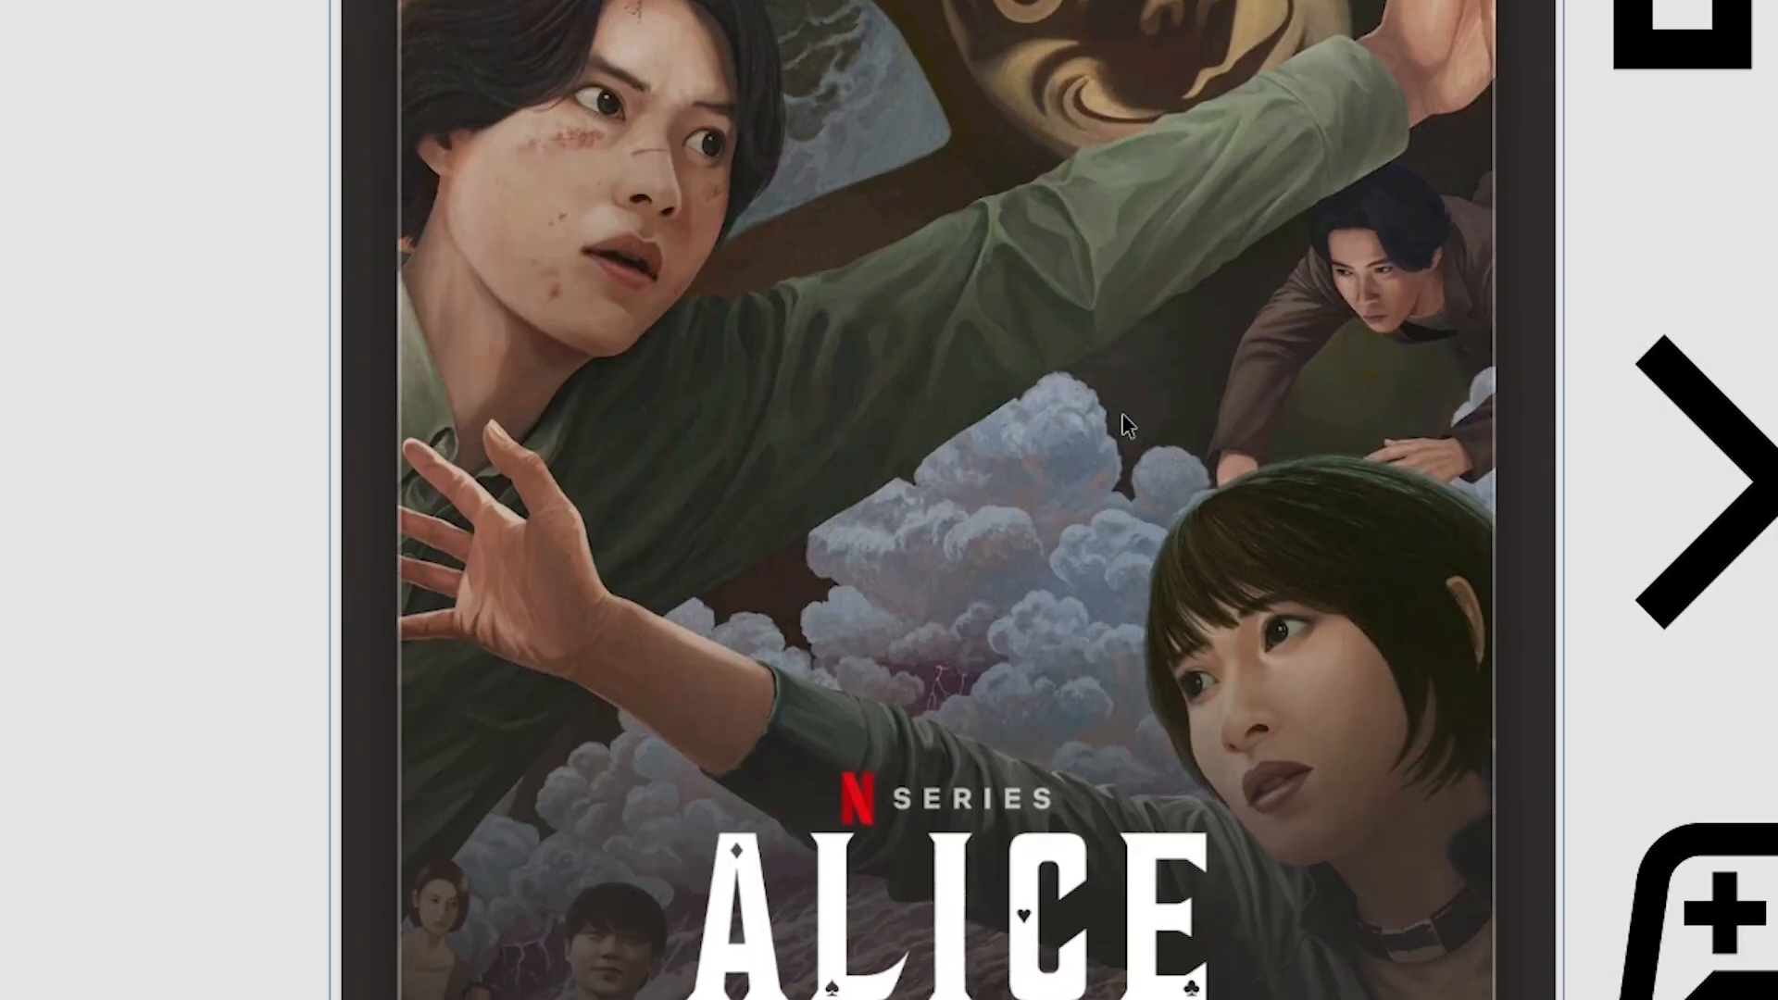
scroll(1122, 413, up, 1)
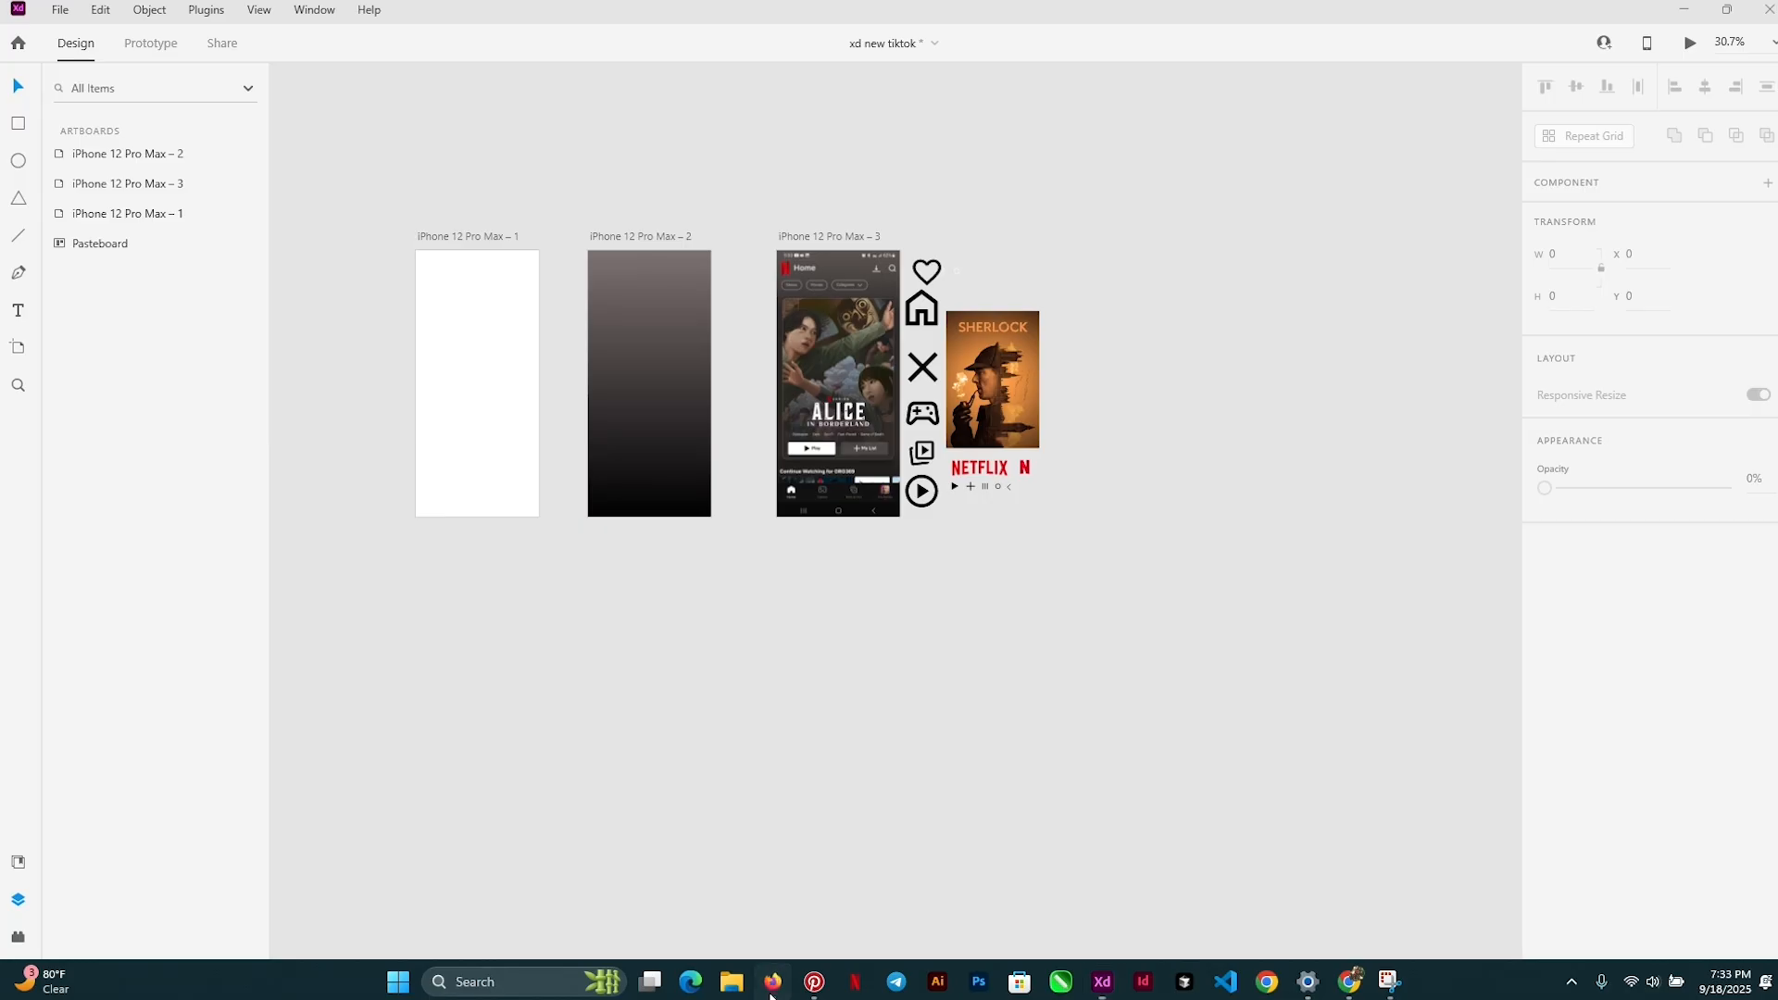
Switch to Firefox, browse the Google Fonts icon library and open the Home icon's details.
click(771, 994)
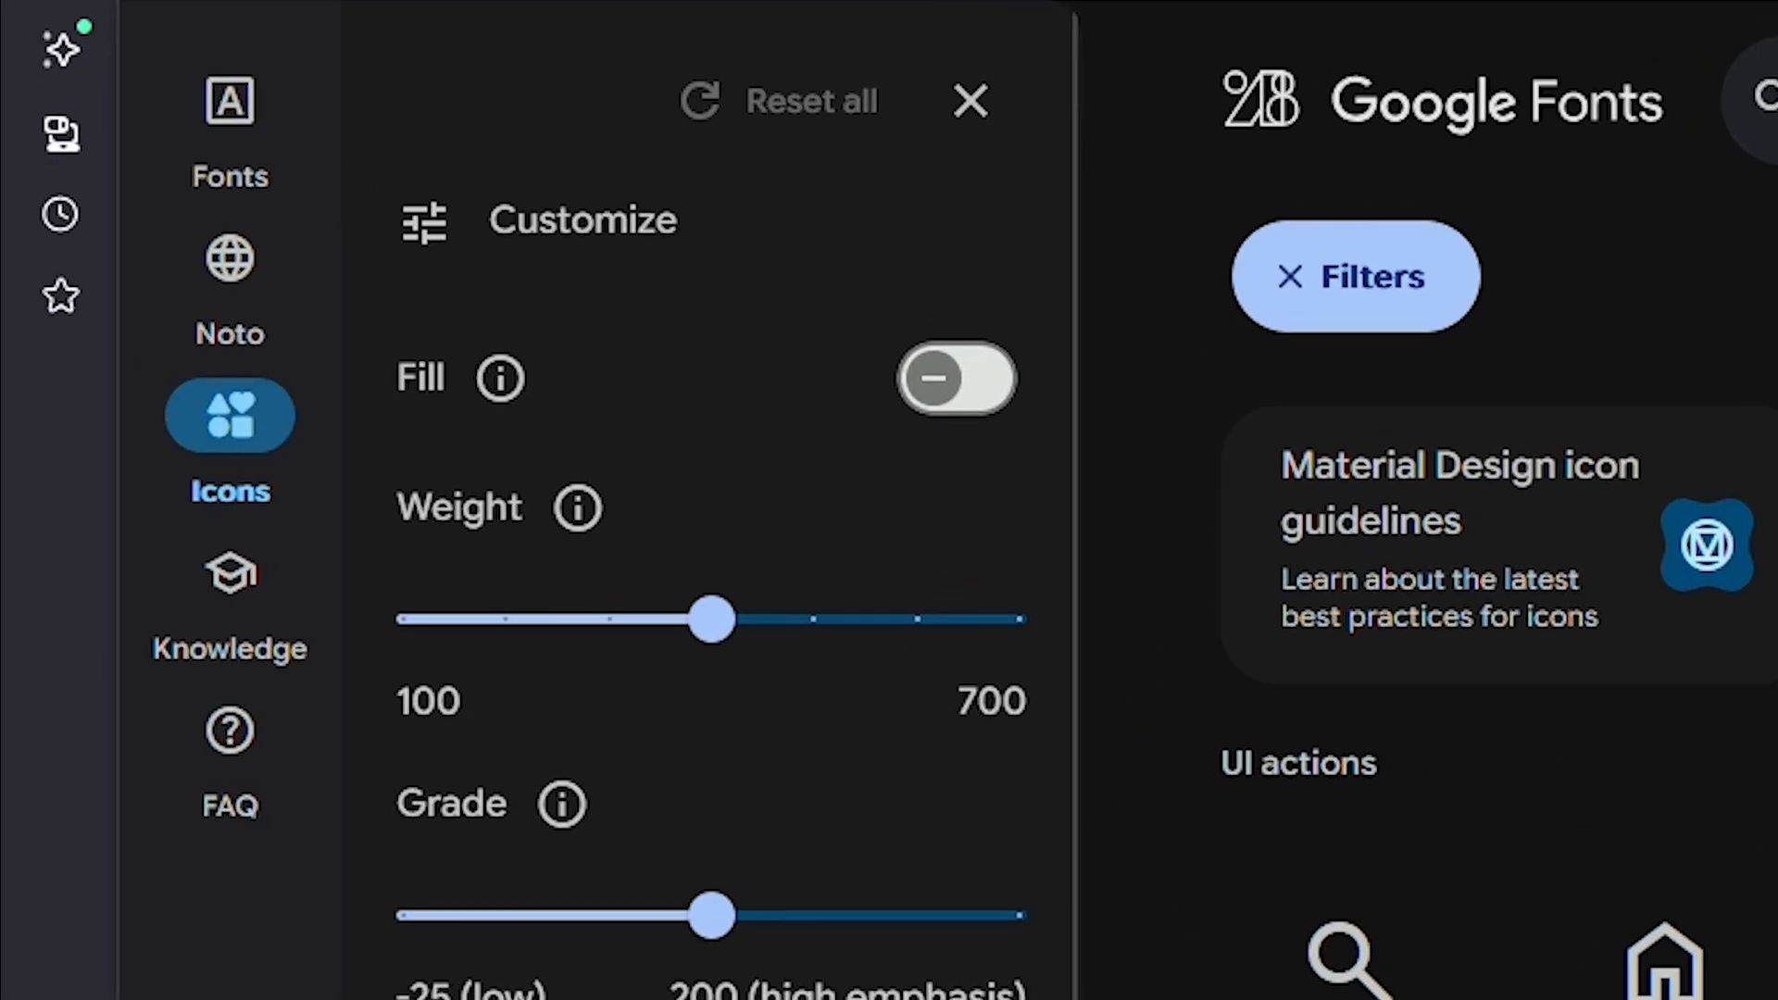
scroll(755, 515, down, 6)
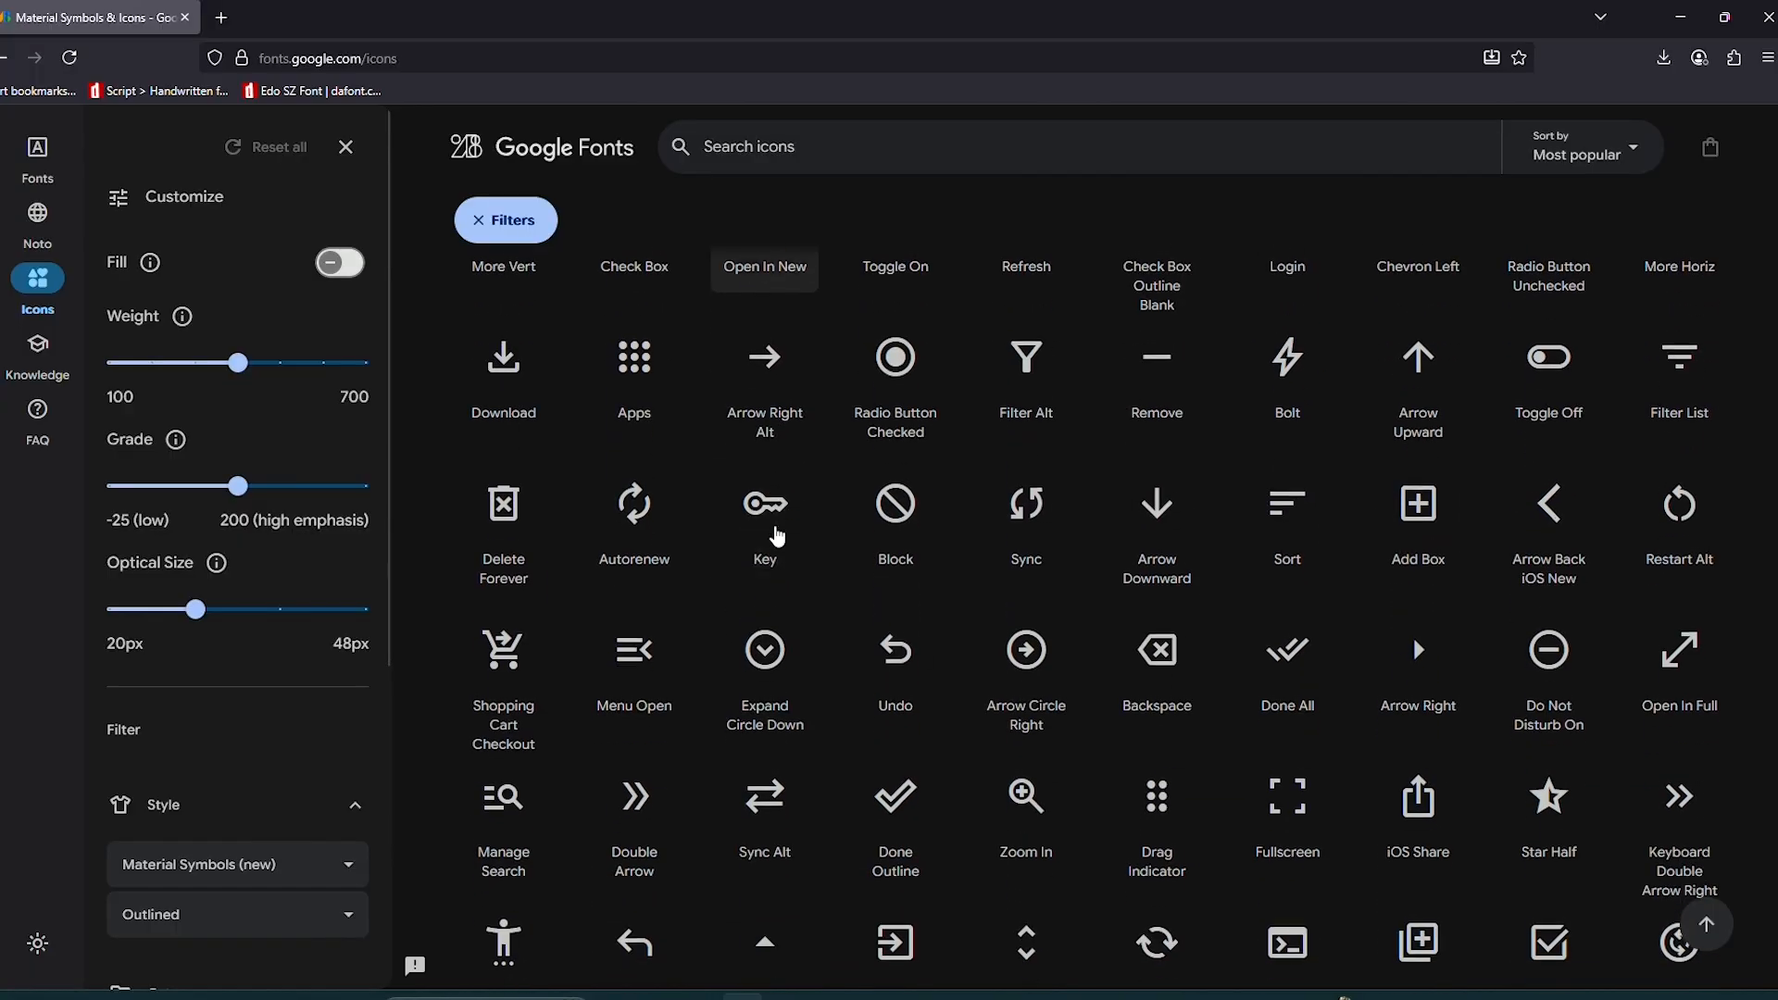
scroll(776, 535, up, 6)
scroll(776, 535, down, 5)
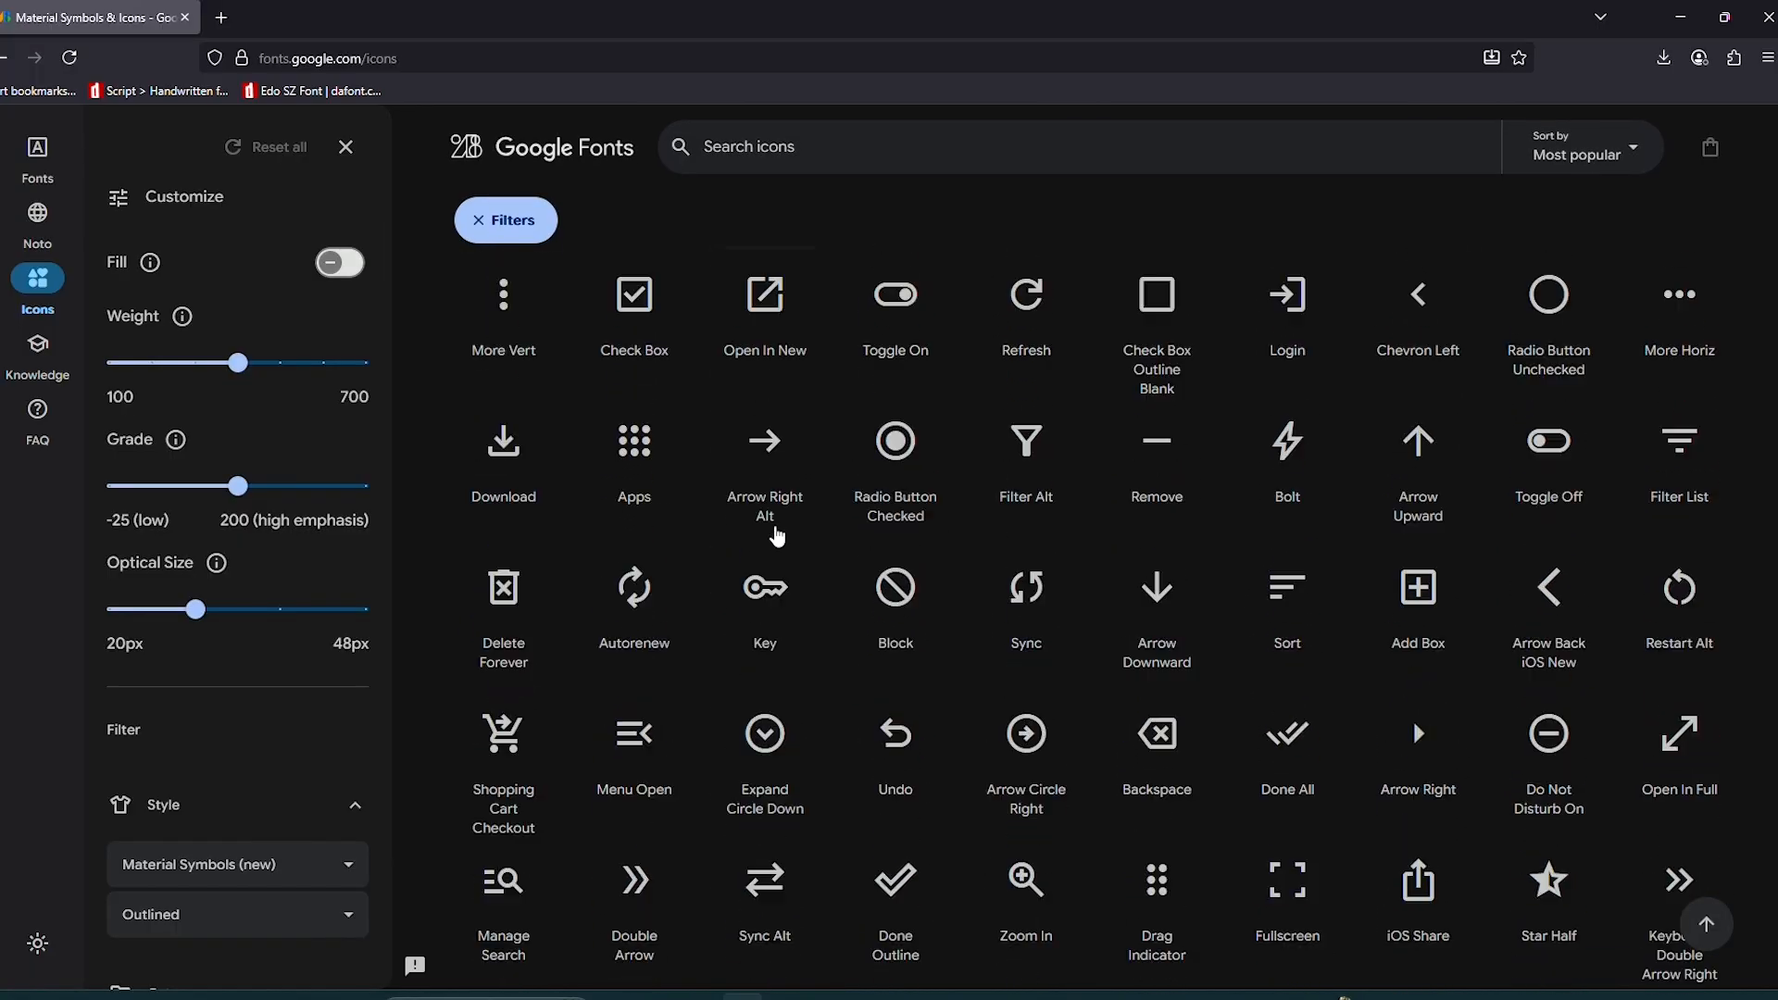
scroll(776, 535, up, 5)
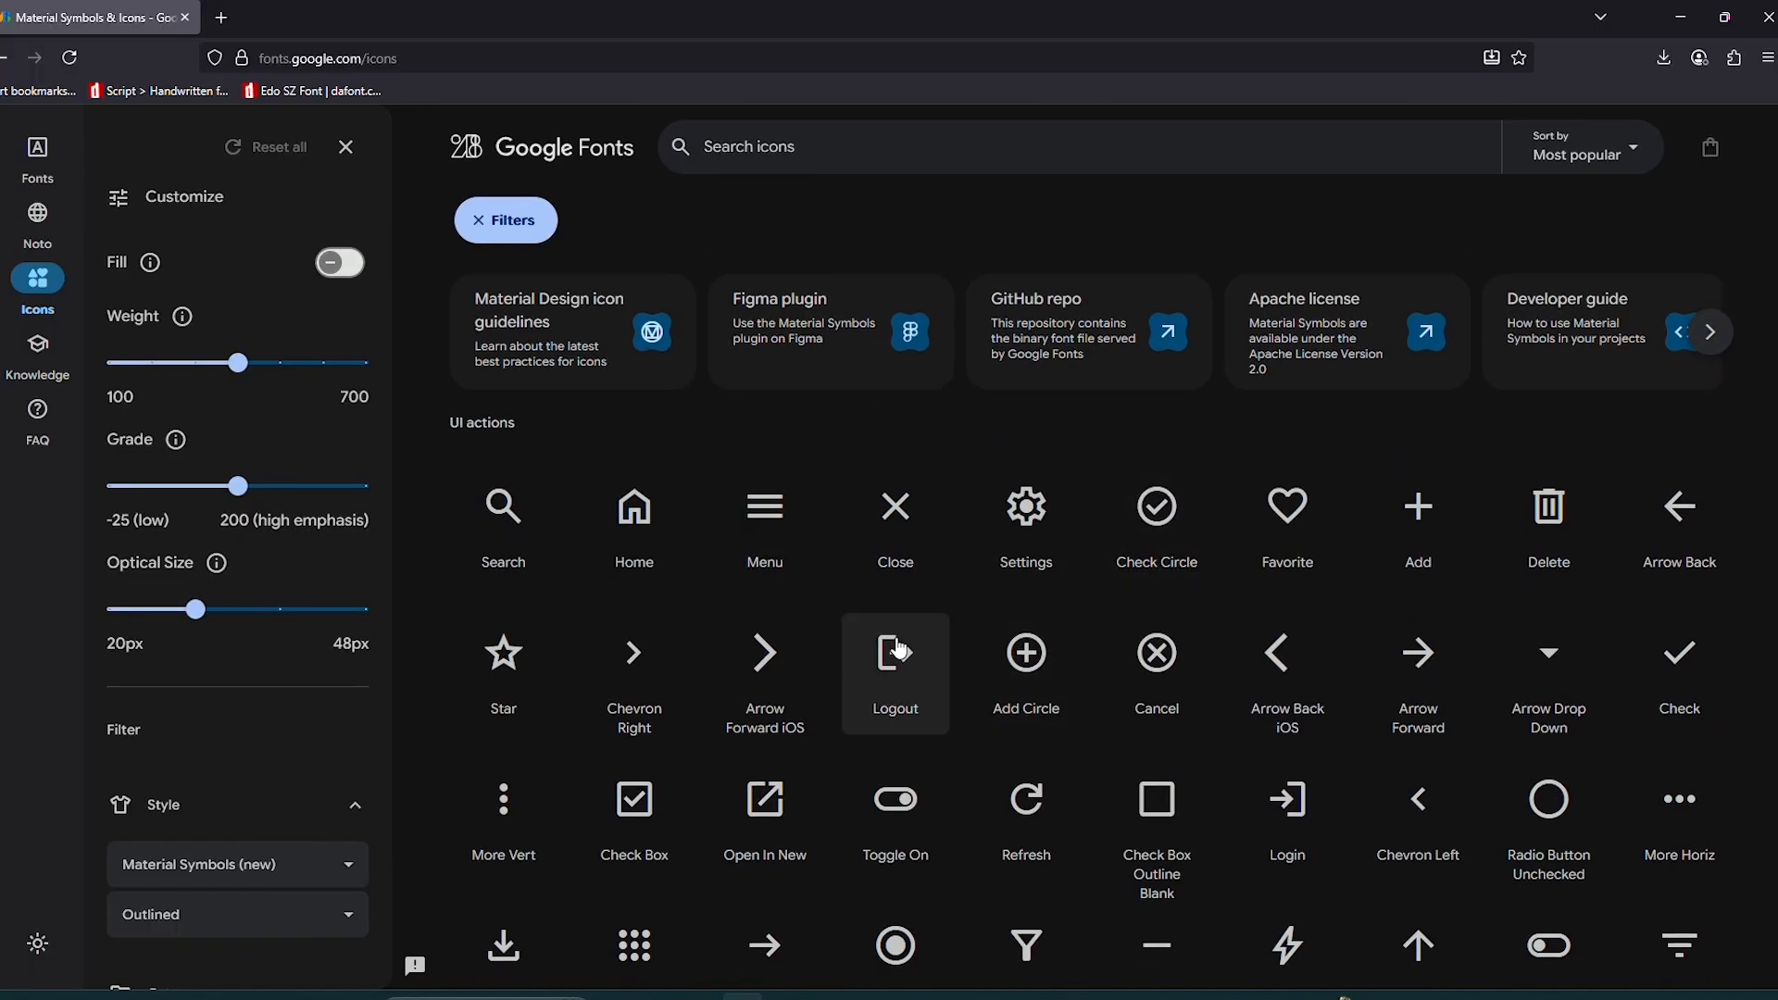
click(652, 515)
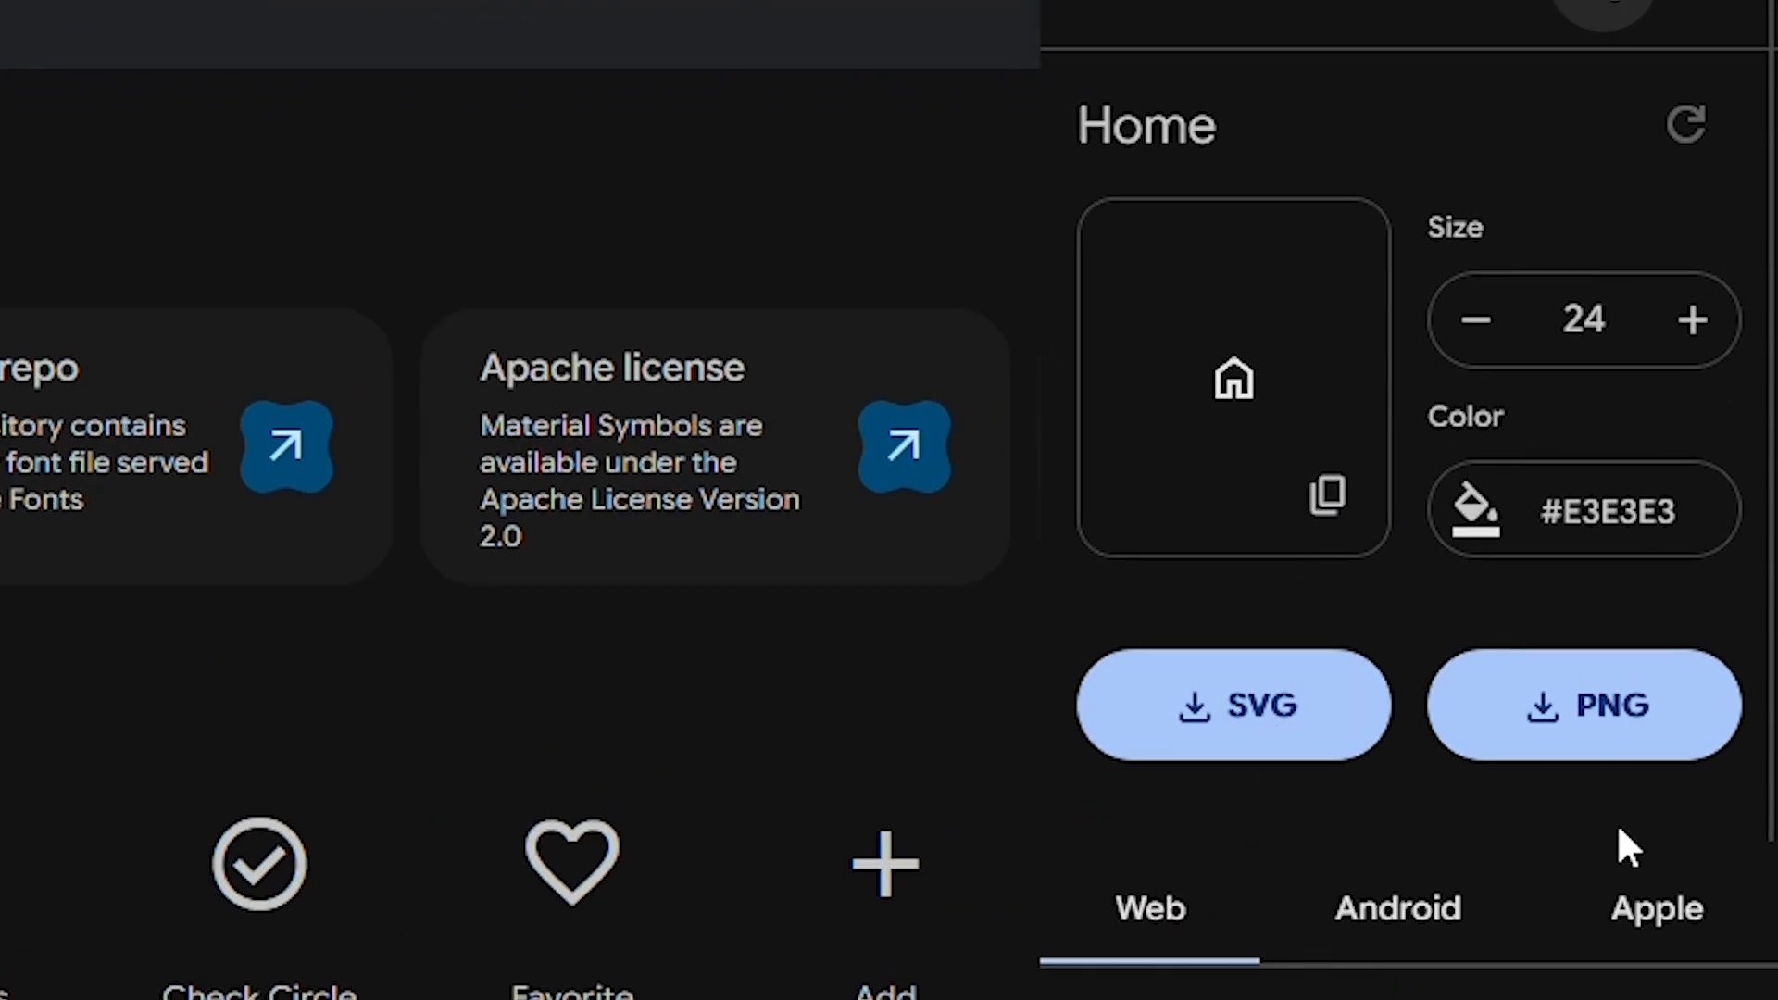
Increase the Home icon's download size to 29 or larger.
click(1695, 324)
click(1695, 324)
click(1695, 325)
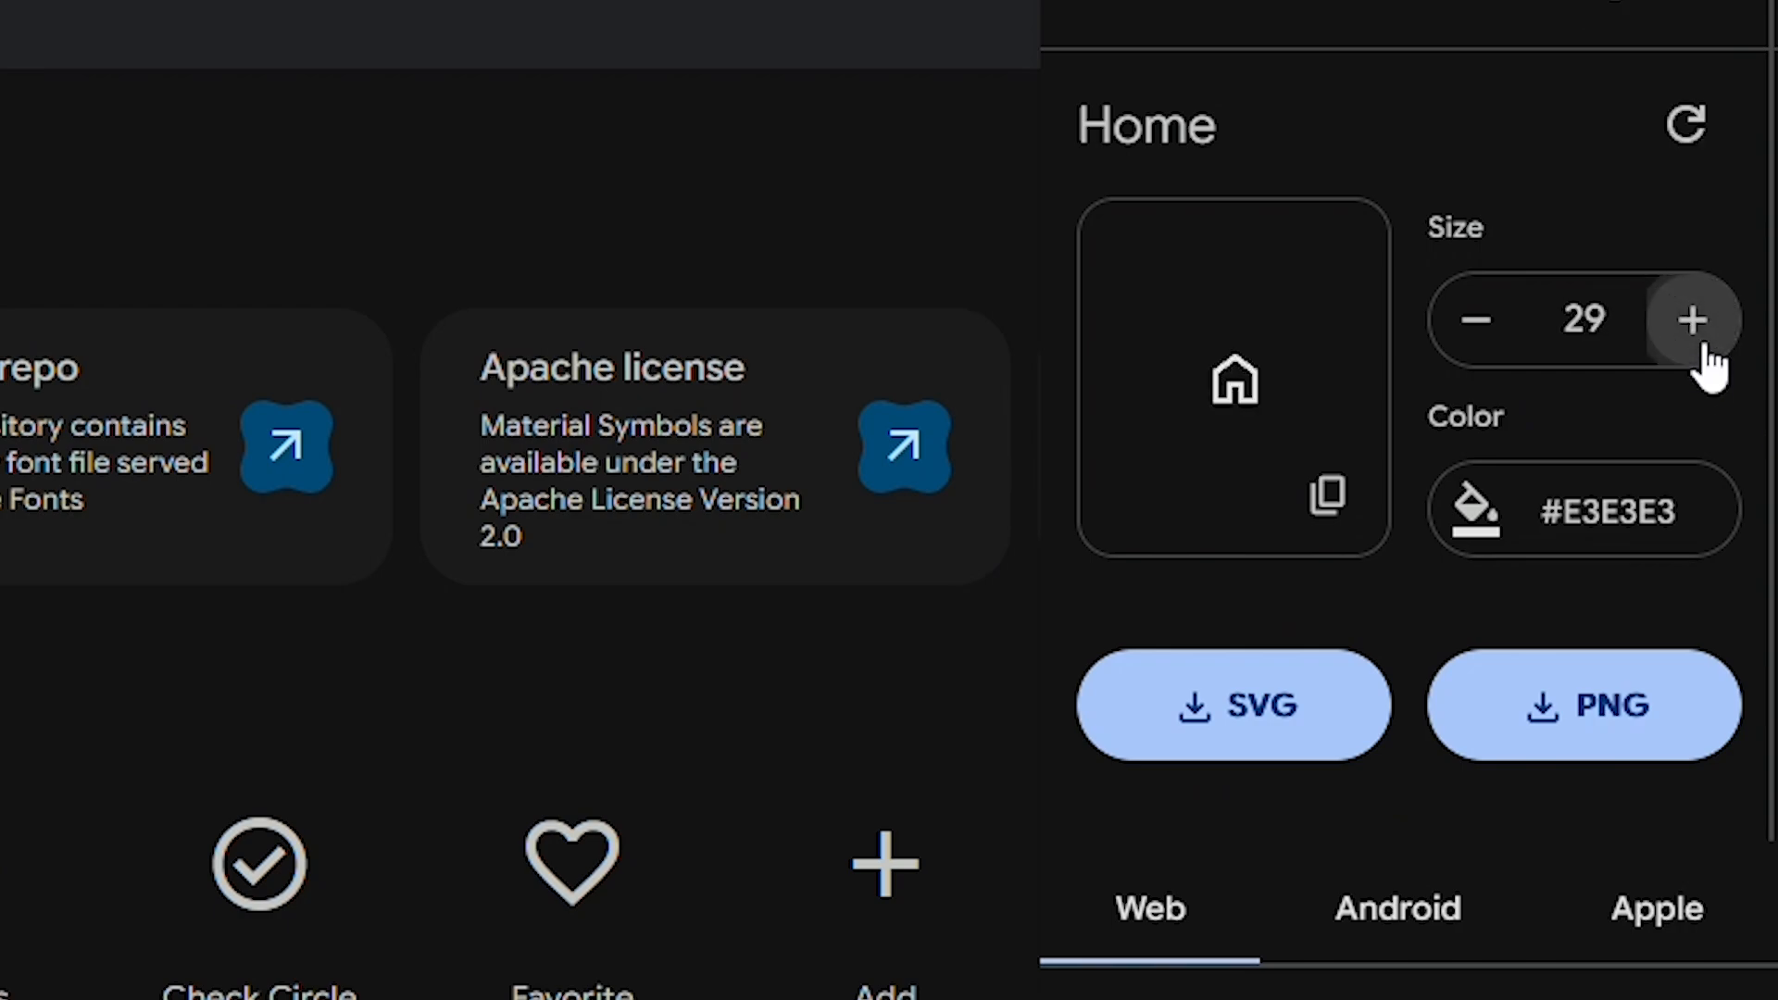
triple_click(1702, 347)
triple_click(1702, 347)
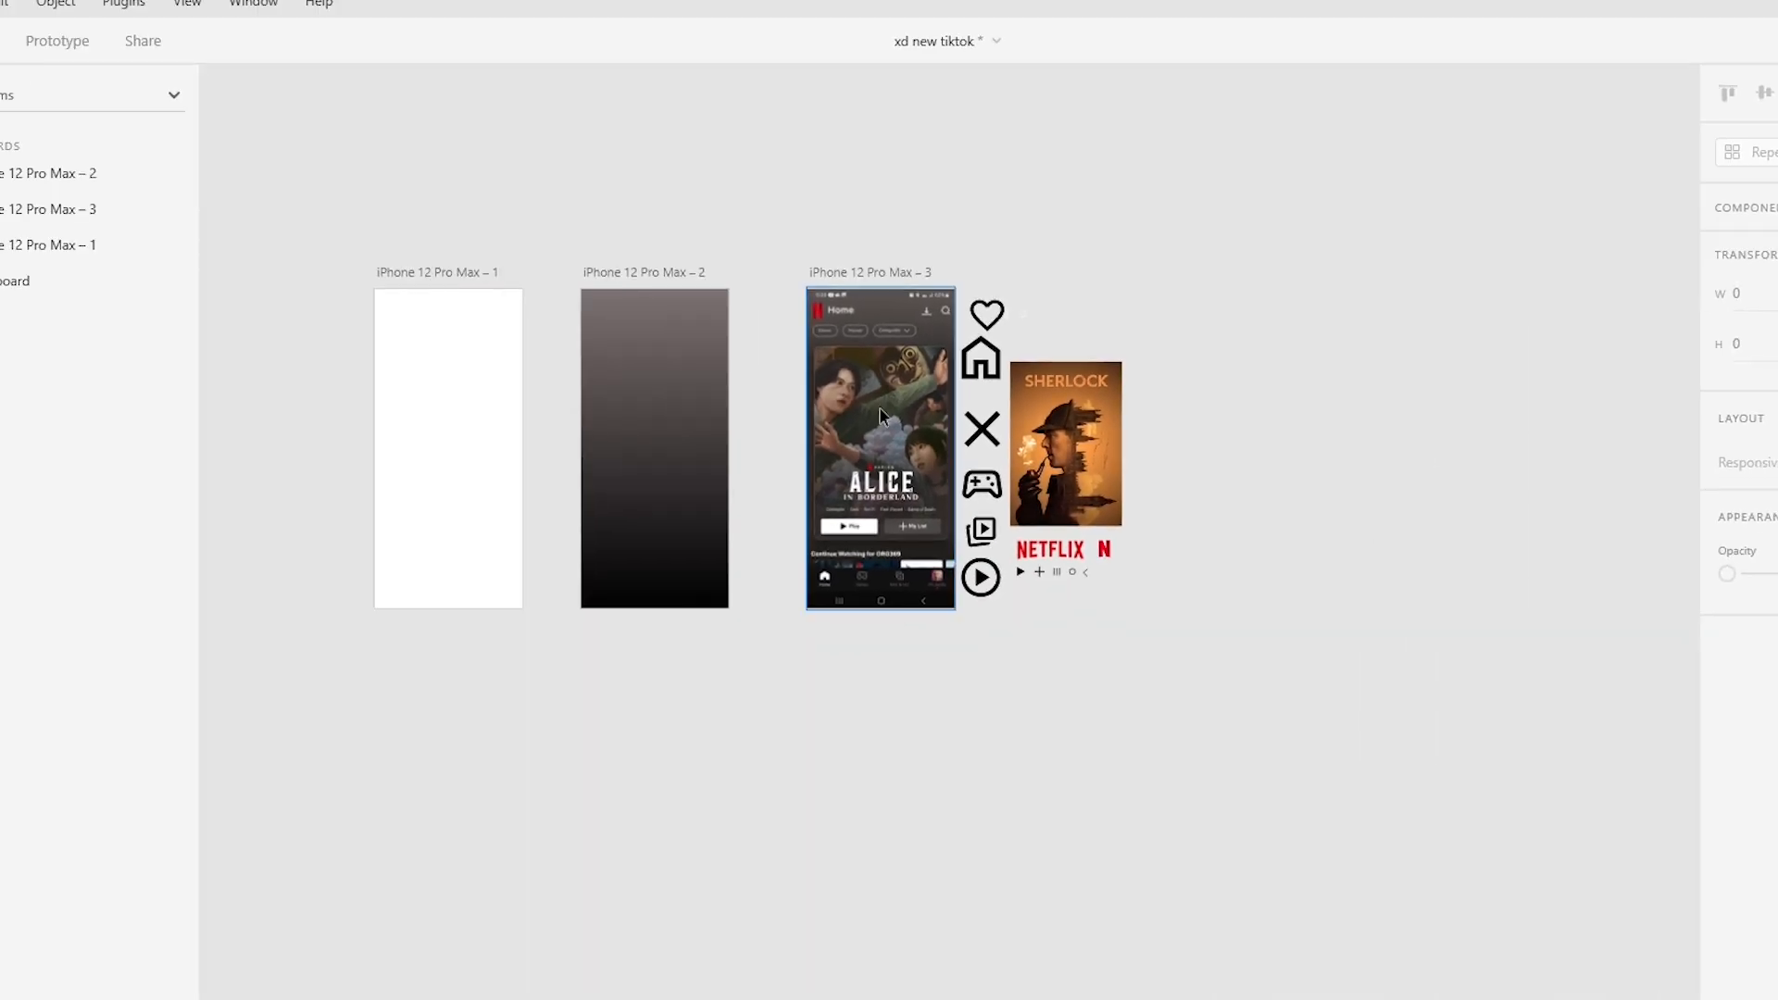
scroll(817, 408, left, 4)
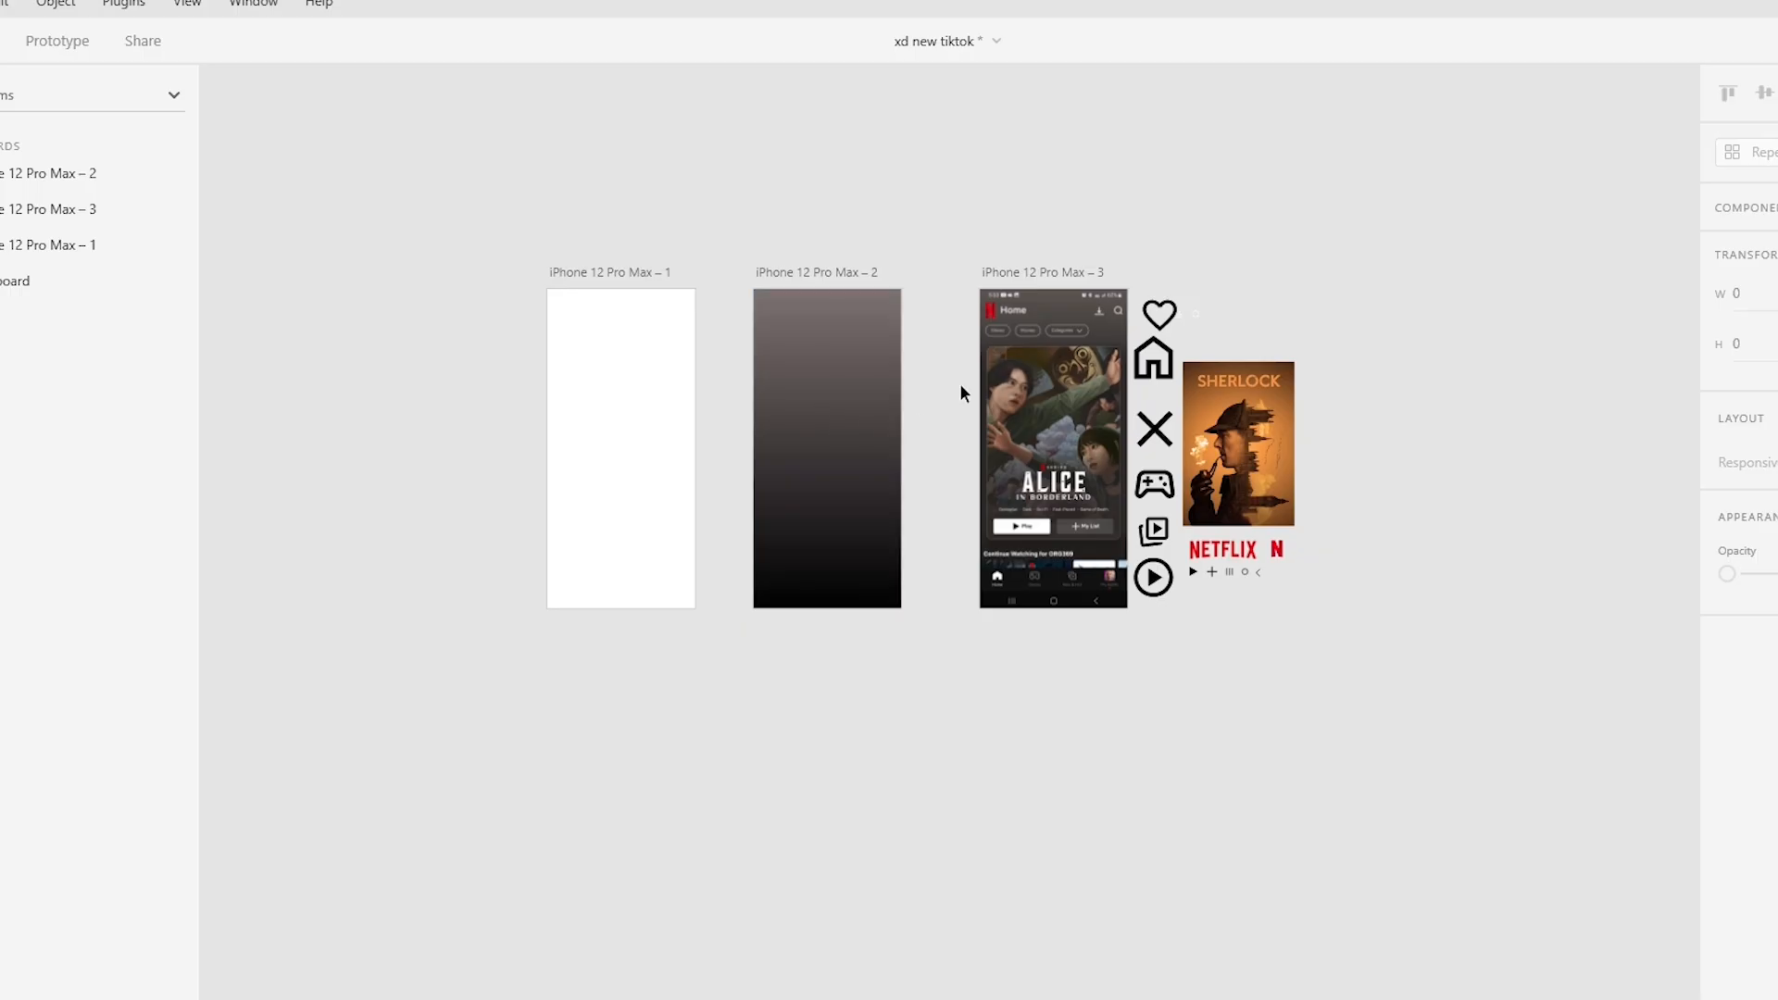
Select the Sherlock poster, switch to Pinterest to examine its source pin and the similar posters, and return to Adobe XD.
click(1249, 449)
scroll(1250, 448, up, 1)
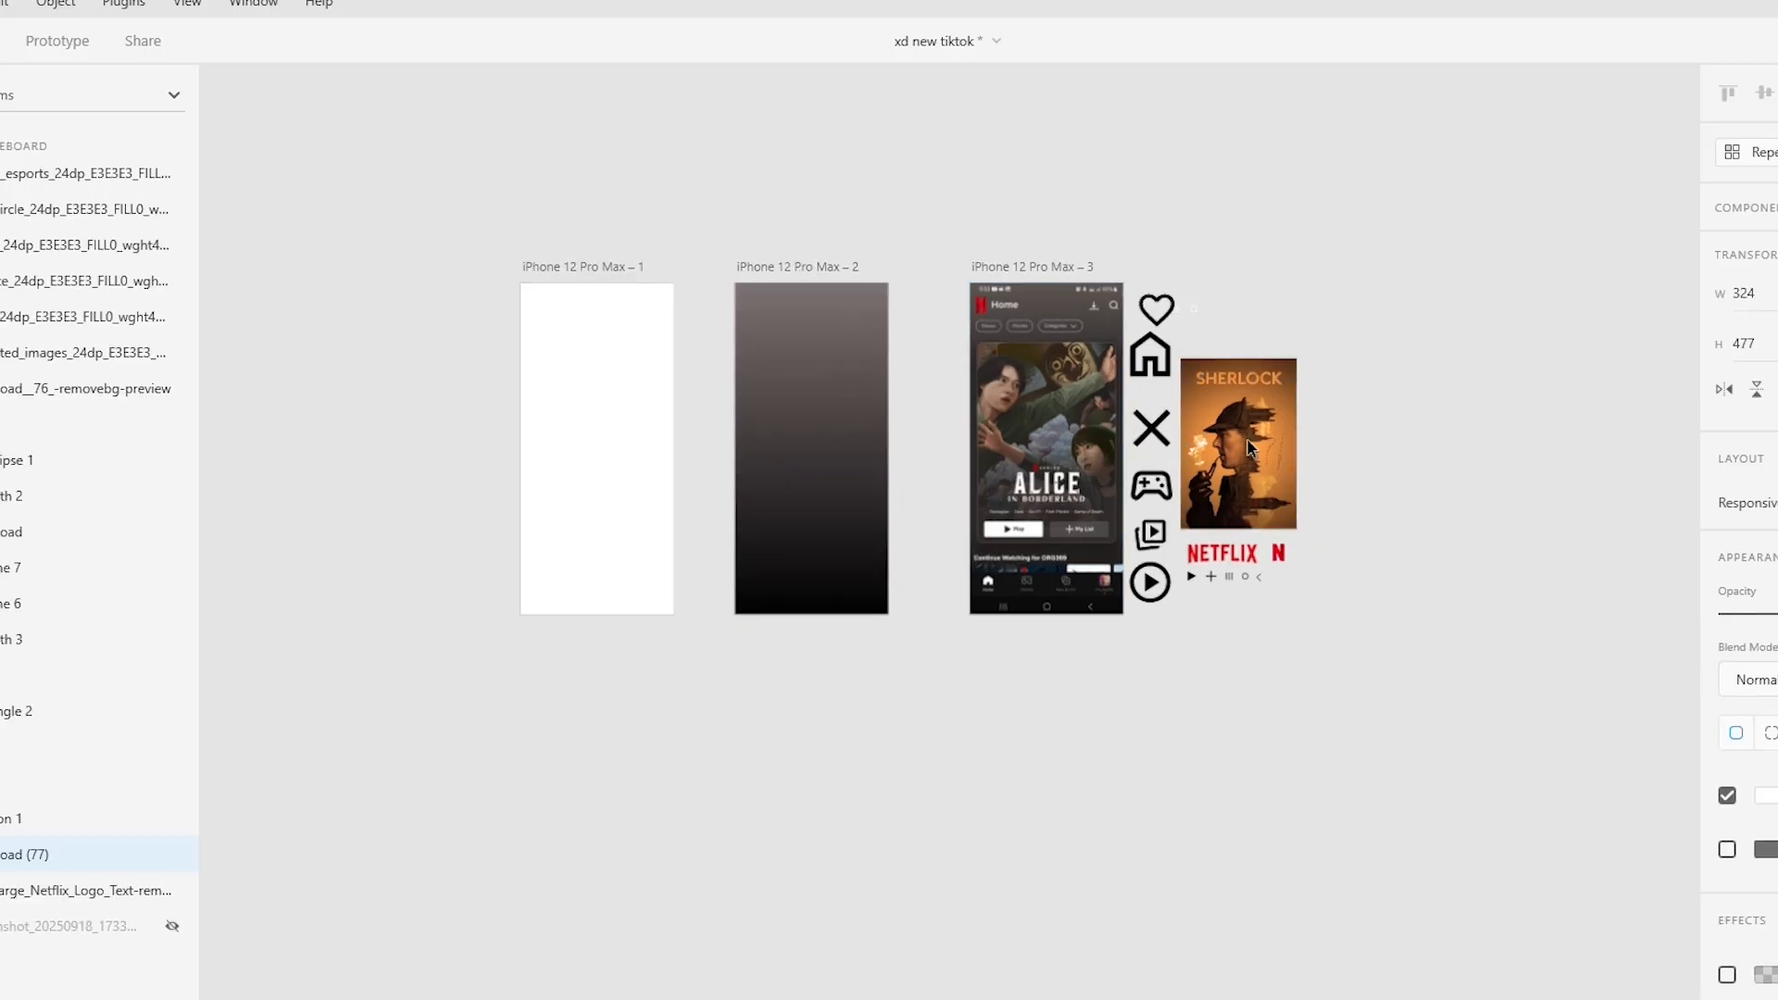
scroll(1248, 447, up, 5)
scroll(1247, 447, down, 5)
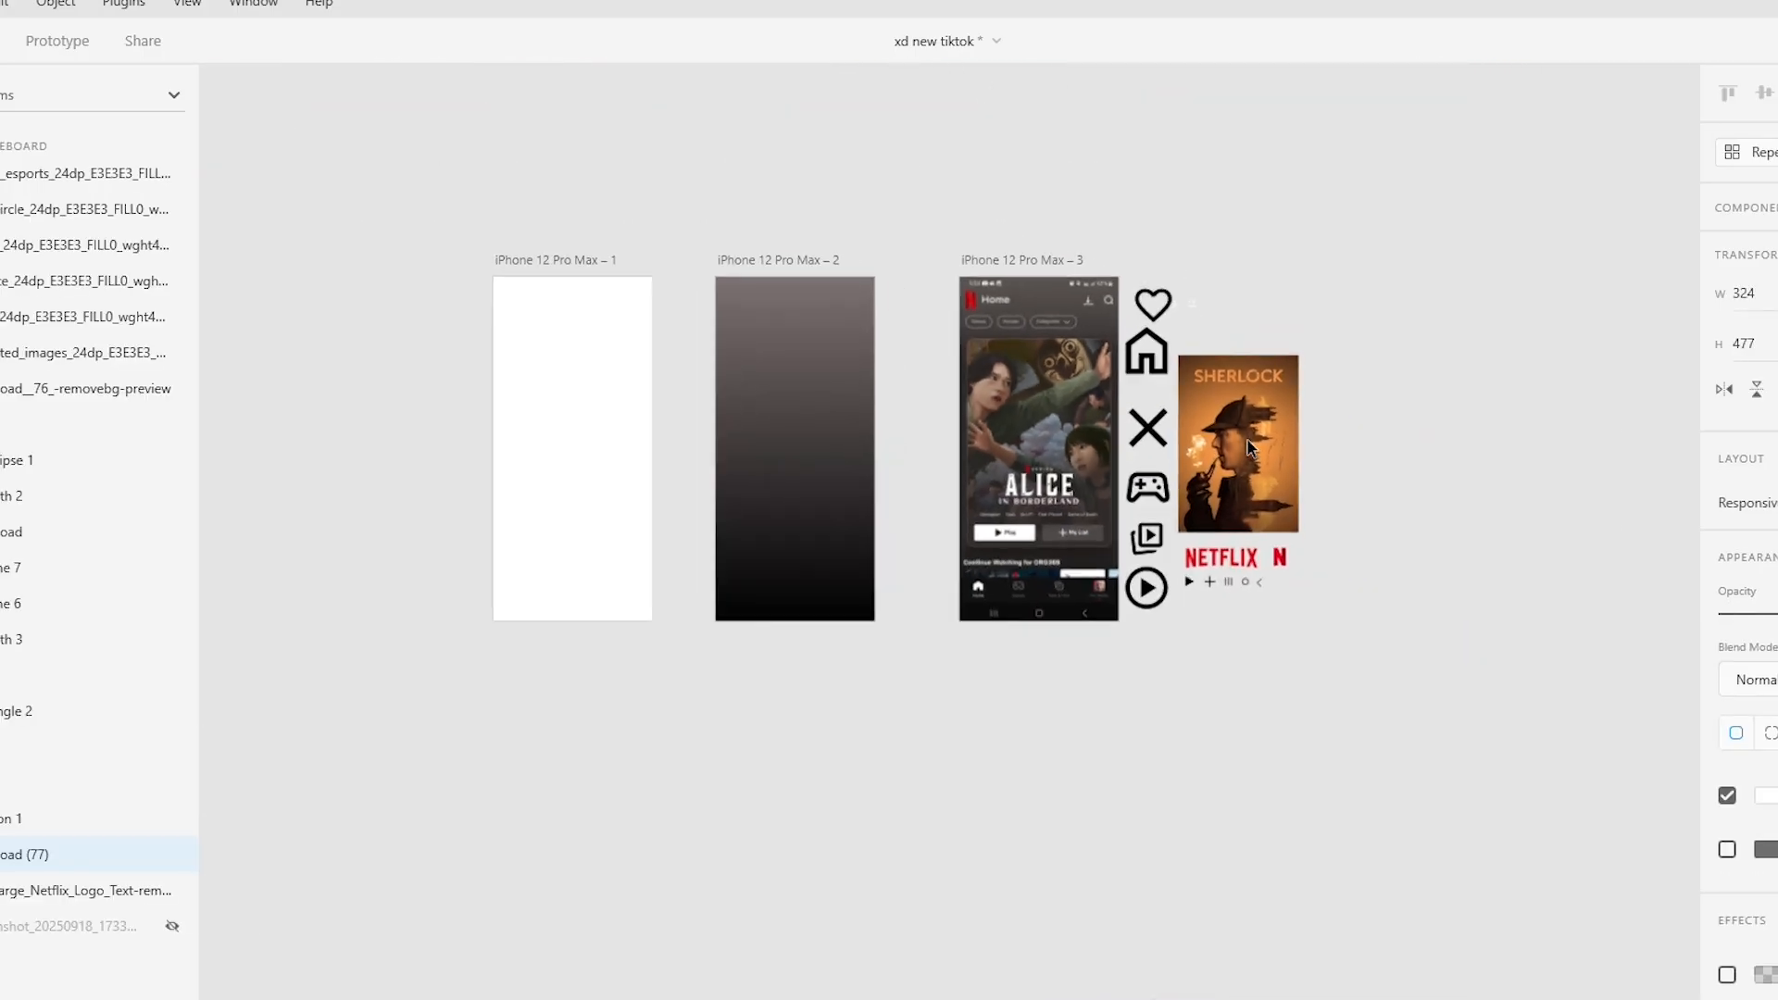
scroll(1249, 448, up, 2)
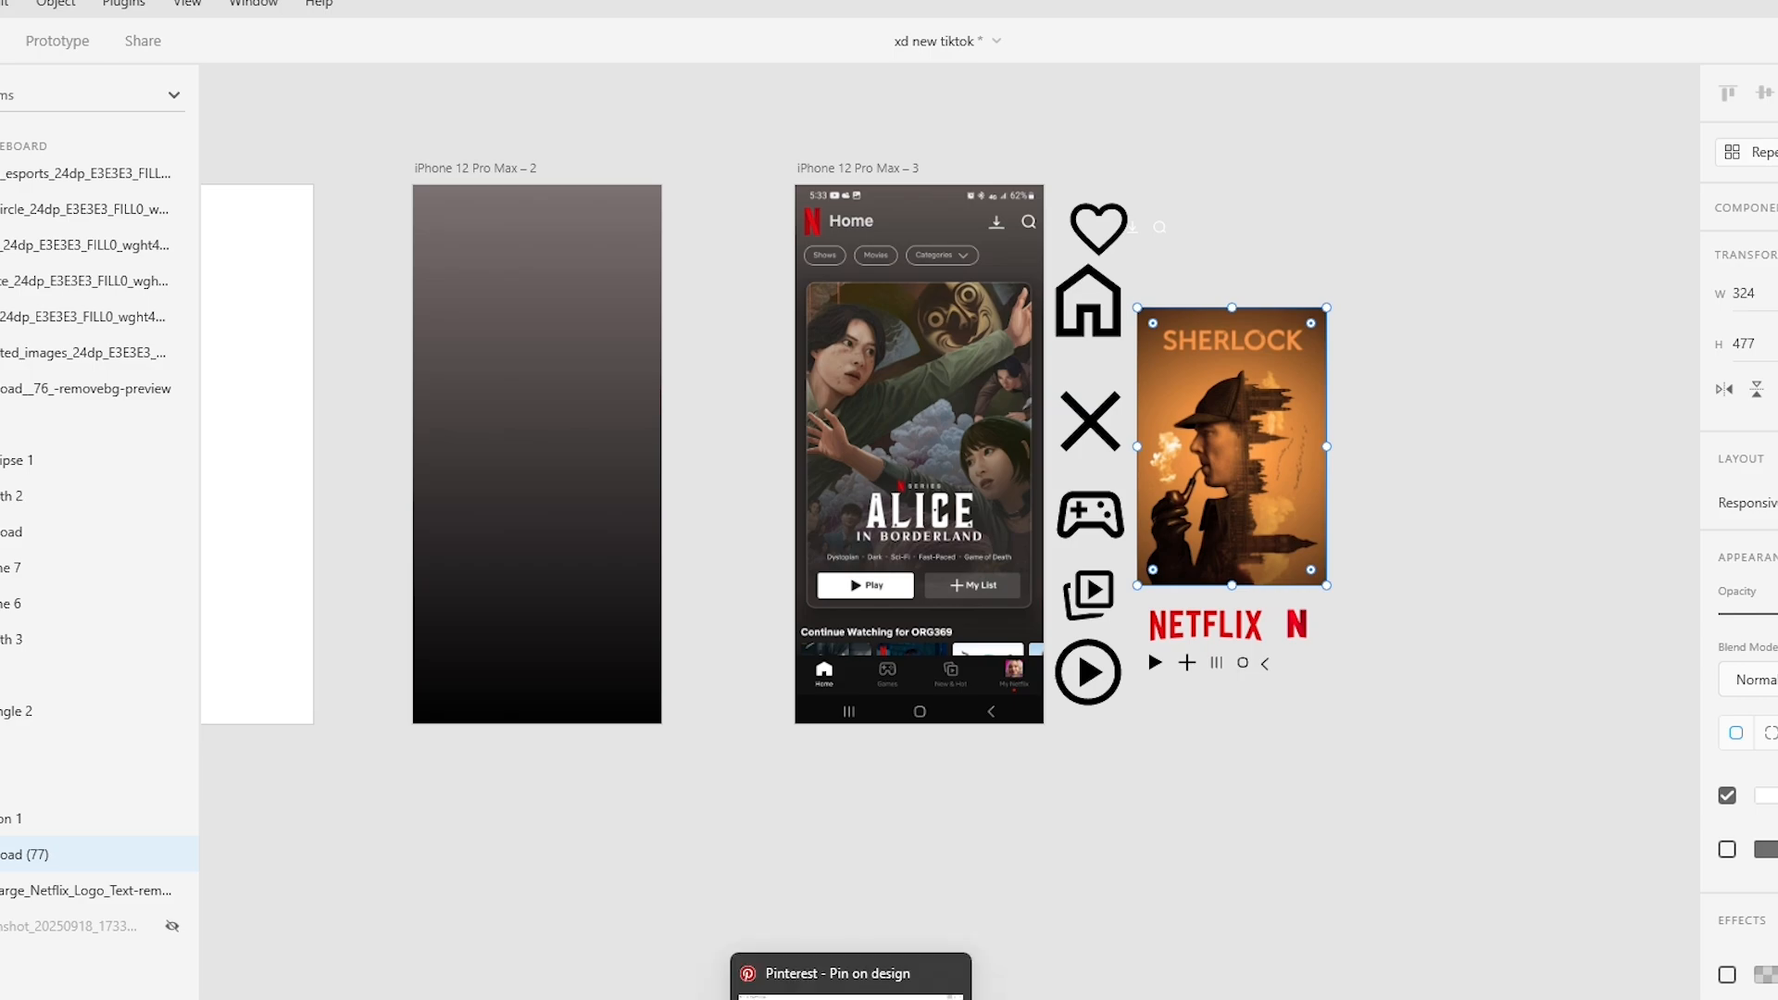
click(851, 981)
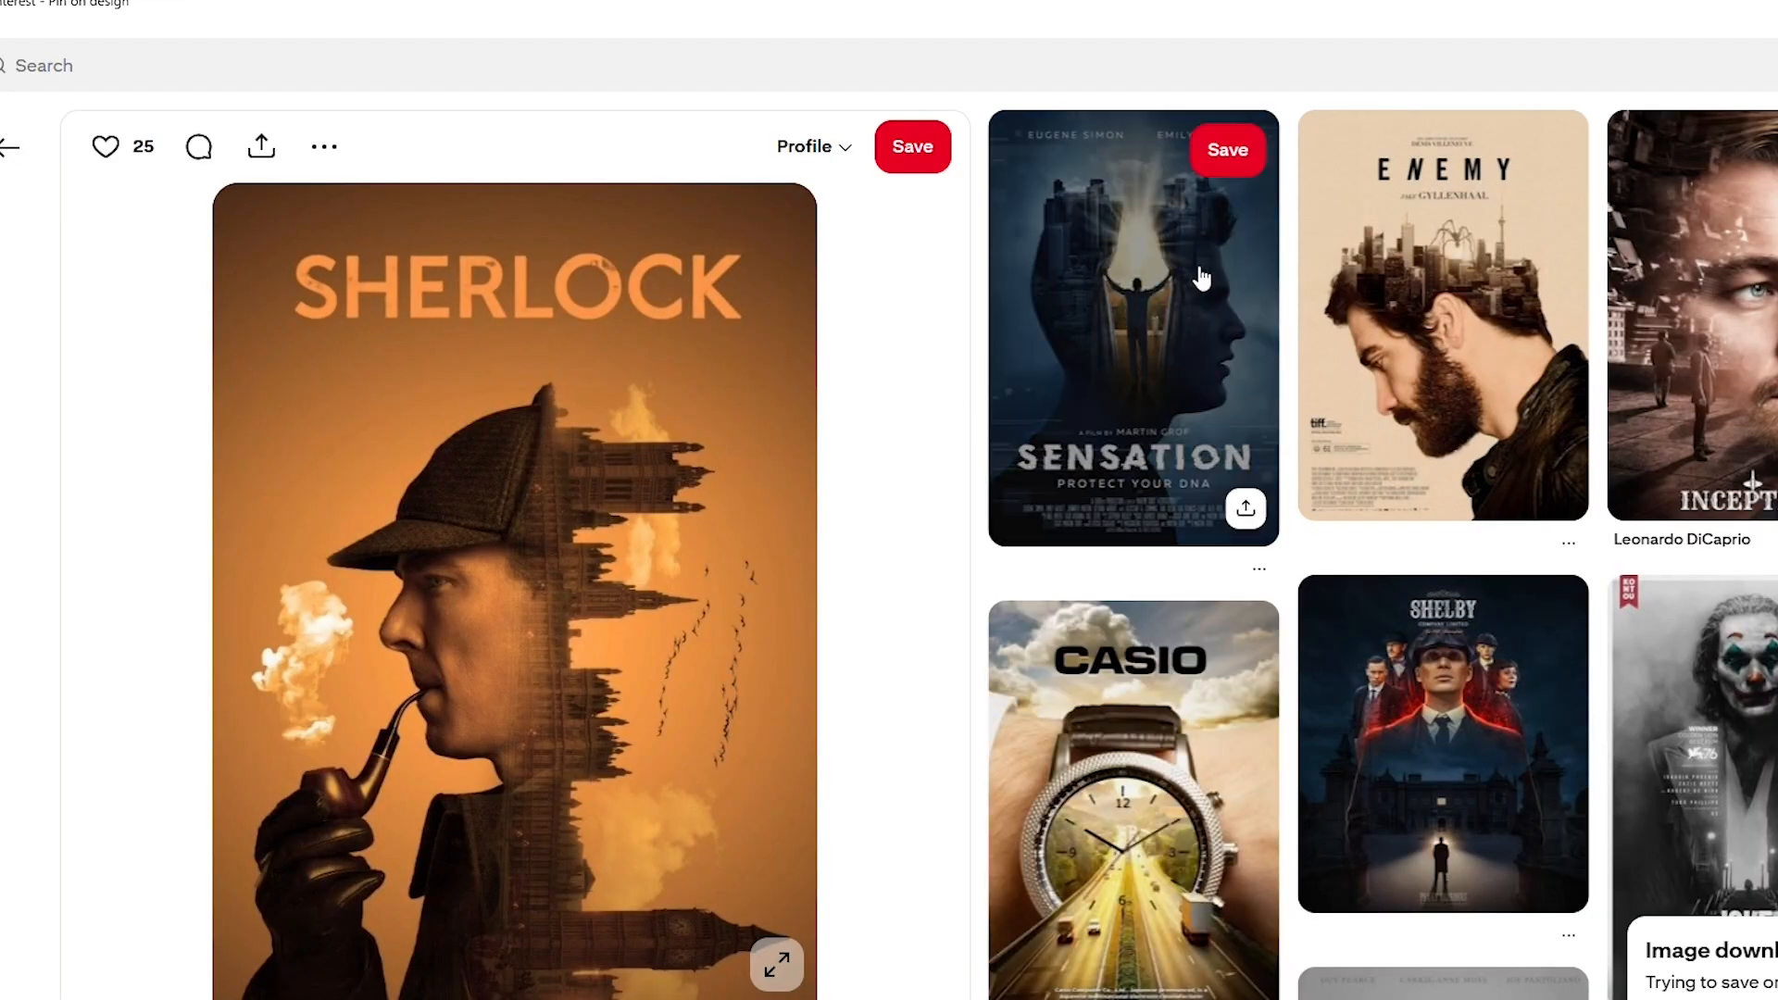
scroll(1361, 402, down, 10)
scroll(1340, 396, down, 3)
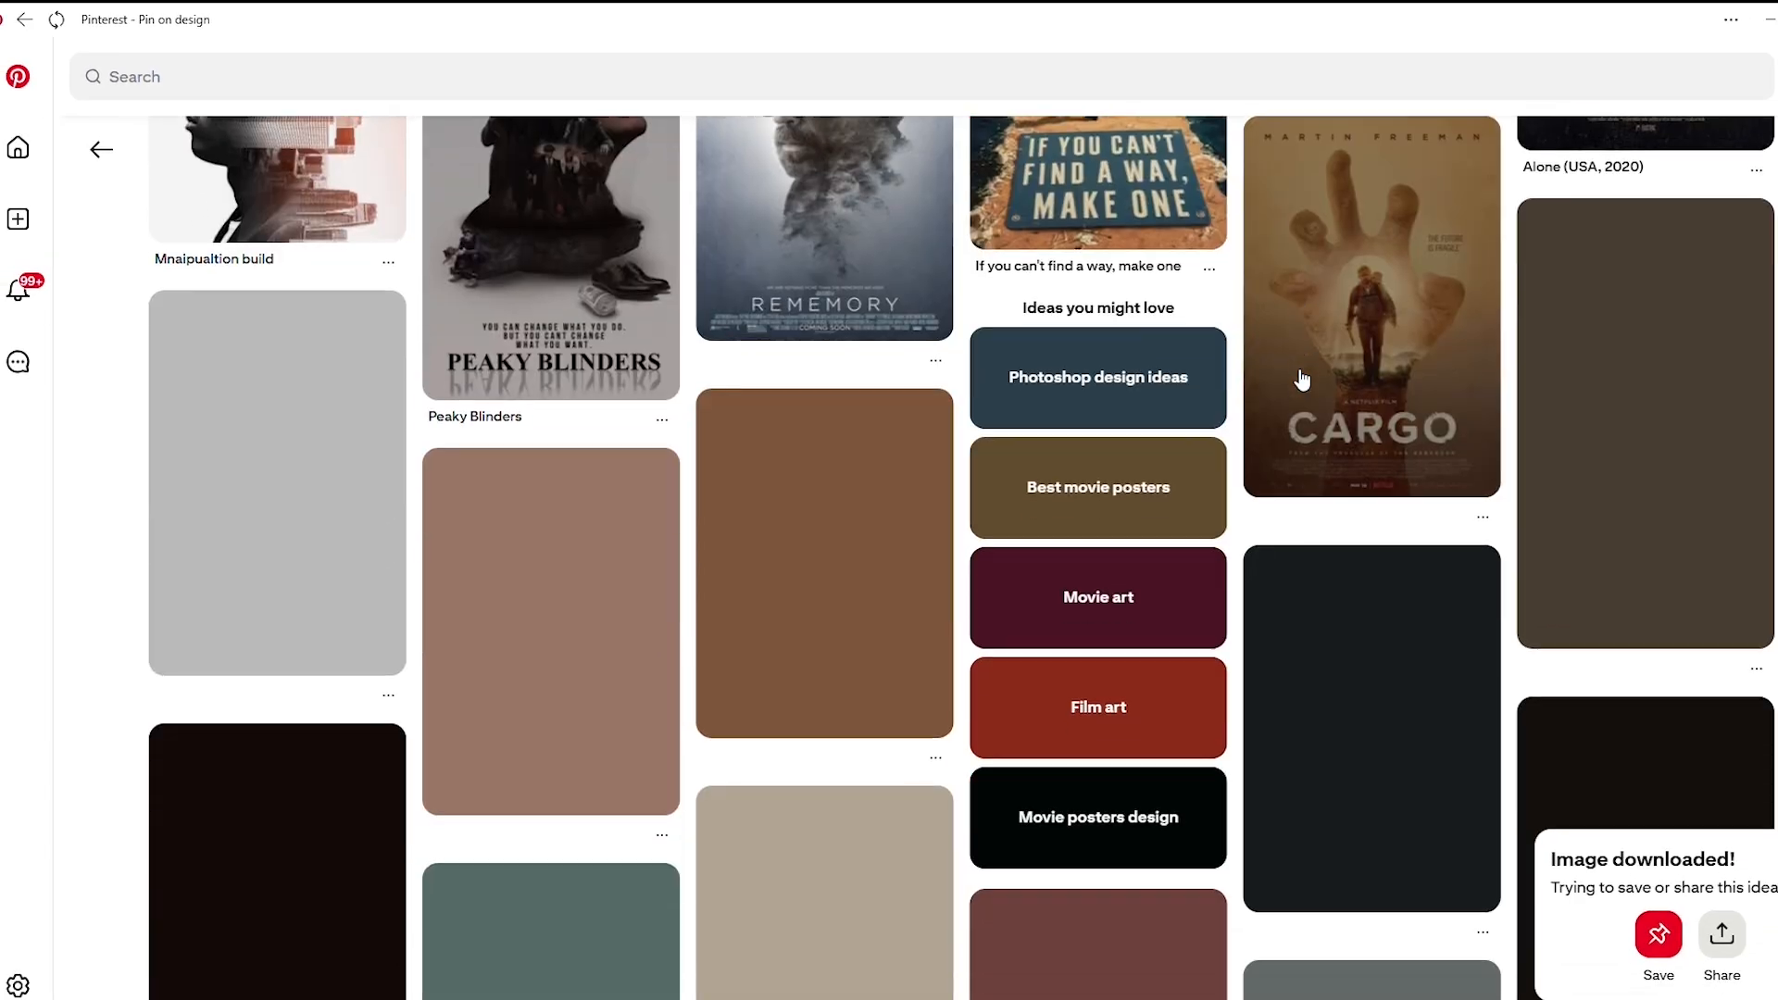
scroll(1348, 403, up, 12)
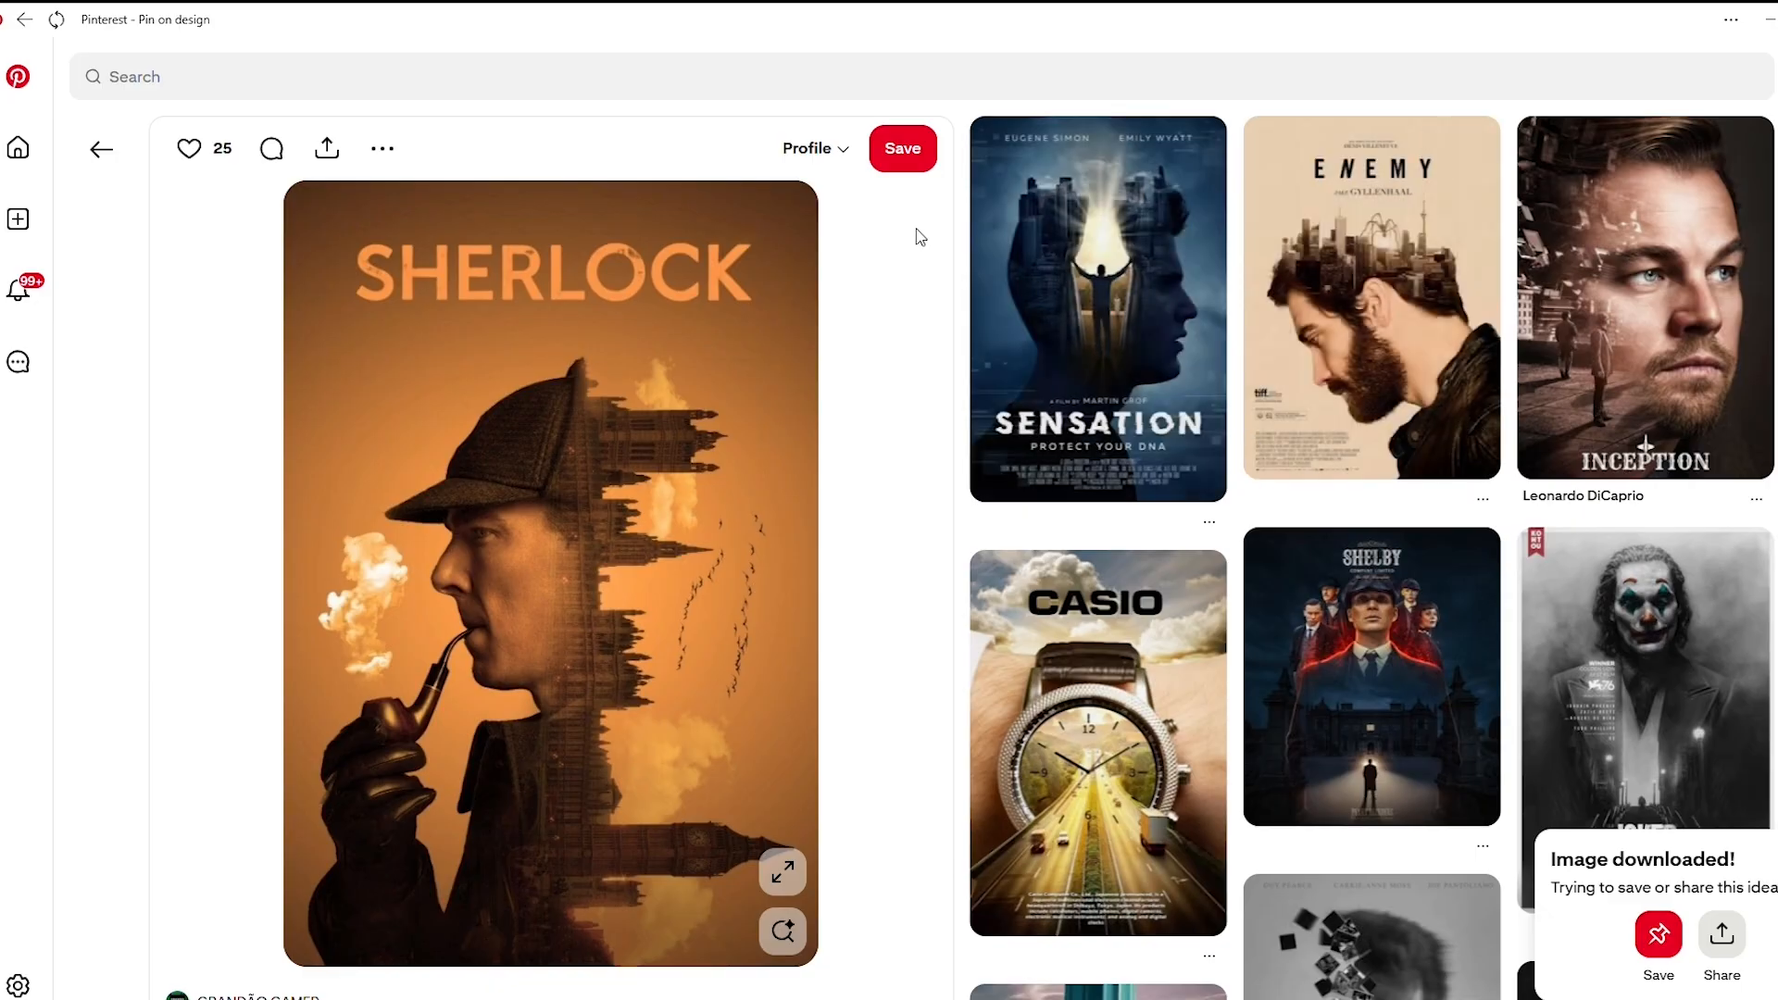
click(1769, 19)
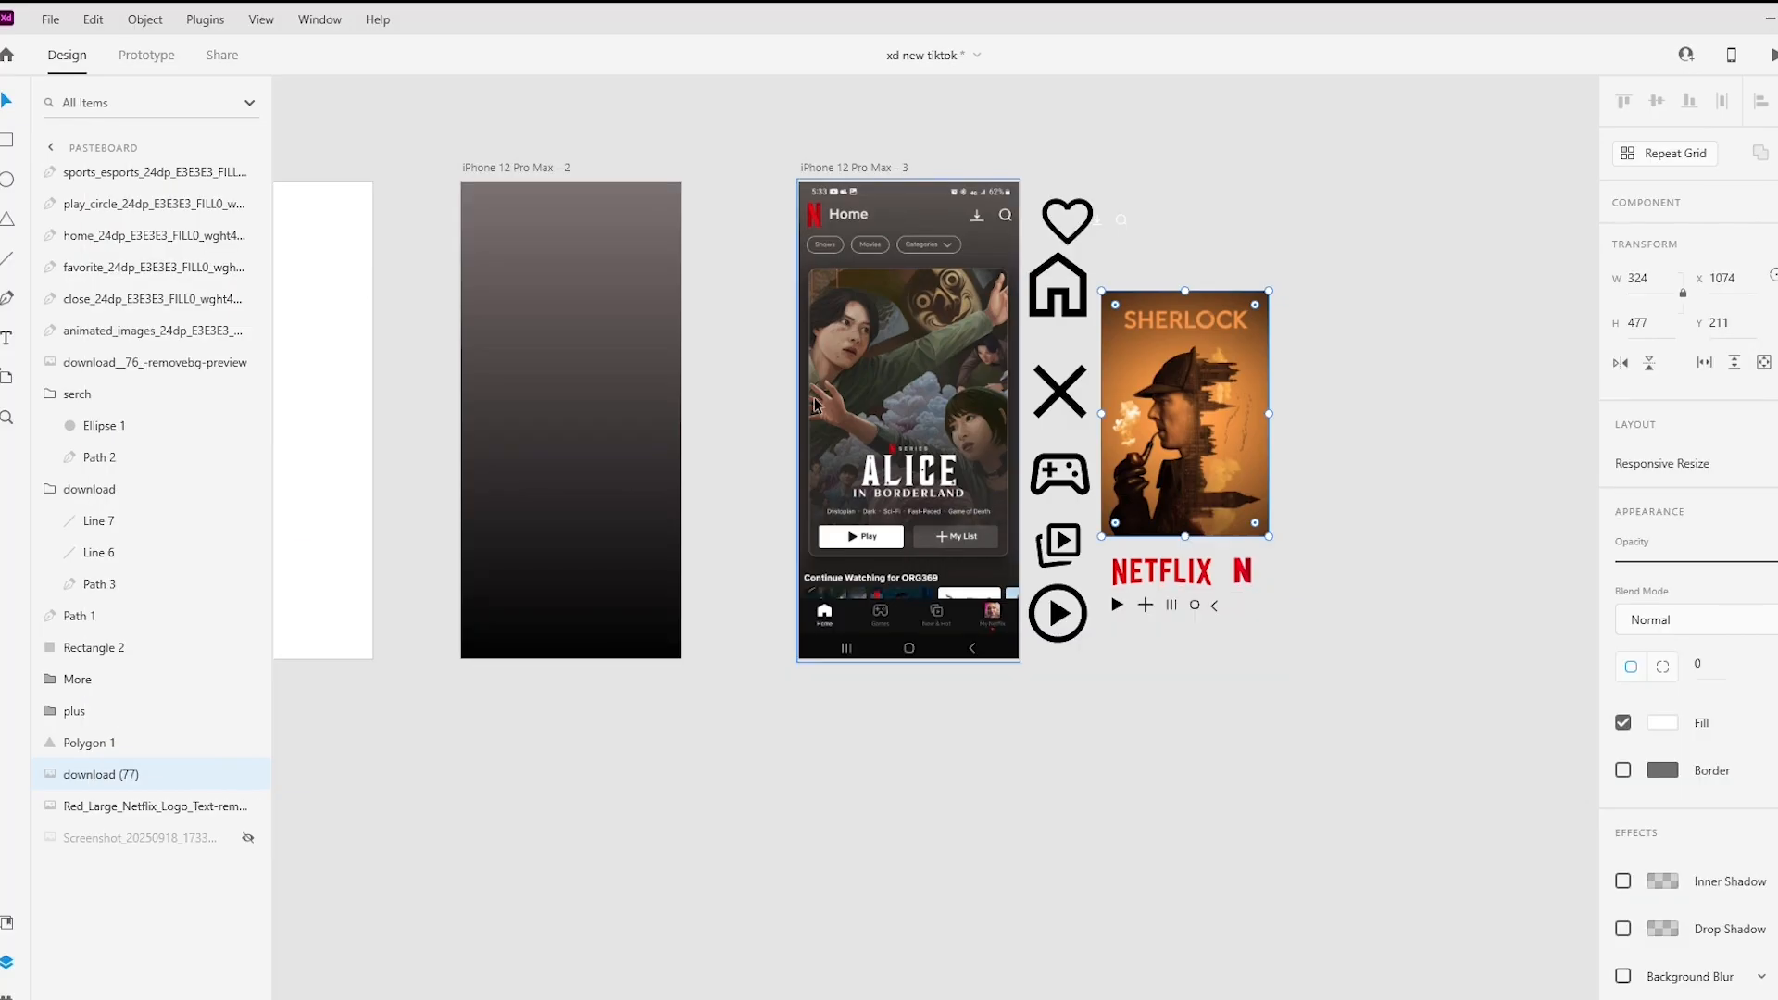
Move the Netflix N logo to the upper left of the iPhone 12 Pro Max – 2 artboard, enlarge it slightly and deselect it.
scroll(865, 306, left, 4)
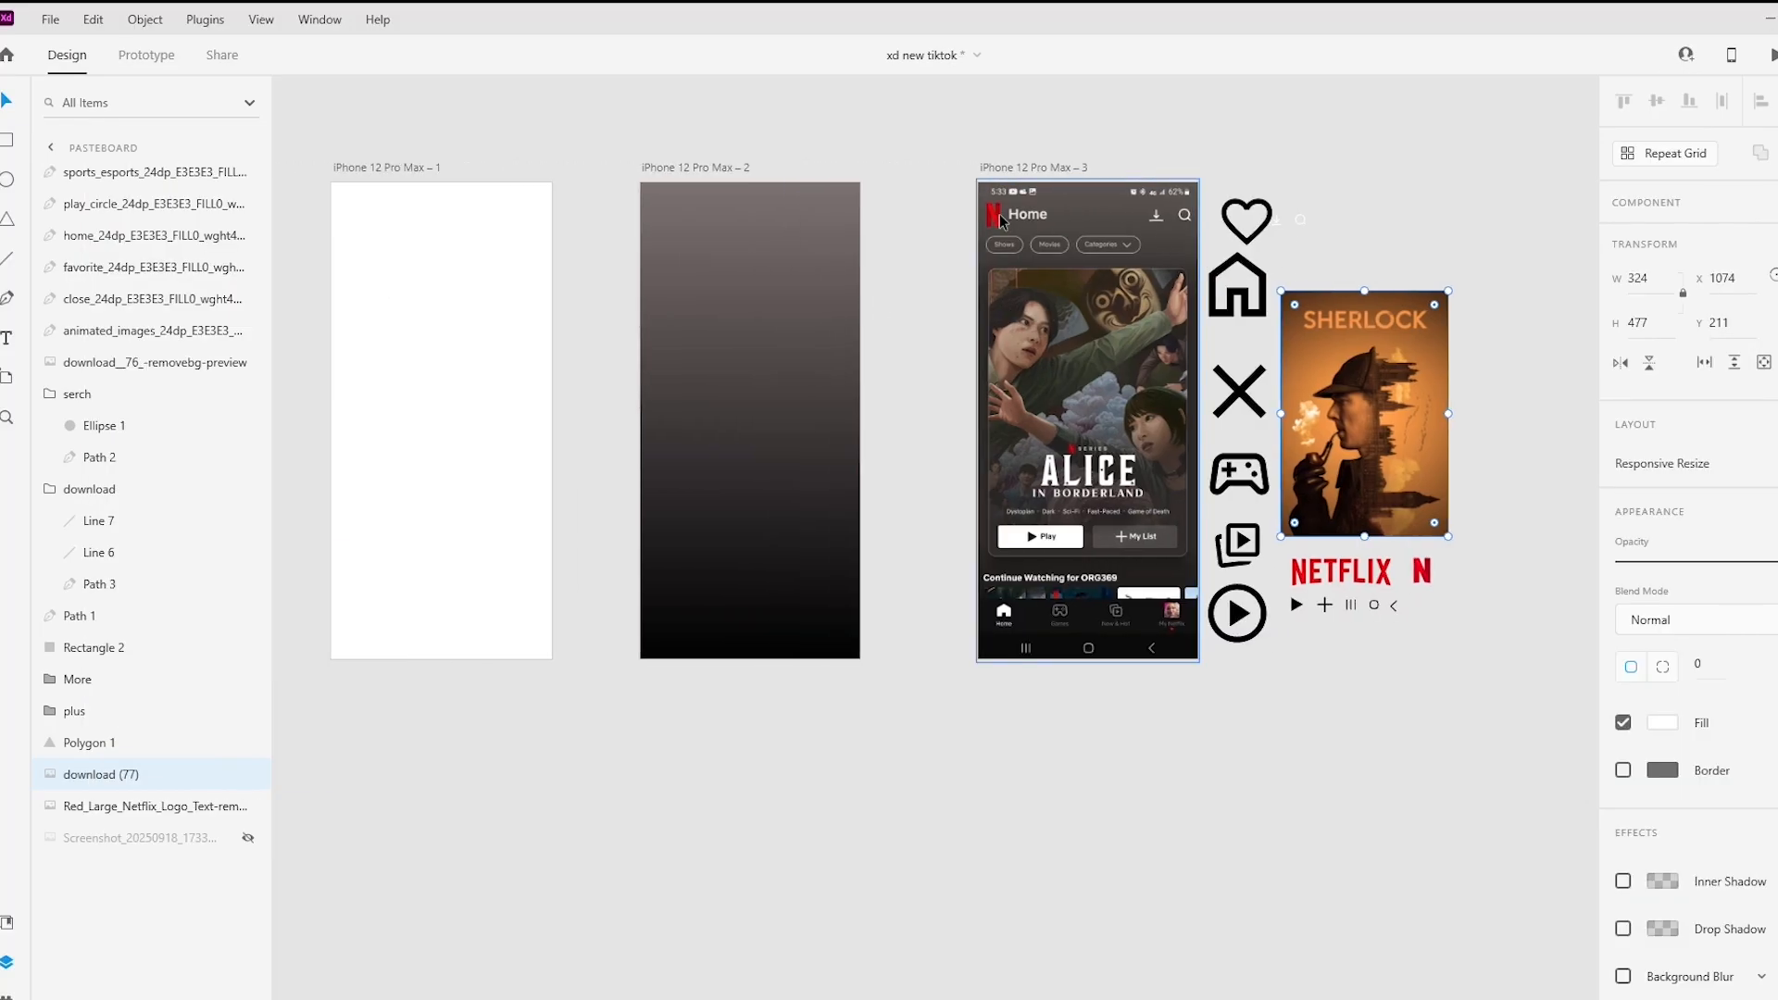
drag(1425, 575, 741, 289)
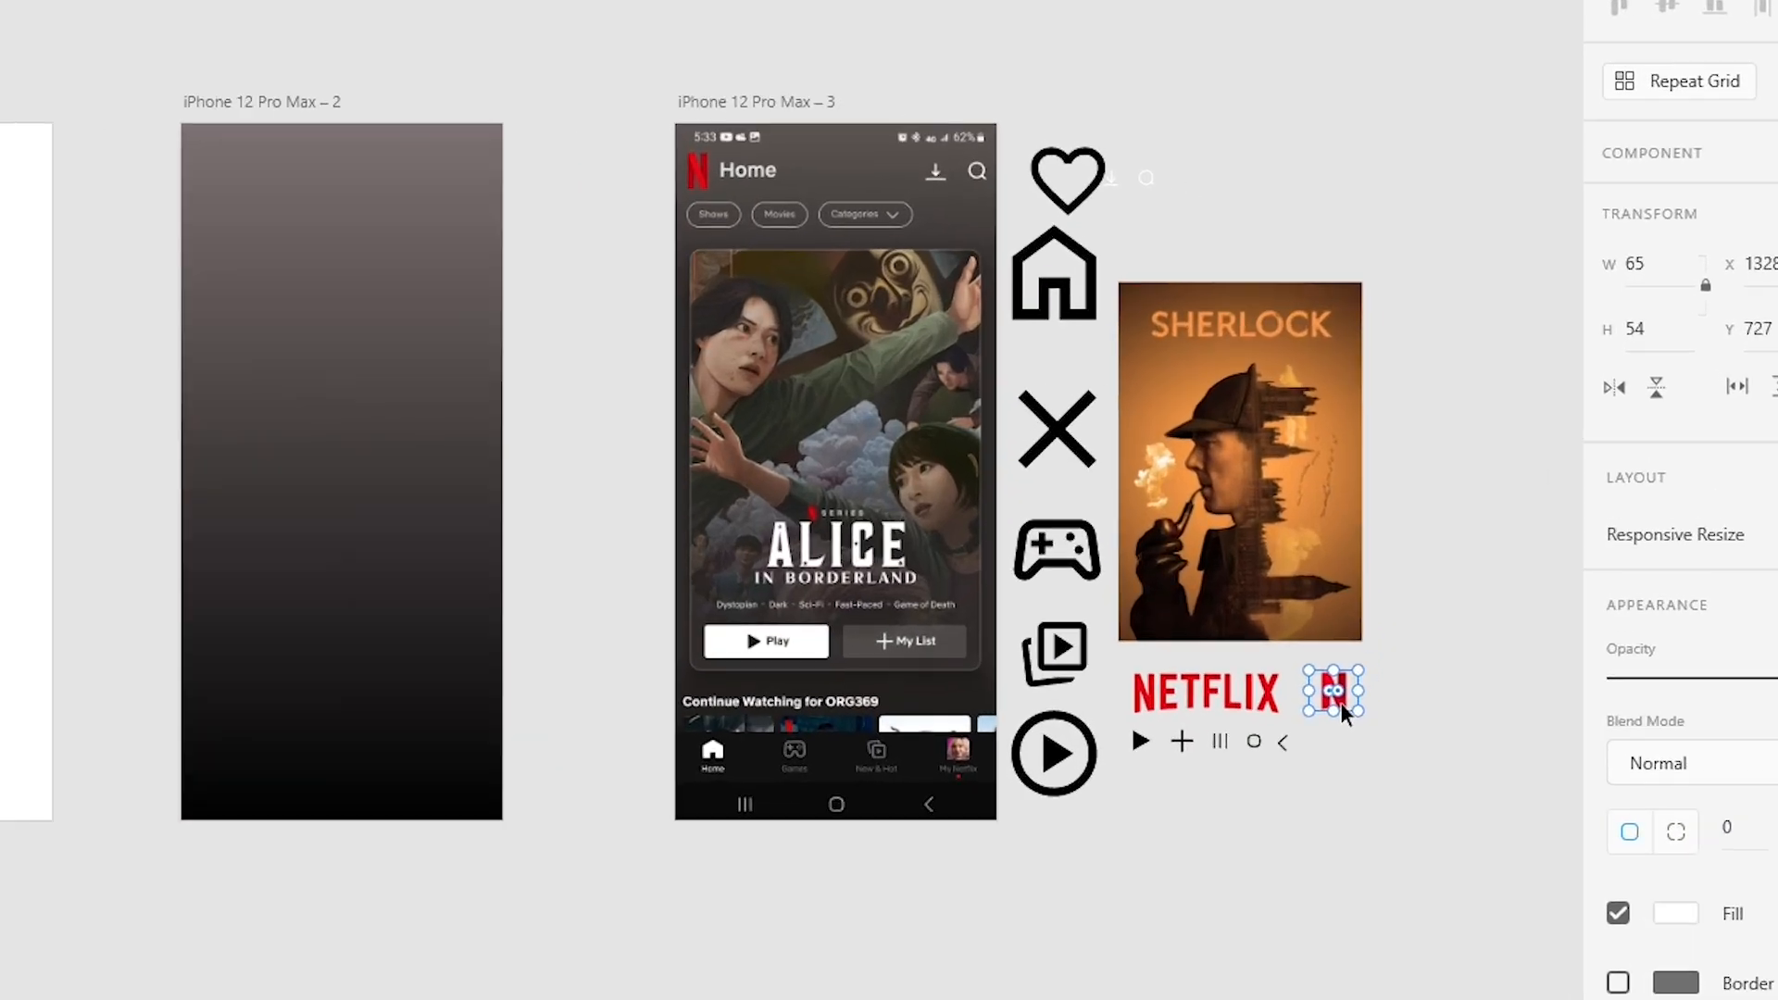
drag(1438, 581, 765, 361)
drag(44, 408, 243, 187)
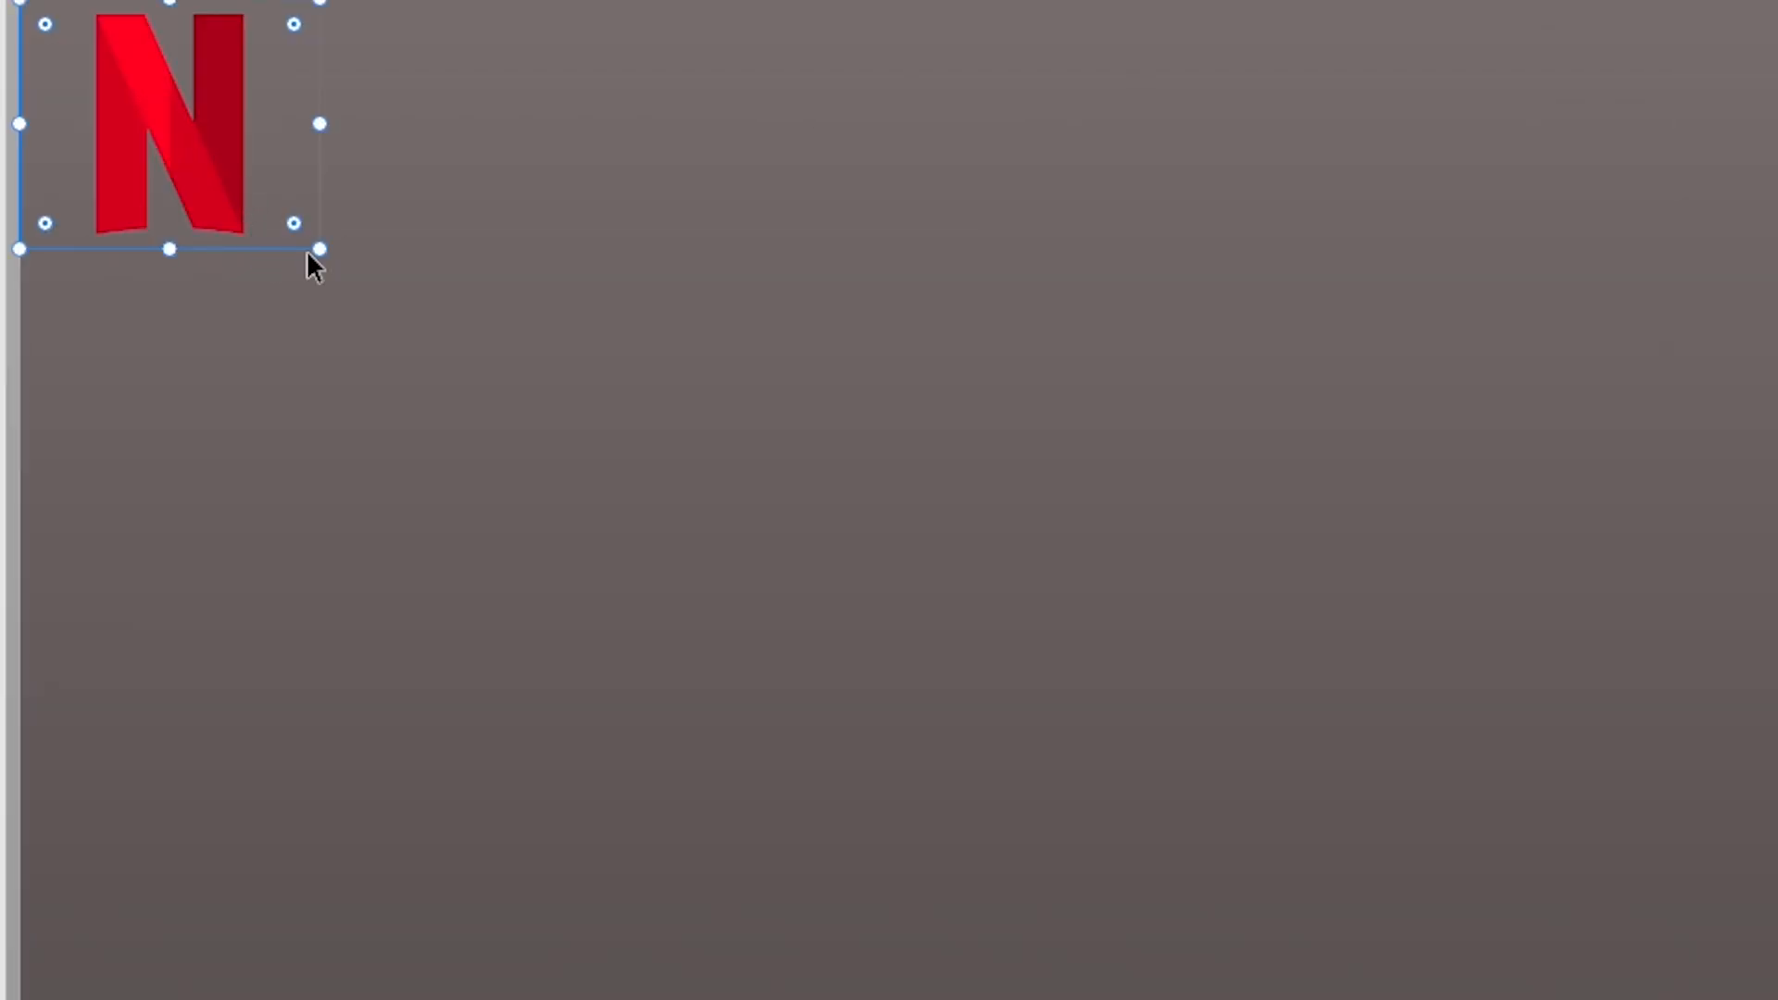
drag(320, 250, 334, 260)
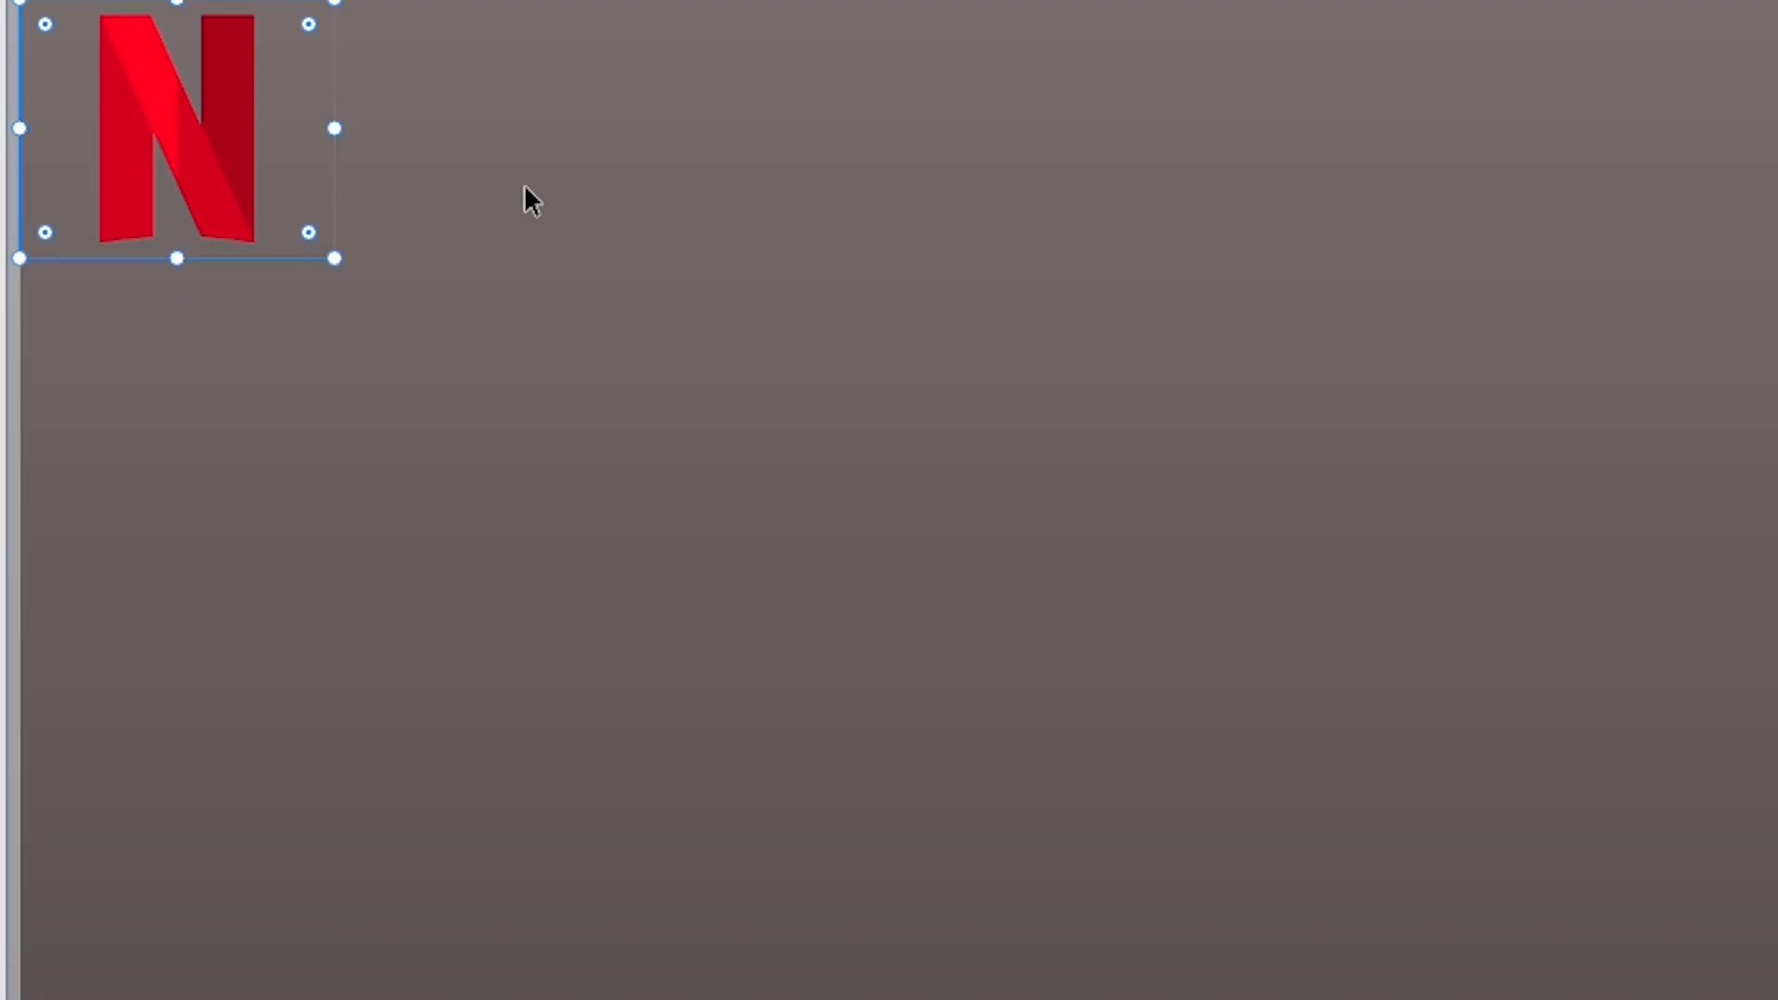
click(480, 182)
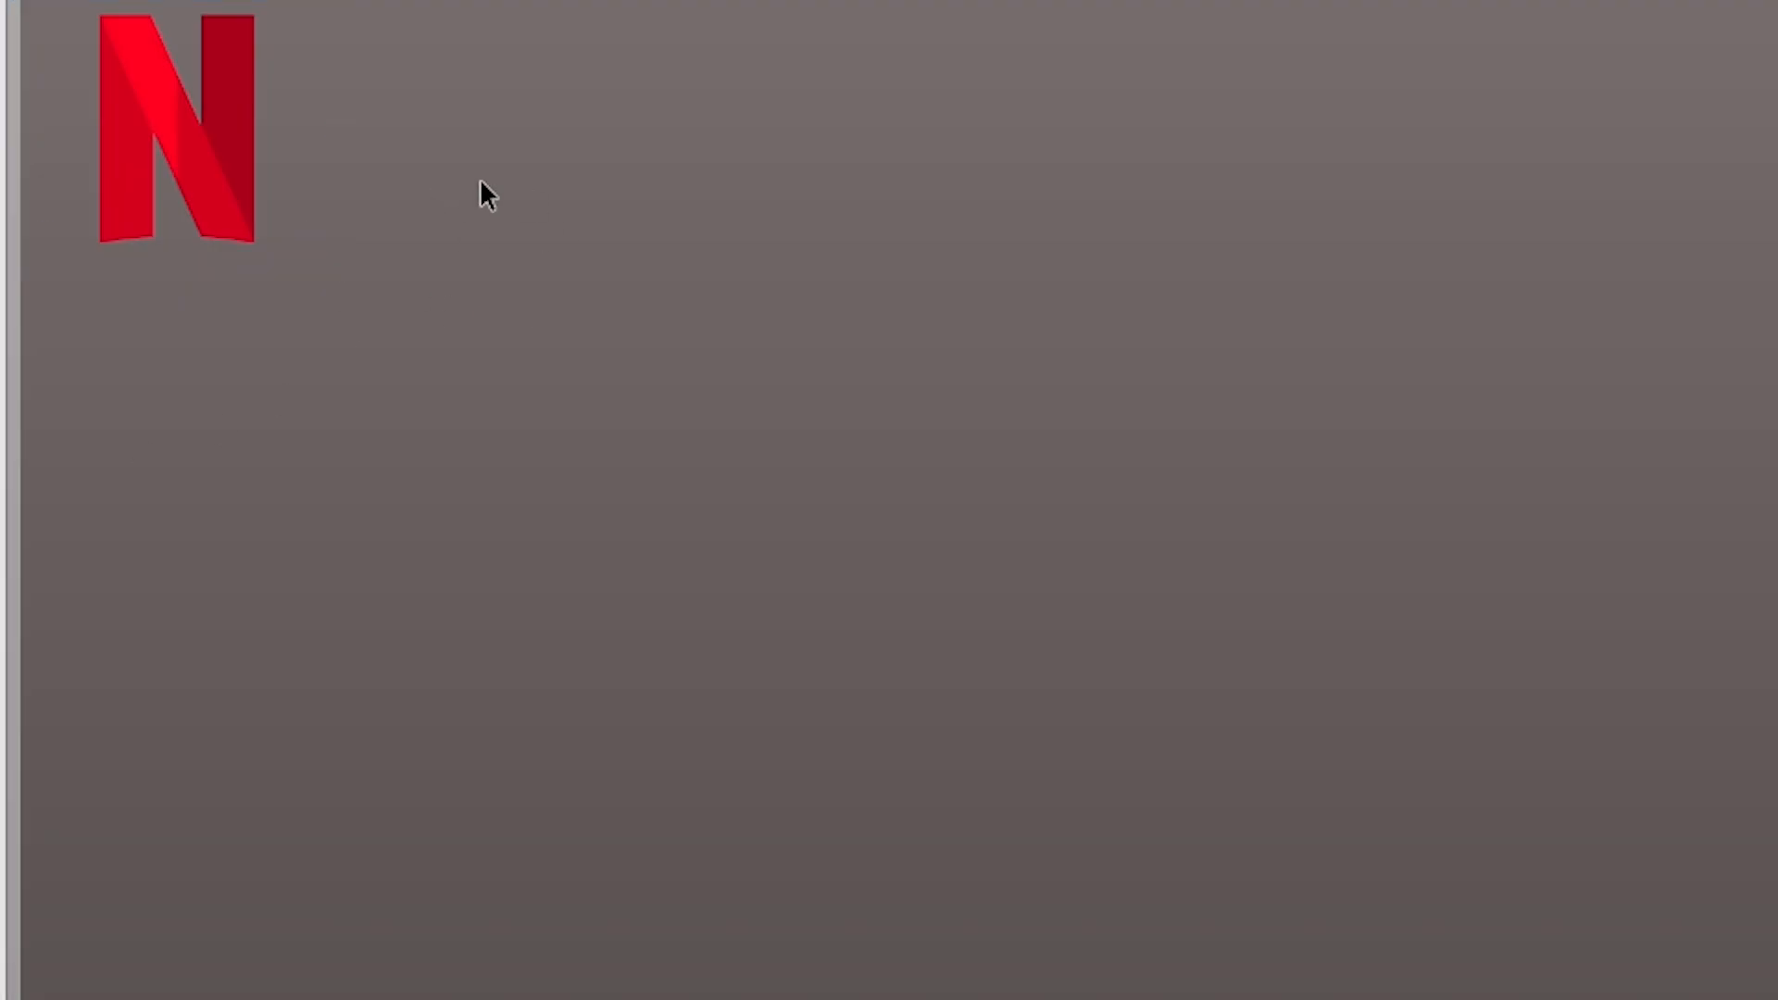
Add the text "Home" to the right of the Netflix N logo.
key(t)
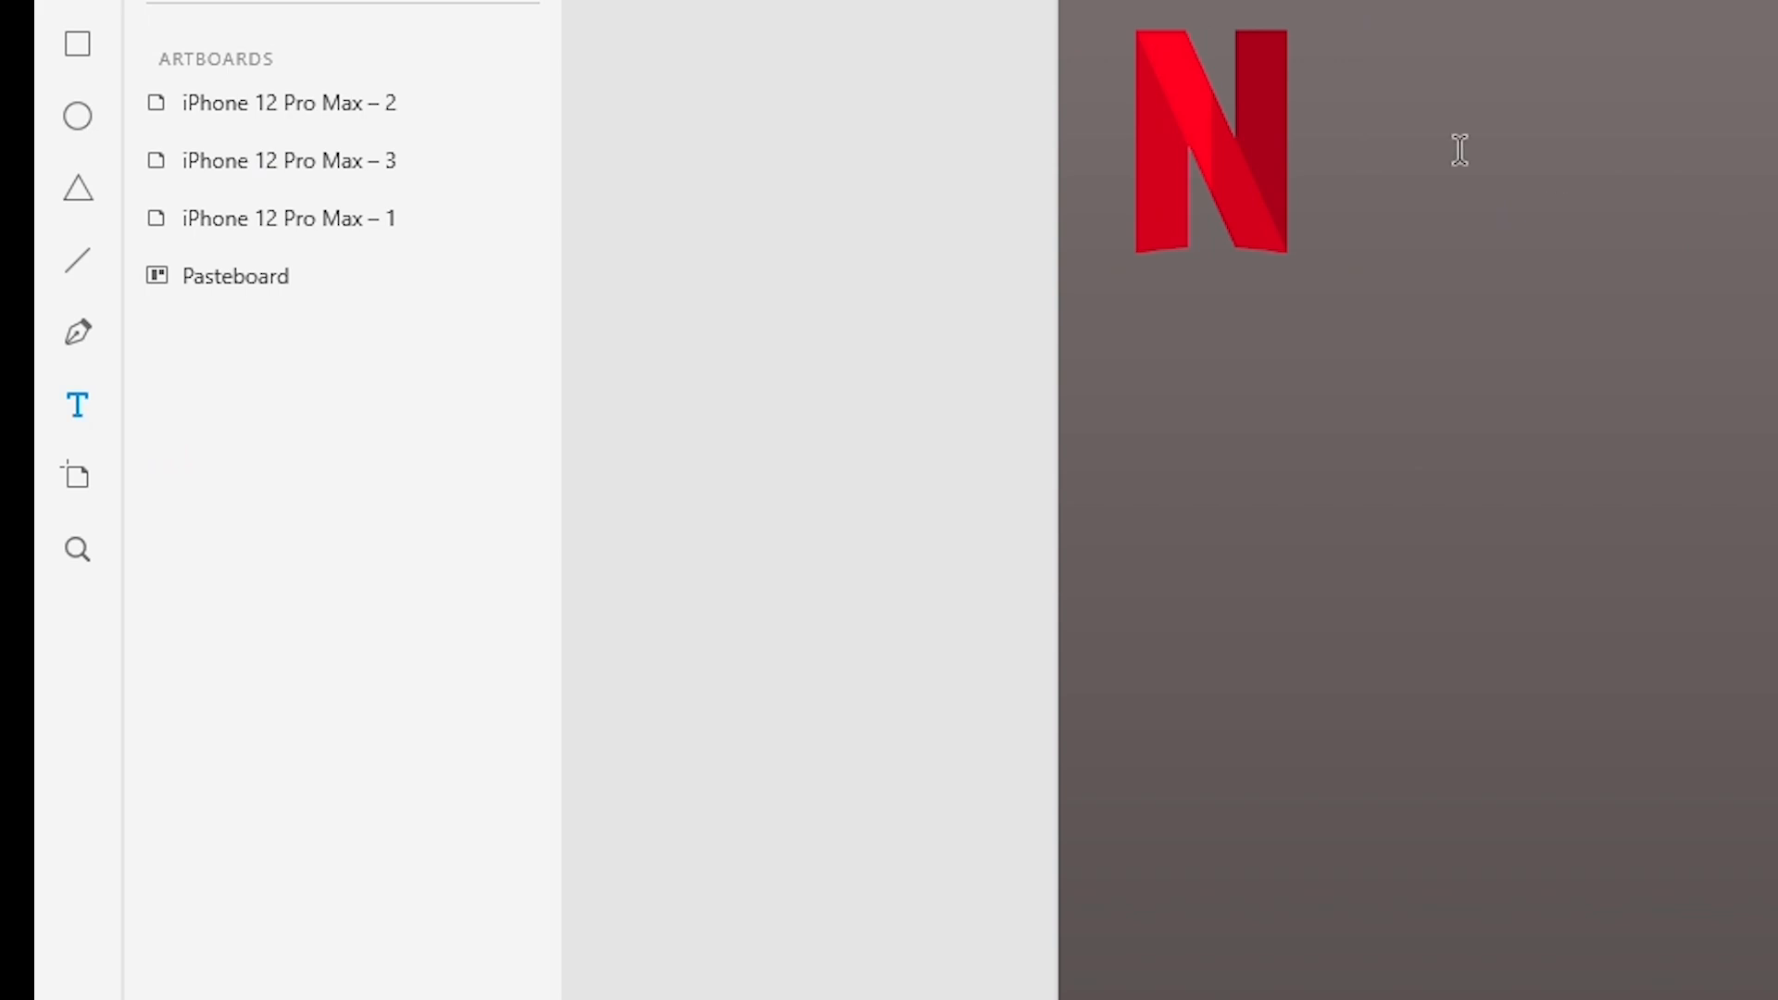
click(1056, 144)
text(Home)
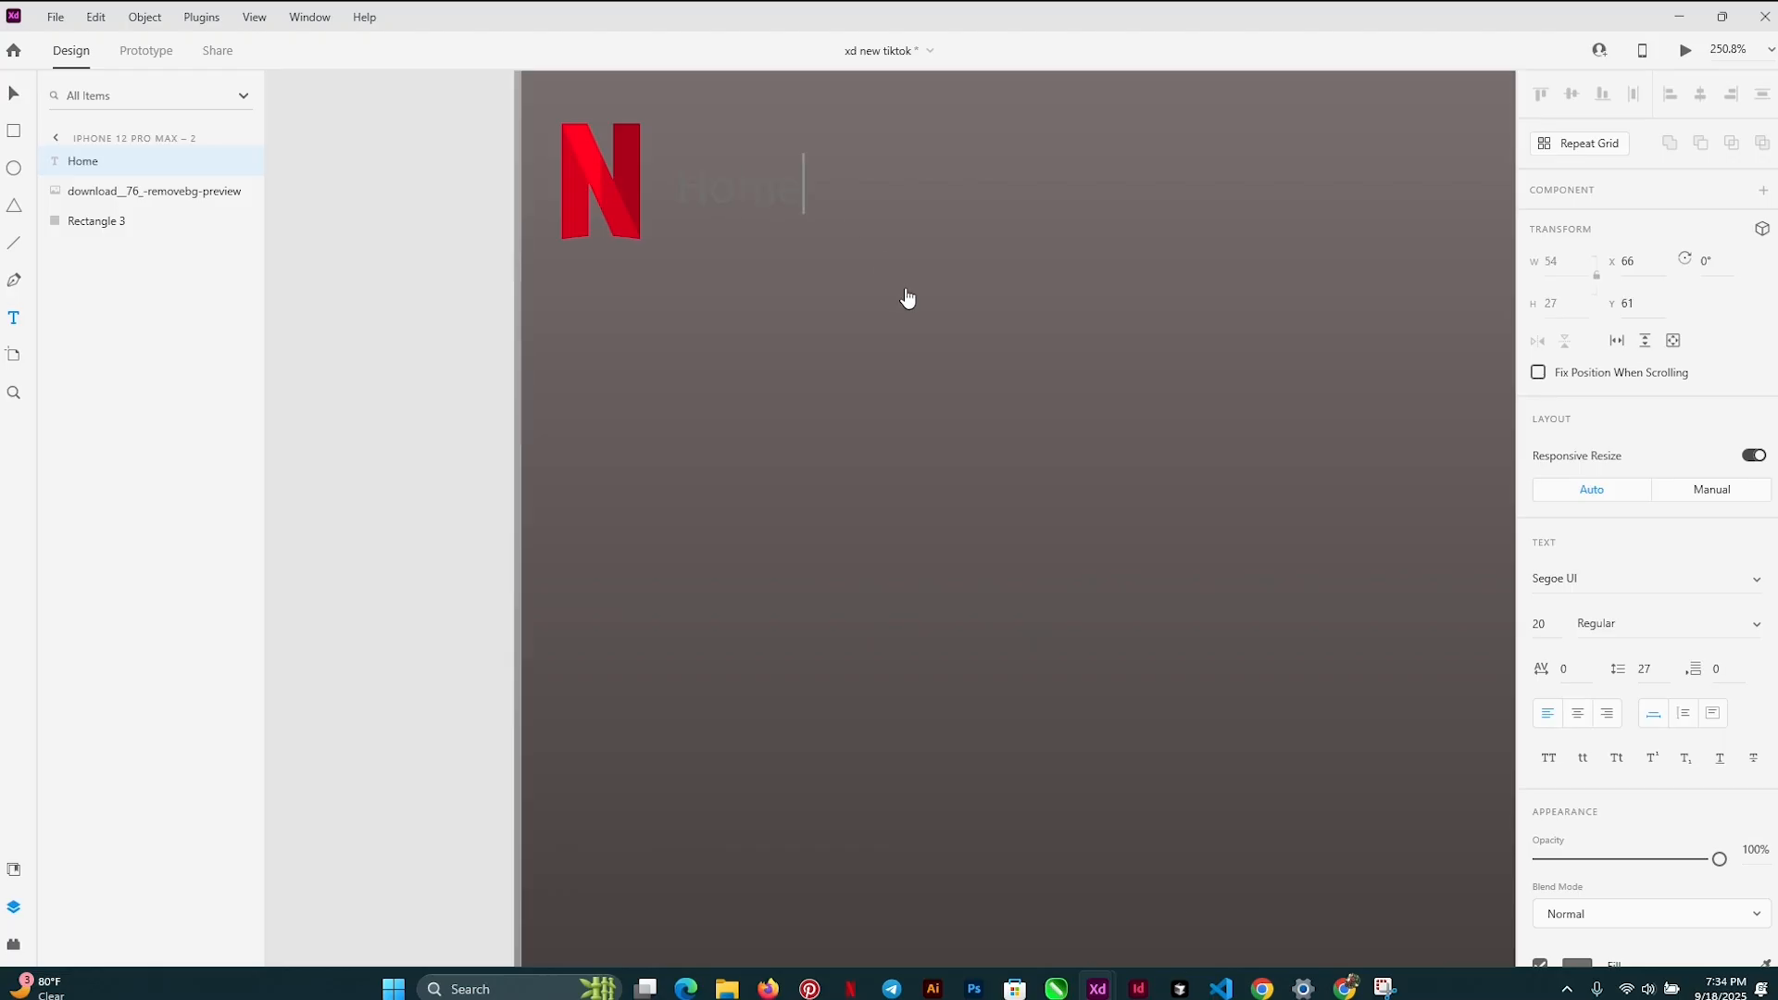
Set the Home text's fill colour to white, #FFFFFF.
double_click(741, 189)
scroll(1653, 803, down, 3)
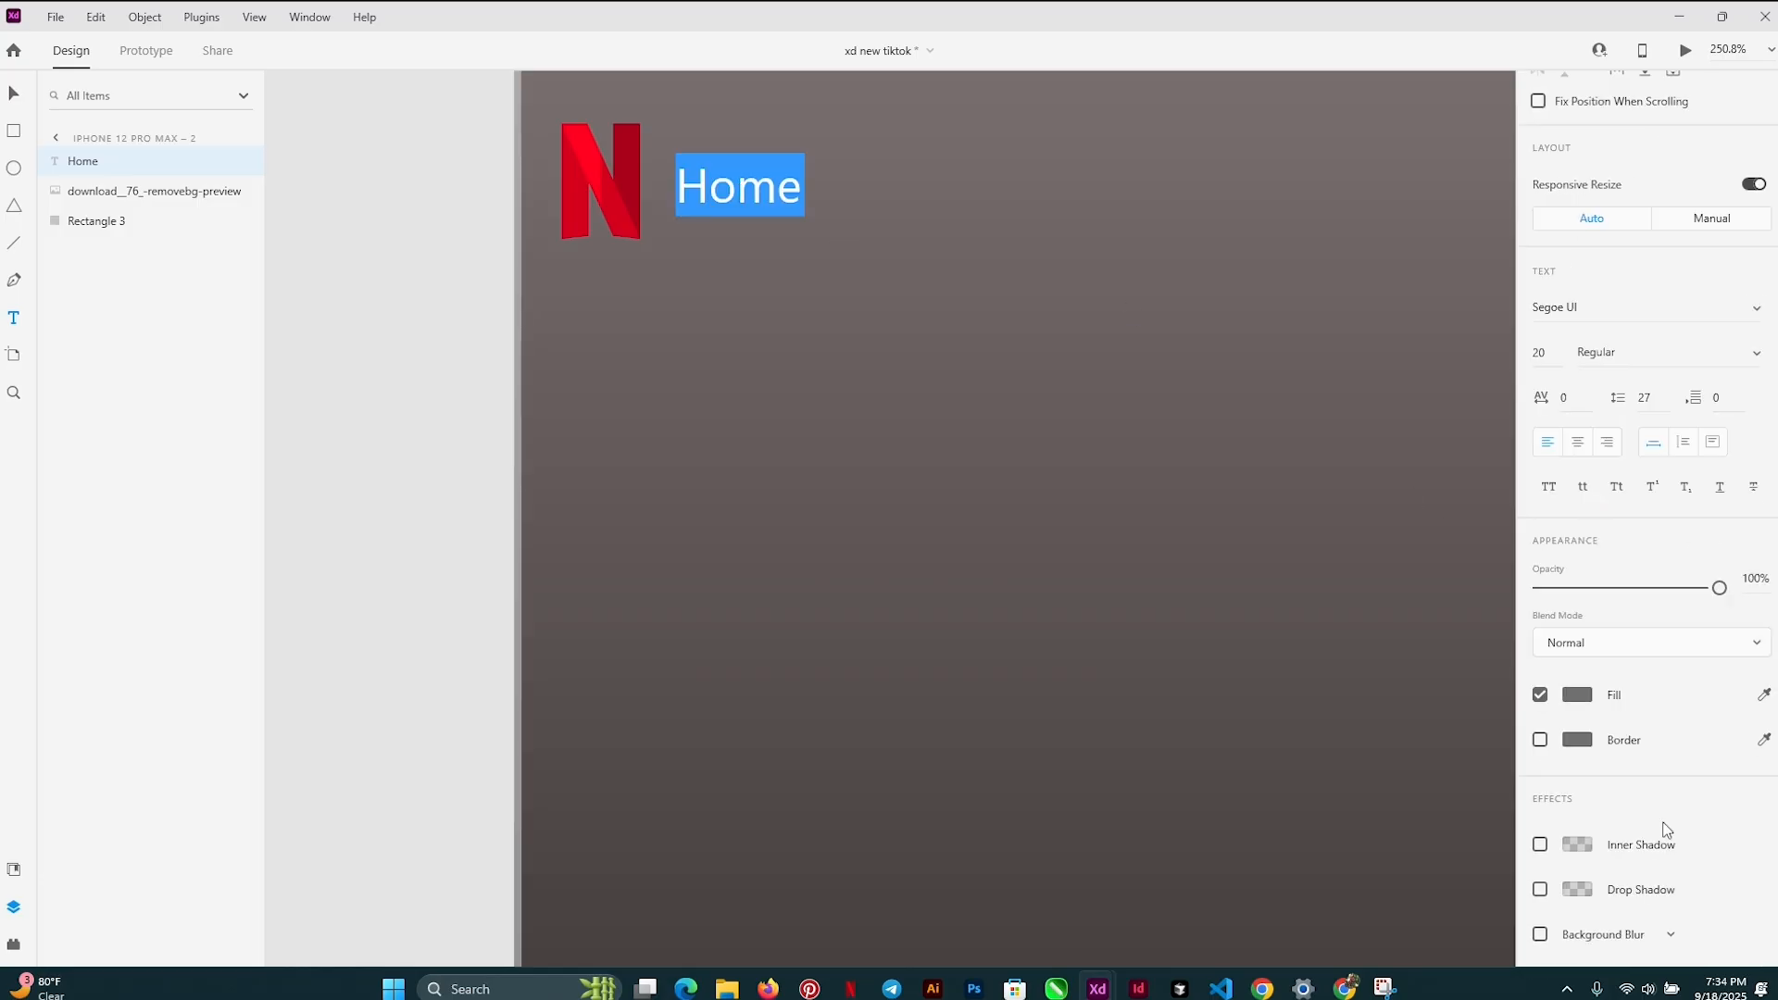
click(1579, 647)
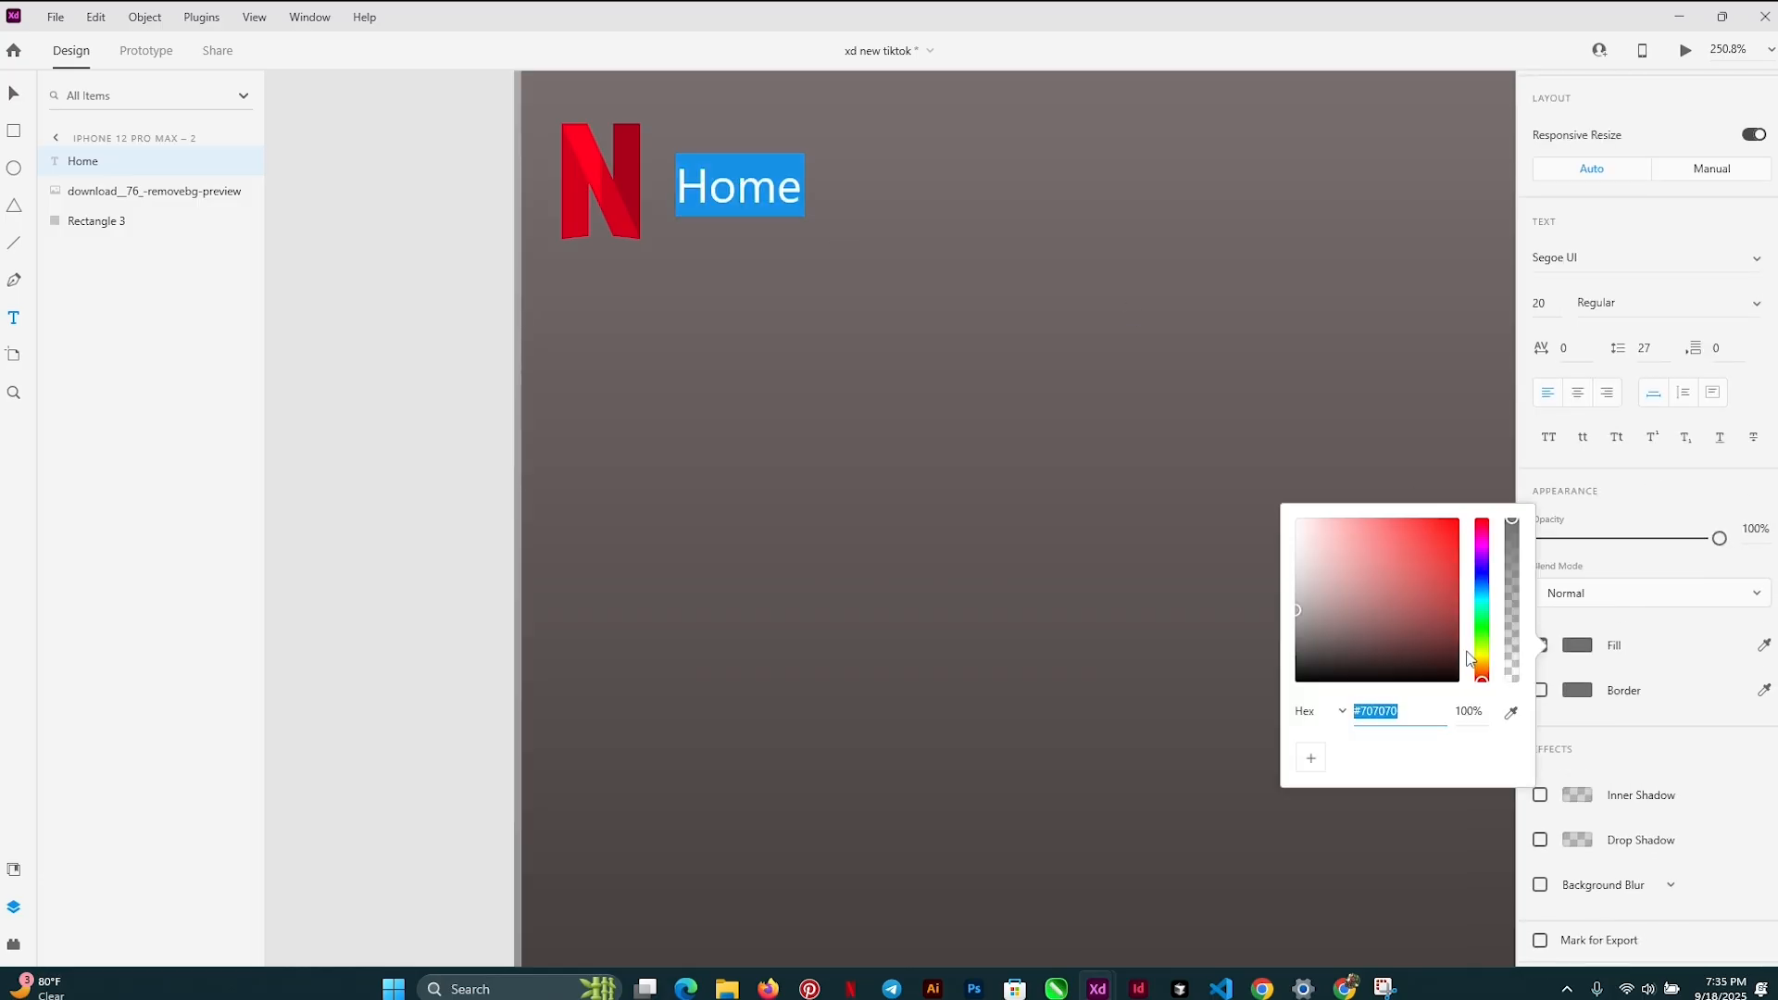
drag(1359, 585, 1180, 404)
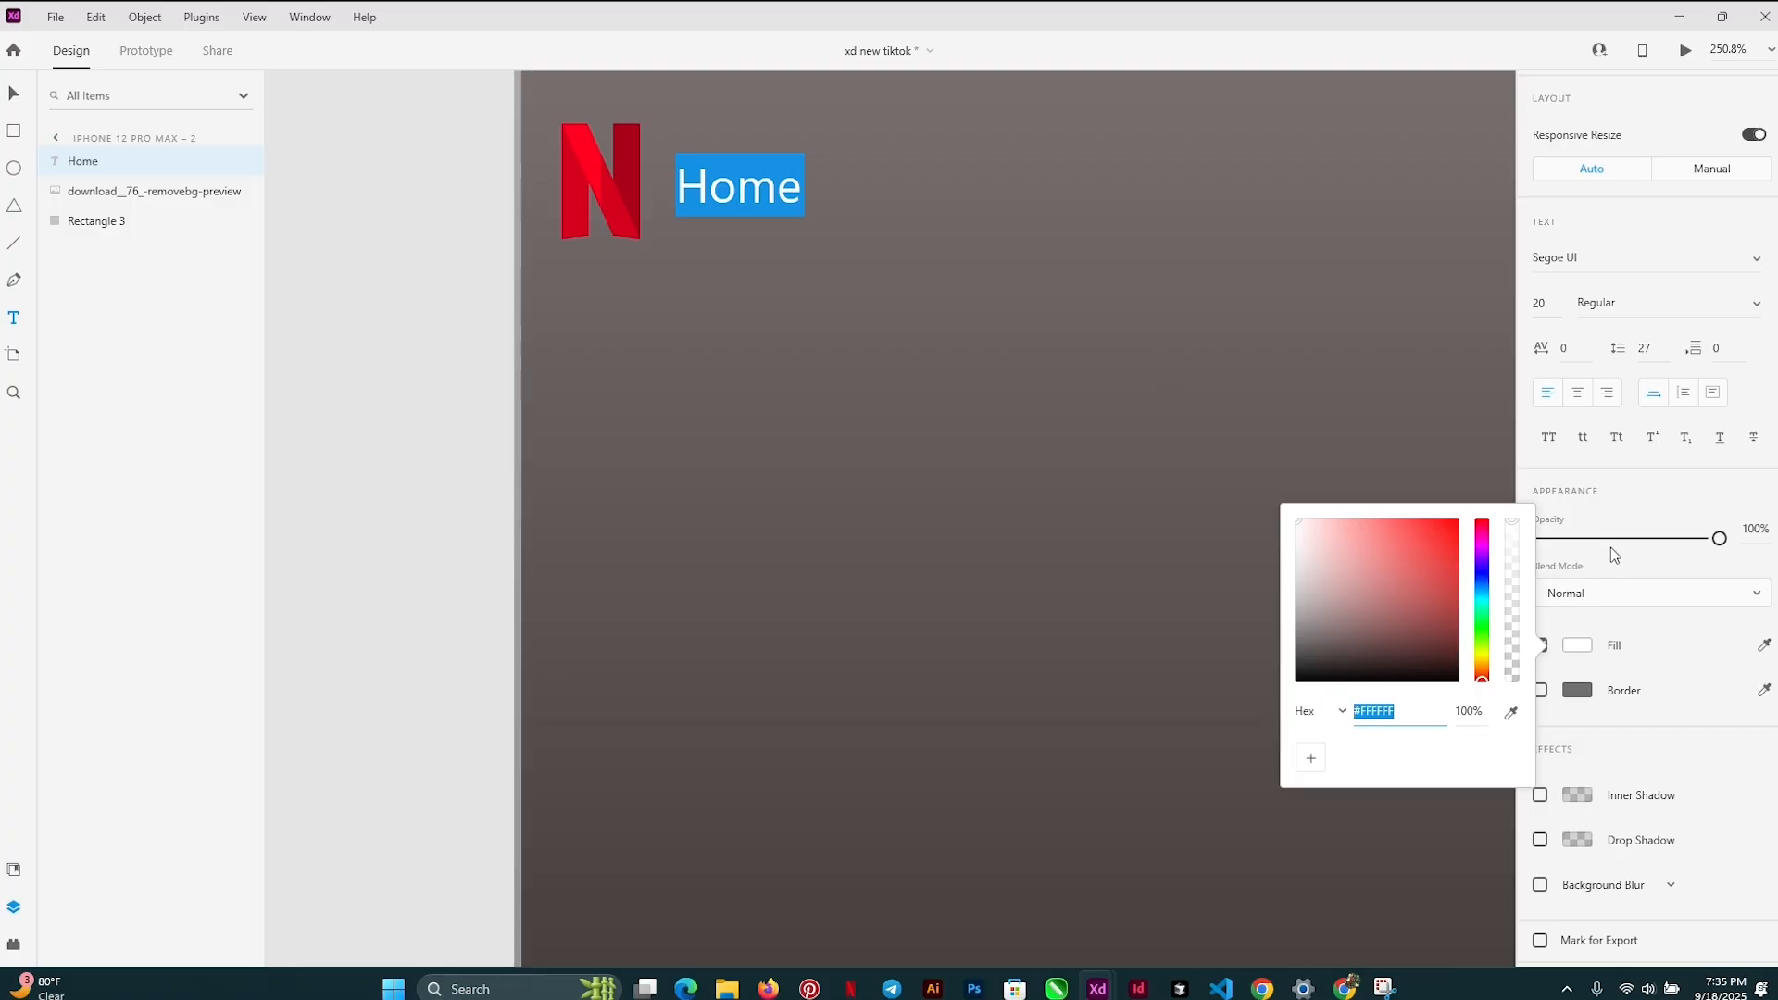
key(Escape)
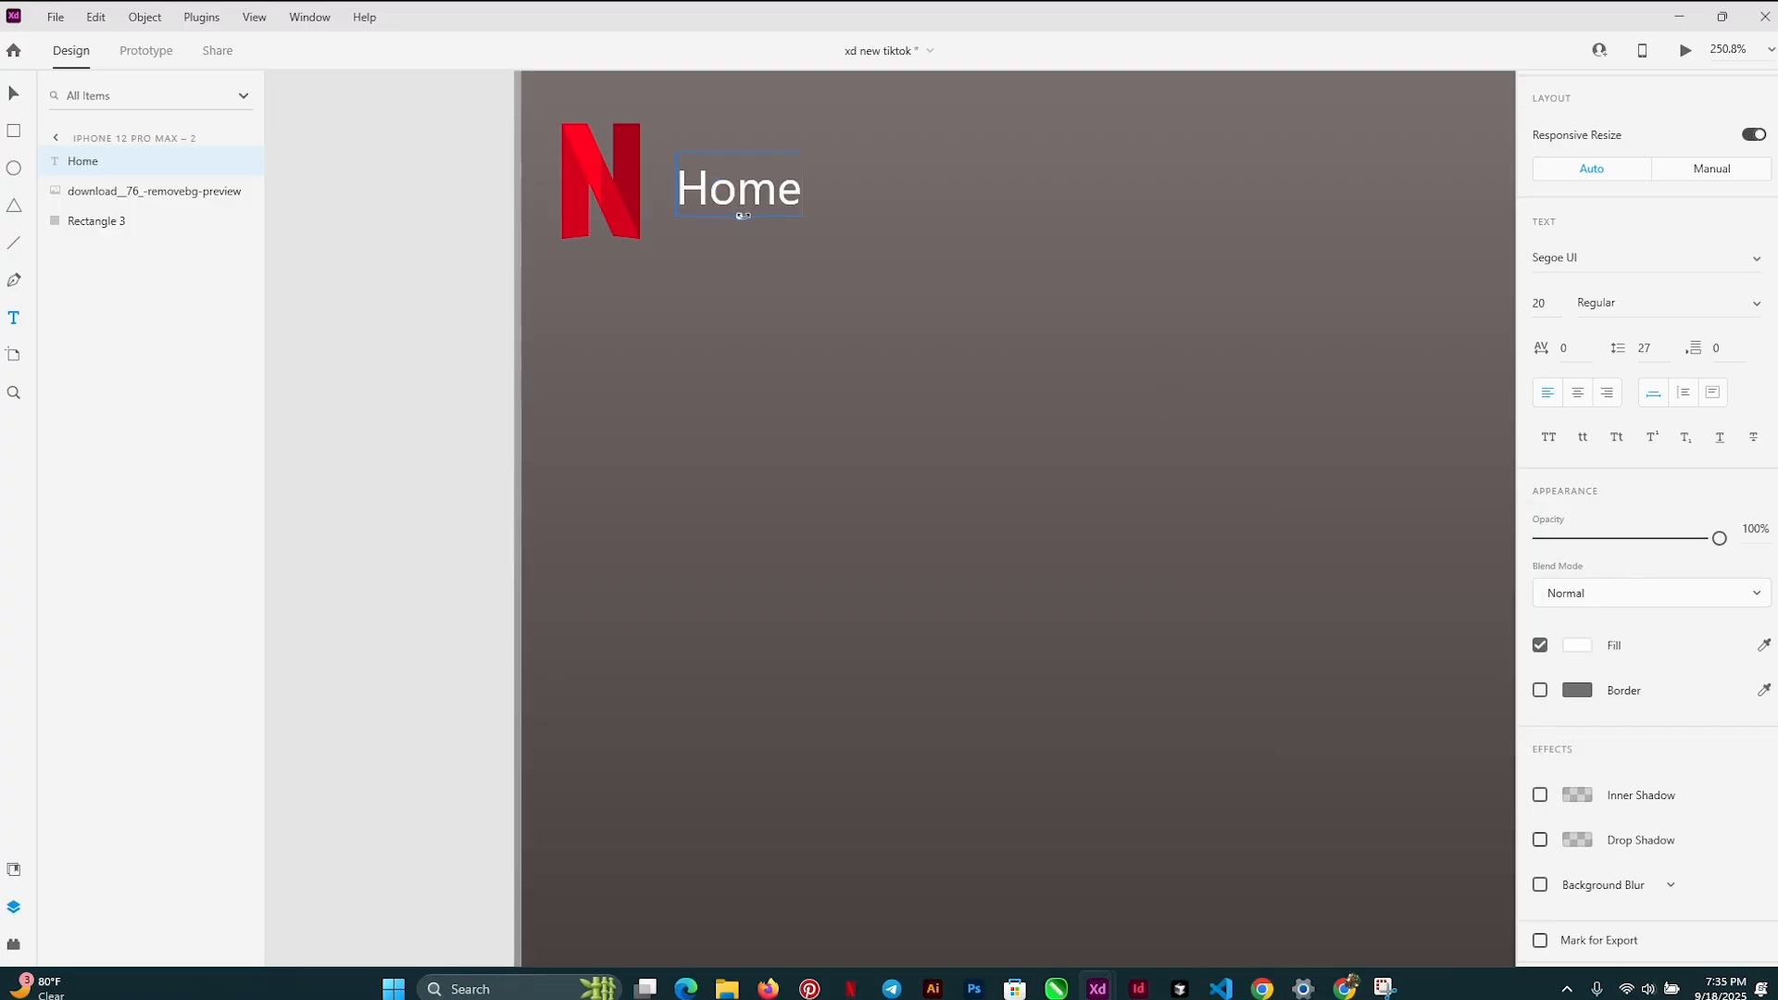
Enlarge the Home text to size 28 beside the N logo and set its font weight to Semibold.
drag(739, 217, 761, 242)
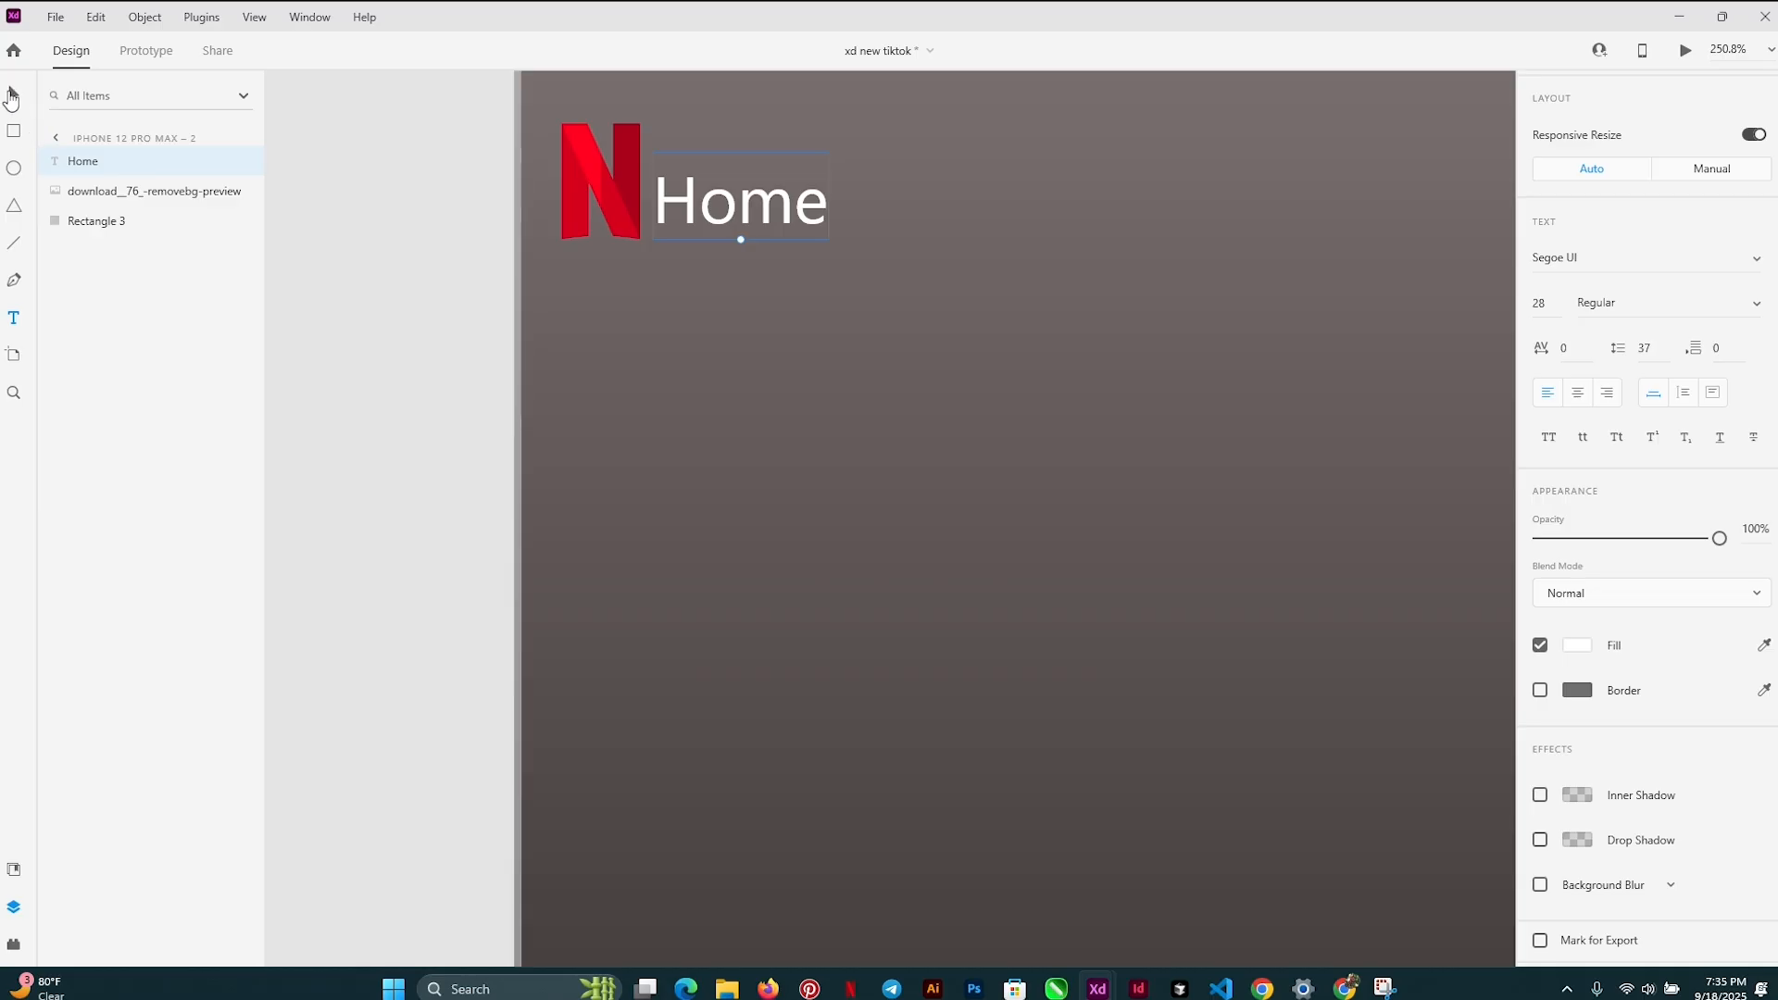
mouse_move(733, 214)
mouse_down()
mouse_move(759, 204)
mouse_move(746, 200)
mouse_up()
scroll(1114, 354, down, 5)
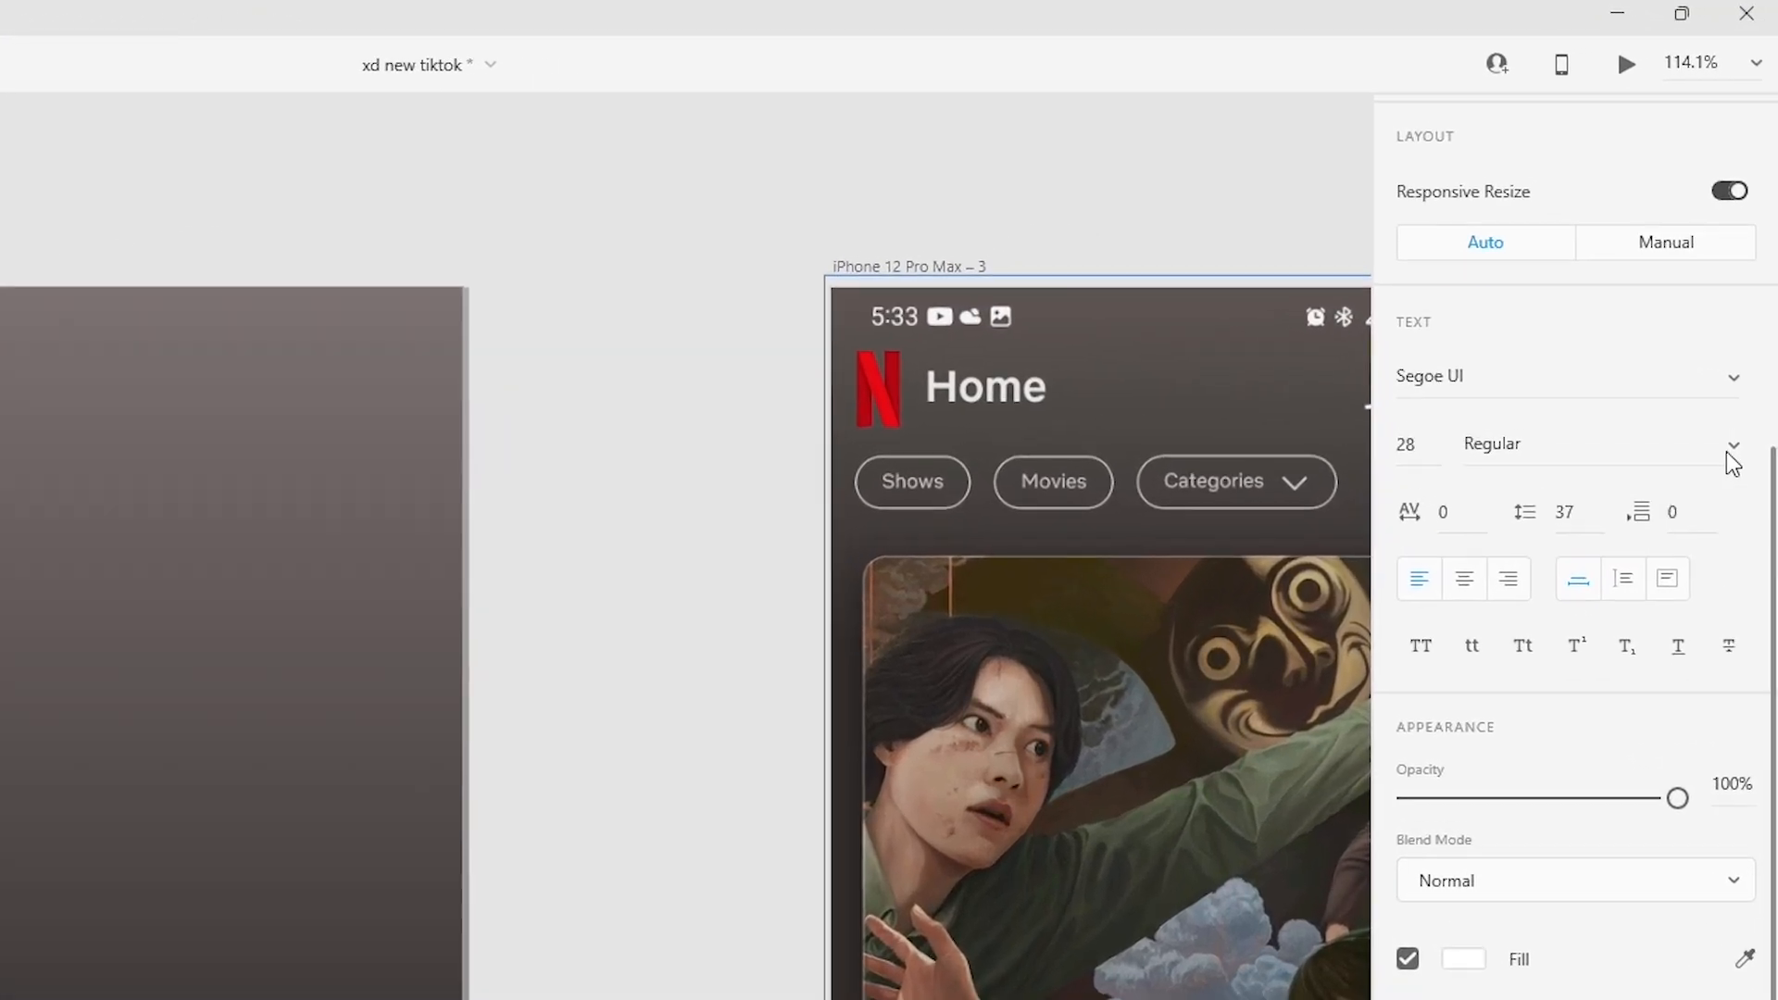
click(1747, 306)
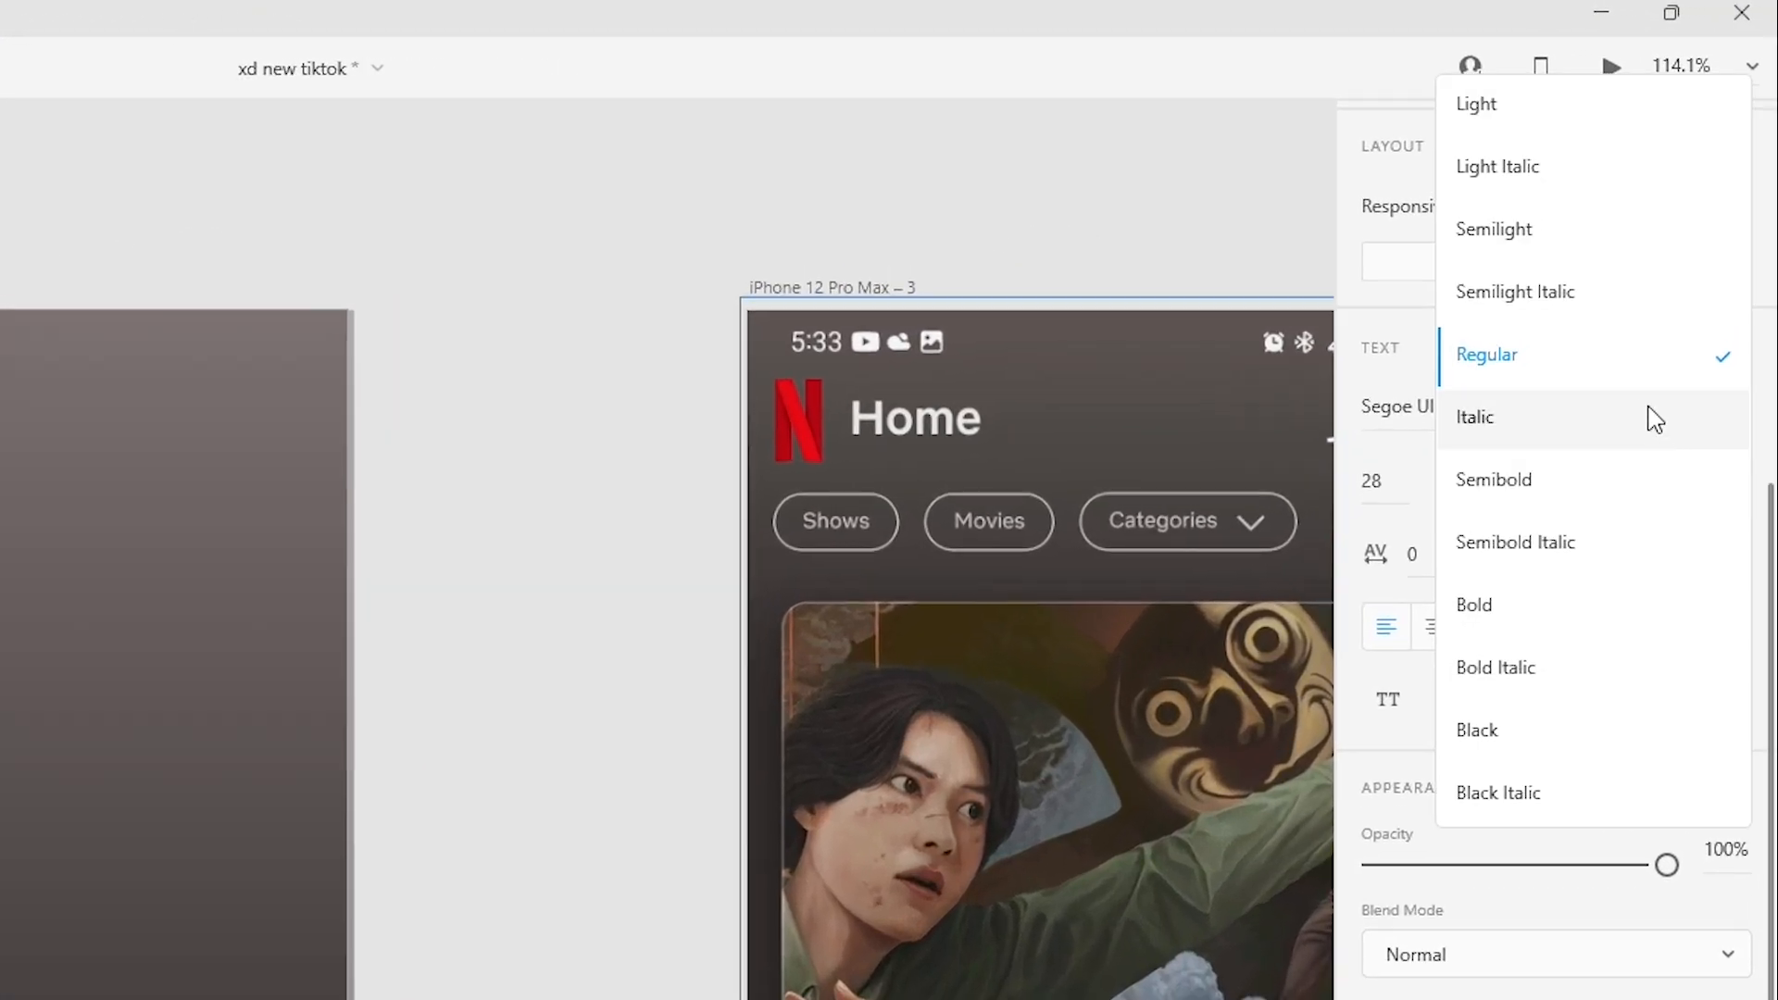
click(1552, 626)
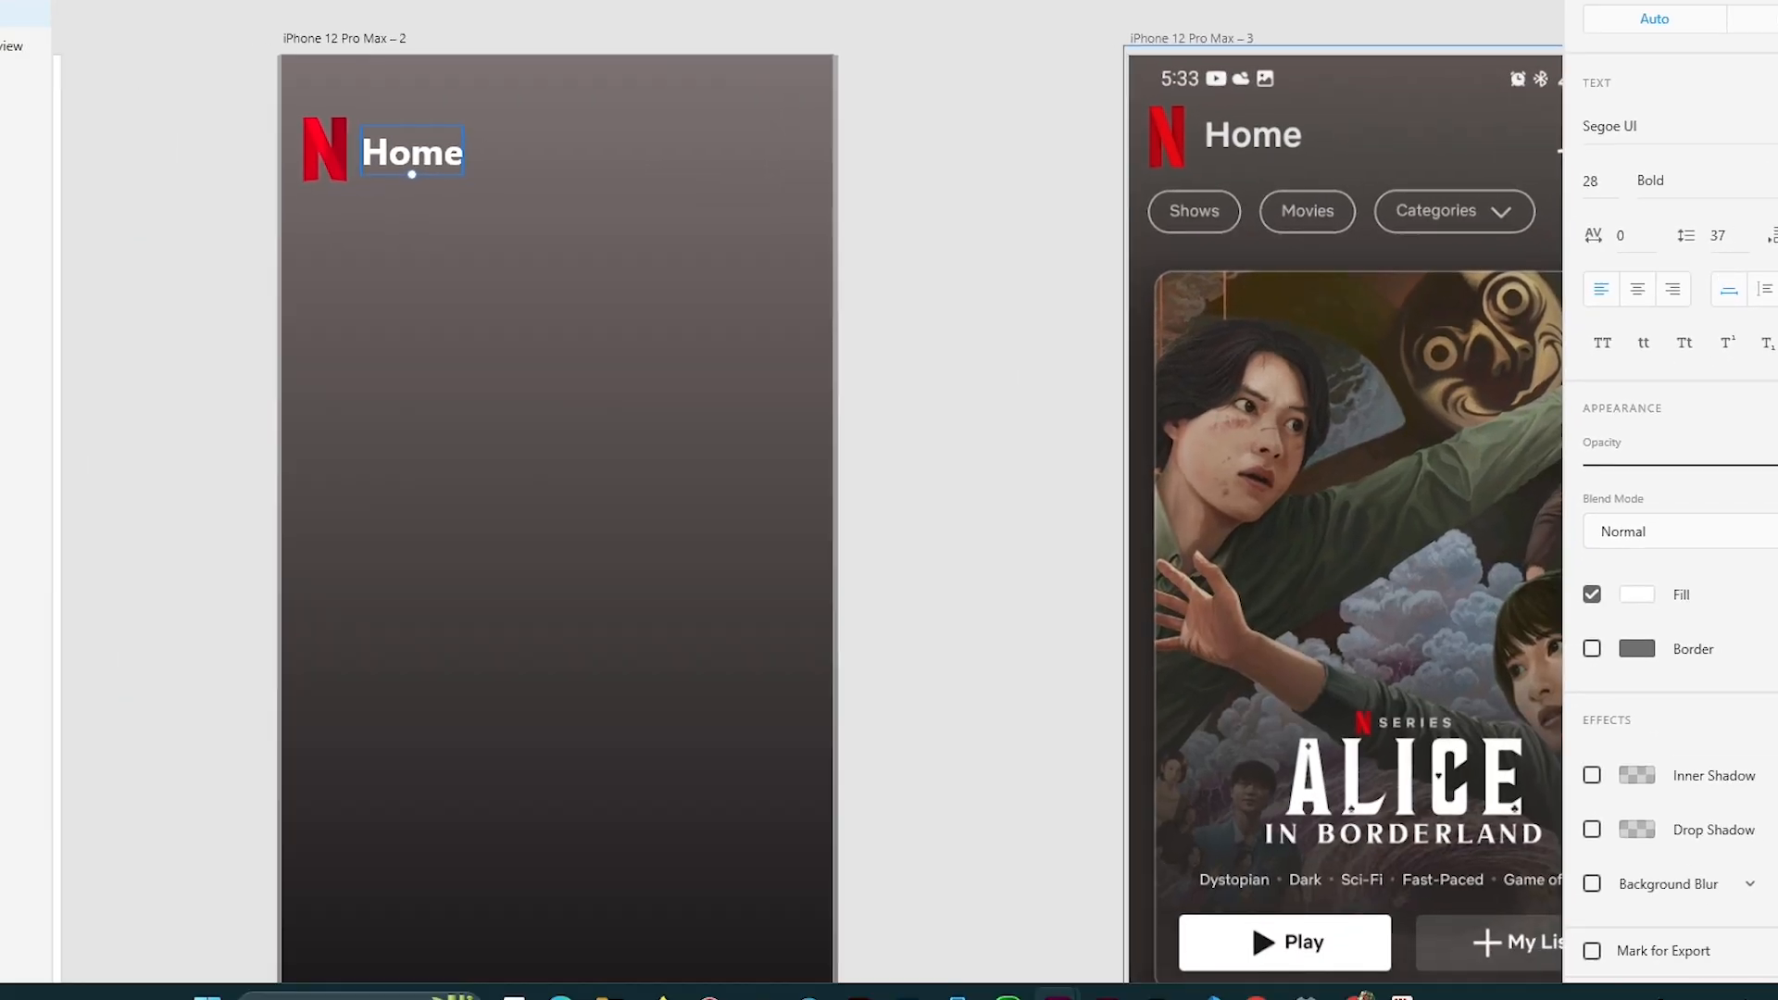
click(1765, 181)
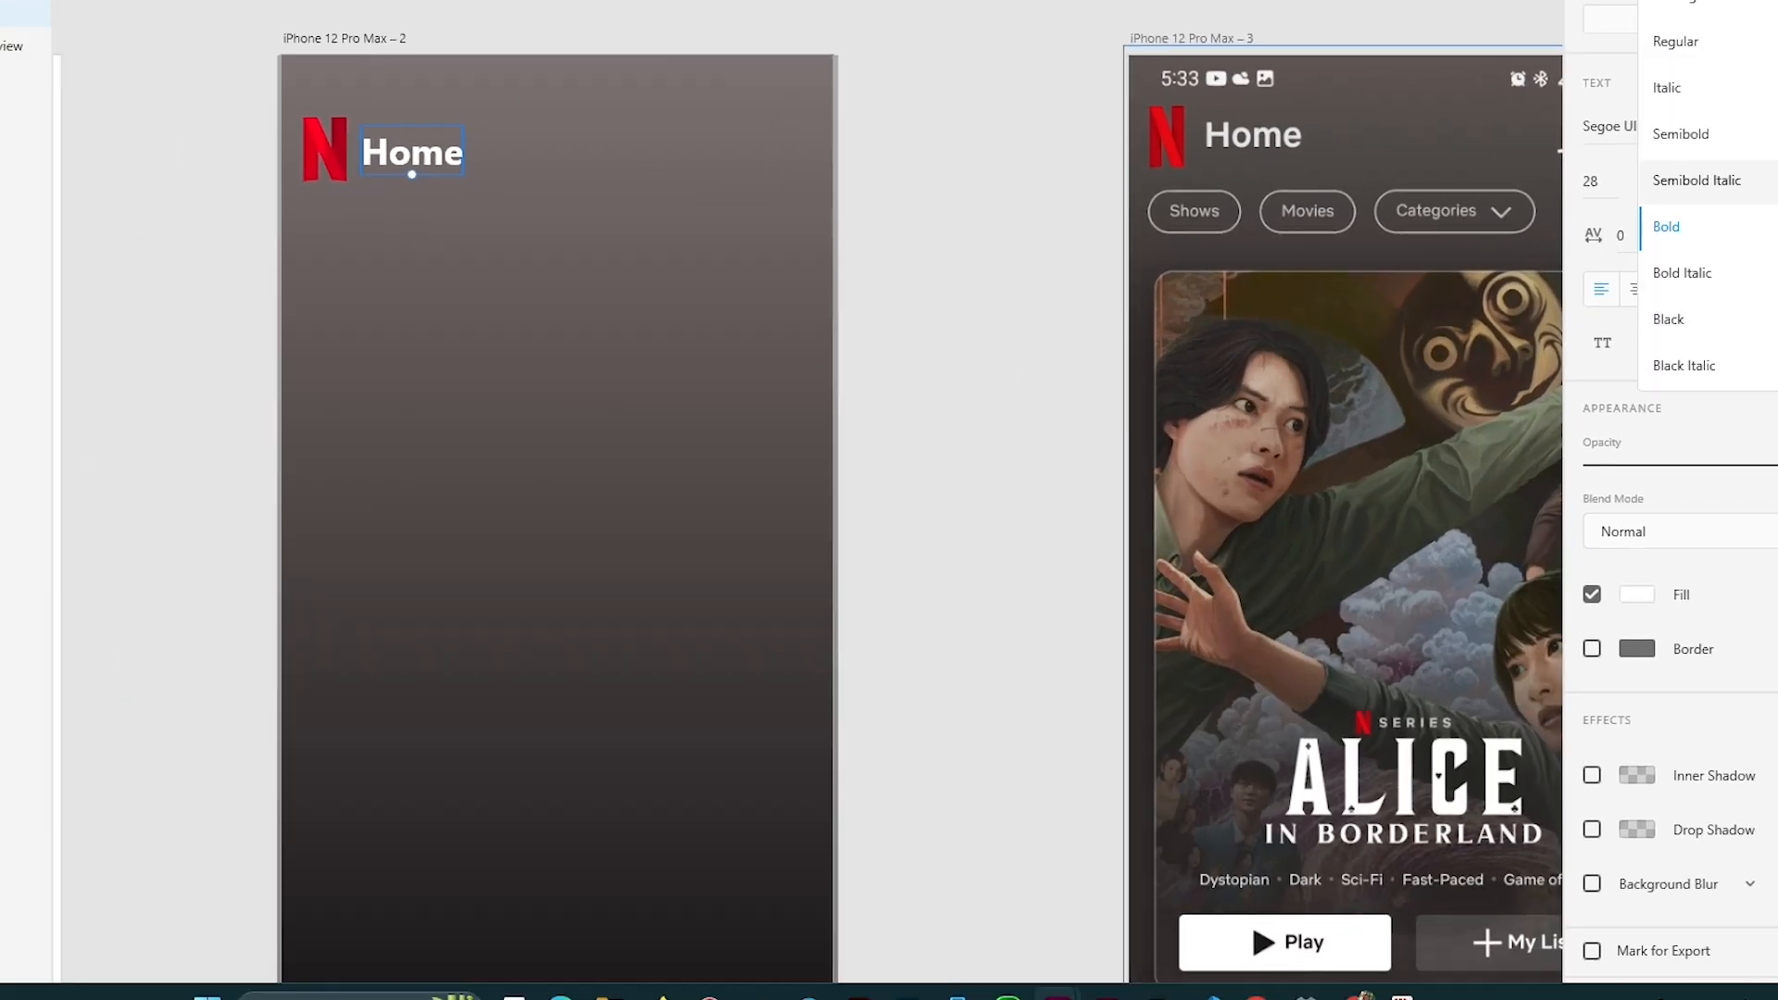
click(1738, 137)
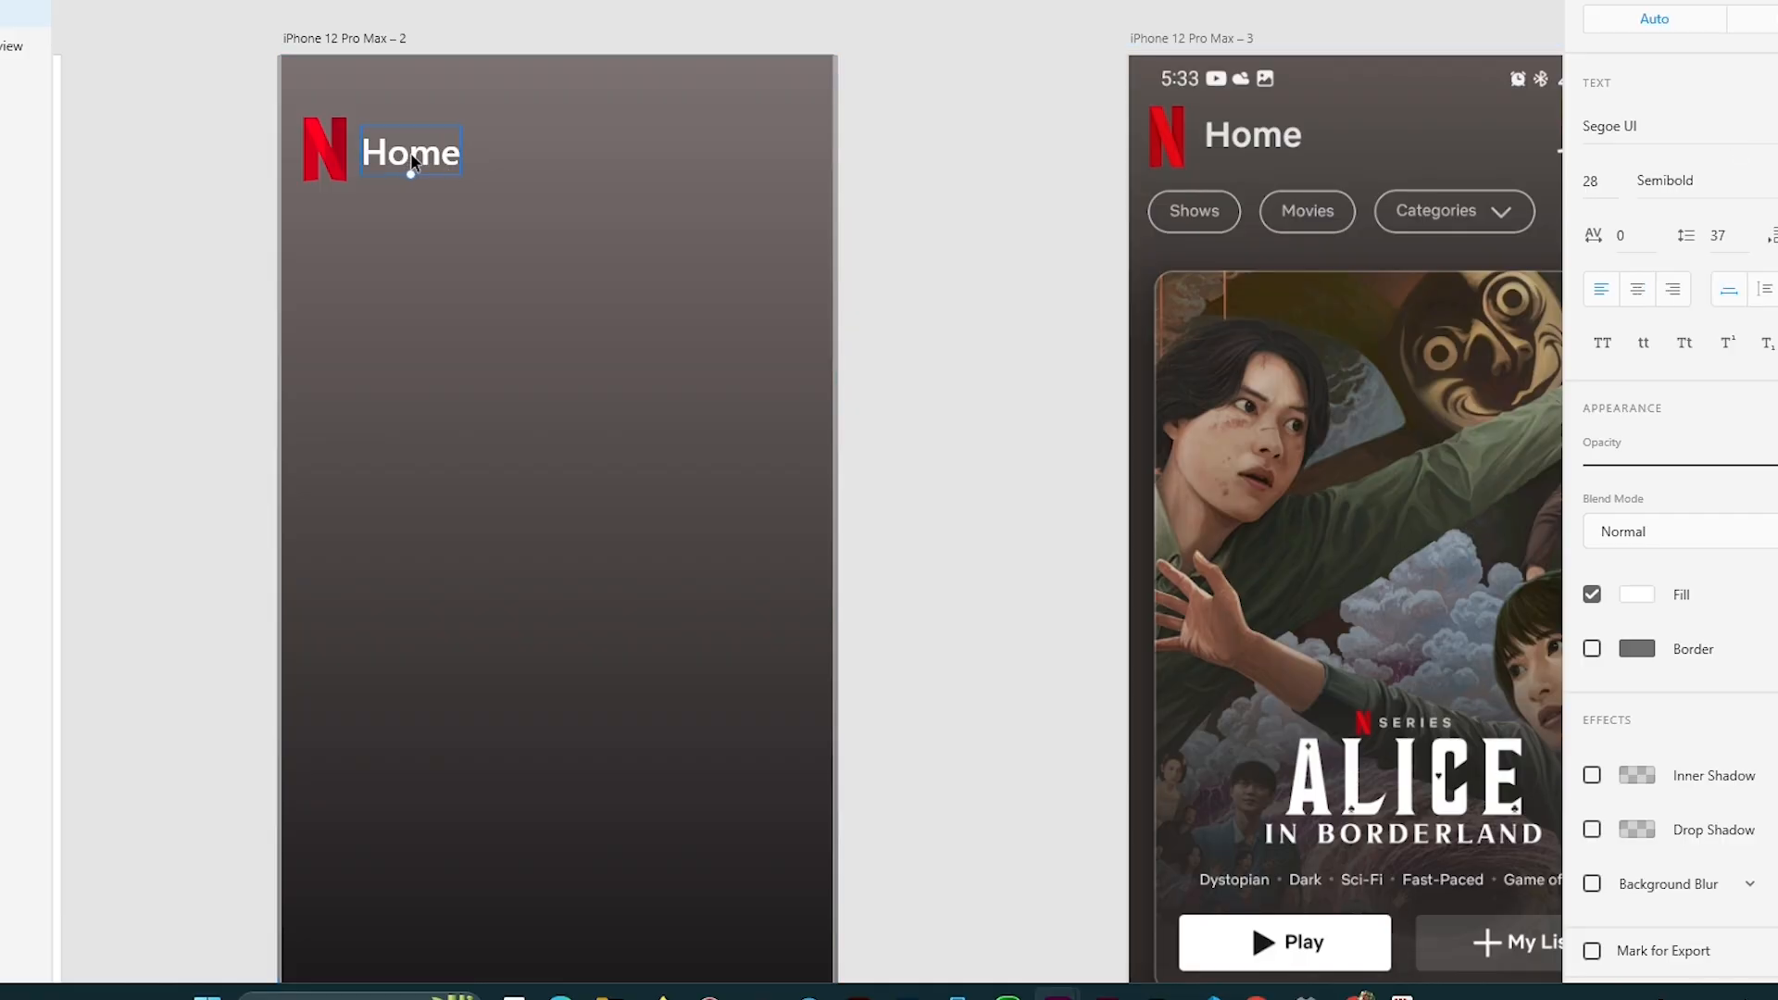
Nudge the Home text three increments up and one increment right beside the N logo.
key(Up)
key(Up)
key(Up)
key(Right)
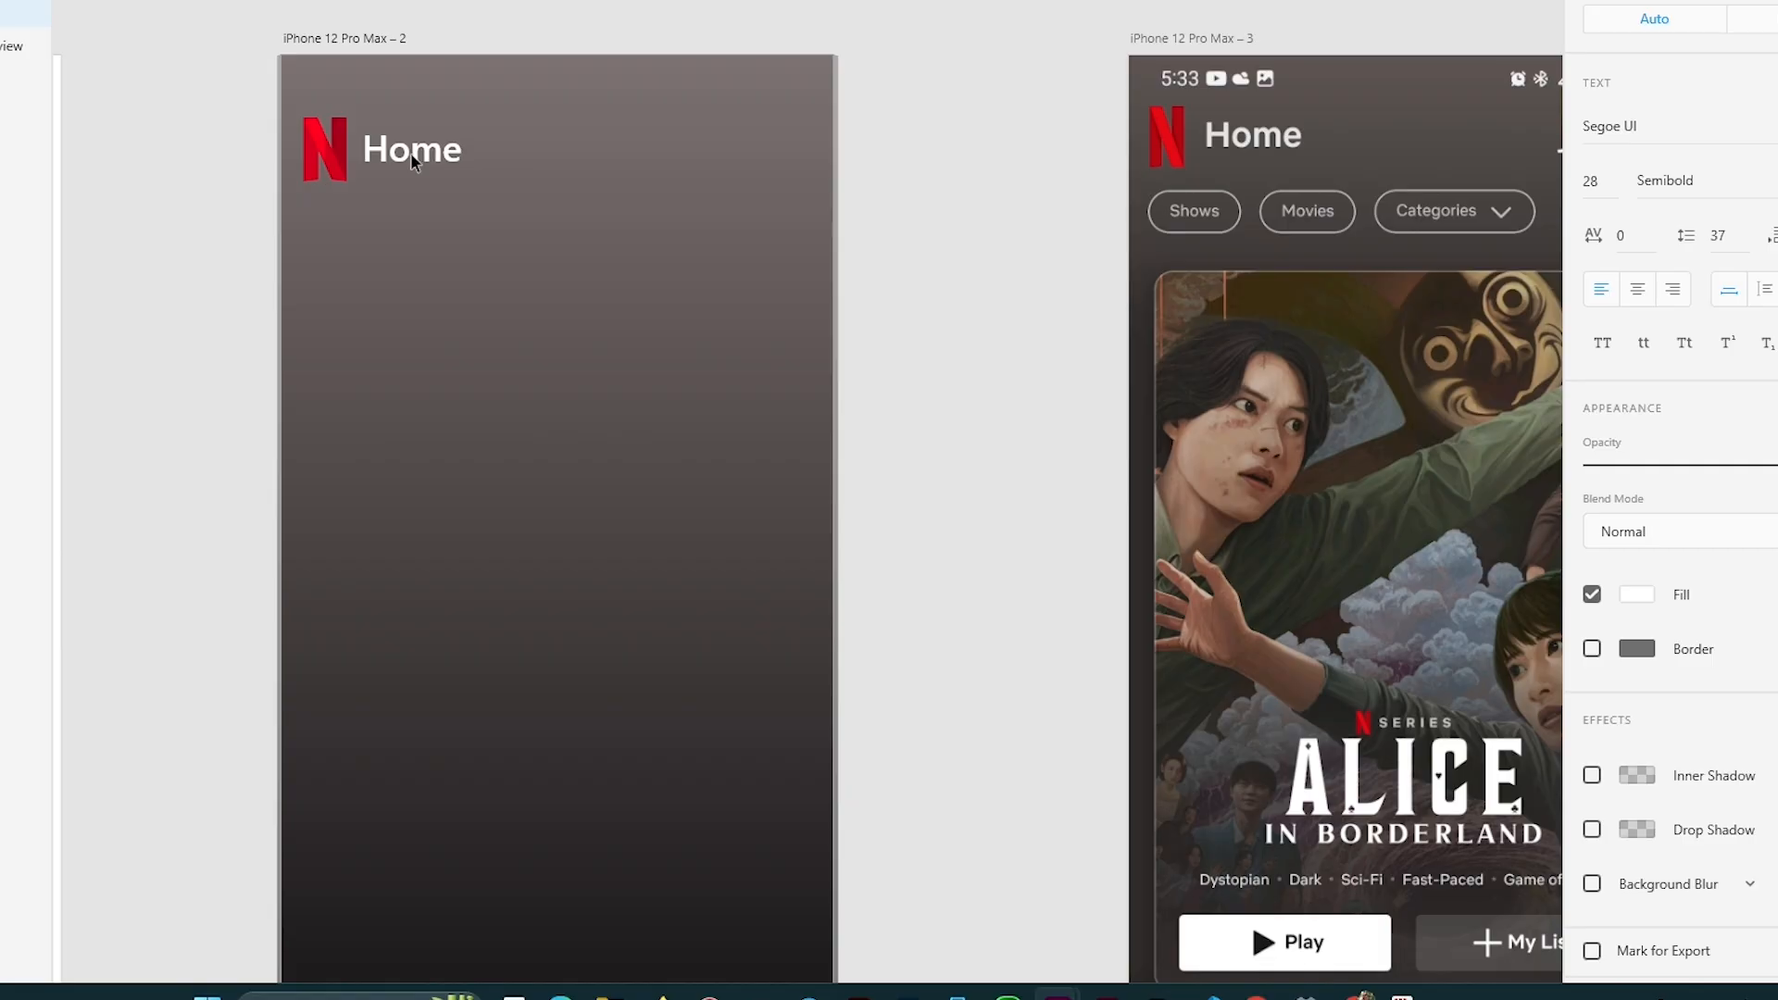
Move the white download icon from beside the heart icon to the empty canvas right of the iPhone 12 Pro Max – 2 artboard, at X 325.
scroll(599, 221, down, 1)
scroll(598, 220, right, 1)
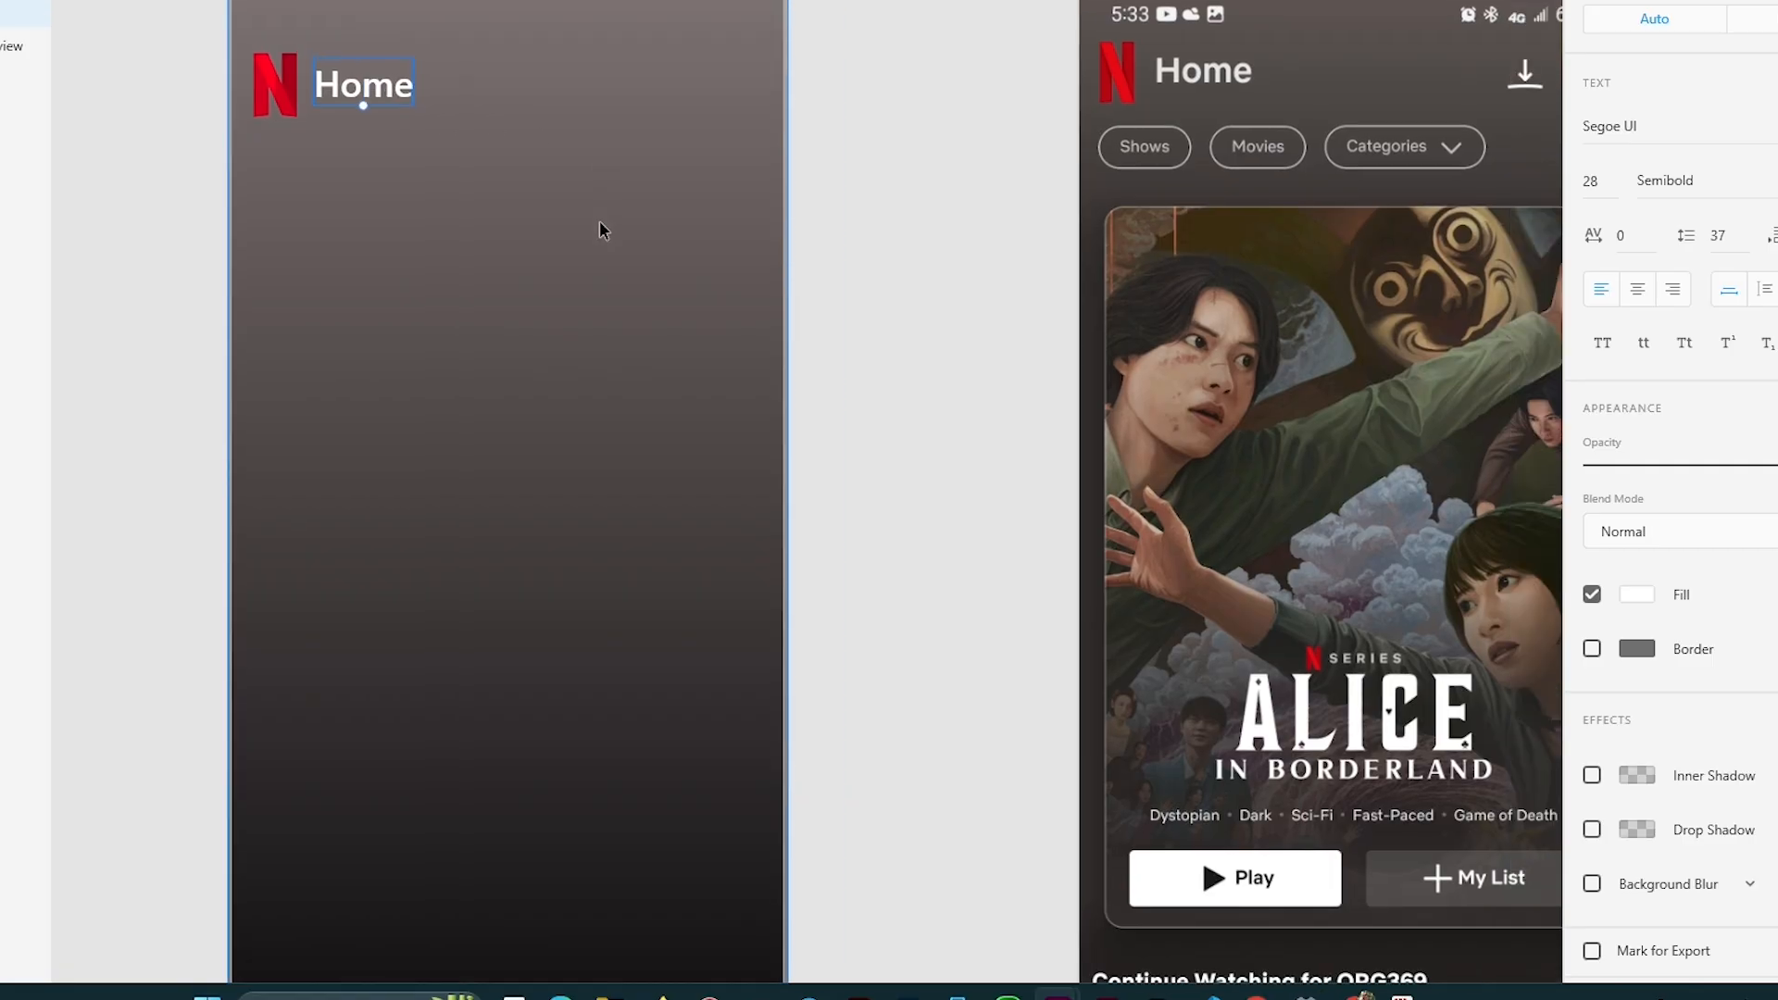
scroll(598, 221, right, 4)
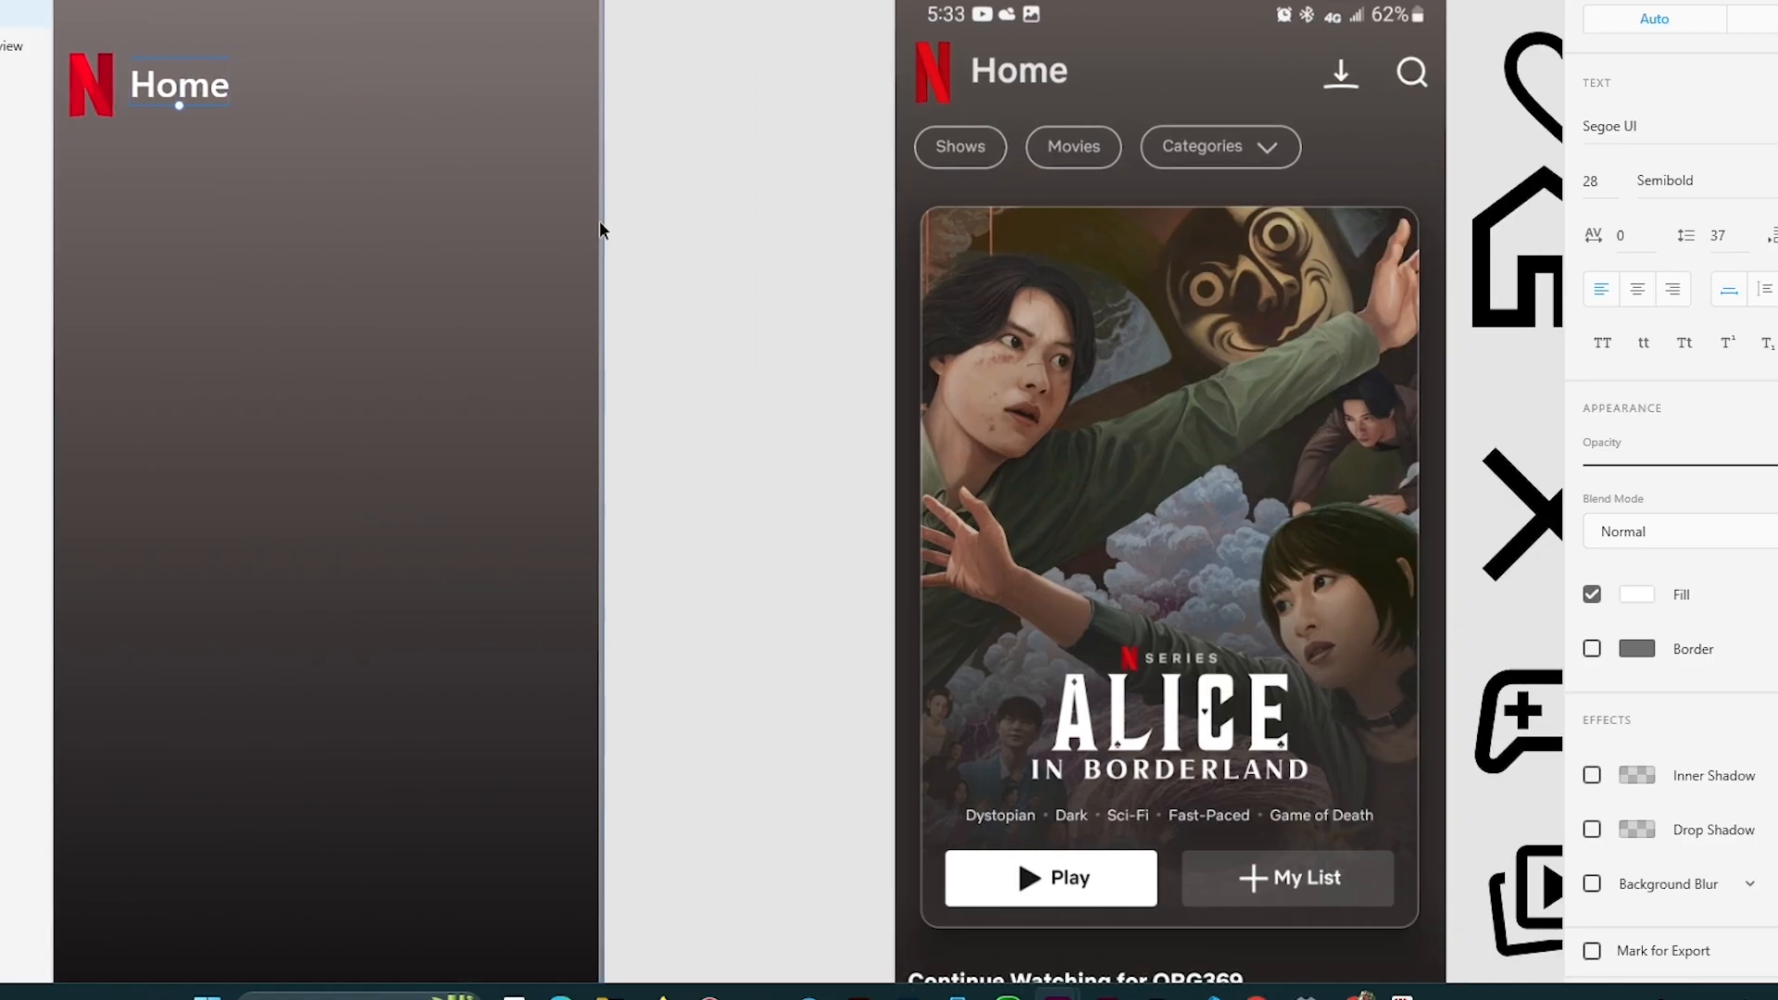
scroll(532, 285, down, 4)
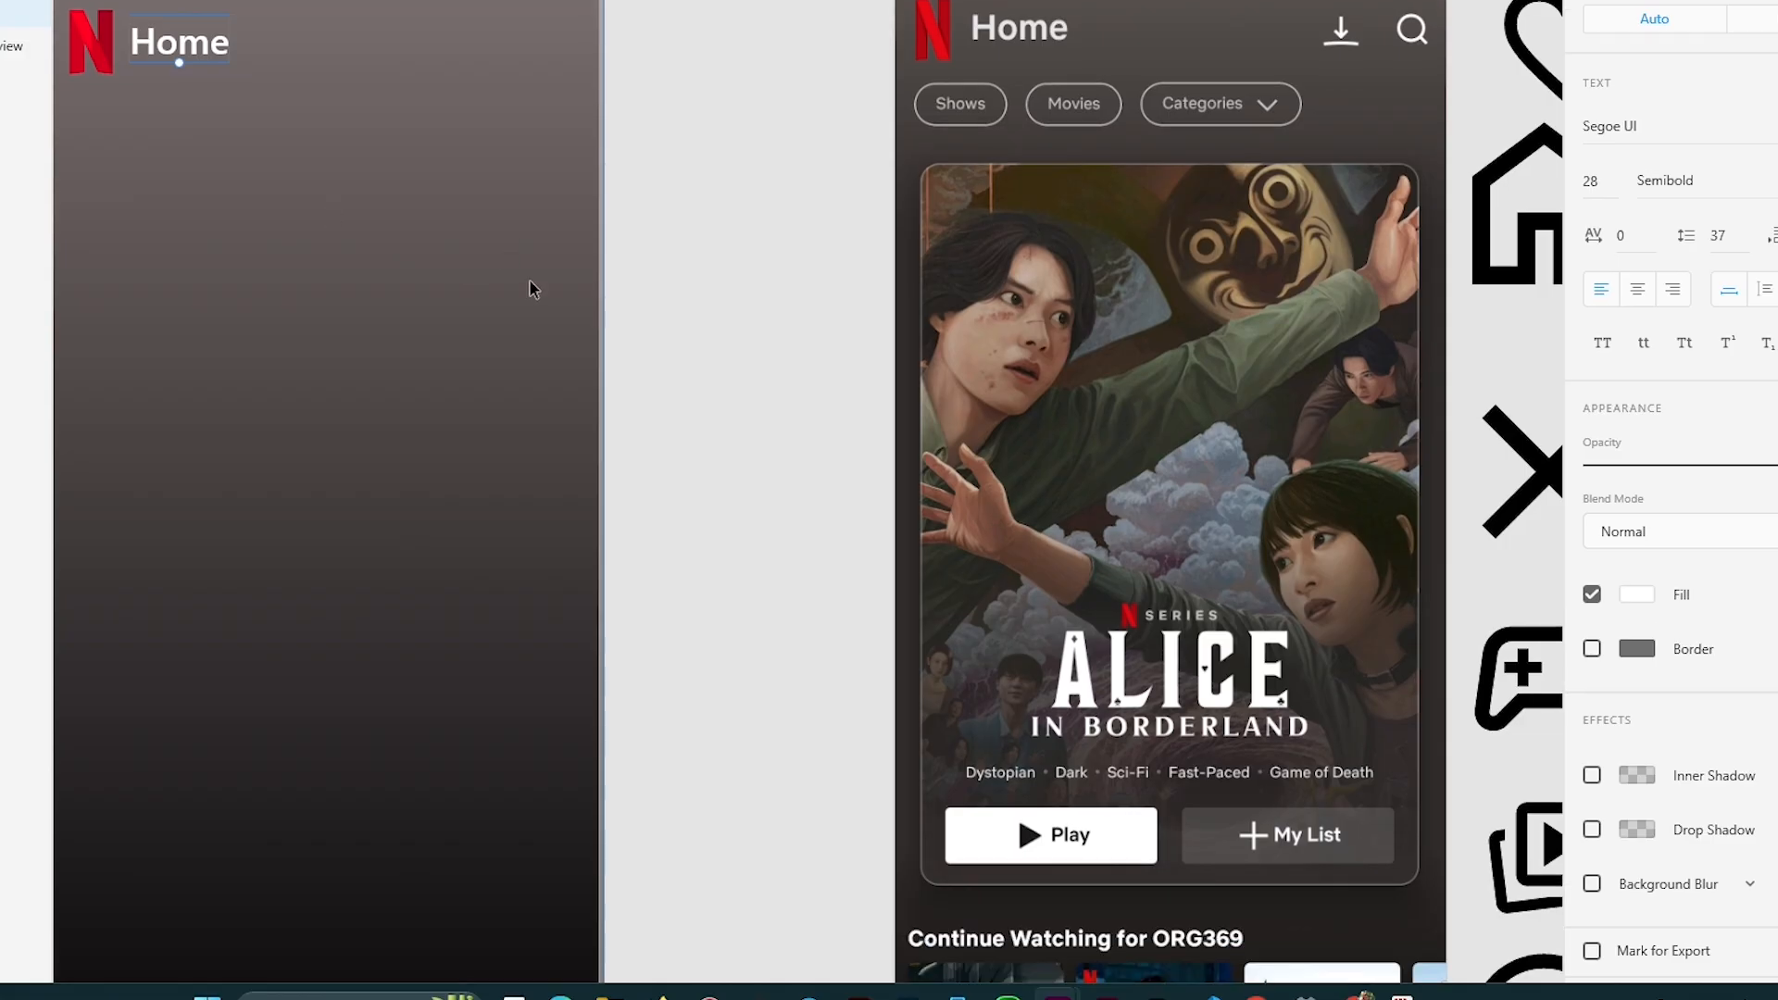
ctrl+scroll(529, 281, down, 5)
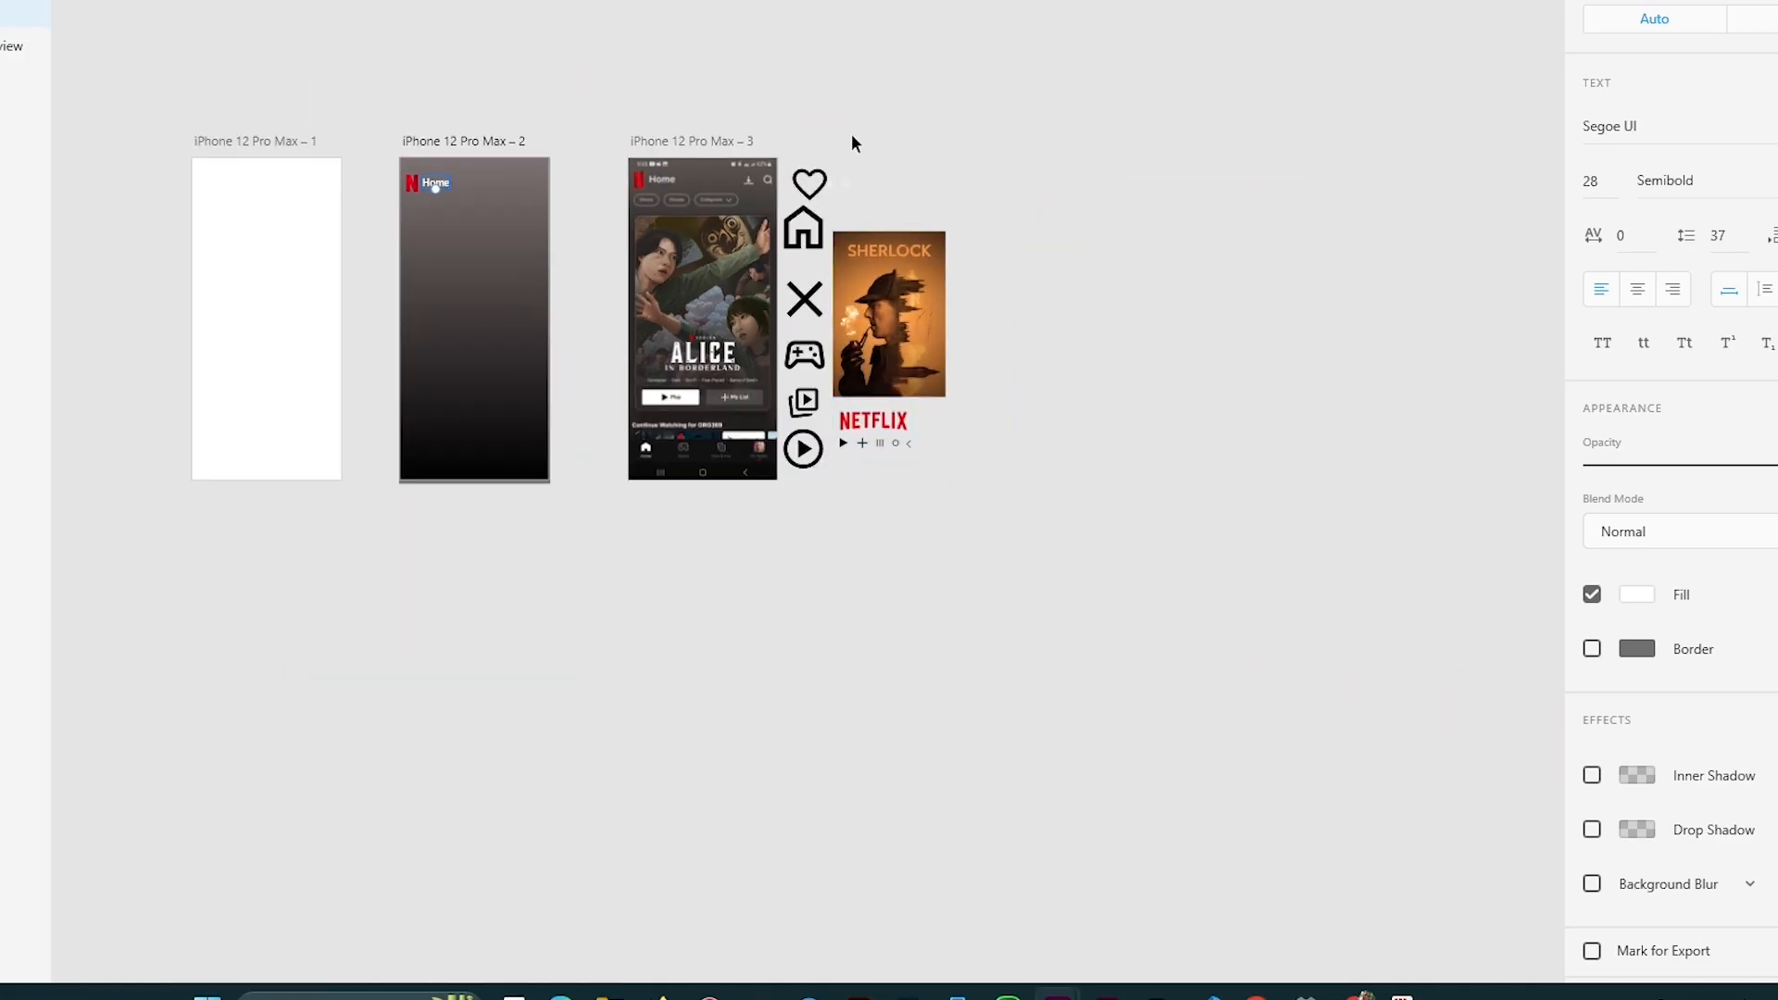
ctrl+scroll(892, 185, up, 10)
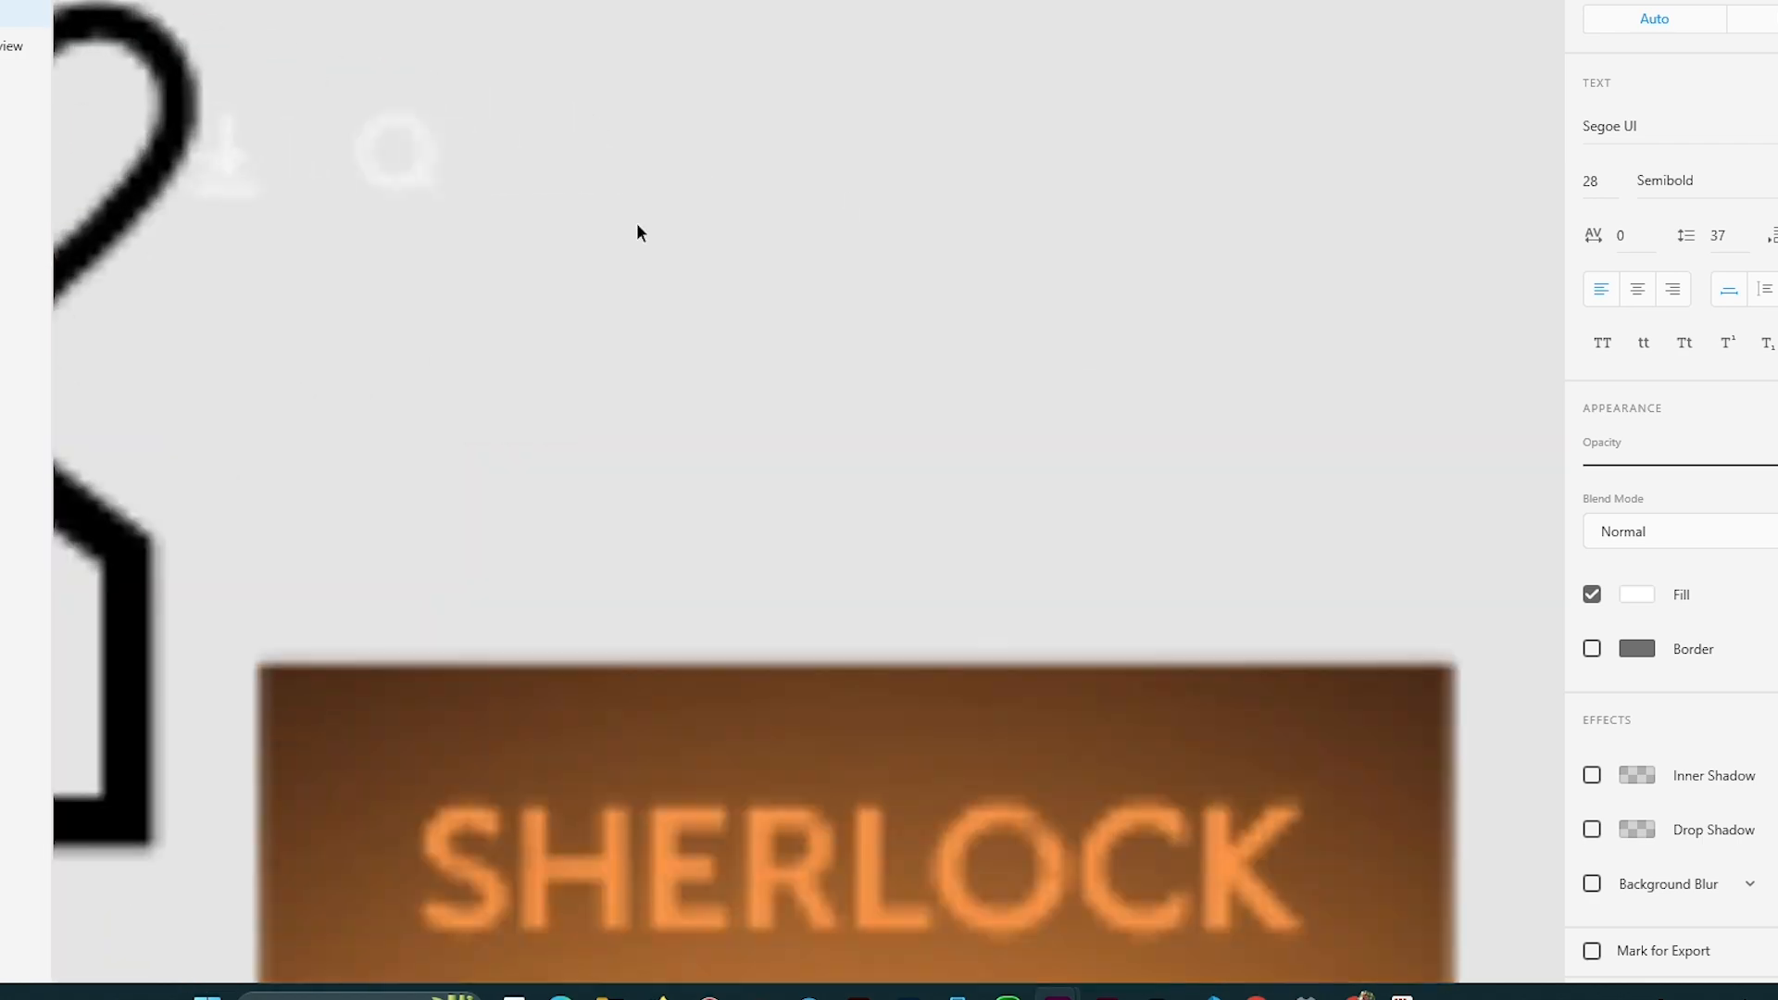
scroll(467, 249, left, 8)
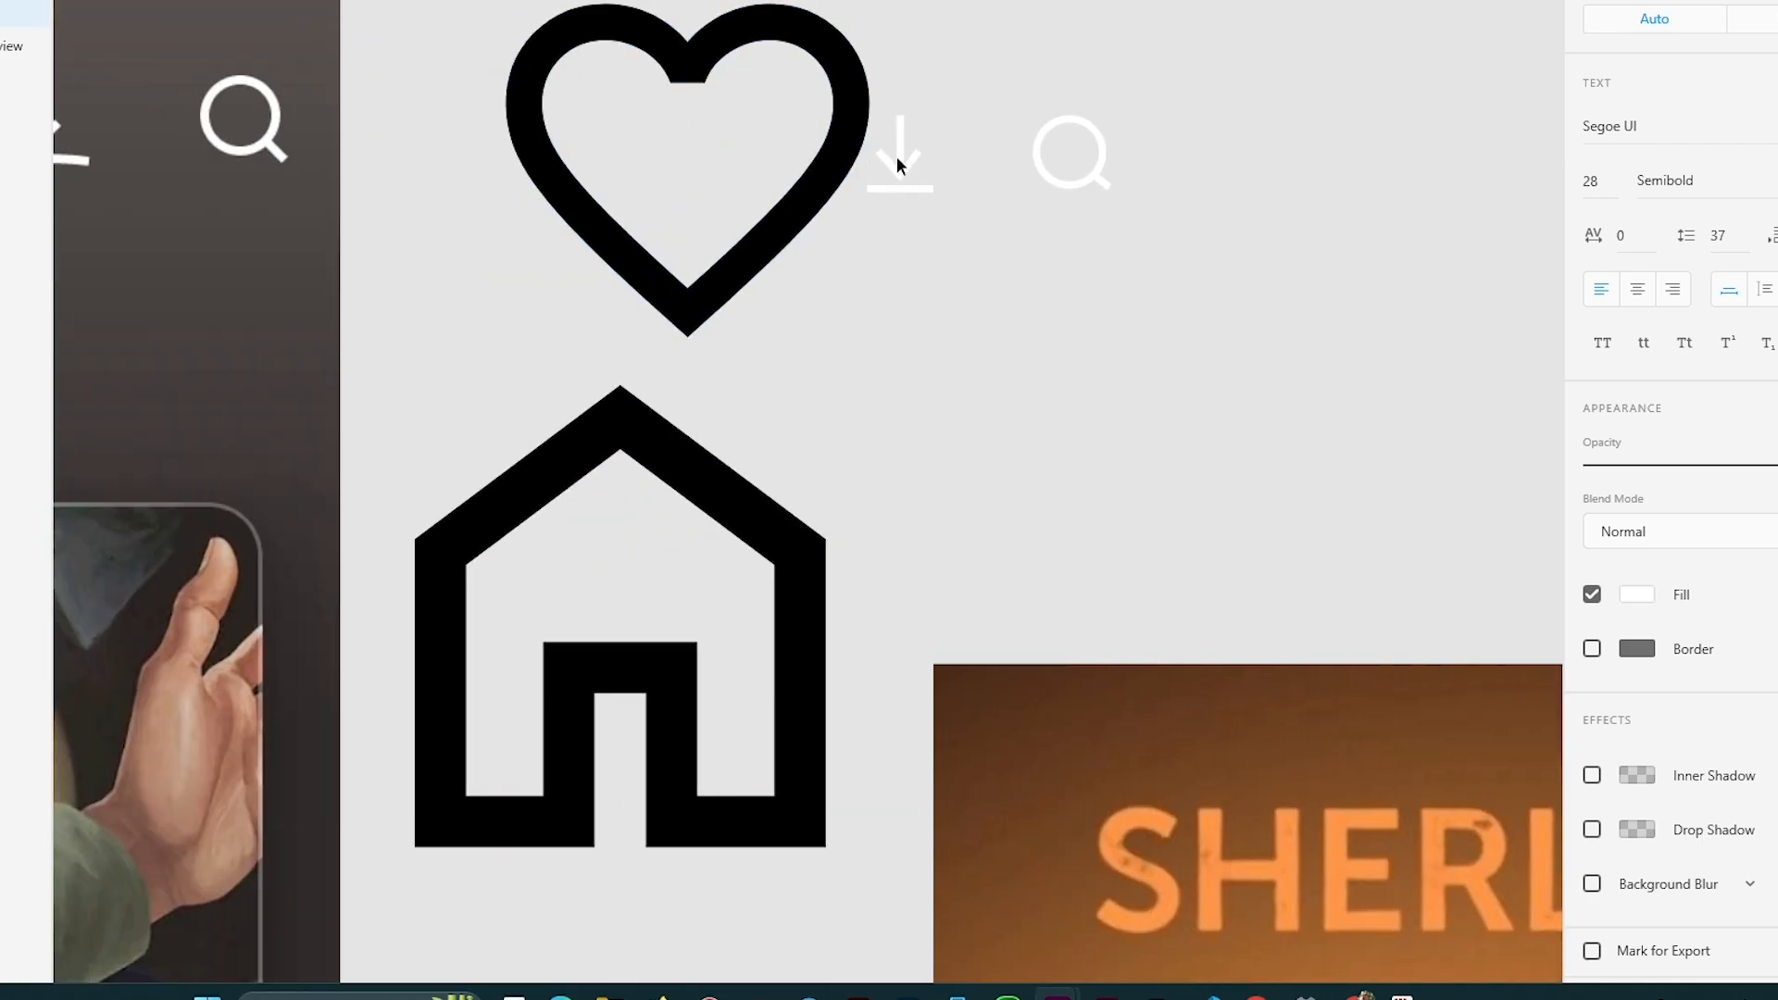
click(897, 163)
ctrl+scroll(896, 163, down, 6)
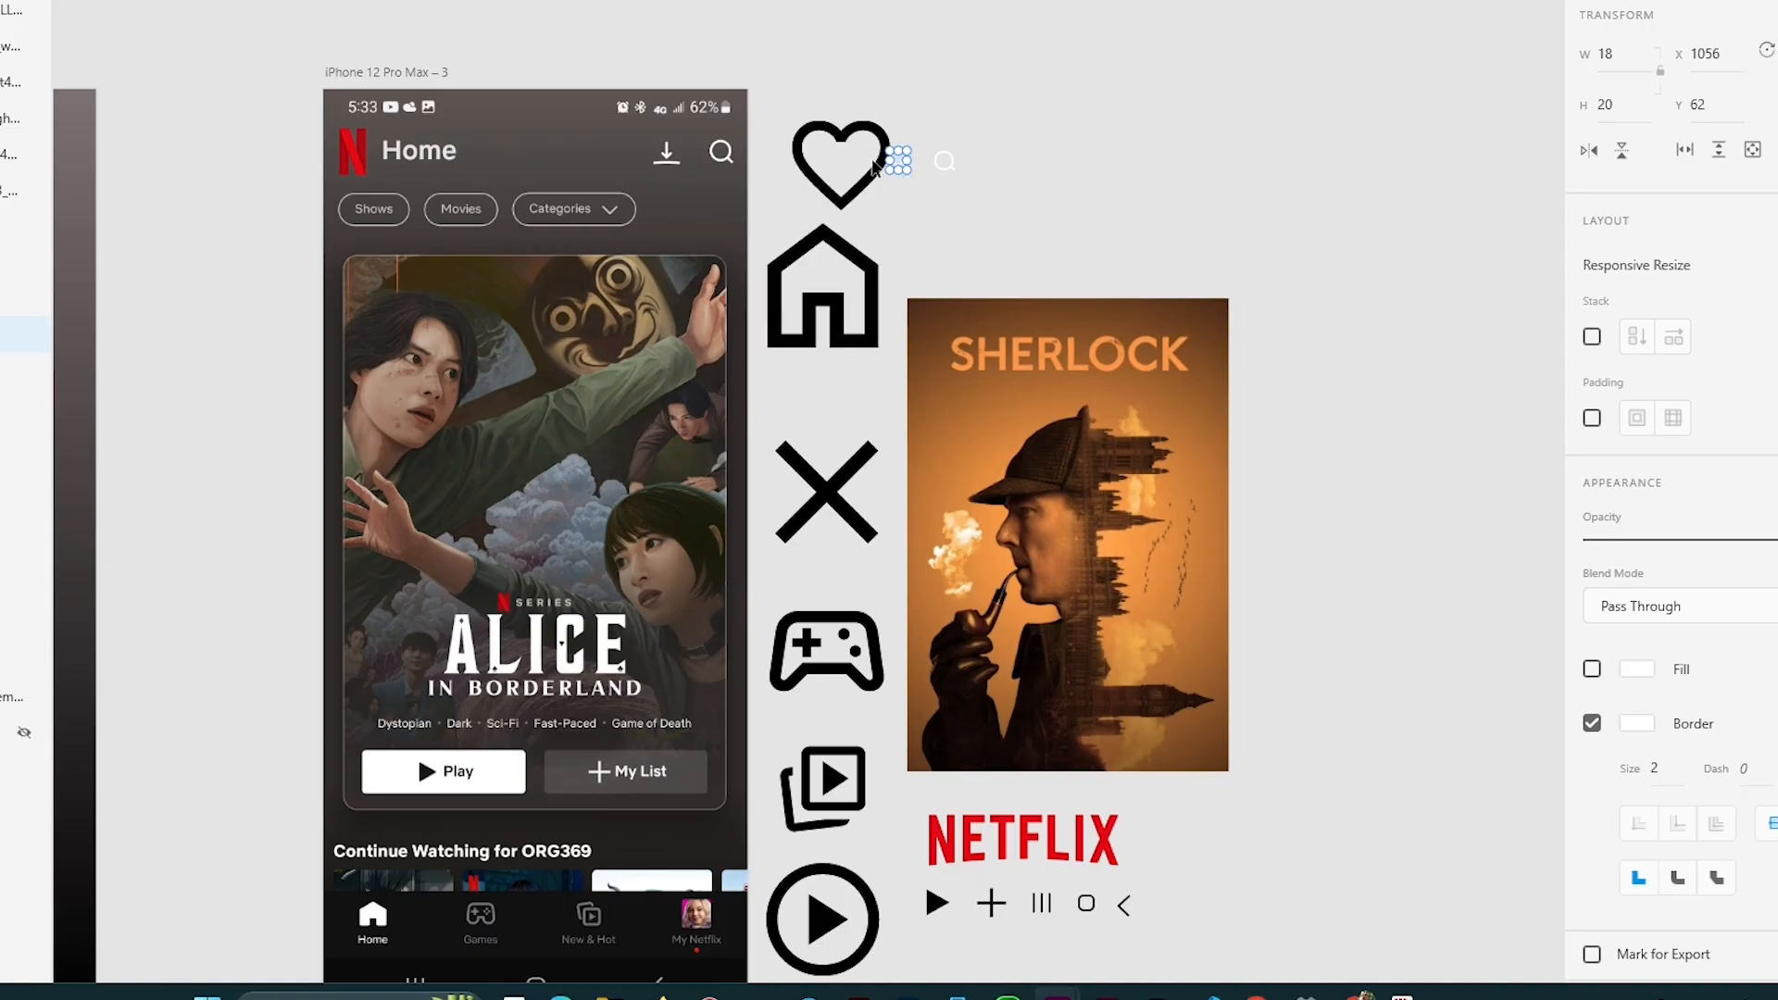
drag(898, 159, 174, 159)
scroll(174, 159, left, 4)
scroll(174, 163, left, 4)
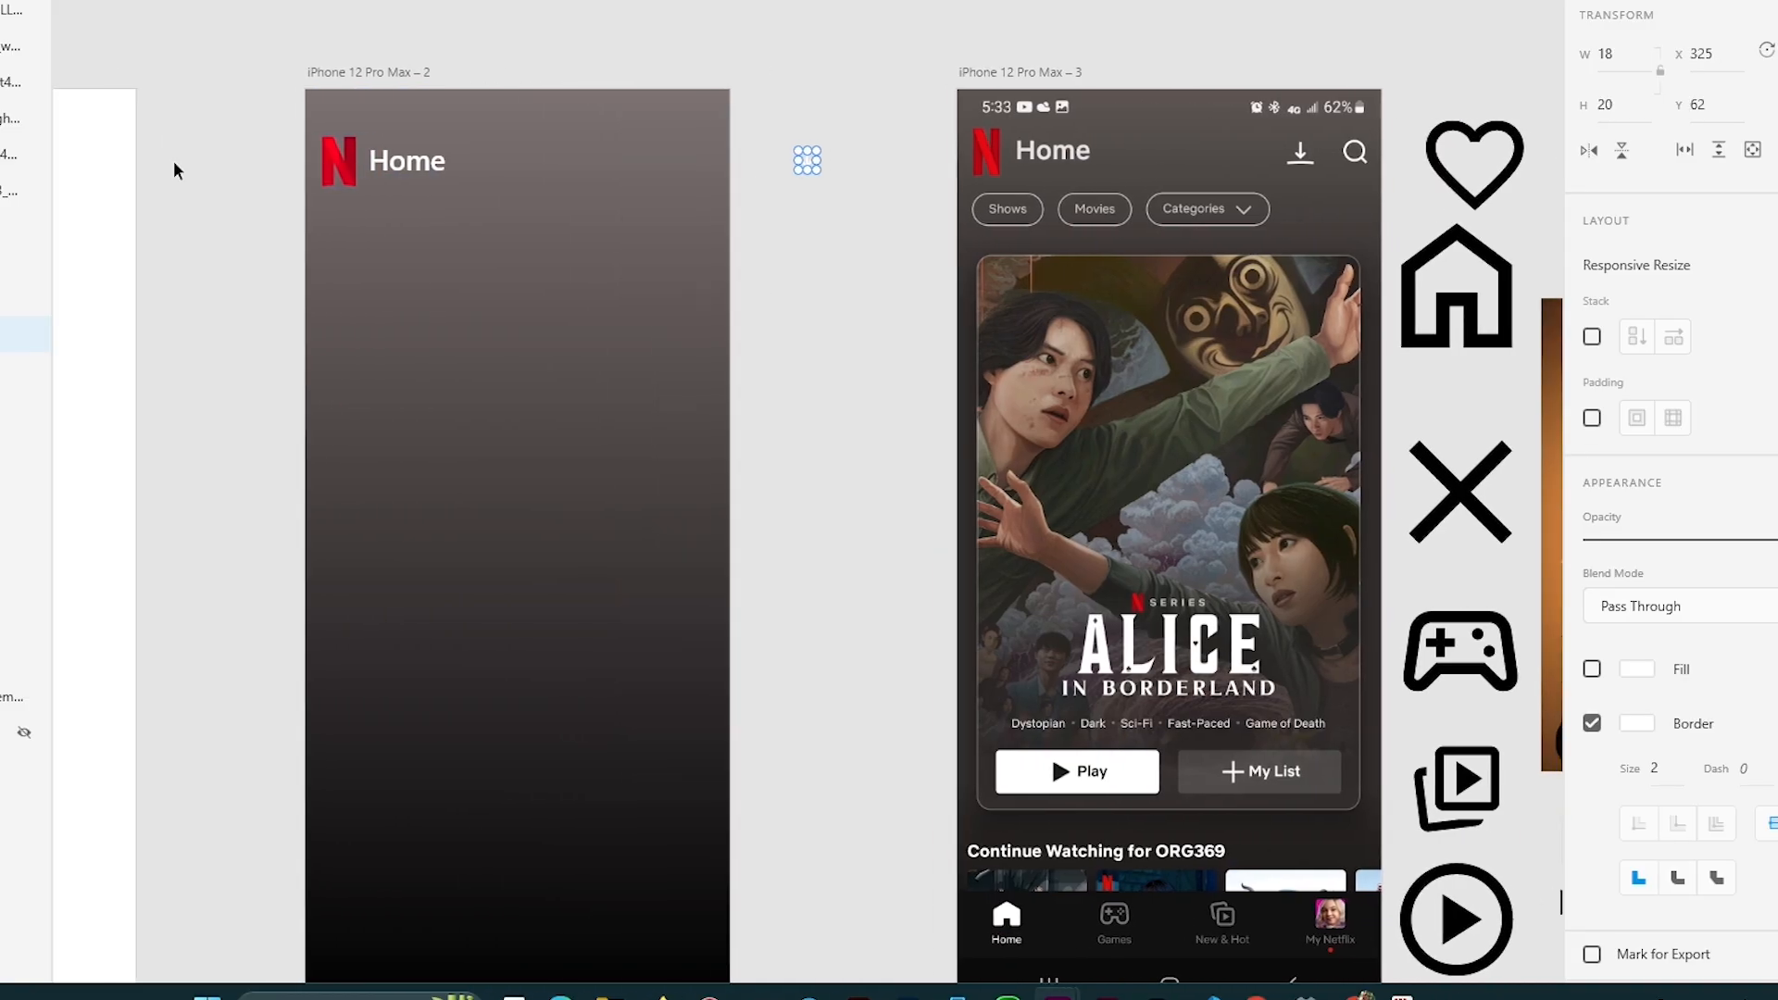
Place the download icon on the iPhone 12 Pro Max – 2 artboard's upper right, level with the Home text, at X 147.
ctrl+scroll(174, 163, up, 6)
scroll(1434, 81, right, 5)
scroll(1434, 81, right, 1)
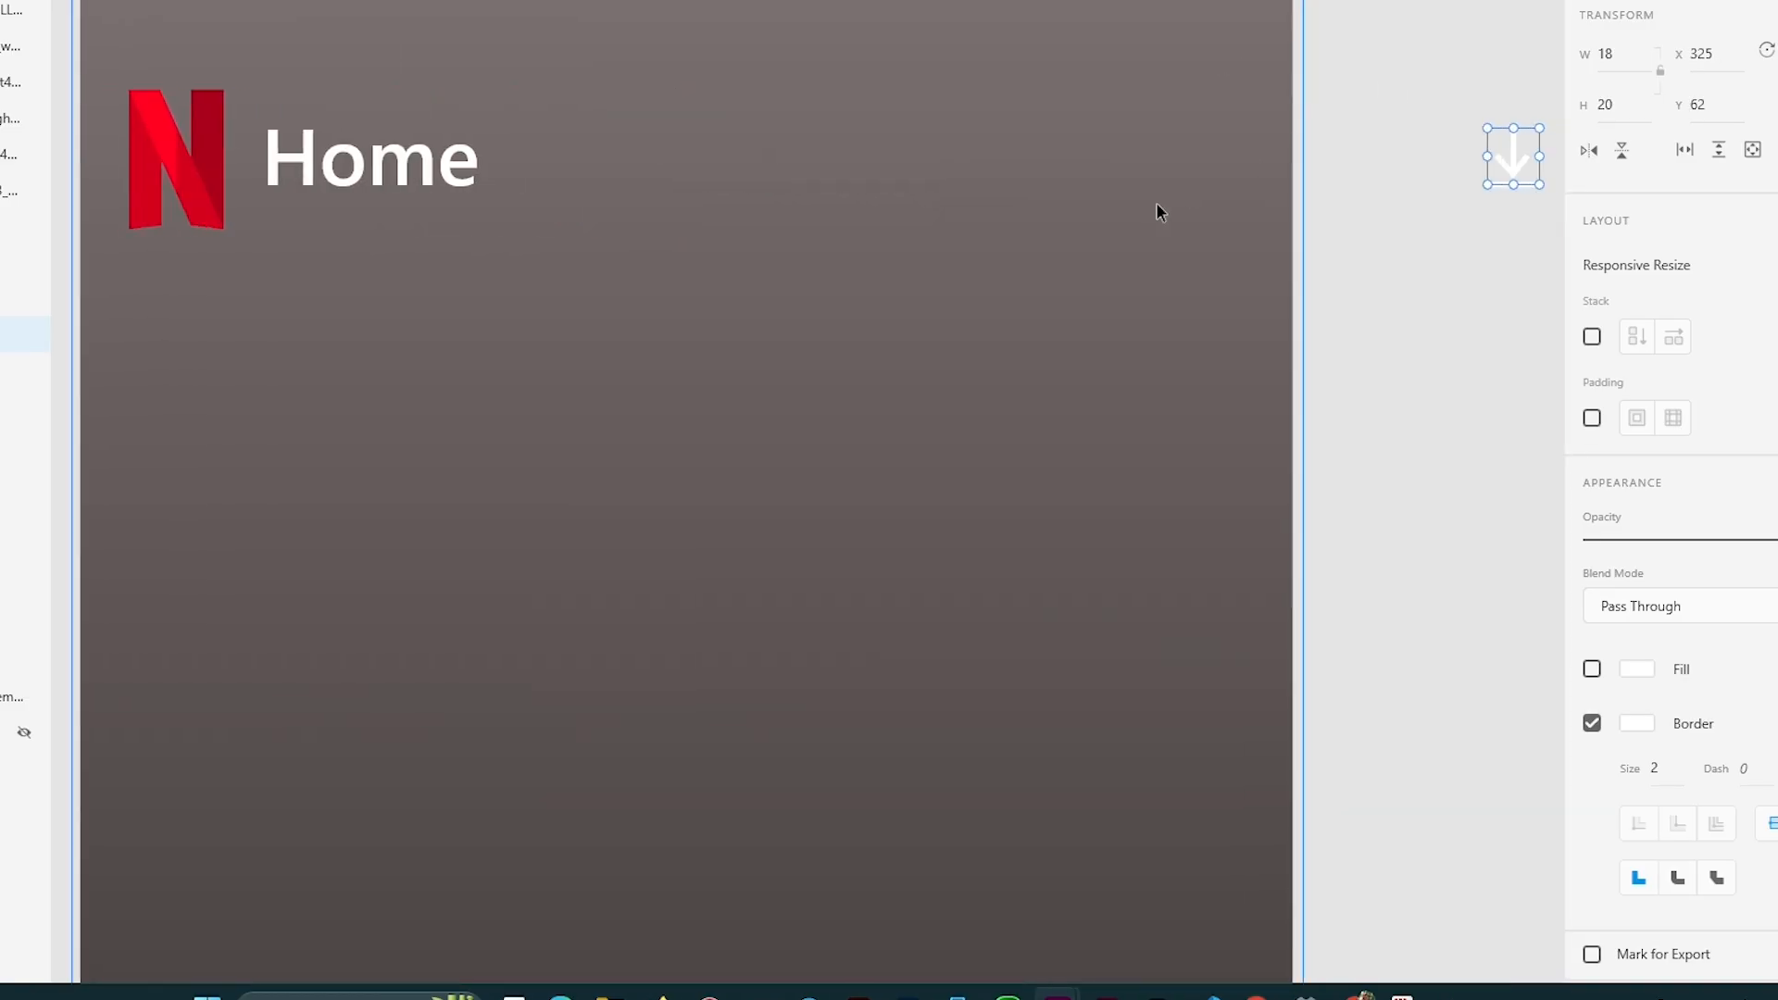
drag(1513, 169, 1009, 176)
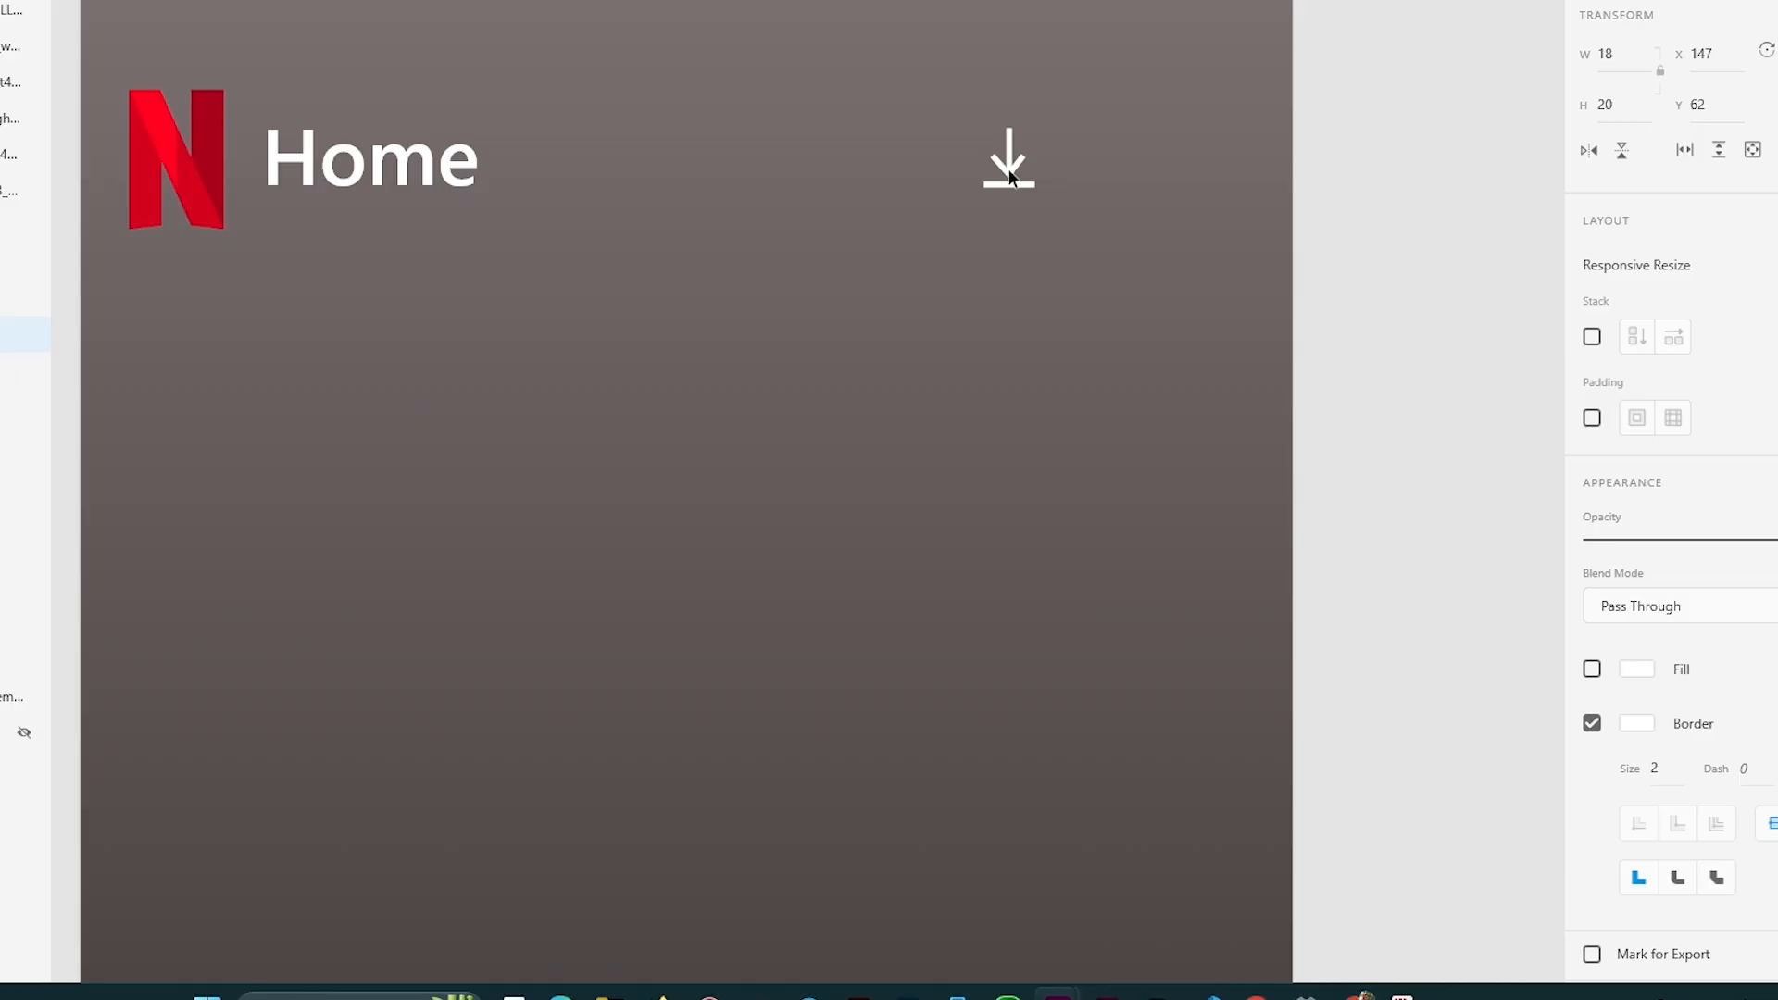
Place the white search icon on the iPhone 12 Pro Max – 2 artboard, right of the download icon, at X 378, Y 61.
ctrl+scroll(1012, 179, down, 4)
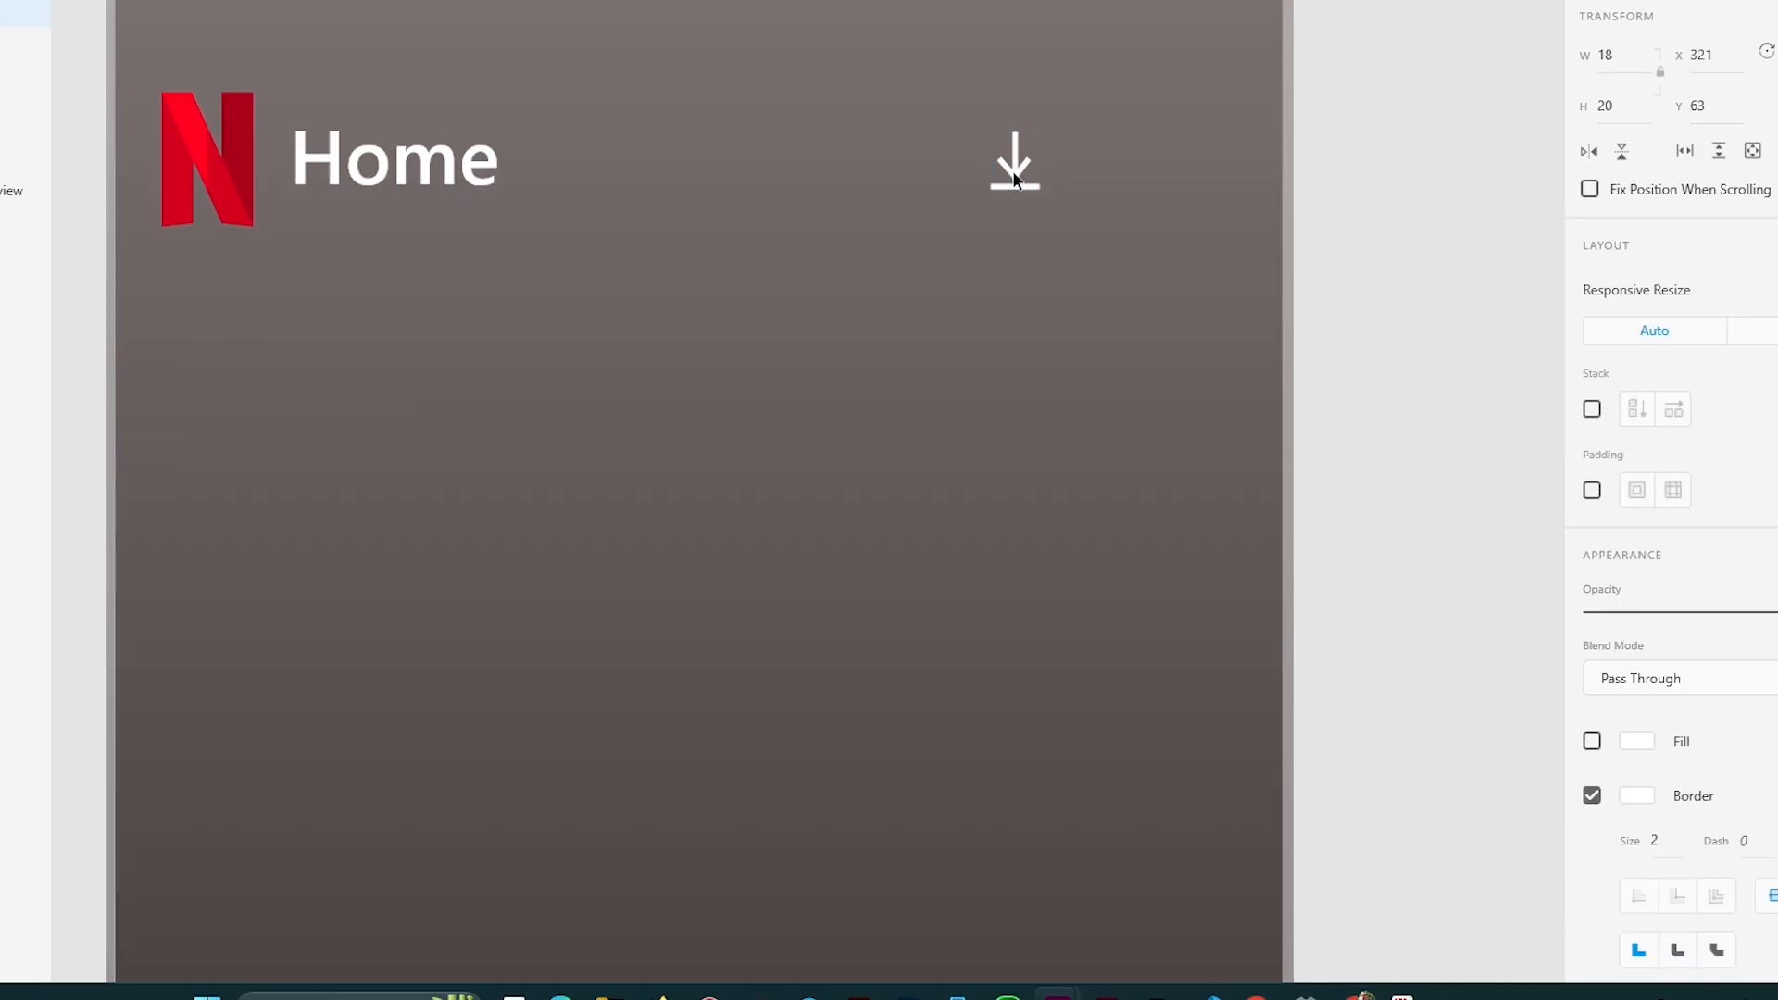
scroll(1014, 180, right, 5)
scroll(1013, 171, right, 5)
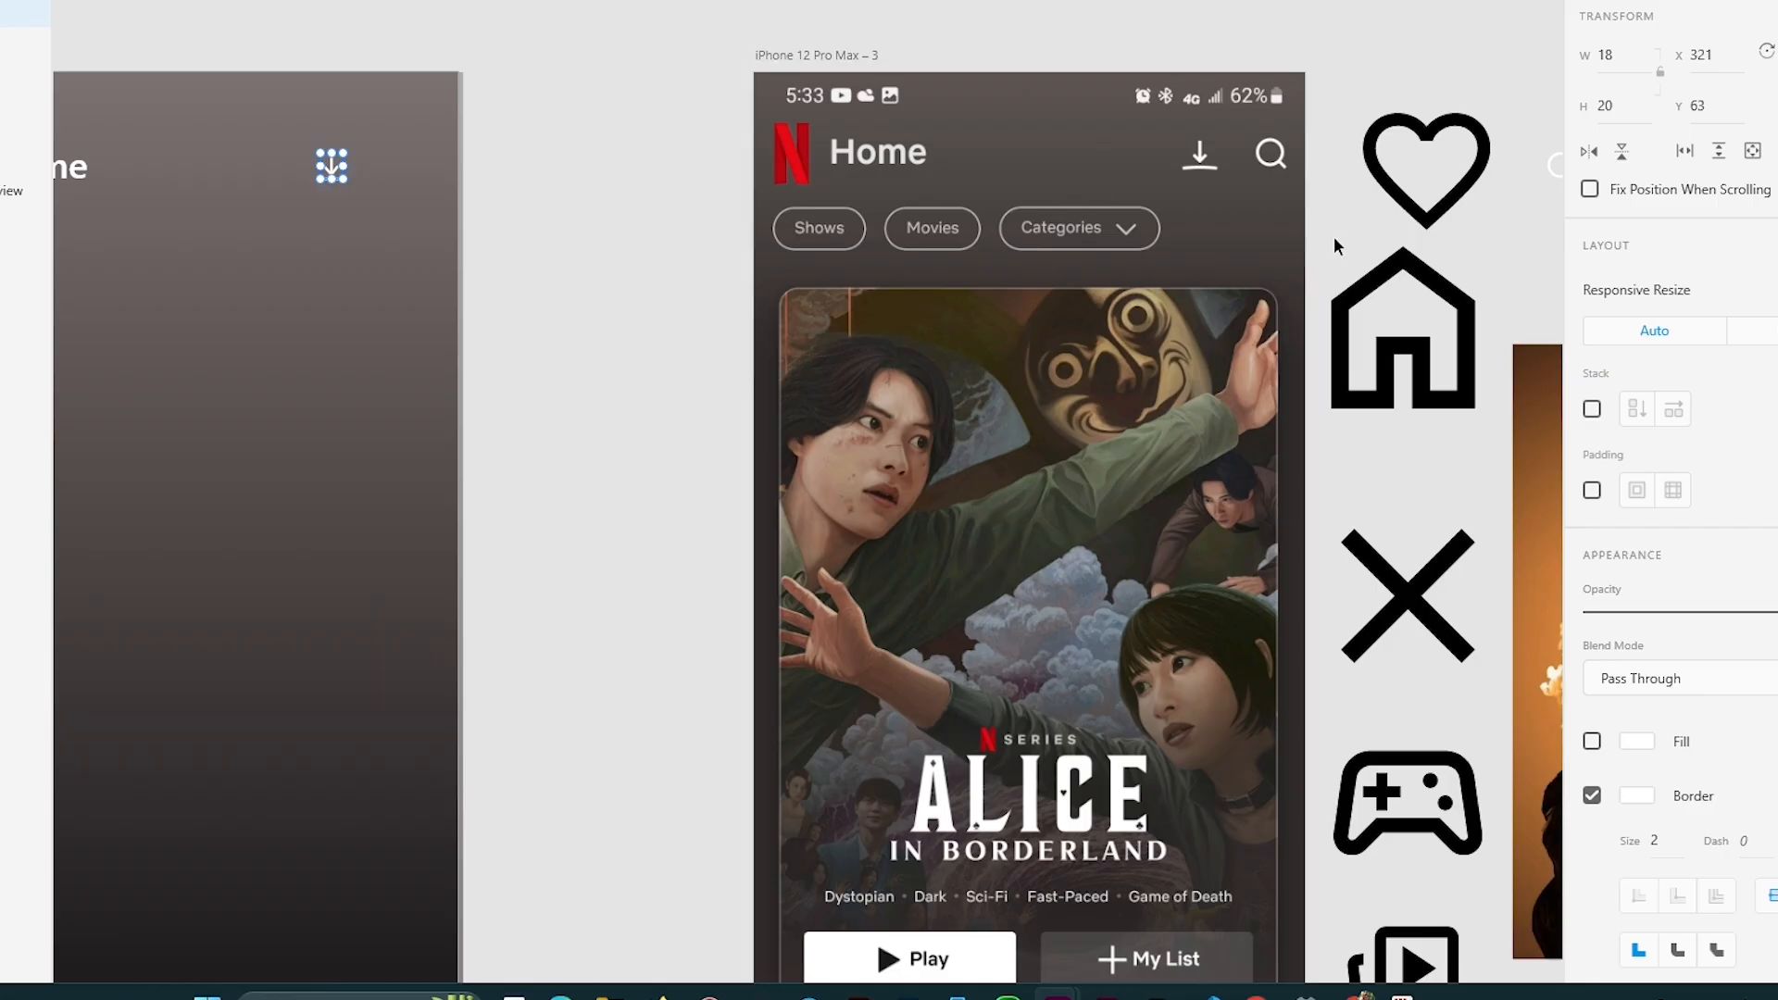
scroll(1395, 226, right, 2)
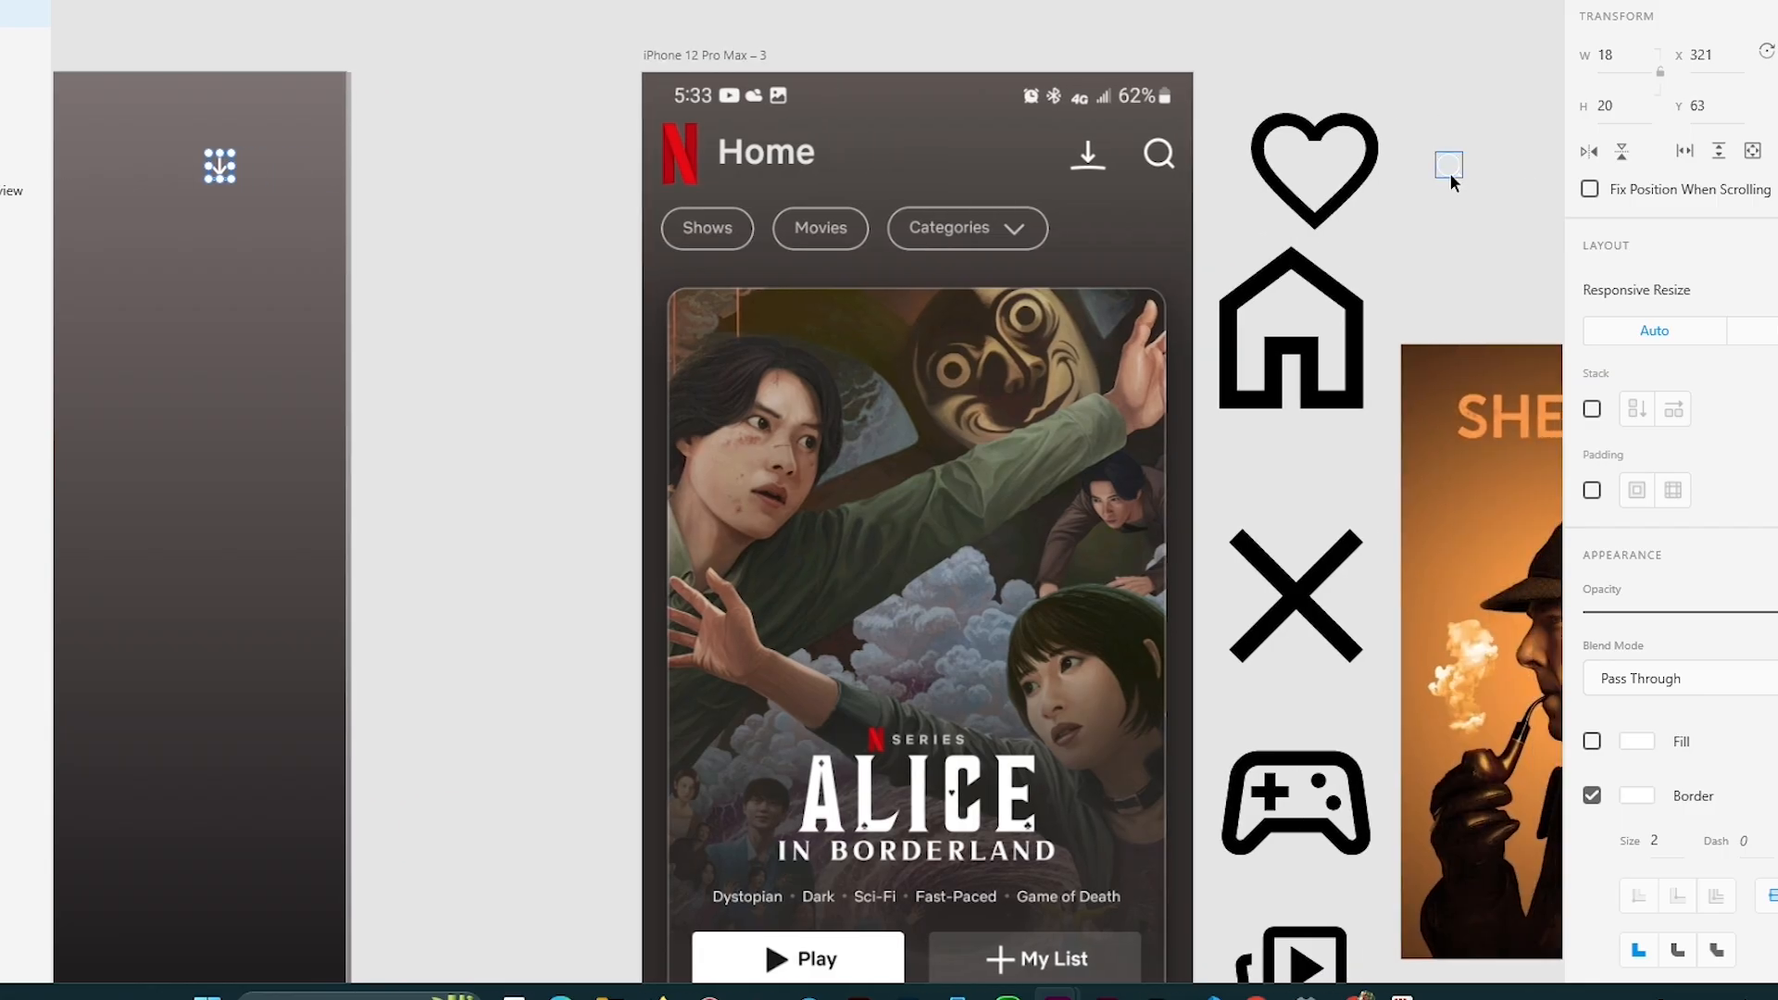
drag(1451, 174, 296, 180)
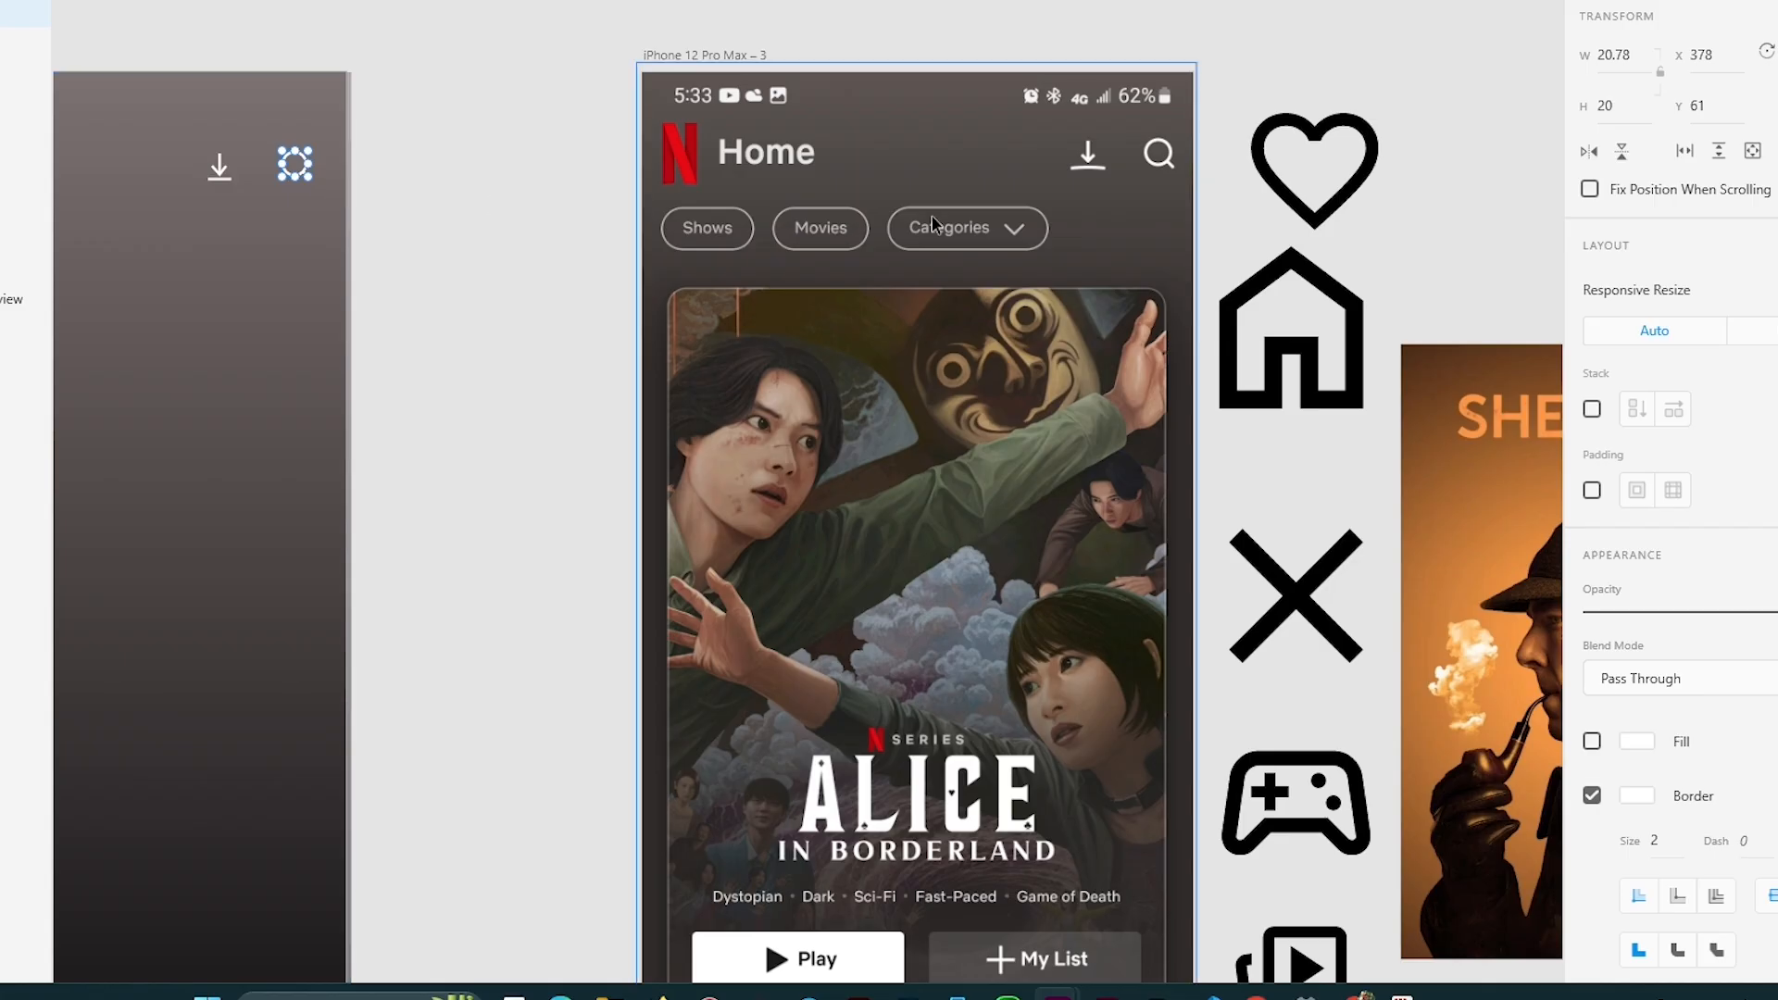
Shift the search icon horizontally toward the artboard's right edge, to X 395, matching the spacing in the reference screenshot.
scroll(1192, 184, up, 5)
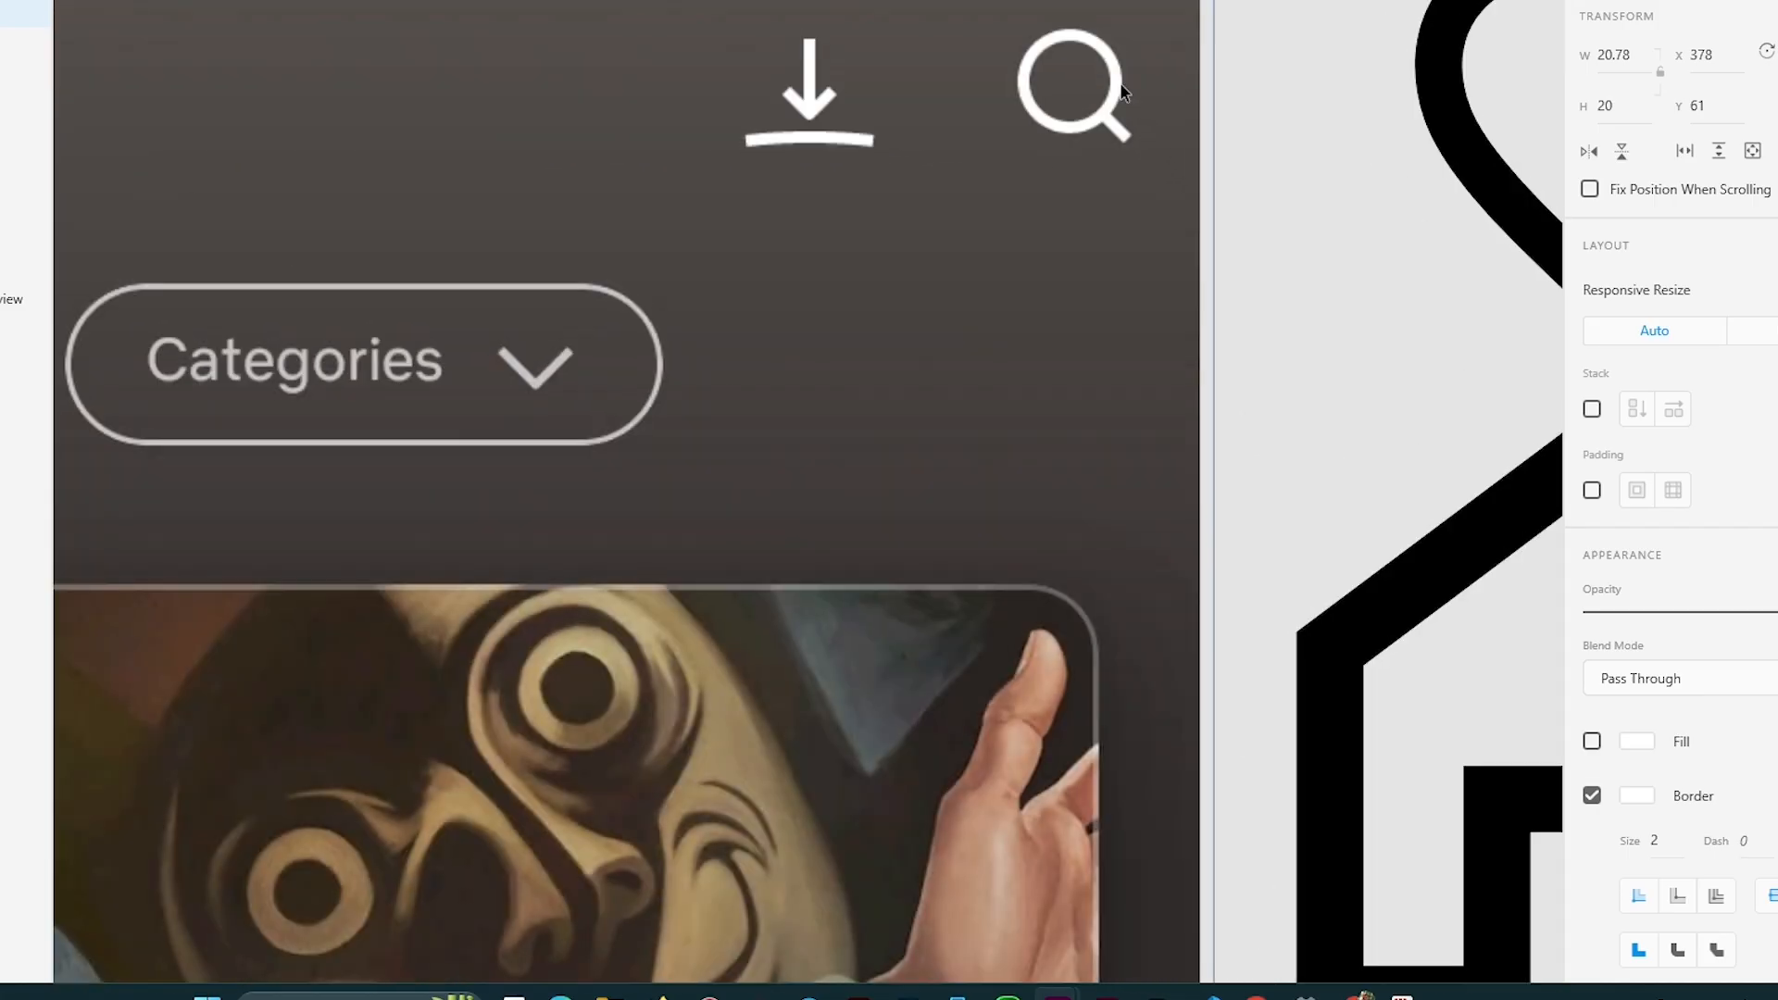
scroll(836, 195, left, 10)
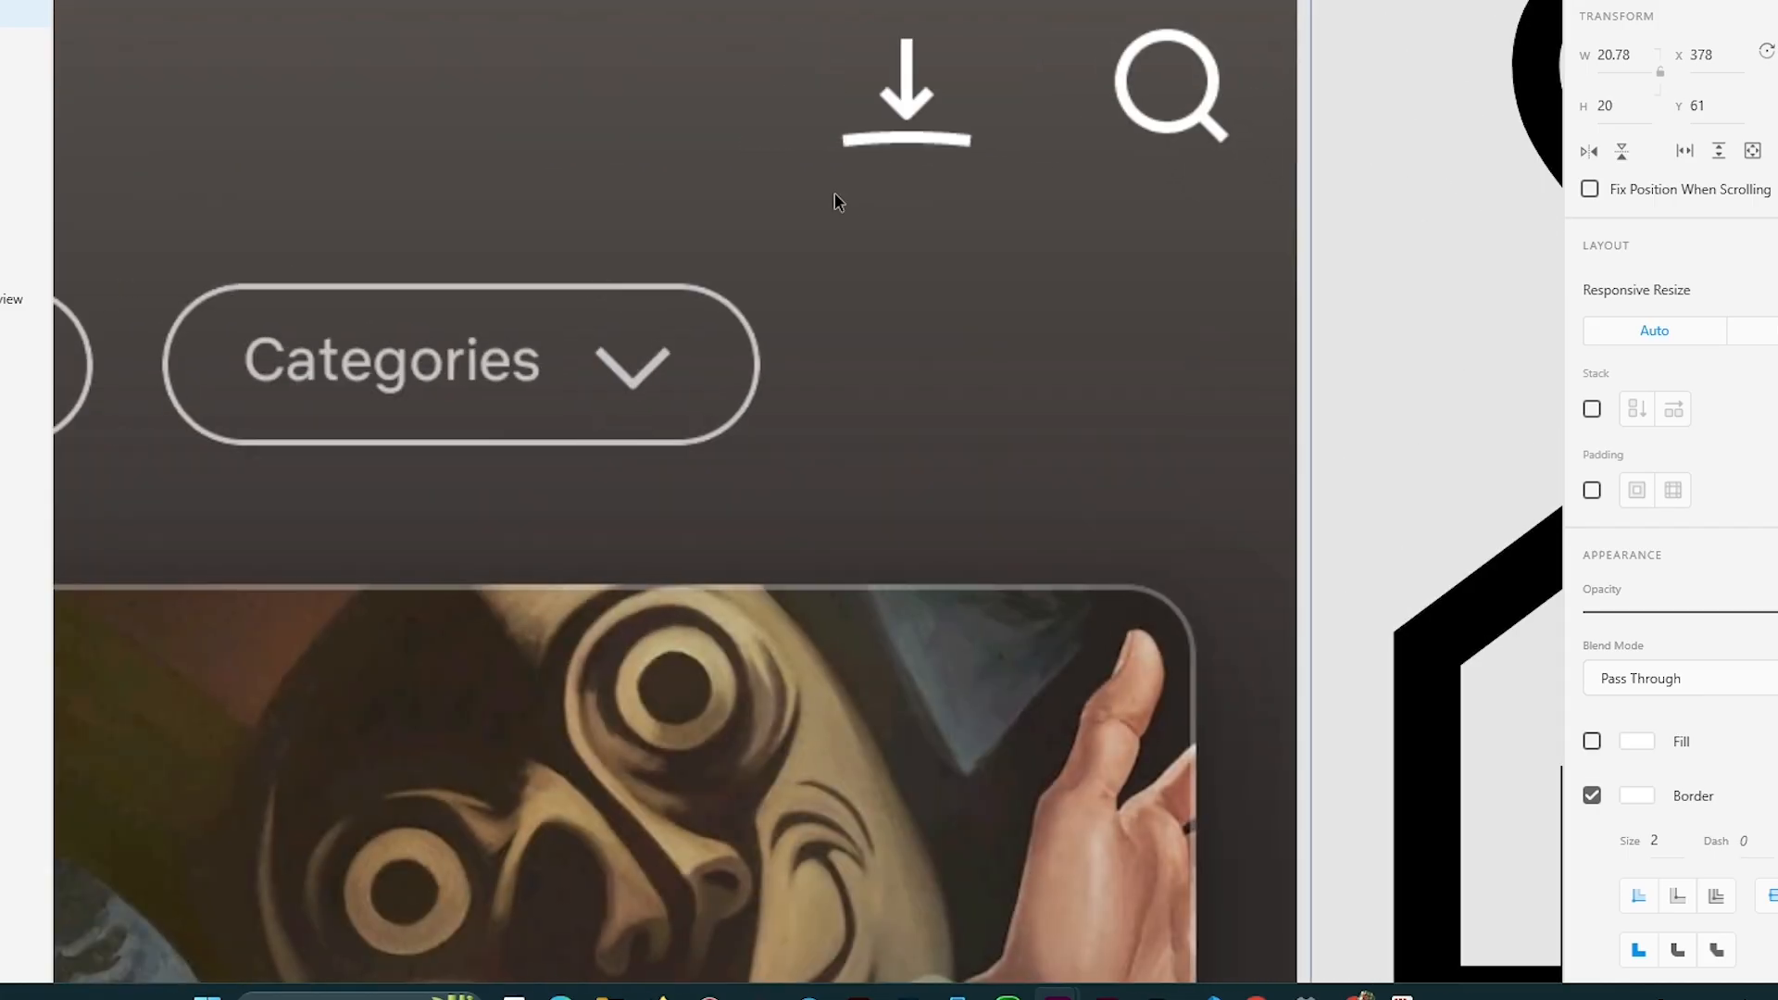
scroll(836, 195, left, 1)
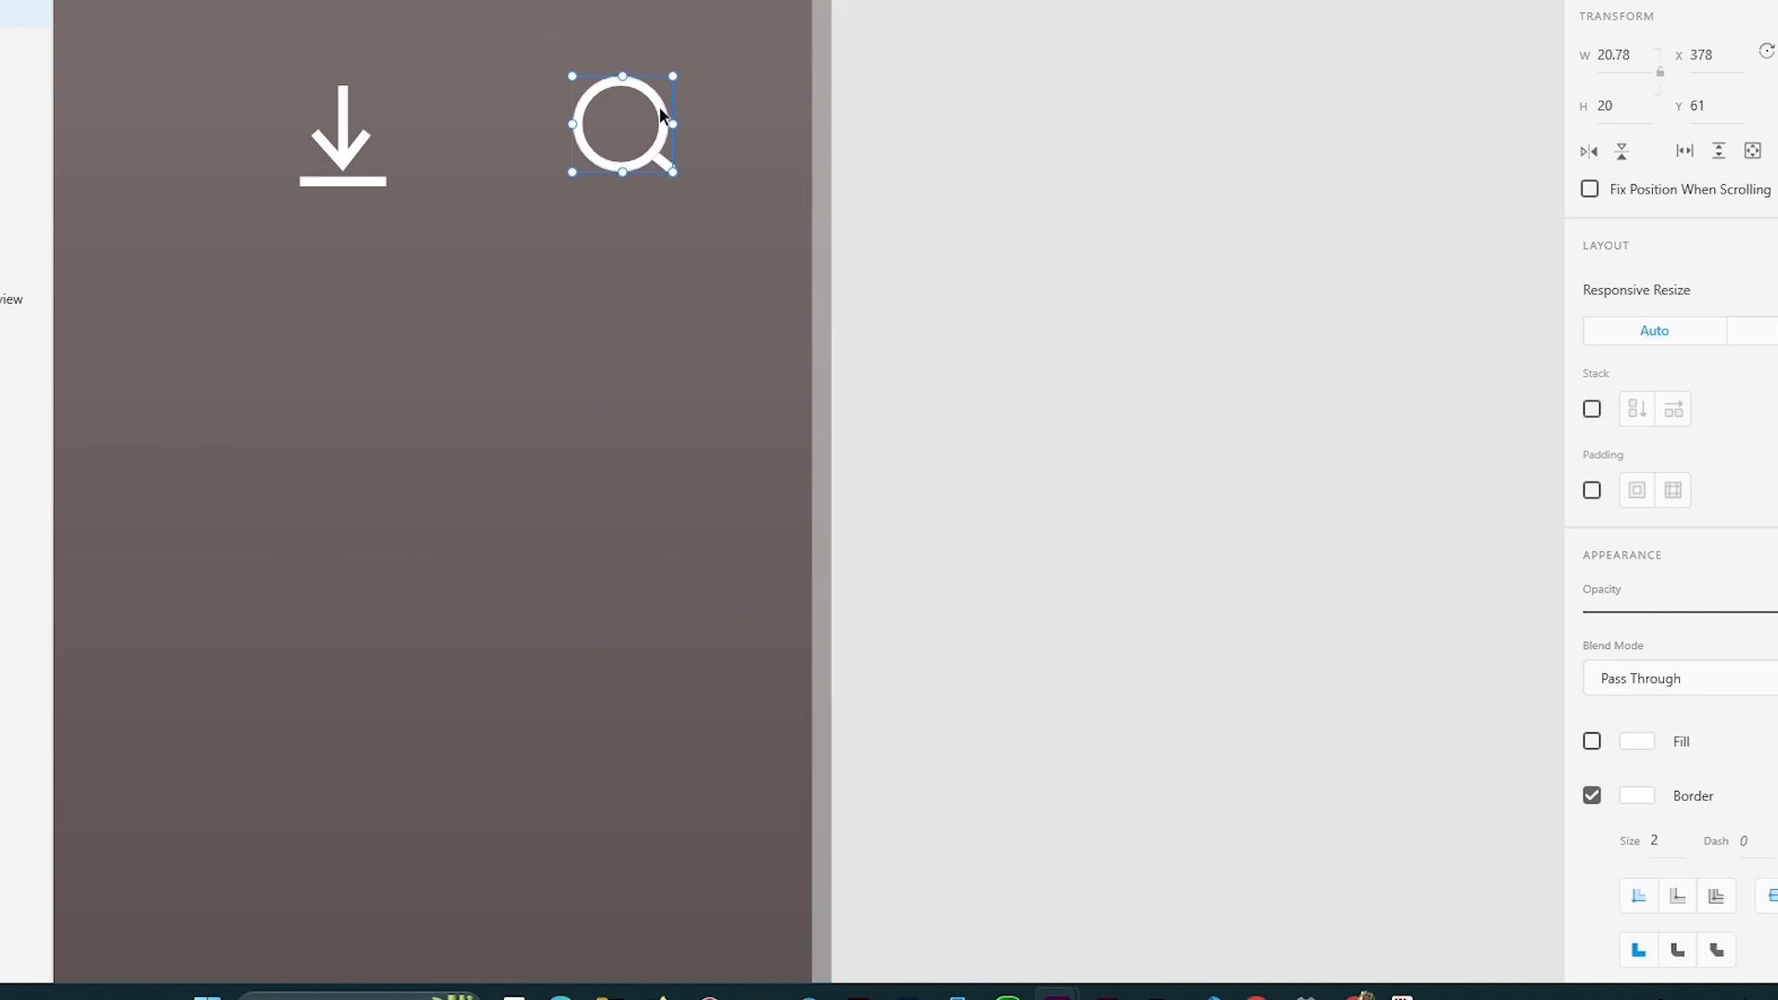
drag(662, 106, 742, 110)
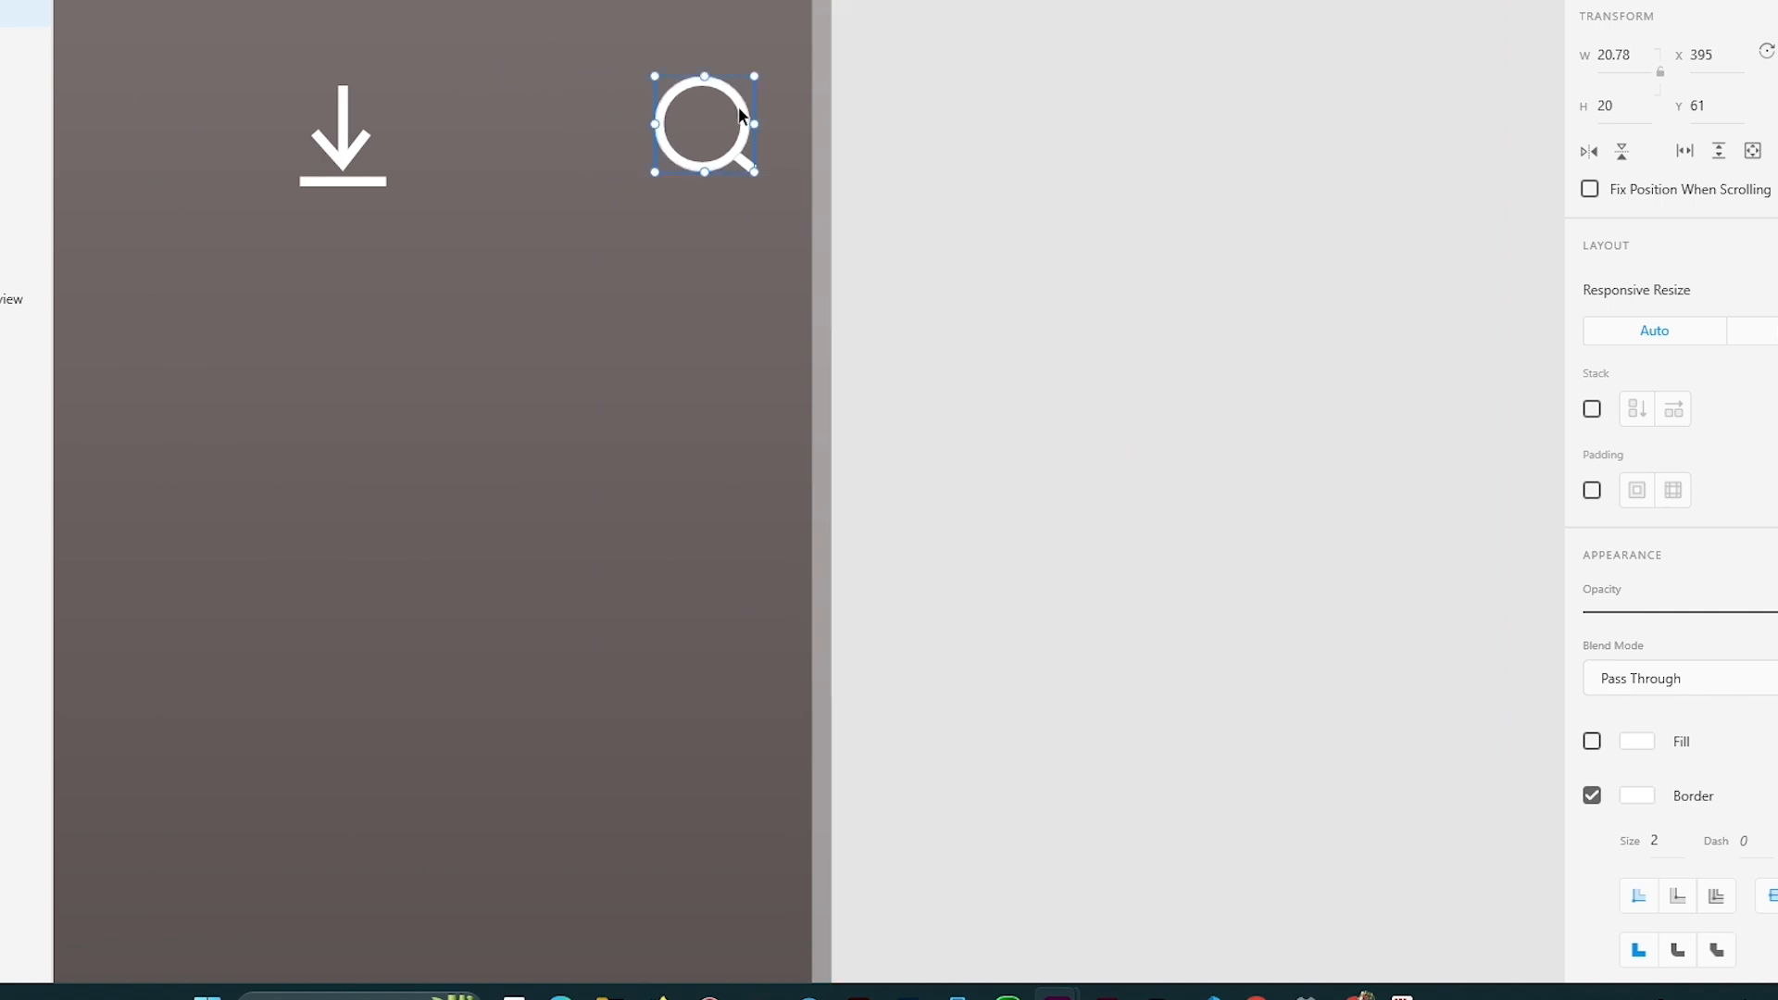
Move the download icon closer to the search icon in the iPhone 12 Pro Max – 2 header and deselect it.
click(343, 165)
drag(342, 165, 500, 149)
click(895, 172)
Draw a rectangle about 105 by 42 below the N logo on the iPhone 12 Pro Max – 2 artboard, near X 17, Y 122.
scroll(894, 172, down, 3)
scroll(895, 173, down, 5)
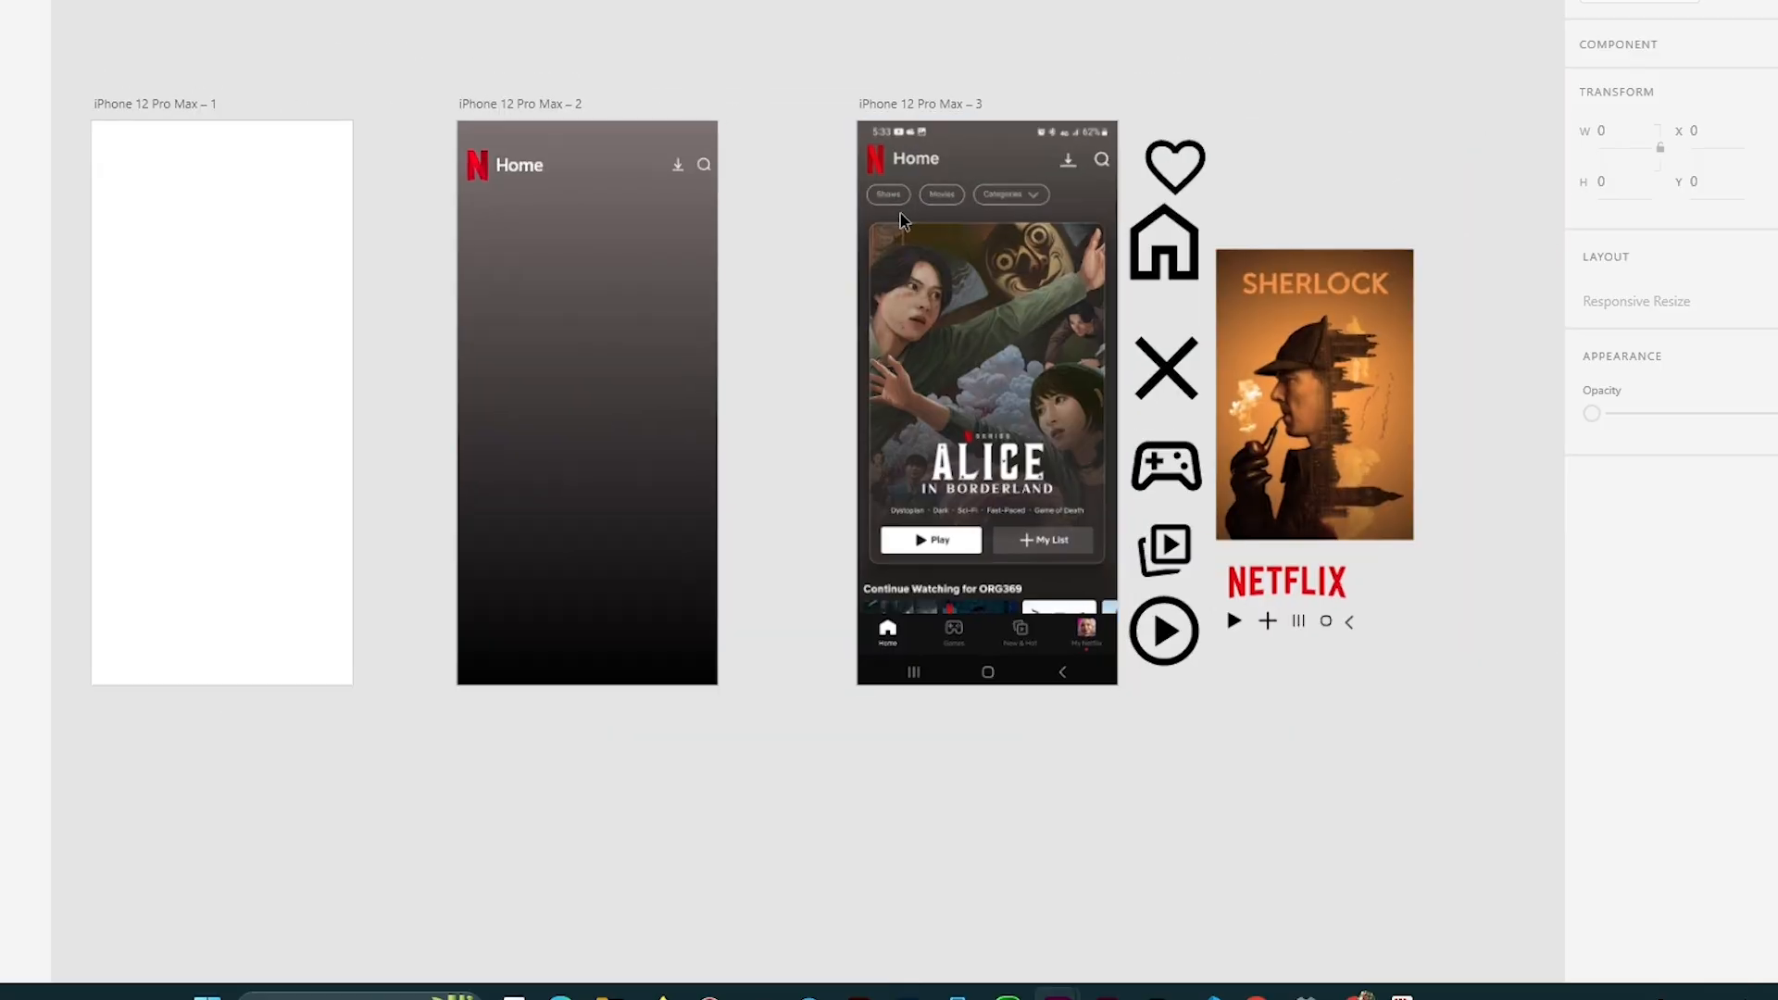
scroll(900, 212, up, 5)
scroll(904, 221, right, 5)
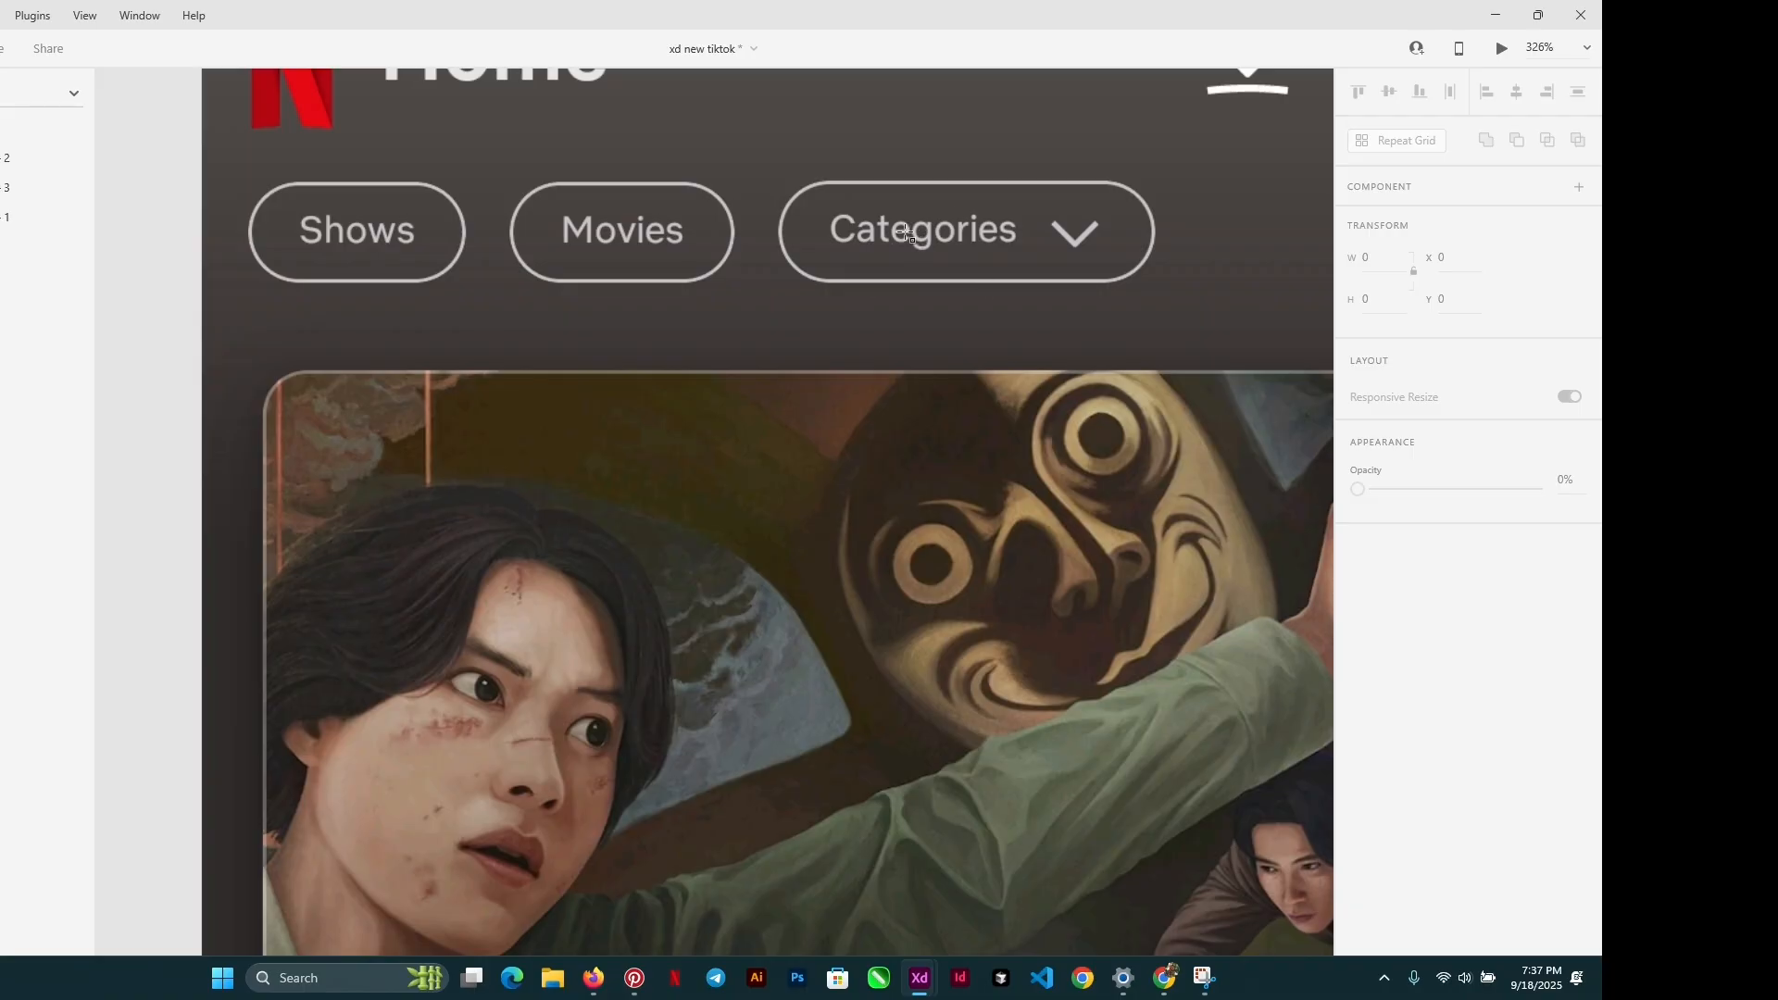
scroll(525, 255, down, 6)
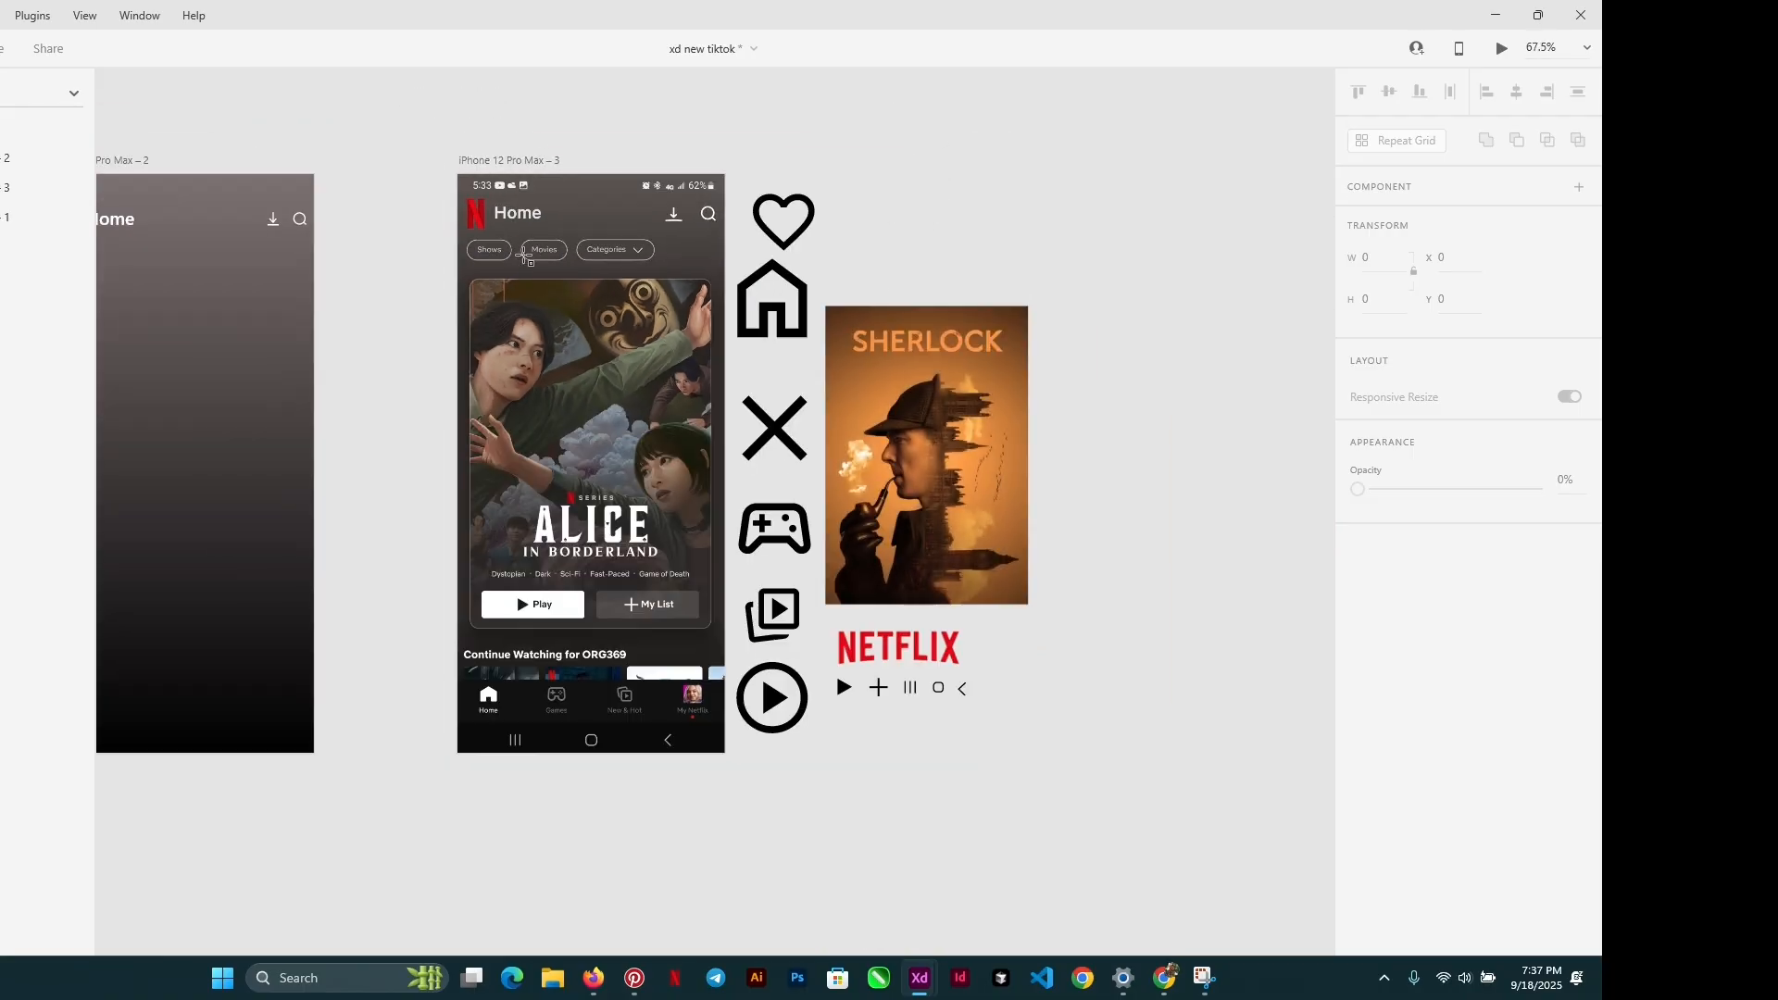
scroll(524, 254, left, 3)
scroll(295, 251, left, 3)
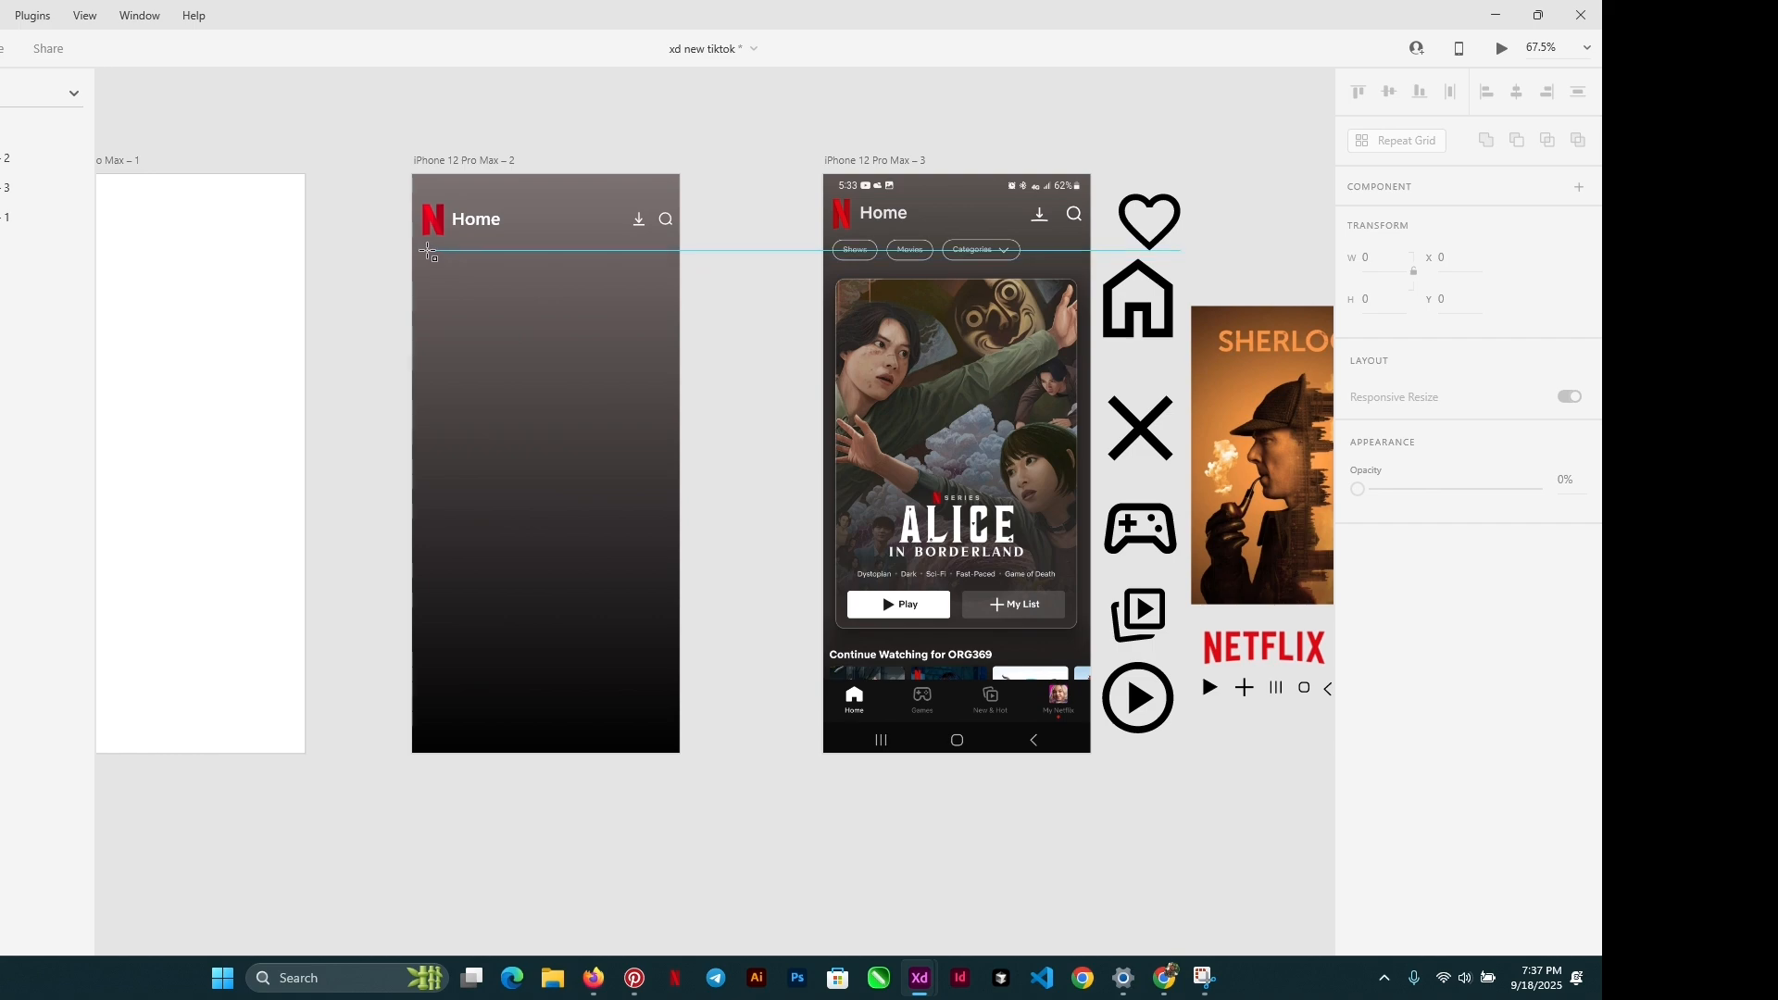
mouse_move(423, 250)
mouse_down()
mouse_move(469, 286)
mouse_move(508, 288)
mouse_move(488, 276)
mouse_up()
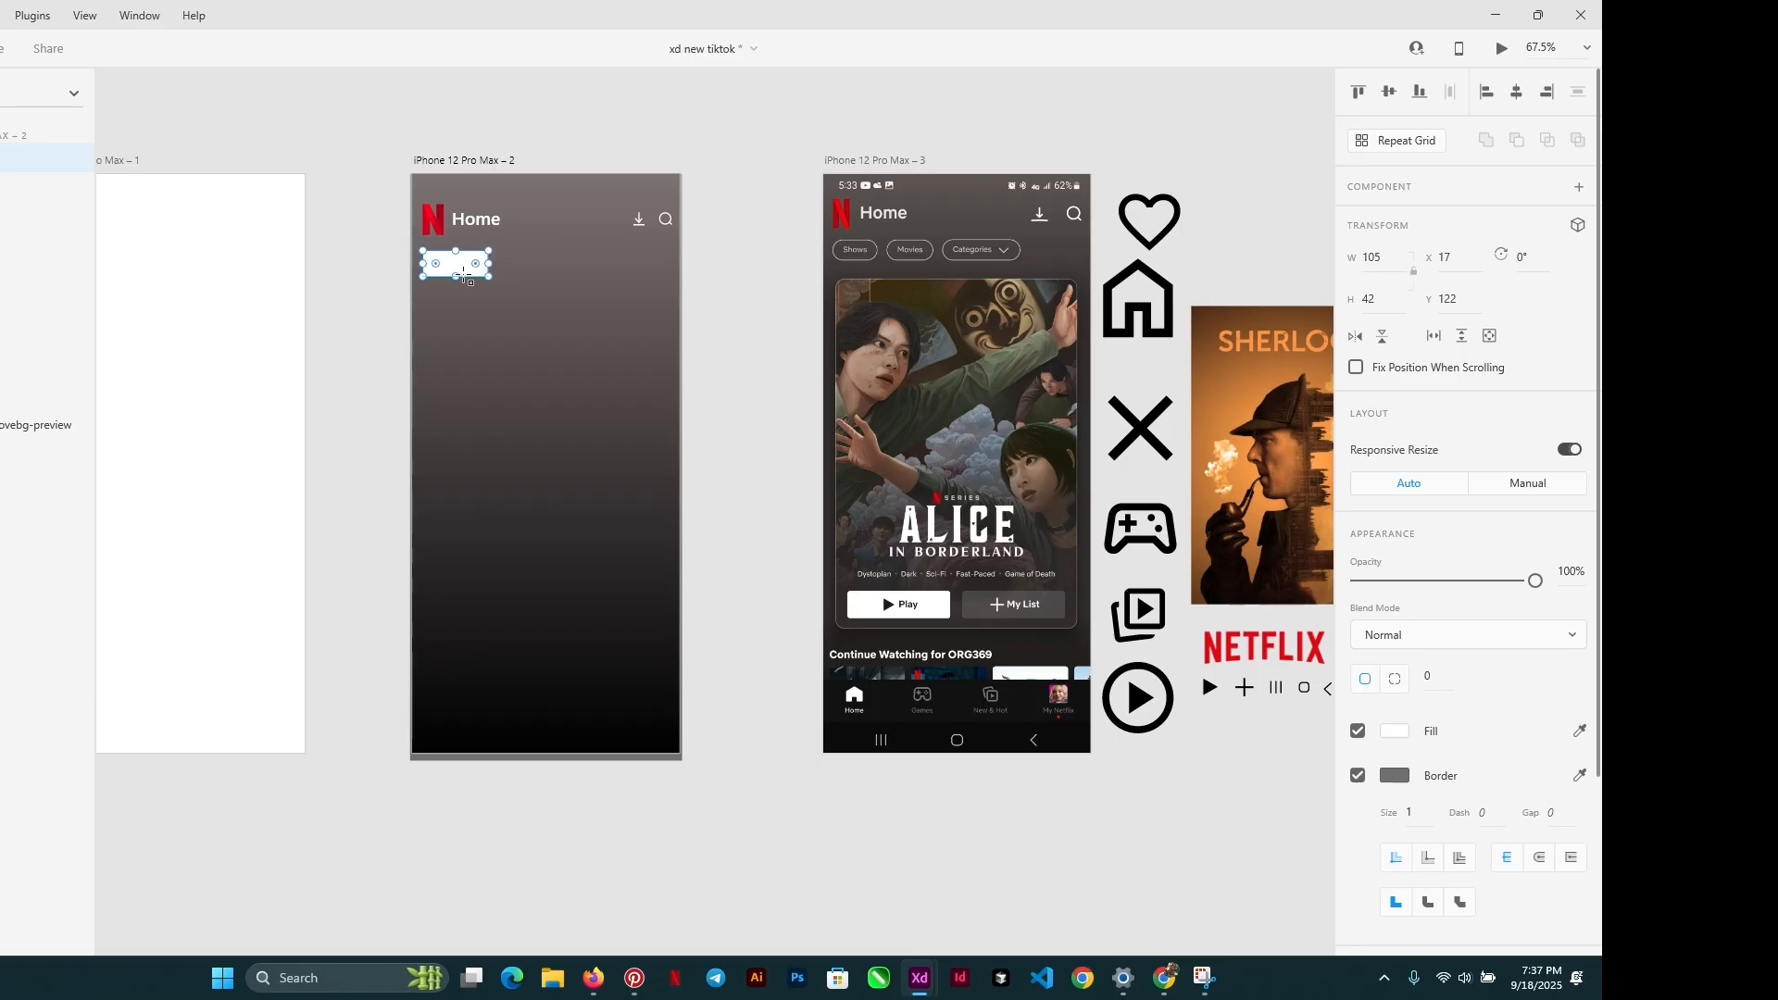
Remove the rectangle's fill and give it a white border of size 2.
ctrl+scroll(465, 276, up, 10)
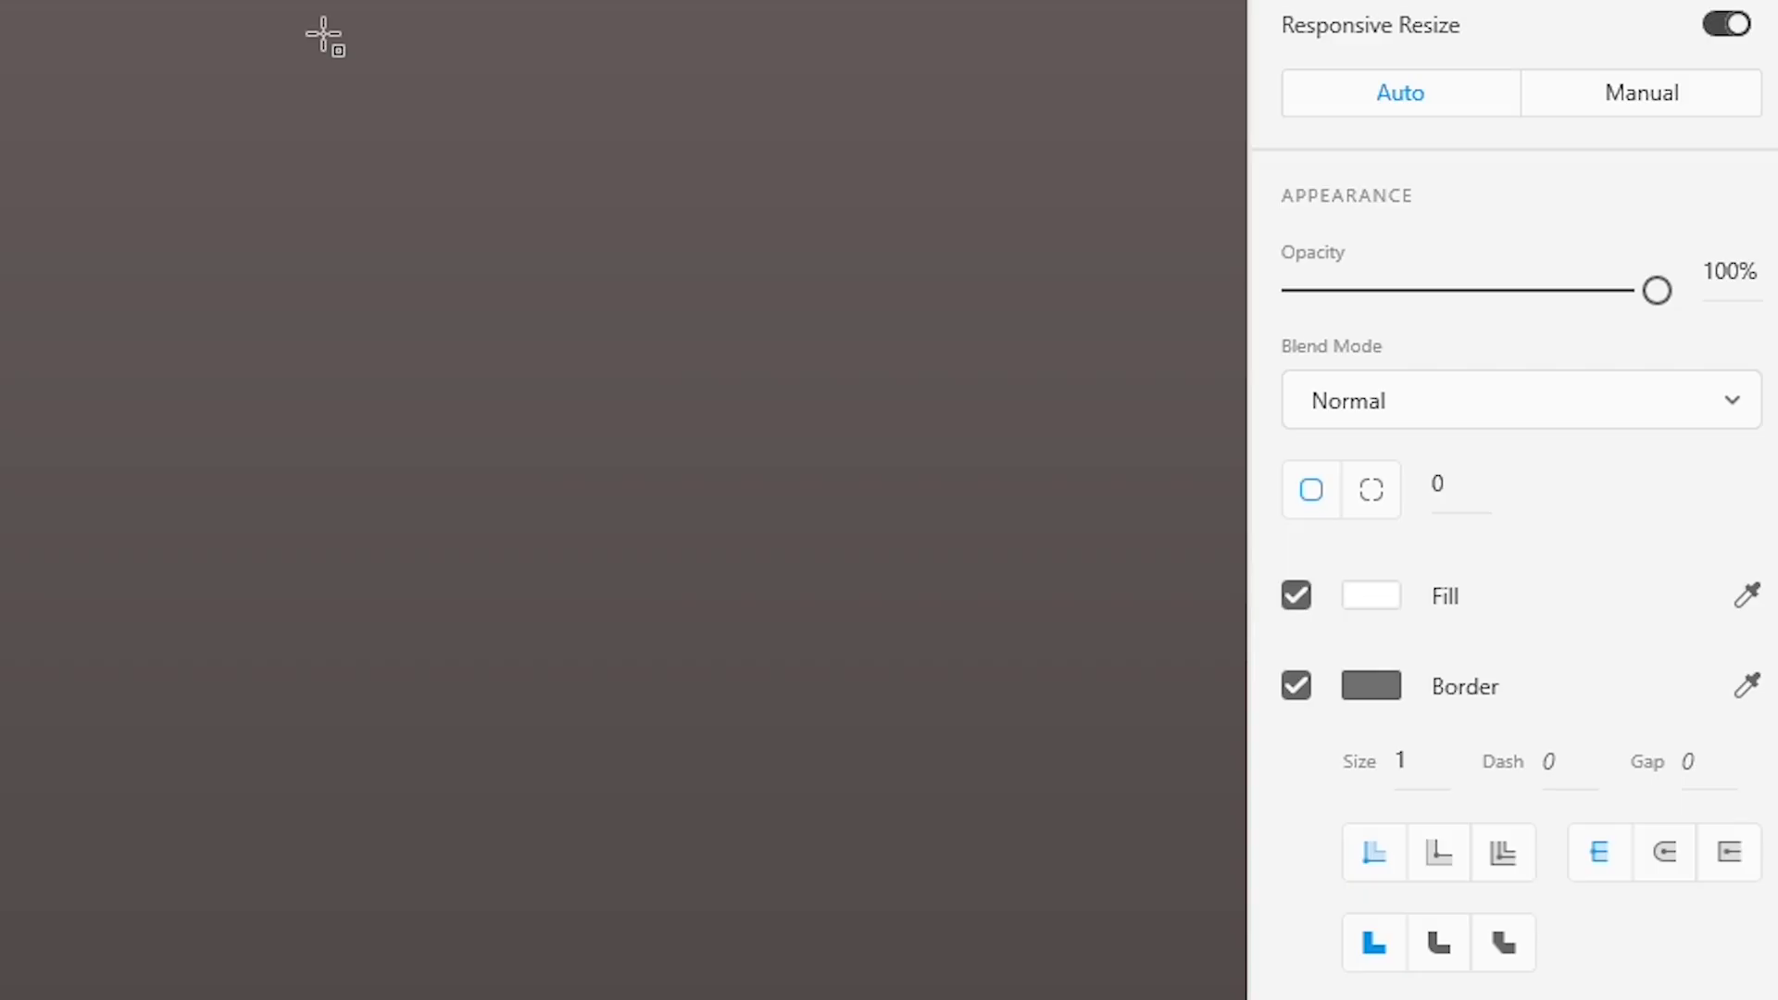
click(1297, 599)
click(1371, 693)
drag(954, 581, 738, 386)
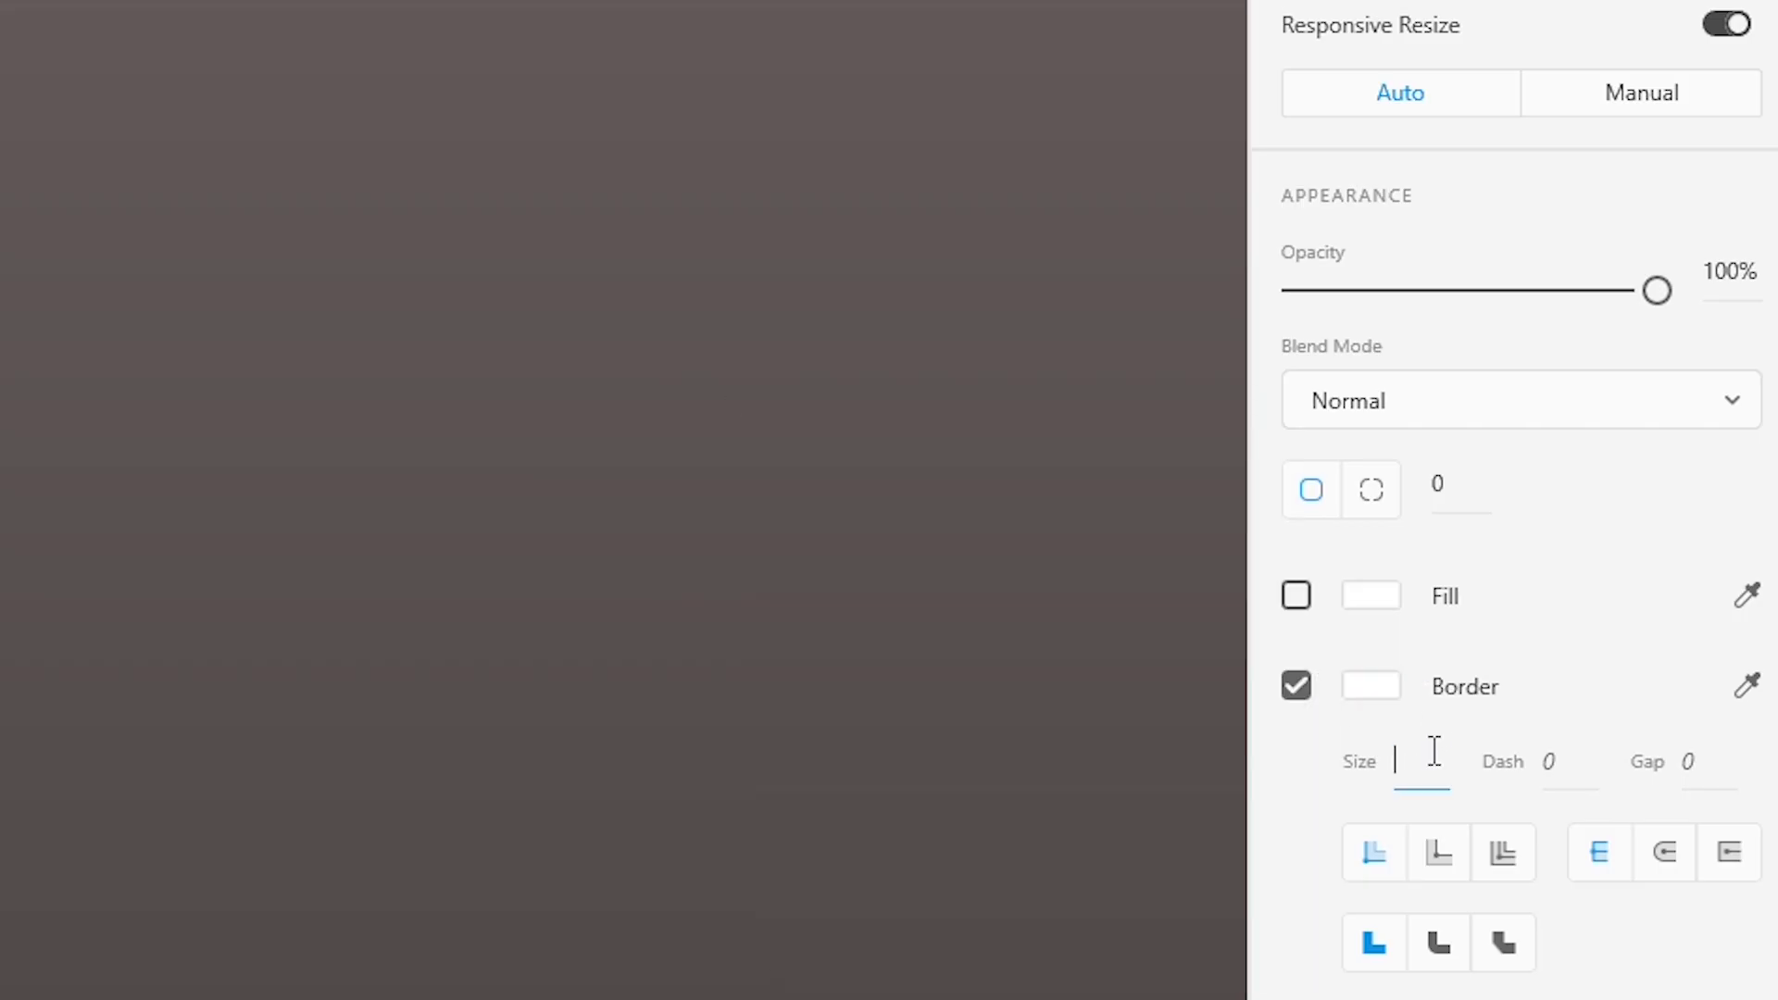
text(2)
click(1603, 524)
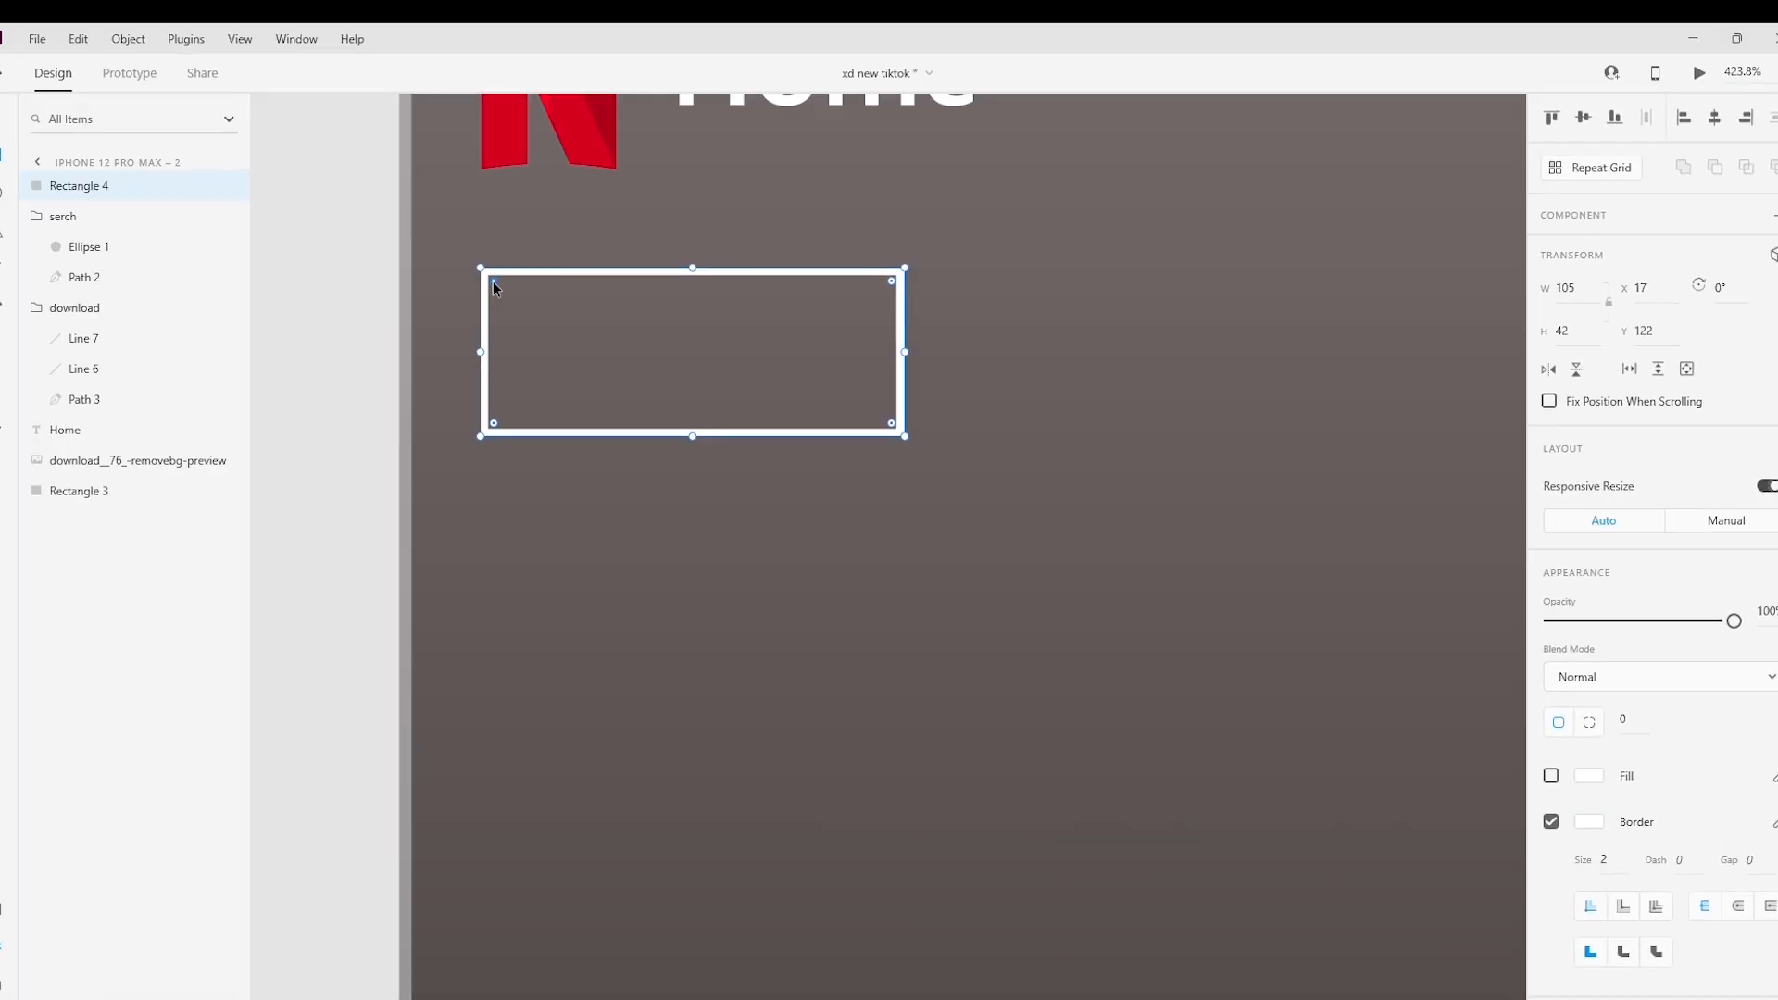
Round the rectangle's corners to a radius of 21 to form a pill and shrink it to 86 by 39.
drag(494, 282, 582, 313)
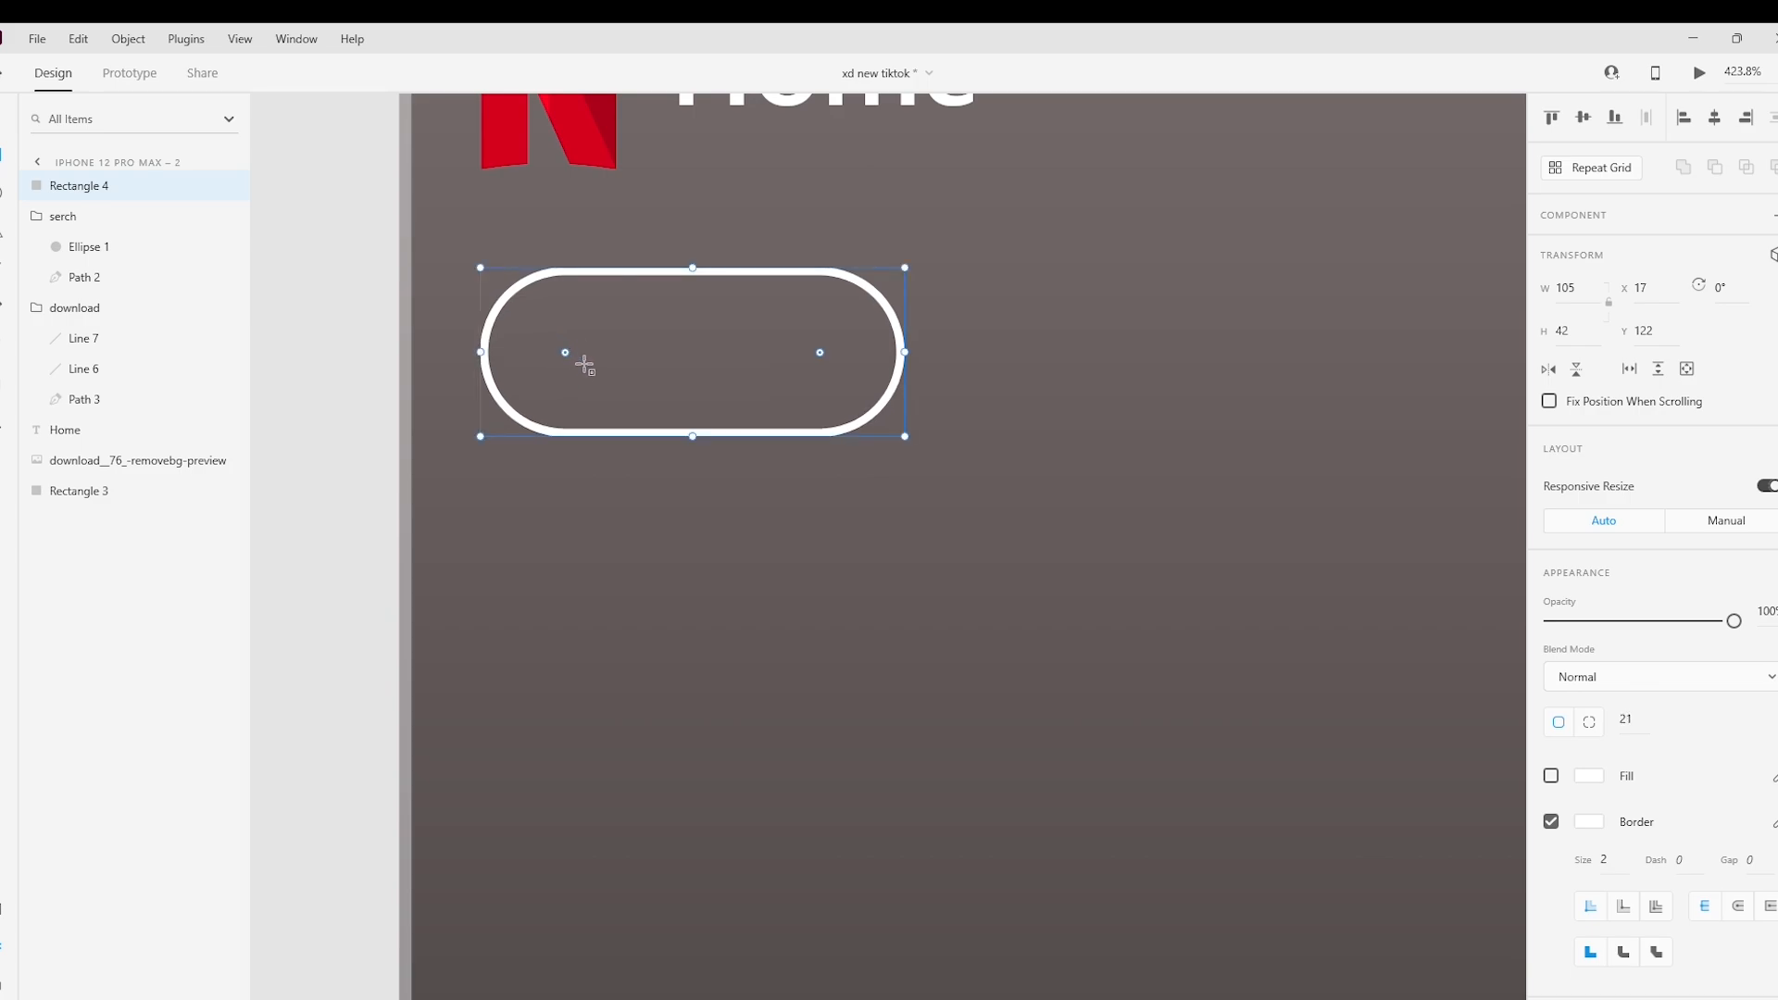
mouse_move(565, 352)
mouse_down()
mouse_move(500, 293)
mouse_move(576, 345)
mouse_up()
scroll(728, 340, down, 5)
scroll(728, 341, right, 4)
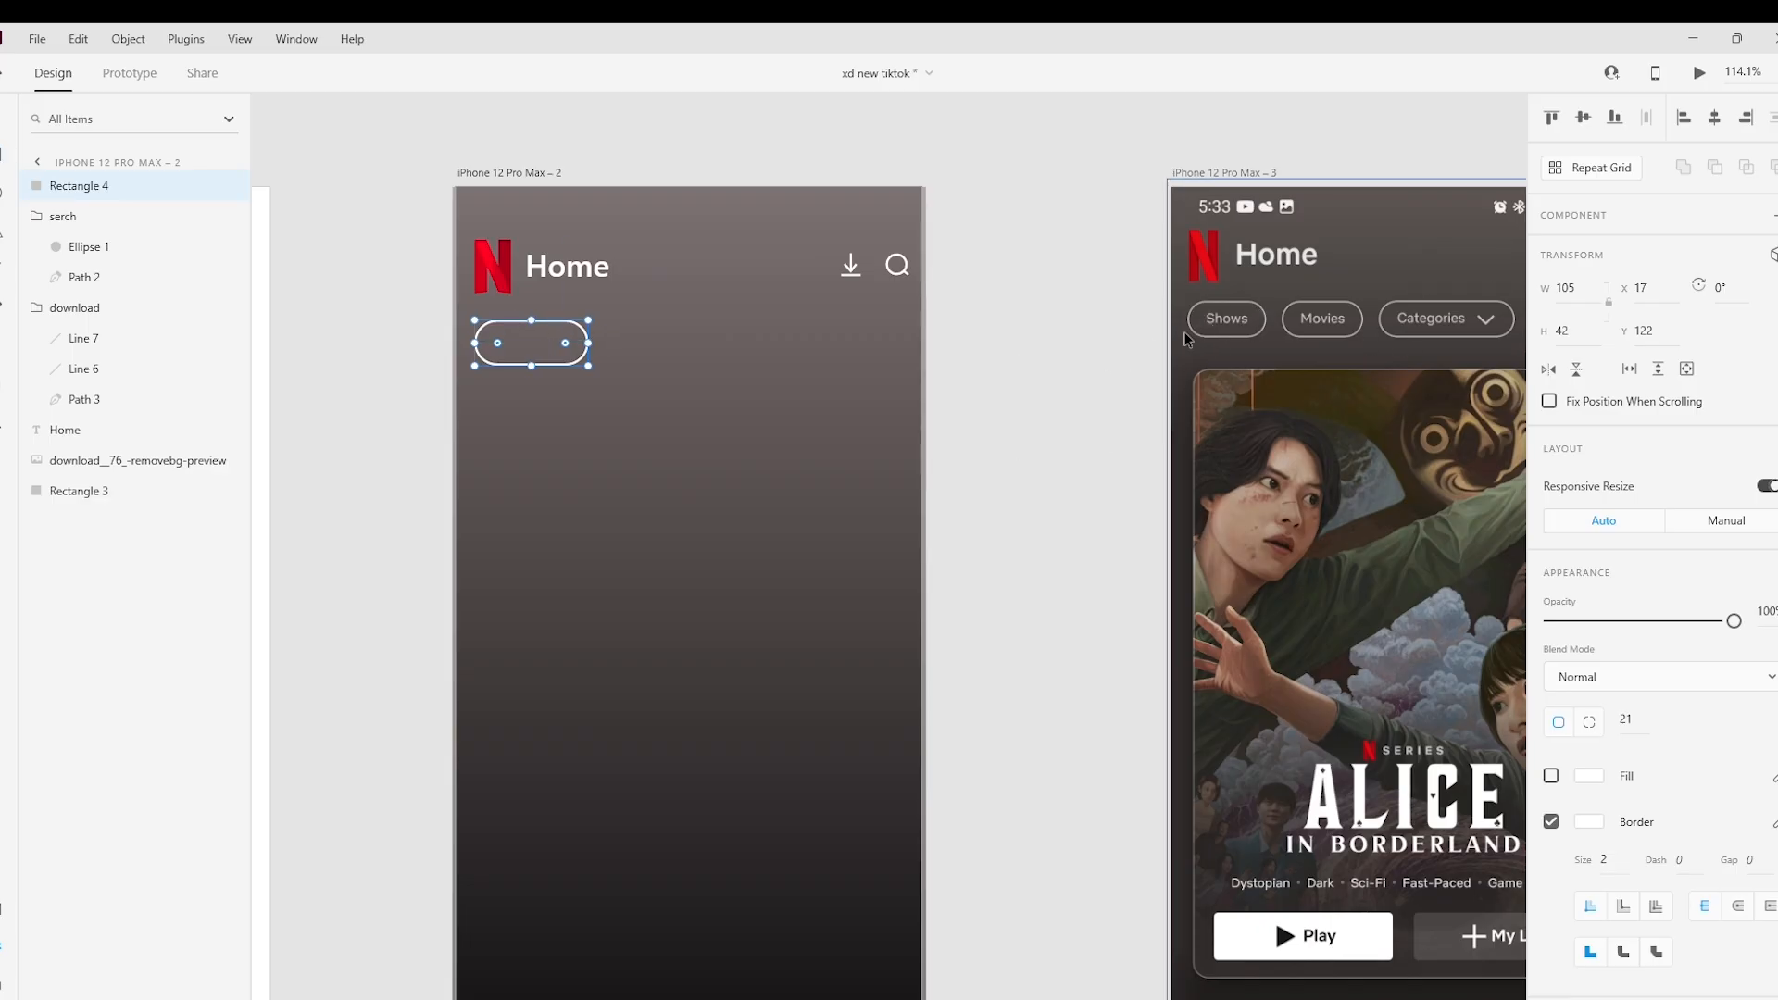
drag(584, 345, 560, 348)
click(536, 314)
Move the pill outline up beneath the N logo, to X 15, Y 115.
scroll(536, 309, up, 6)
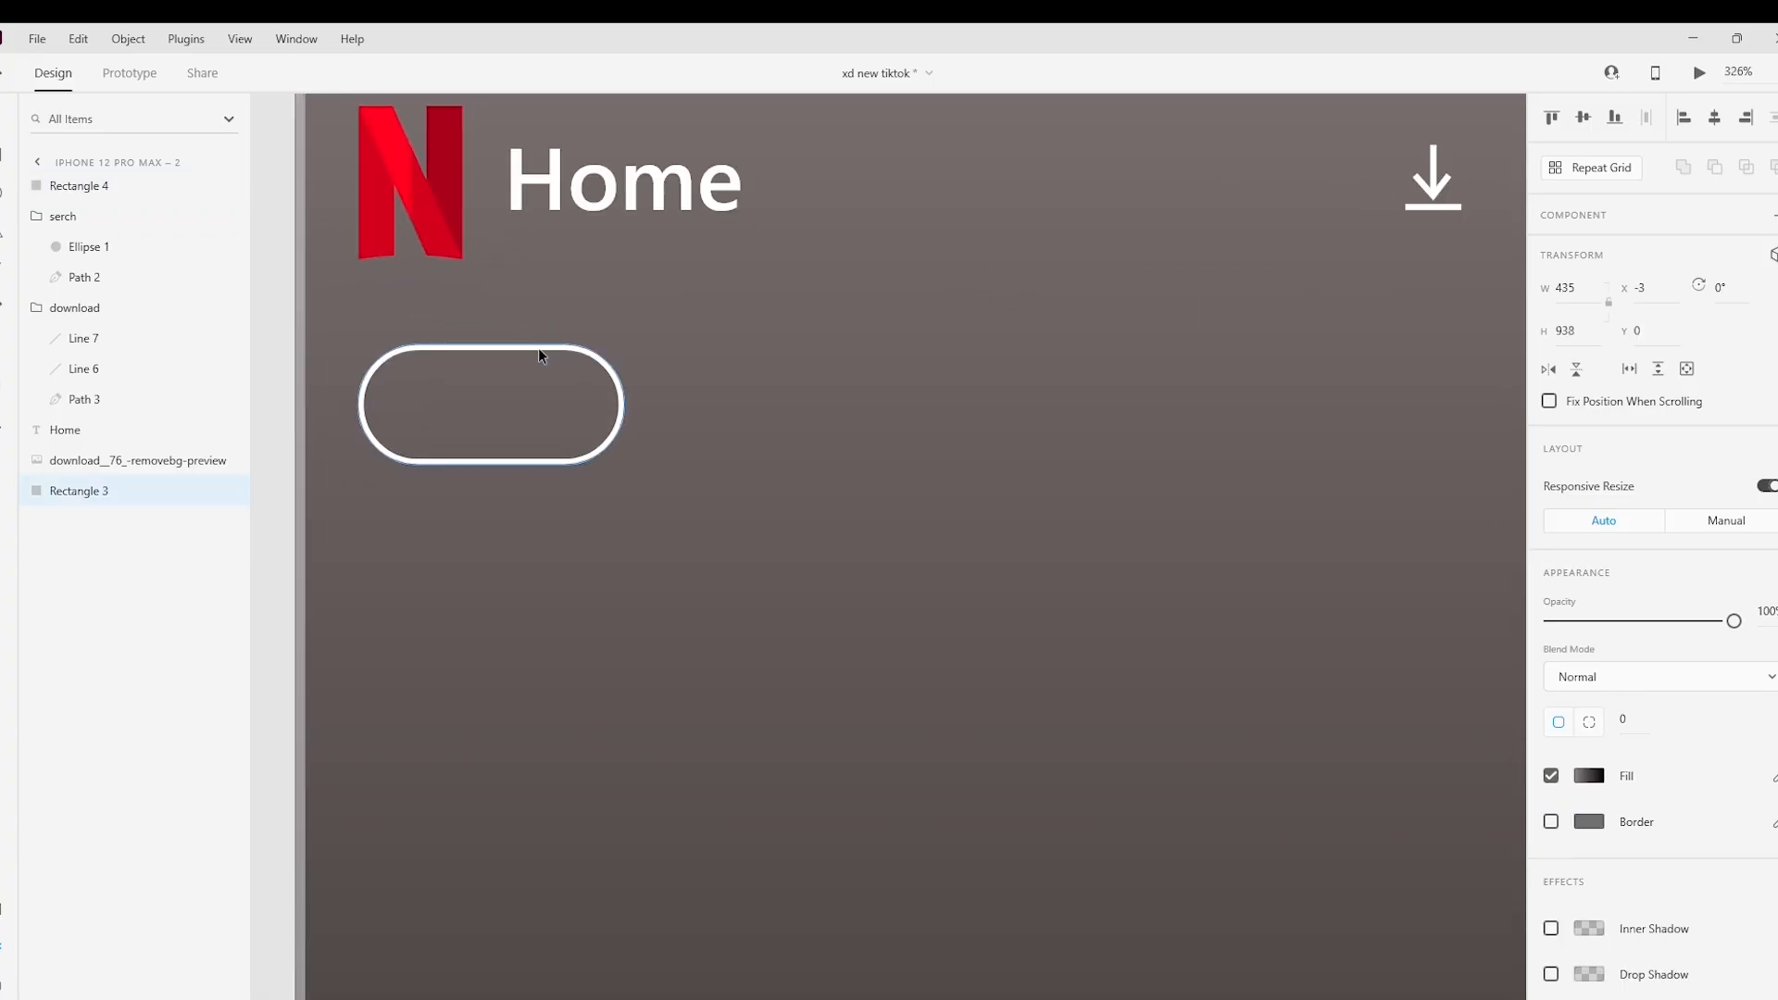
click(539, 347)
drag(539, 347, 534, 317)
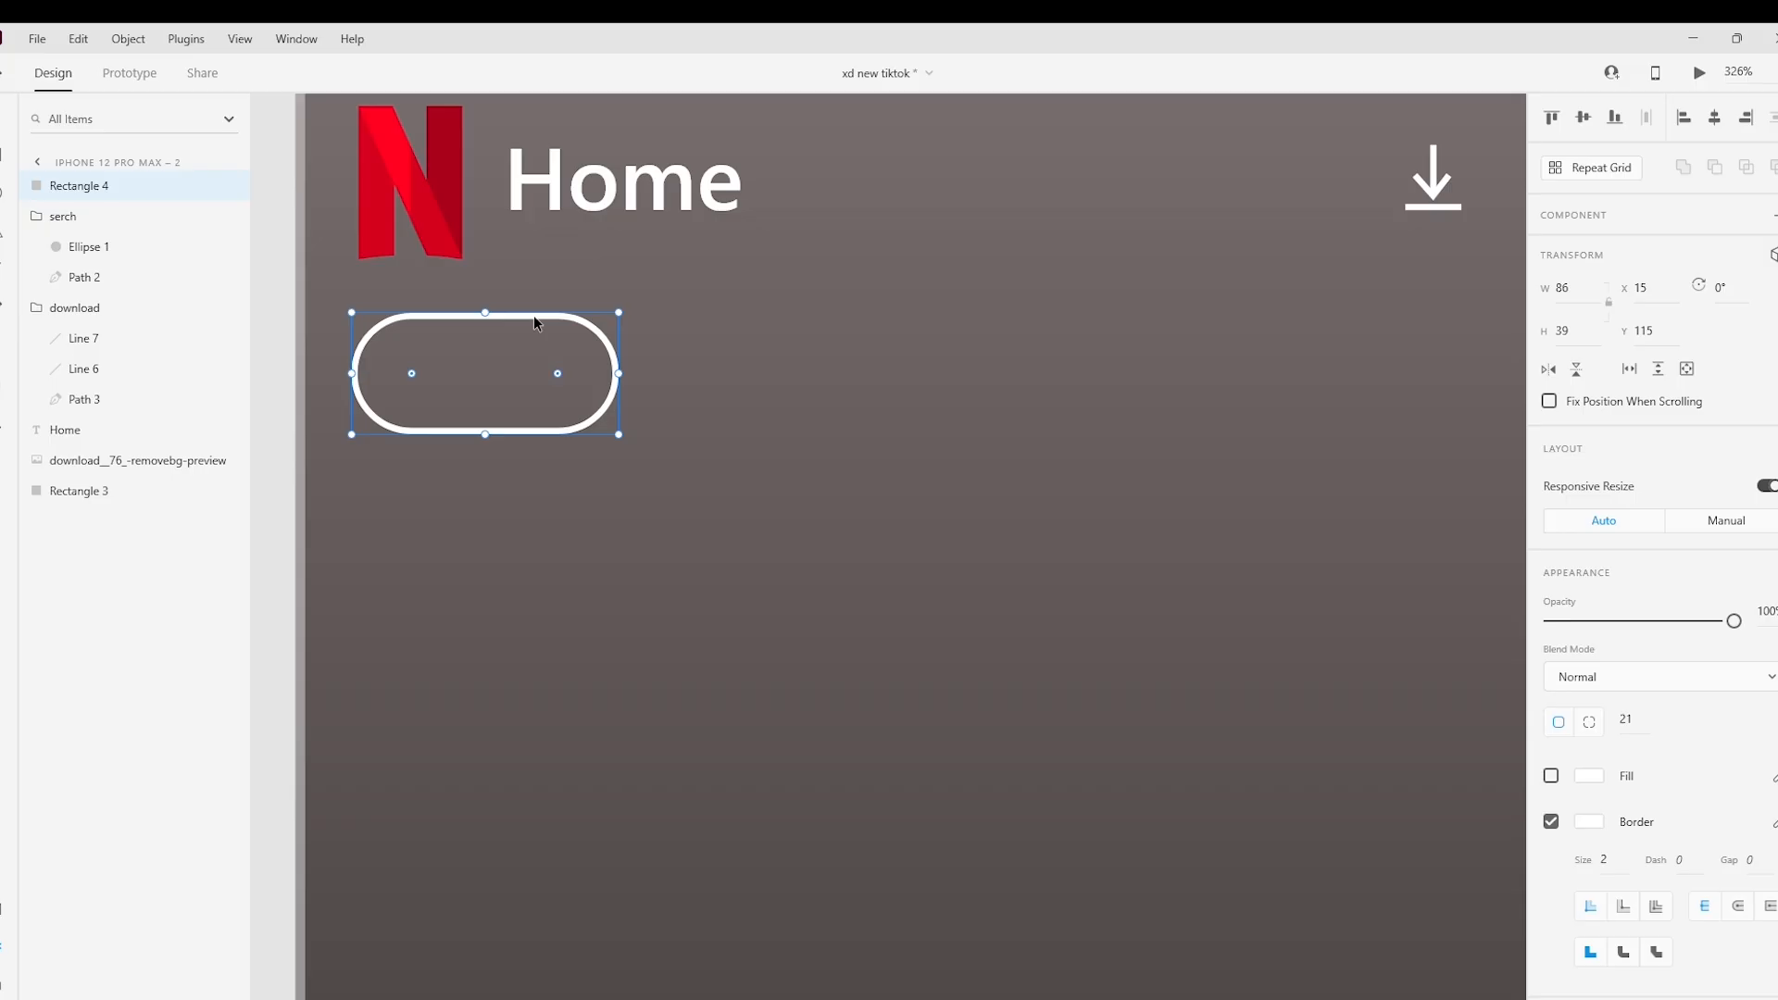
Duplicate the pill outline to its right on the same row and position the copy at X 113.
key(alt)
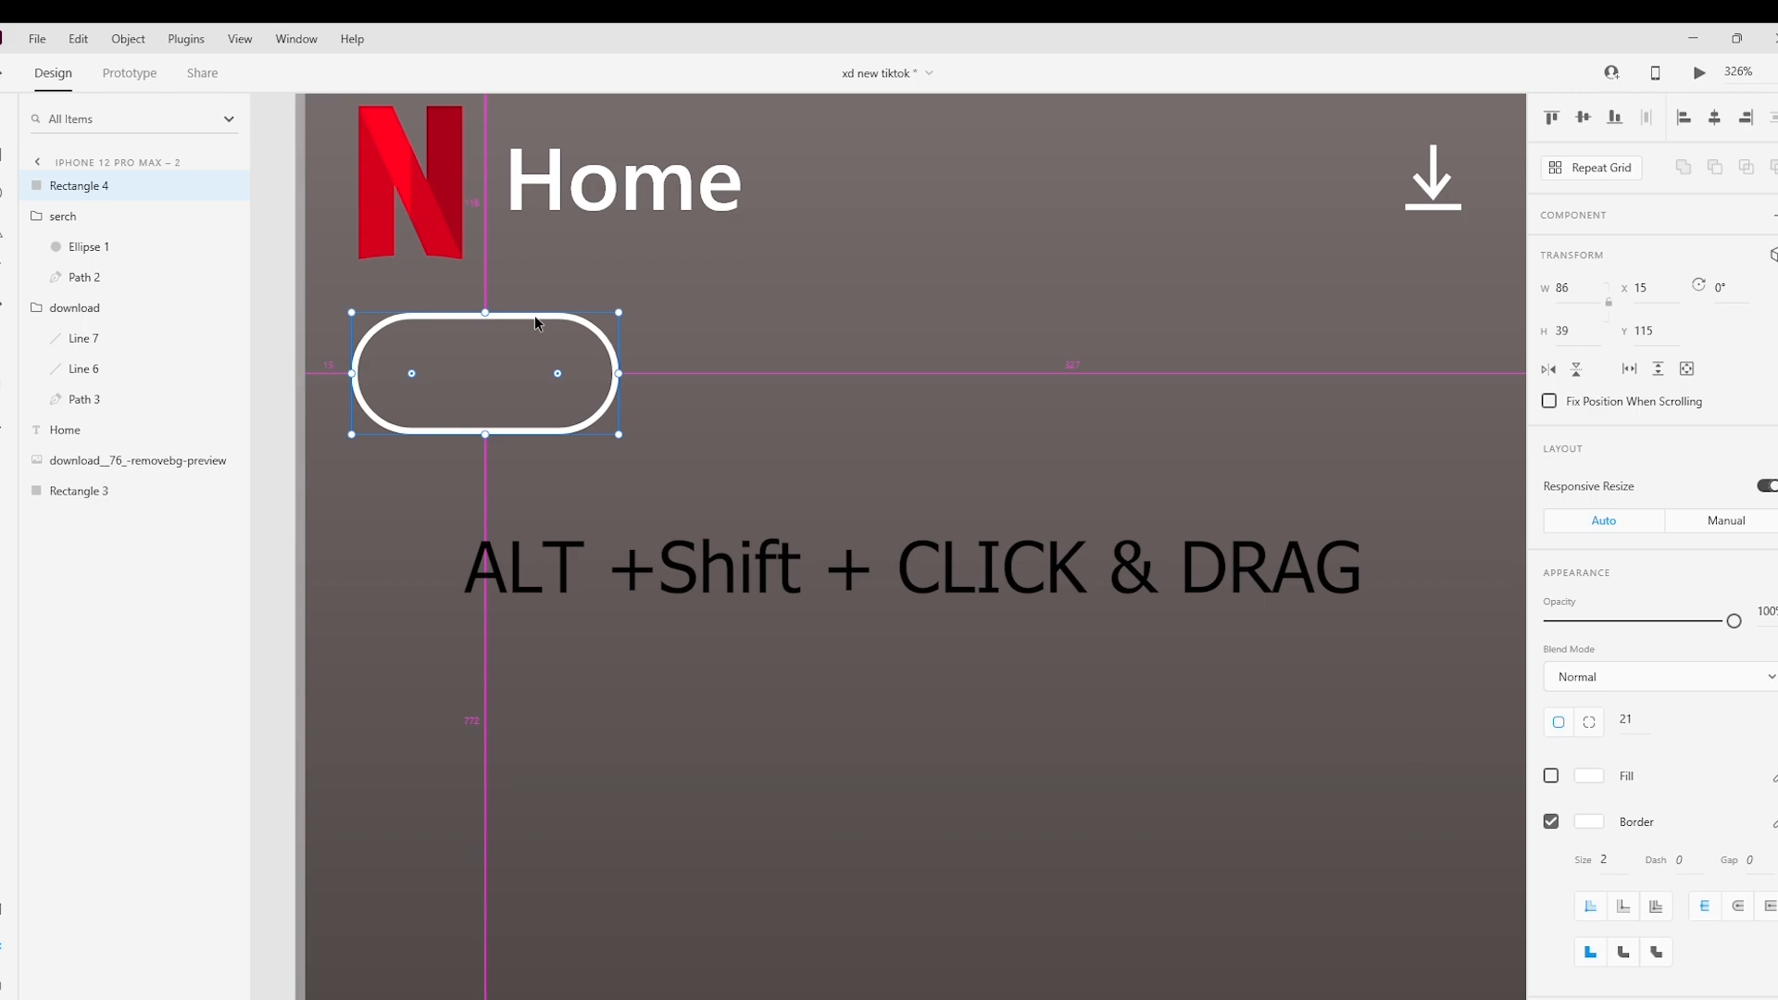
drag(536, 317, 873, 316)
key(ctrl+0)
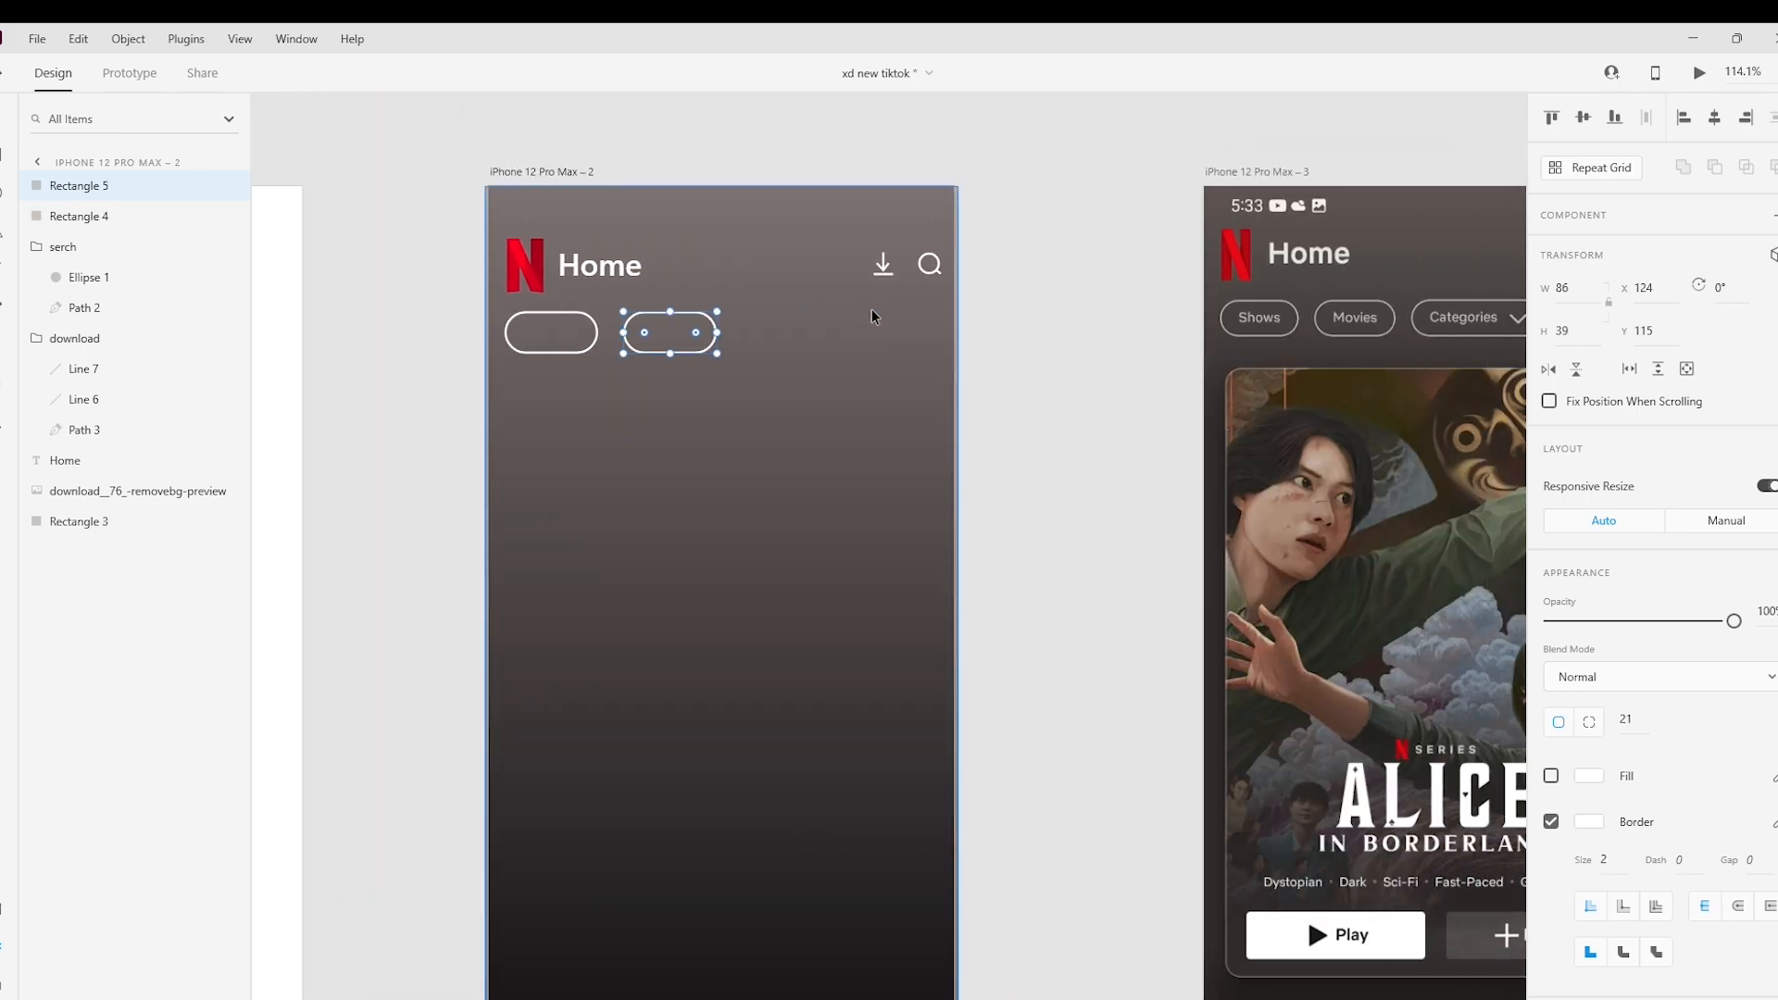
scroll(669, 341, up, 5)
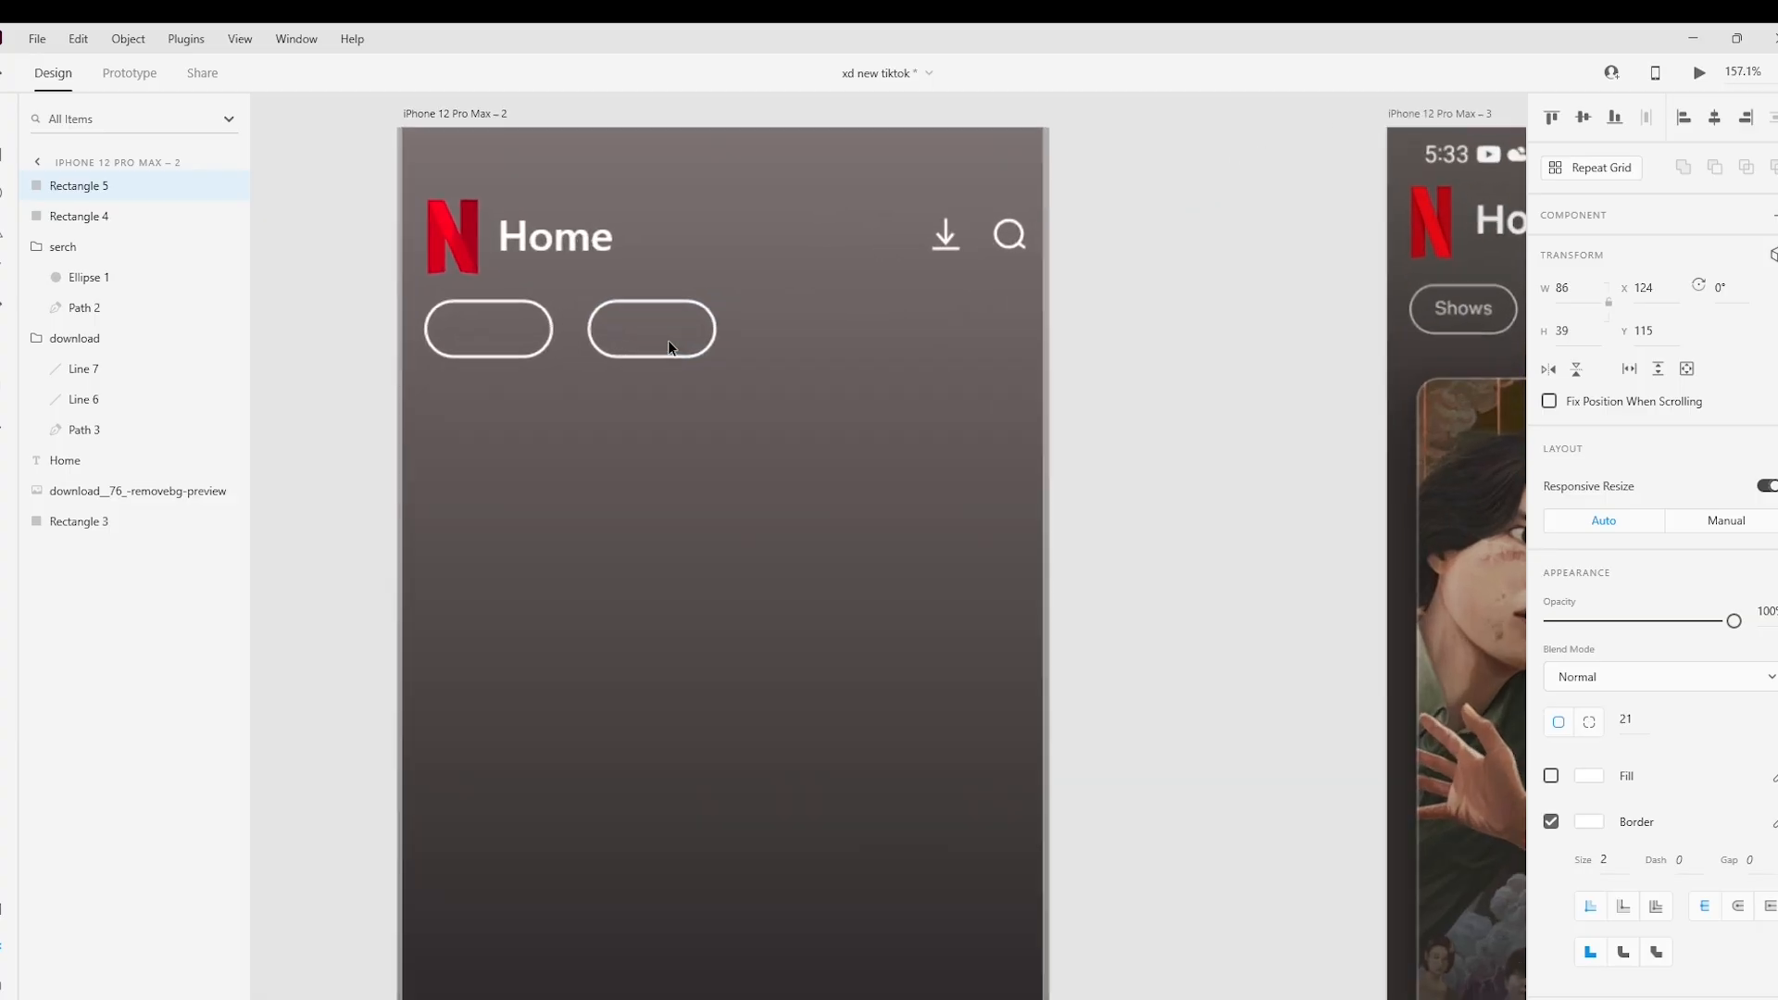
drag(692, 260, 657, 262)
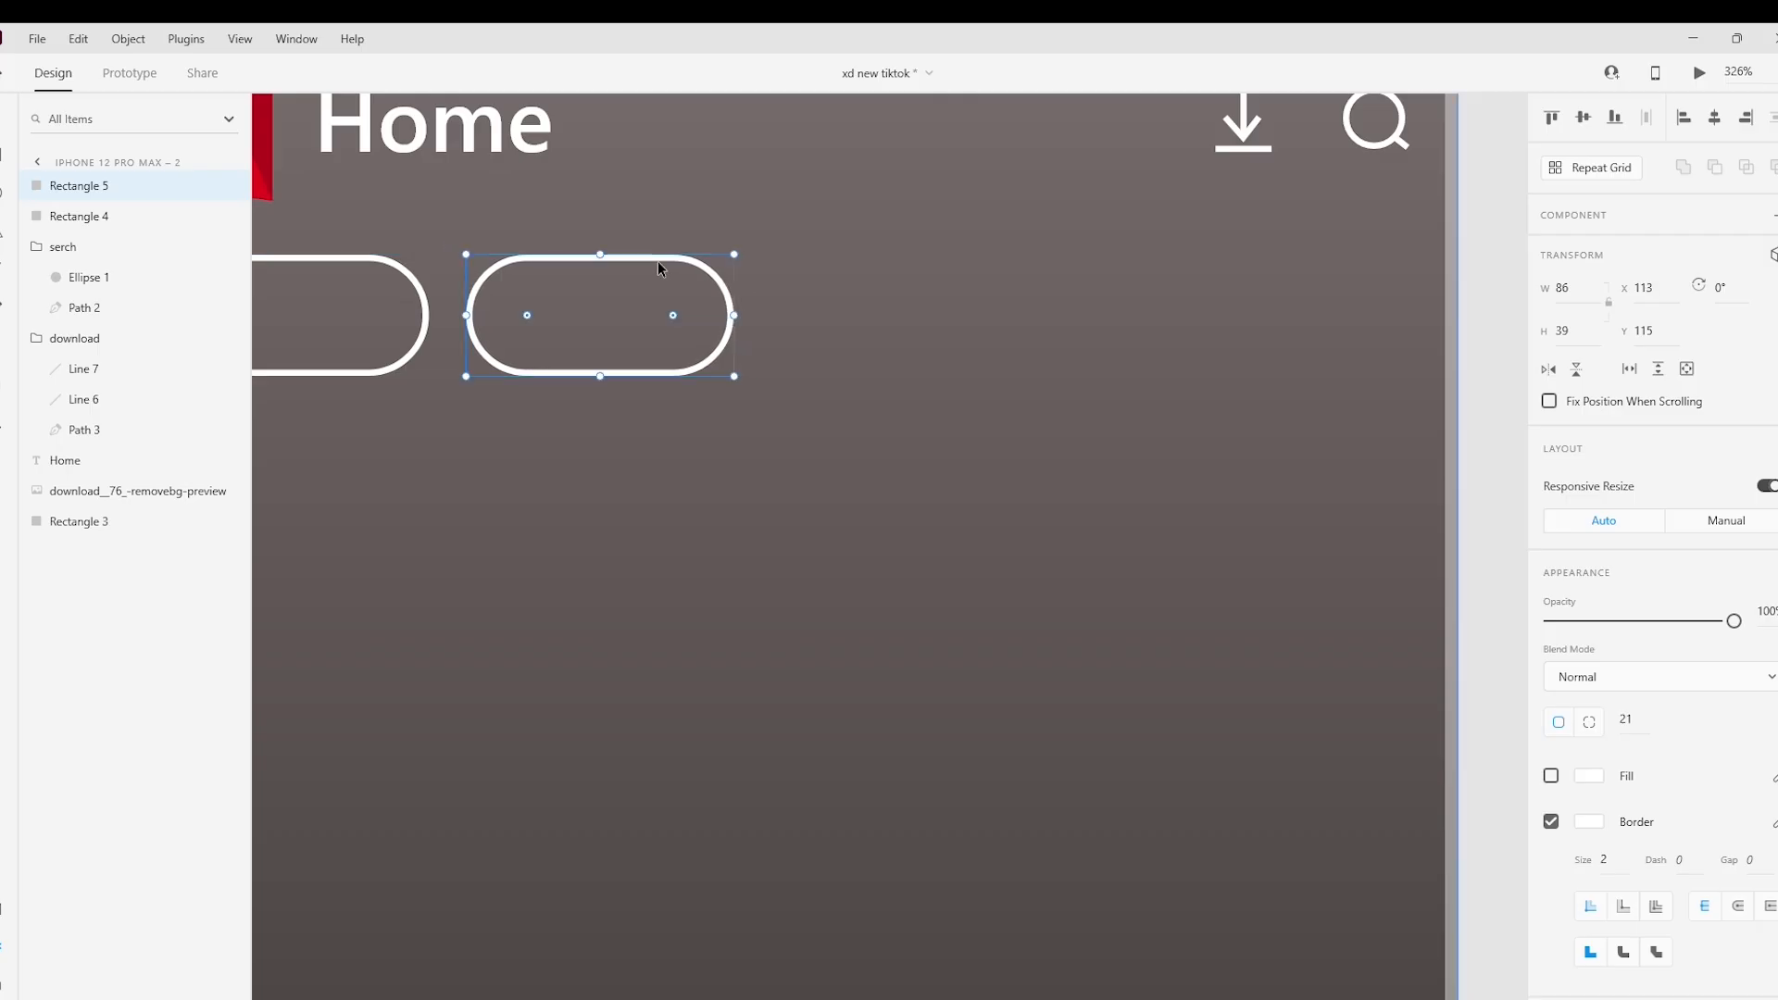
Duplicate the second pill to its right at X 214 and widen the third pill to 127.
scroll(657, 261, down, 3)
scroll(657, 262, right, 2)
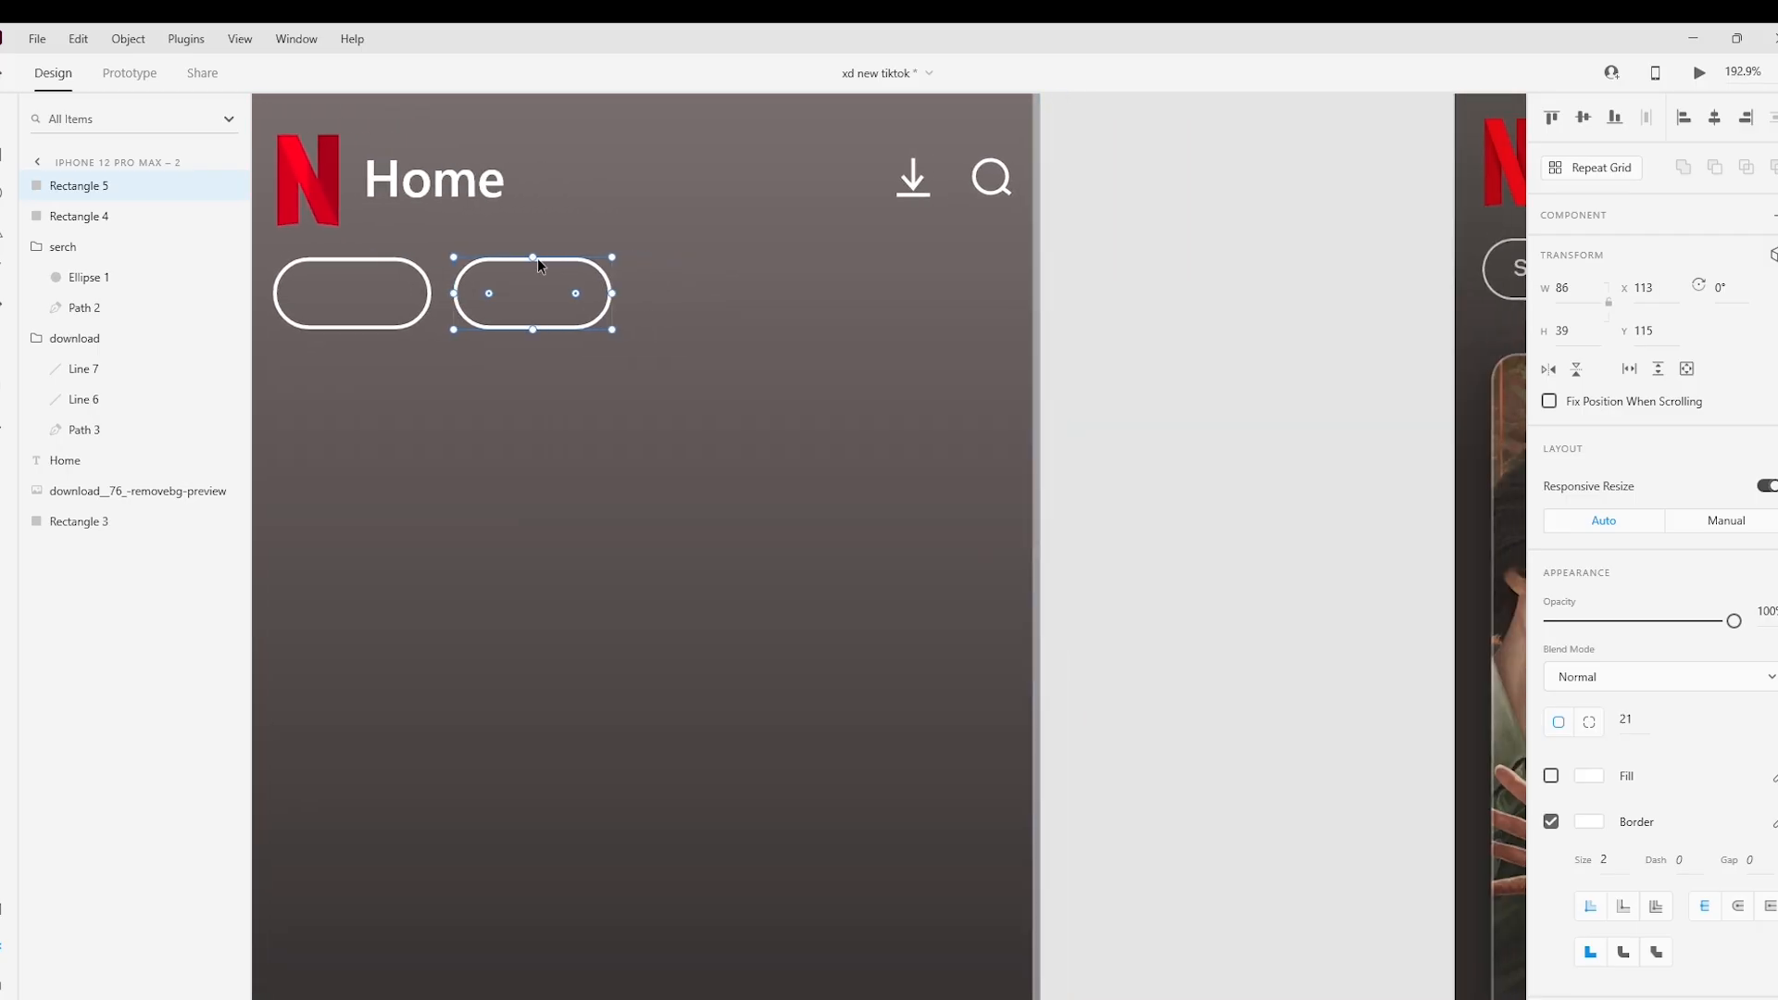
drag(546, 266, 732, 270)
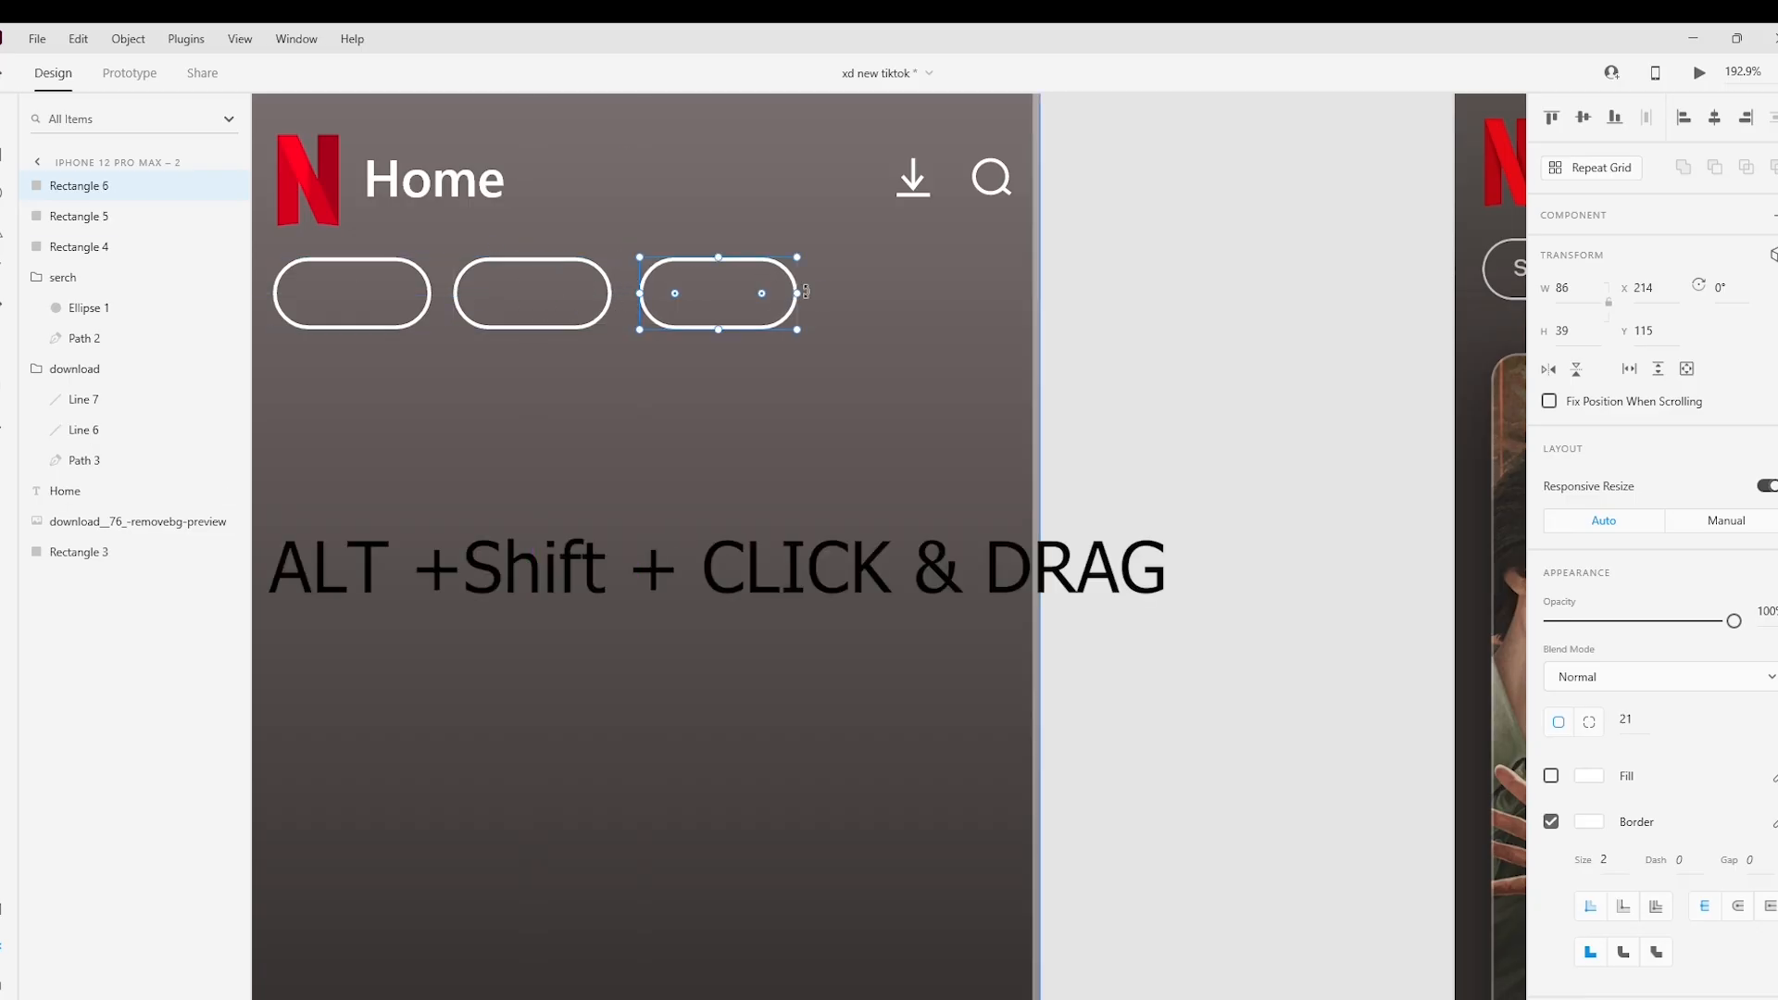
drag(800, 292, 908, 290)
scroll(909, 290, down, 5)
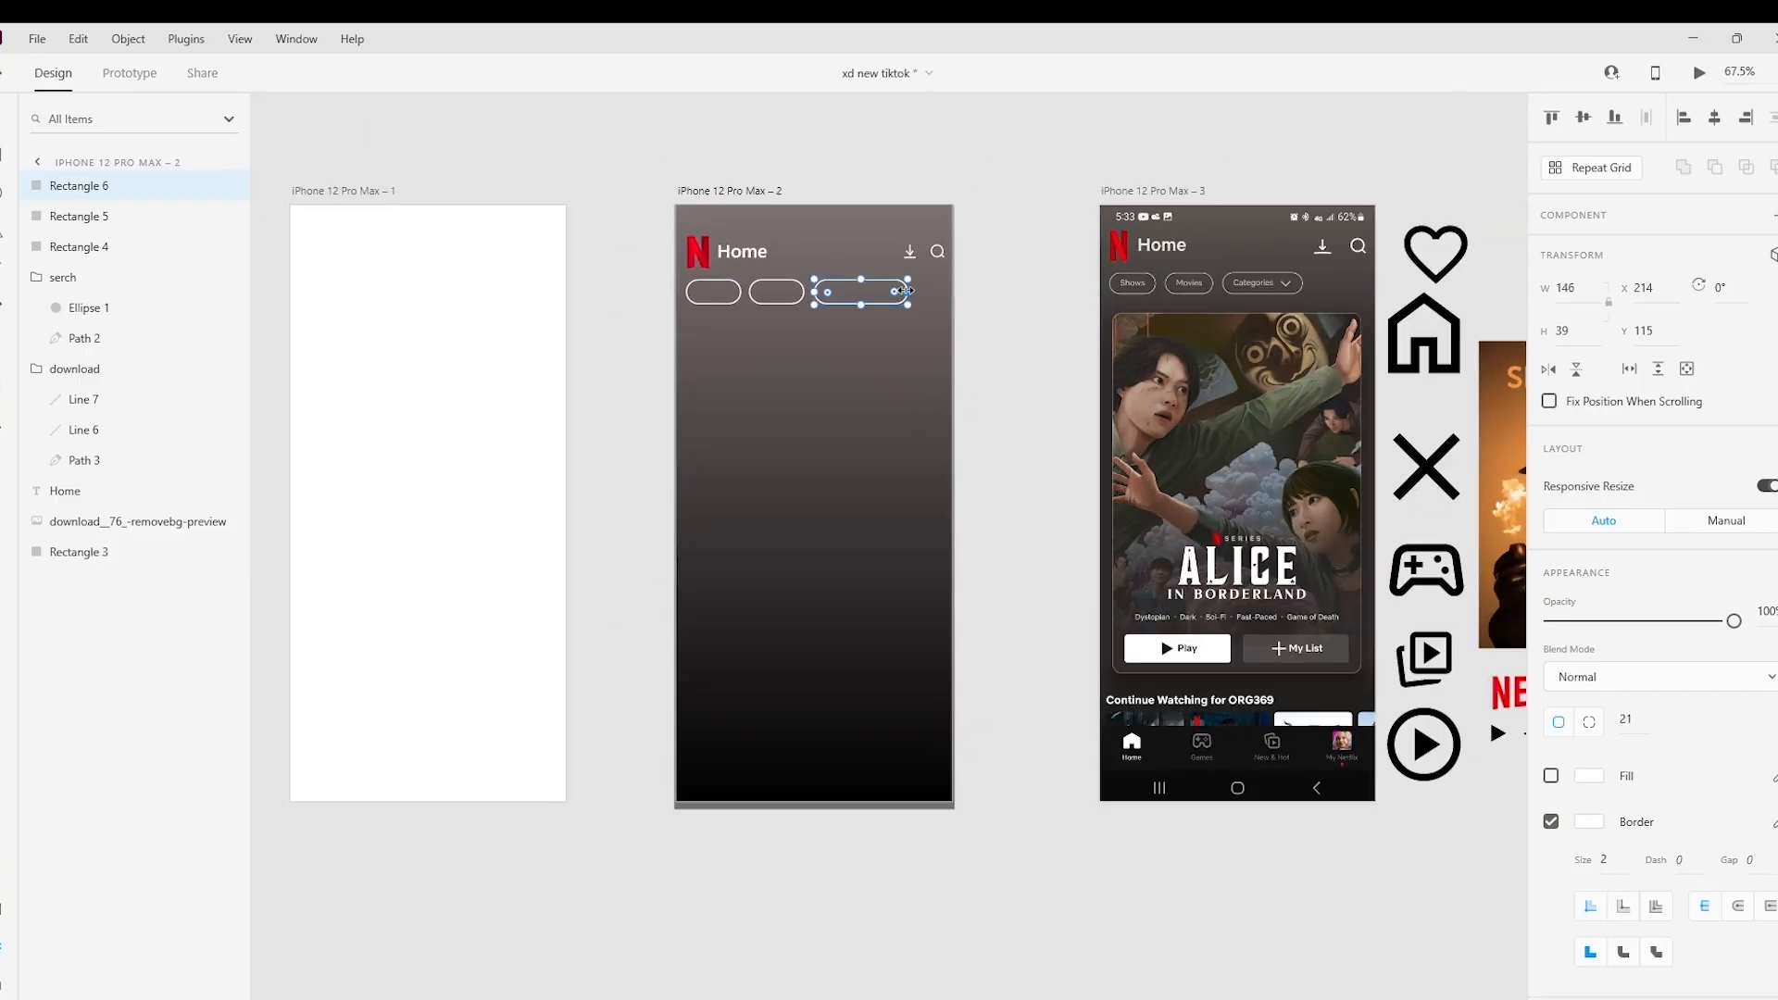
drag(906, 290, 896, 291)
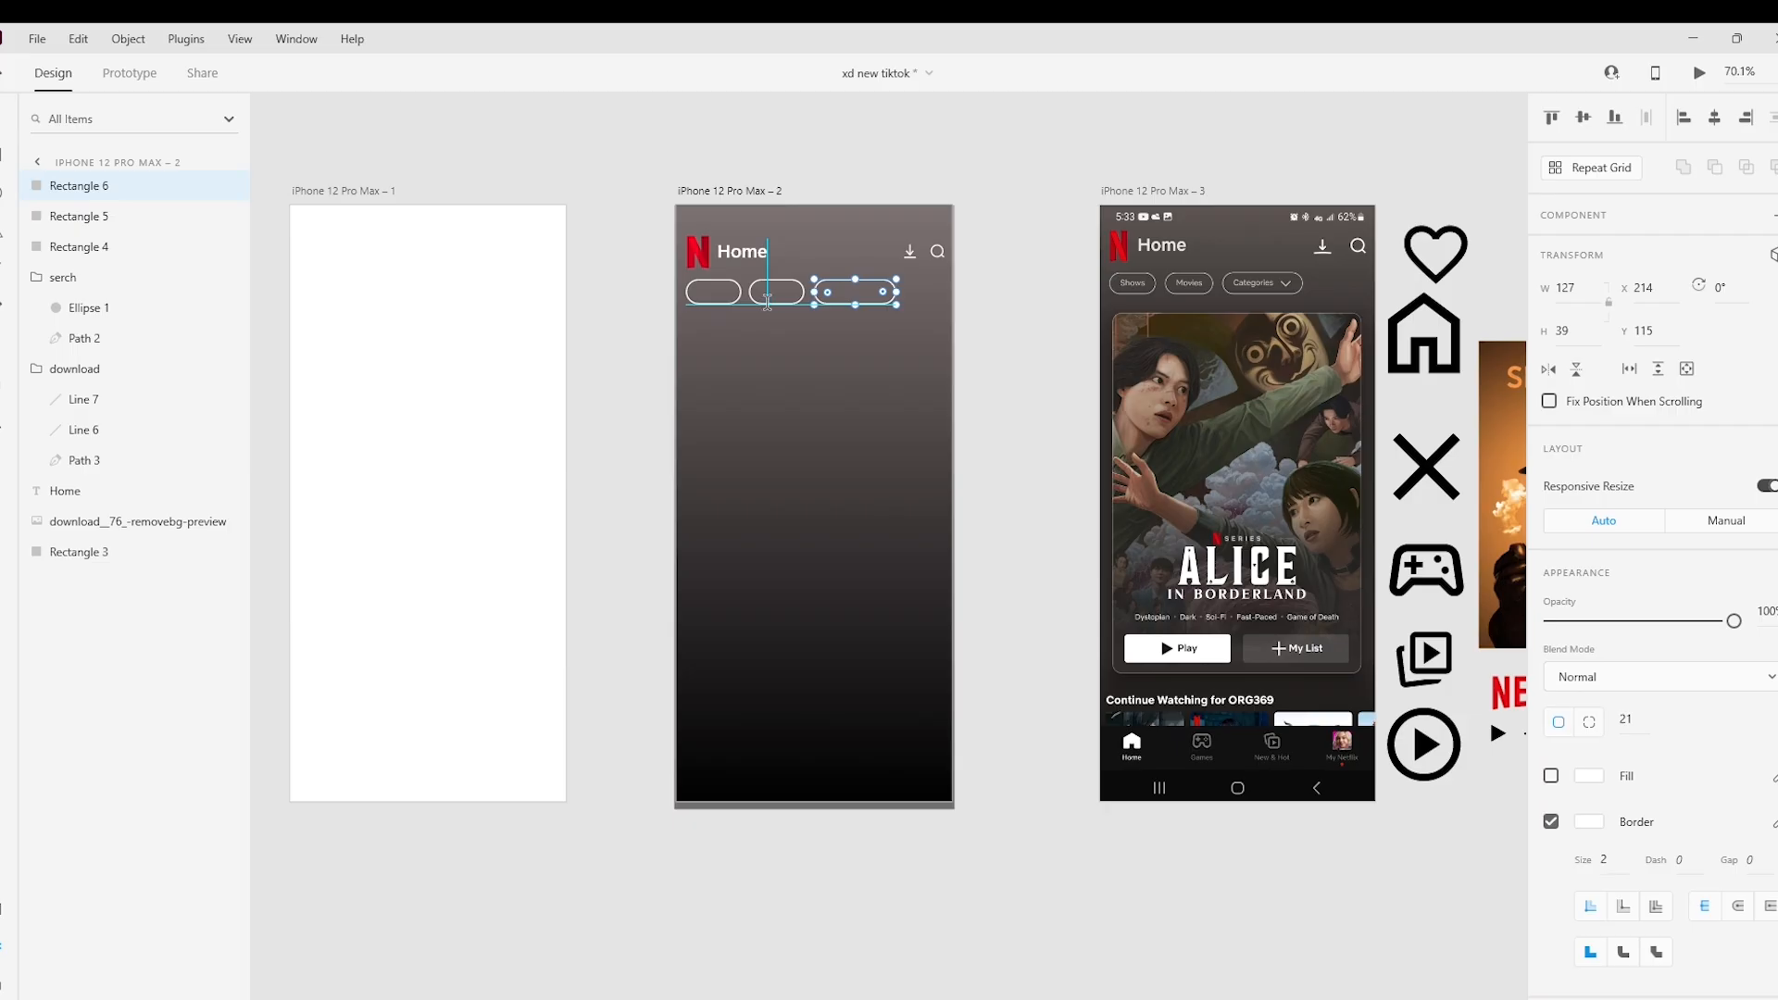
Add the text "Show" inside the first pill outline.
scroll(767, 301, up, 10)
scroll(580, 269, left, 5)
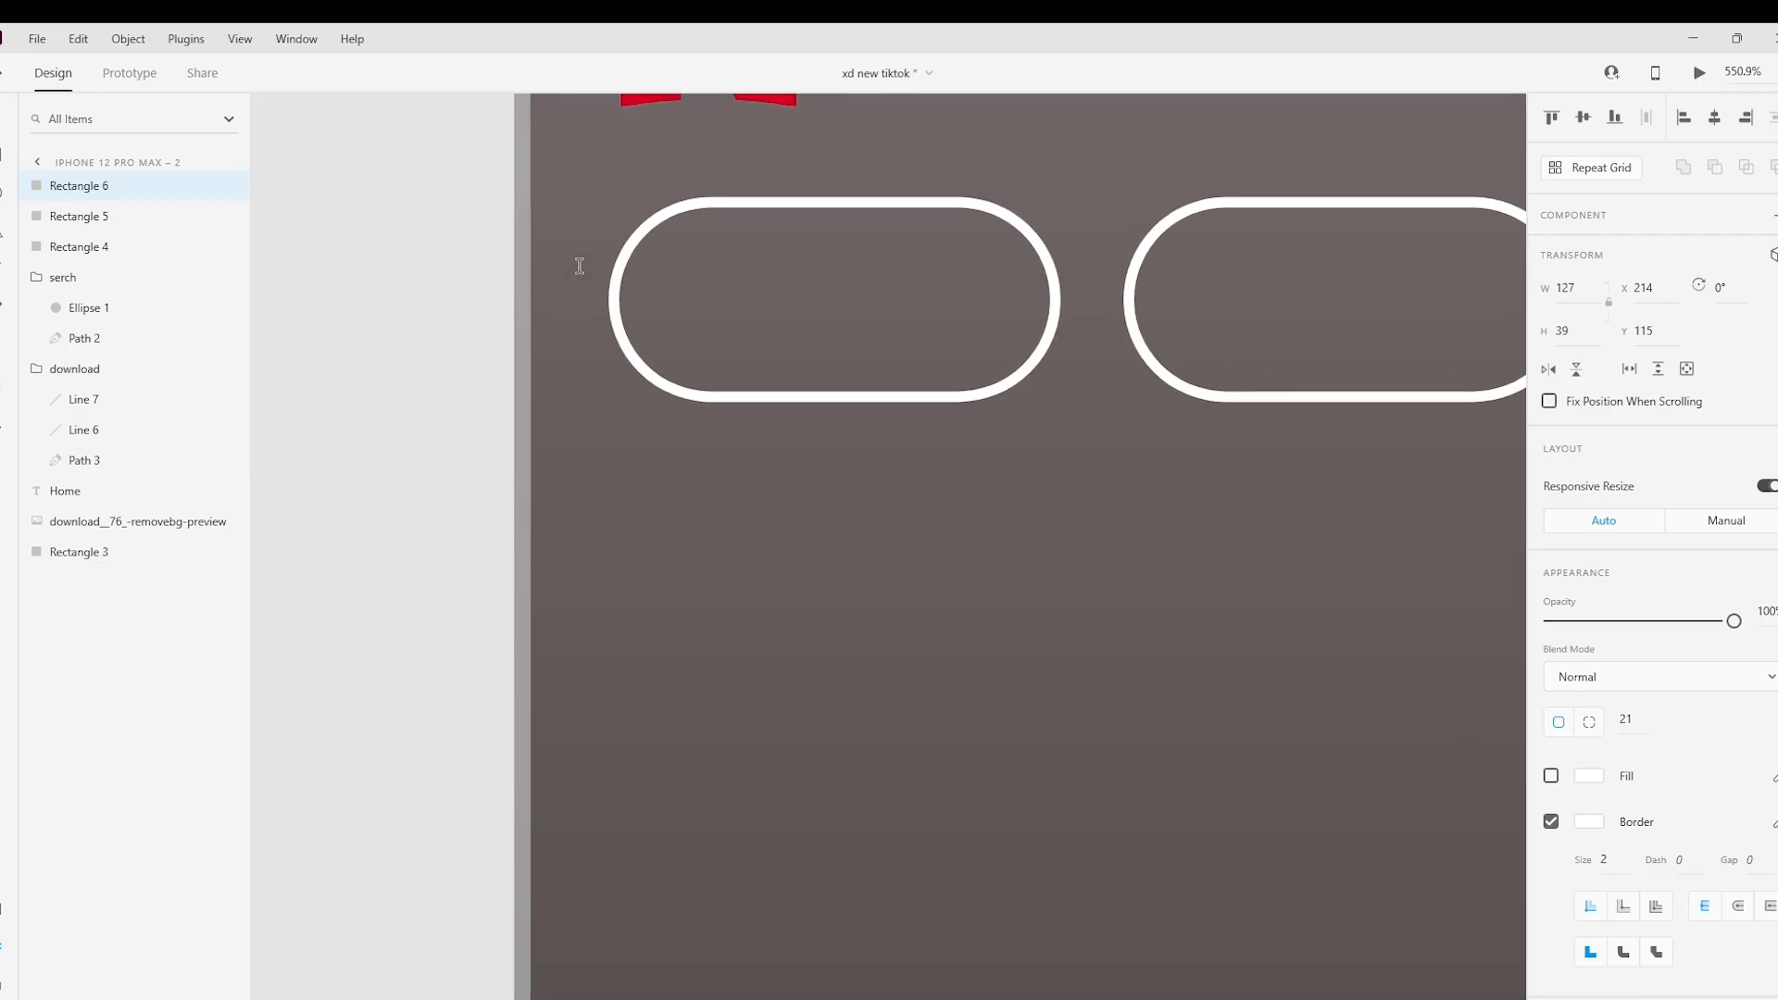
click(689, 313)
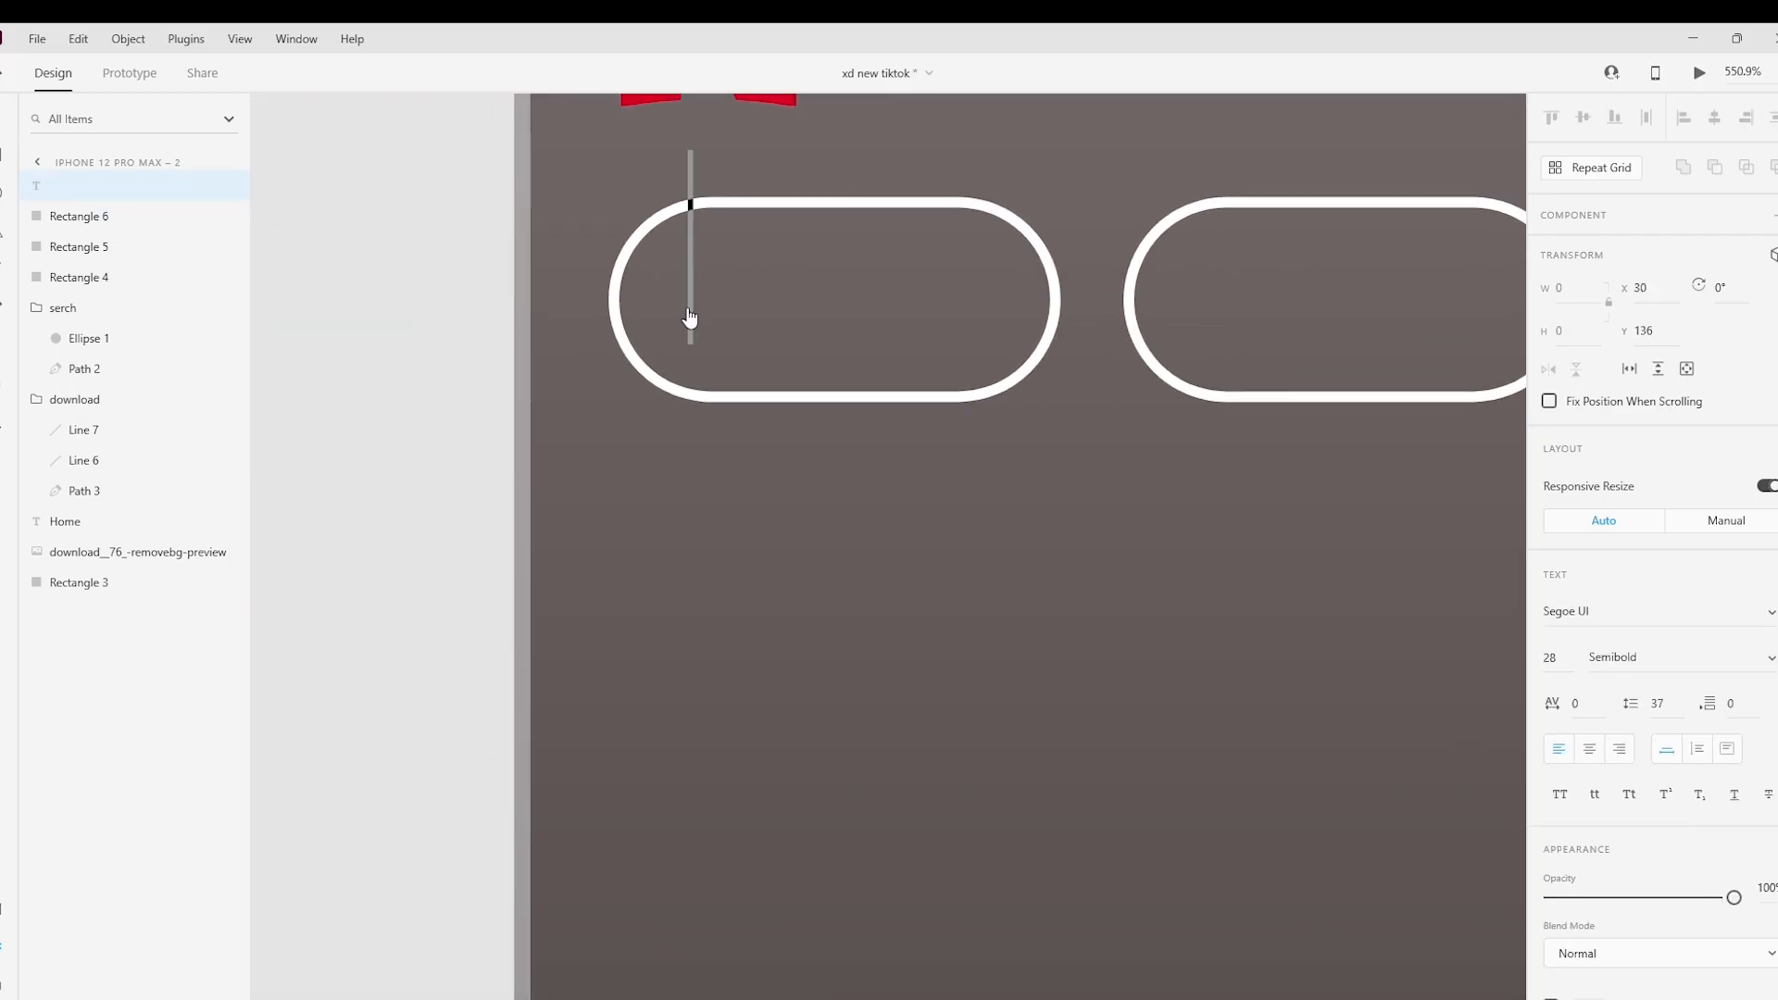
text(Show)
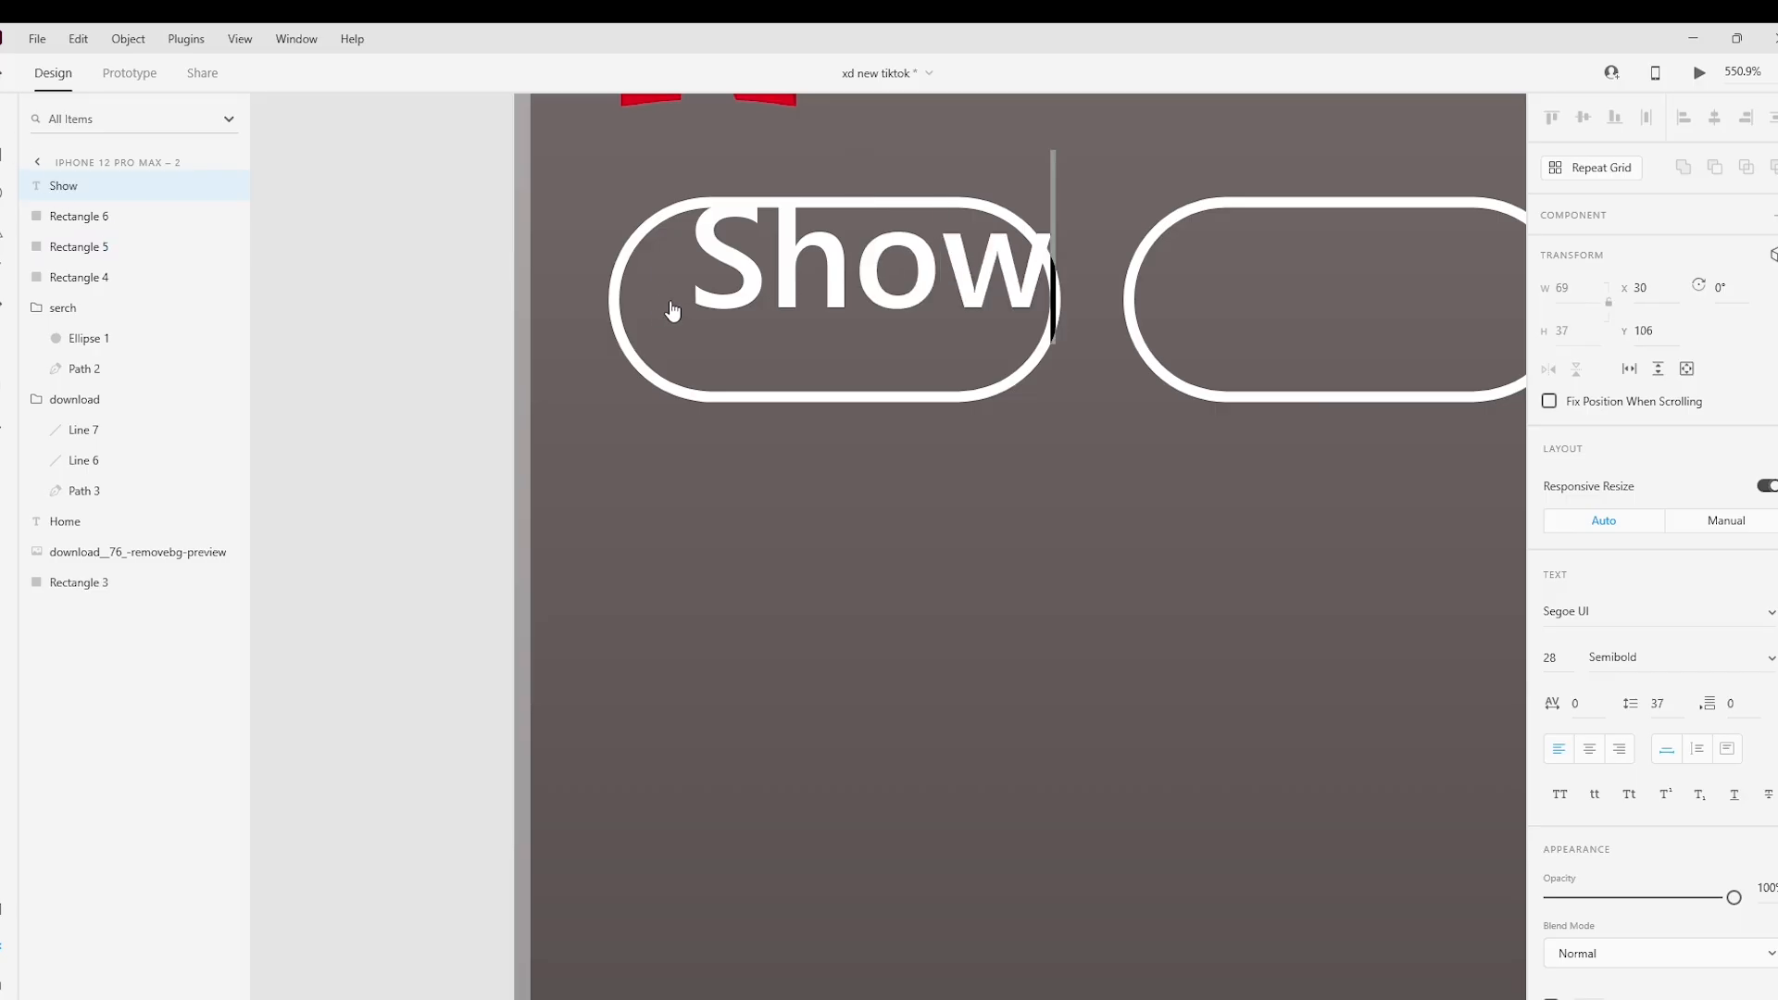
Reduce the Show label's font size to 15.
double_click(861, 269)
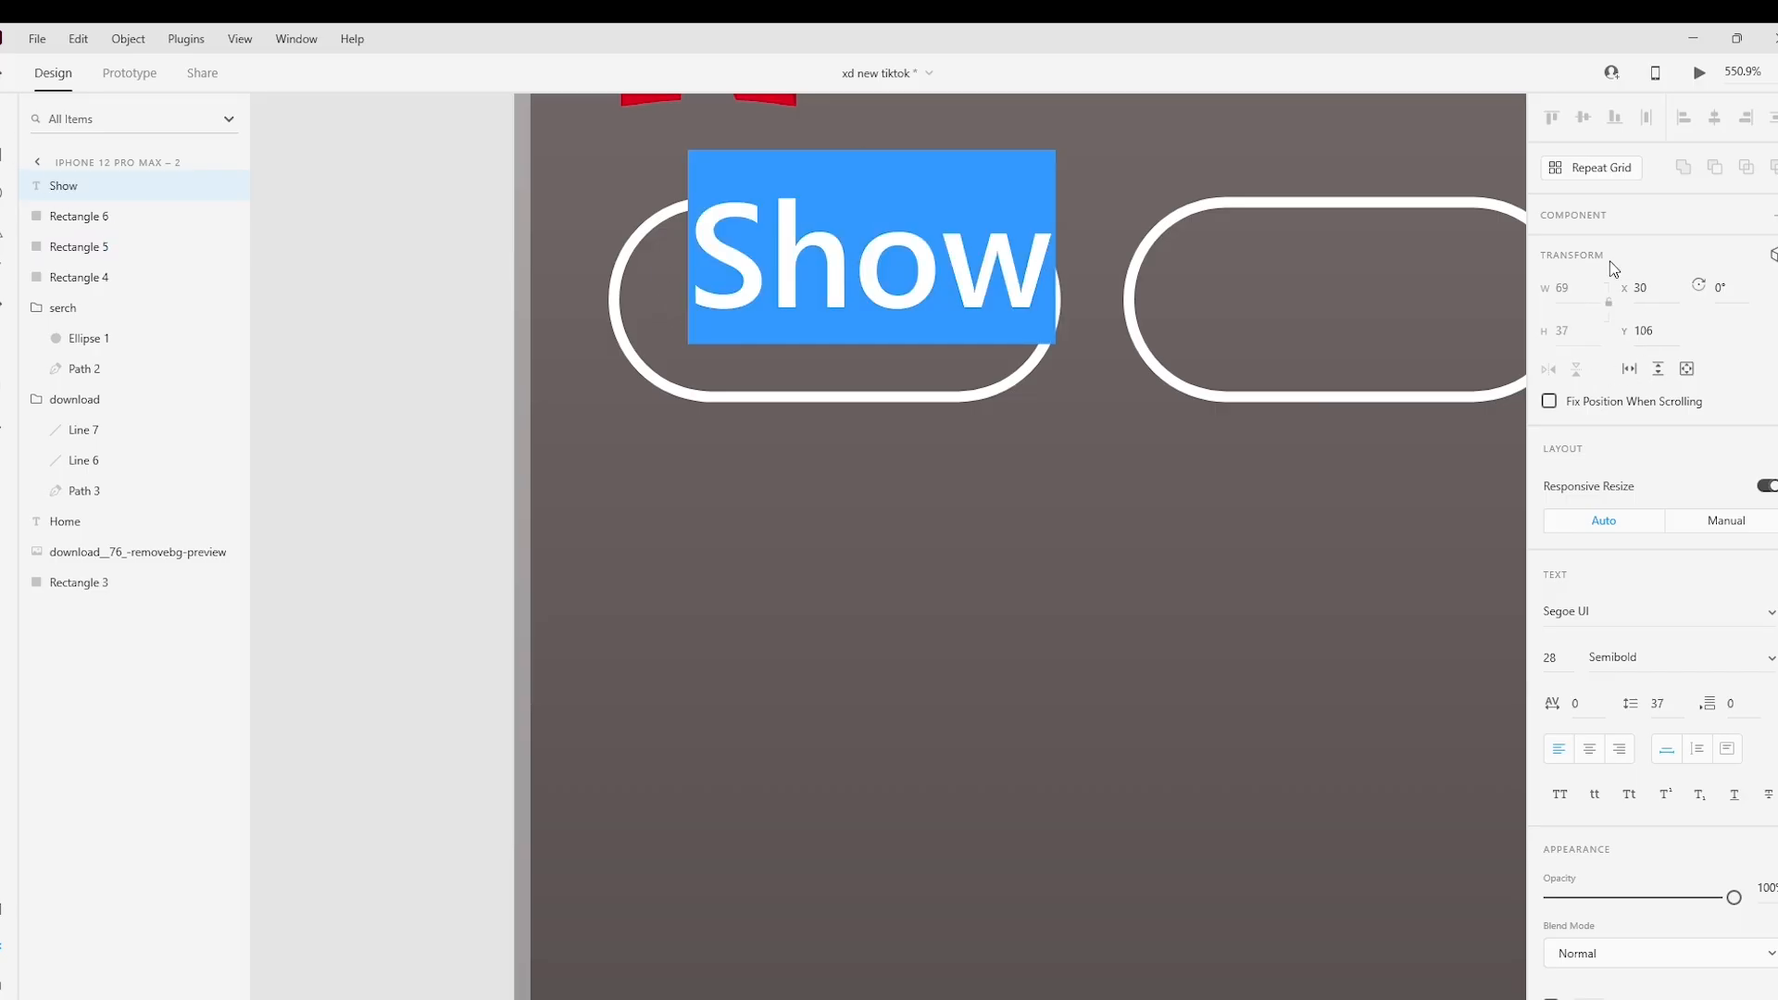
scroll(1694, 620, down, 5)
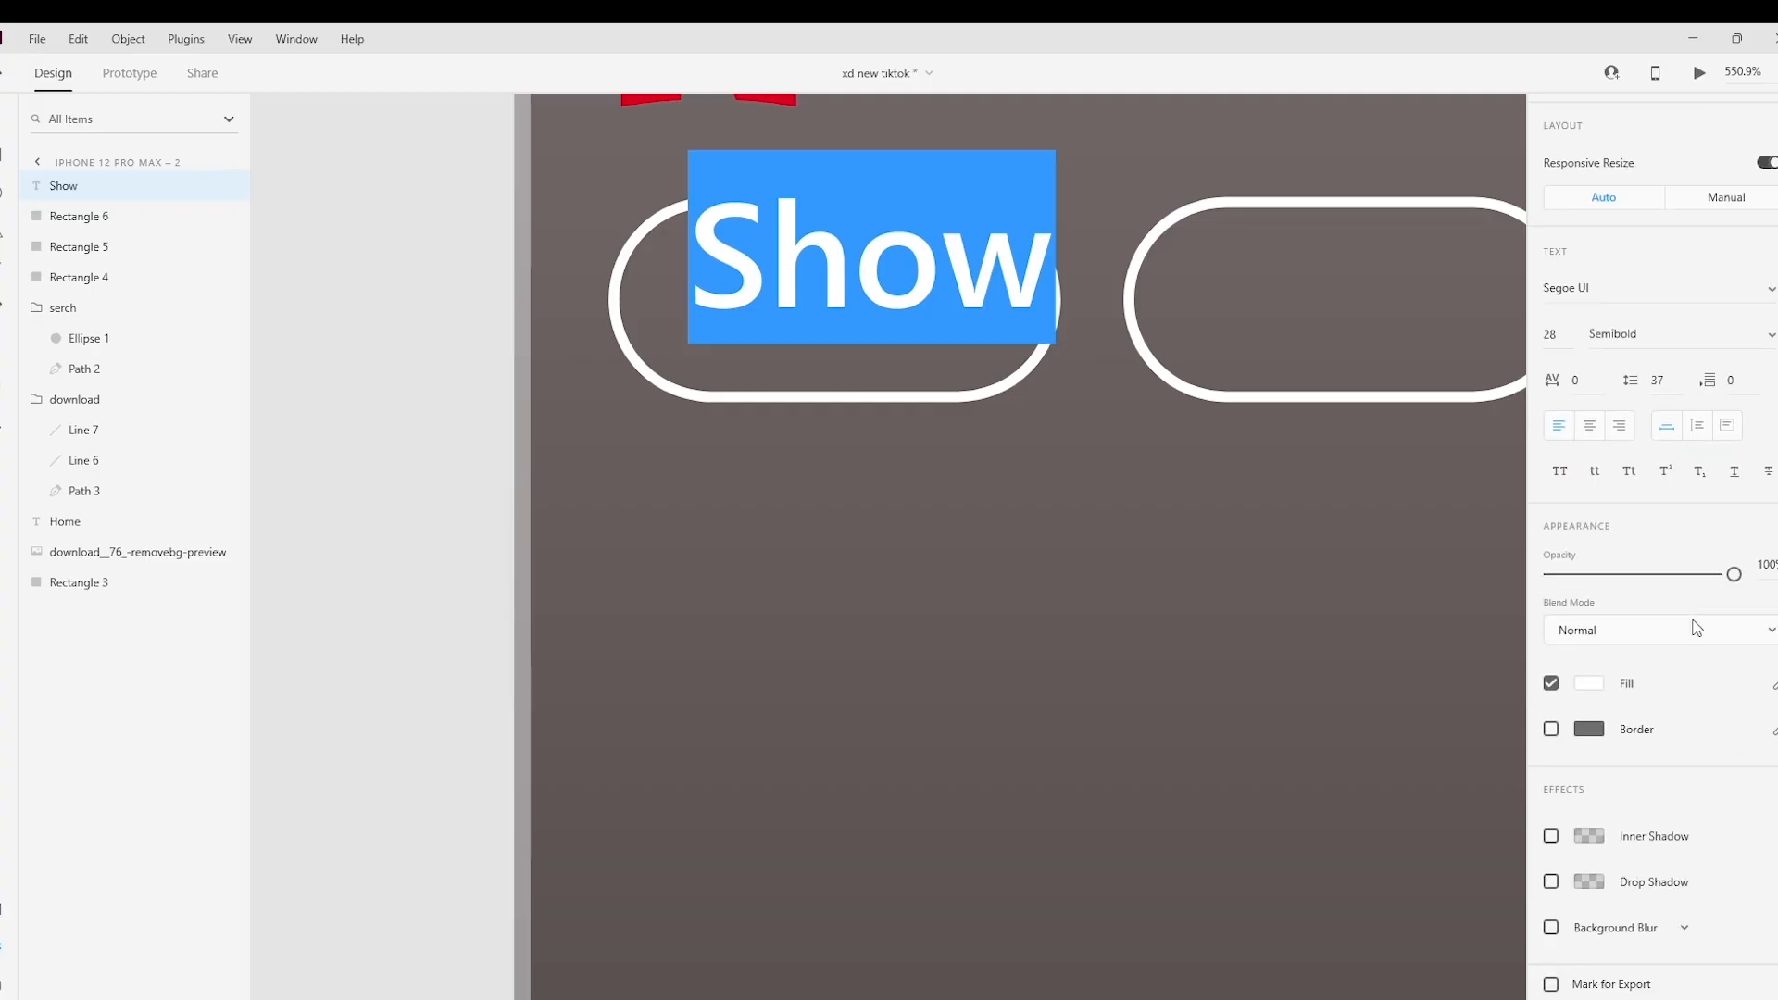
click(1558, 334)
double_click(1552, 335)
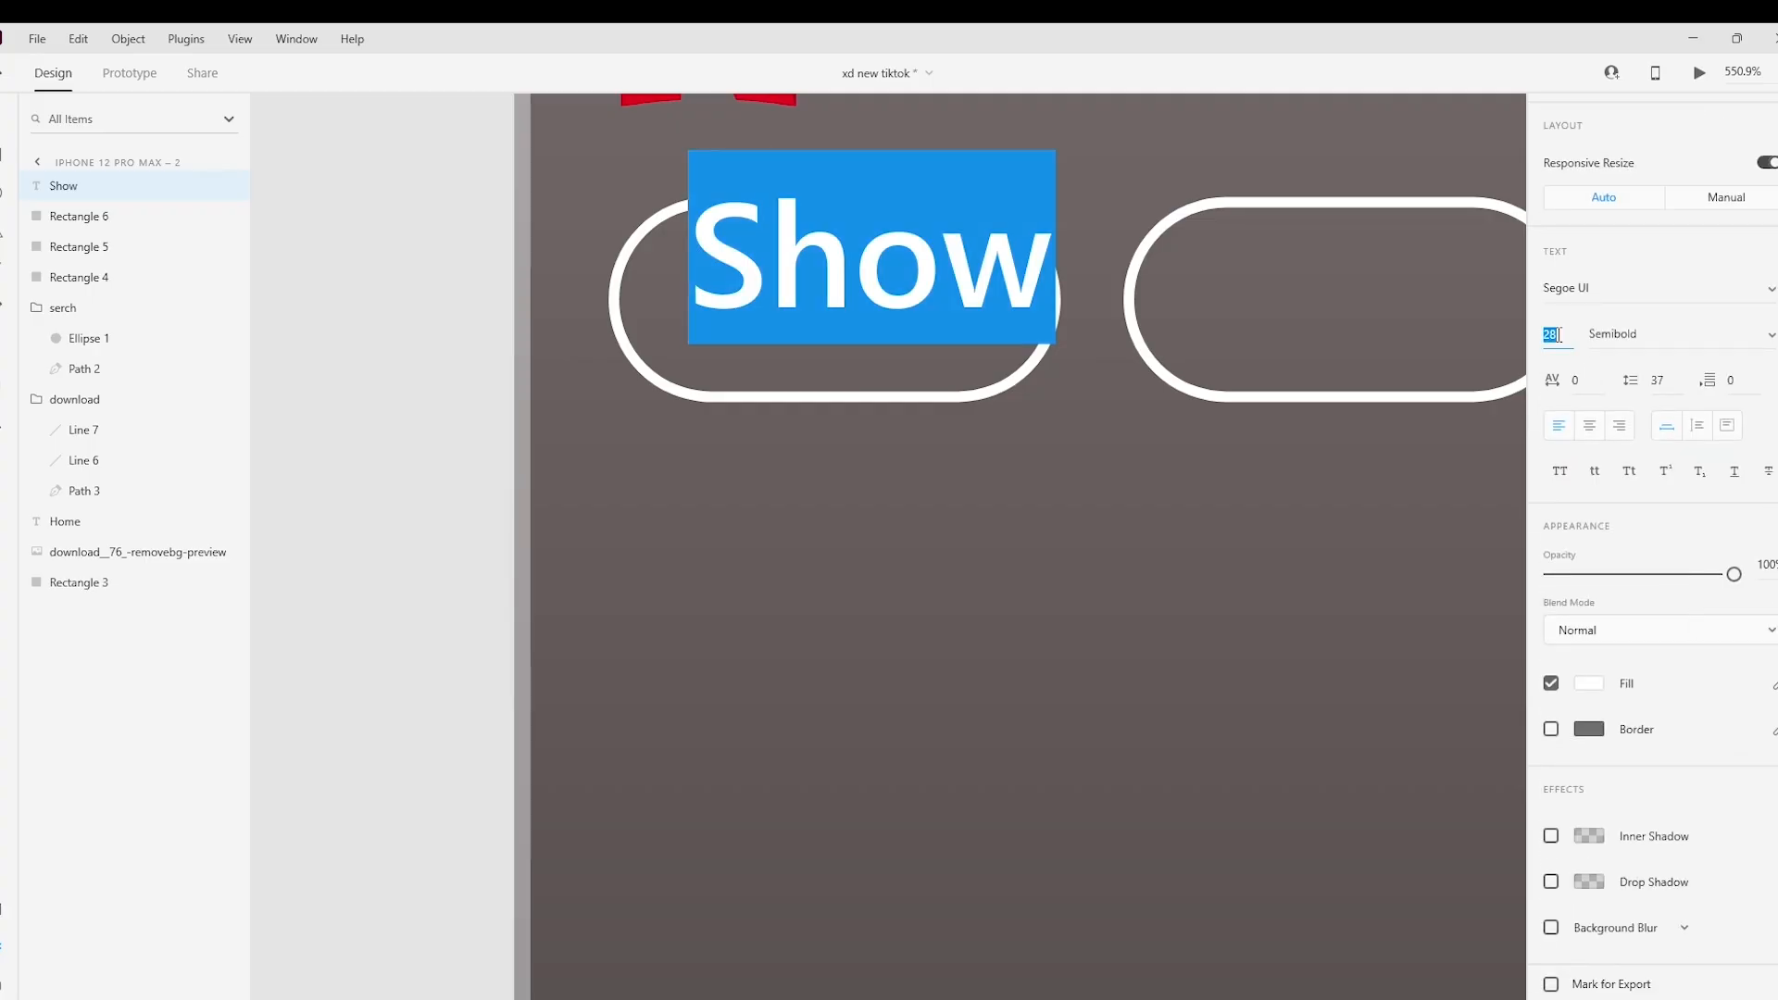
text(15)
key(Return)
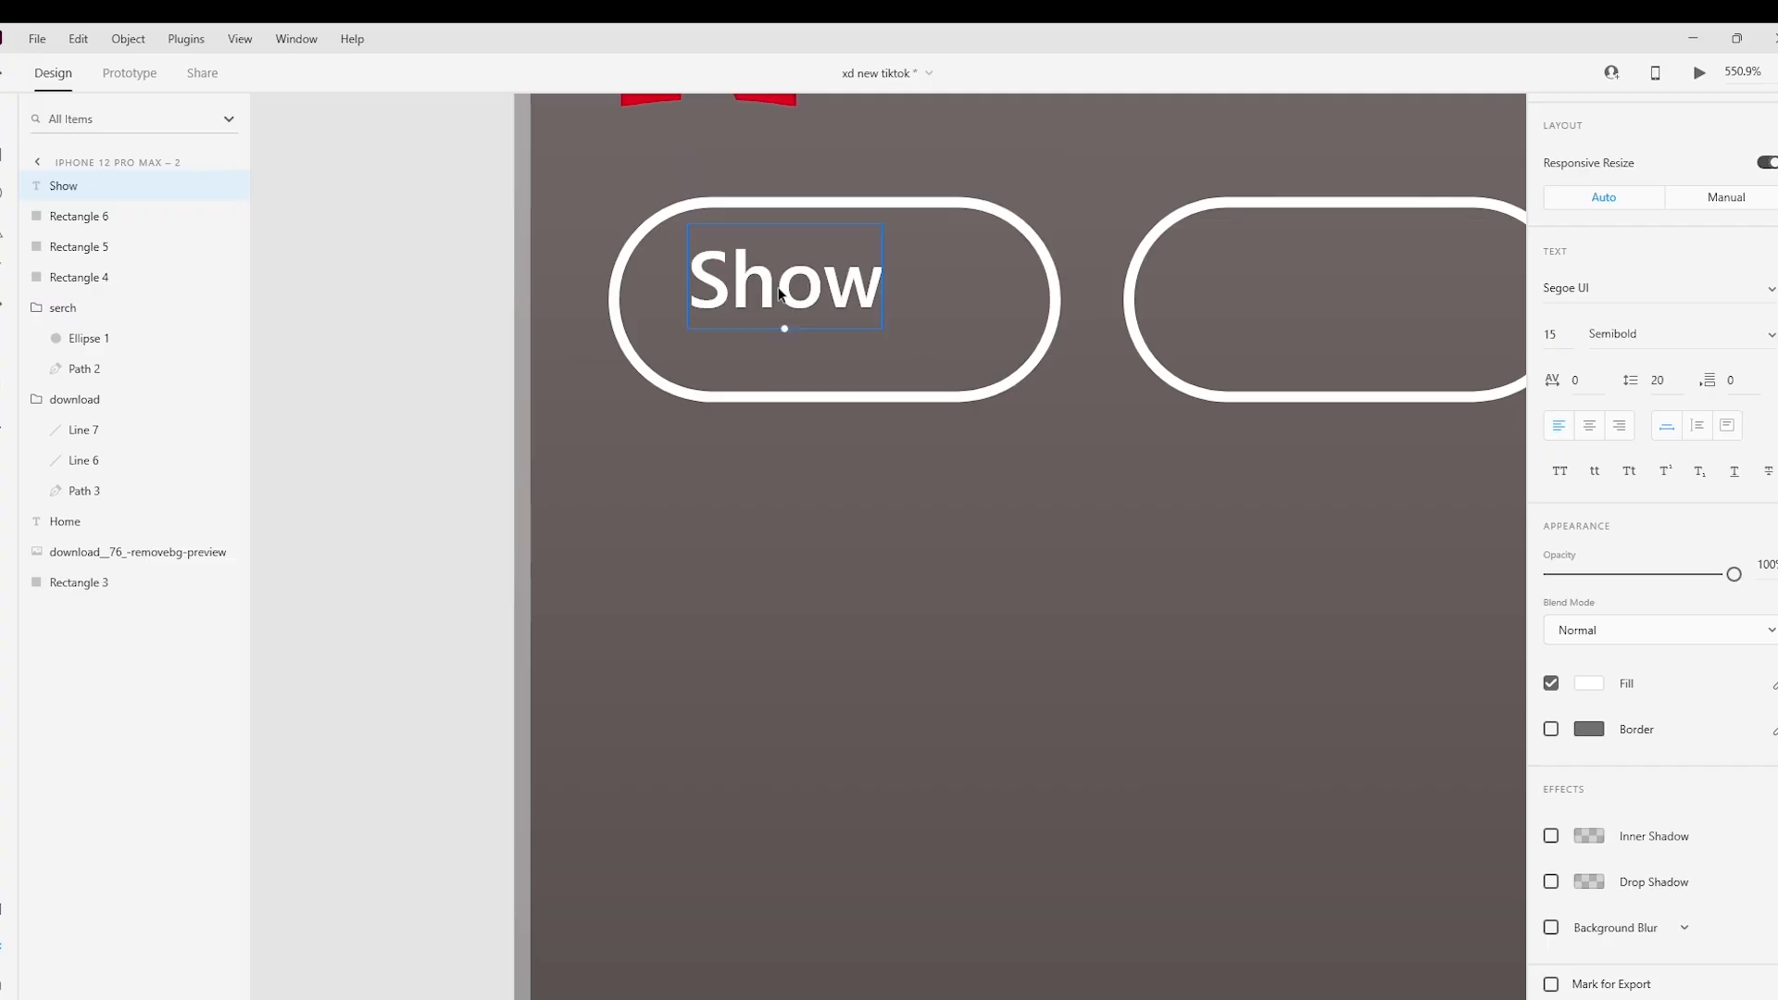
Center the Show label inside the first pill and change its text to "Shows".
drag(772, 290, 811, 299)
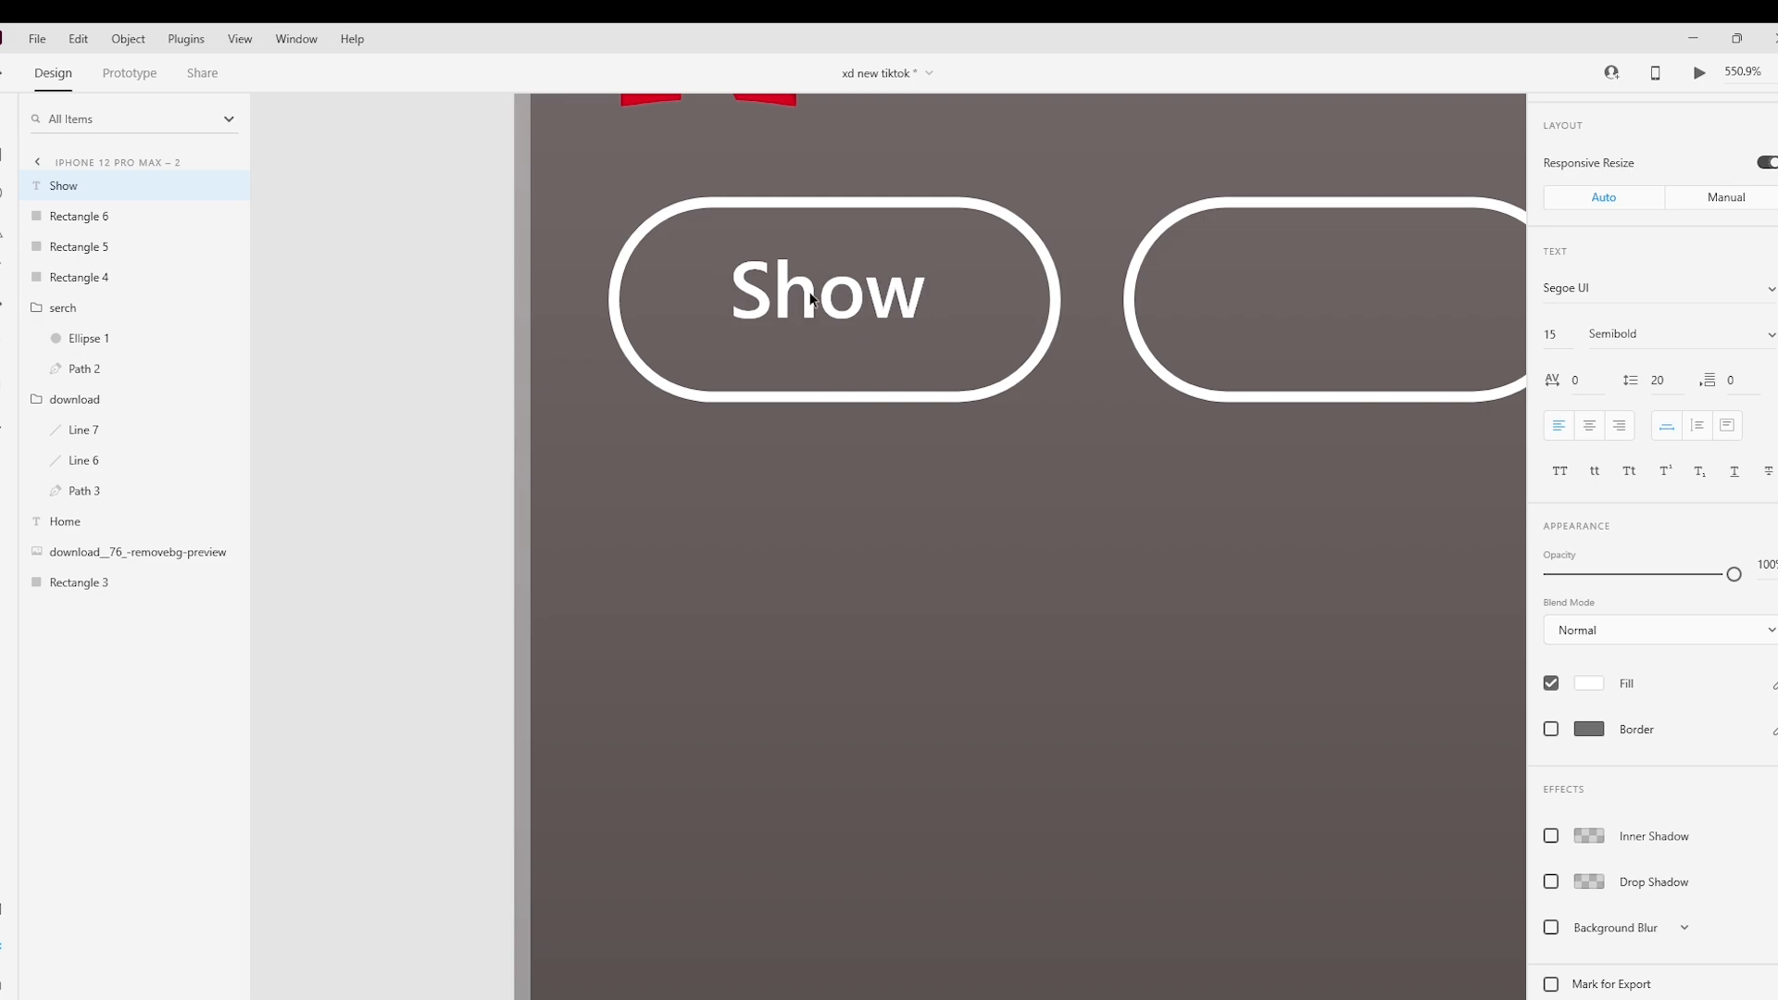
scroll(811, 301, down, 8)
scroll(811, 301, right, 3)
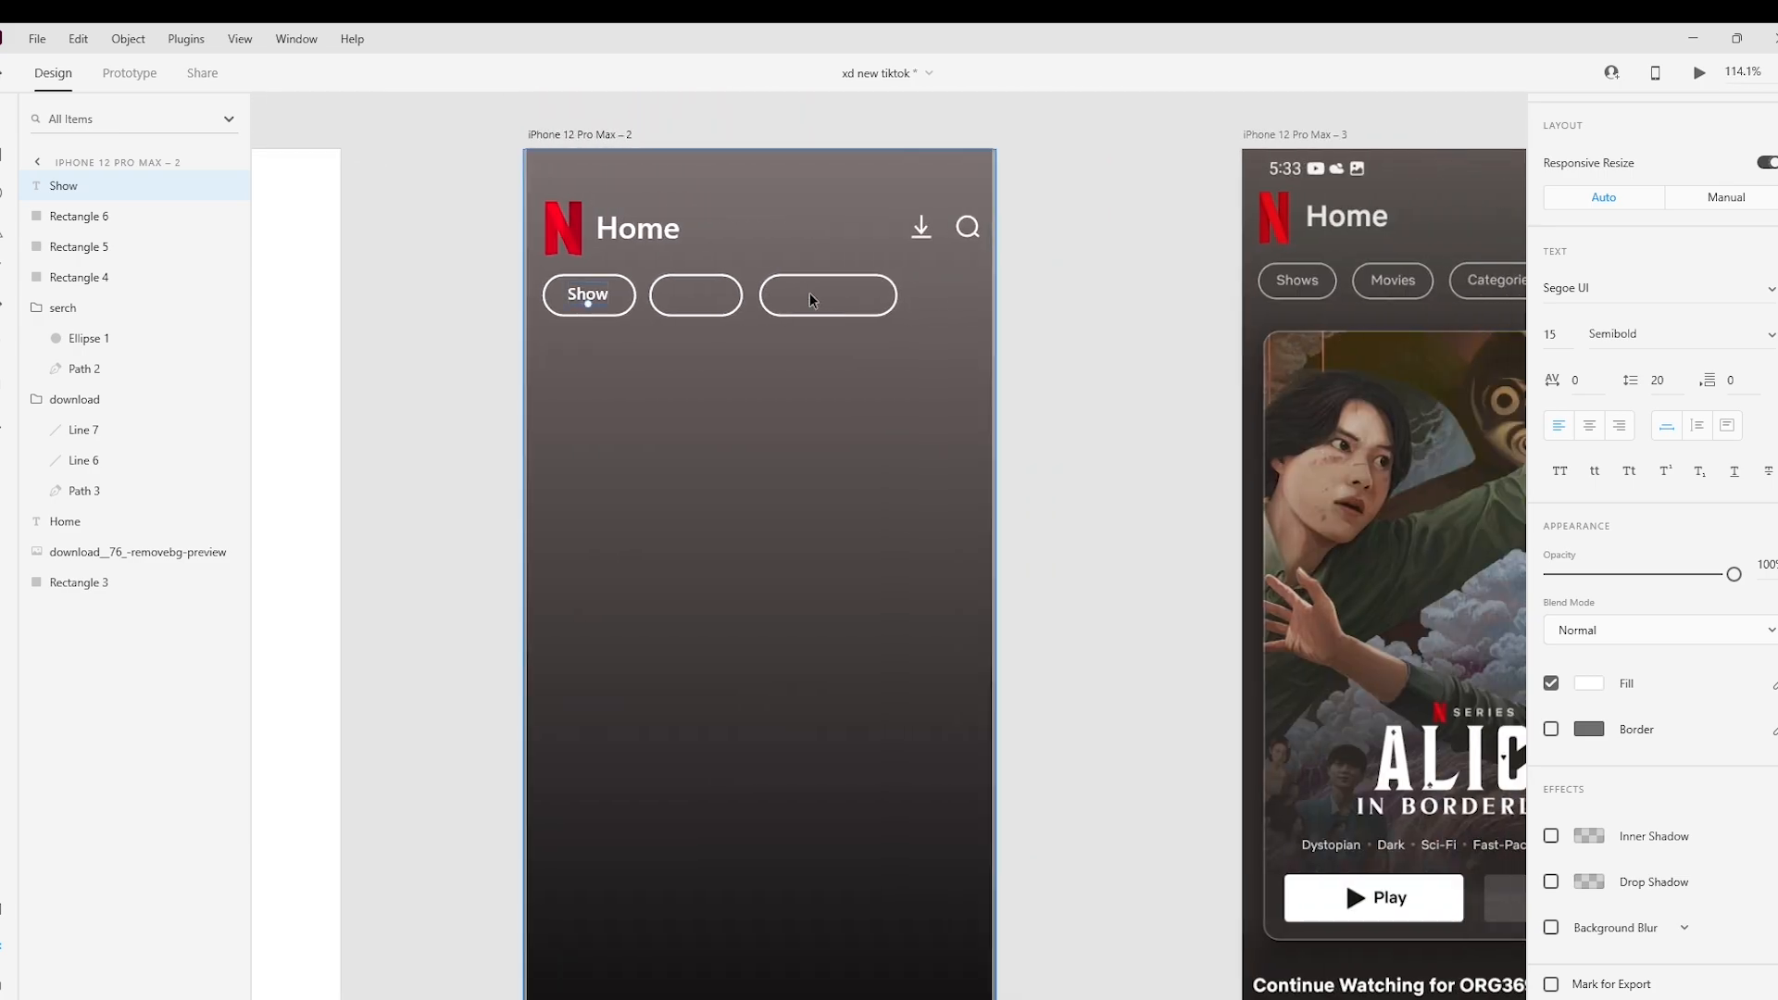
double_click(594, 296)
click(590, 294)
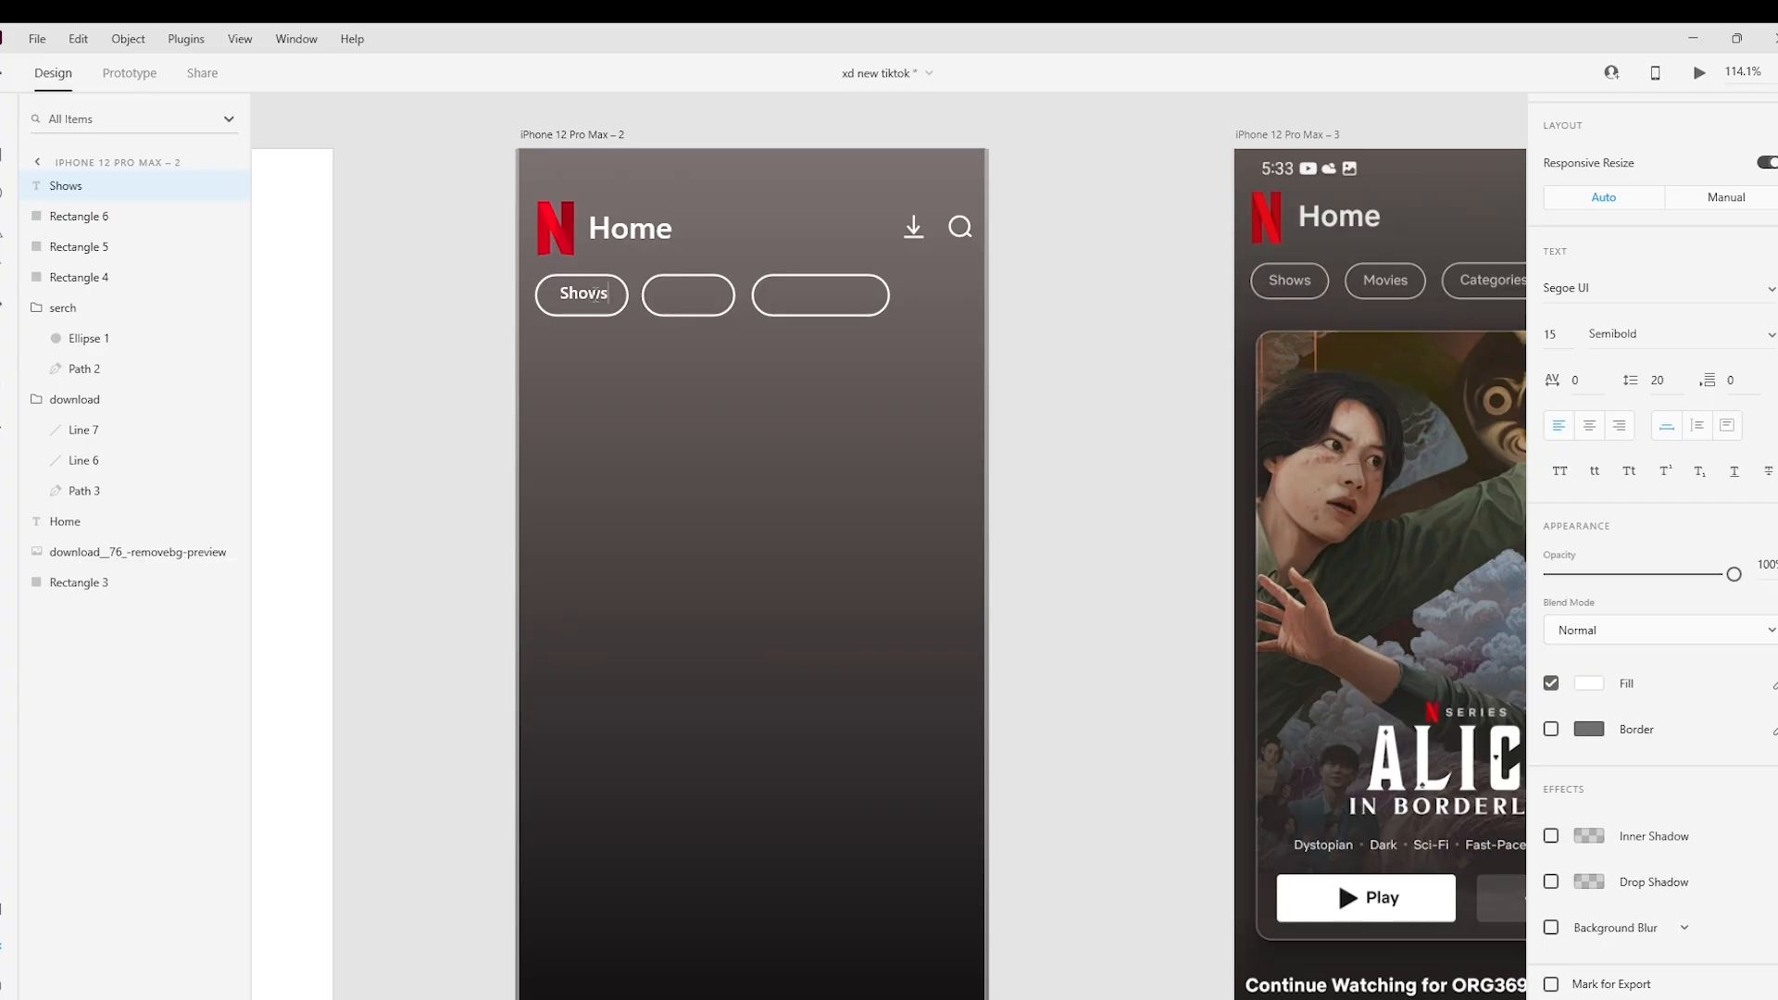
Set the Shows label's font weight to Regular.
double_click(595, 295)
click(1769, 335)
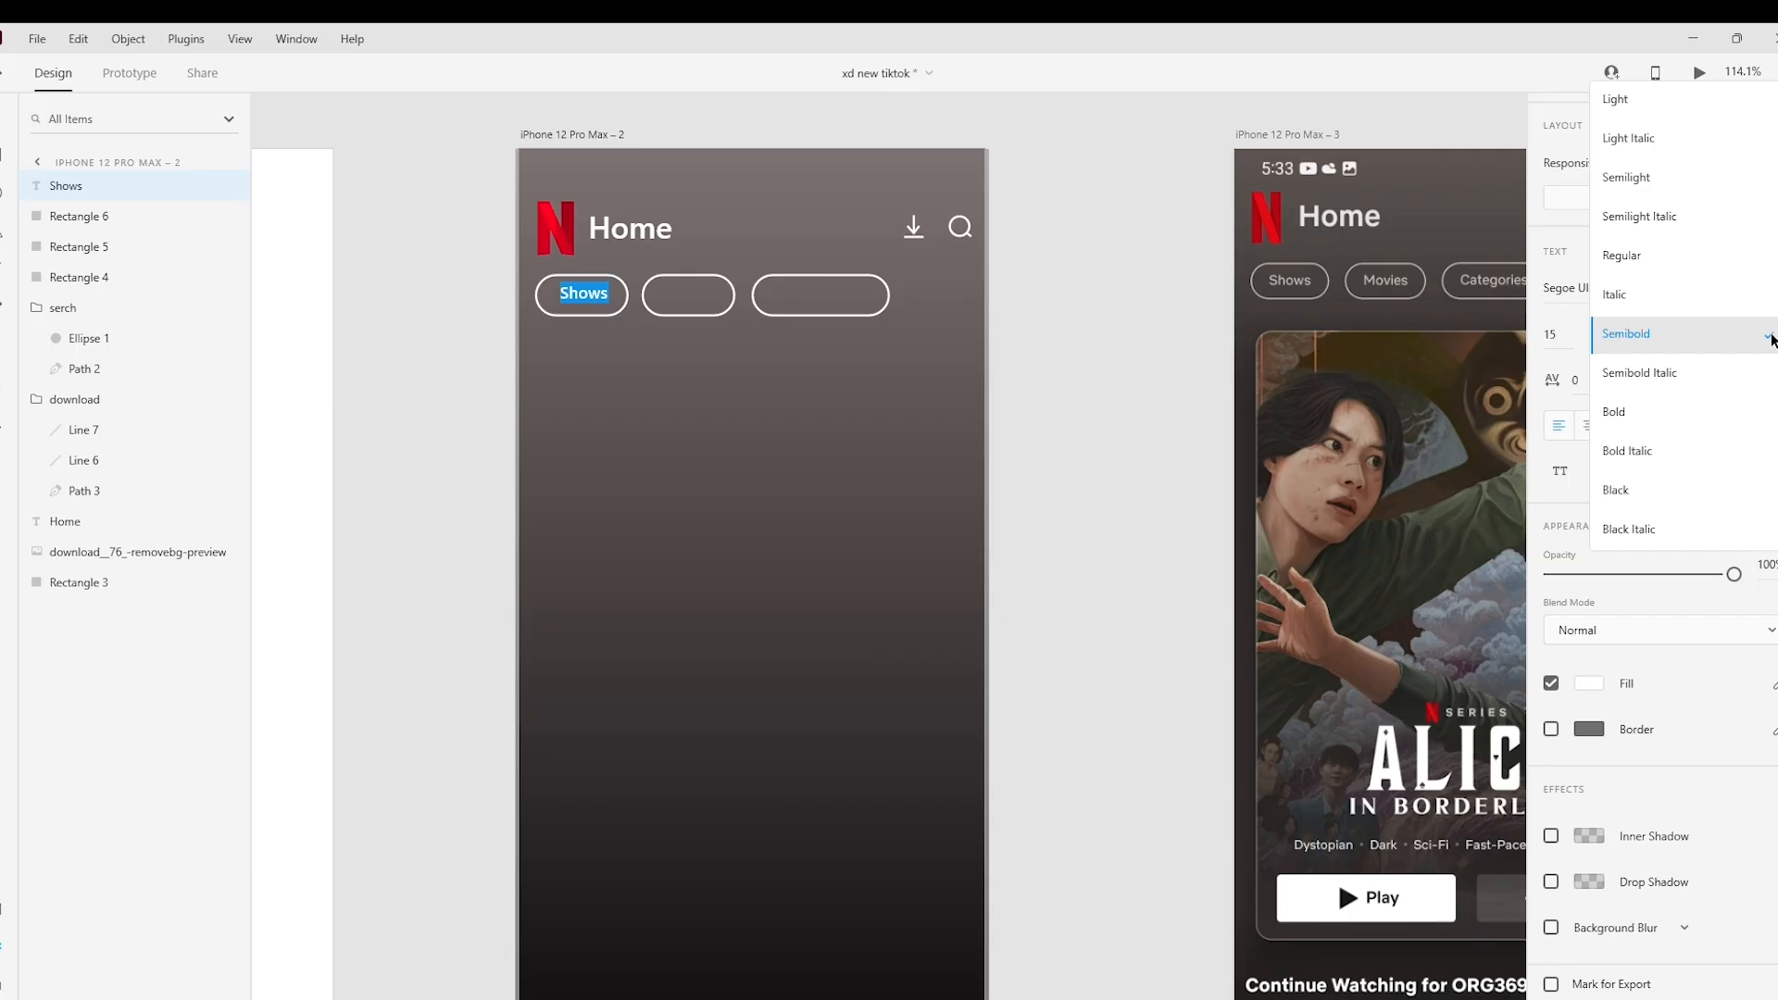
click(1654, 254)
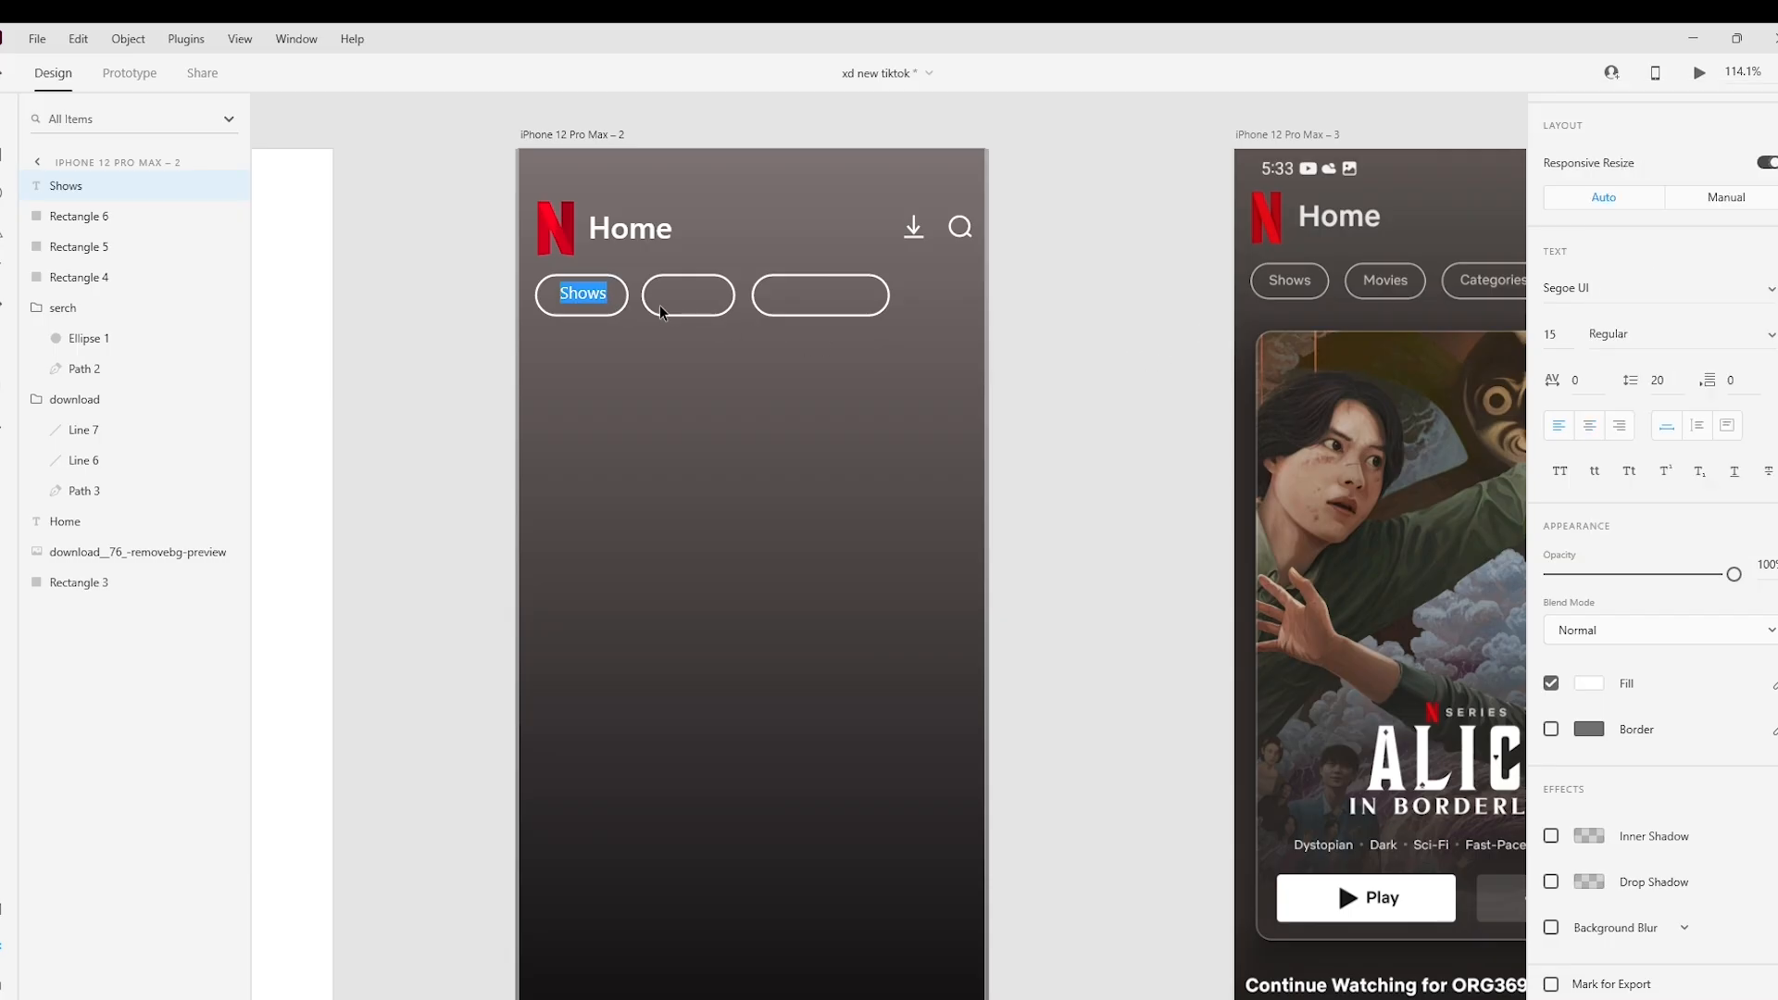
key(BackSpace)
key(ctrl+z)
Duplicate the Shows label into the second pill and change the copy's text to "Movies".
key(alt)
drag(602, 301, 697, 303)
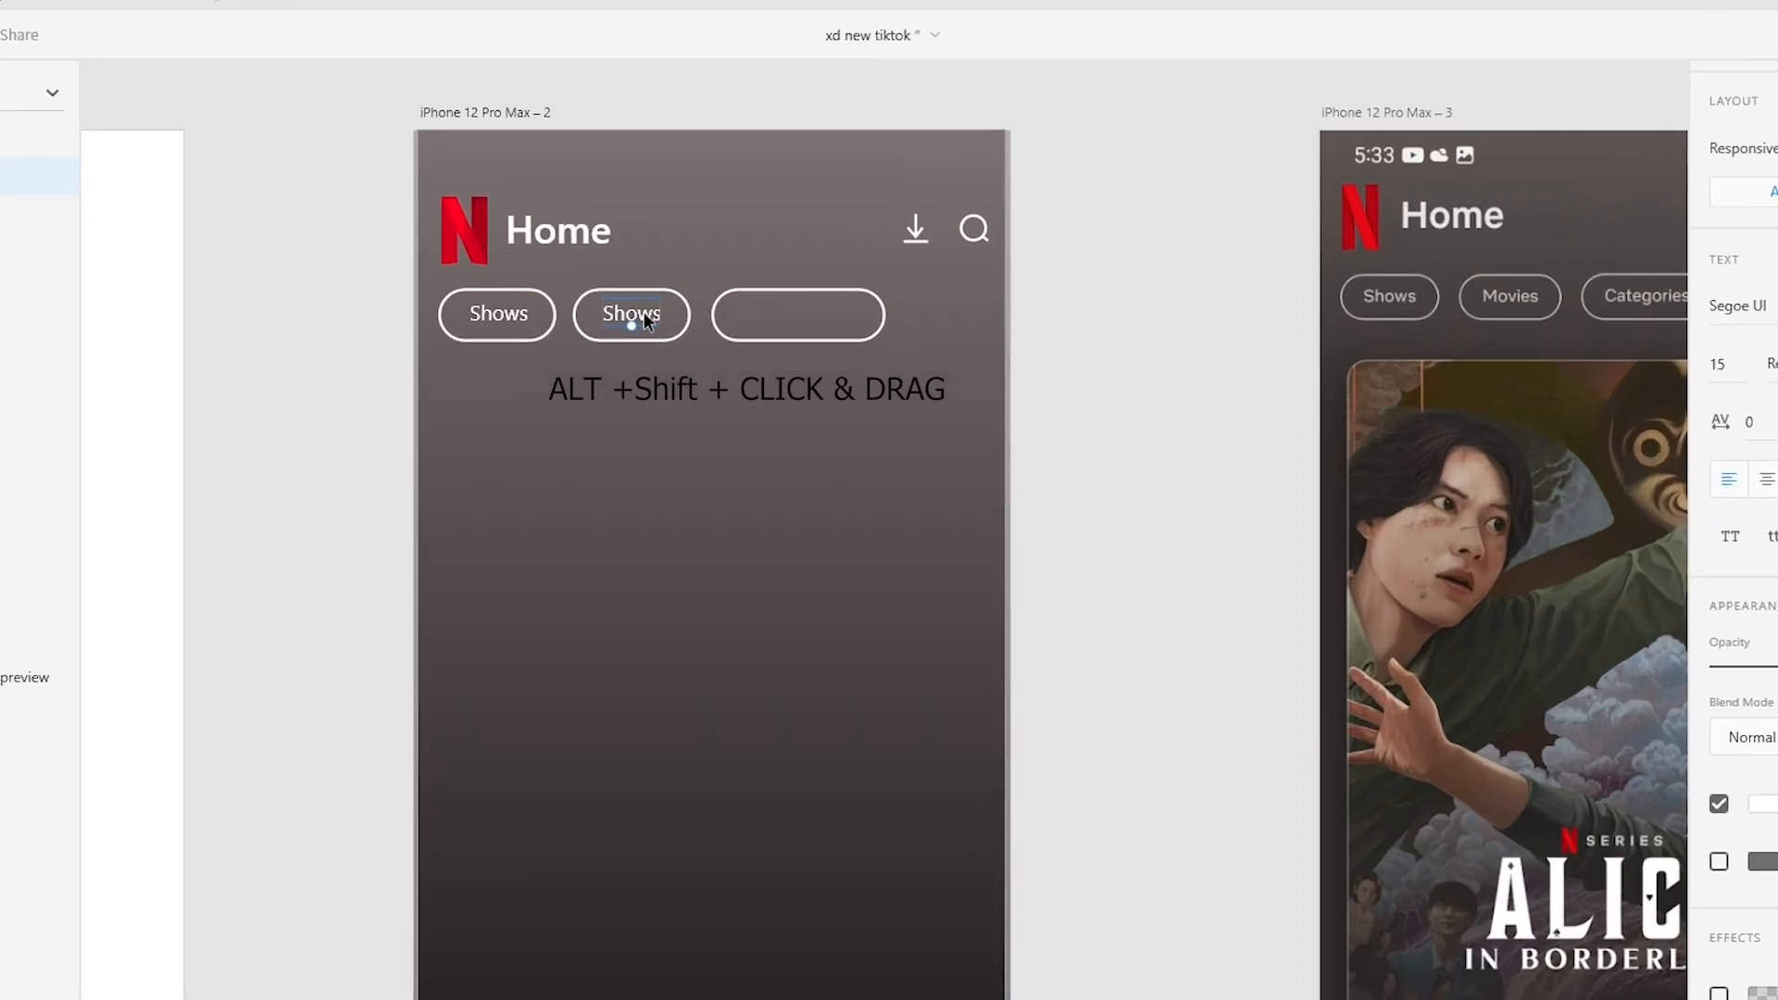
double_click(698, 293)
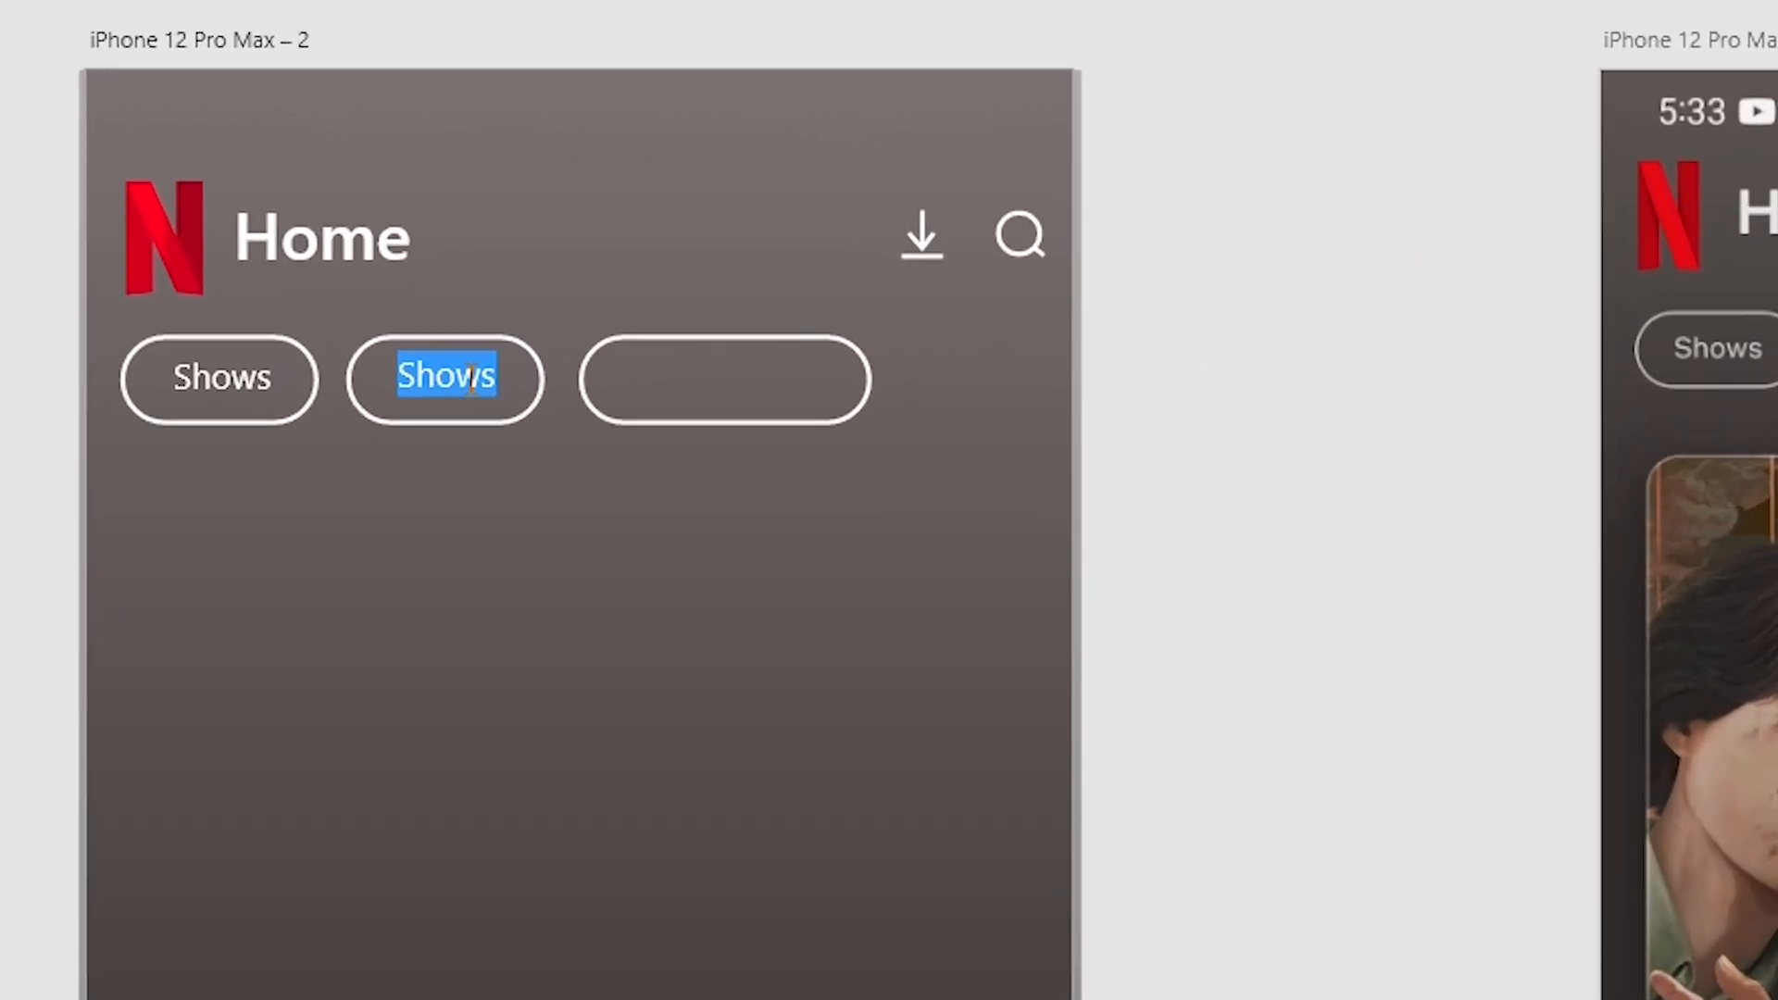
text(Movies)
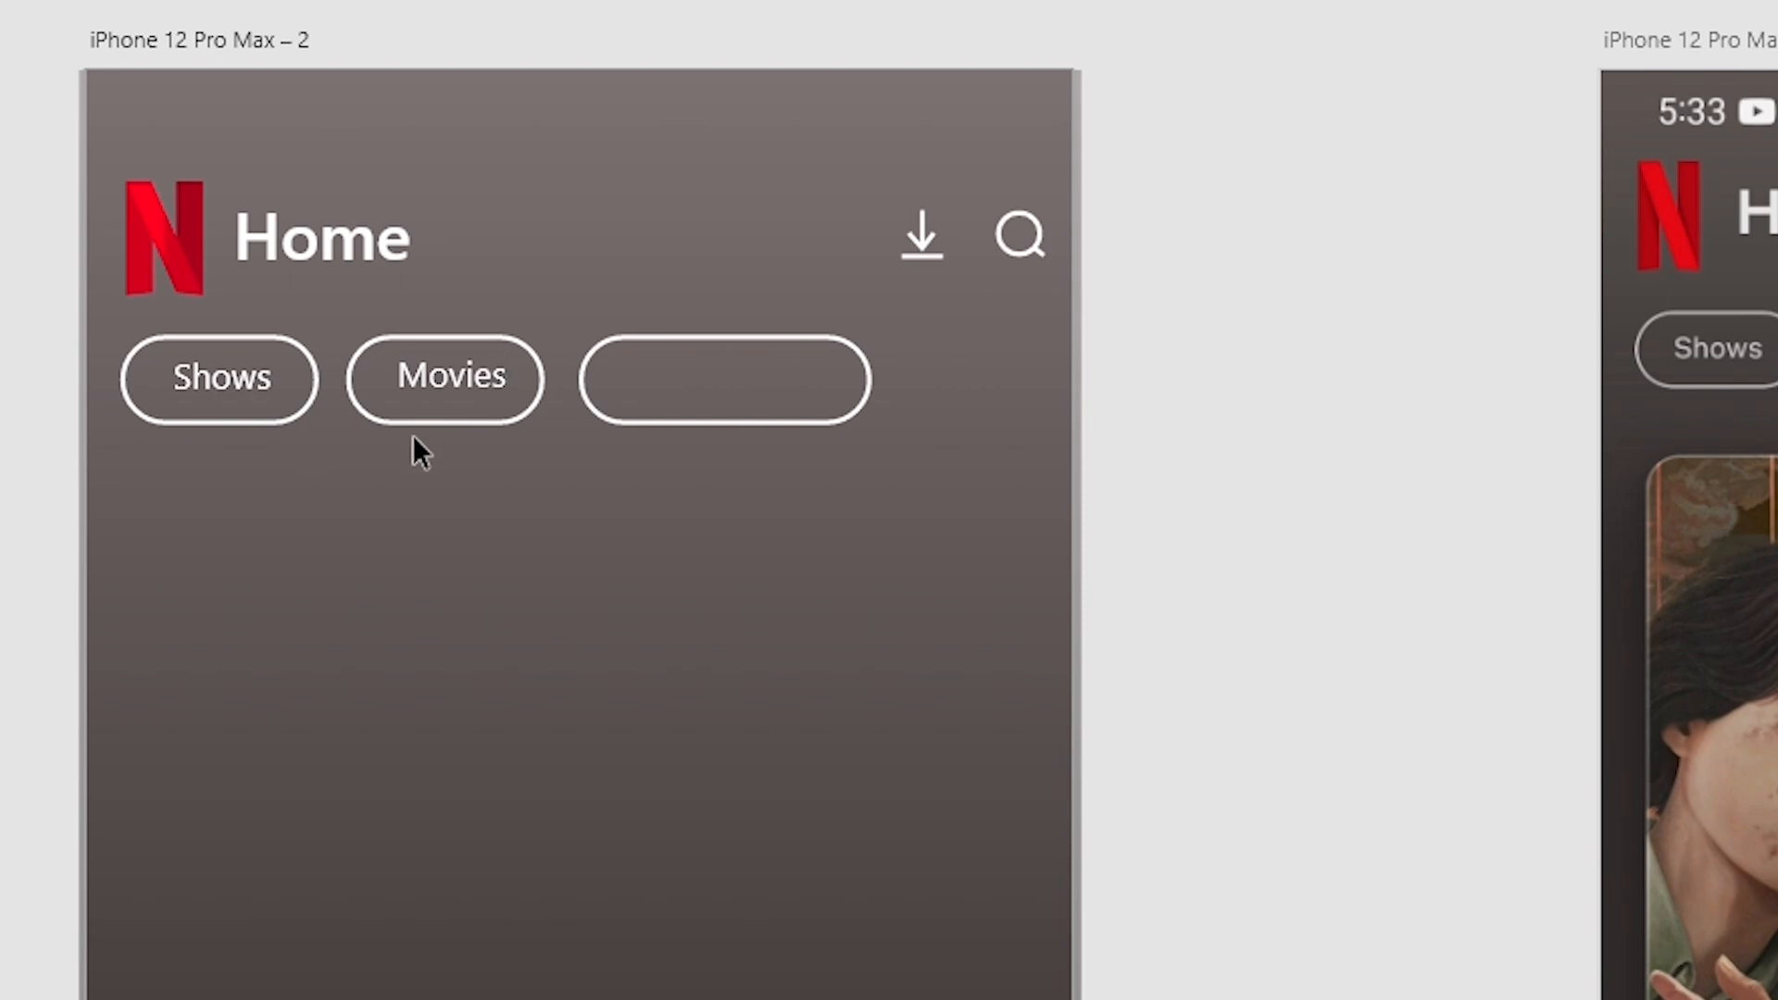
key(Escape)
Duplicate the Movies label into the third pill, change the copy's text to "Categories" and center it in the pill.
drag(461, 380, 721, 391)
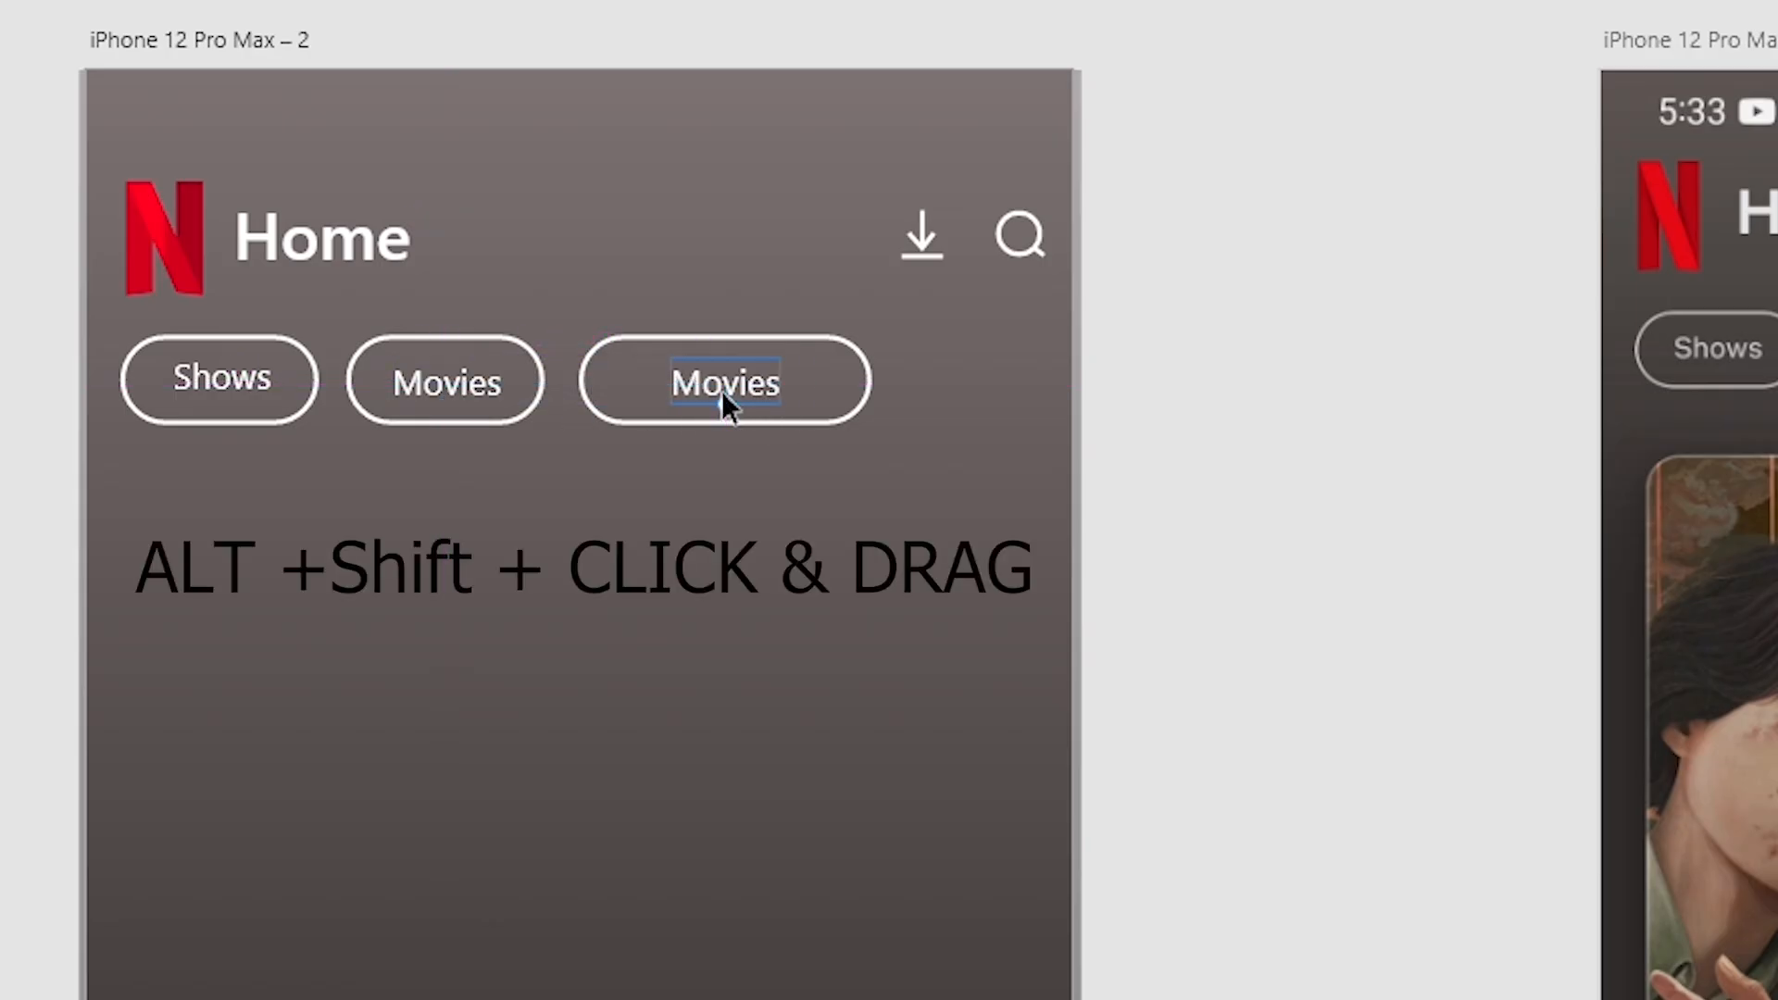
double_click(721, 391)
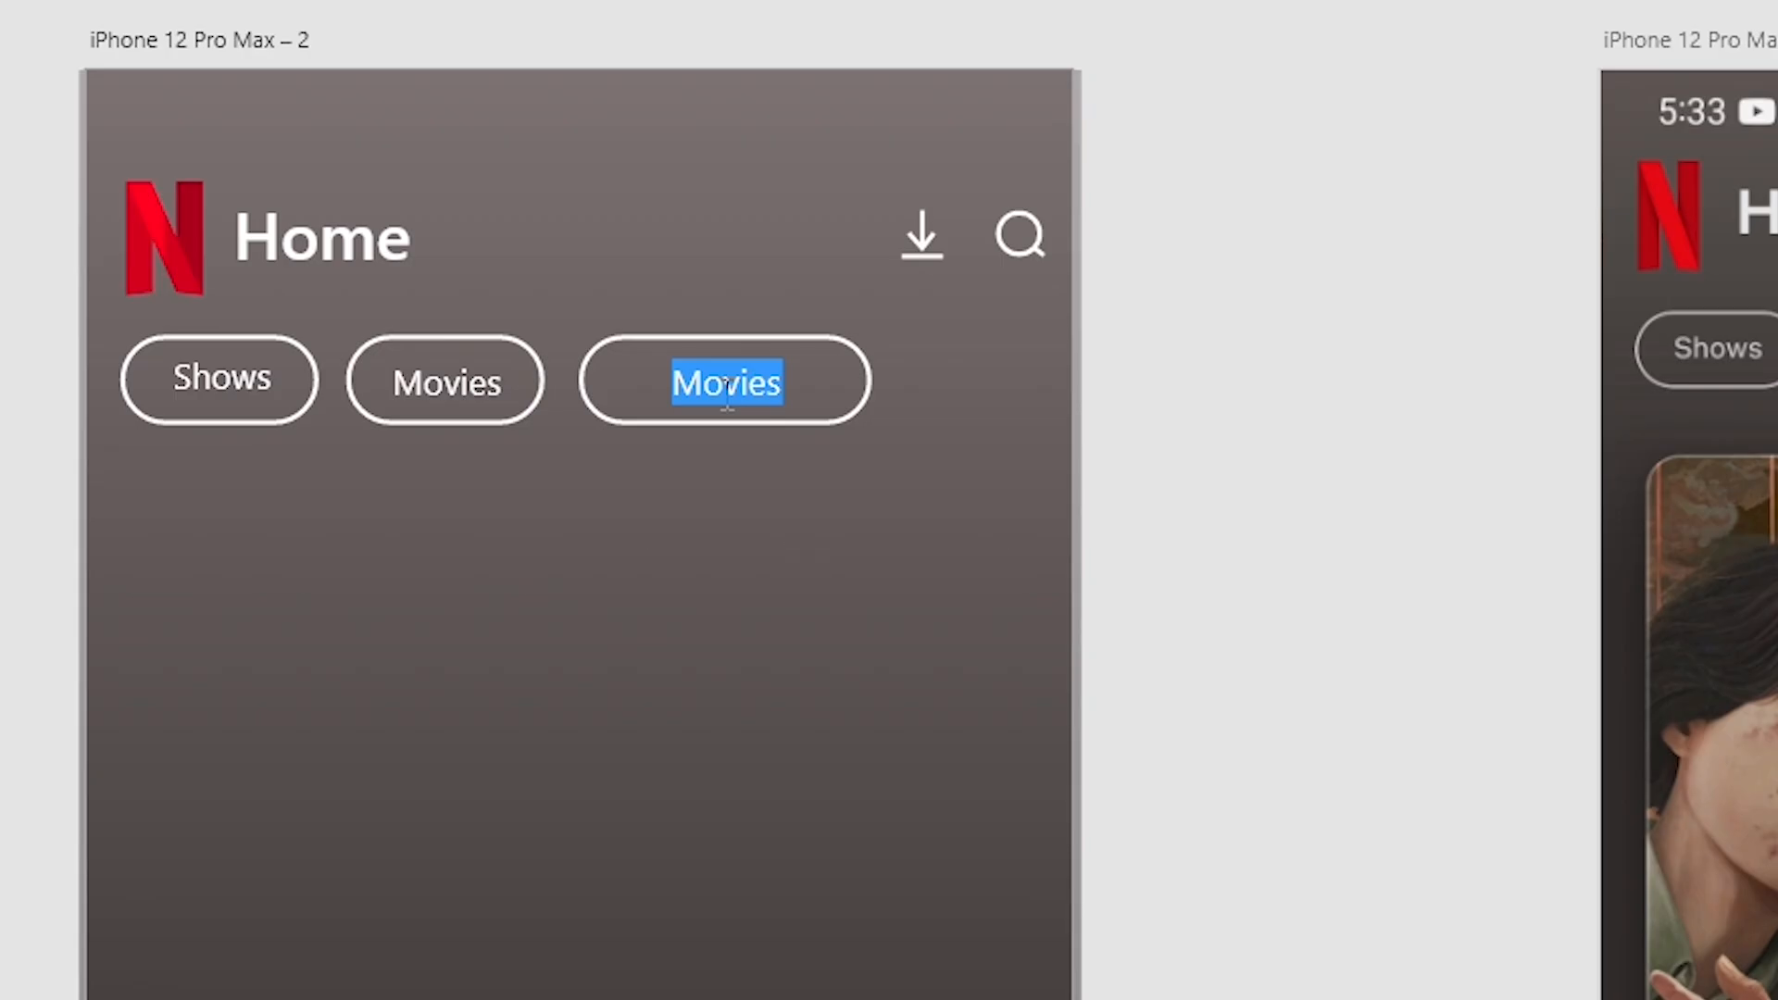
text(Cate)
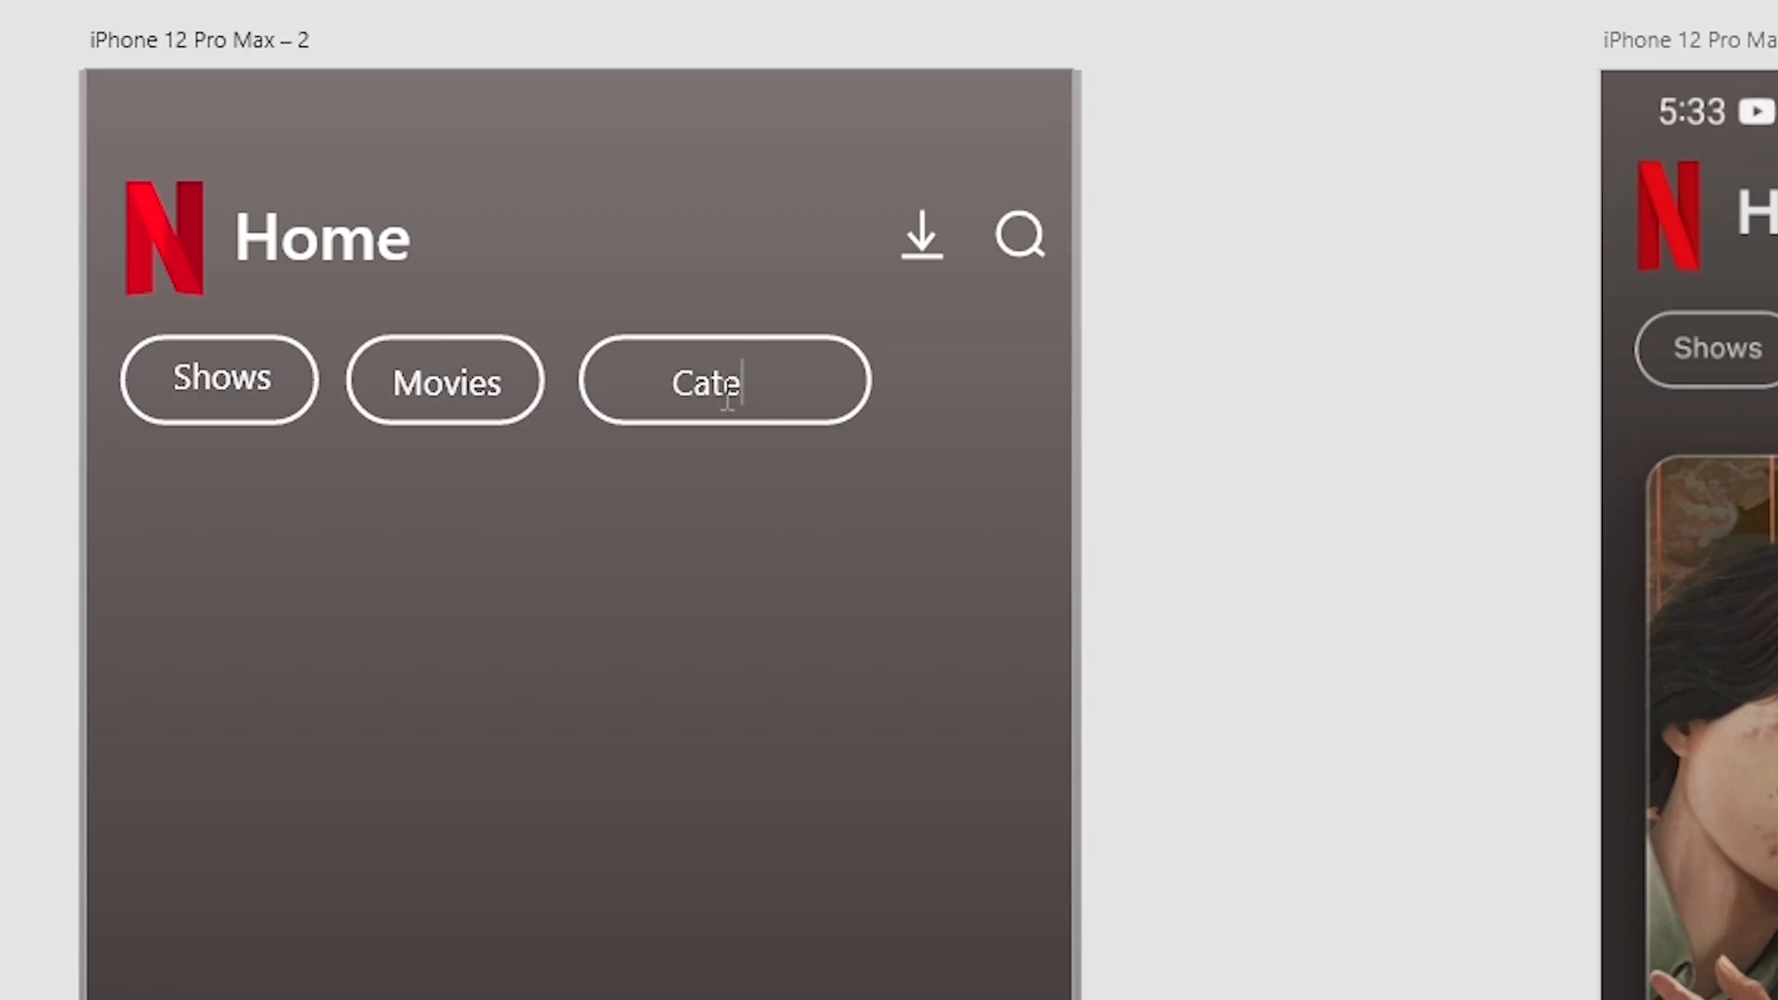
text(gories)
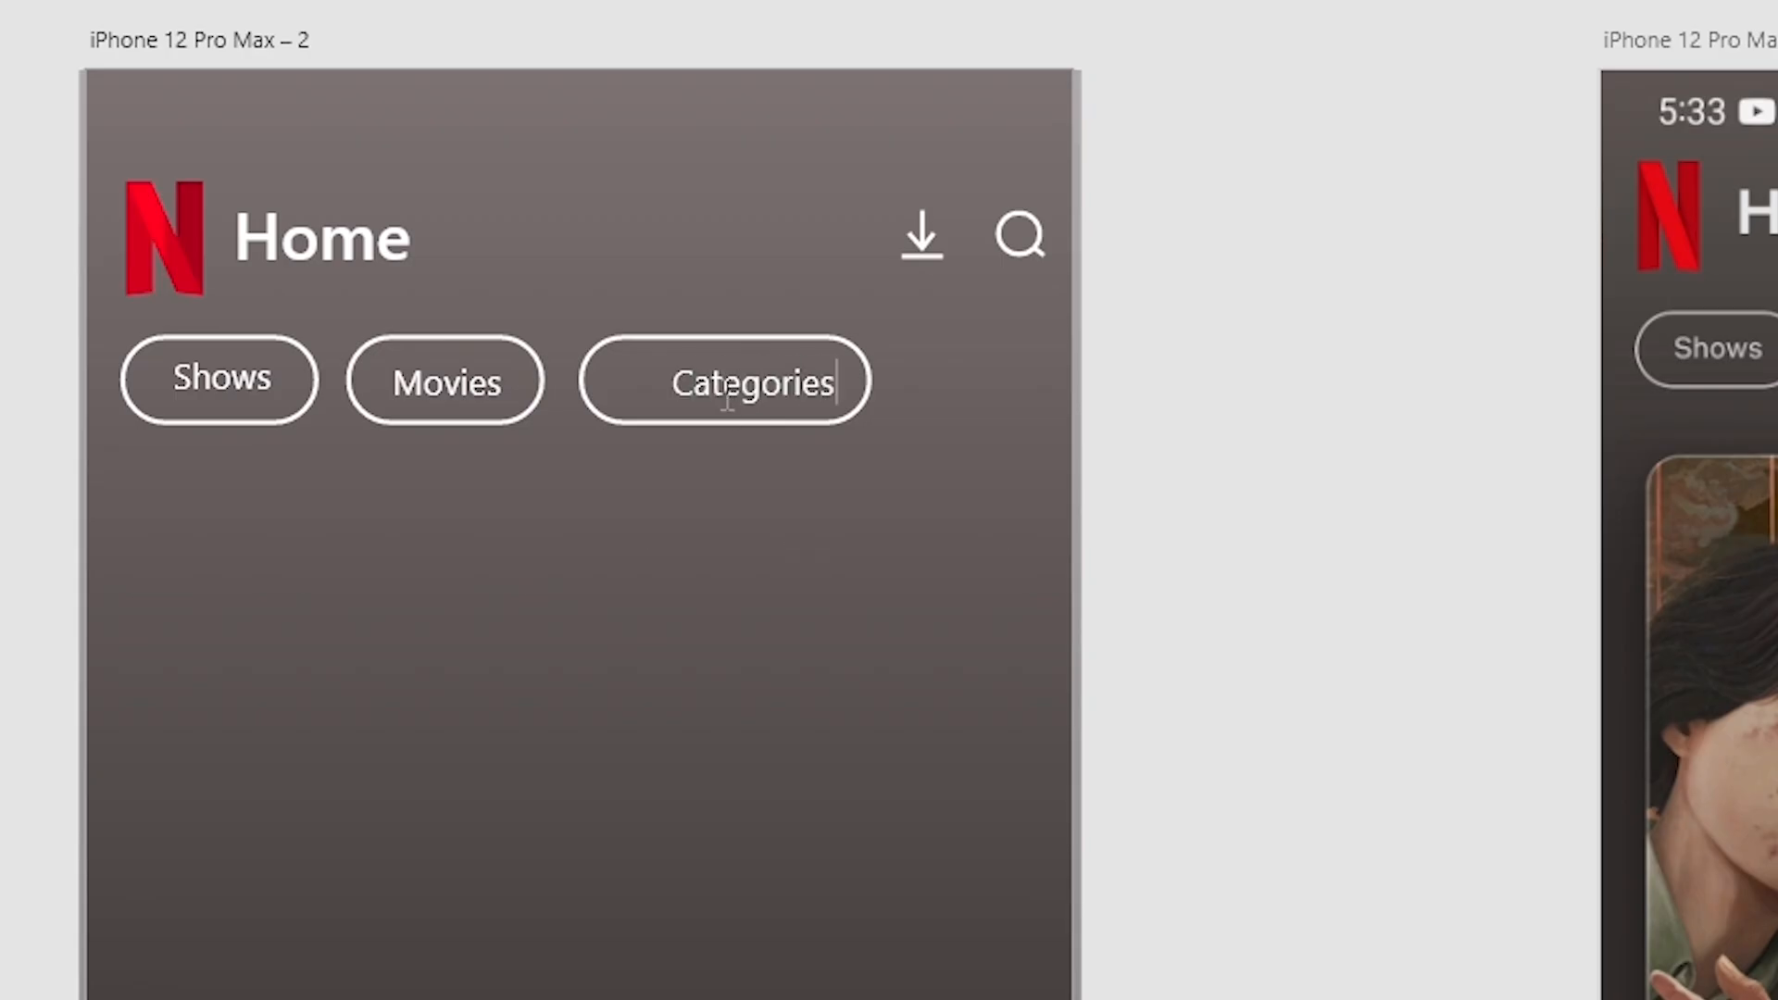
key(Escape)
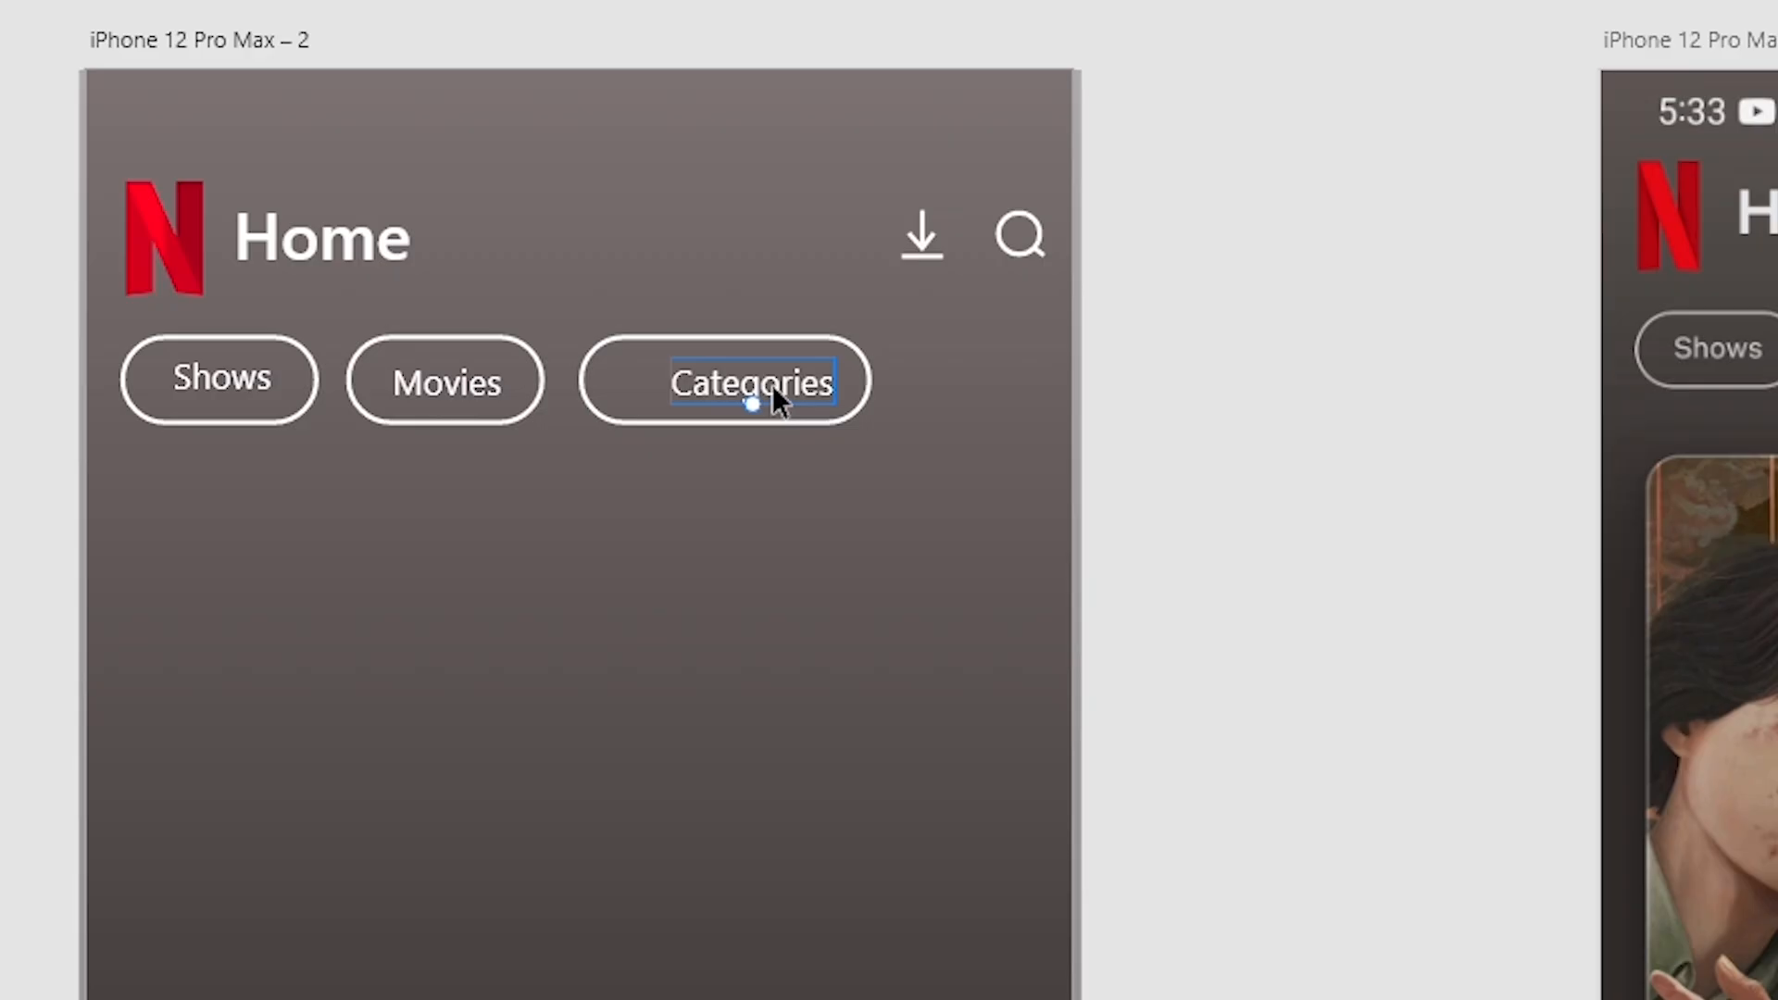
drag(780, 387, 752, 387)
Examine the arrow in the reference screen's Categories pill and the chevron among the pasteboard icons.
scroll(742, 576, down, 5)
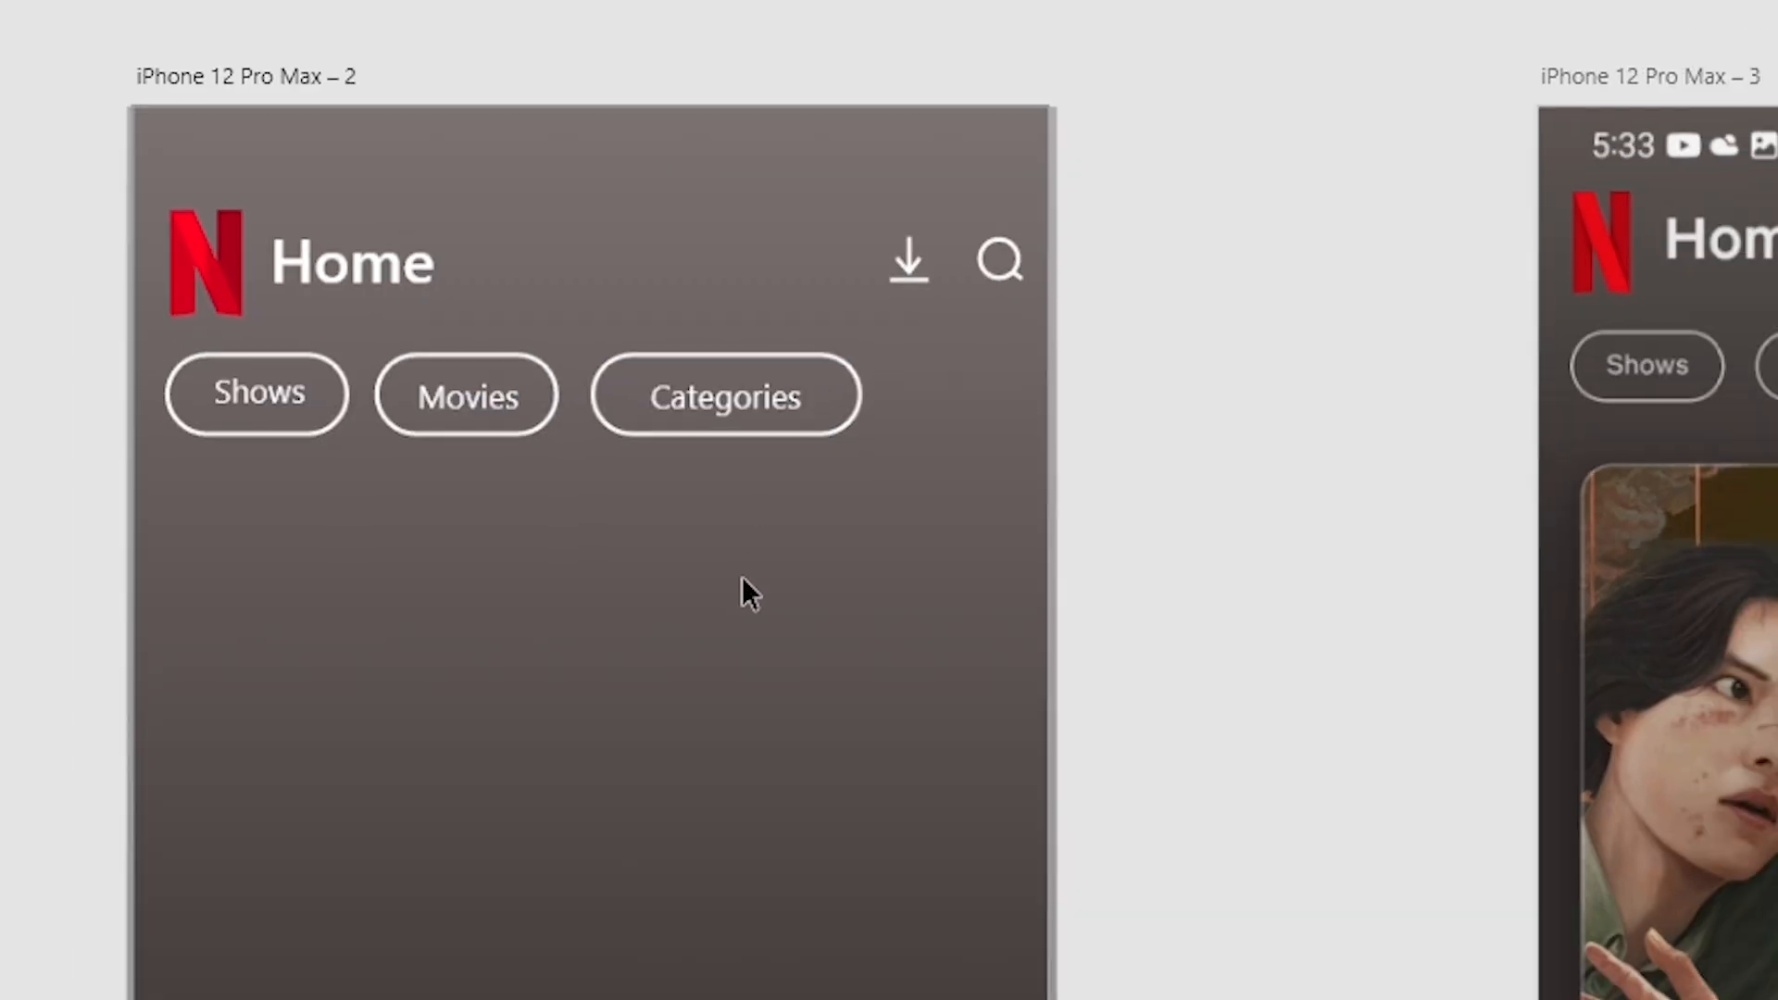
scroll(742, 576, right, 2)
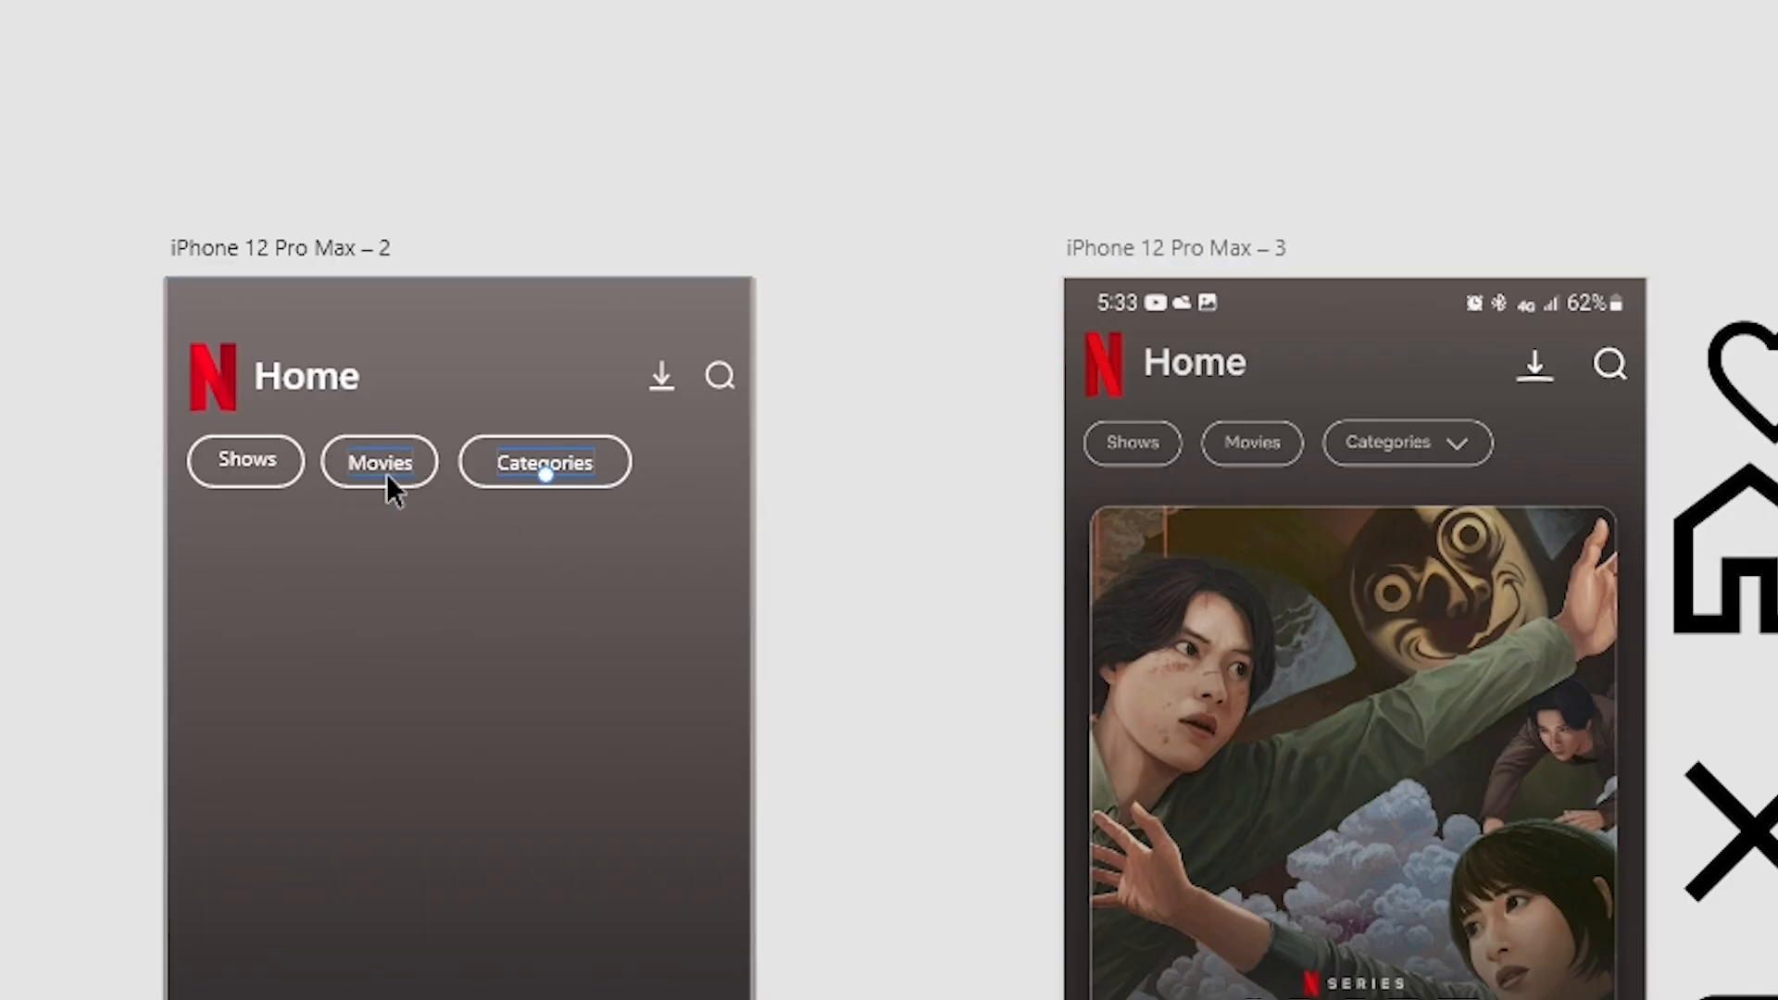
click(792, 542)
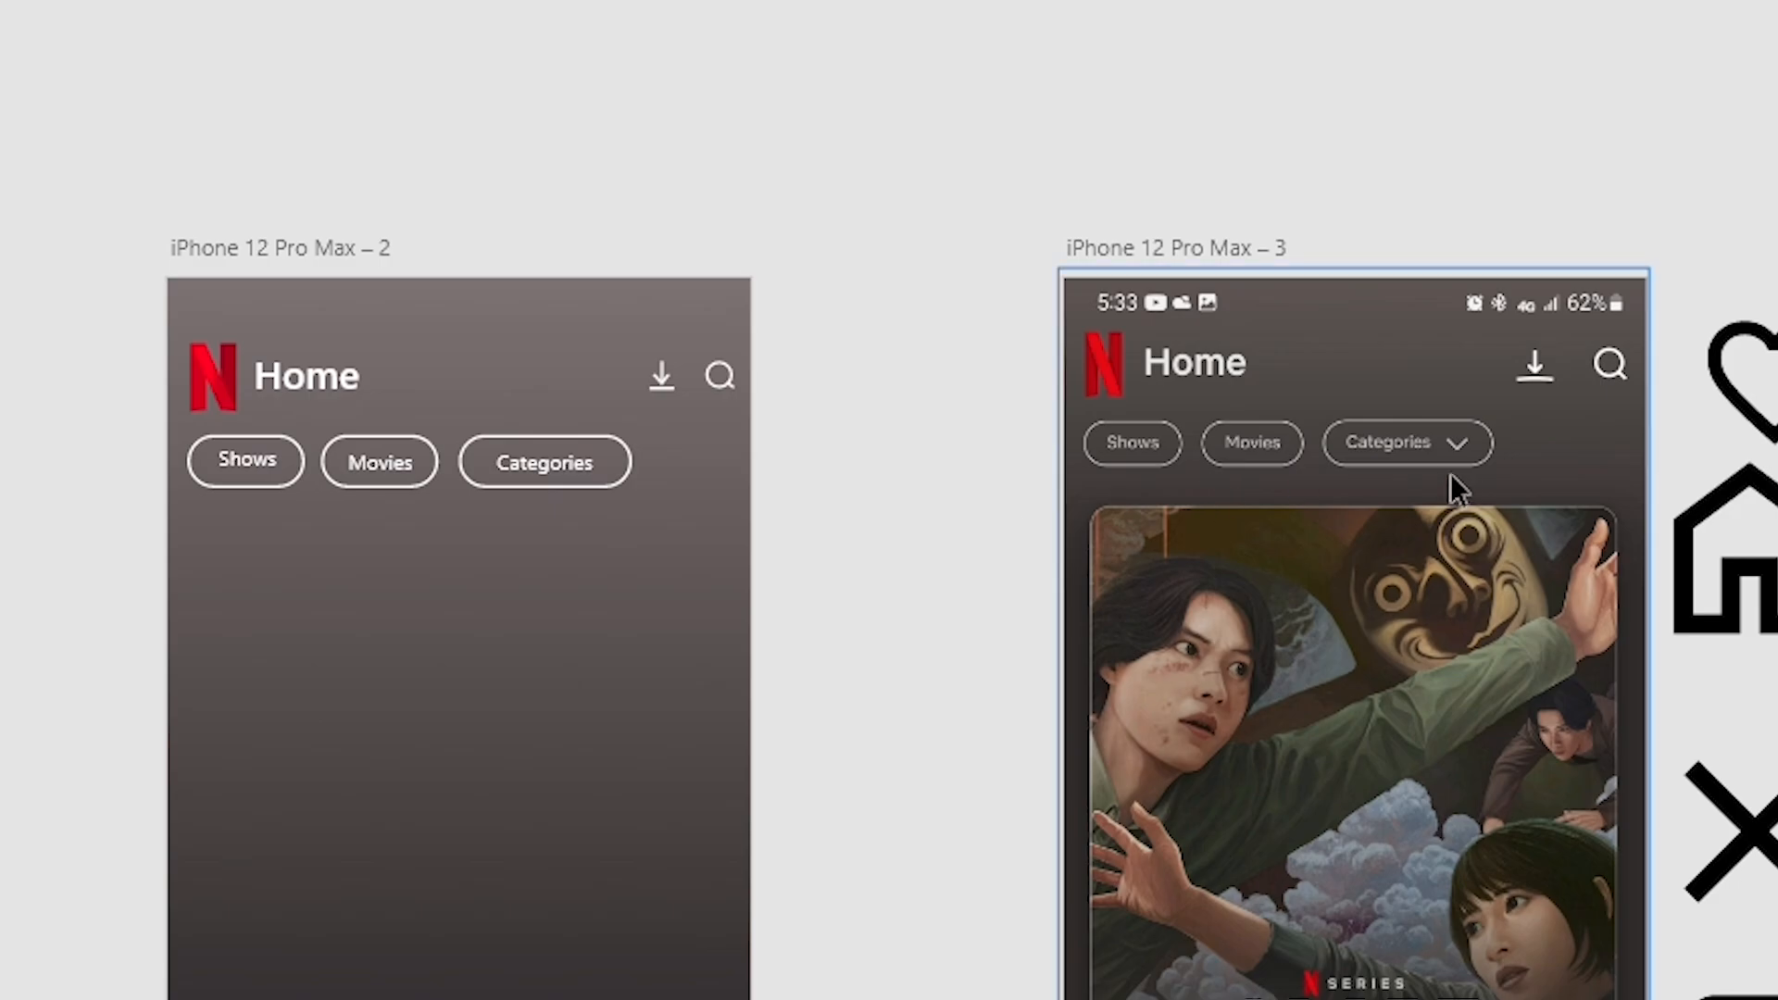
scroll(1464, 447, up, 10)
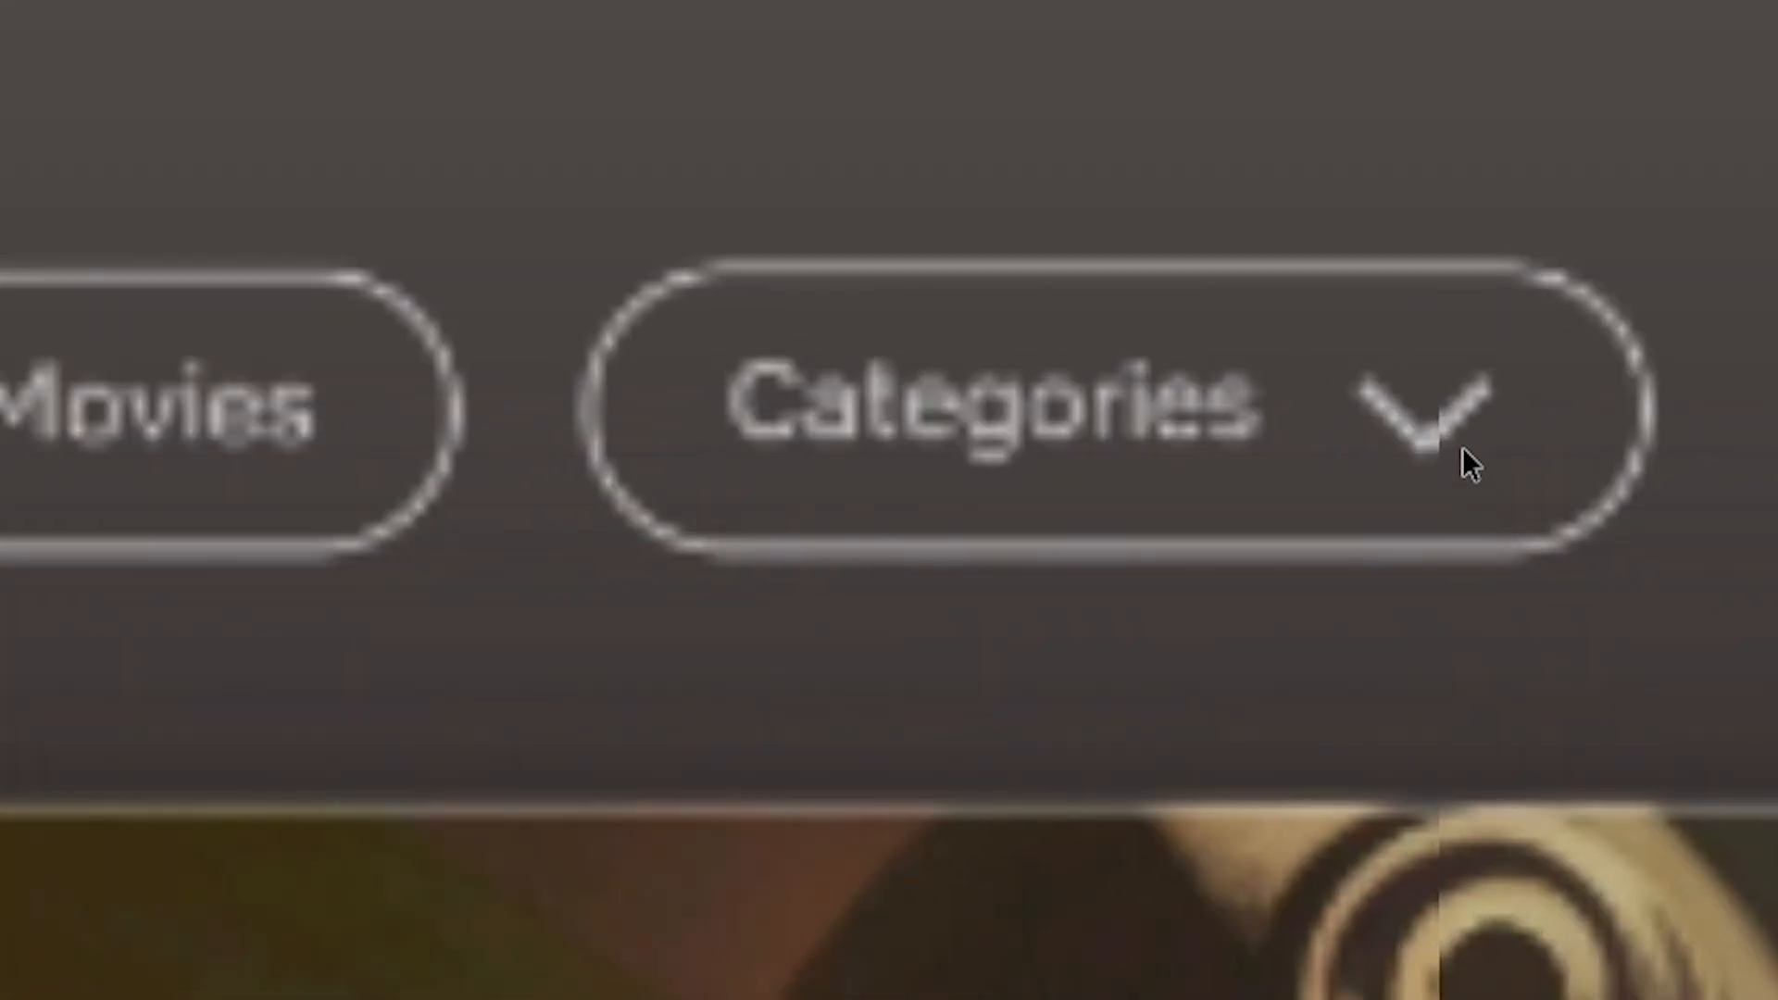
scroll(1082, 659, down, 10)
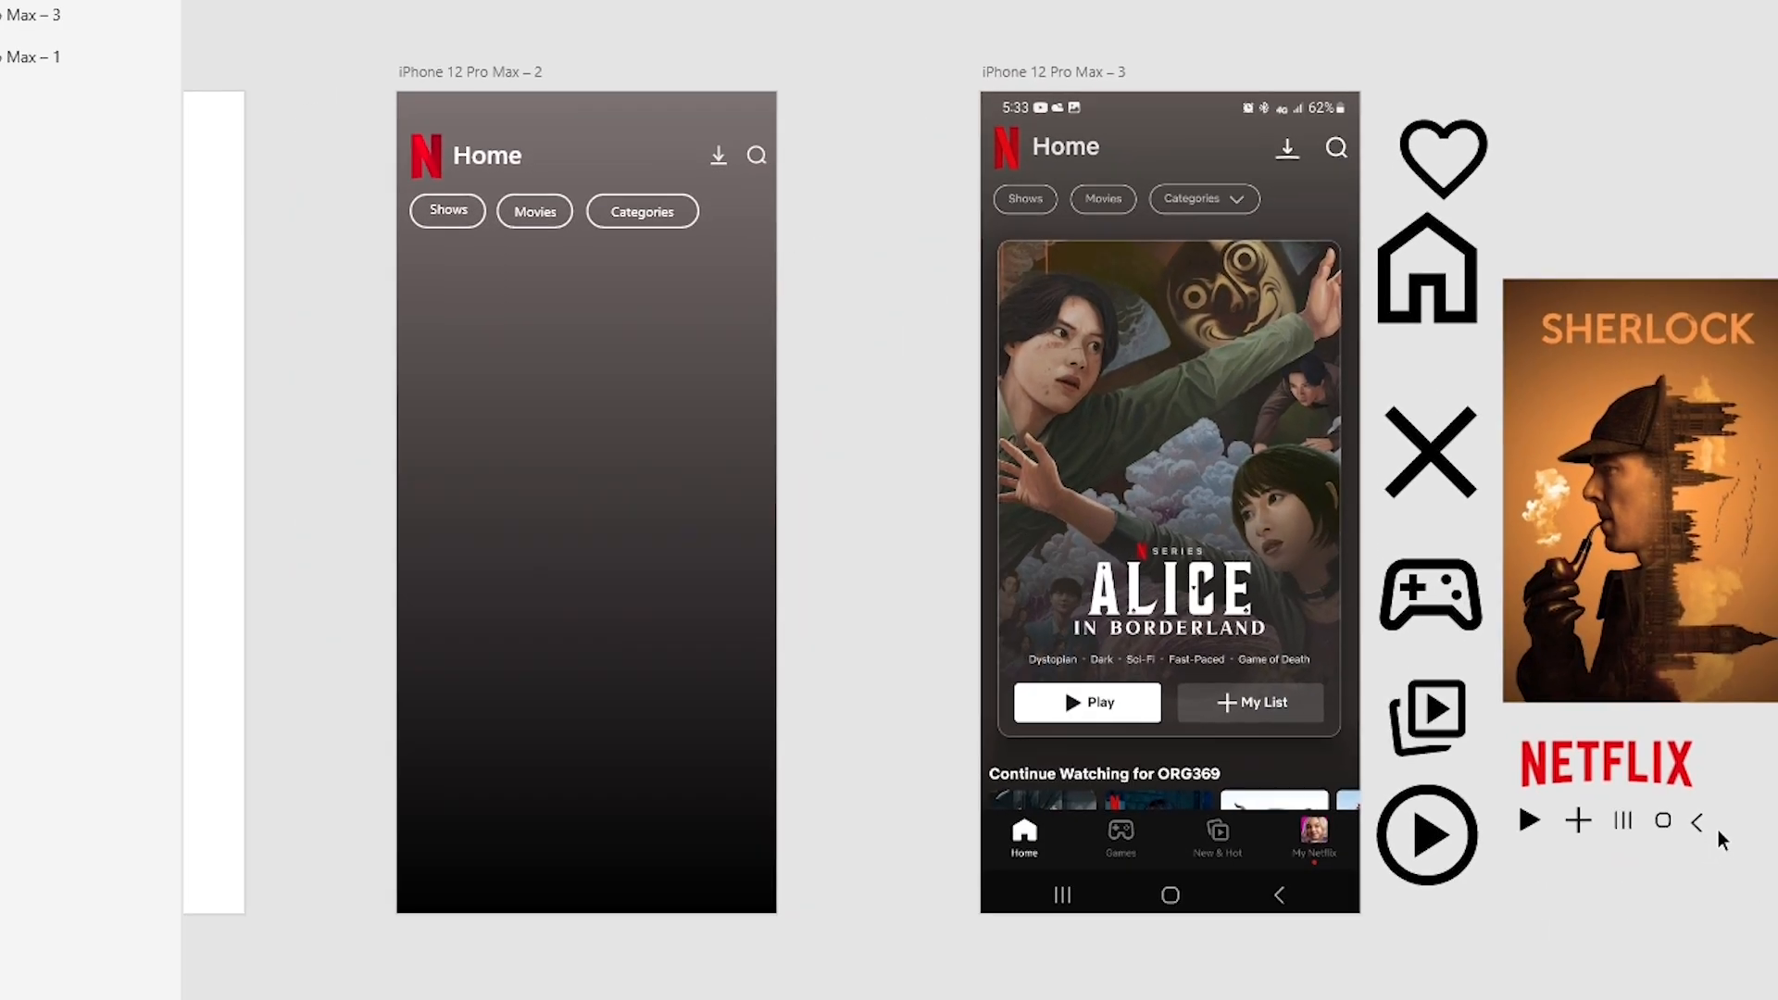
scroll(1719, 830, up, 8)
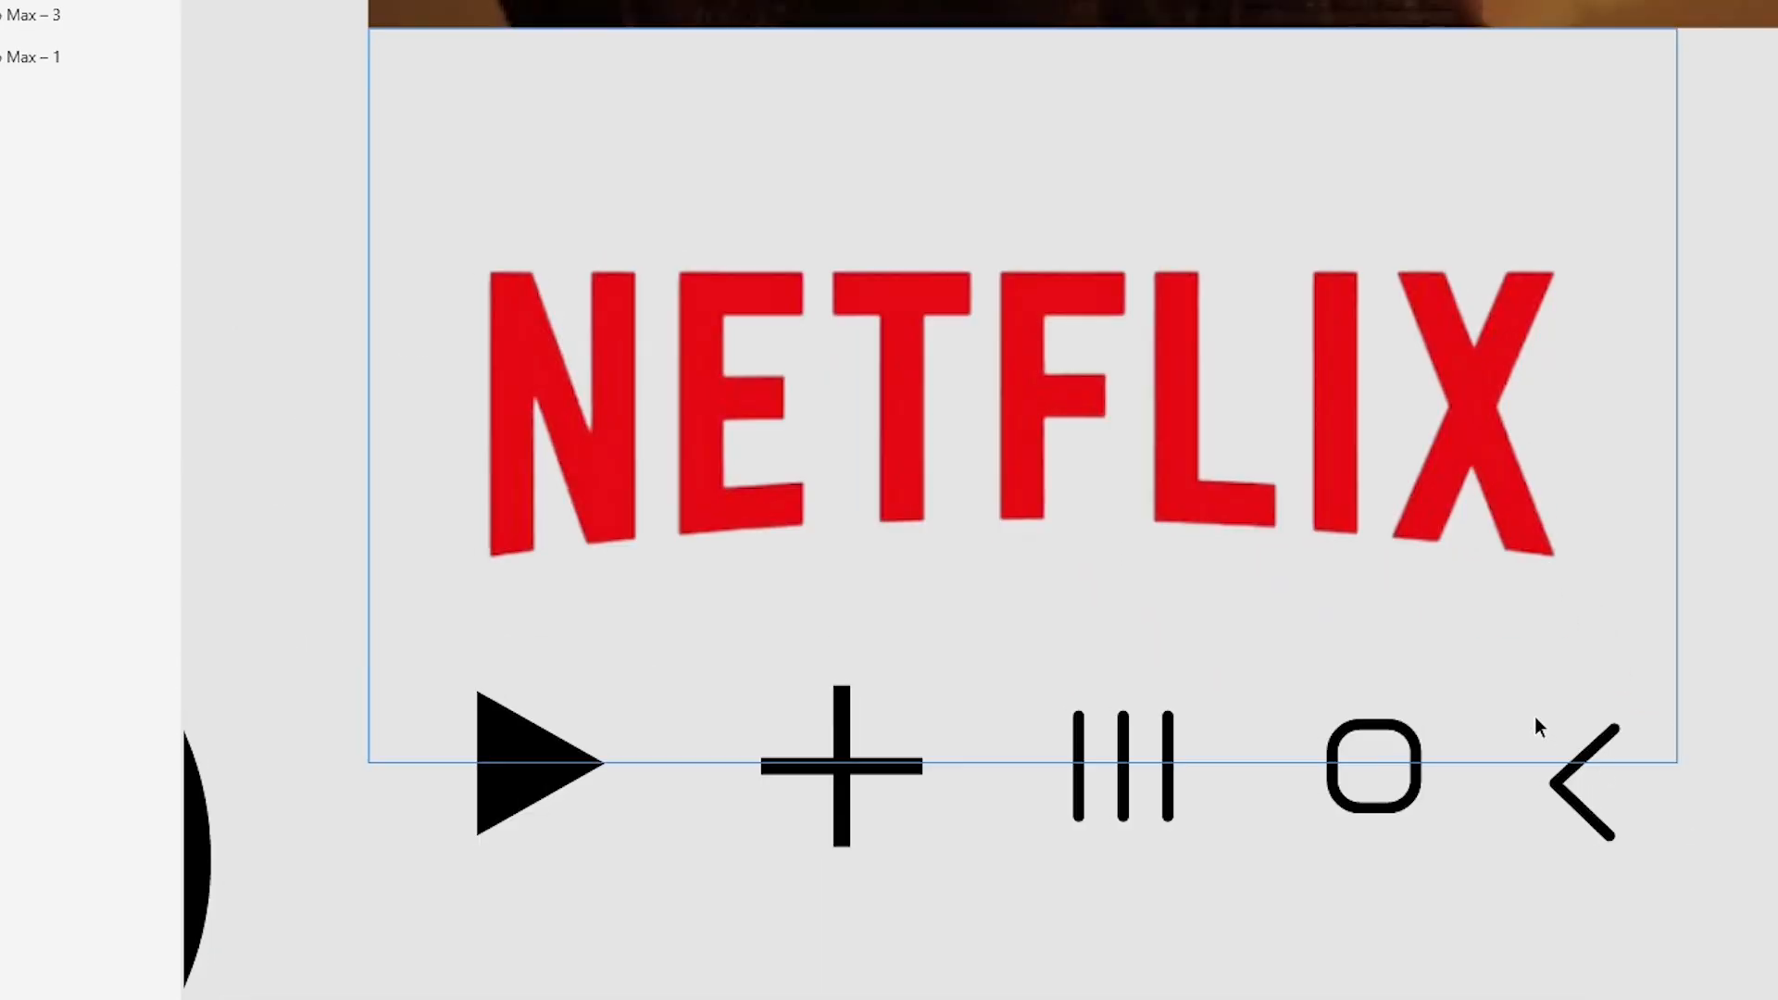
click(1535, 718)
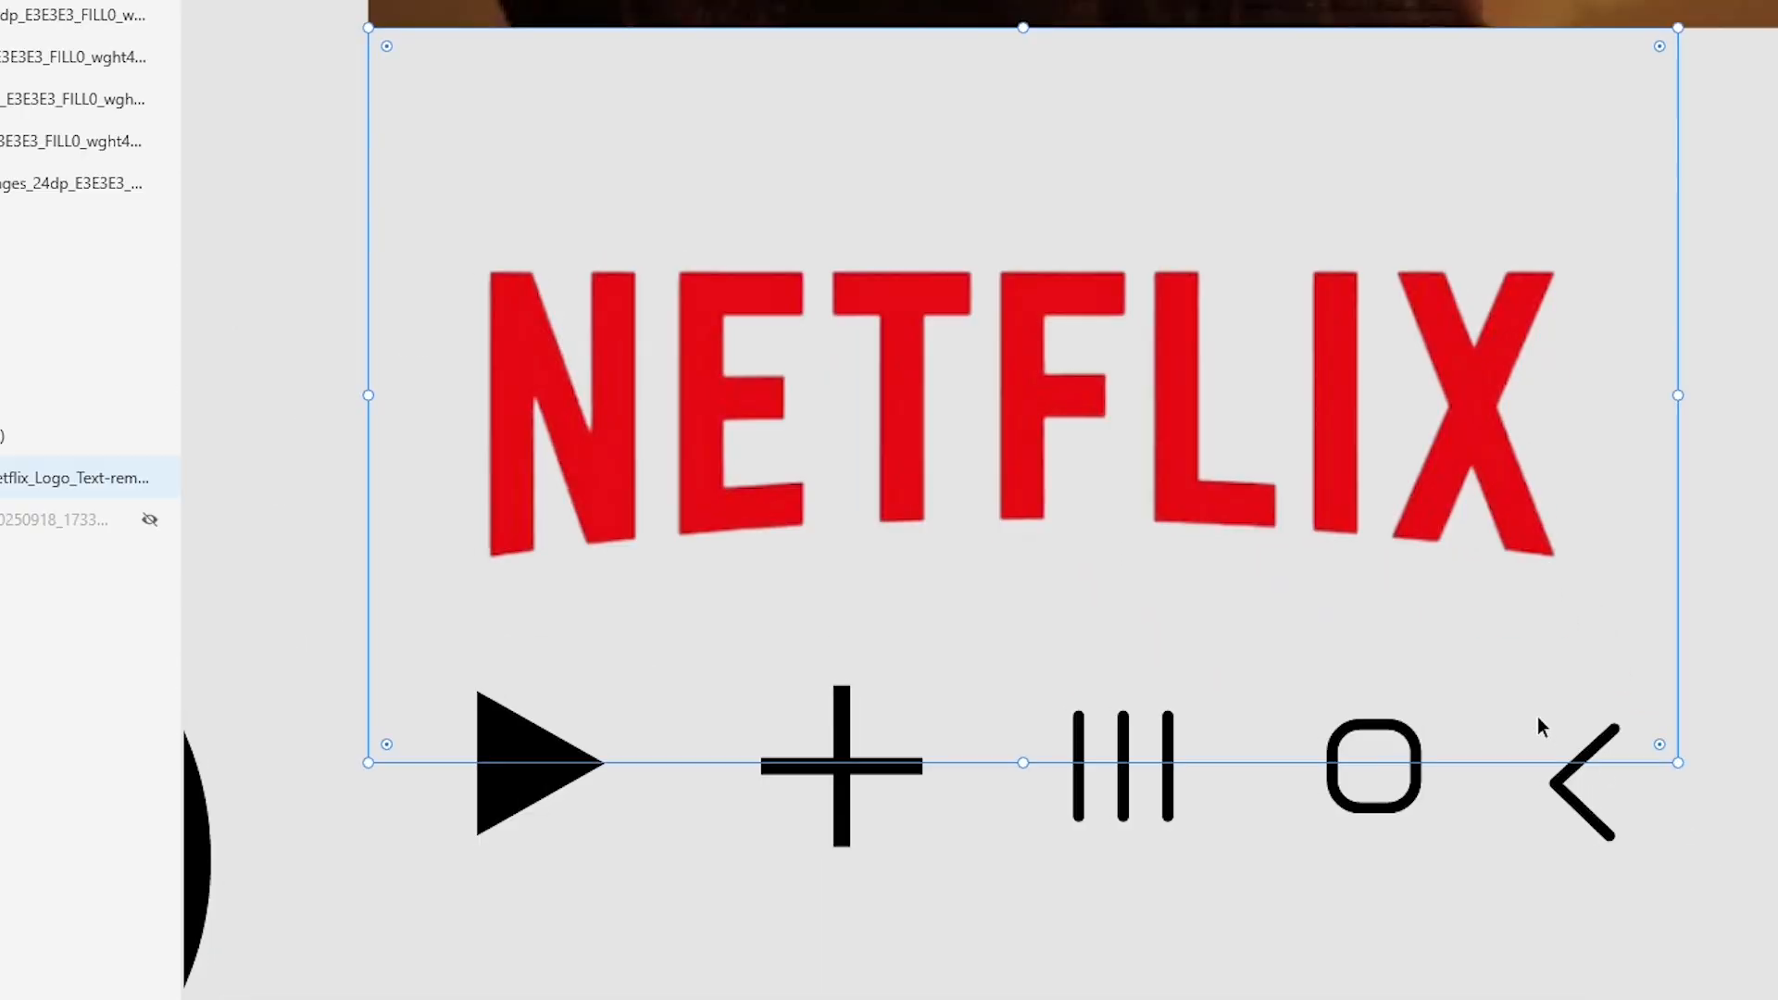
click(1599, 822)
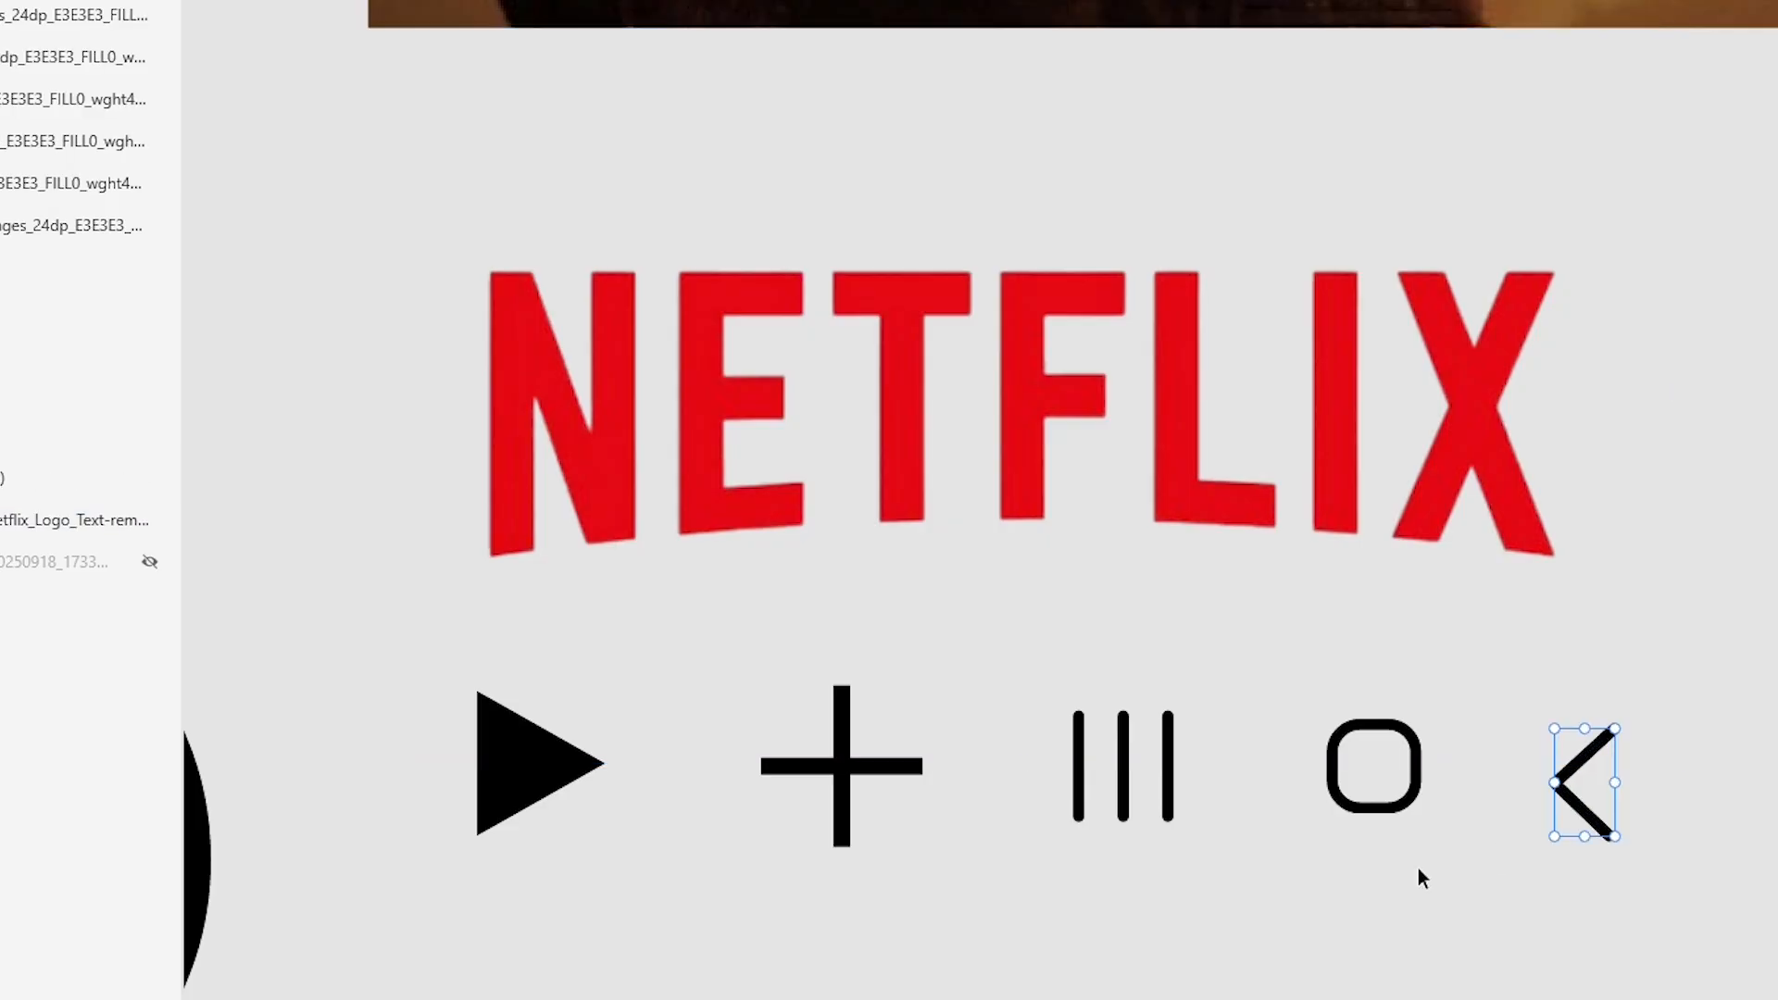
click(1276, 943)
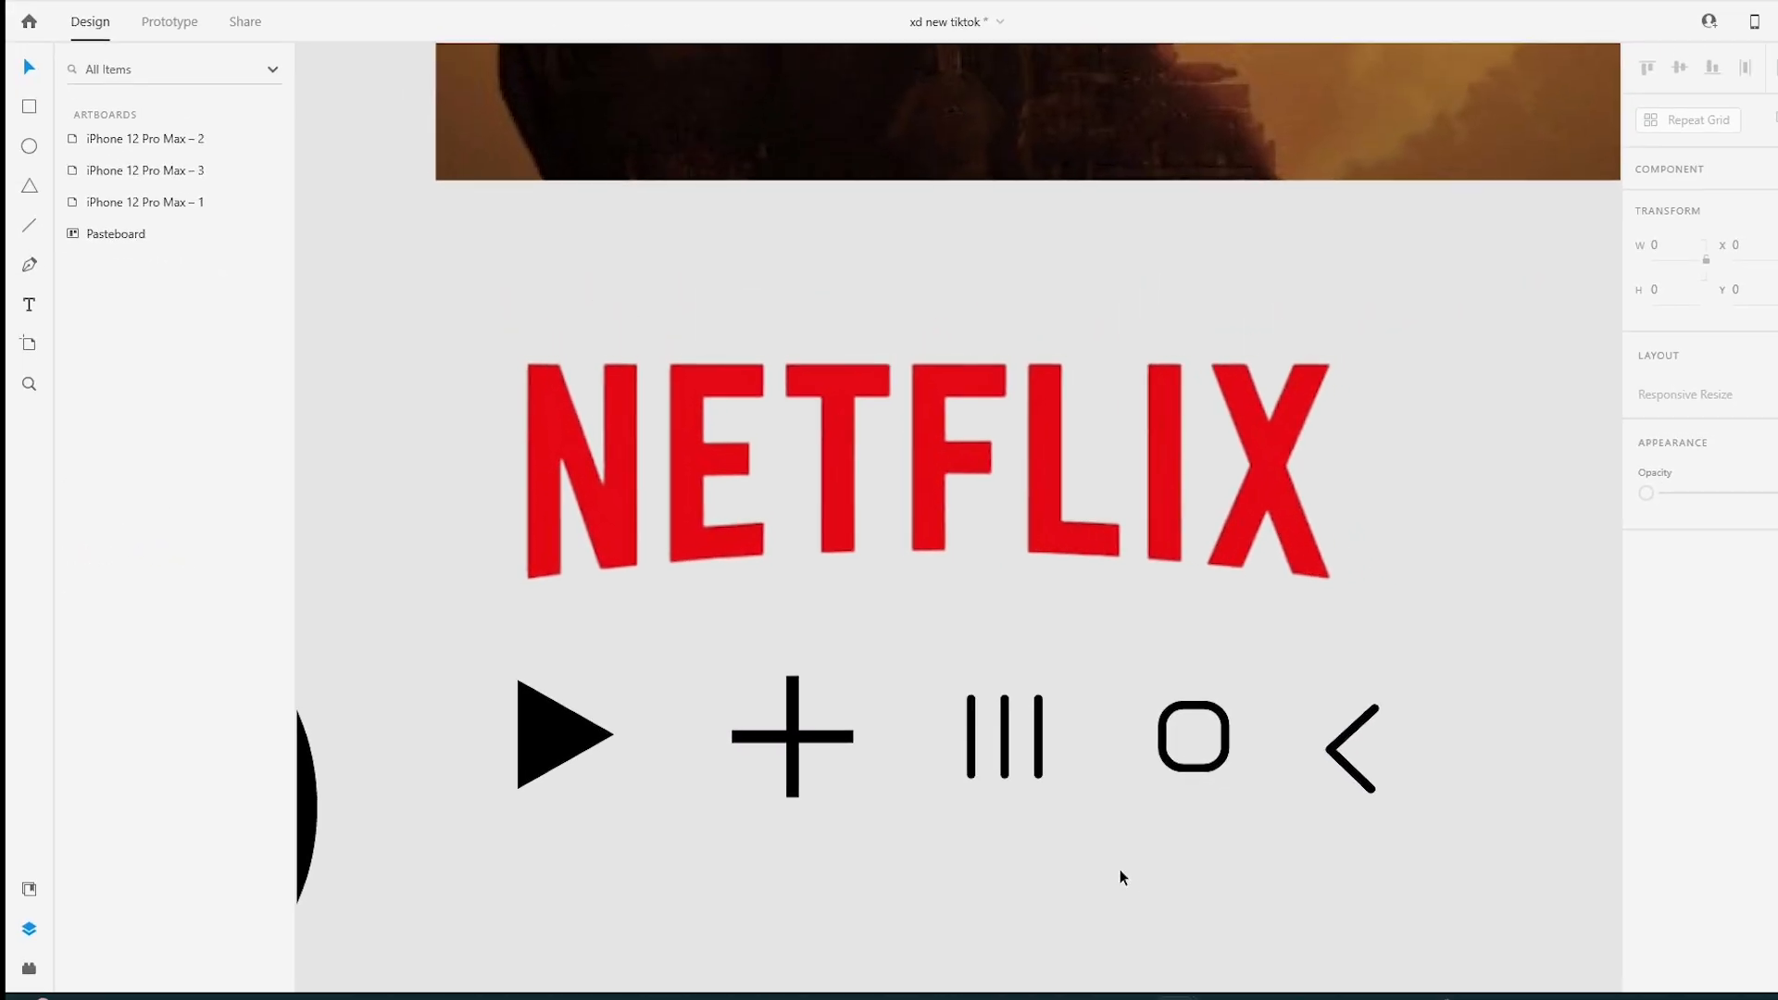
Duplicate the pasteboard's chevron icon and bring the copy beside the iPhone 12 Pro Max – 2 artboard.
click(1358, 747)
alt+drag(1352, 730, 422, 265)
ctrl+scroll(421, 264, down, 4)
scroll(420, 262, left, 3)
scroll(421, 268, left, 2)
scroll(422, 268, up, 5)
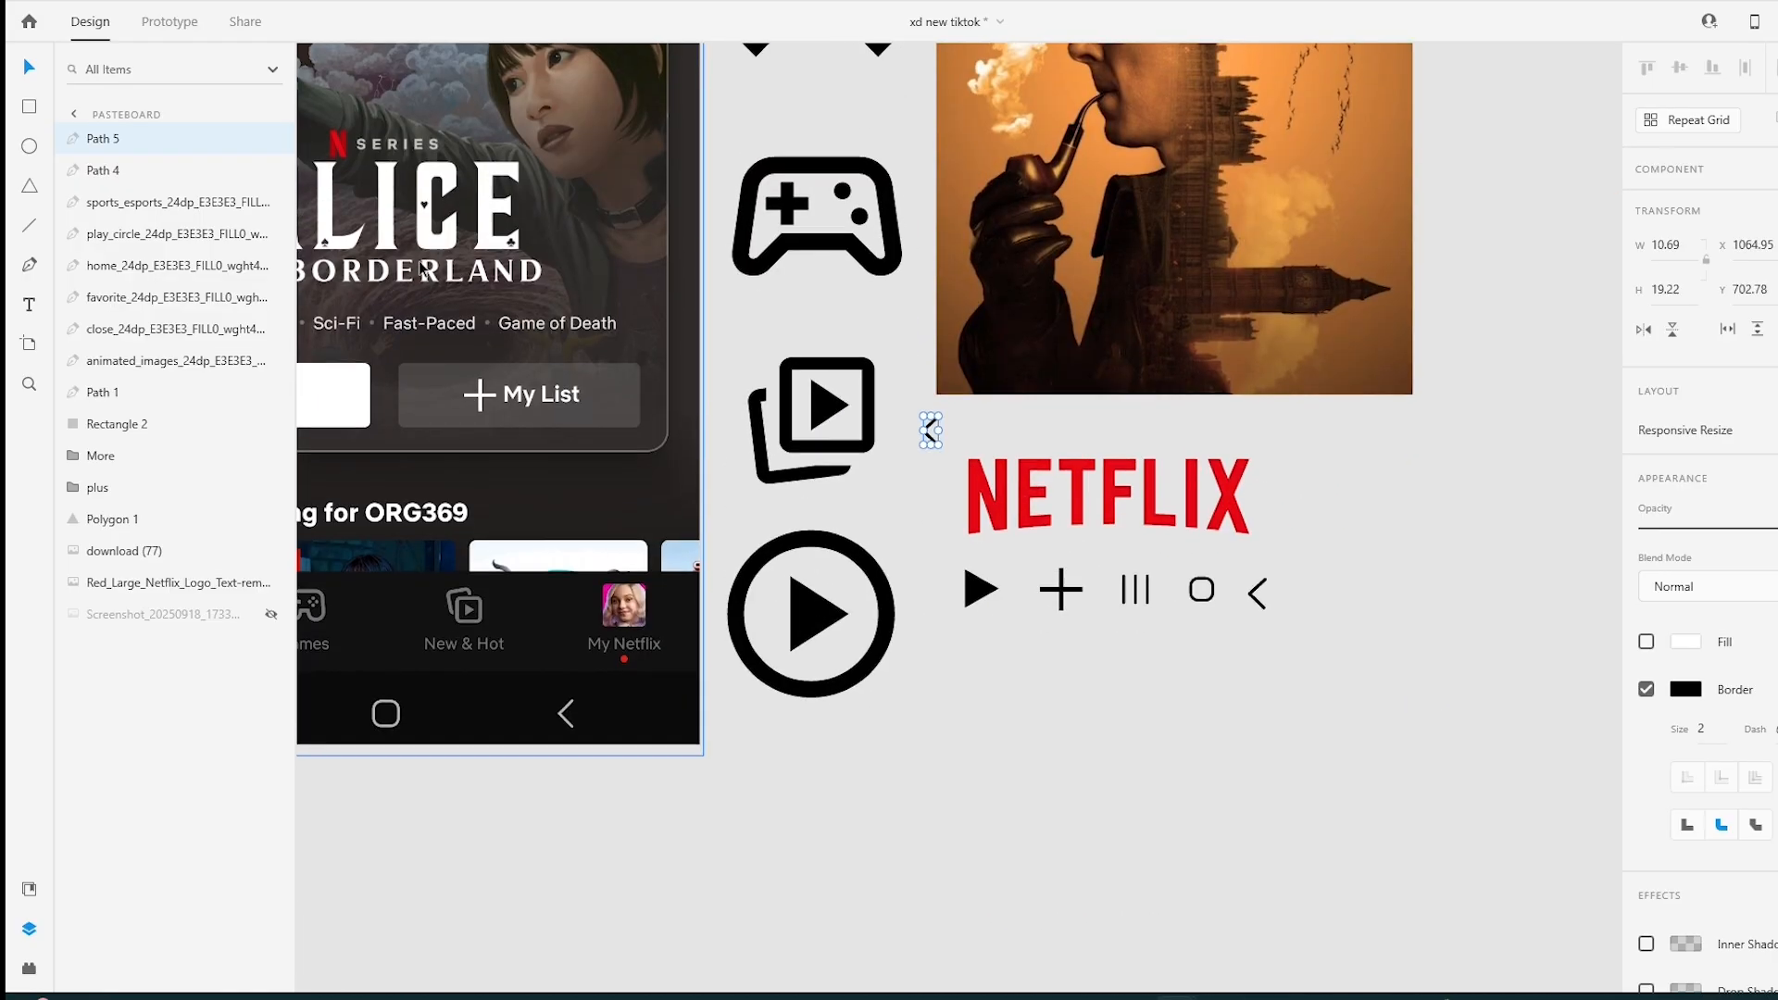
drag(933, 604, 575, 282)
scroll(576, 284, left, 10)
scroll(575, 283, up, 3)
scroll(575, 281, left, 3)
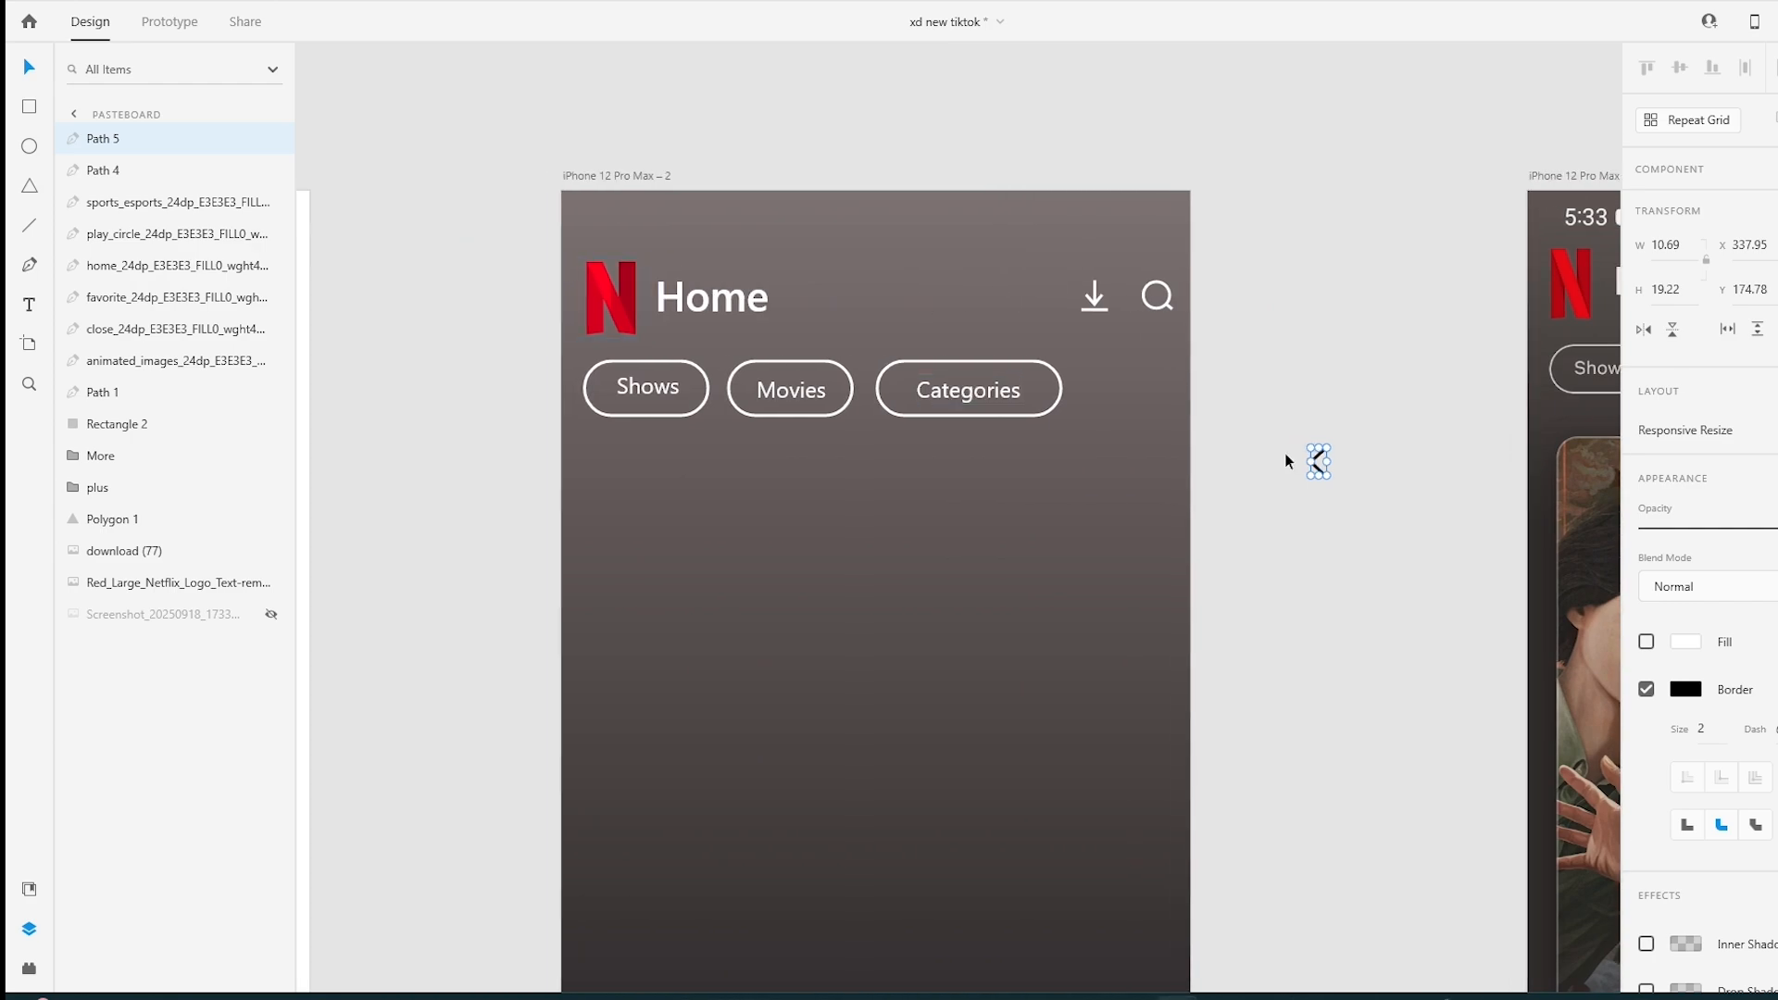
Place the chevron copy at the right end of the Categories pill and shift the Categories label left to X 229.
drag(1318, 463, 1031, 394)
scroll(1031, 394, up, 5)
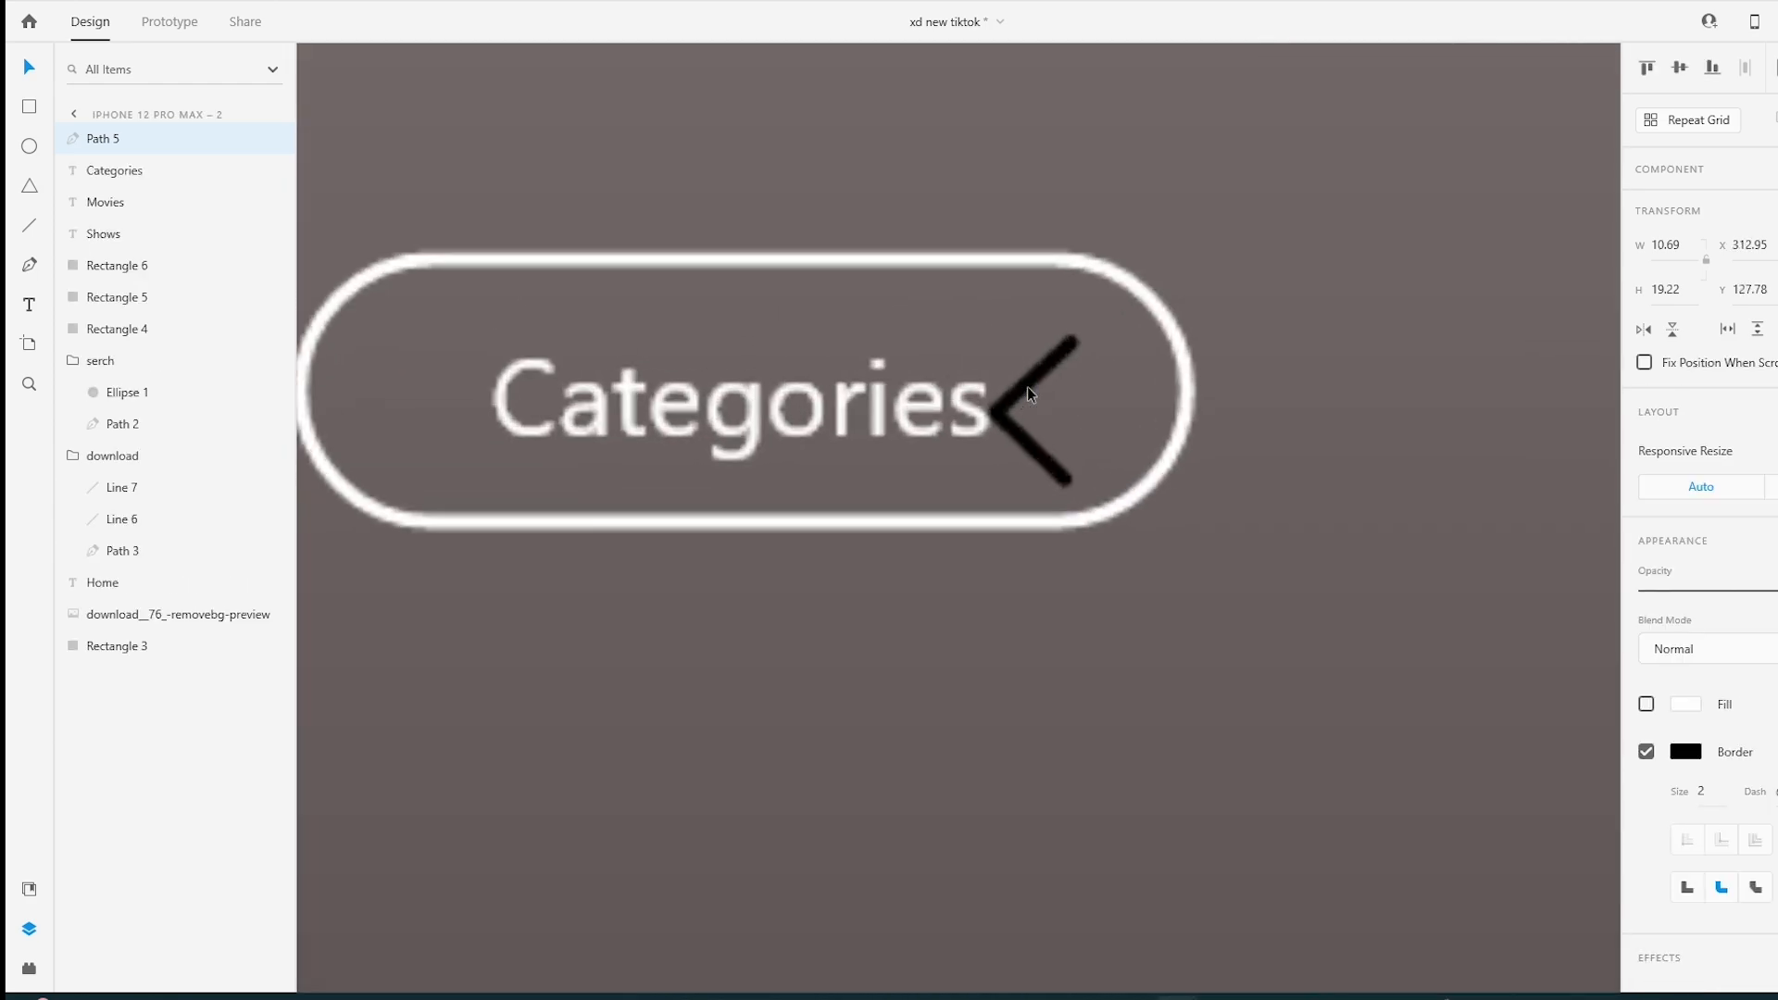
drag(818, 423, 726, 423)
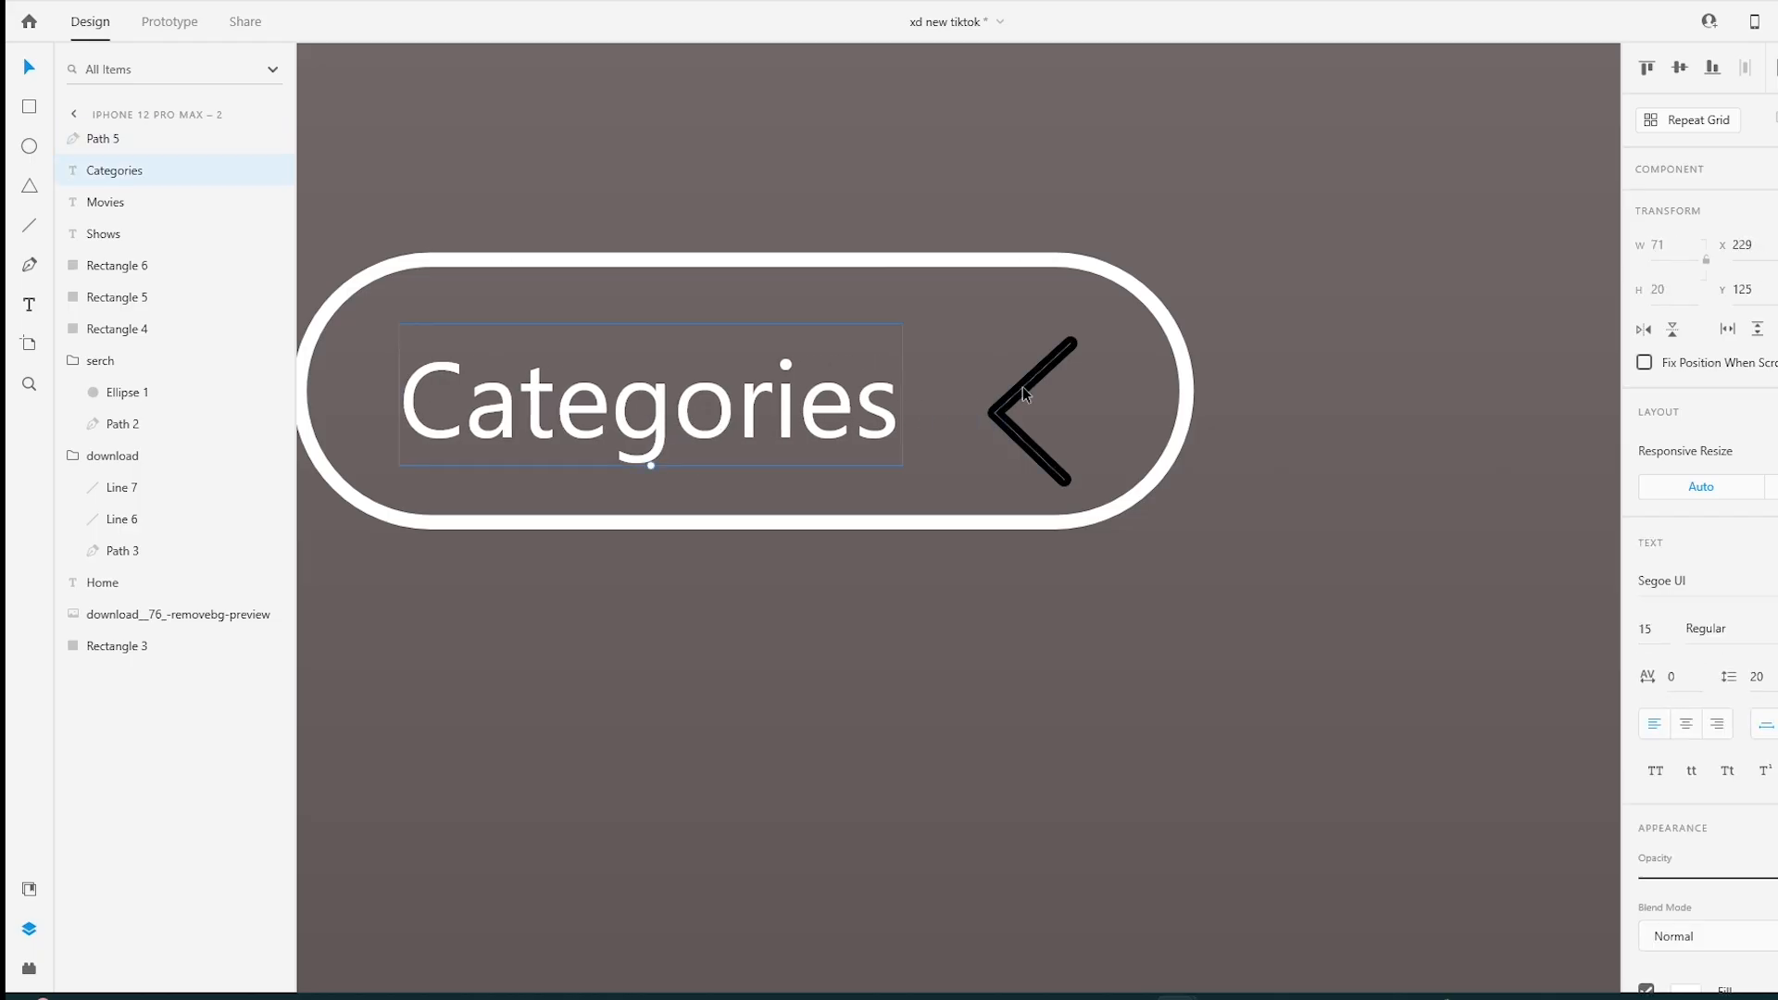
Rotate the chevron in the Categories pill in 90° increments until it points down.
click(1023, 389)
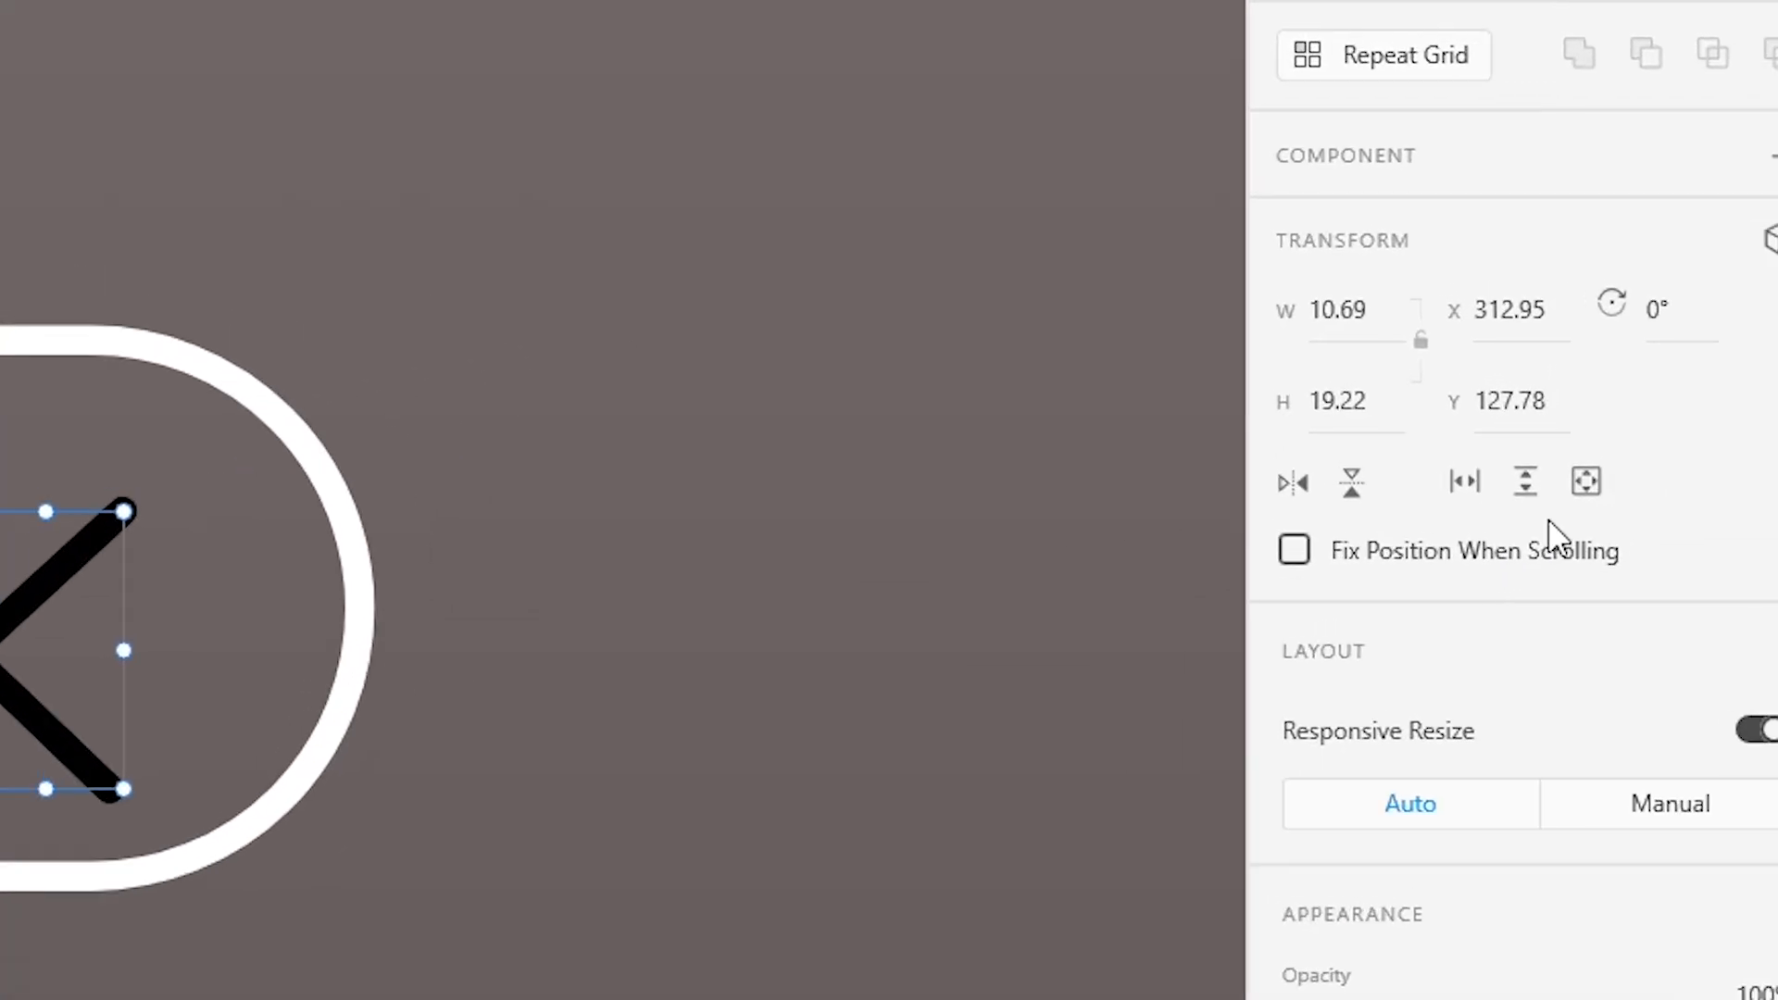
click(1586, 343)
key(BackSpace)
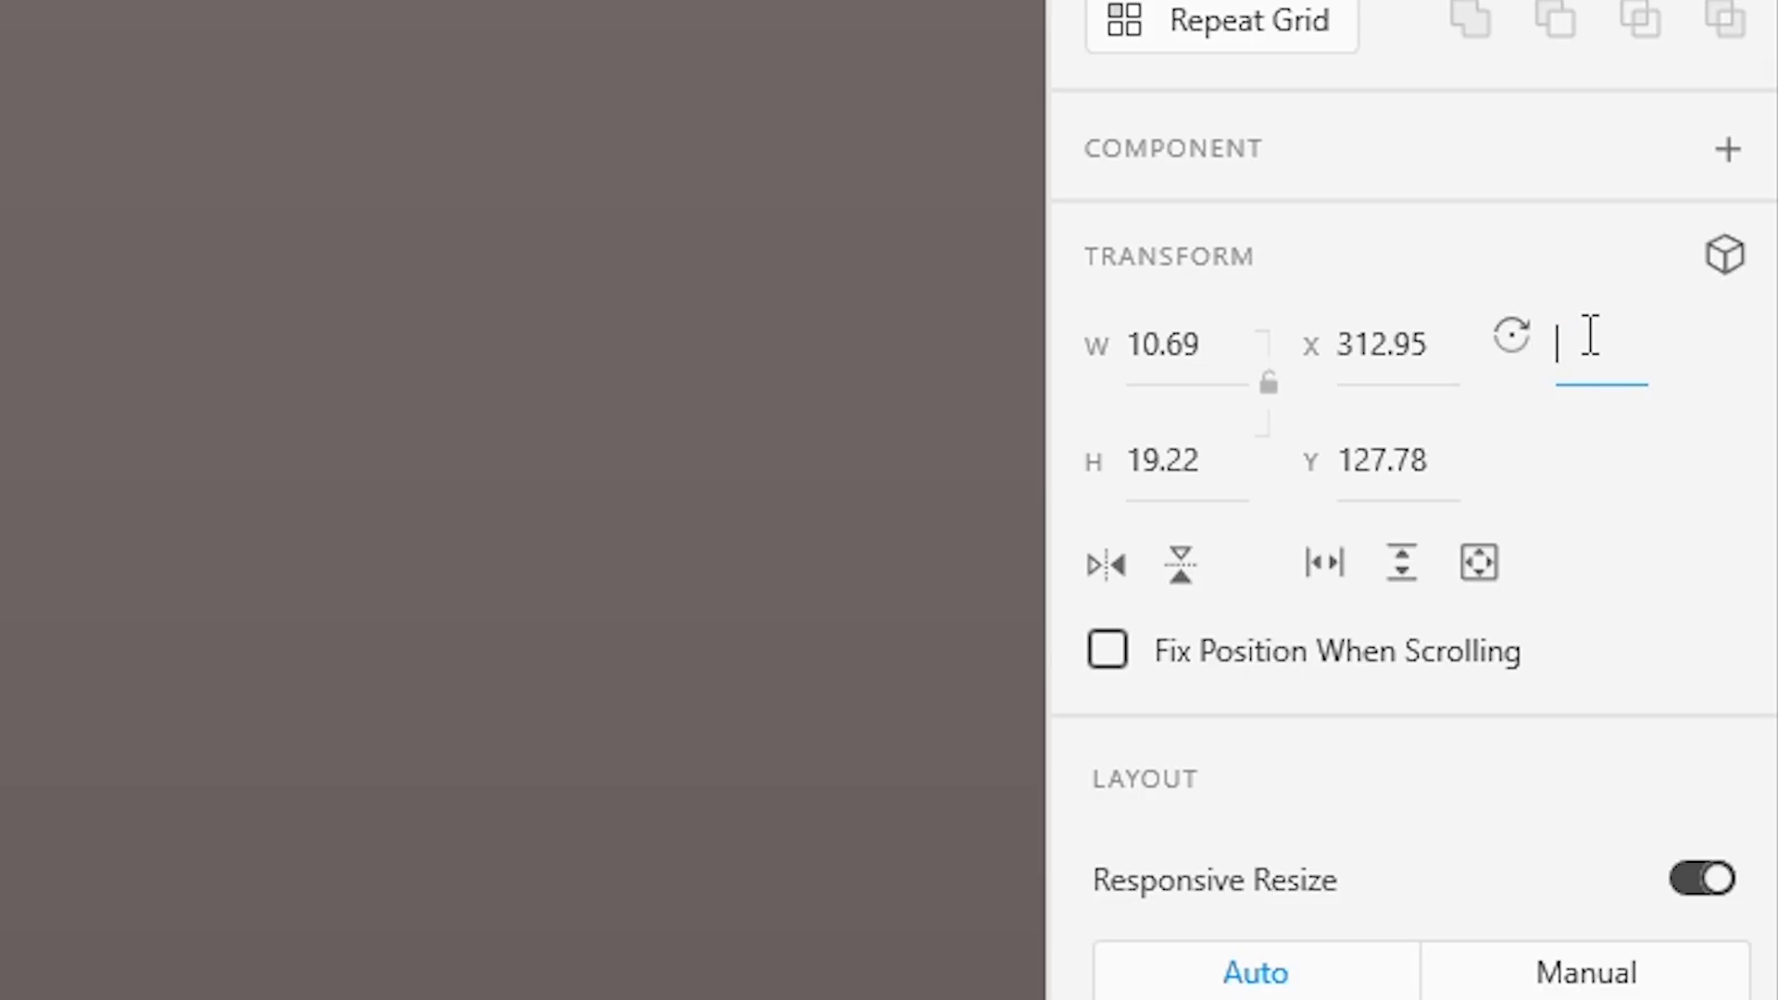
text(90)
key(Return)
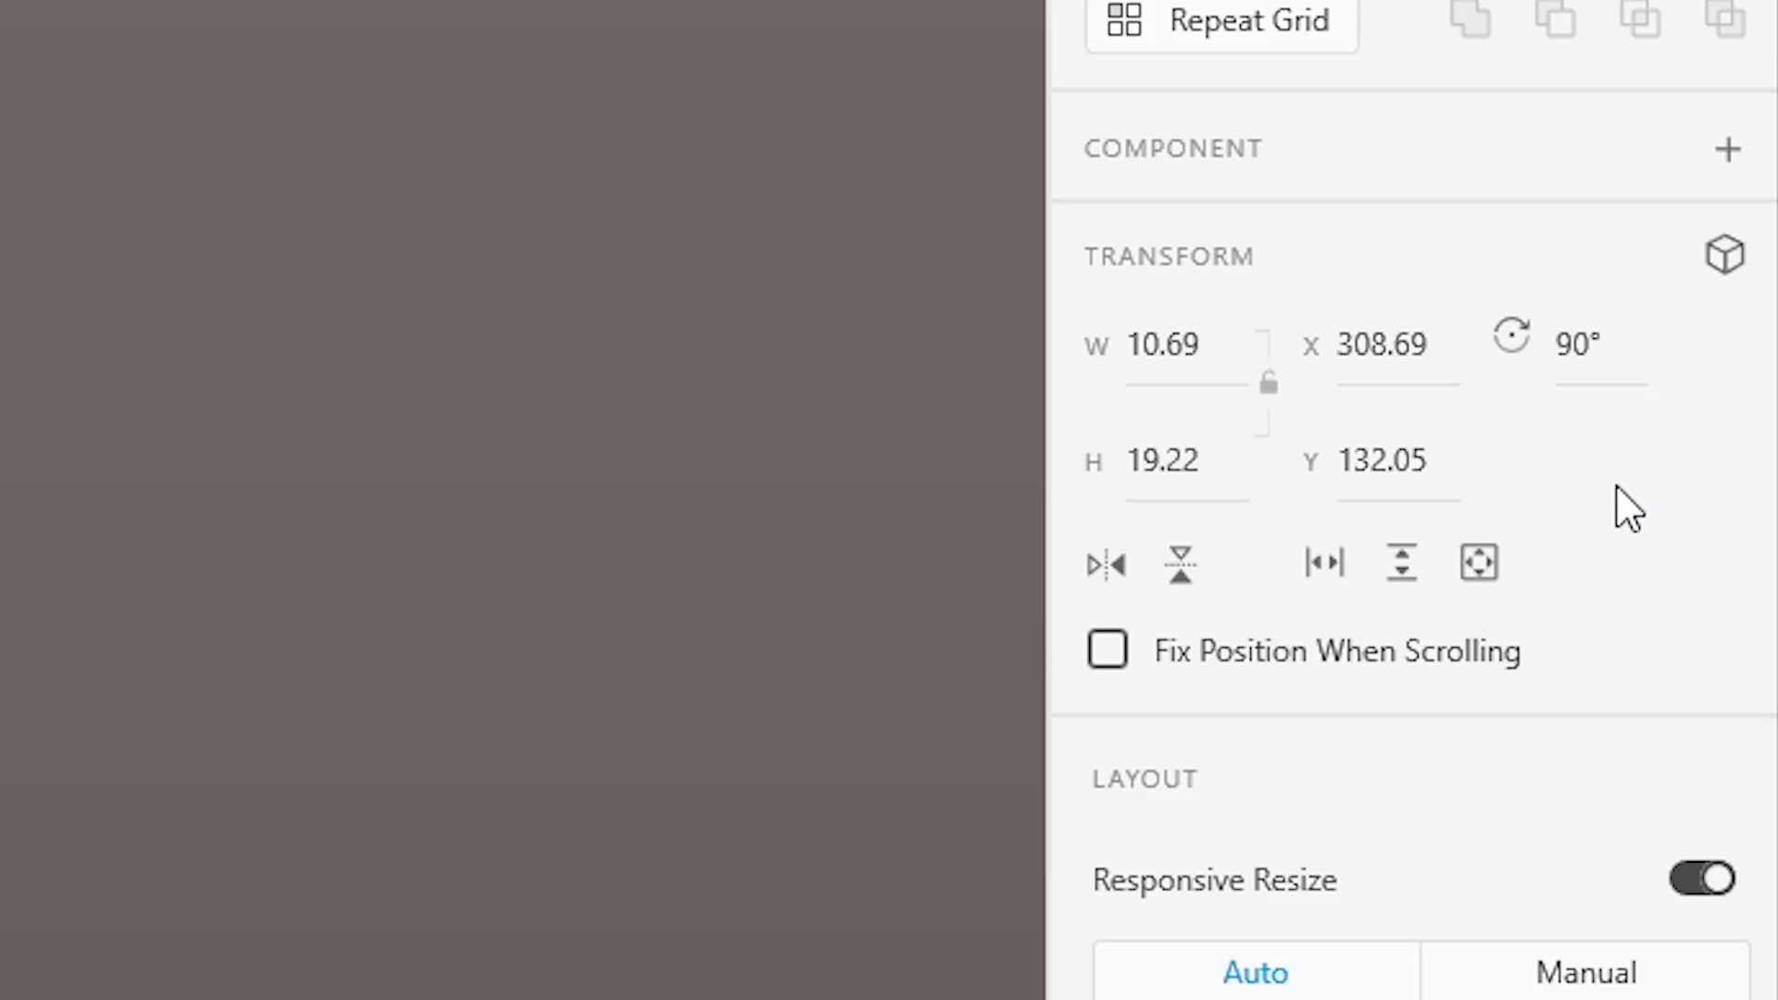
click(1627, 347)
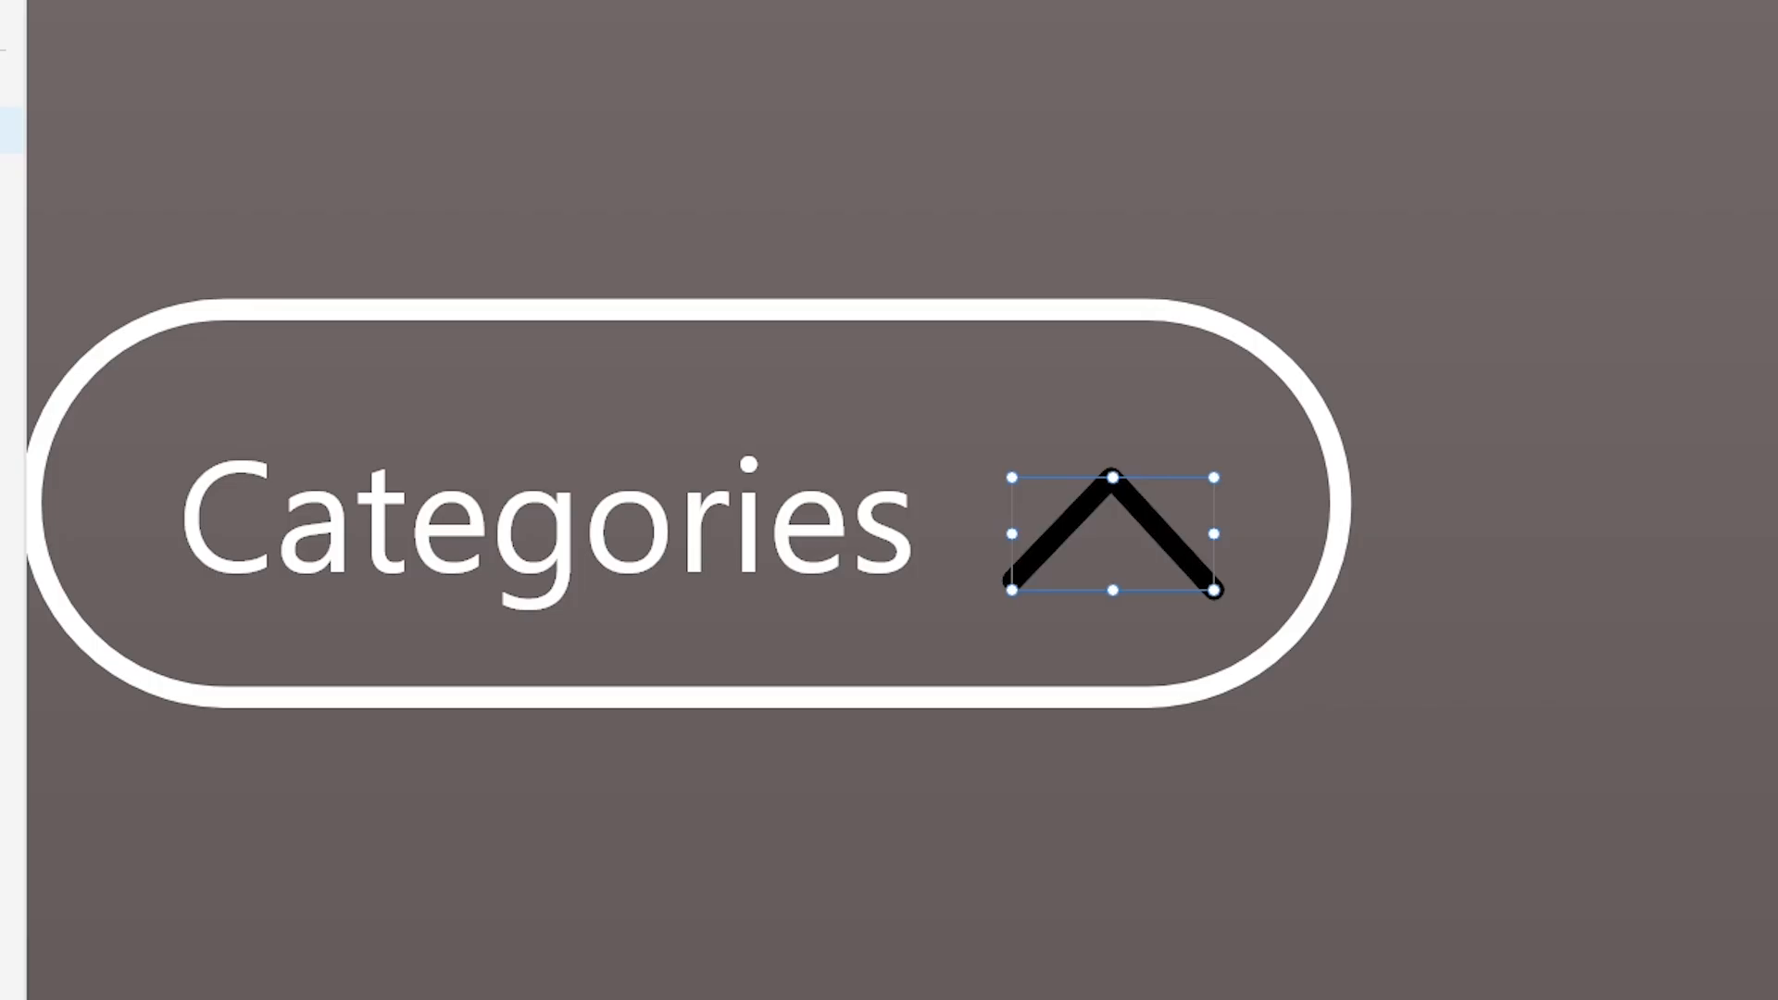
key(Return)
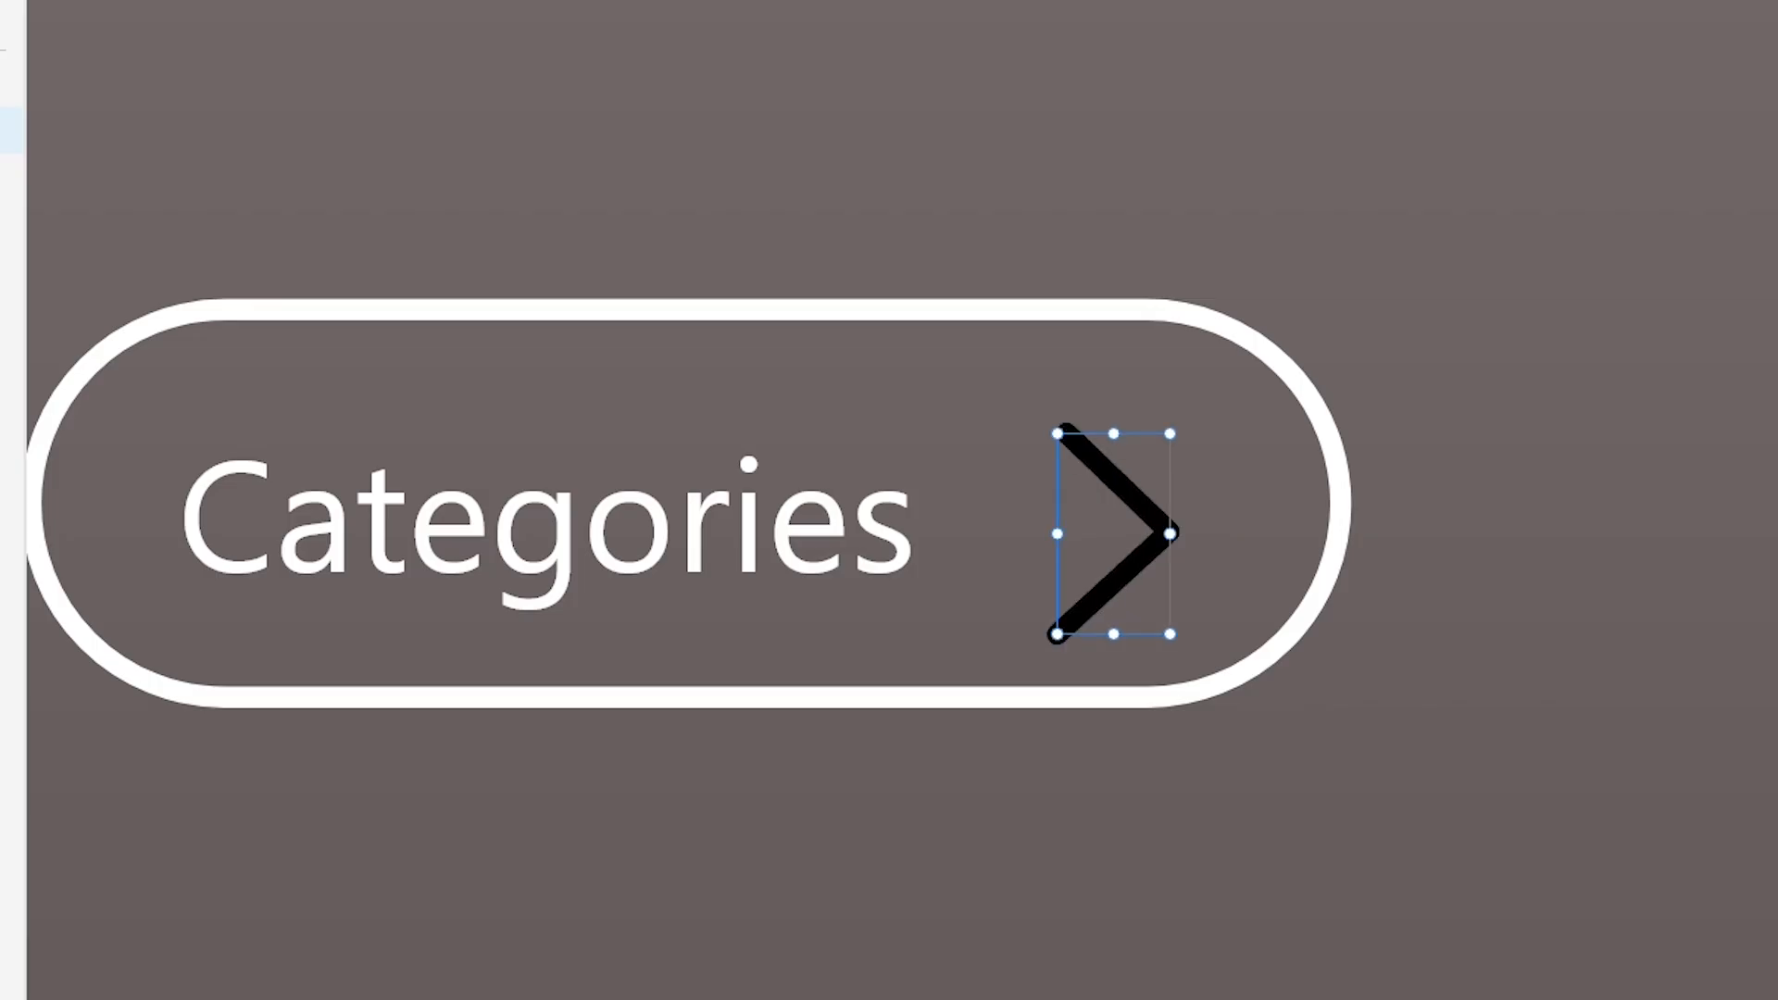
key(Return)
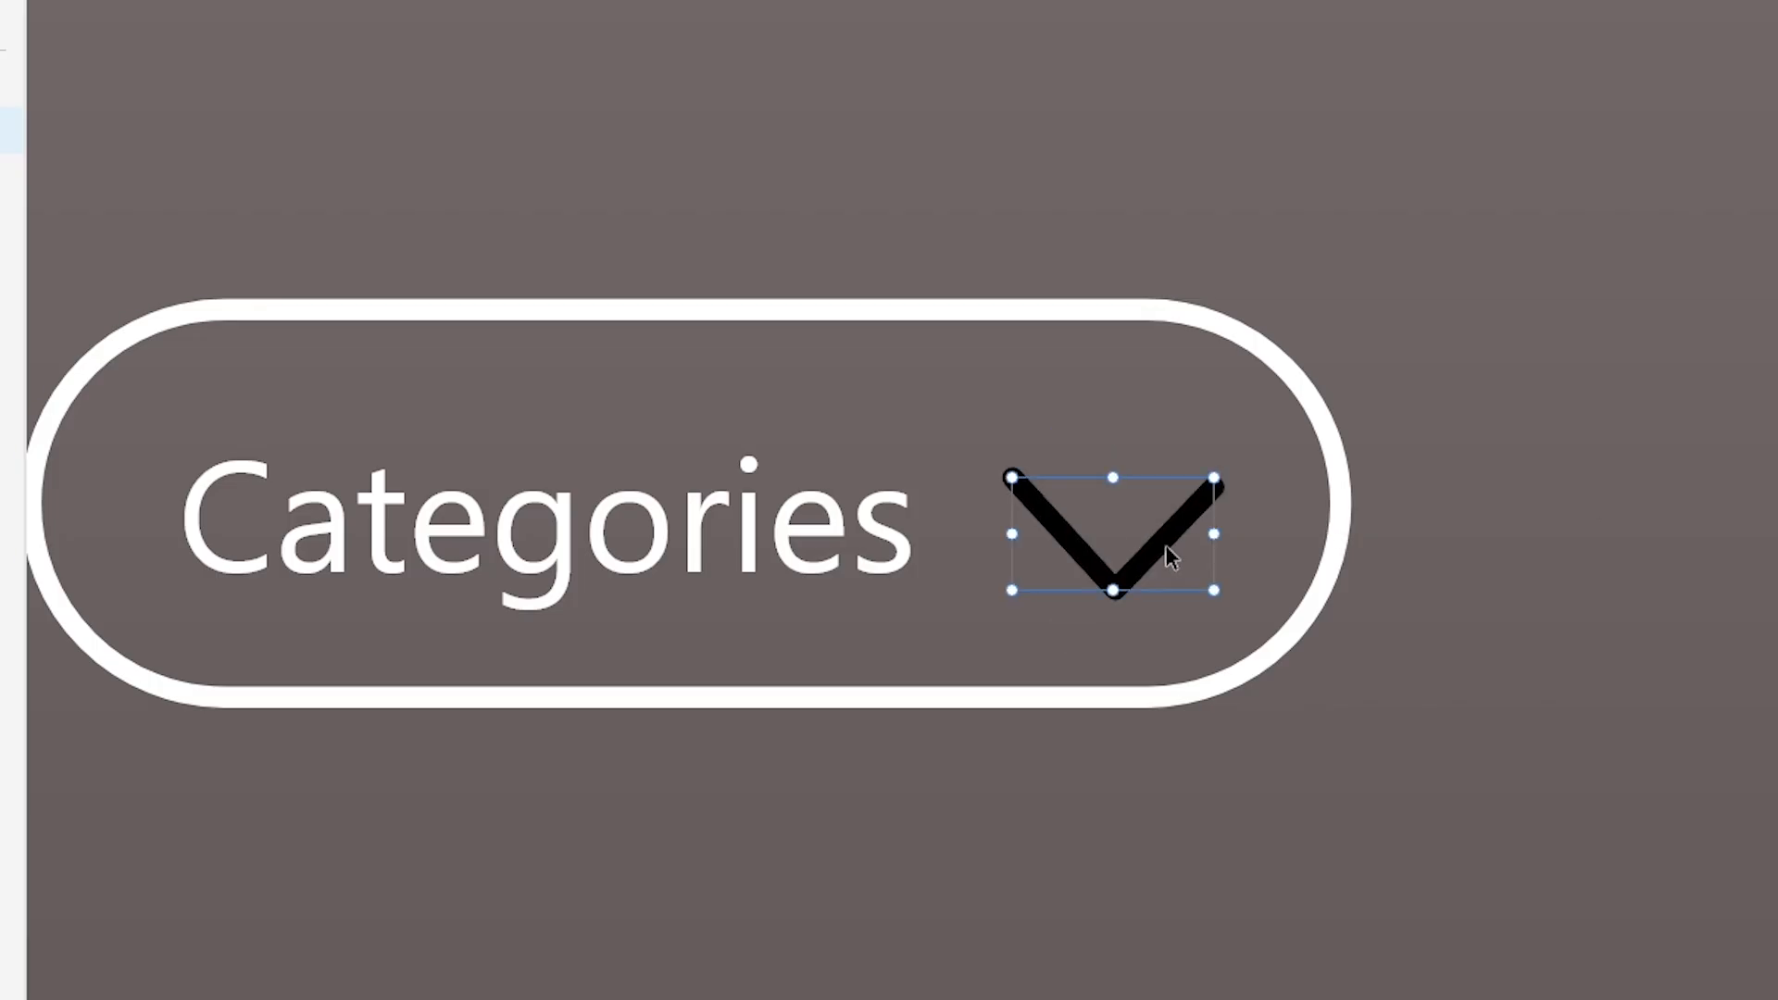
Compare the Categories pill with the reference screen and scale down its chevron.
scroll(1165, 547, down, 5)
scroll(1165, 546, down, 3)
scroll(1165, 546, right, 5)
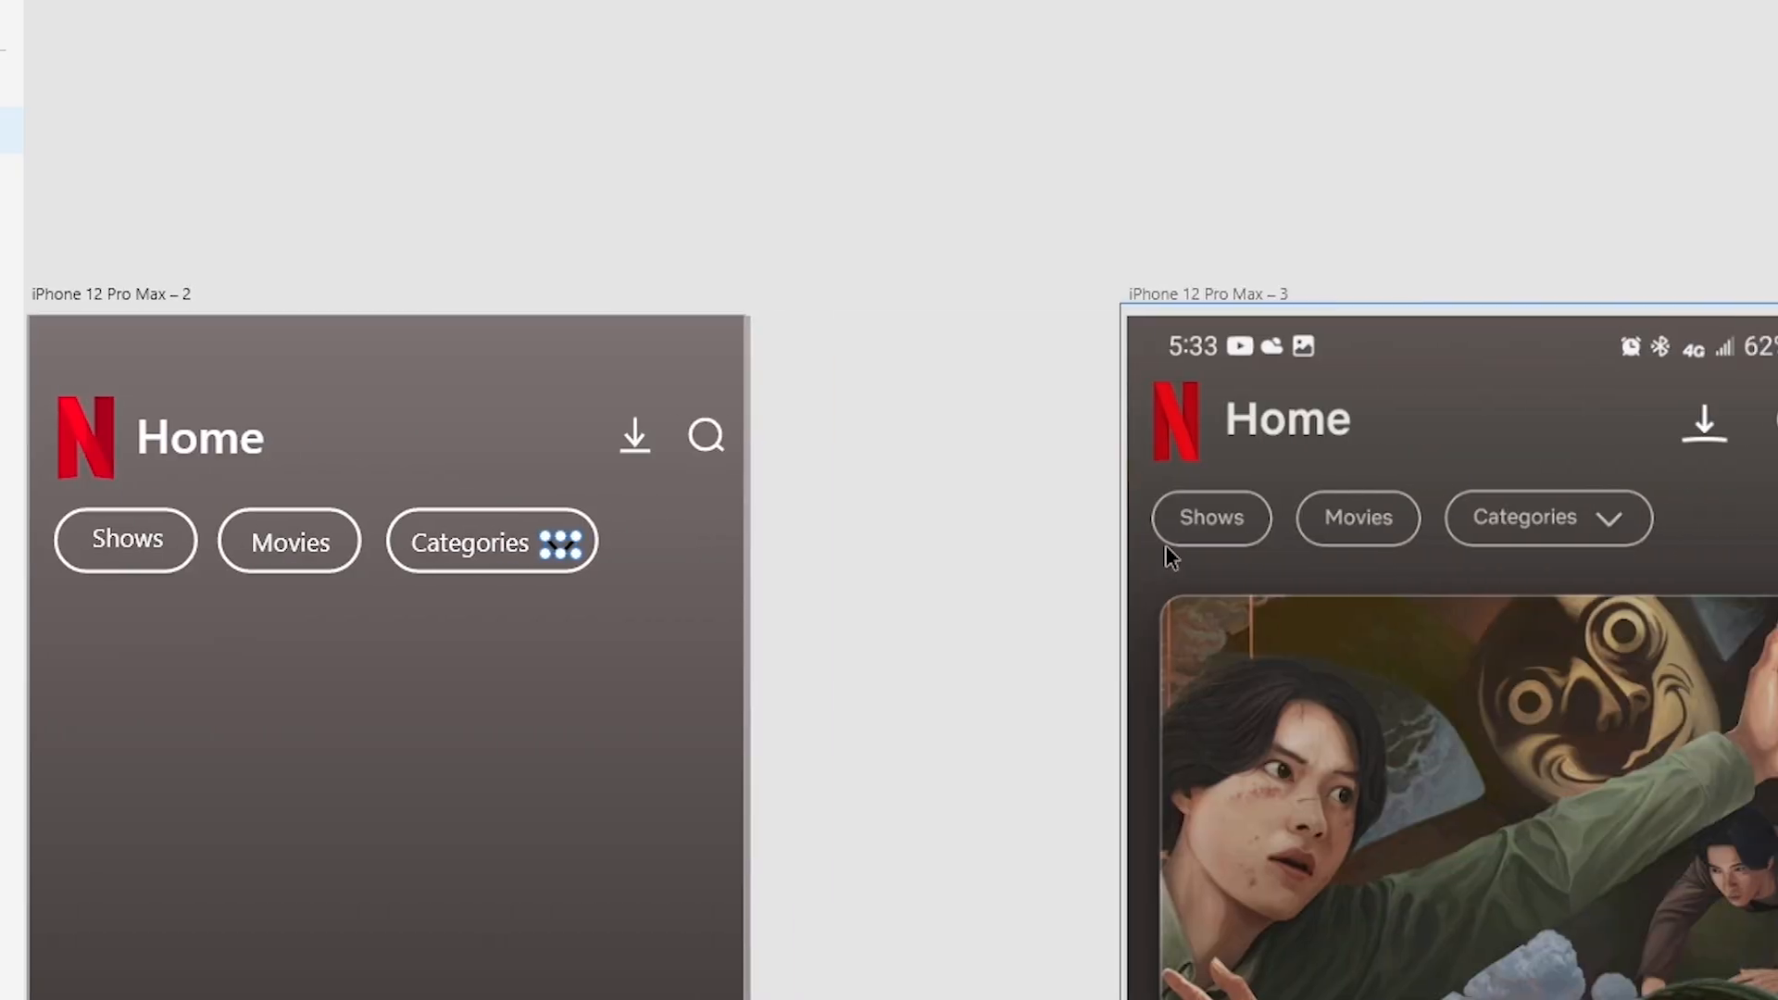
scroll(1165, 546, left, 4)
scroll(1165, 546, left, 1)
scroll(1102, 553, up, 6)
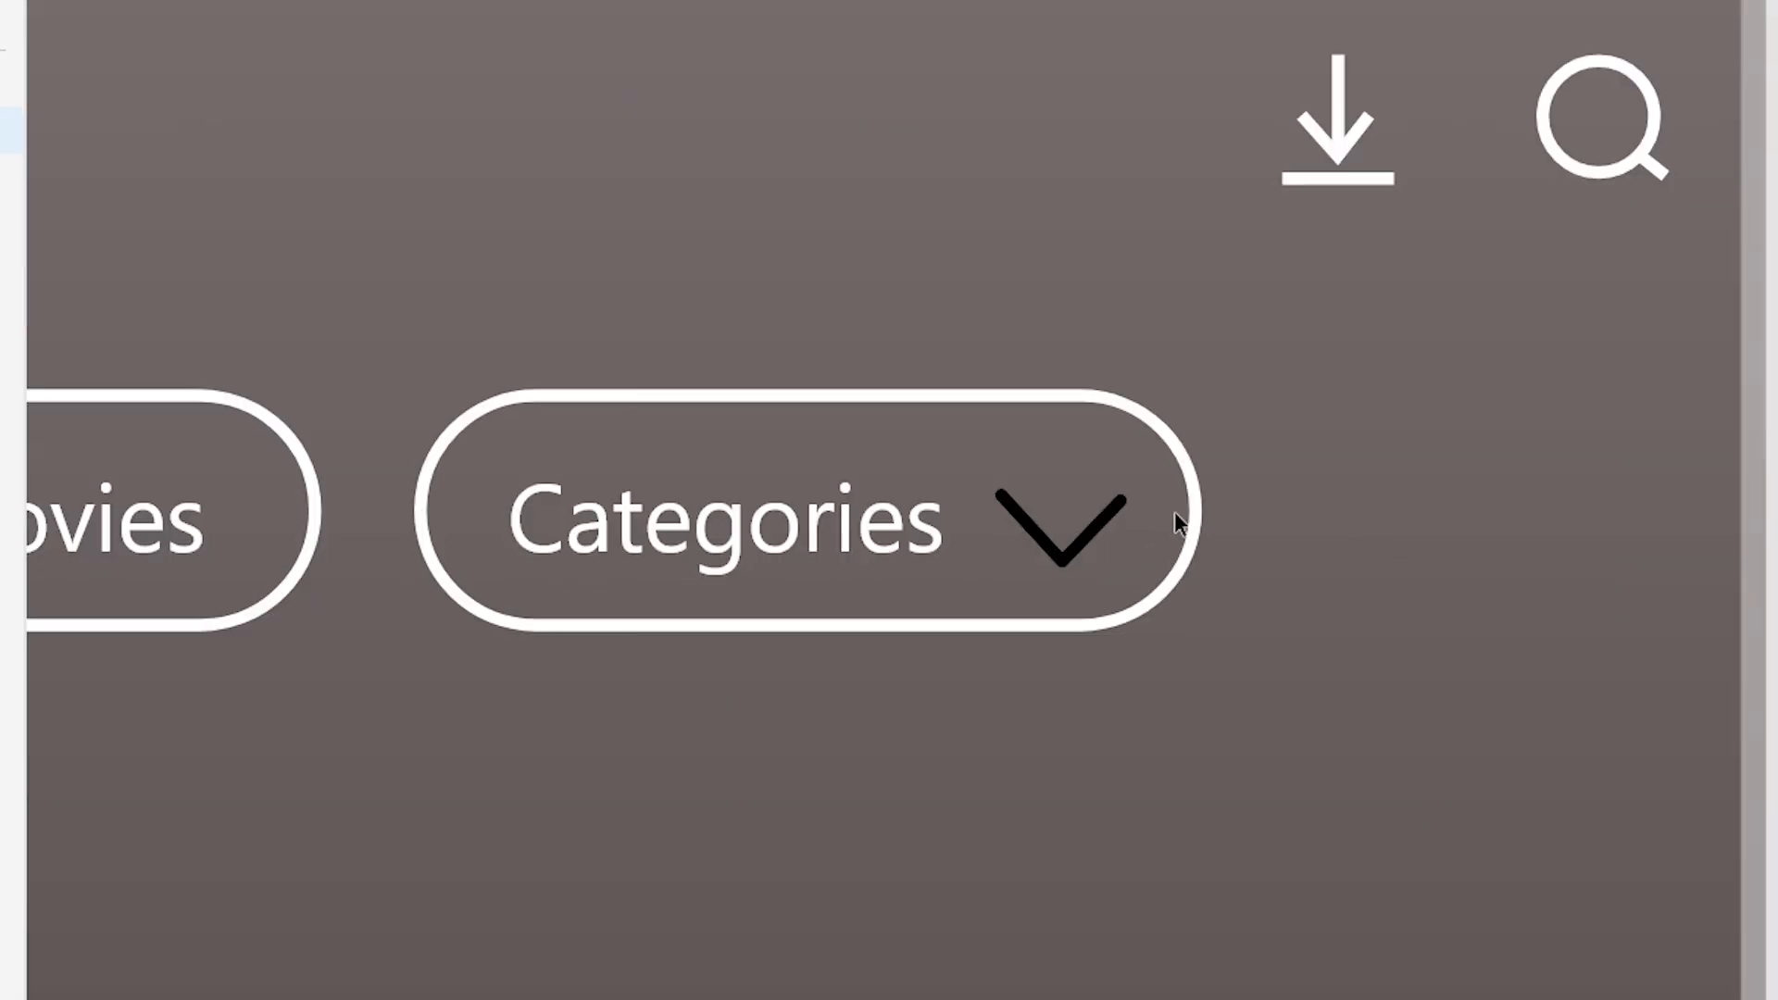
drag(1121, 496, 1082, 509)
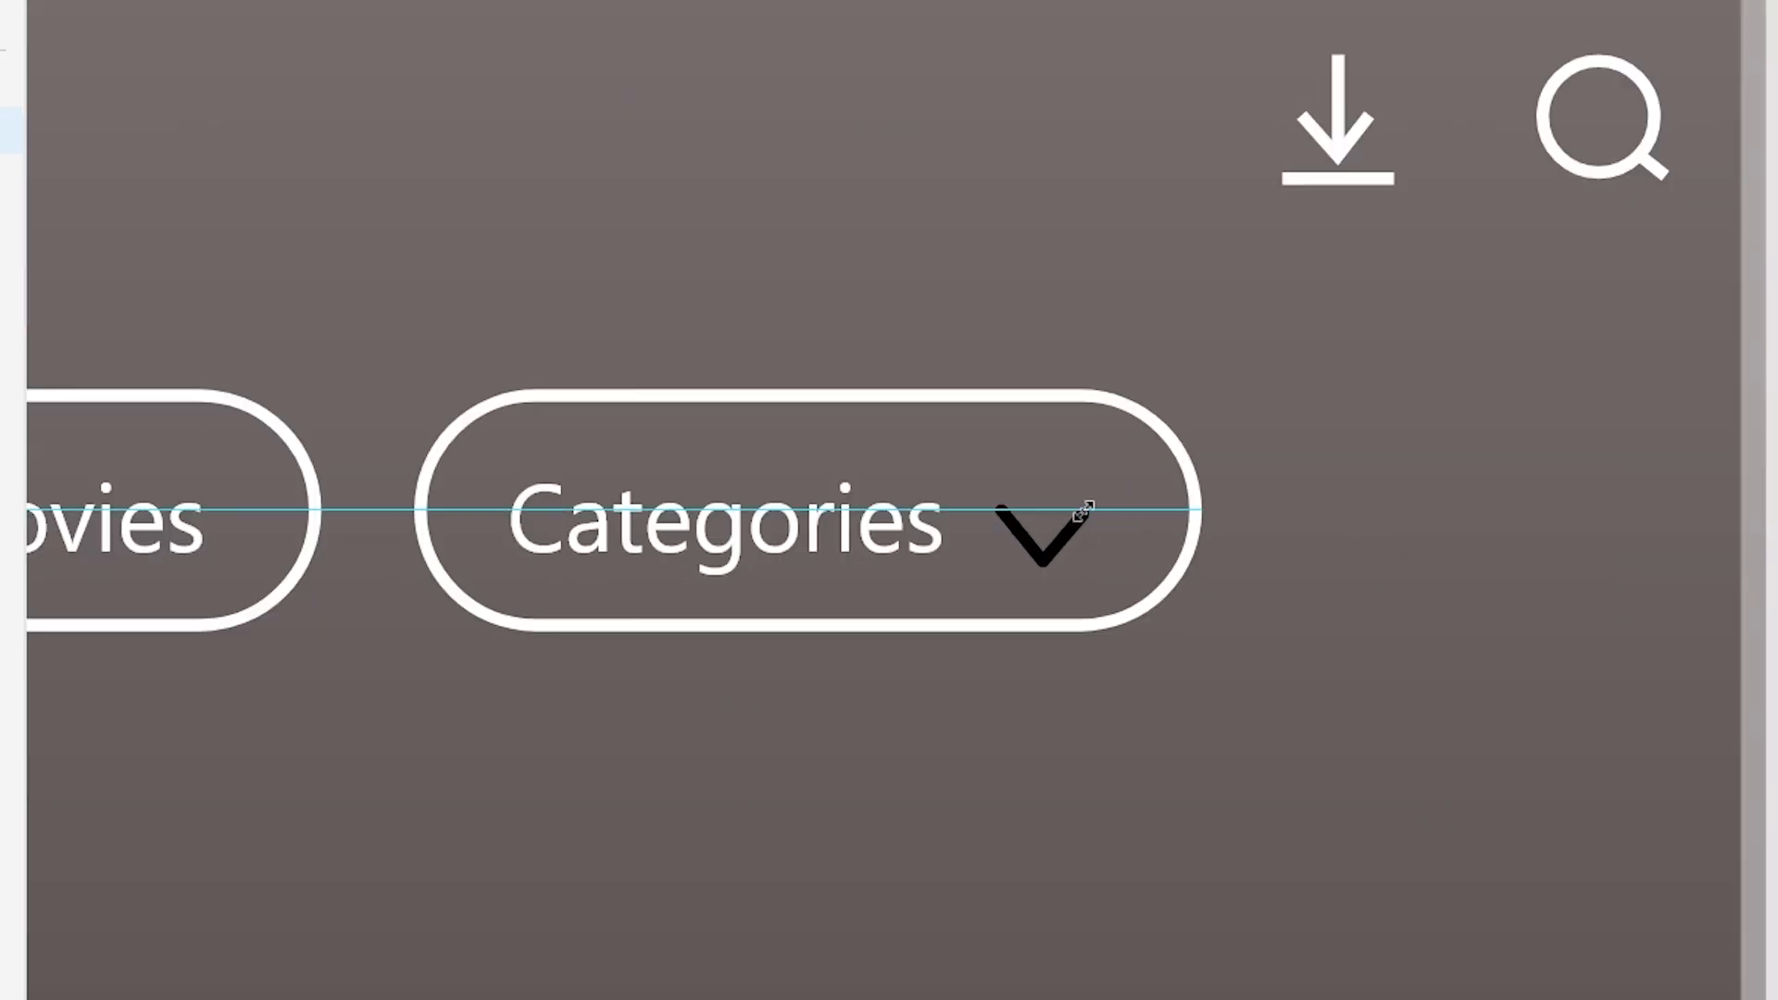
Change the border colour of the chevron in the Categories pill to white, #FFFFFF.
click(1468, 649)
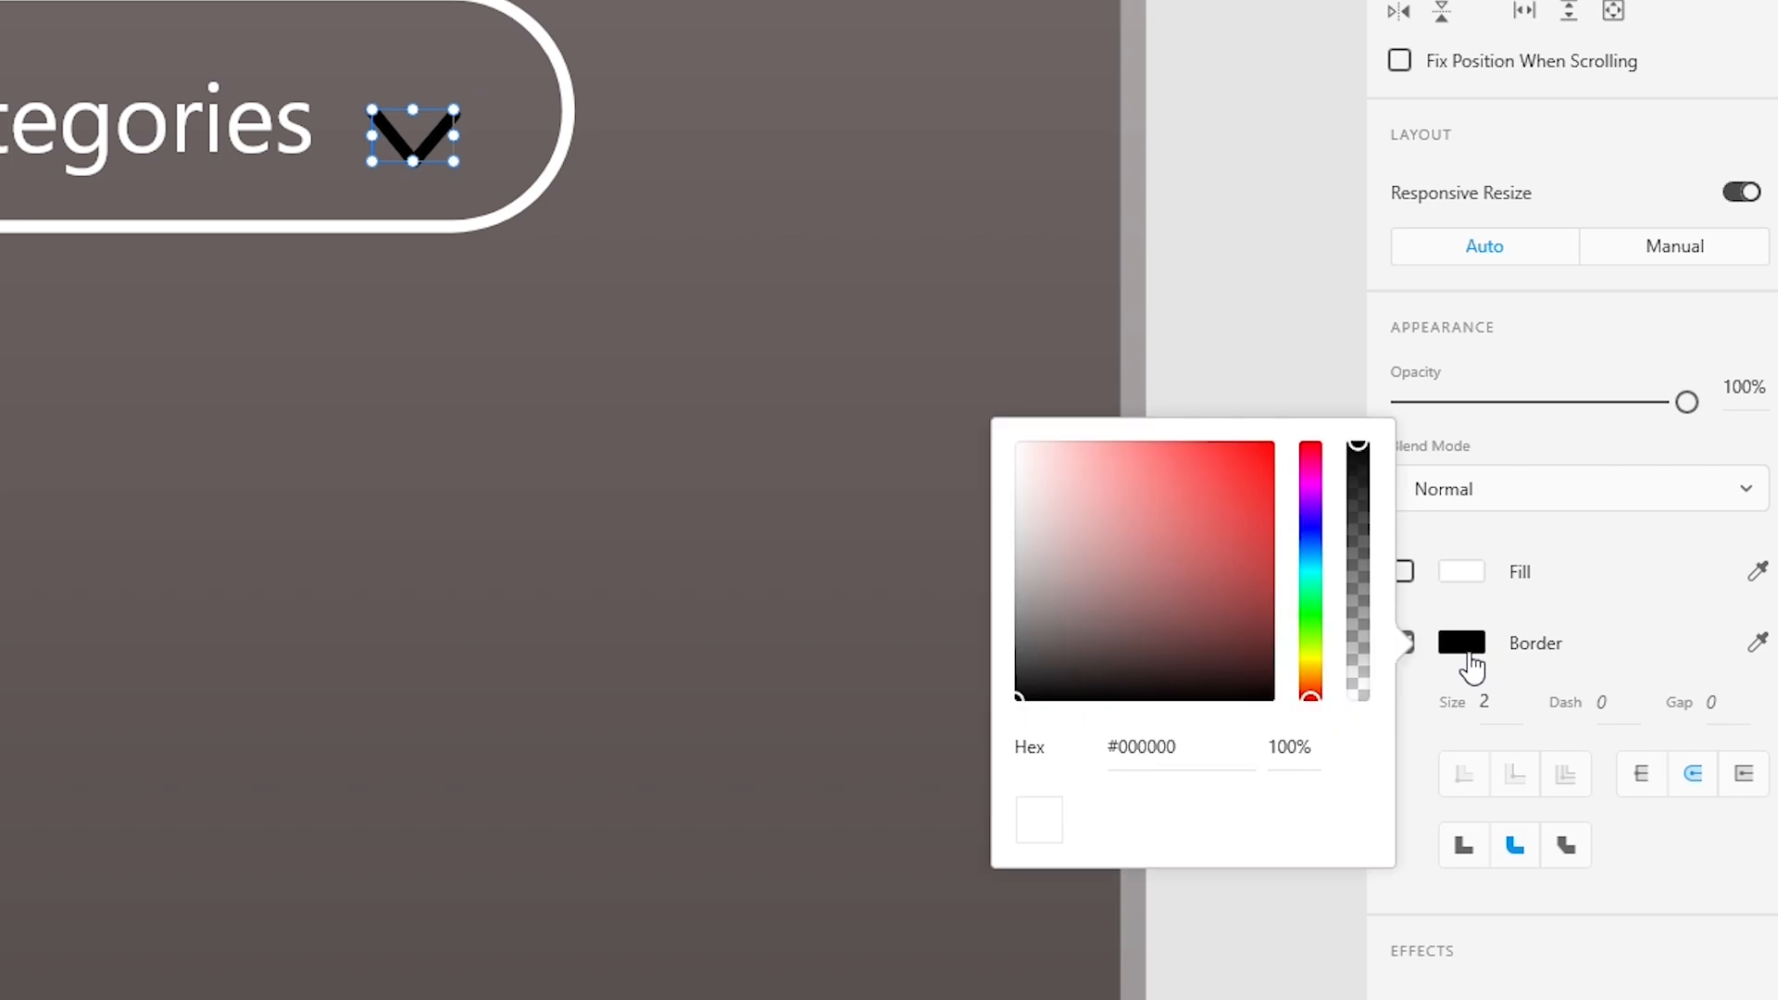
click(1076, 494)
drag(1077, 497, 929, 350)
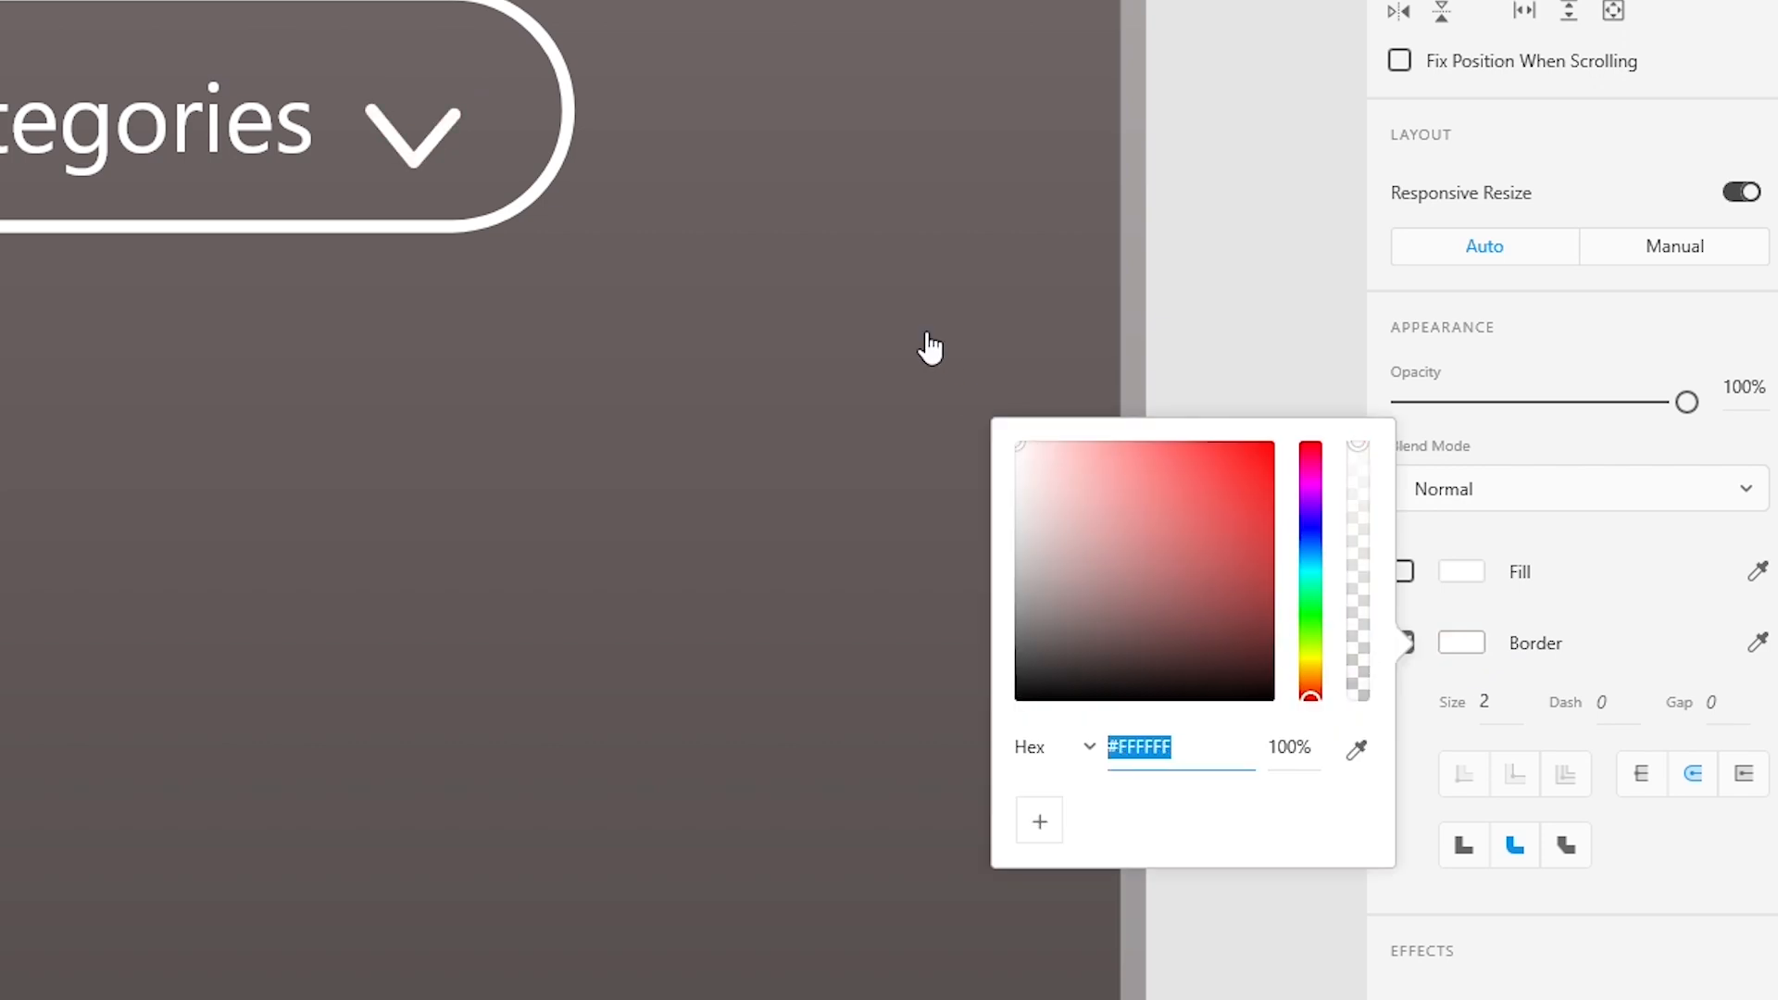
click(484, 168)
Nudge the white chevron slightly up and to the right to align it with the Categories label.
click(405, 150)
key(Up)
key(Up)
key(Up)
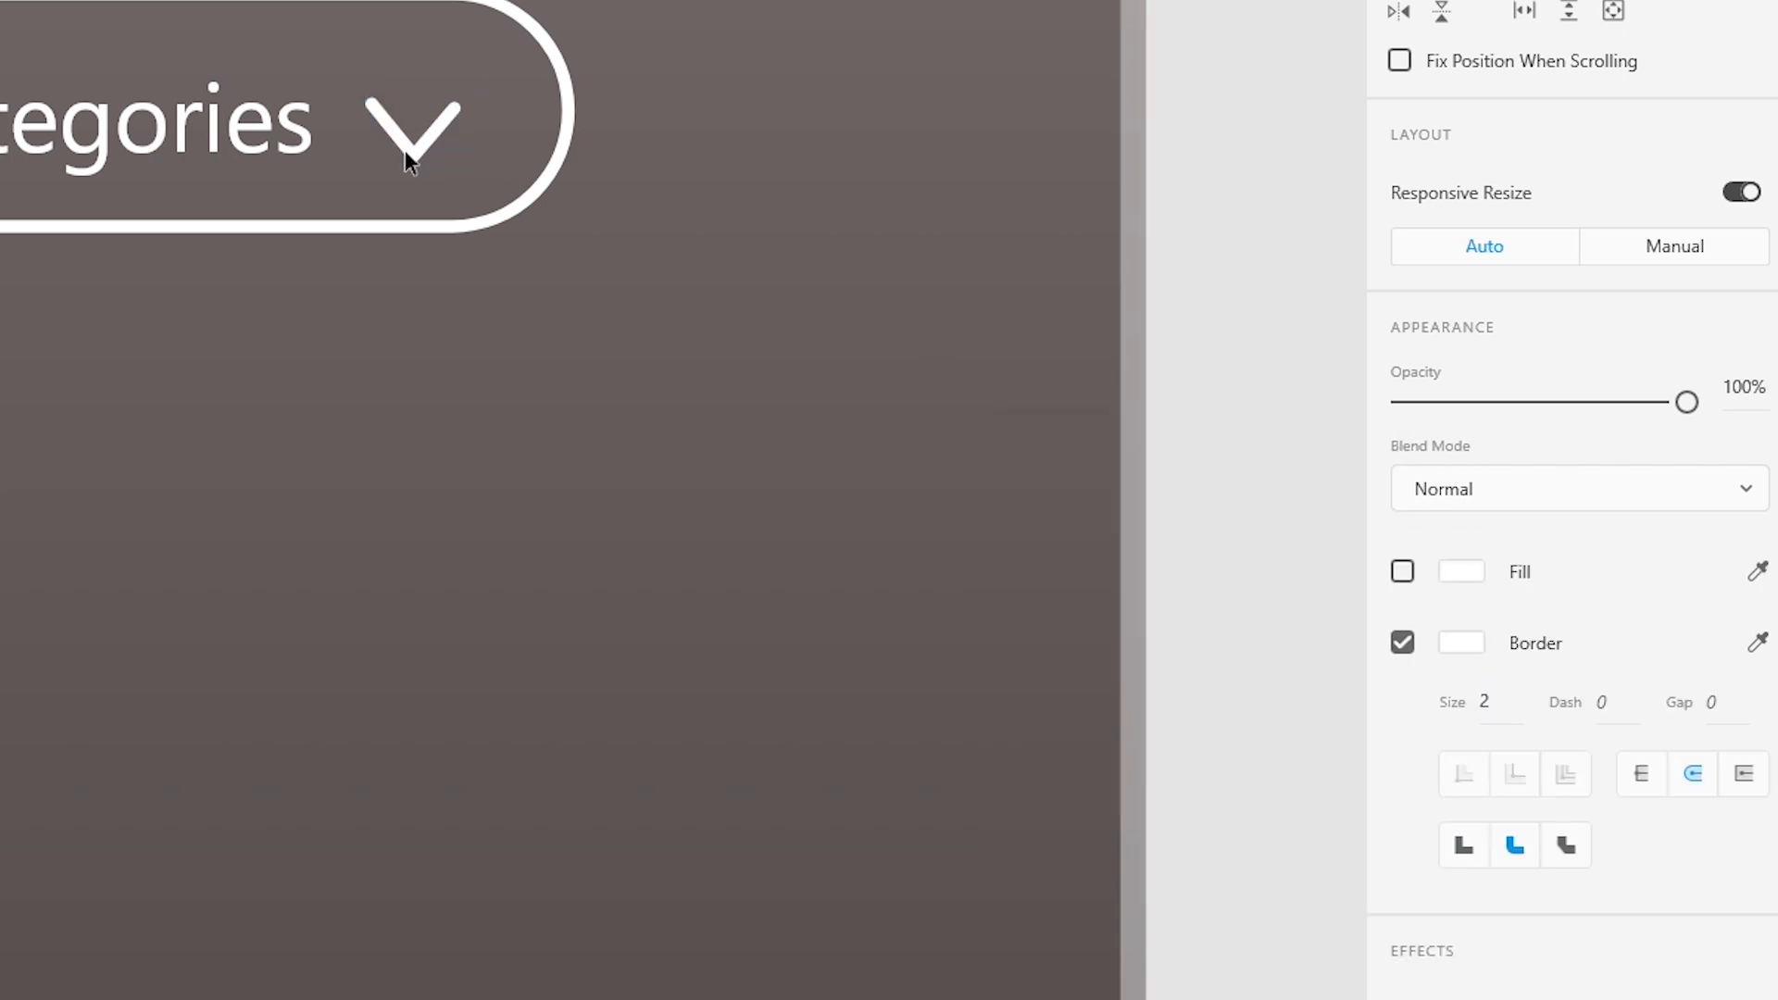
key(Right)
key(Down)
key(Down)
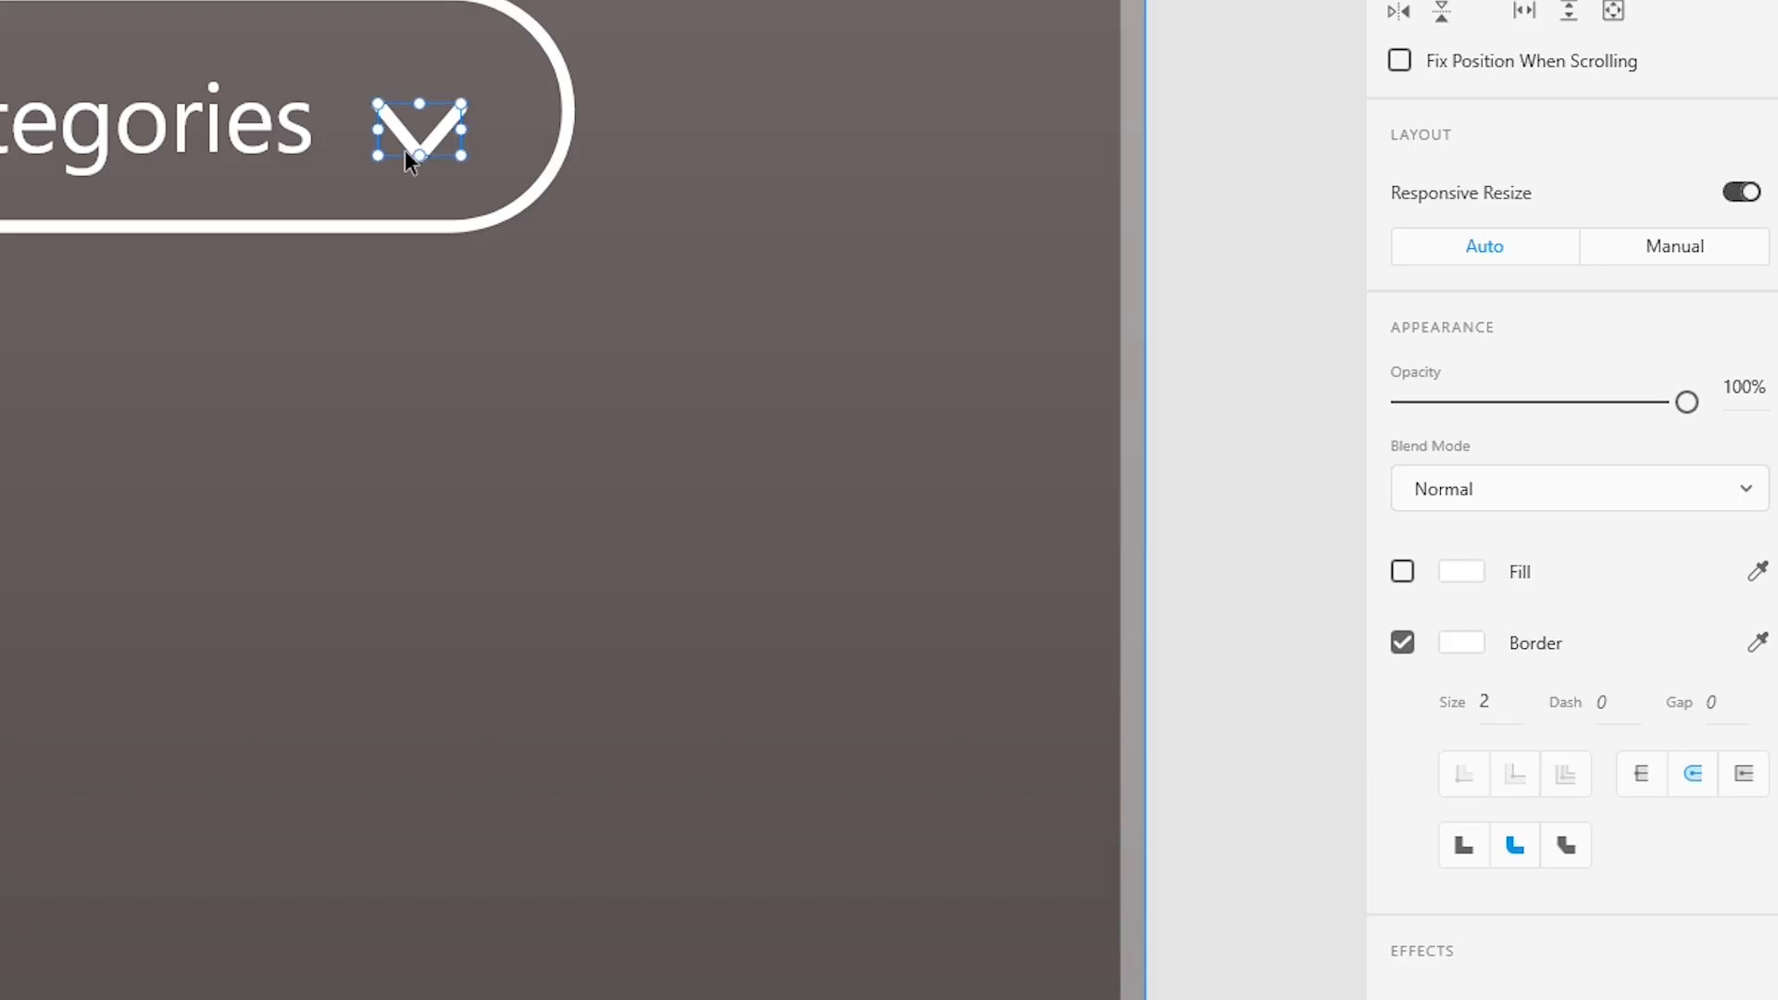
click(848, 213)
Draw a rectangle about 391 × 578 below the category pills on iPhone 12 Pro Max – 2 and centre it horizontally.
scroll(847, 213, down, 10)
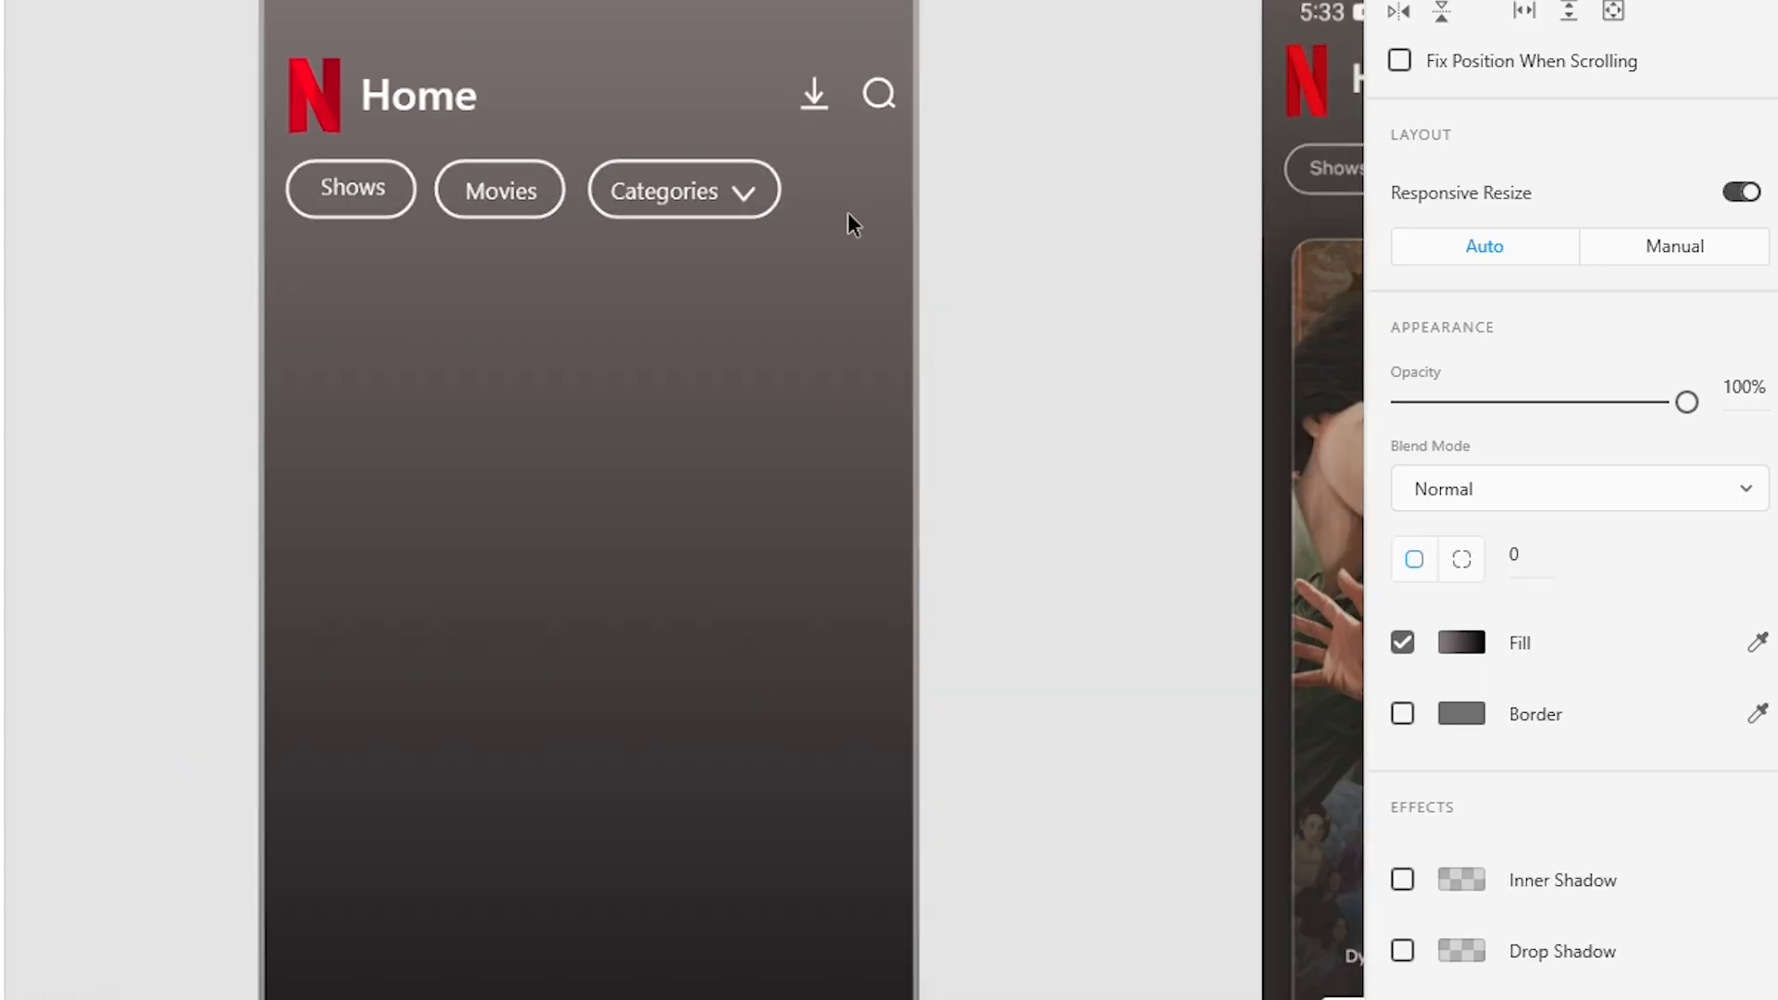
scroll(847, 213, up, 8)
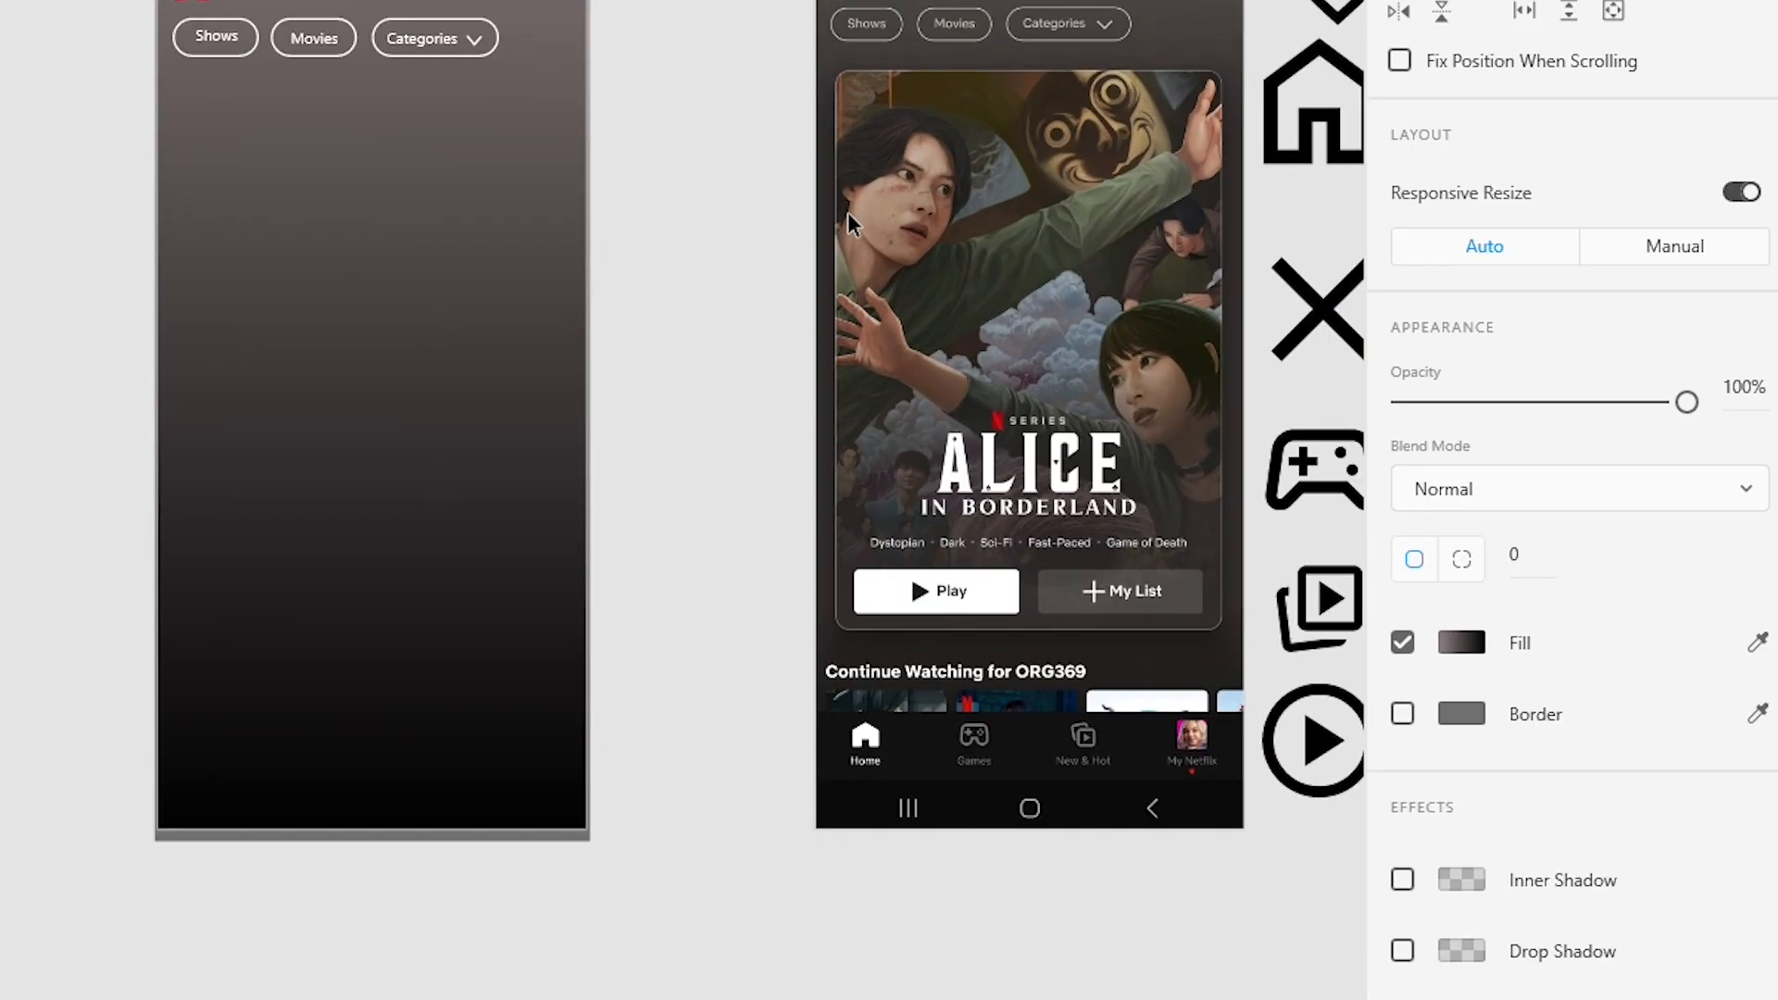
scroll(847, 213, right, 6)
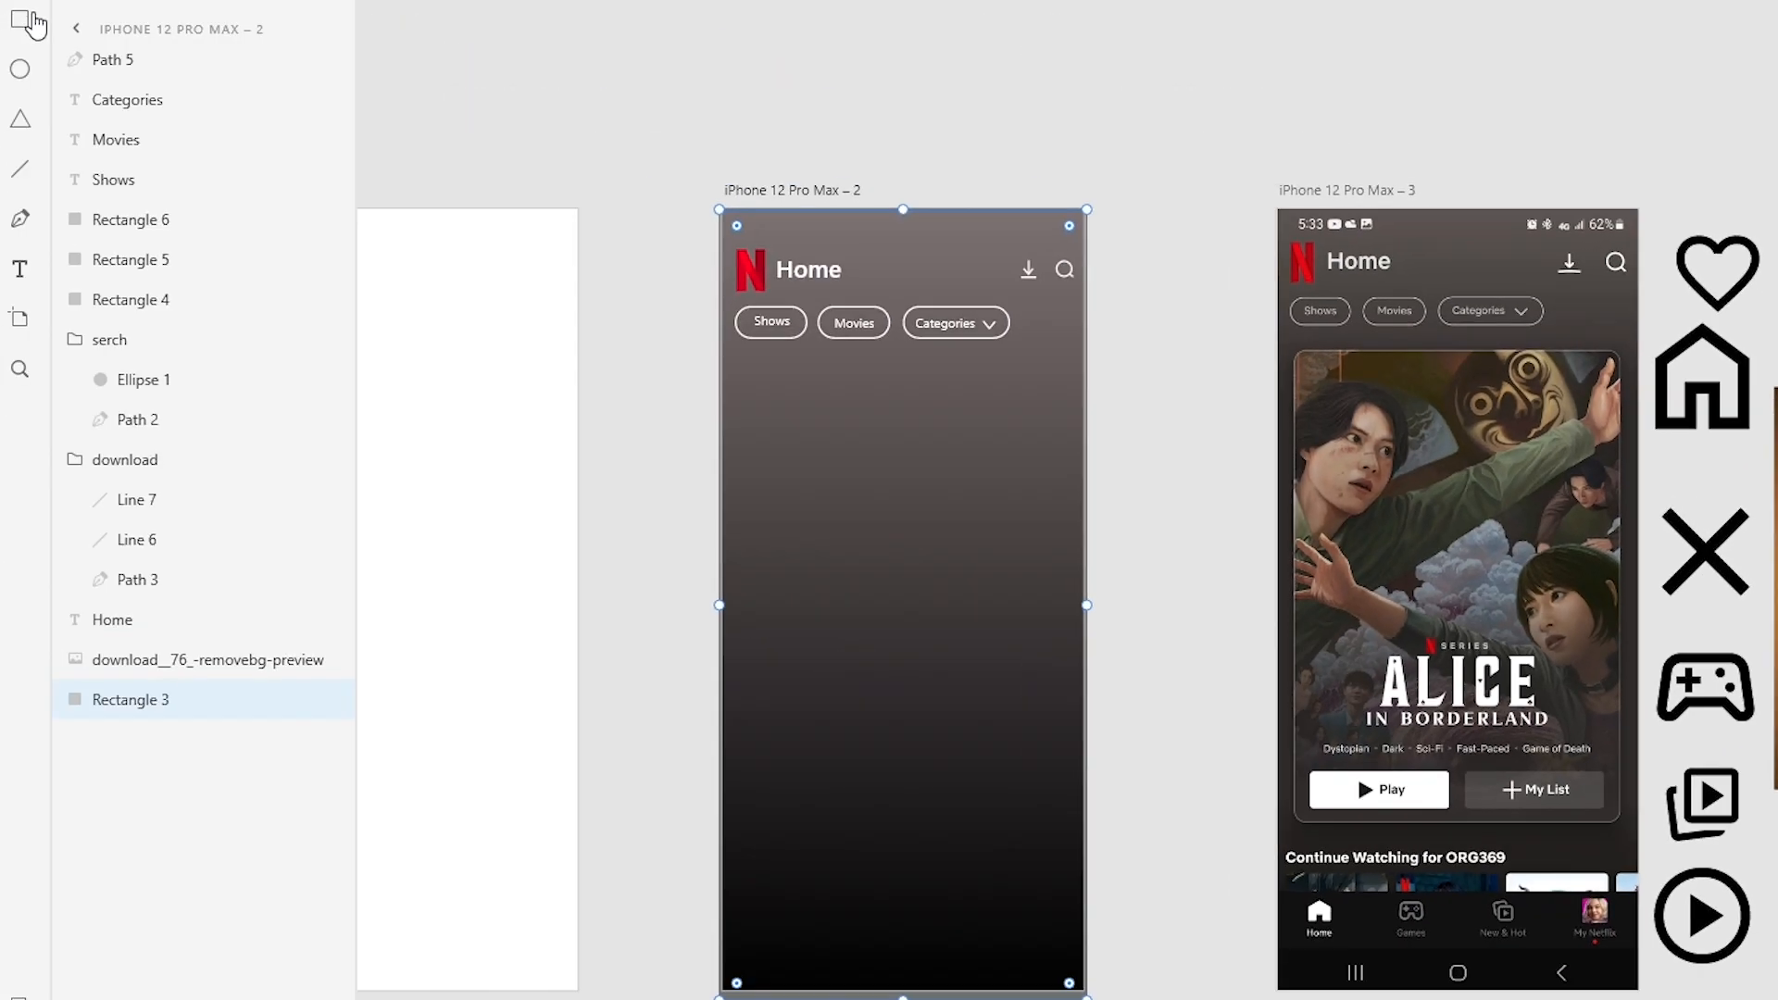
click(27, 20)
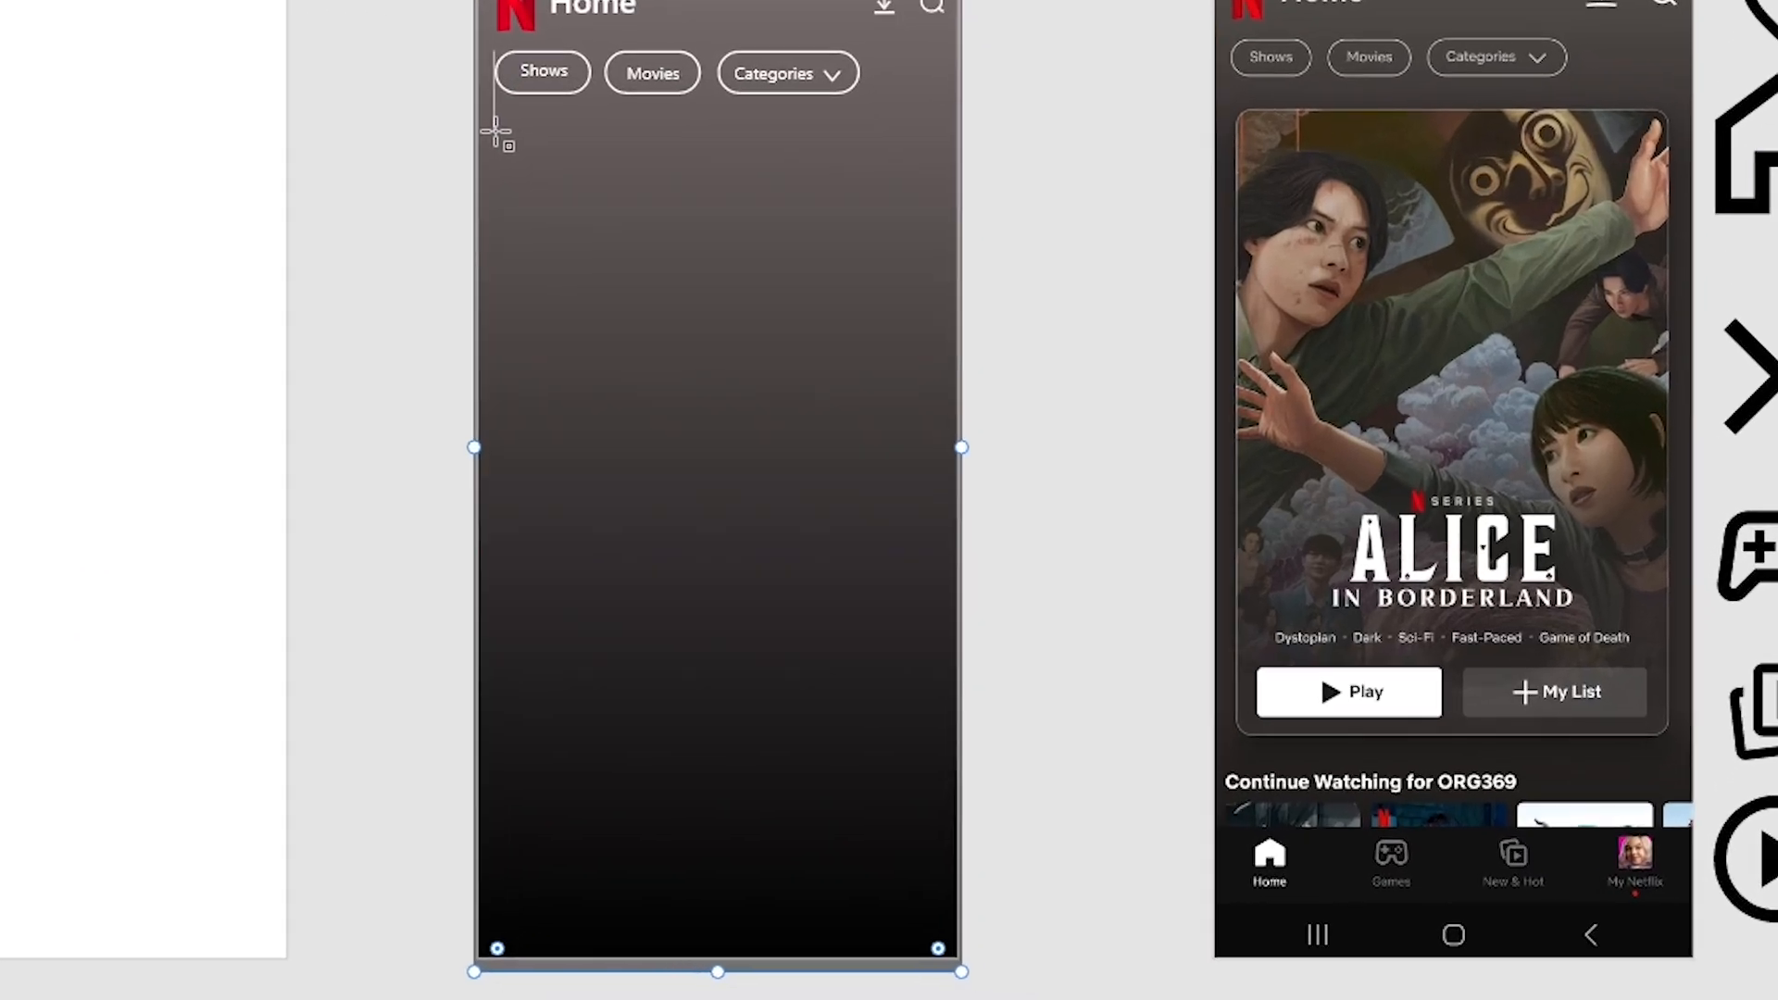
mouse_move(507, 121)
mouse_down()
mouse_move(524, 381)
mouse_move(1004, 877)
mouse_move(929, 891)
mouse_move(919, 762)
mouse_move(943, 767)
mouse_up()
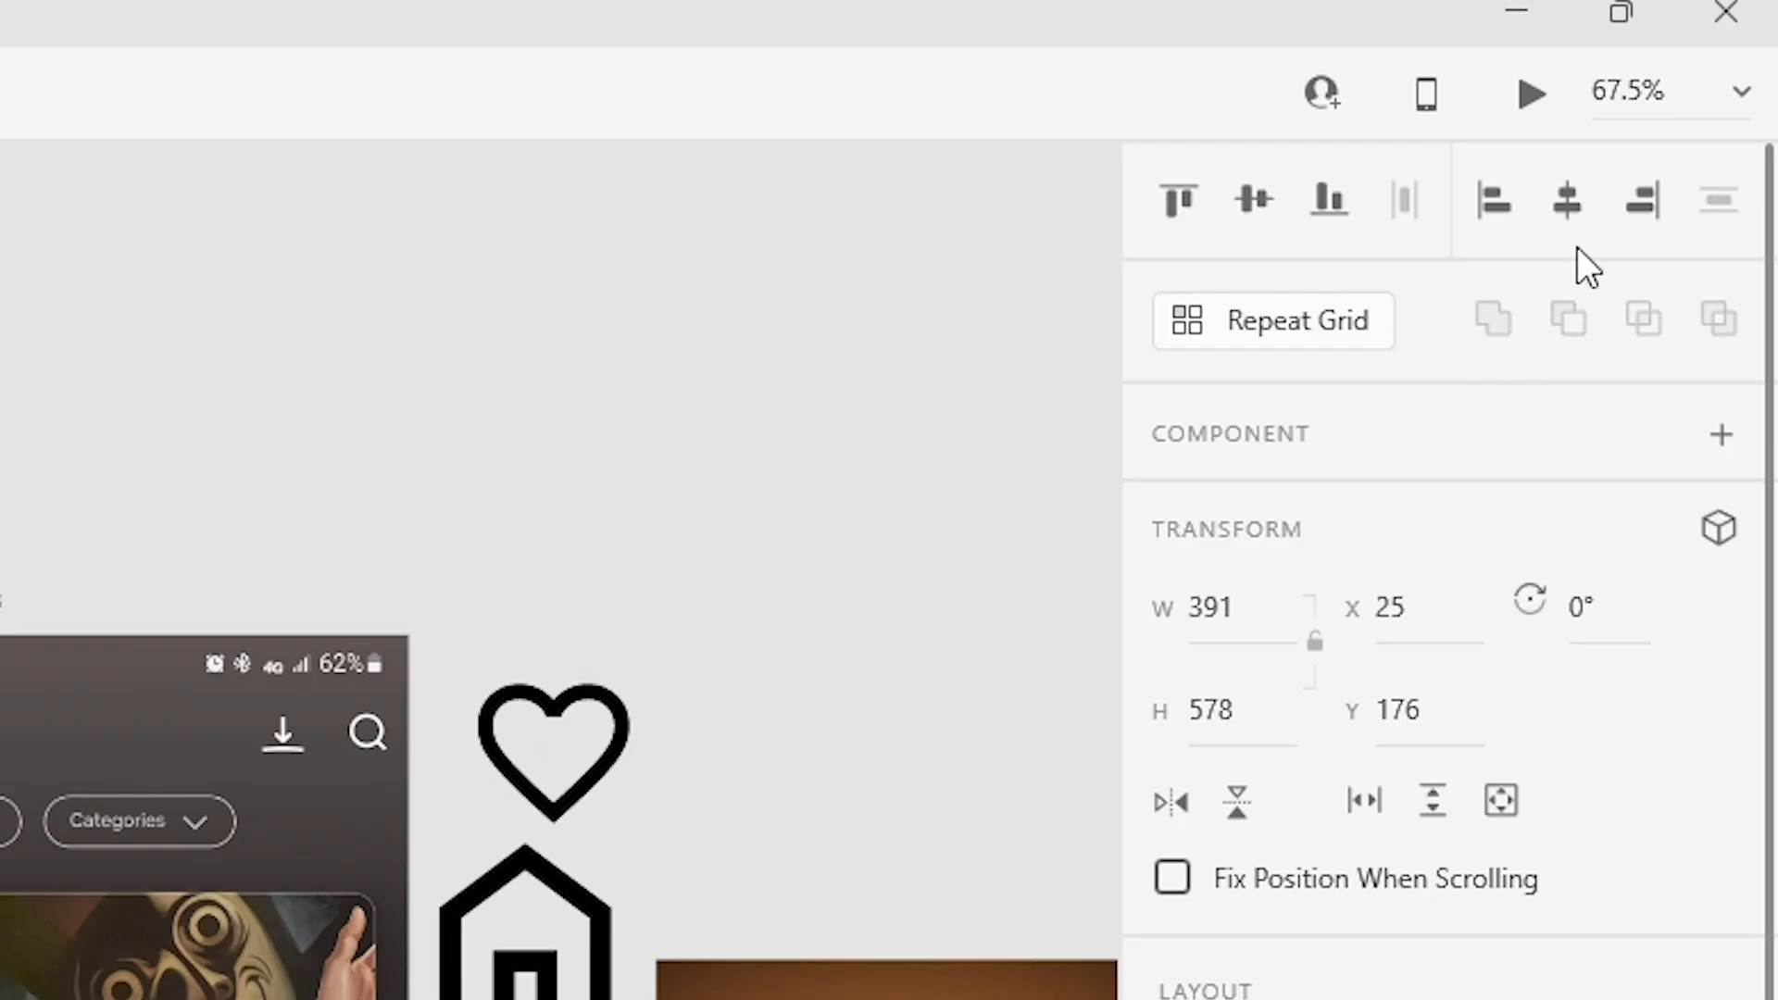
click(1570, 200)
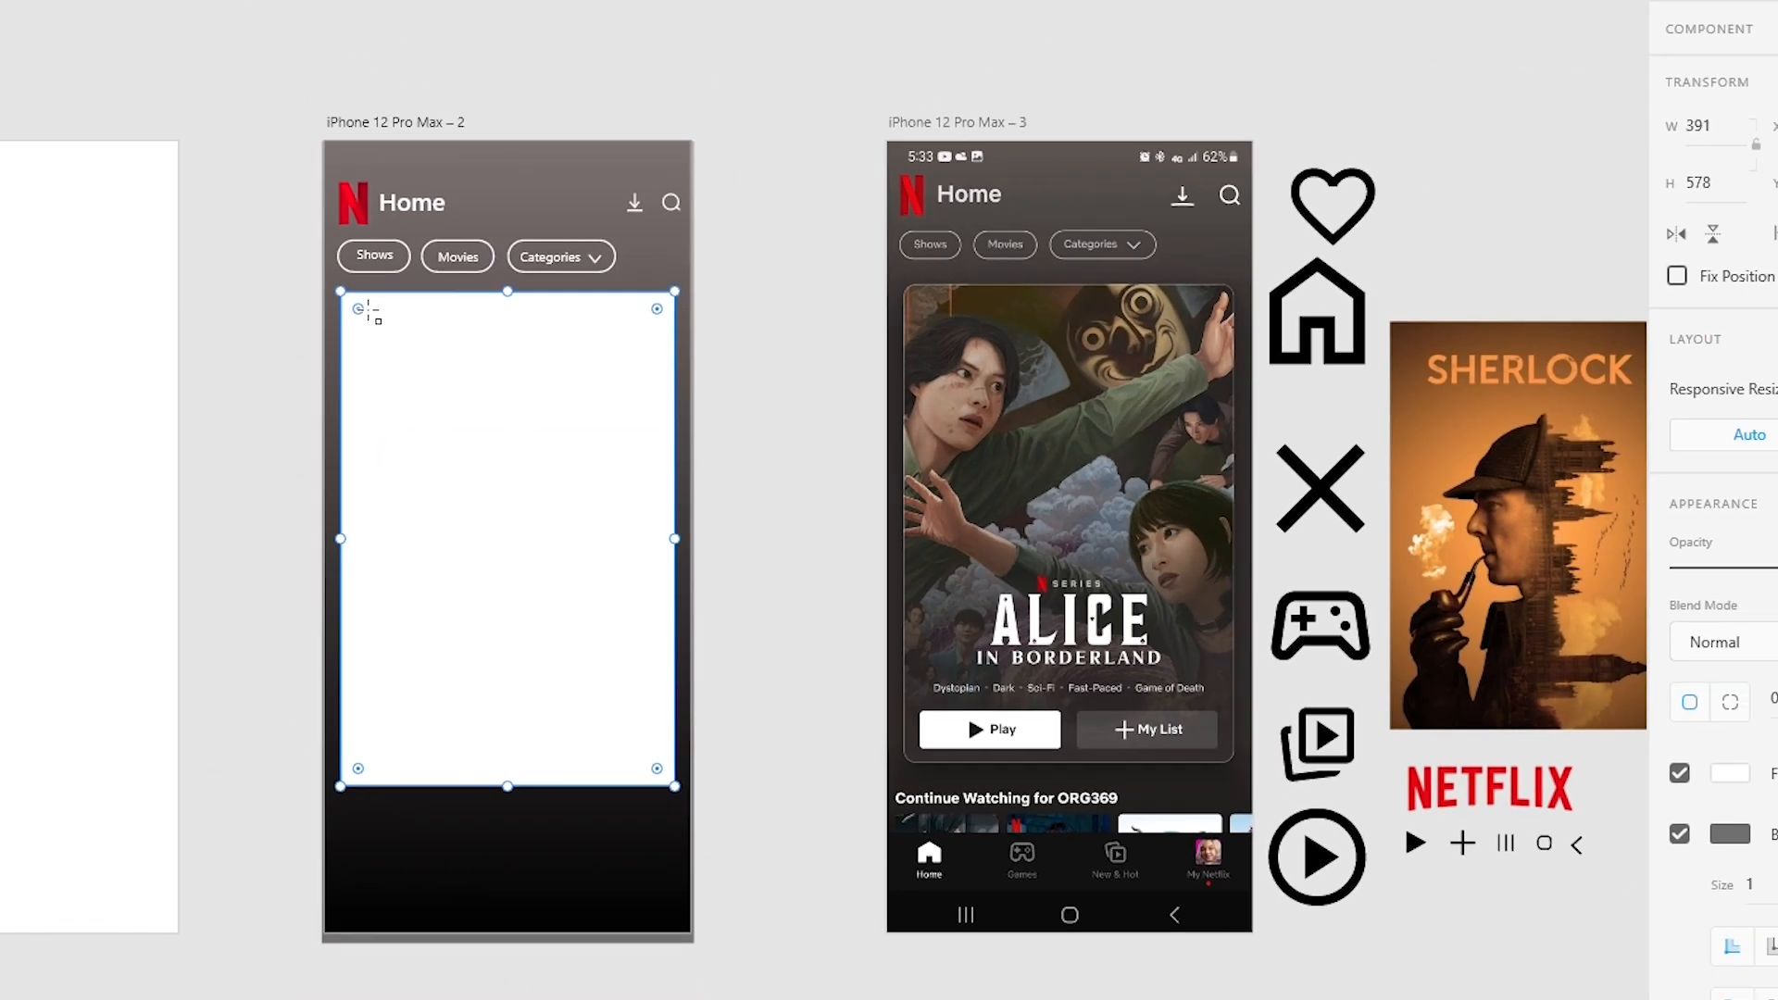
Round the corners of the large rectangle below the pills to 13 and set its border to white, #FFFFFF.
scroll(274, 192, up, 5)
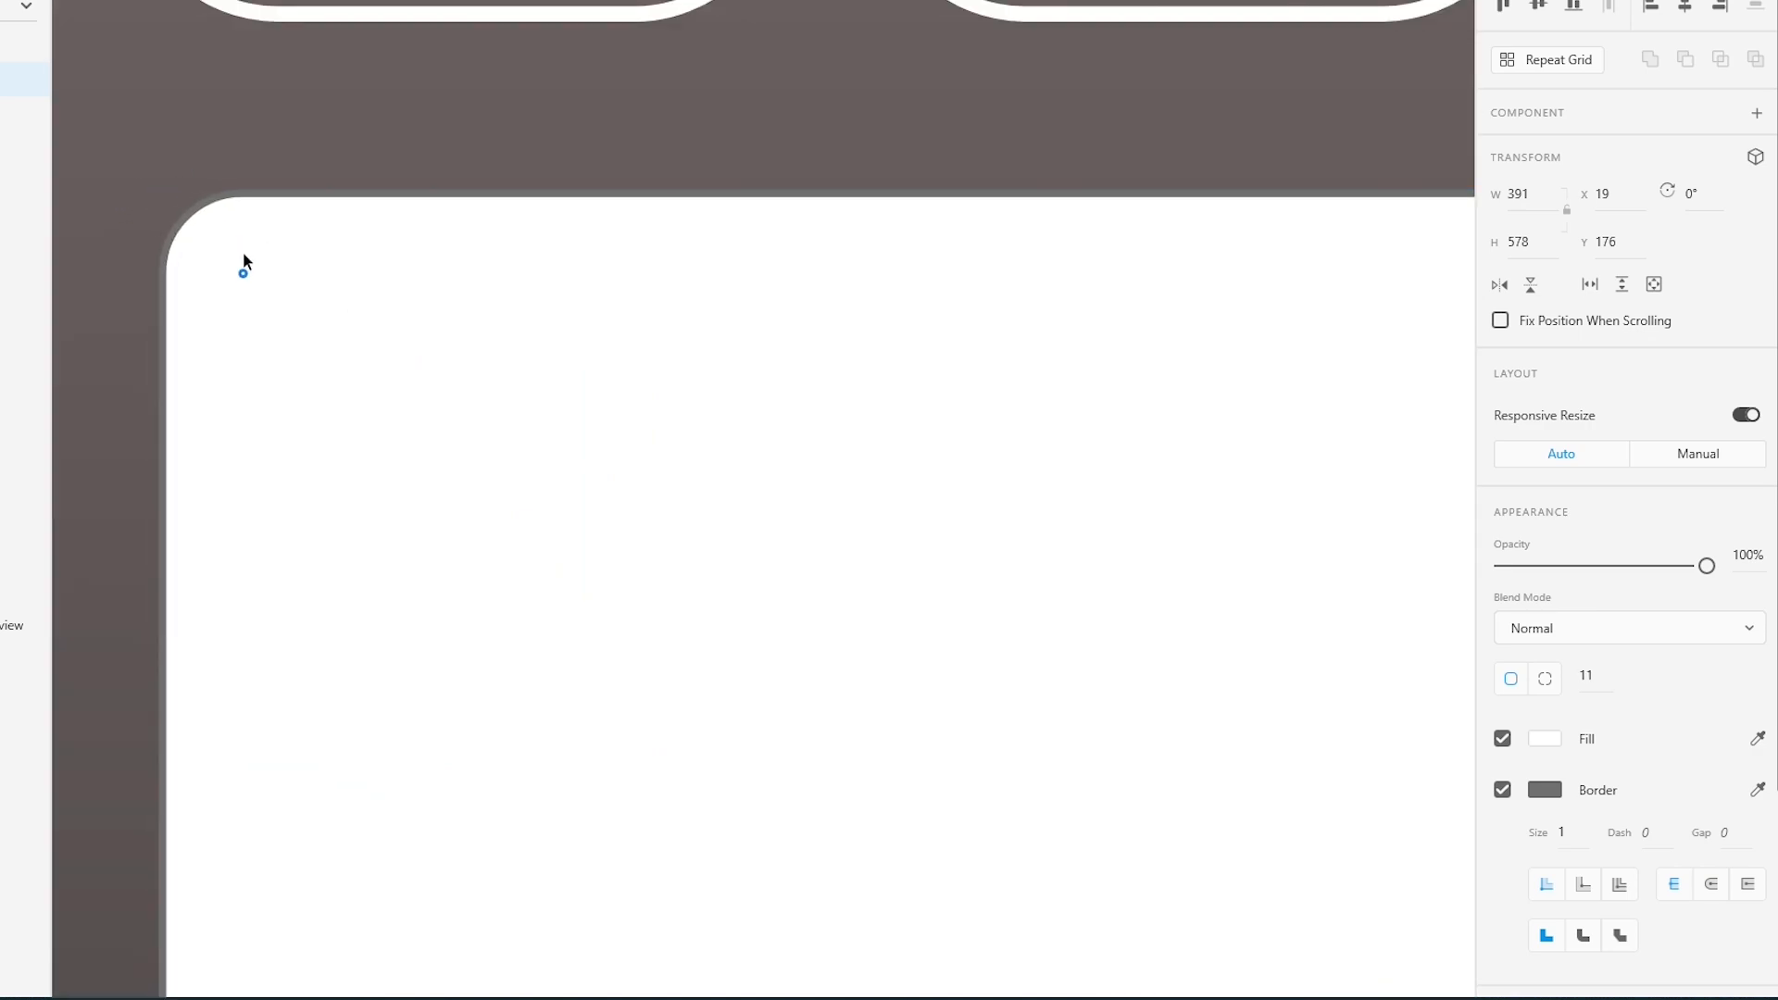
drag(243, 252, 258, 259)
scroll(864, 268, down, 5)
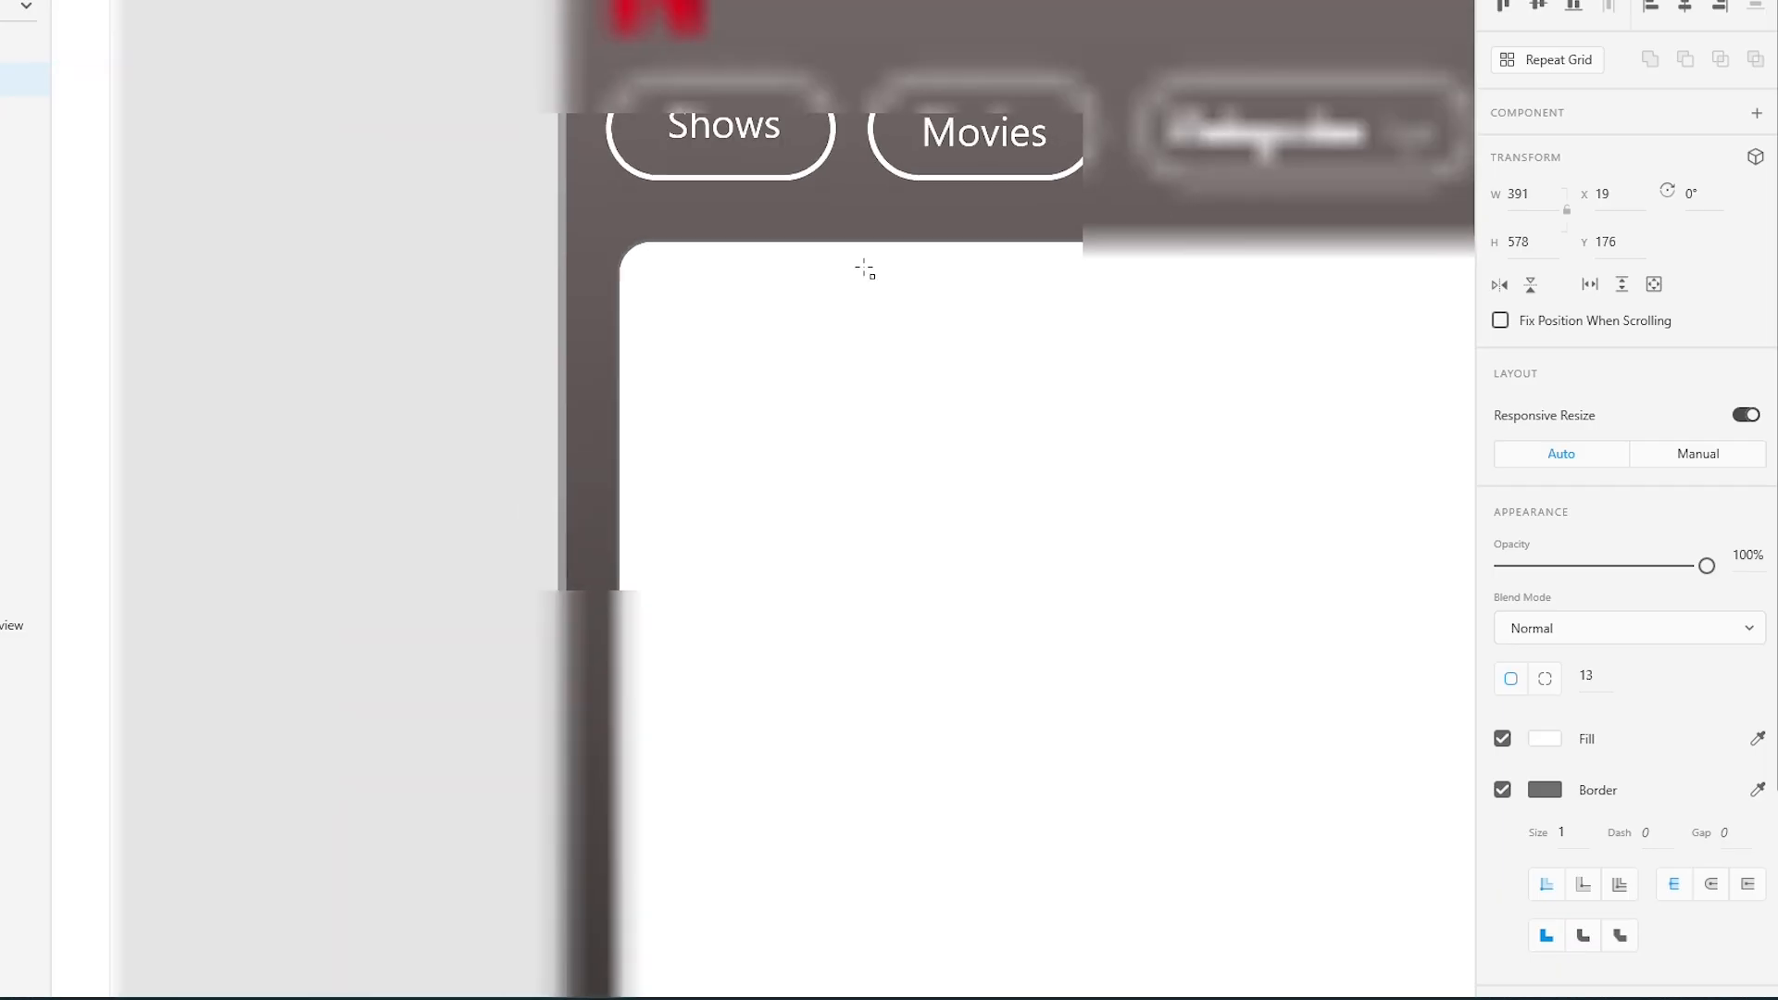
scroll(866, 268, down, 4)
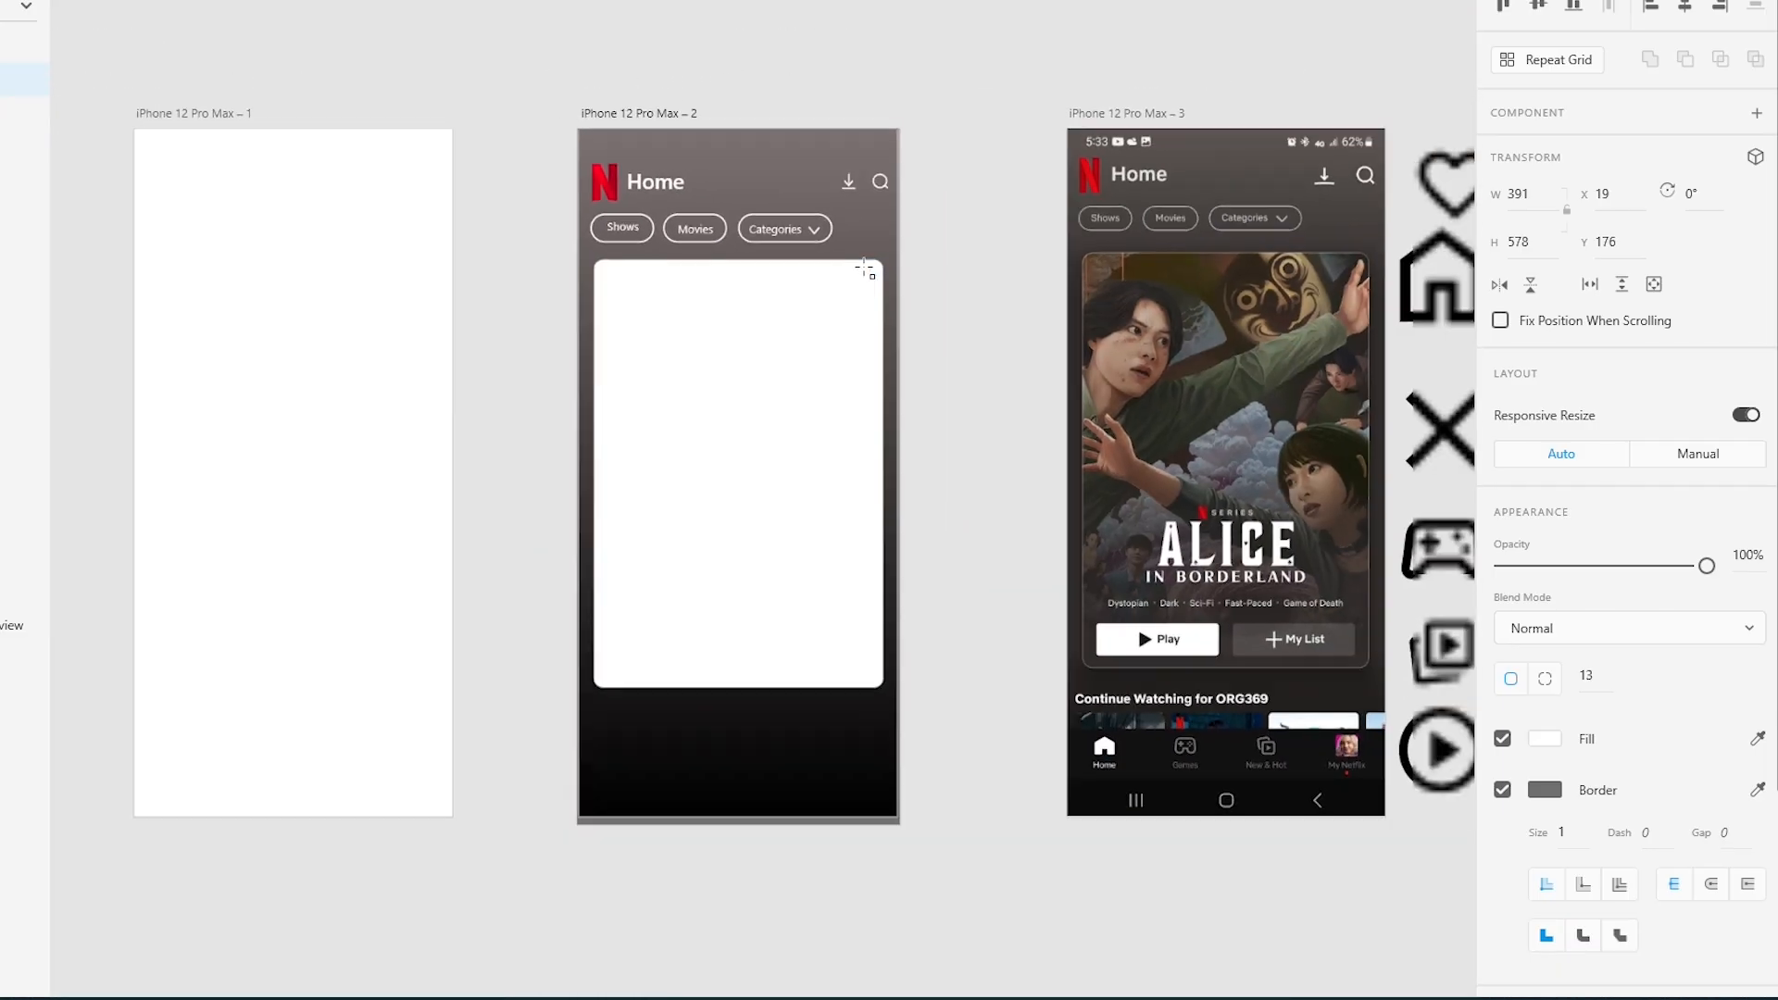
click(1542, 790)
drag(1331, 715, 1088, 589)
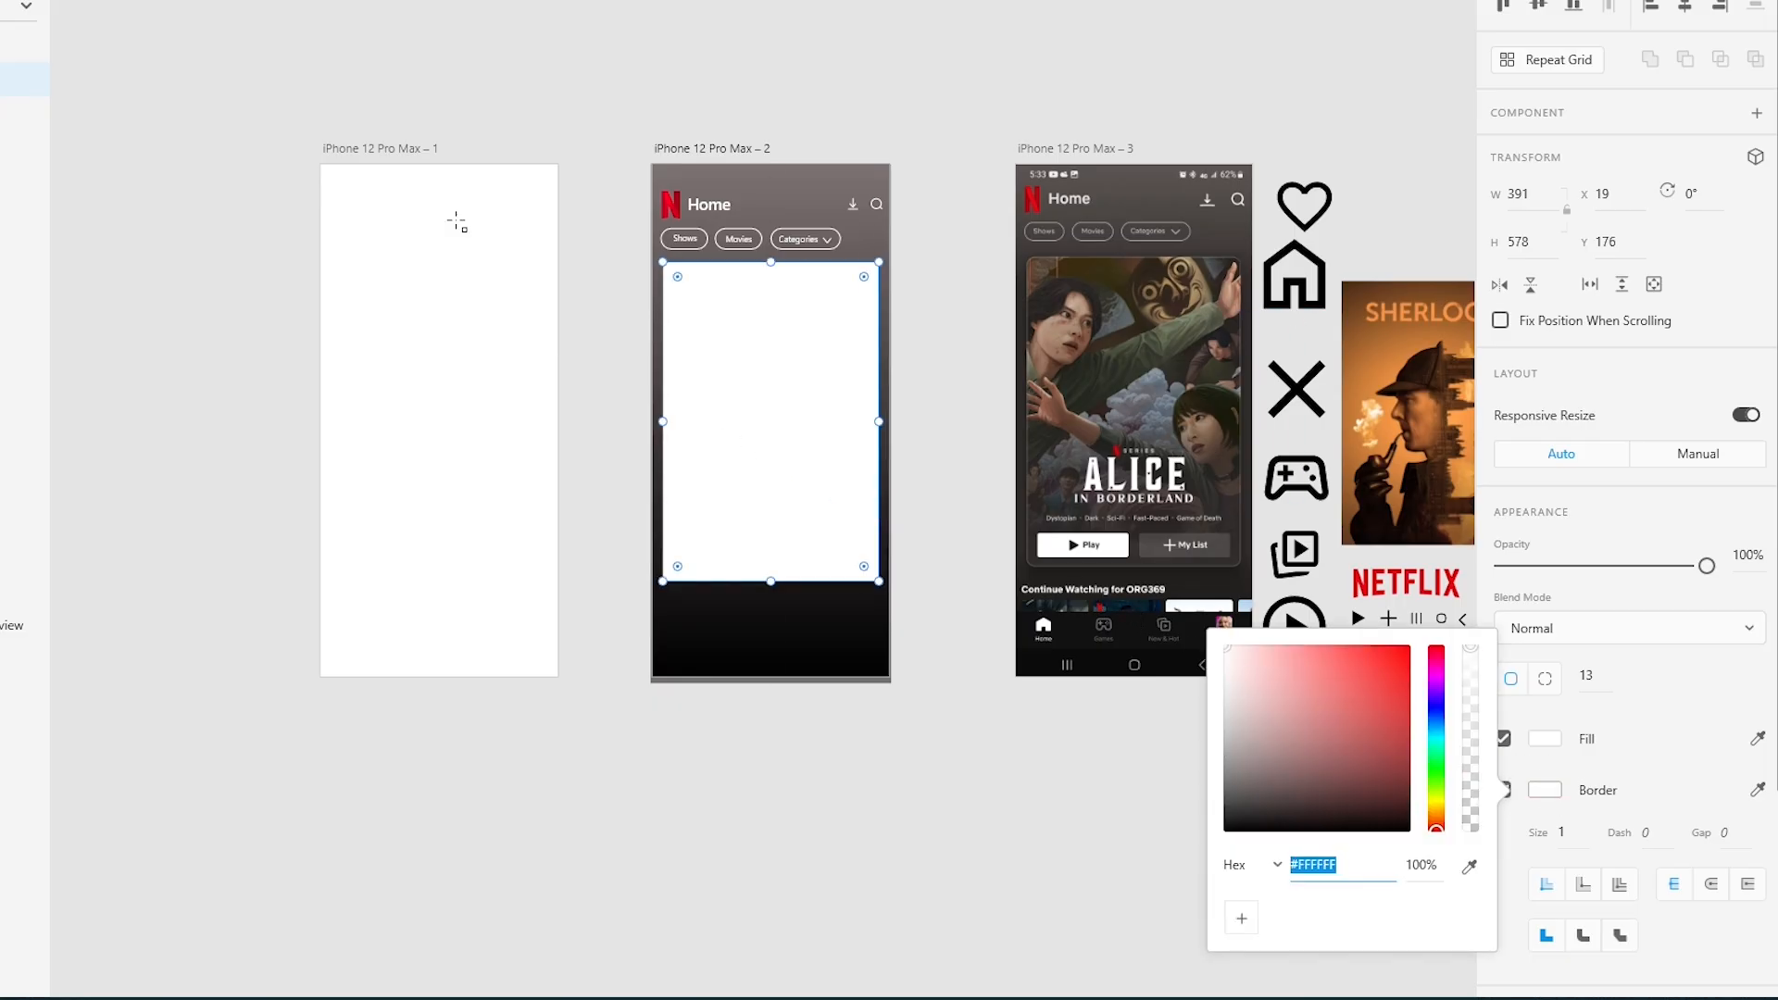
key(Escape)
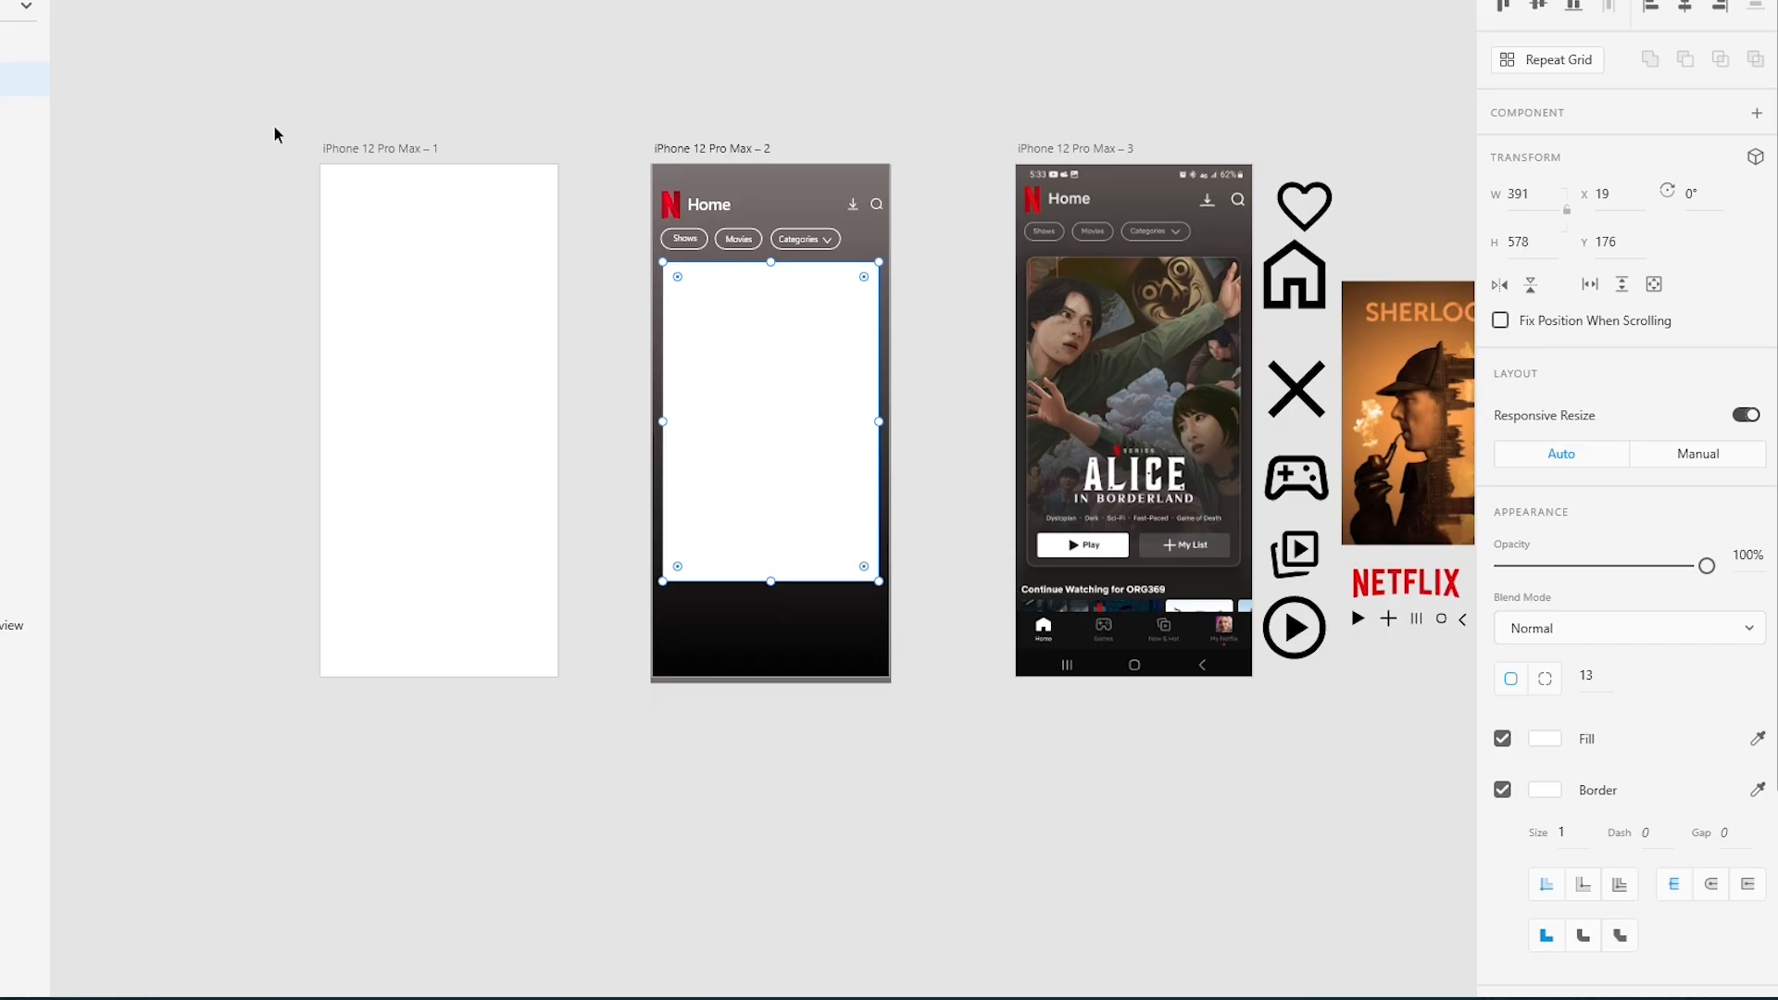
Move the Sherlock poster from the pasteboard onto the white rounded rectangle and mask it with that shape.
click(1376, 320)
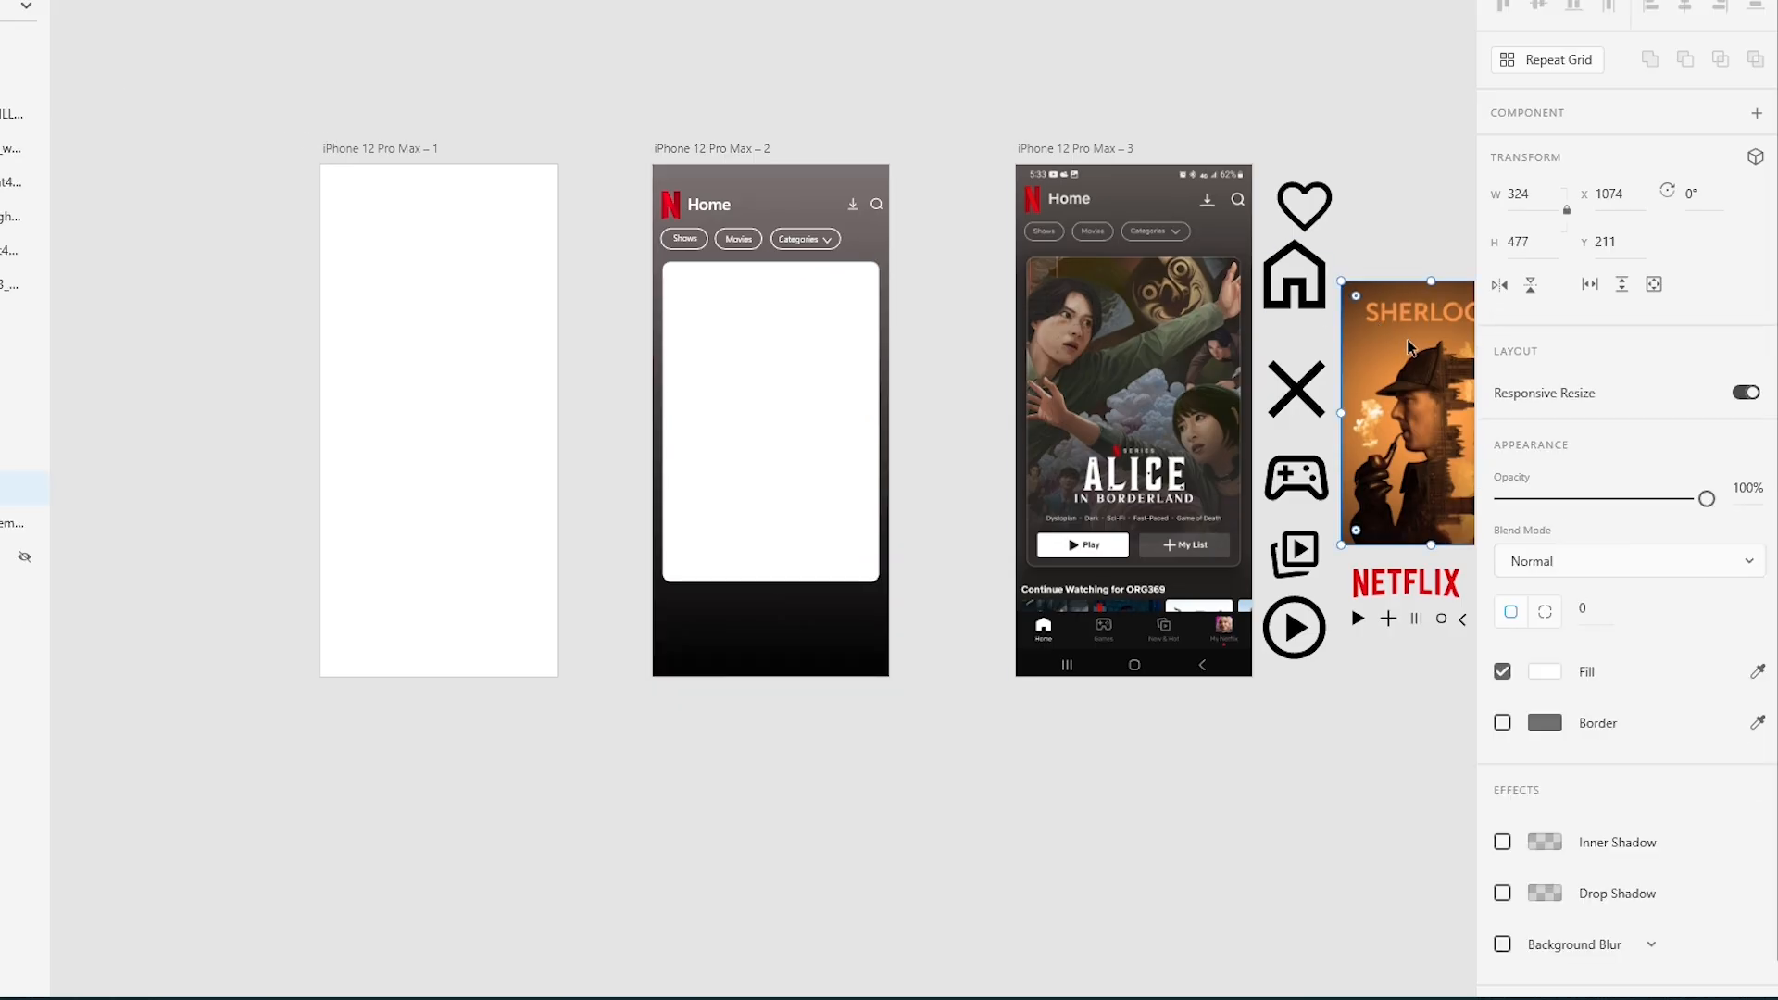
drag(1407, 346, 812, 357)
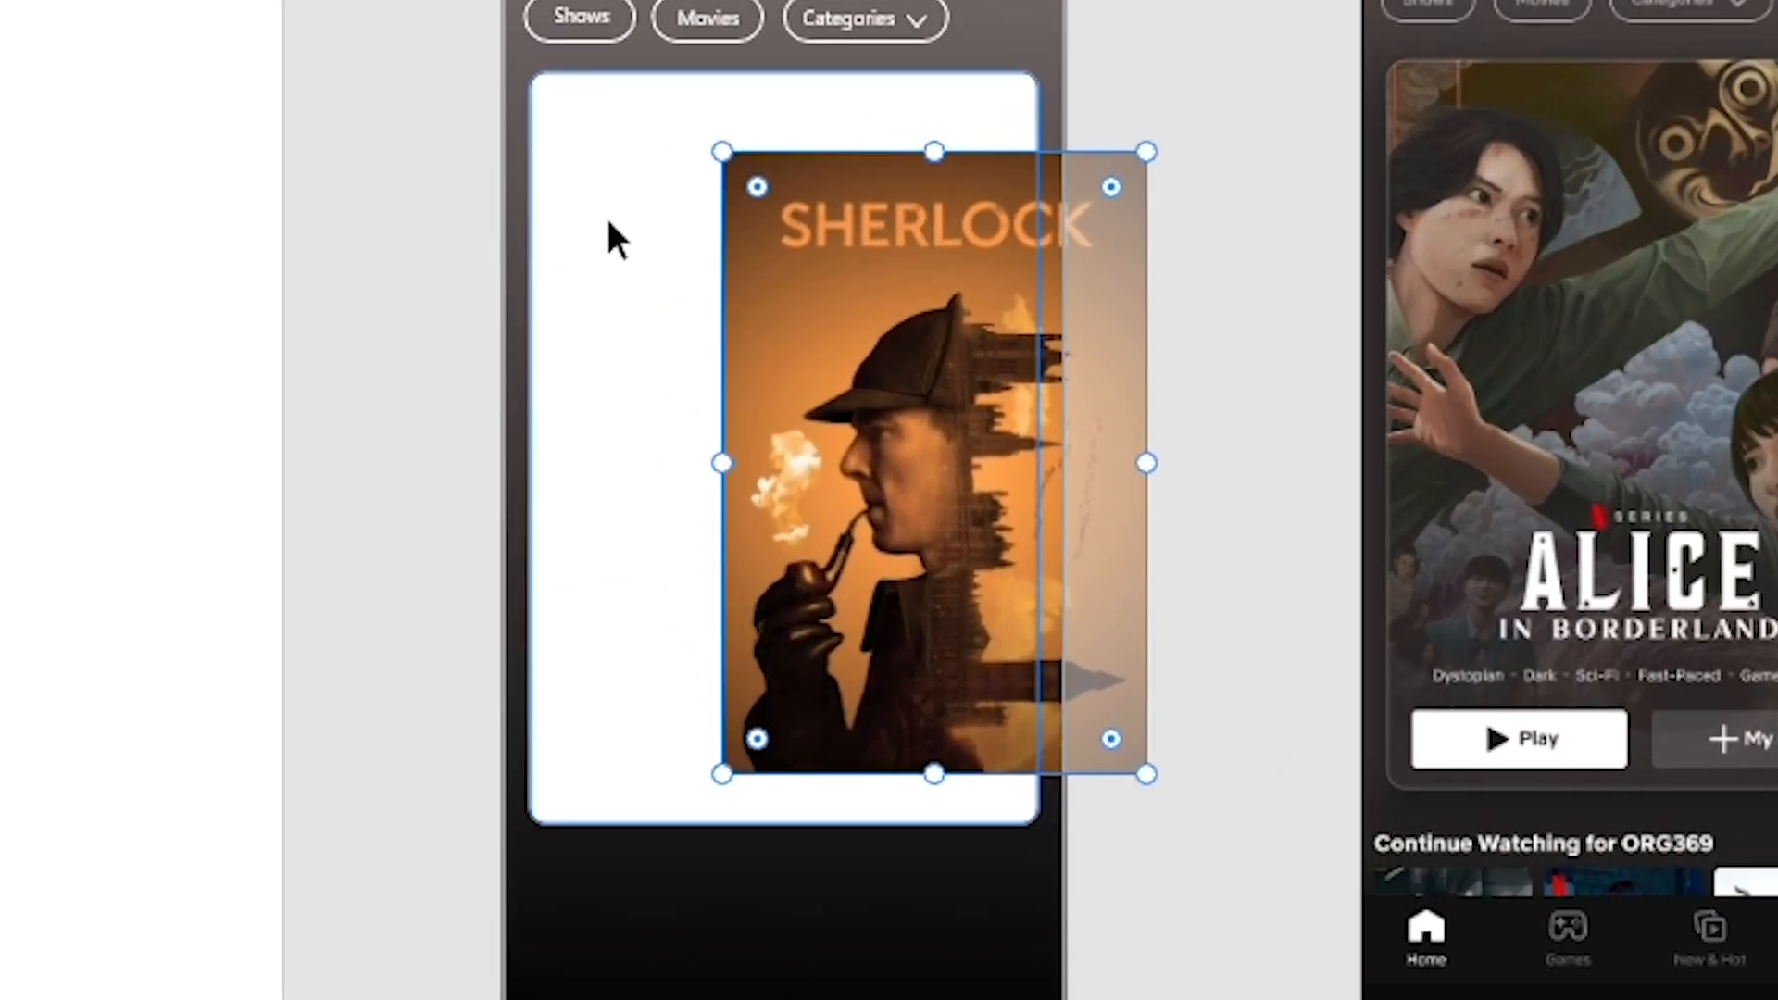
click(609, 224)
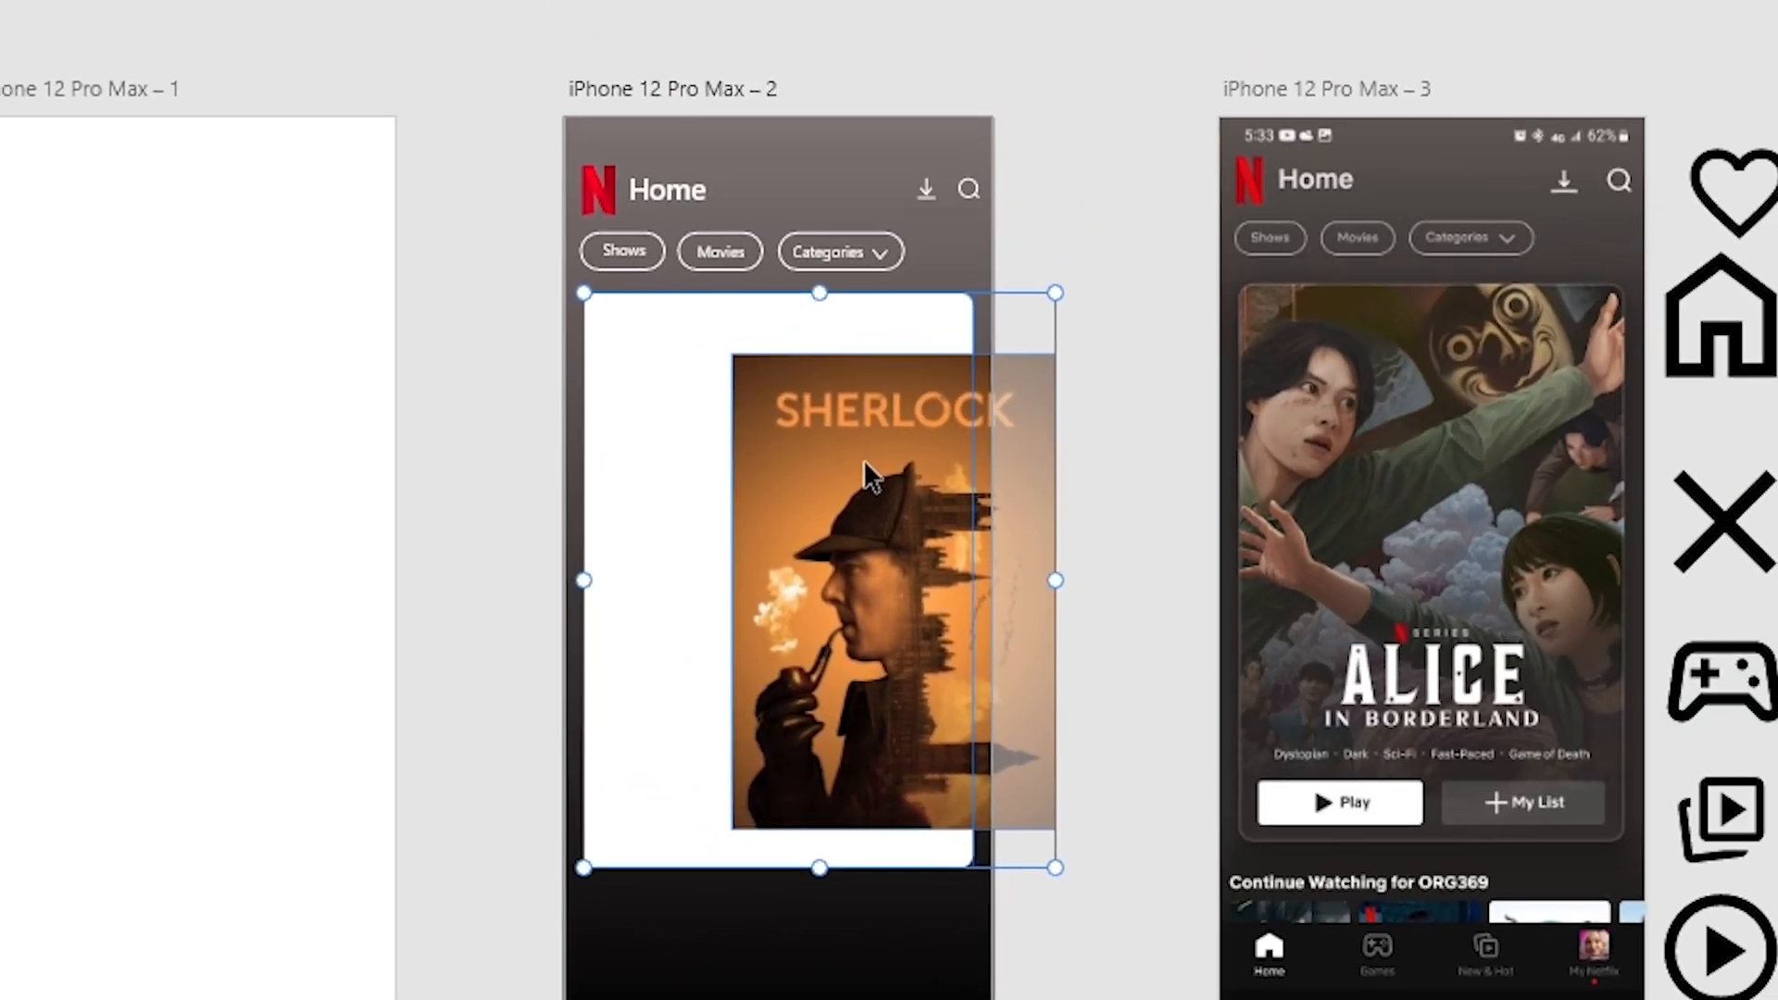
right_click(897, 297)
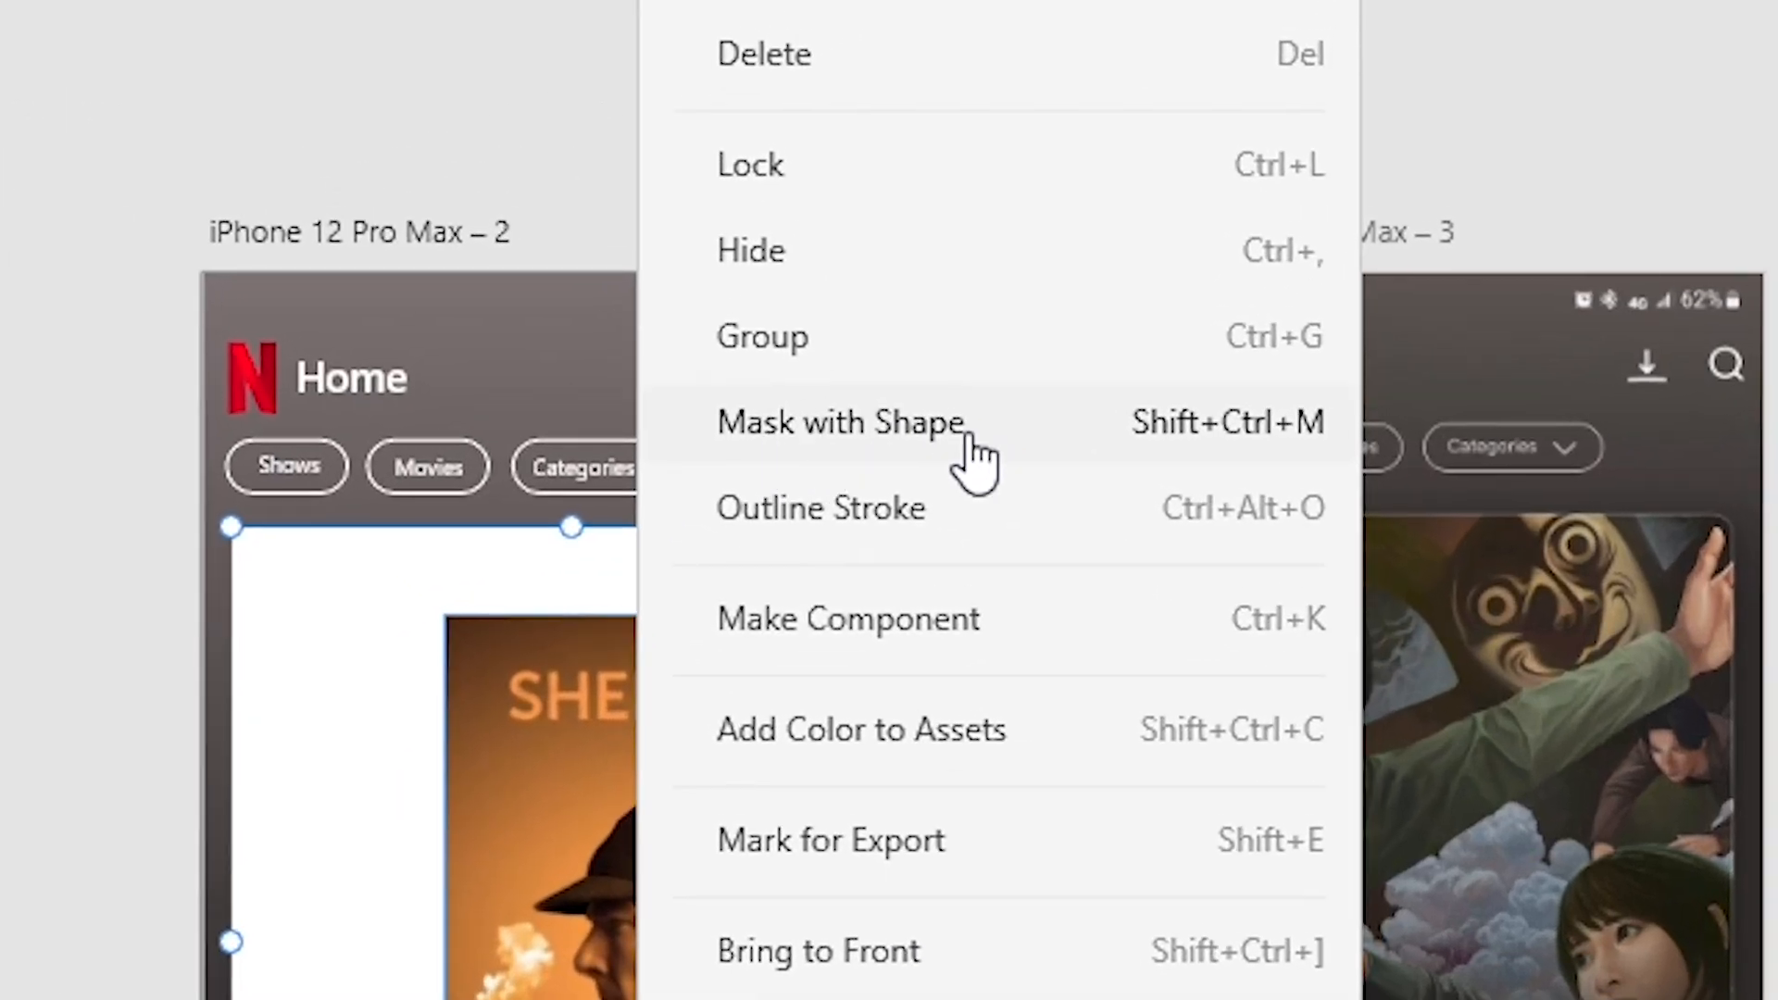
click(864, 431)
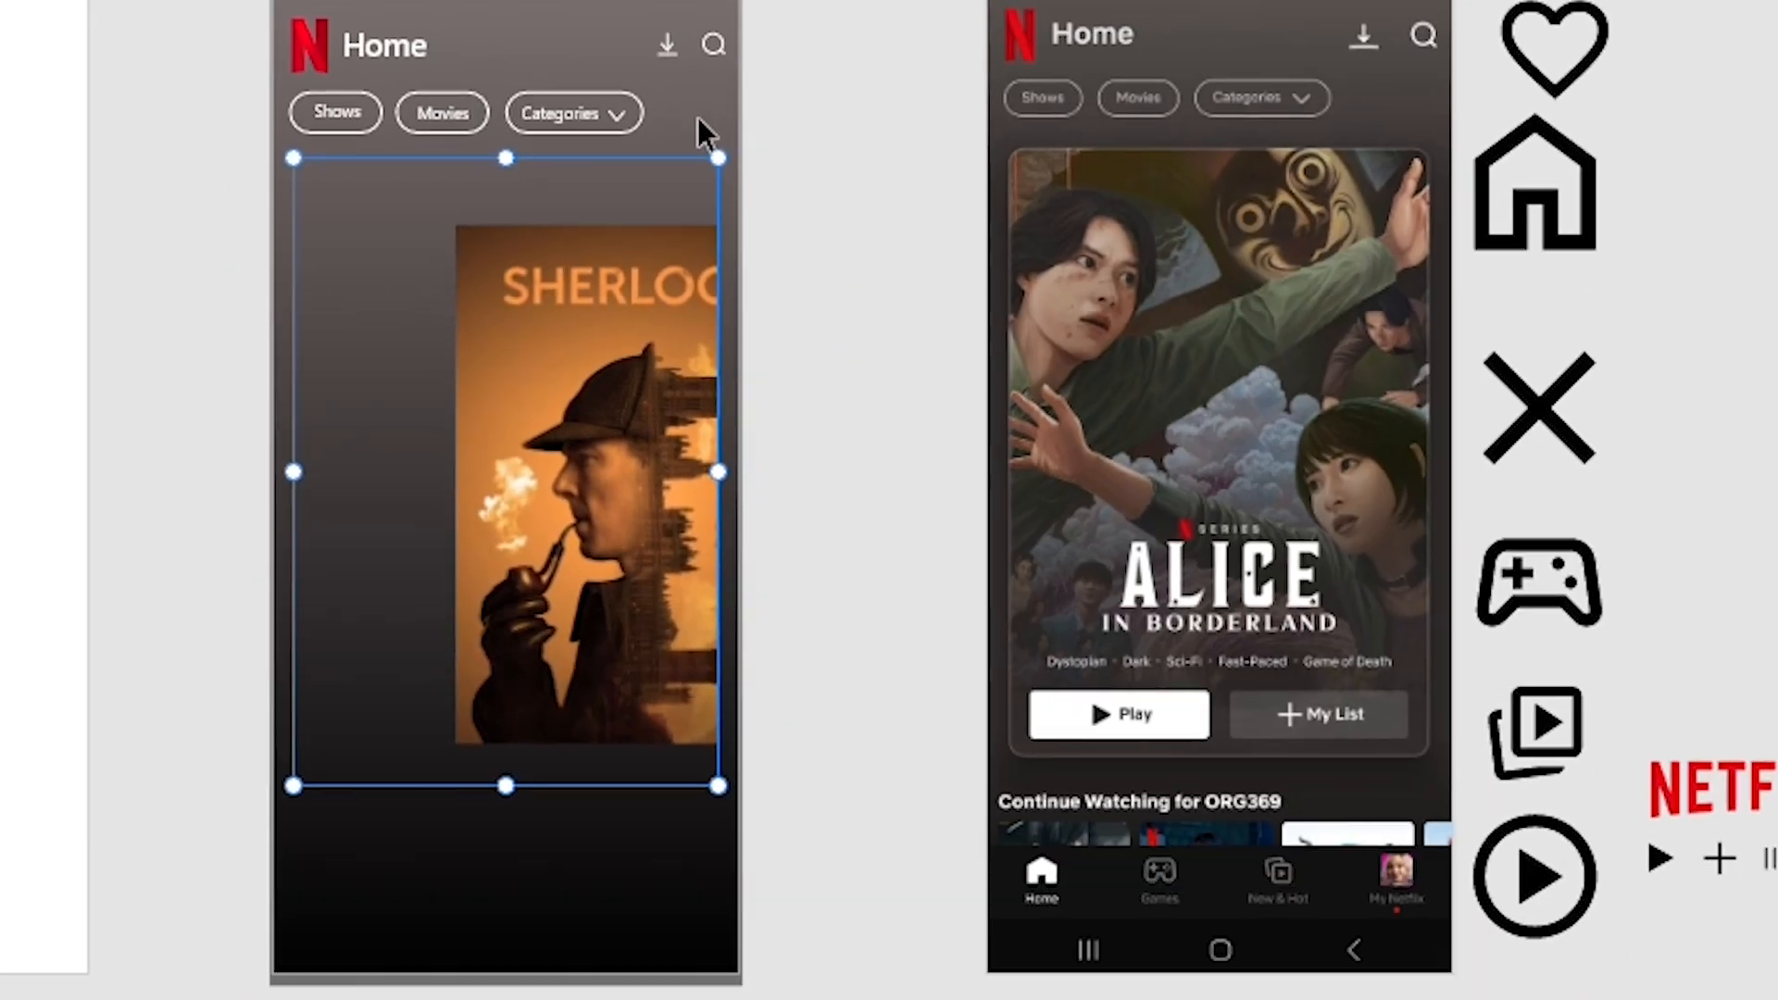
Inside the mask, move the Sherlock image to the frame's upper-left corner and enlarge it to about 400 × 588.
double_click(463, 326)
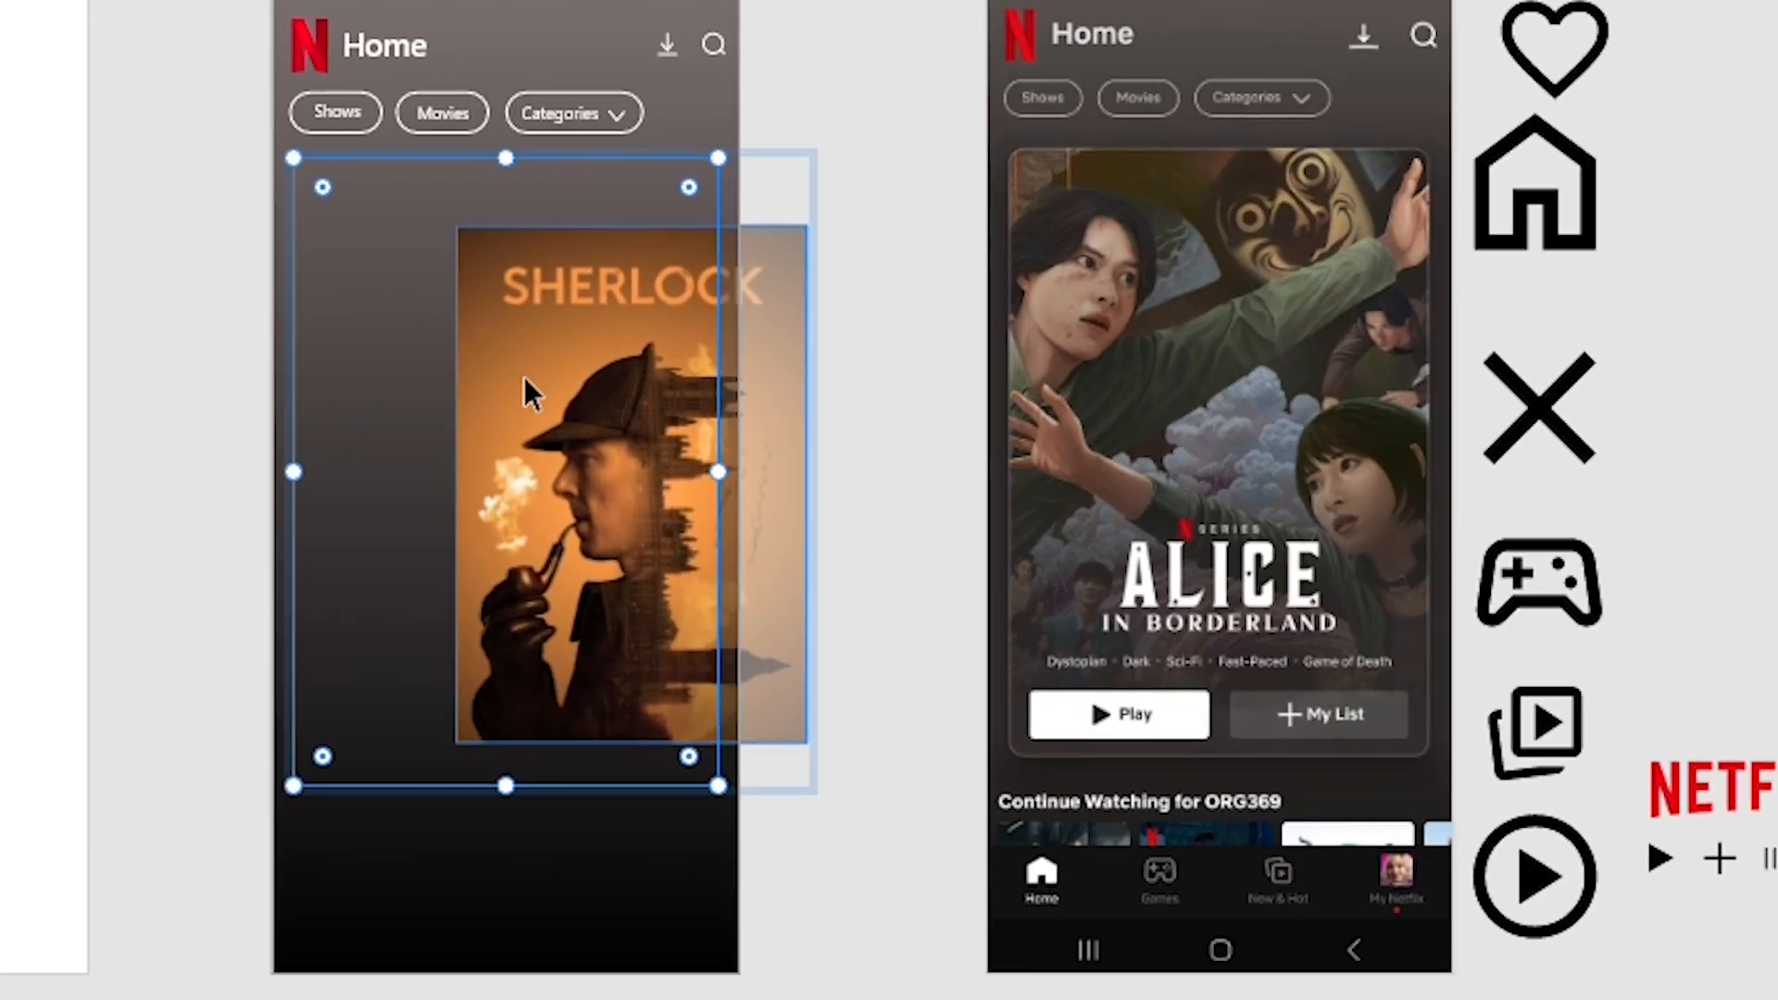
drag(524, 376, 352, 313)
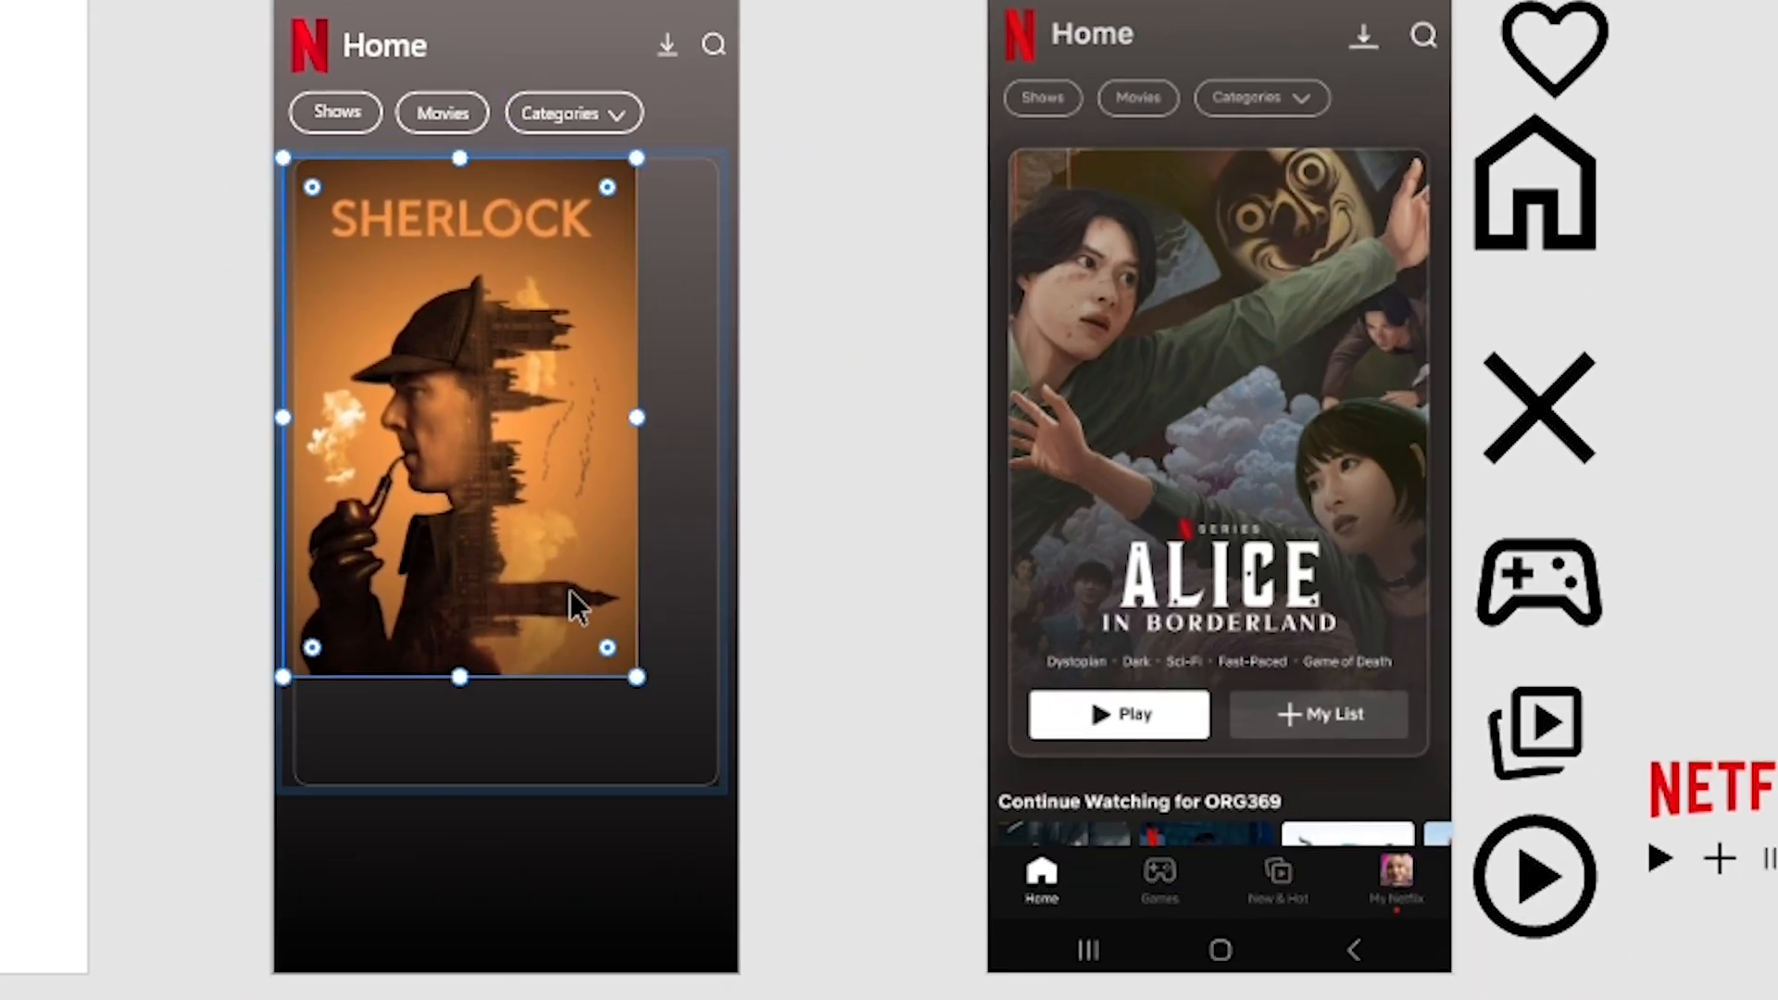
drag(639, 683, 732, 795)
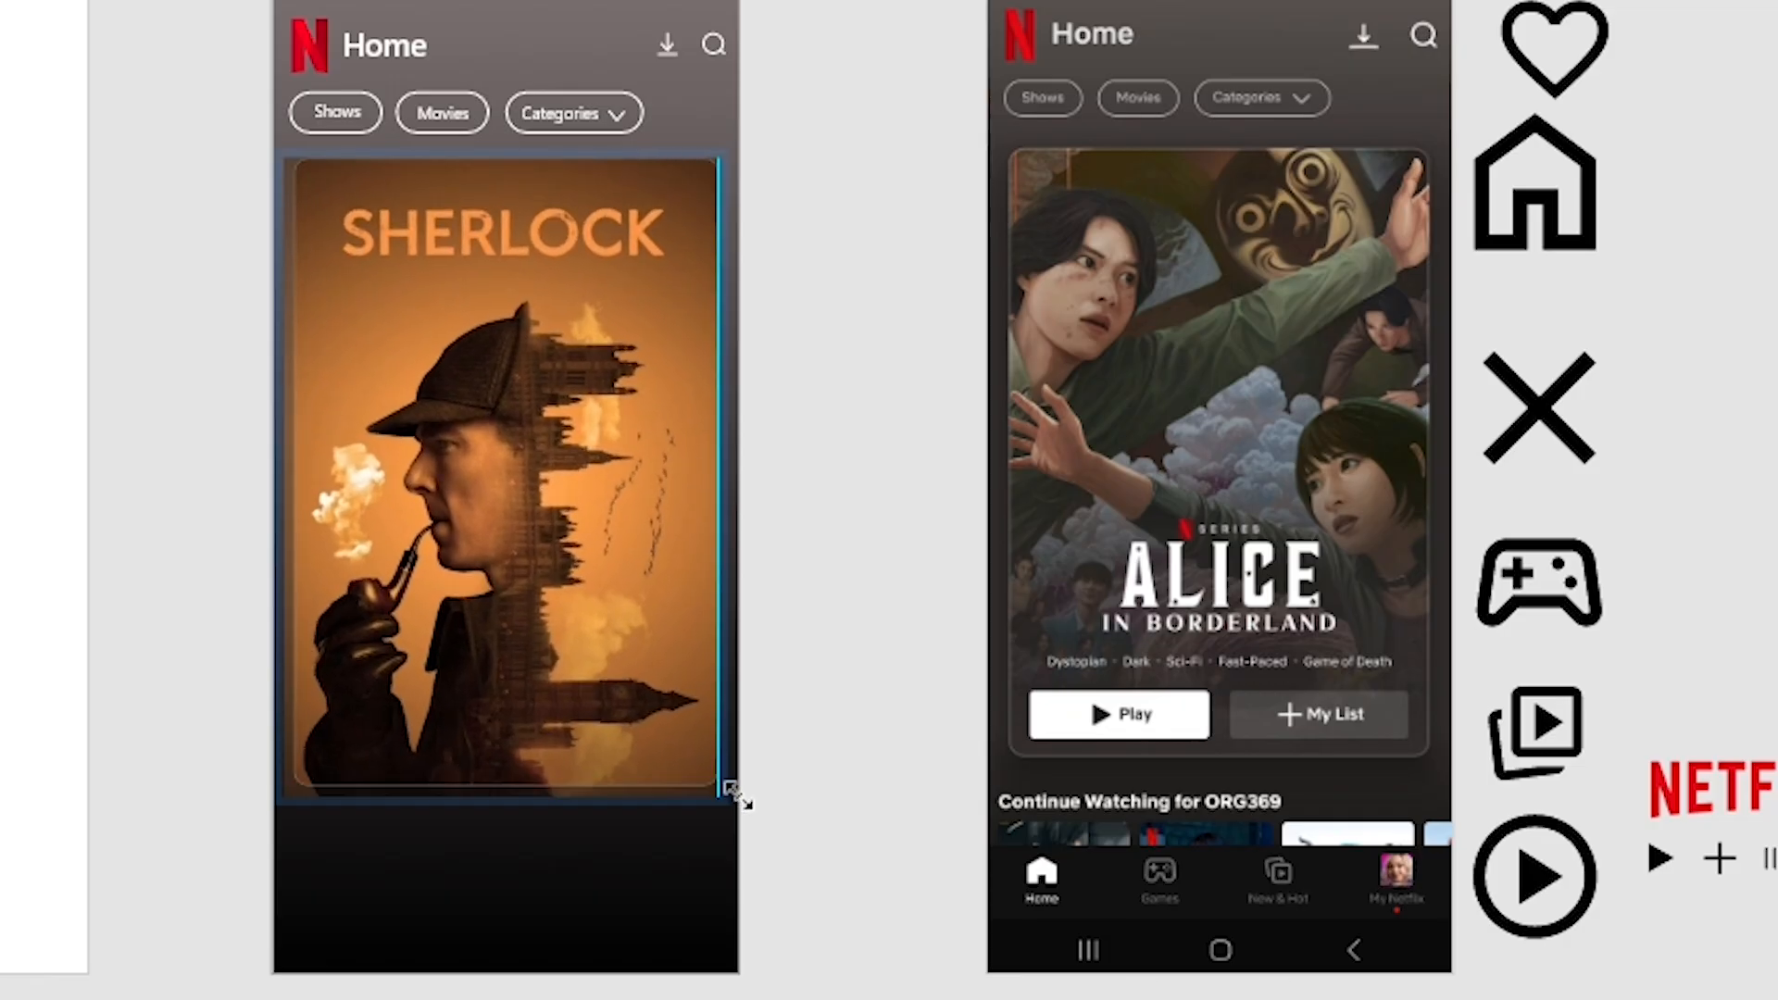
drag(751, 798, 751, 798)
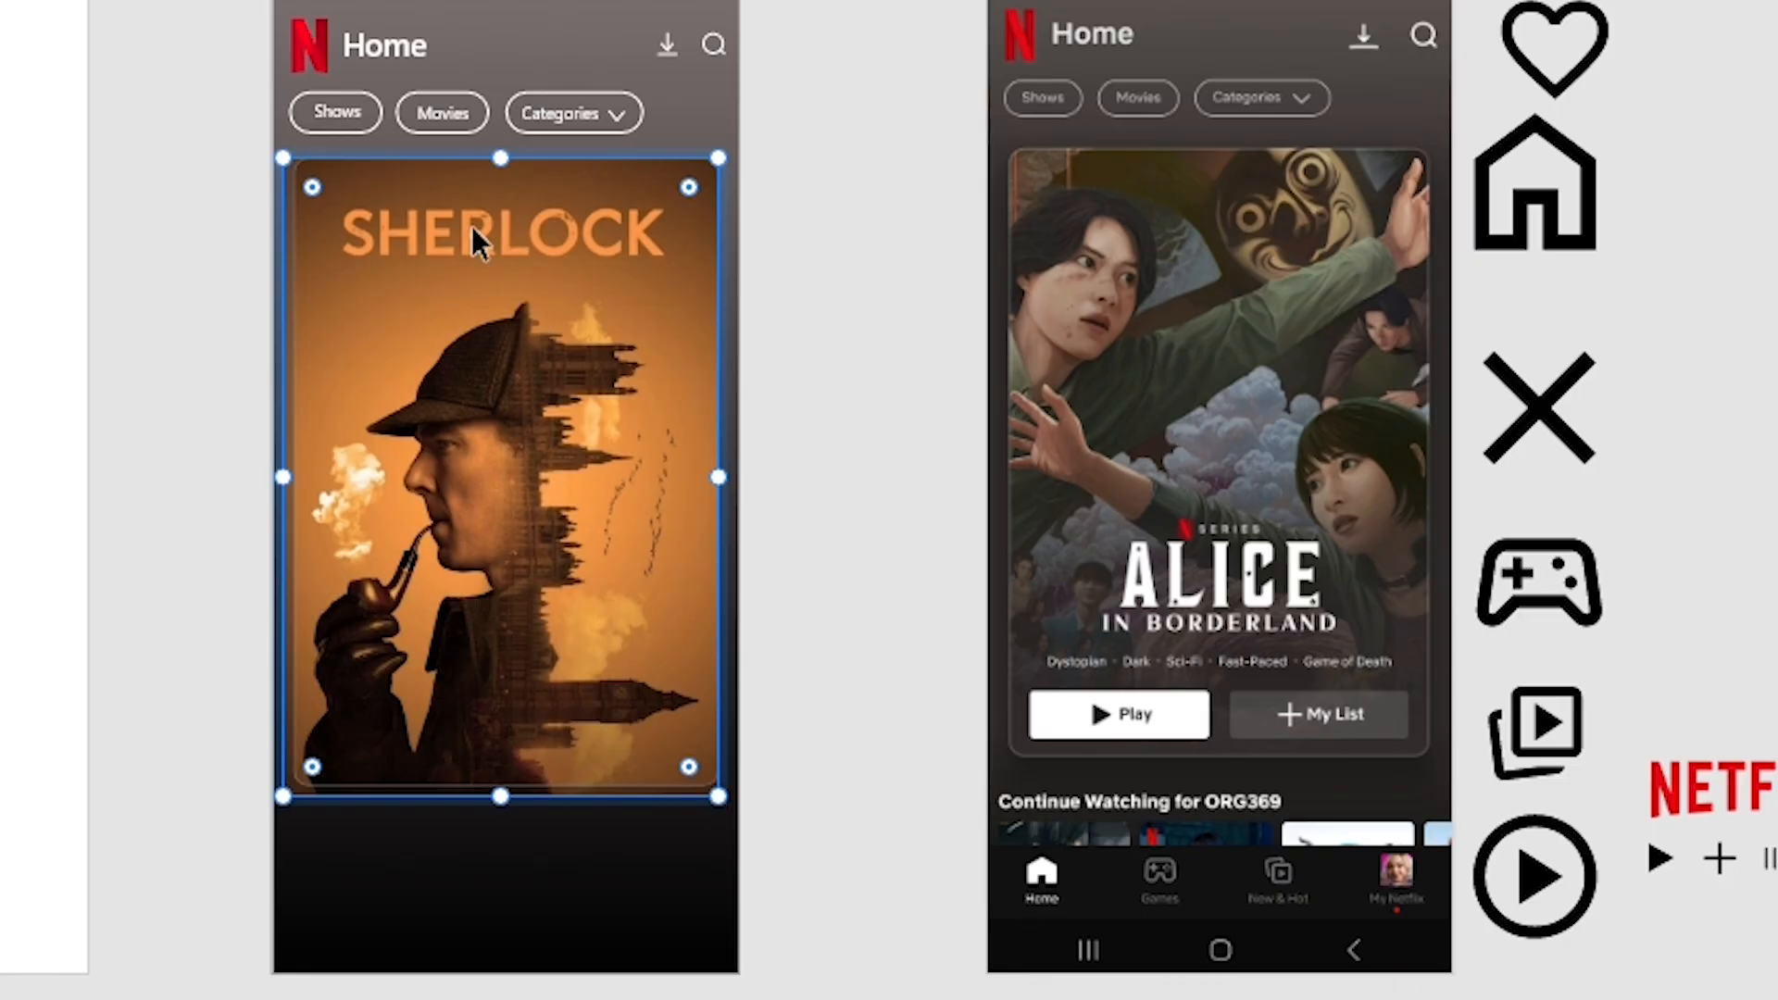
Reposition the Sherlock image within its mask so it overlaps the rounded frame evenly on all sides, and leave mask editing.
scroll(430, 107, up, 5)
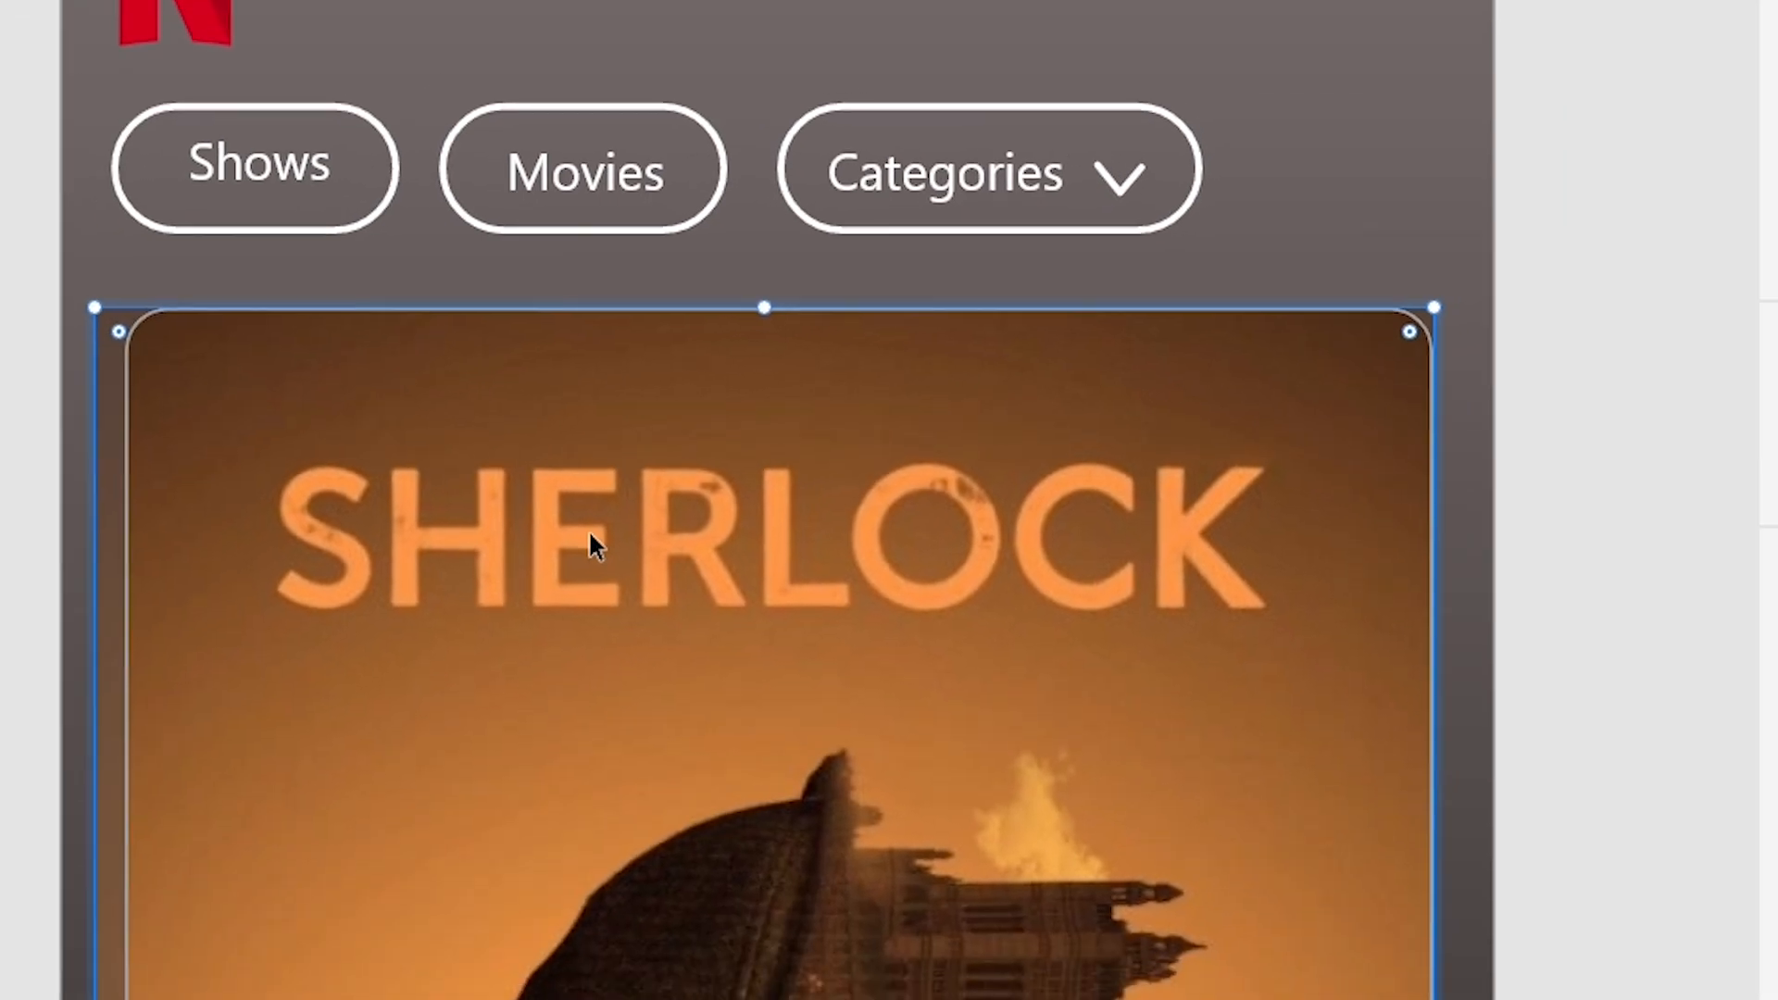
drag(483, 563, 721, 848)
drag(847, 701, 866, 709)
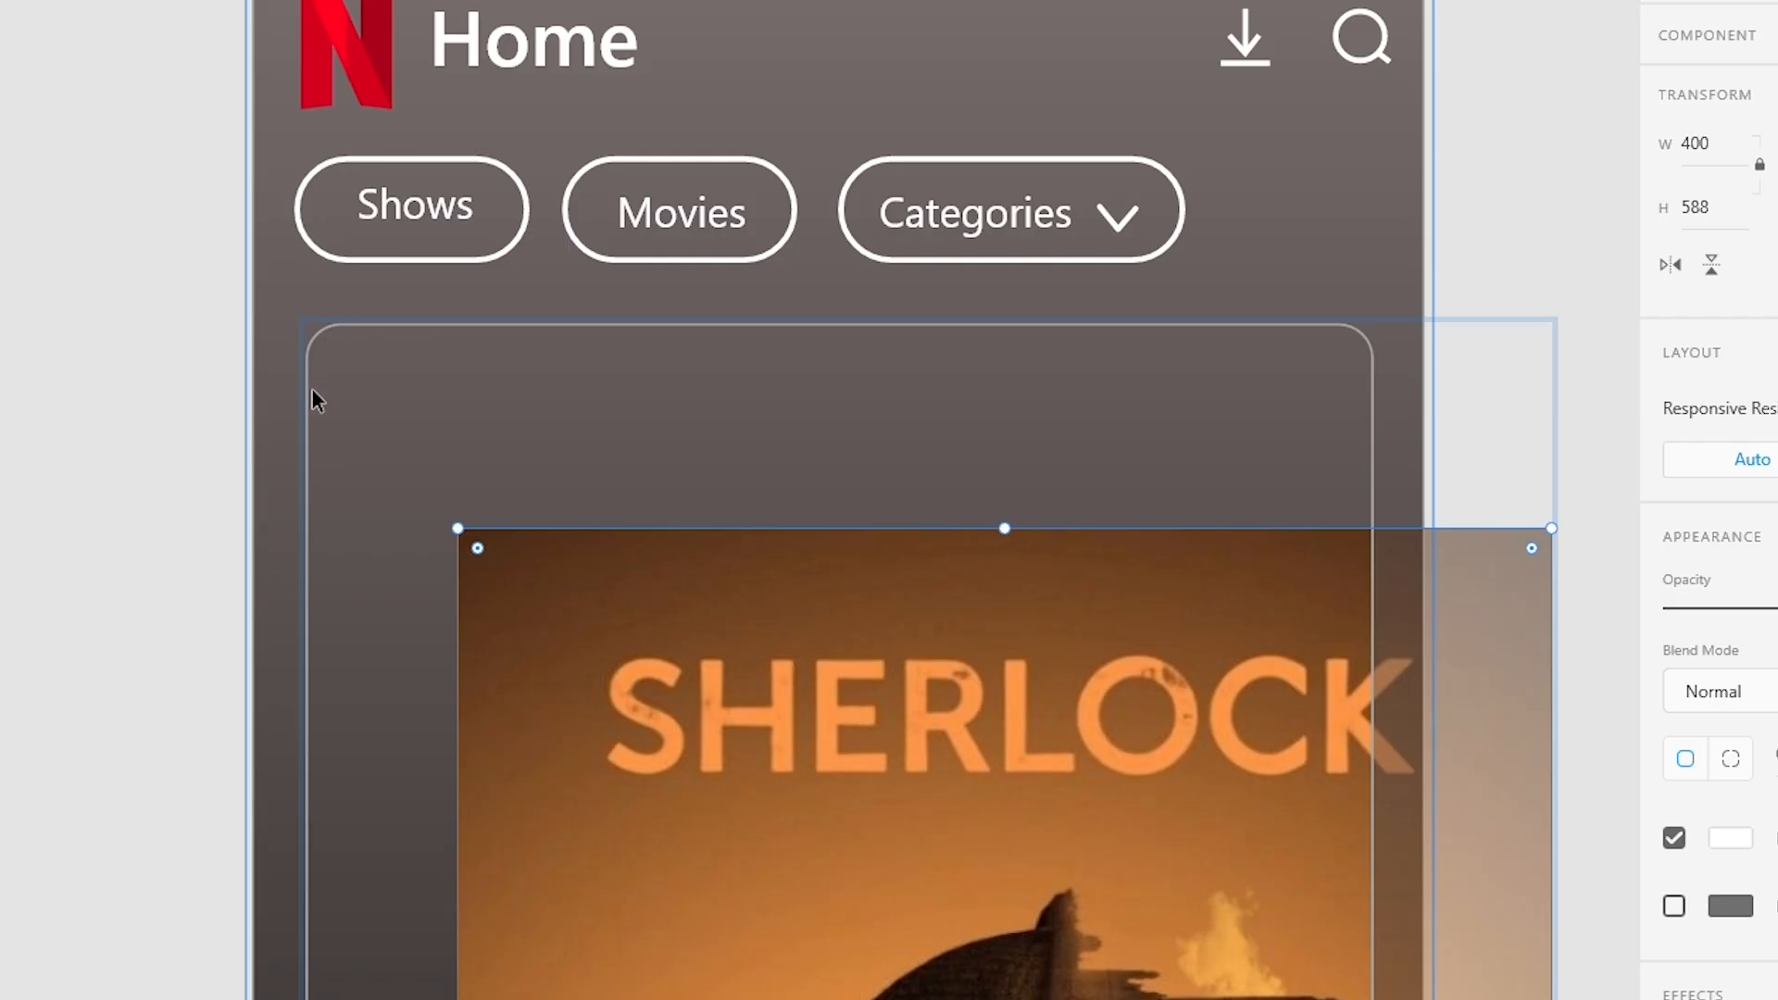
drag(636, 684, 491, 500)
scroll(490, 500, down, 2)
scroll(493, 500, down, 15)
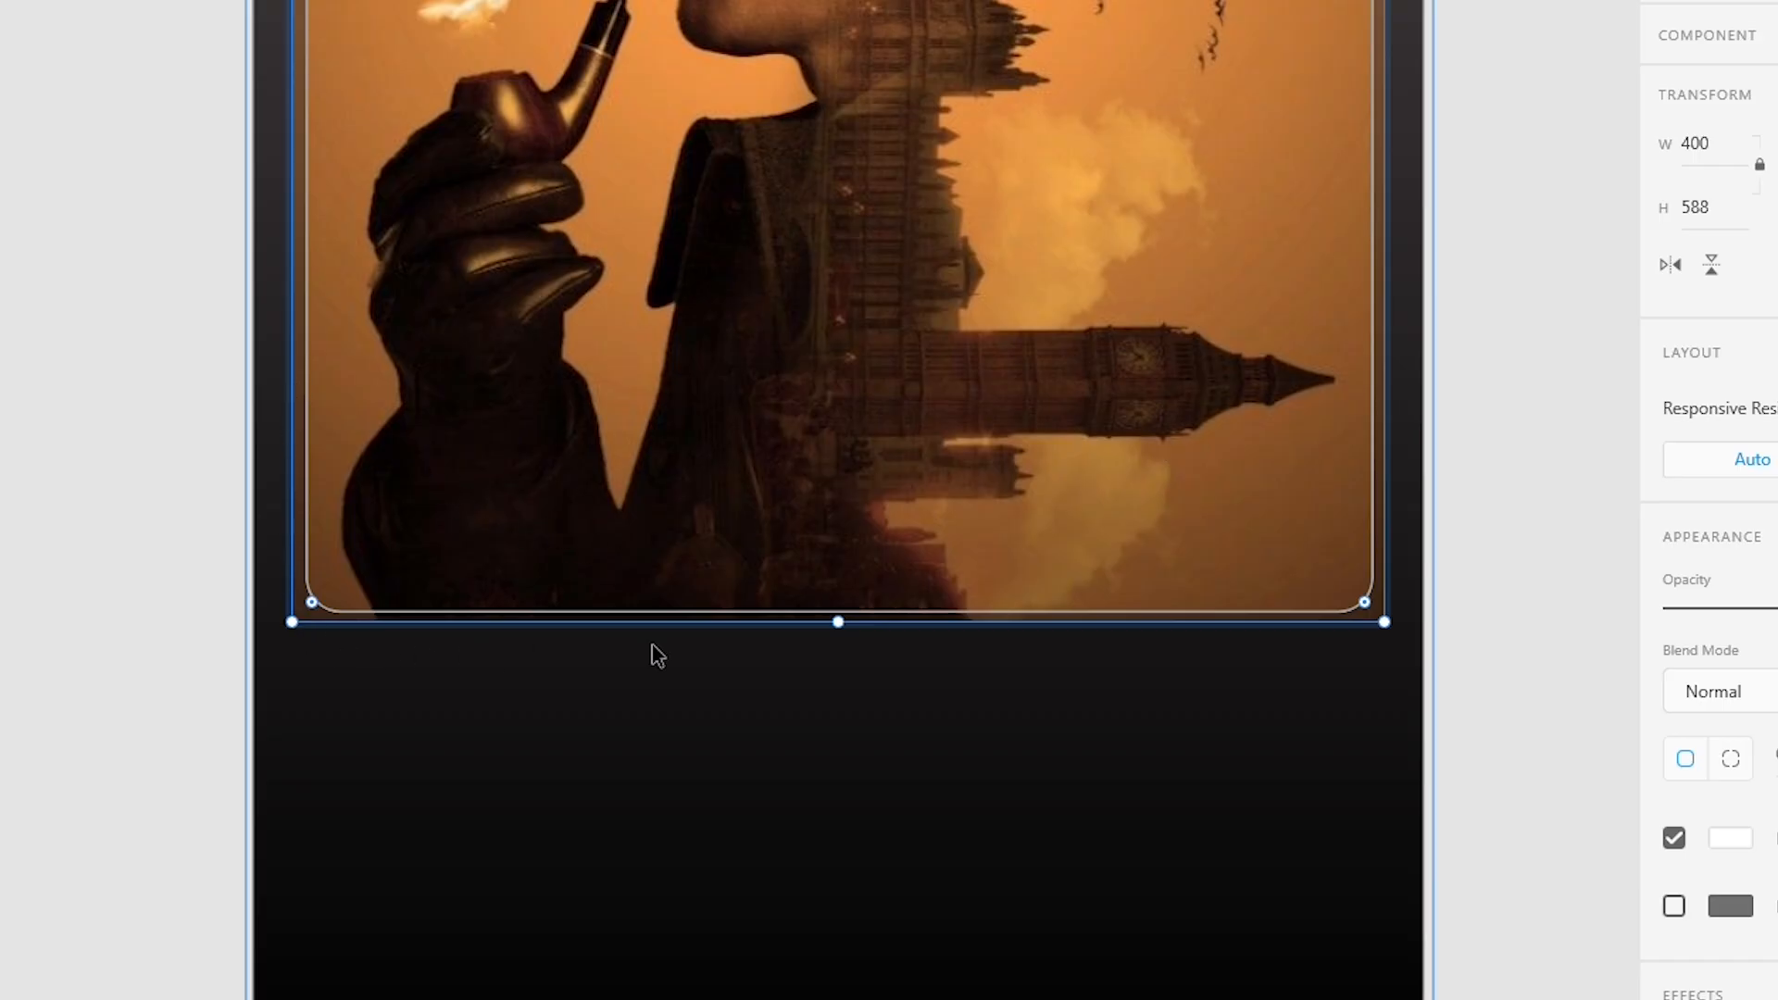
scroll(1058, 463, up, 3)
scroll(1057, 463, down, 5)
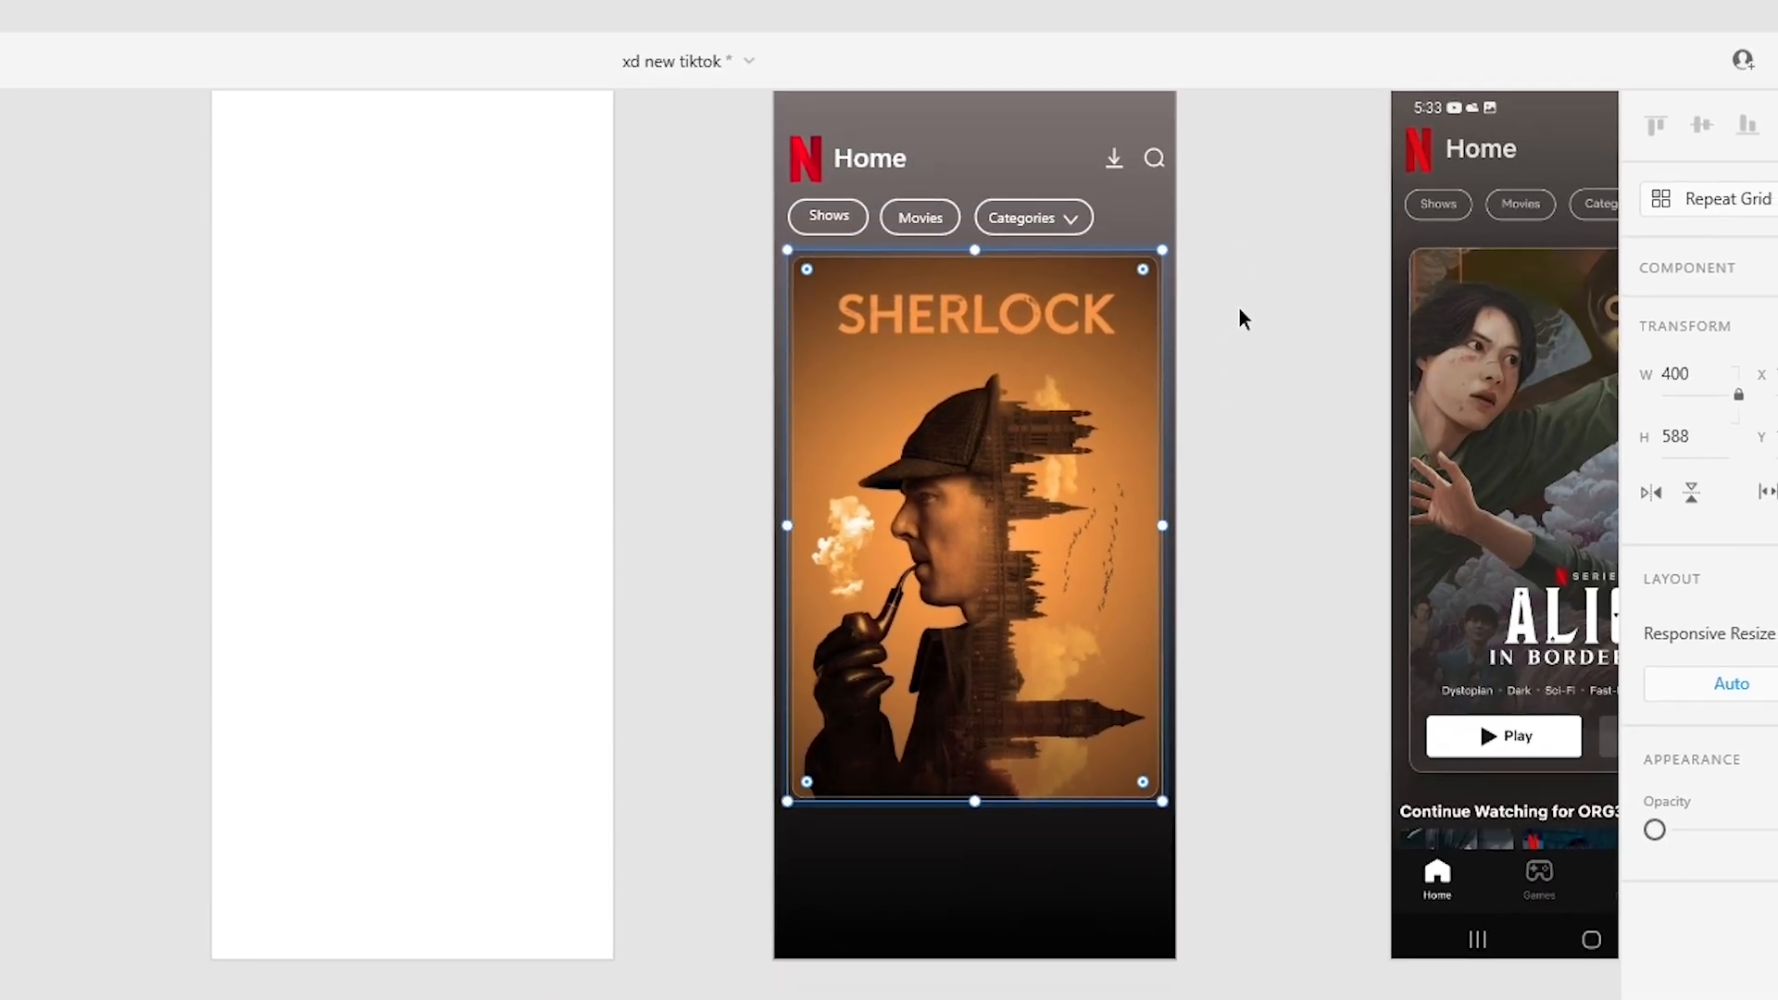
click(1246, 97)
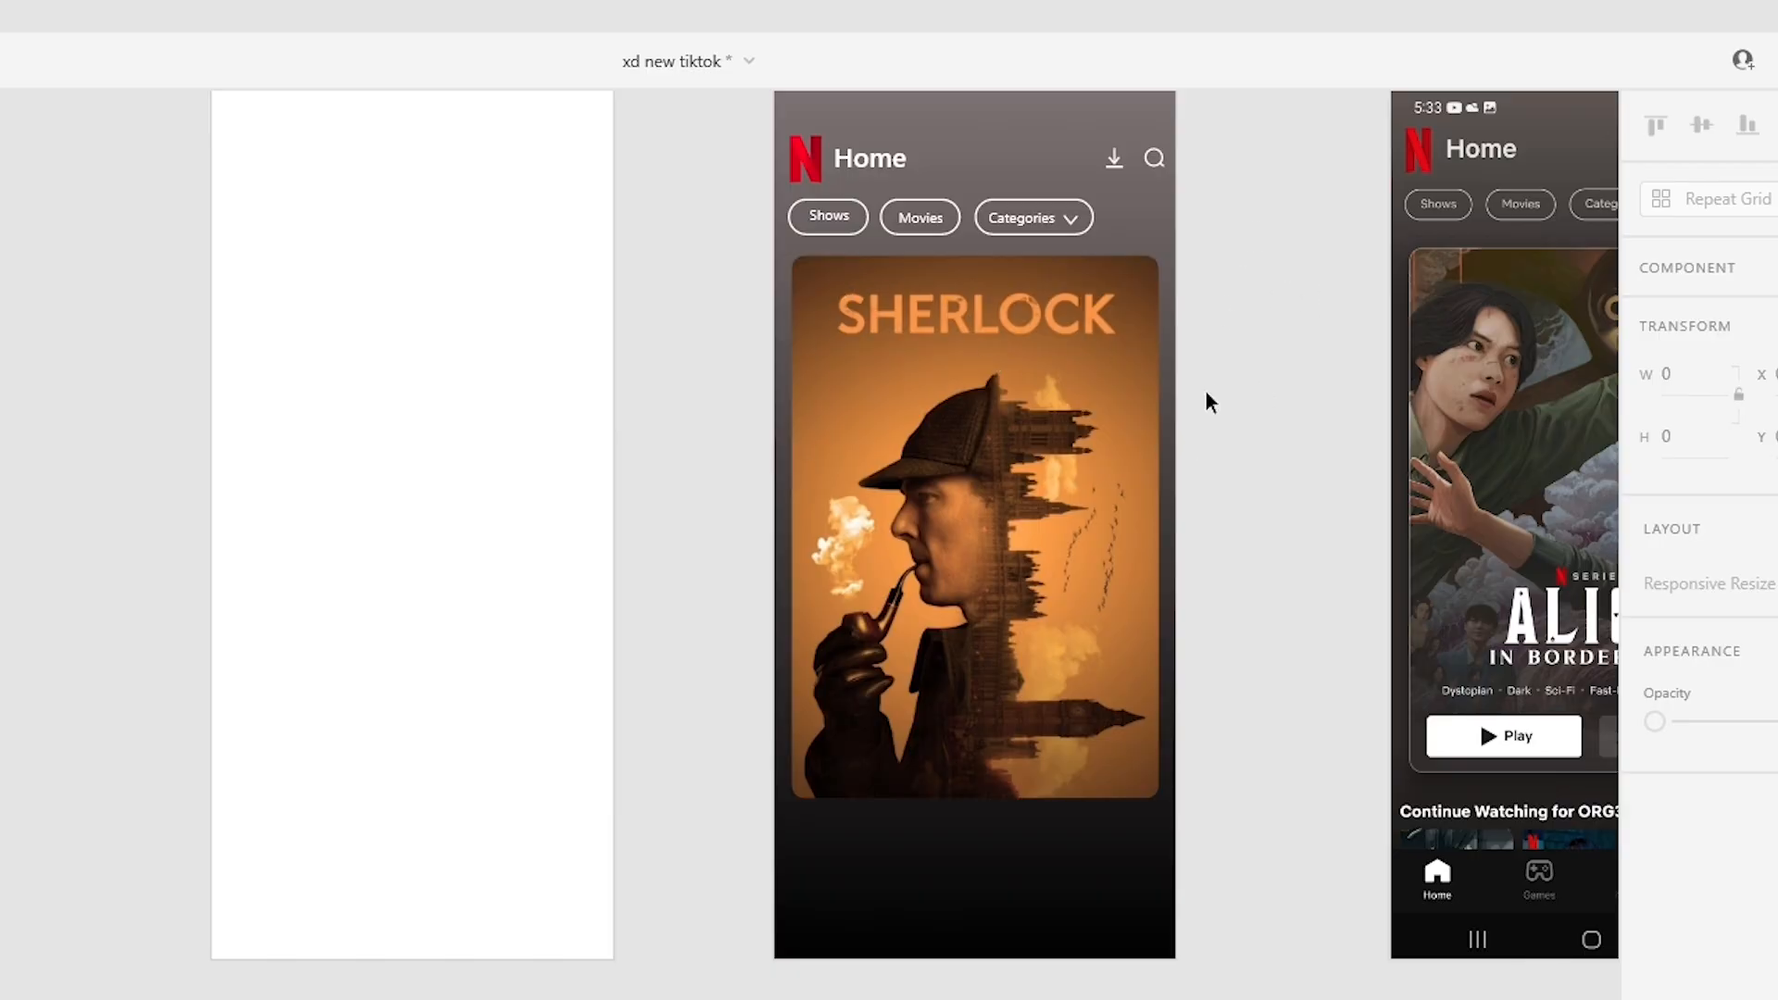
Draw a white button rectangle in the lower-left of the Sherlock poster, matching the reference Play button, and slightly round its corners.
scroll(1206, 402, right, 4)
scroll(1205, 402, up, 2)
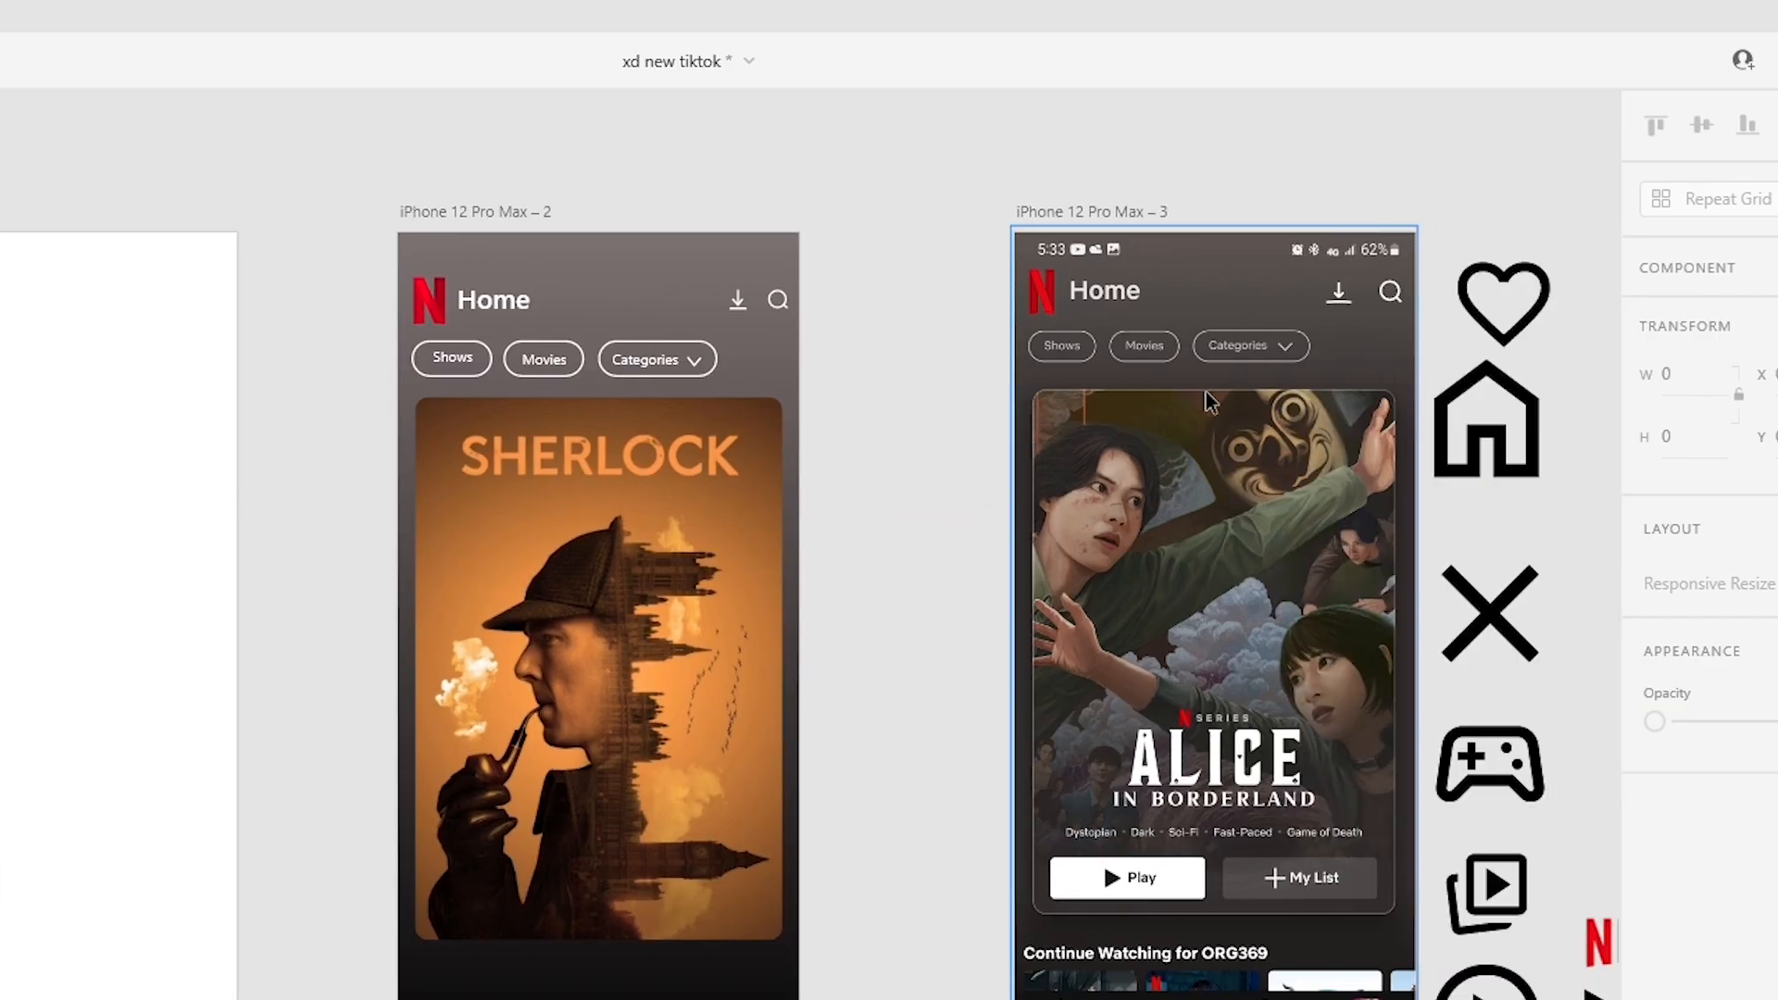
scroll(1206, 402, right, 4)
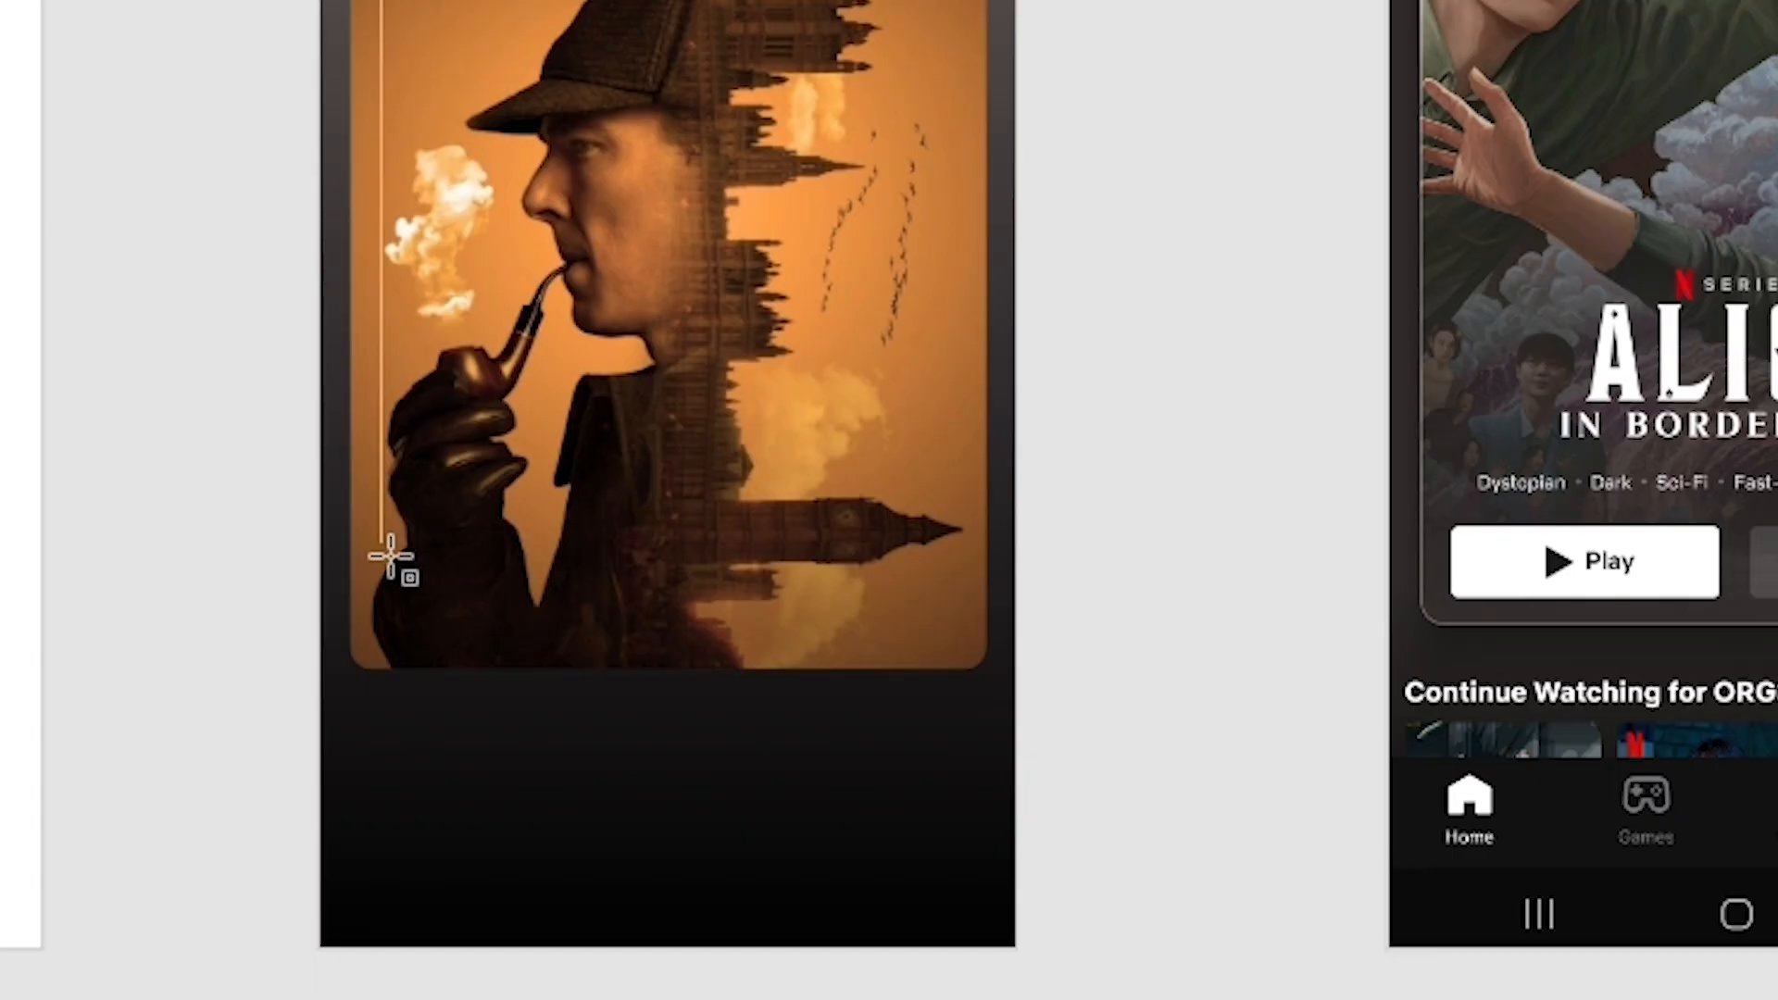
mouse_move(382, 545)
mouse_down()
mouse_move(627, 635)
mouse_move(698, 638)
mouse_move(675, 636)
mouse_up()
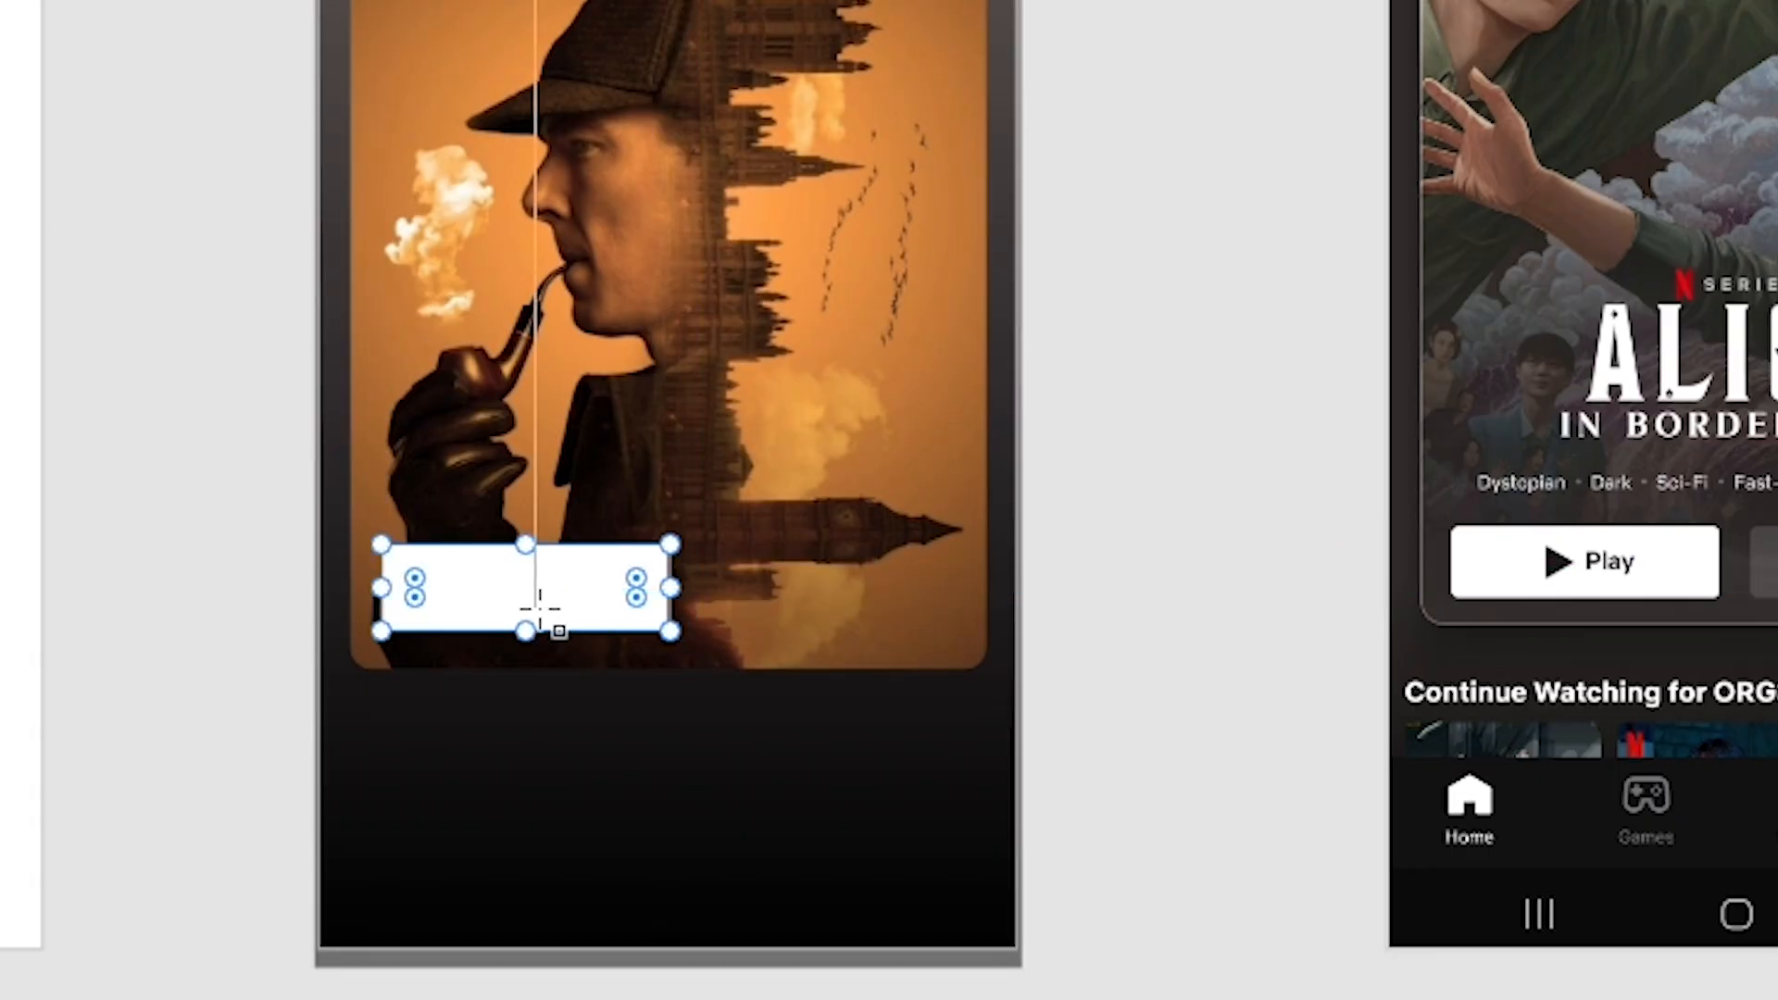
scroll(375, 562, up, 3)
scroll(375, 562, up, 5)
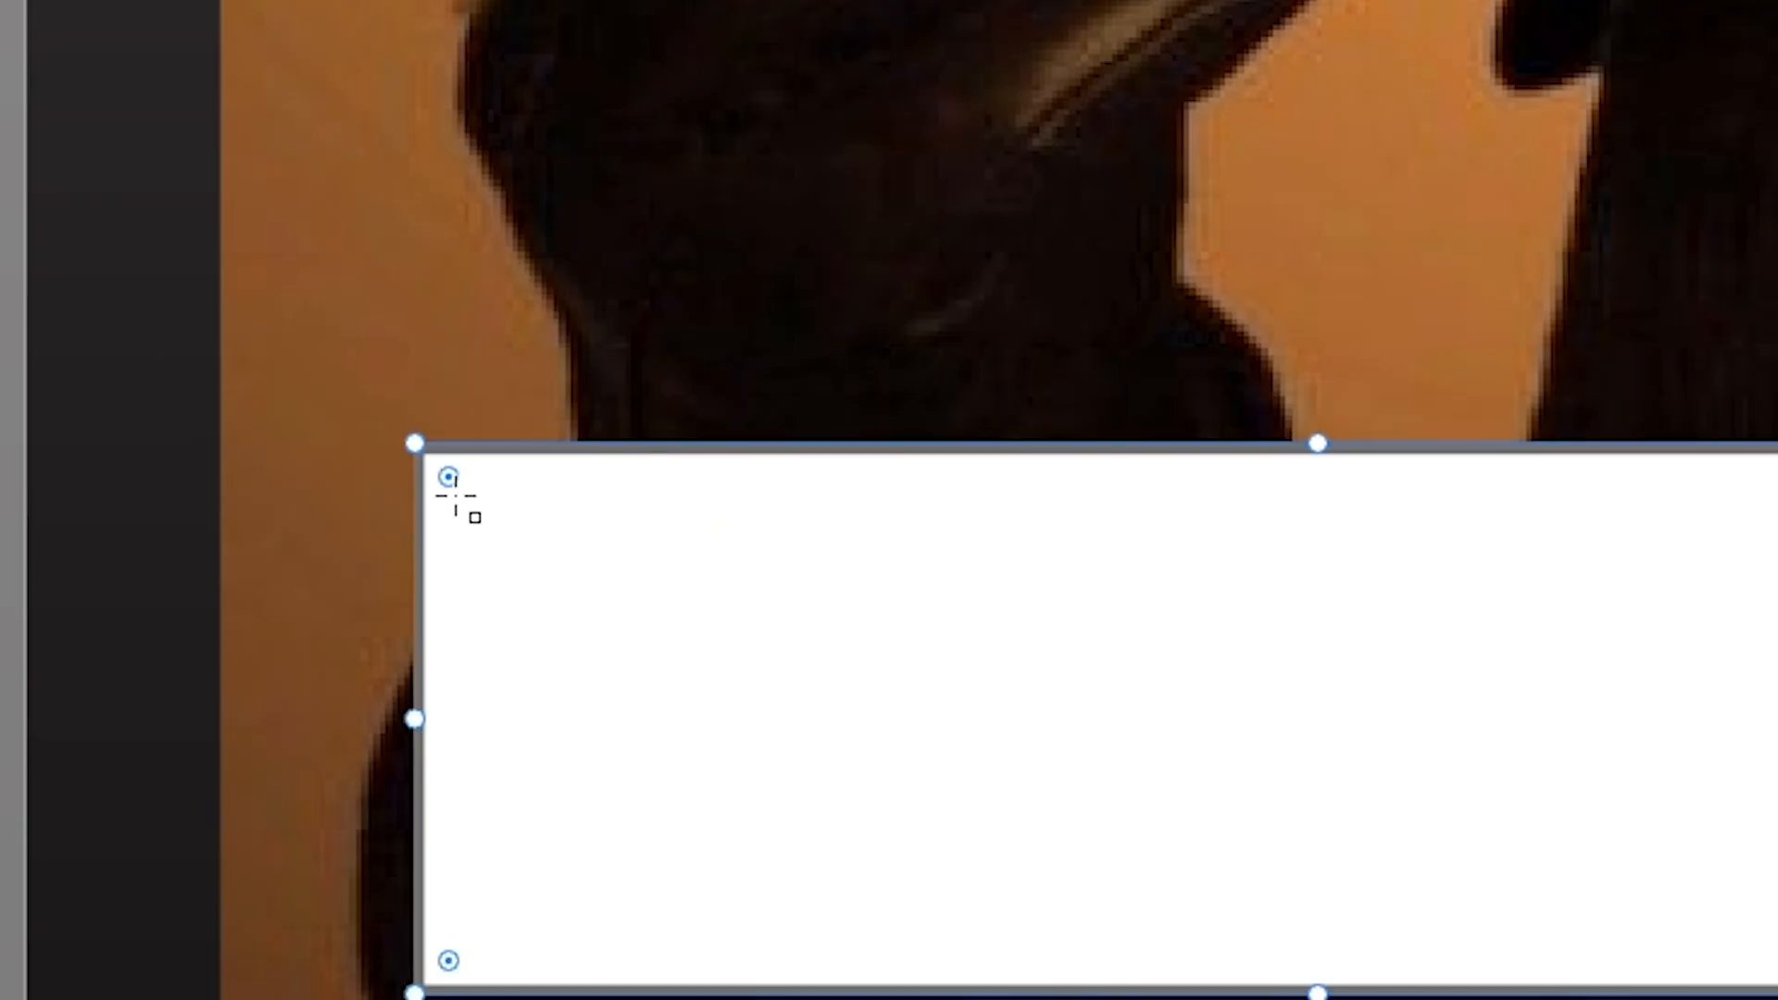
drag(459, 470, 524, 521)
scroll(996, 616, down, 5)
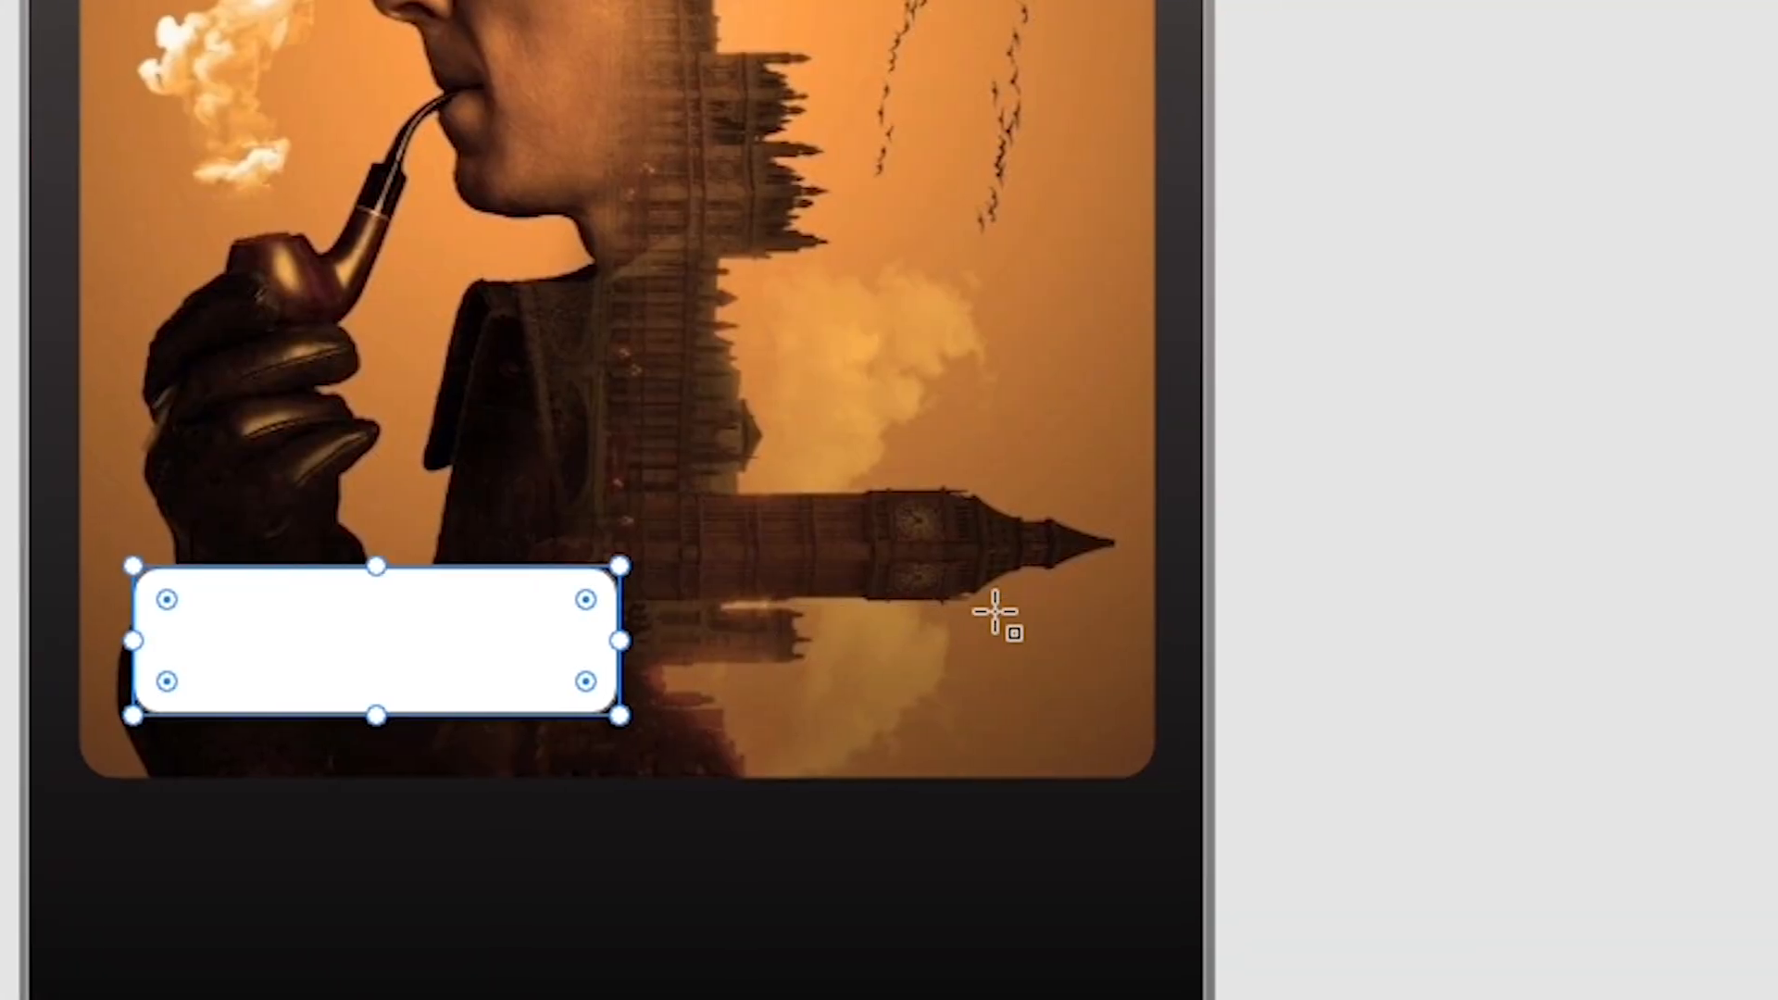
scroll(995, 613, right, 3)
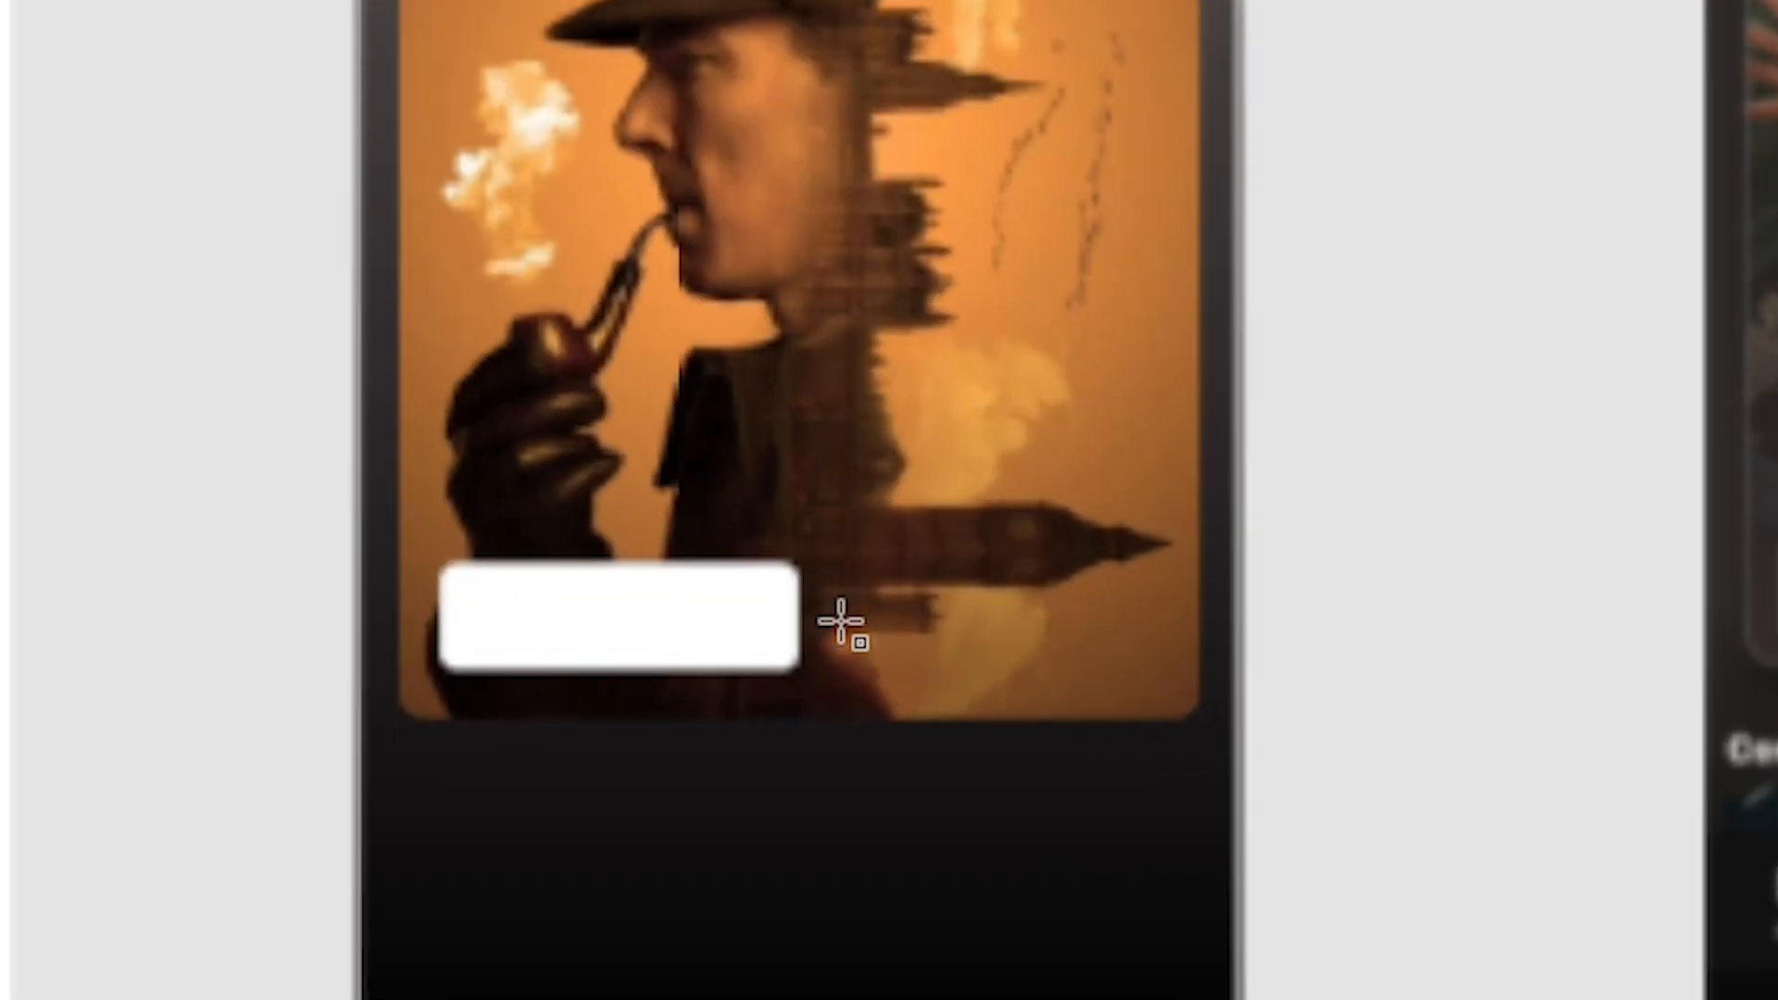
Duplicate the white button rectangle to the lower-right of the Sherlock poster and narrow the copy from its right edge.
scroll(841, 622, up, 3)
click(421, 627)
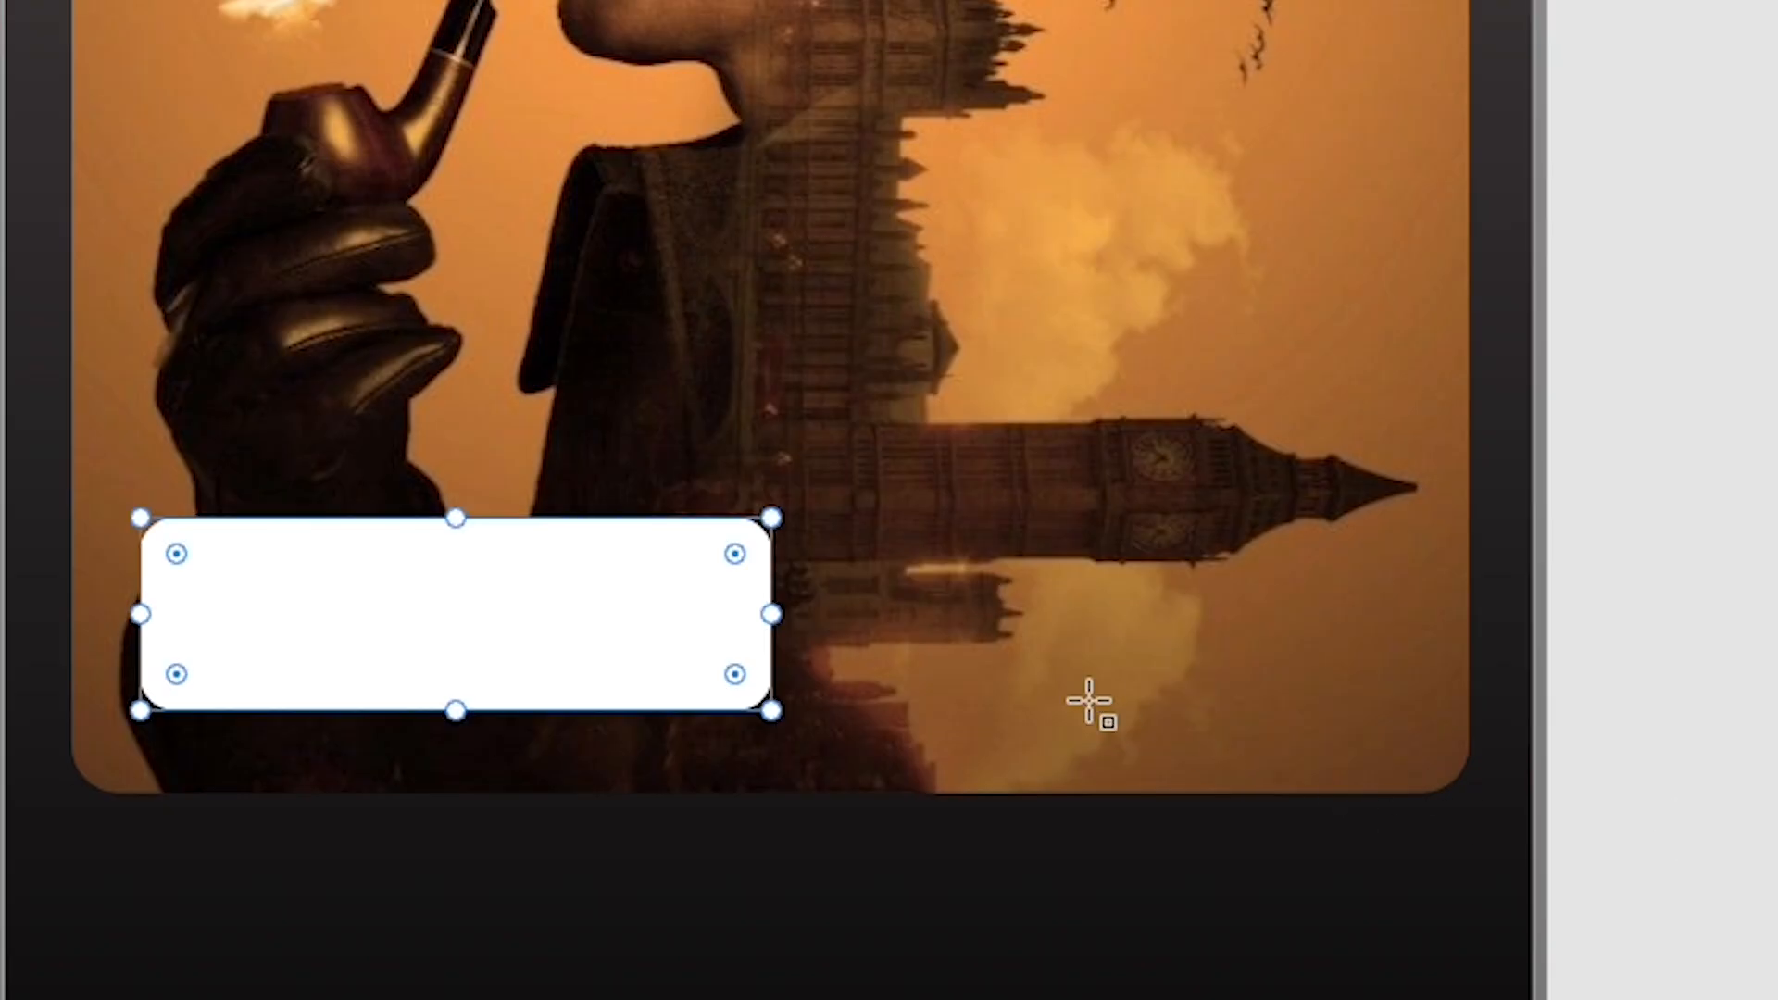
scroll(1088, 703, right, 2)
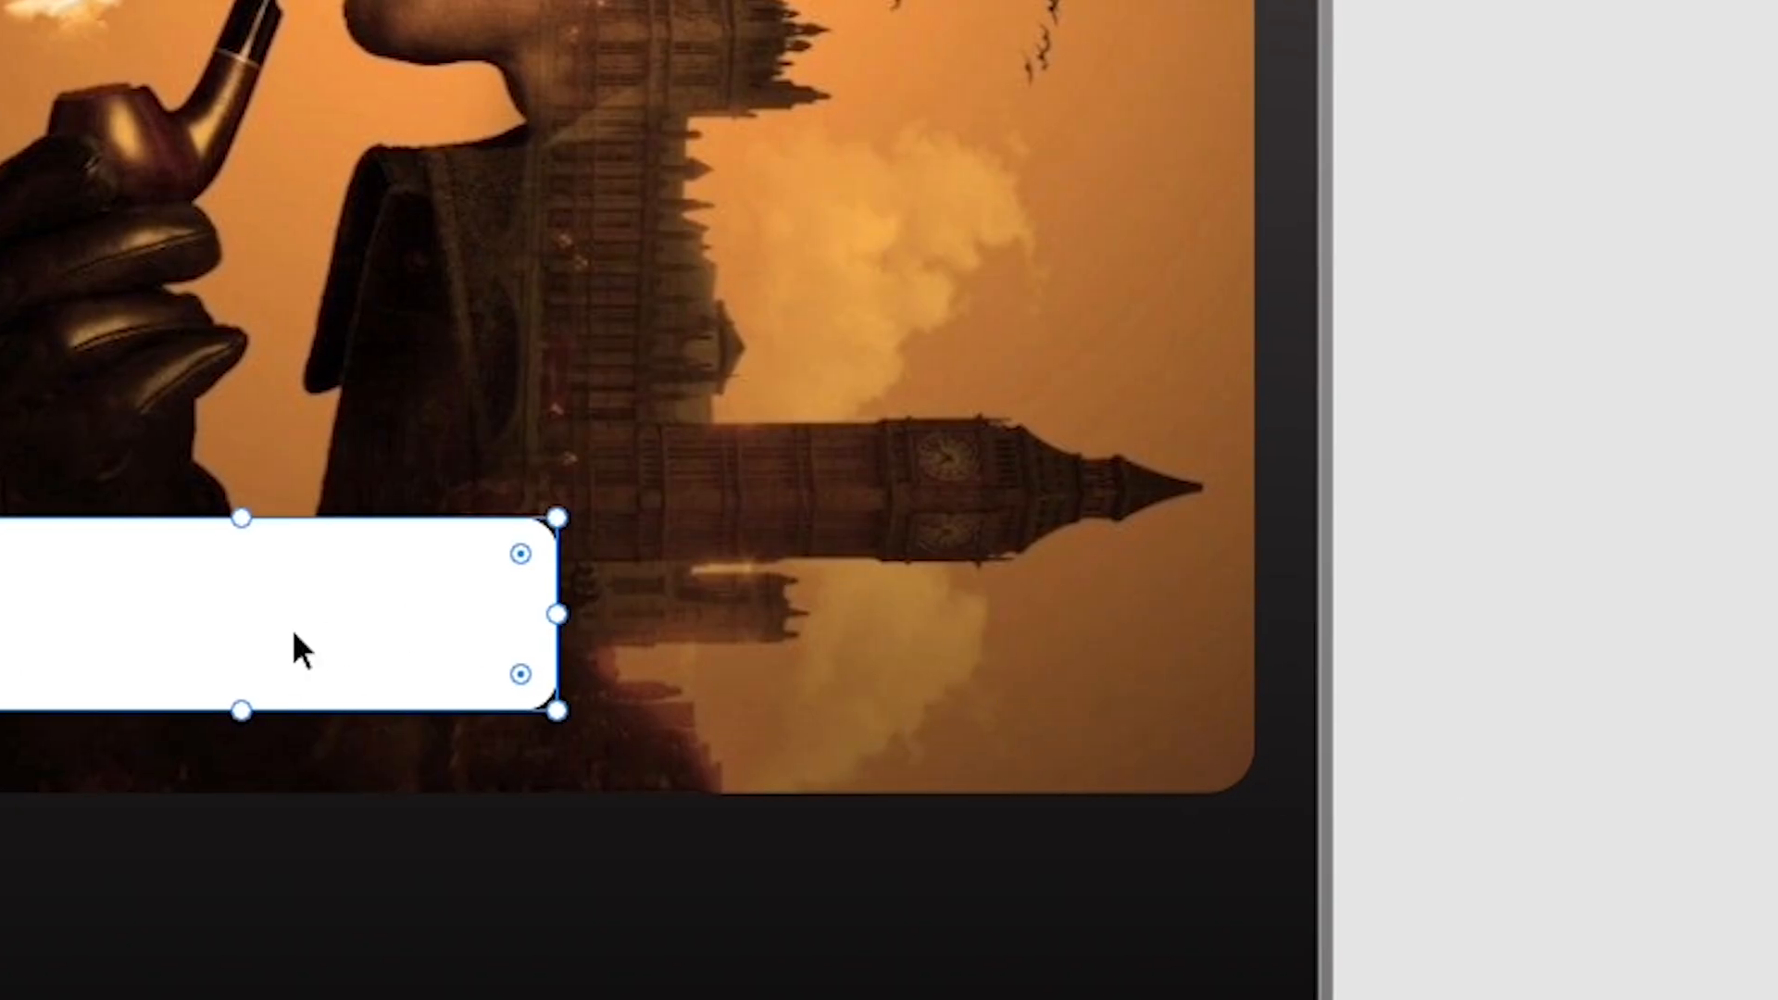
key(alt)
drag(166, 620, 840, 658)
scroll(839, 653, right, 10)
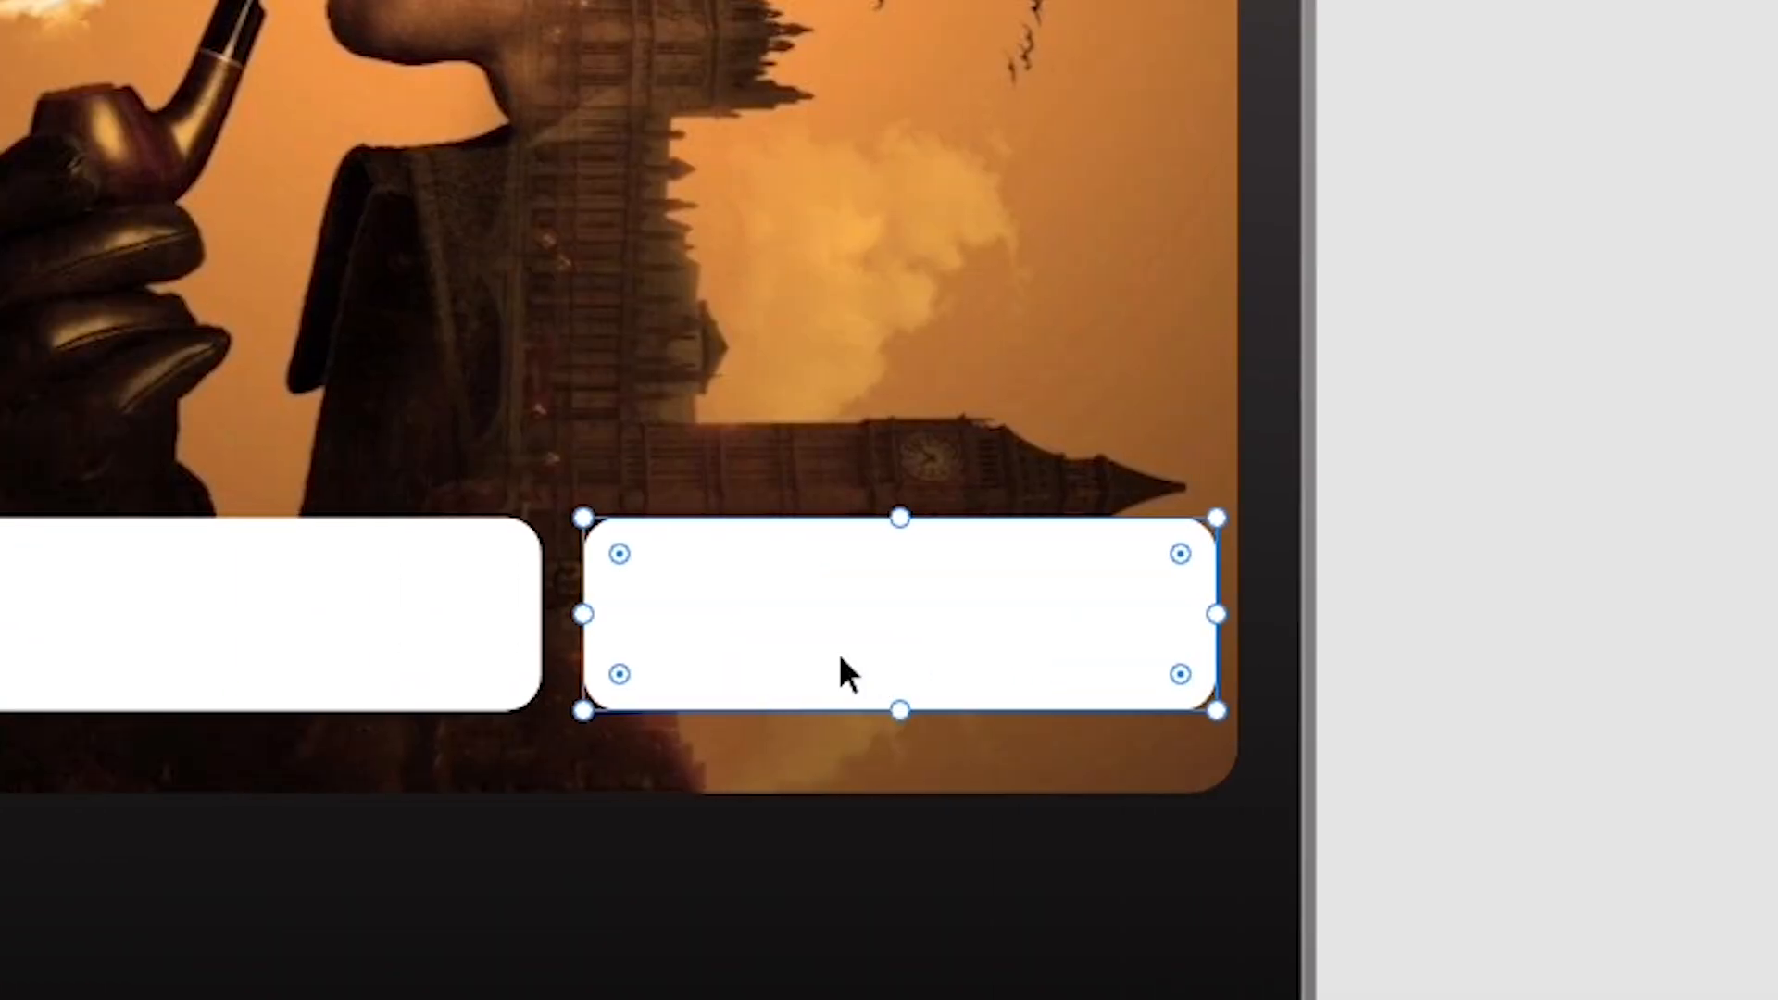
scroll(839, 653, left, 2)
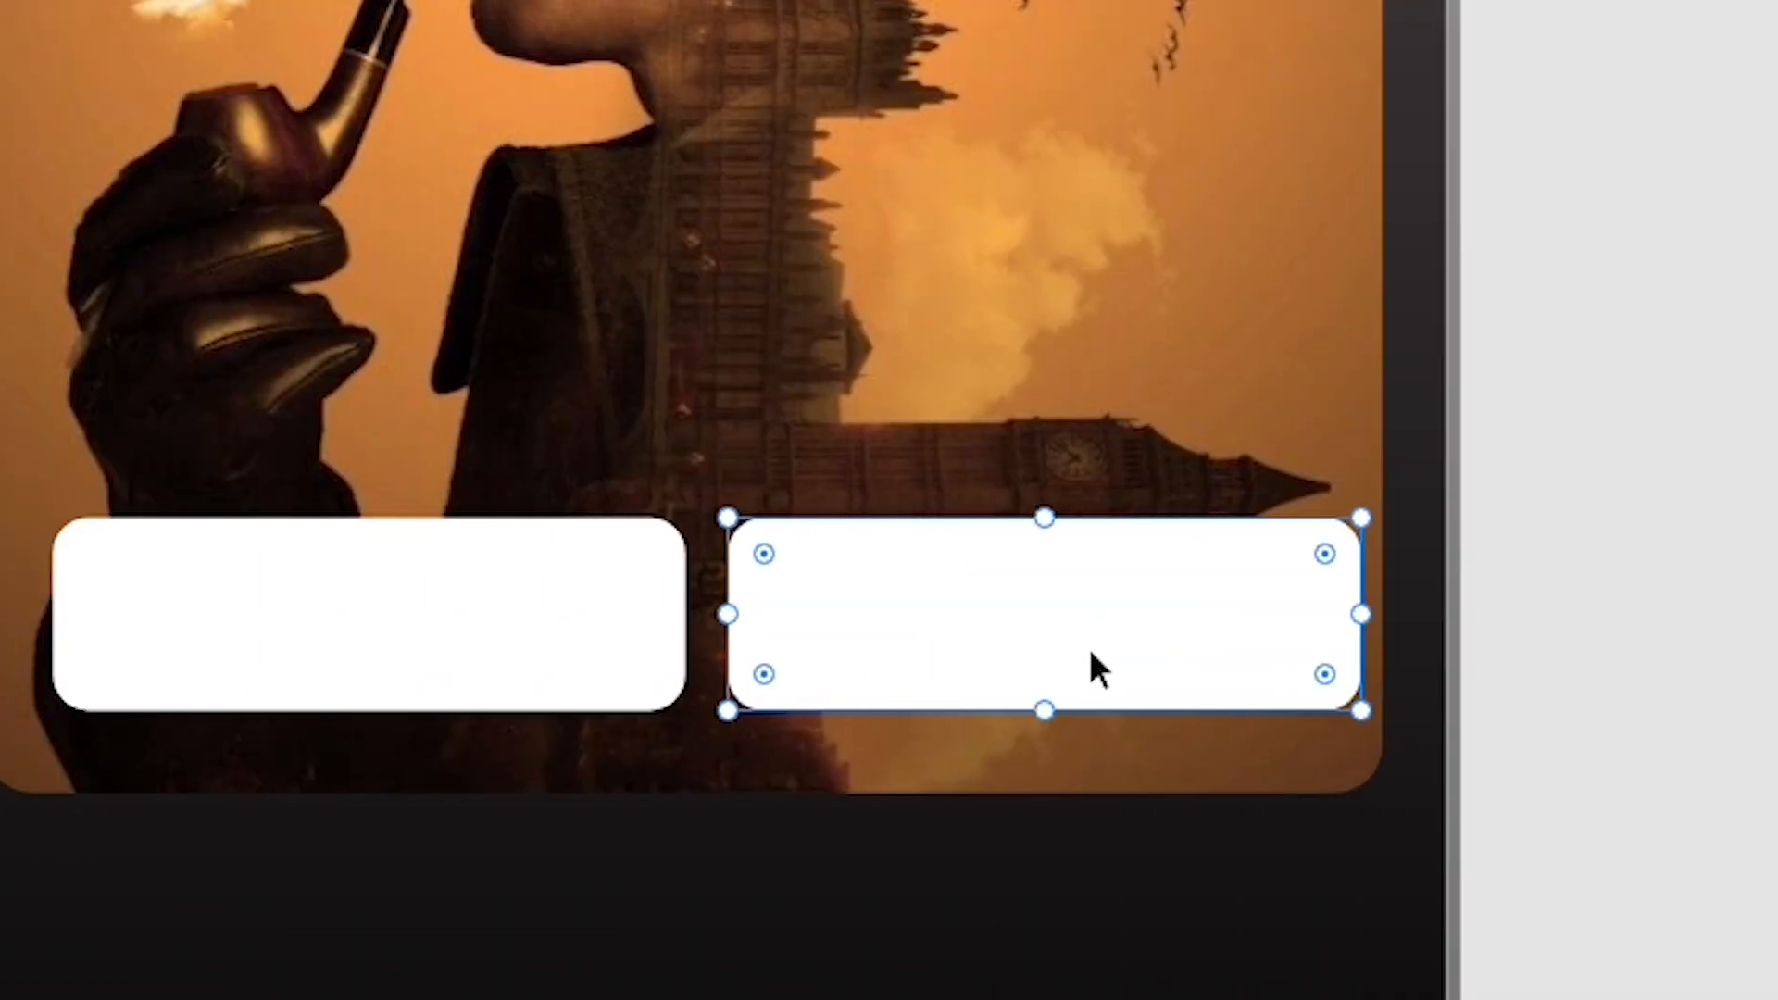
drag(1360, 615, 1298, 617)
Replace the wider left button with a duplicate of the narrowed right button, aligned with it at the poster's lower left.
click(441, 621)
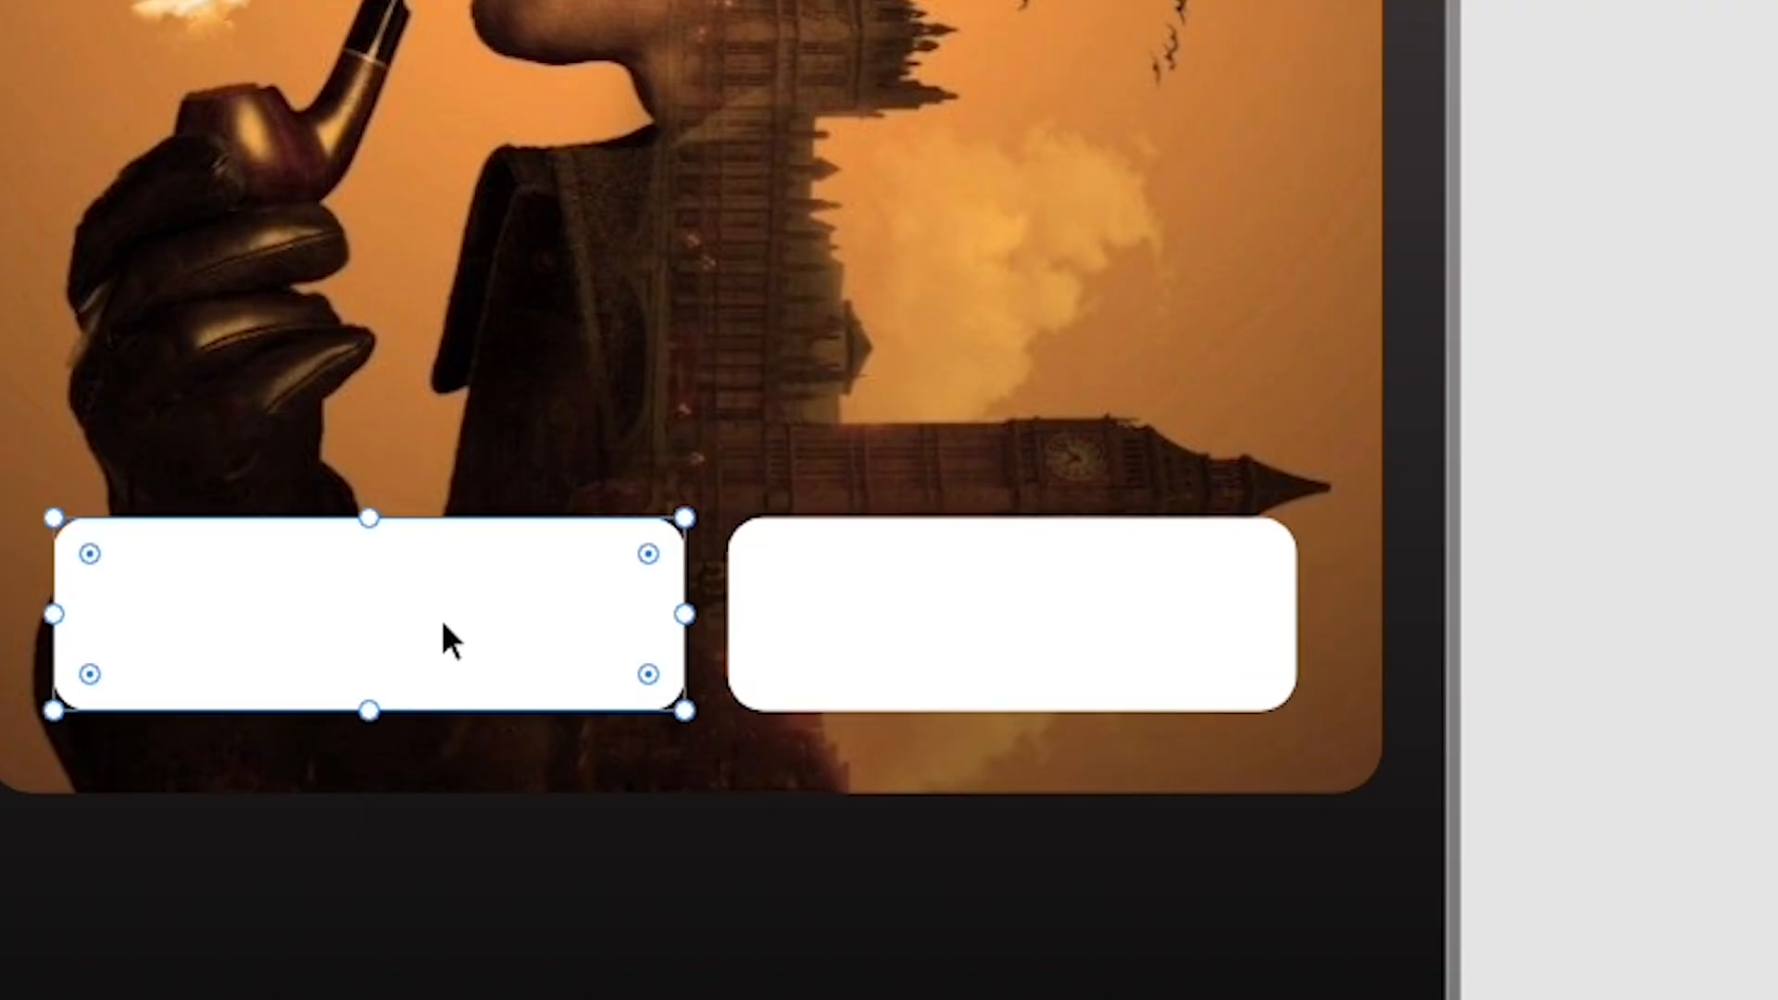
key(Delete)
click(1063, 575)
key(alt)
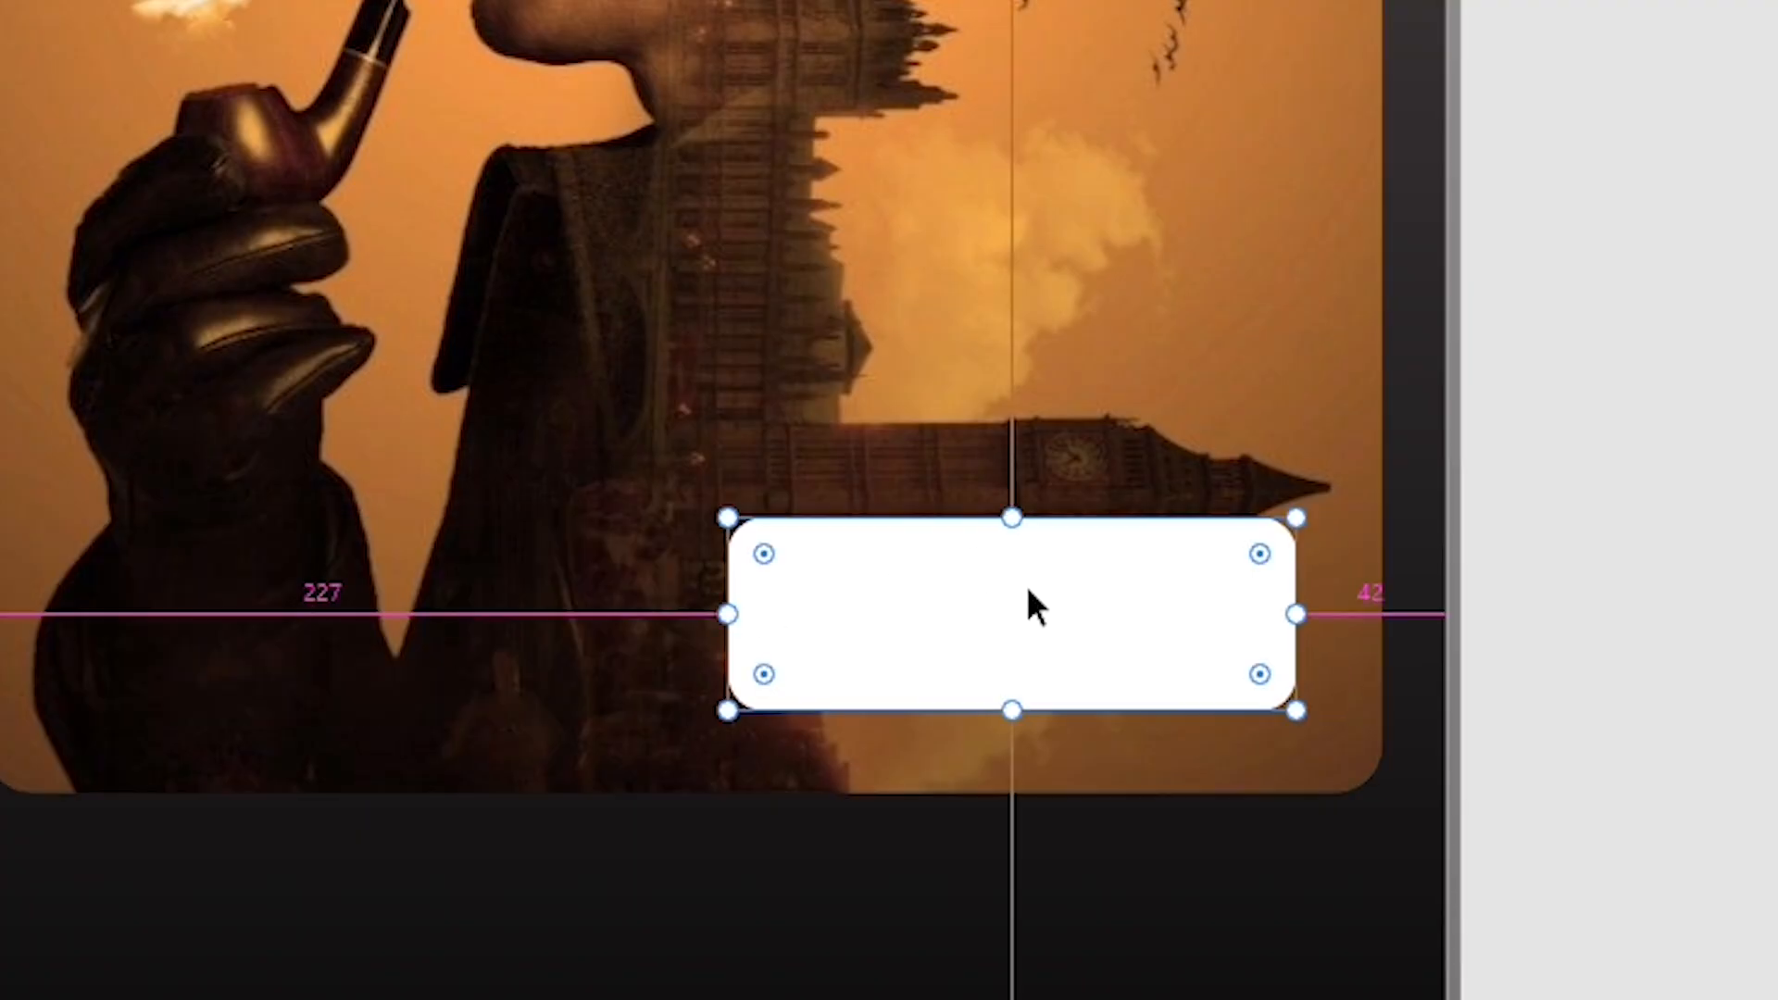
drag(980, 599, 369, 633)
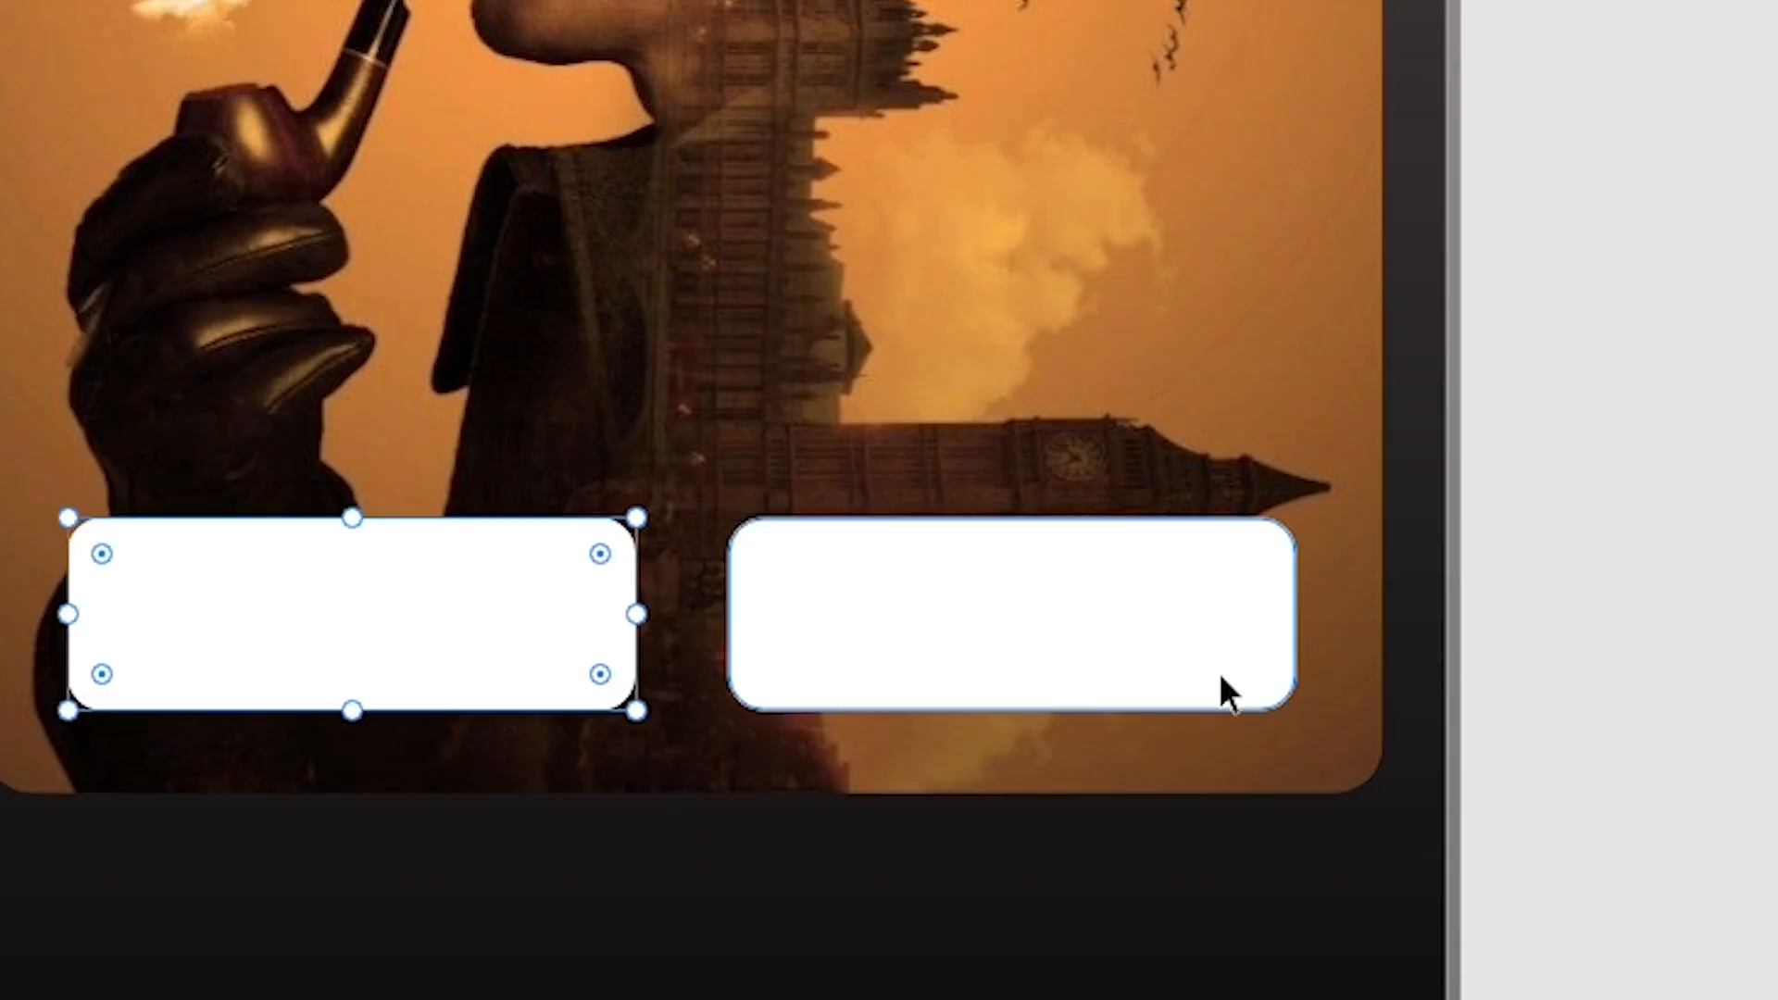
Place the black play triangle from the pasteboard icons onto the left half of the left button.
scroll(1676, 609, down, 5)
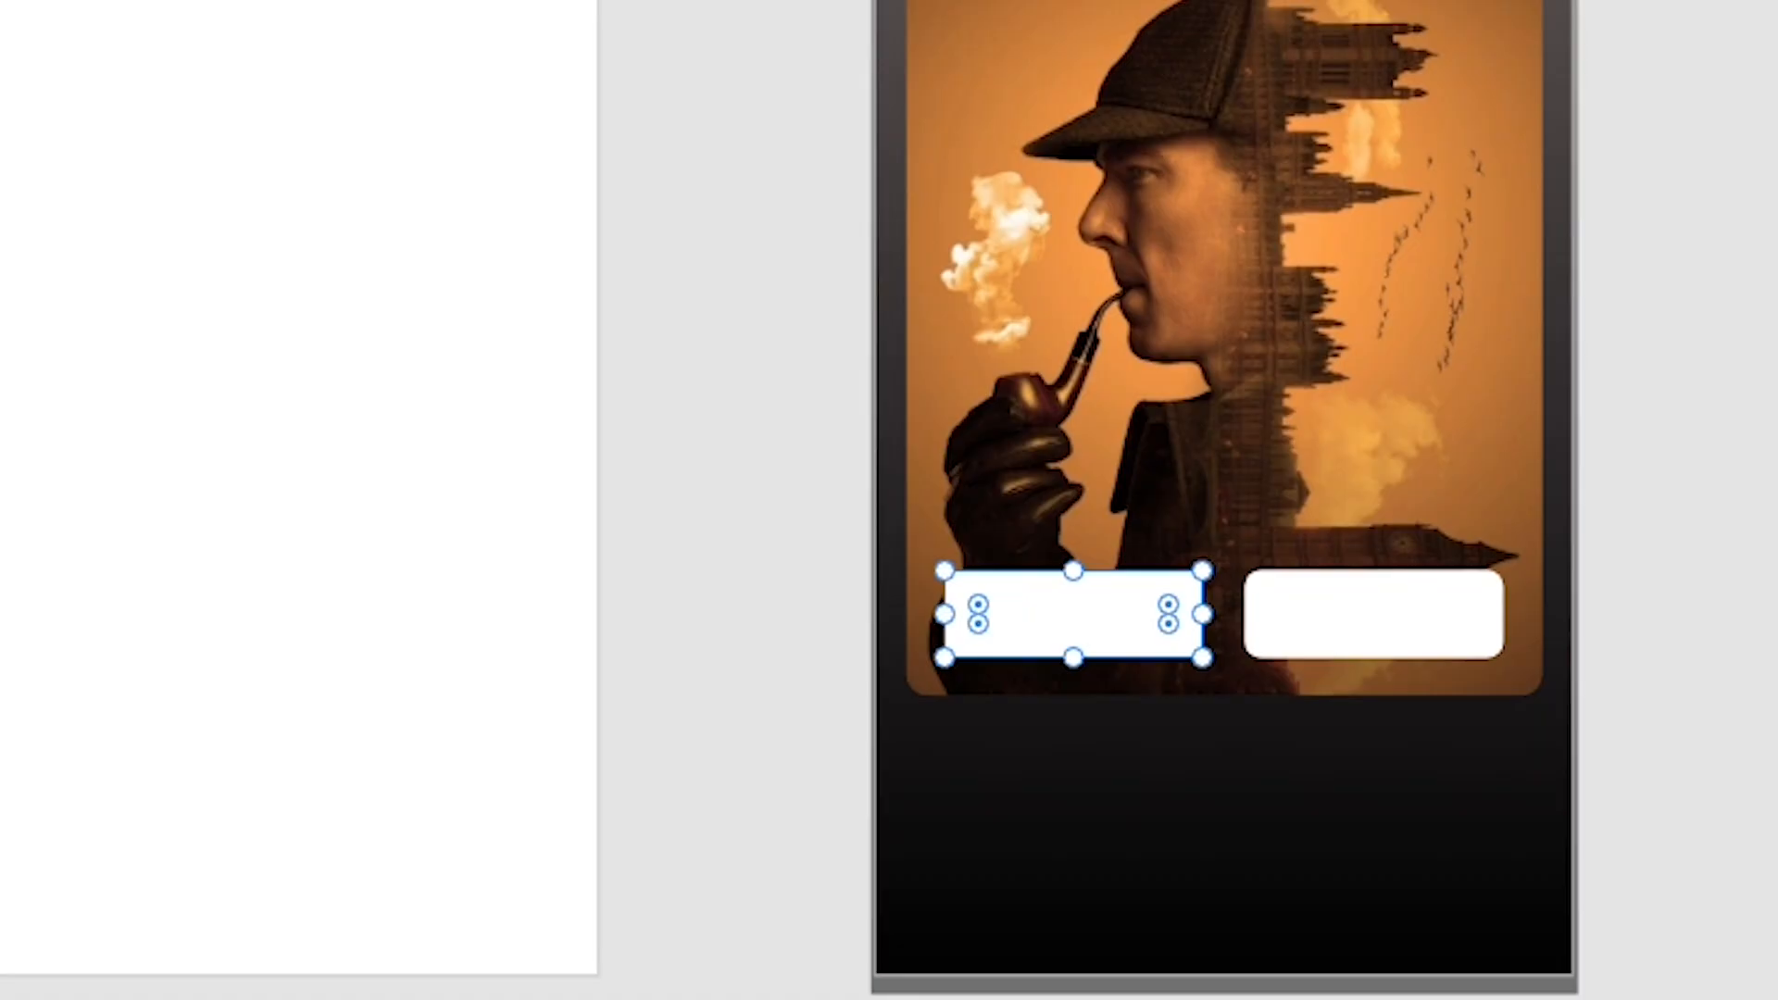
scroll(1719, 768, right, 10)
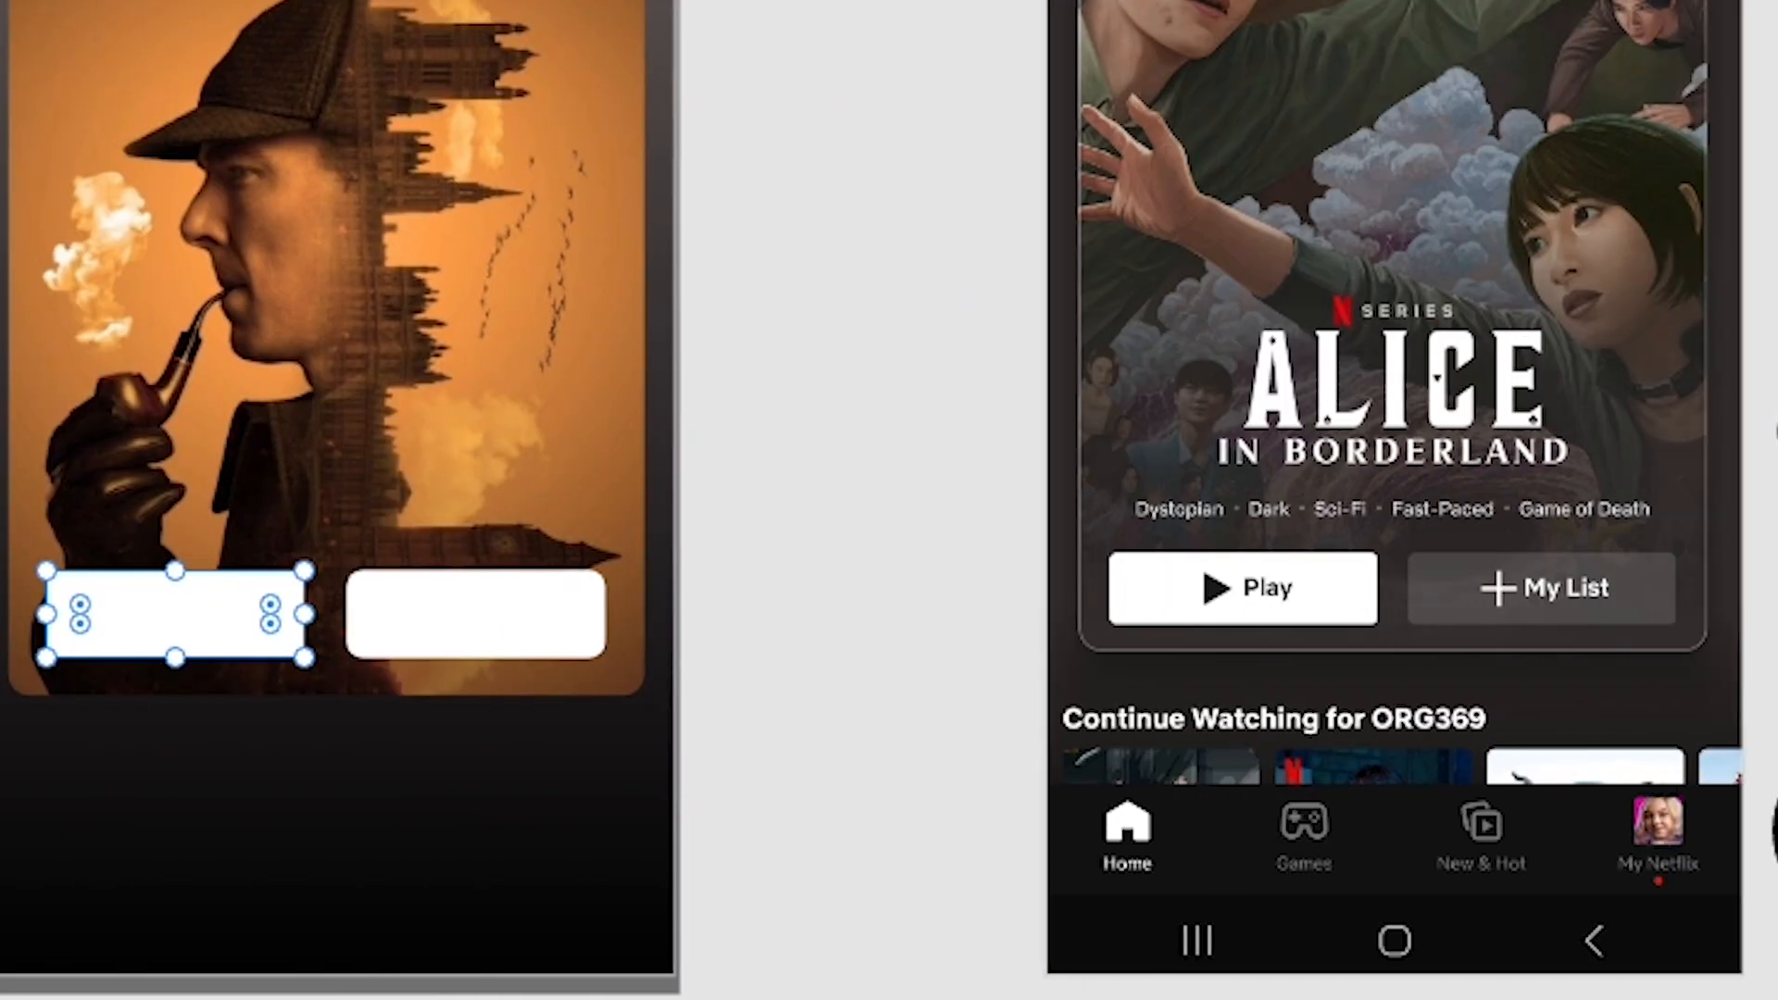
drag(1773, 649, 111, 613)
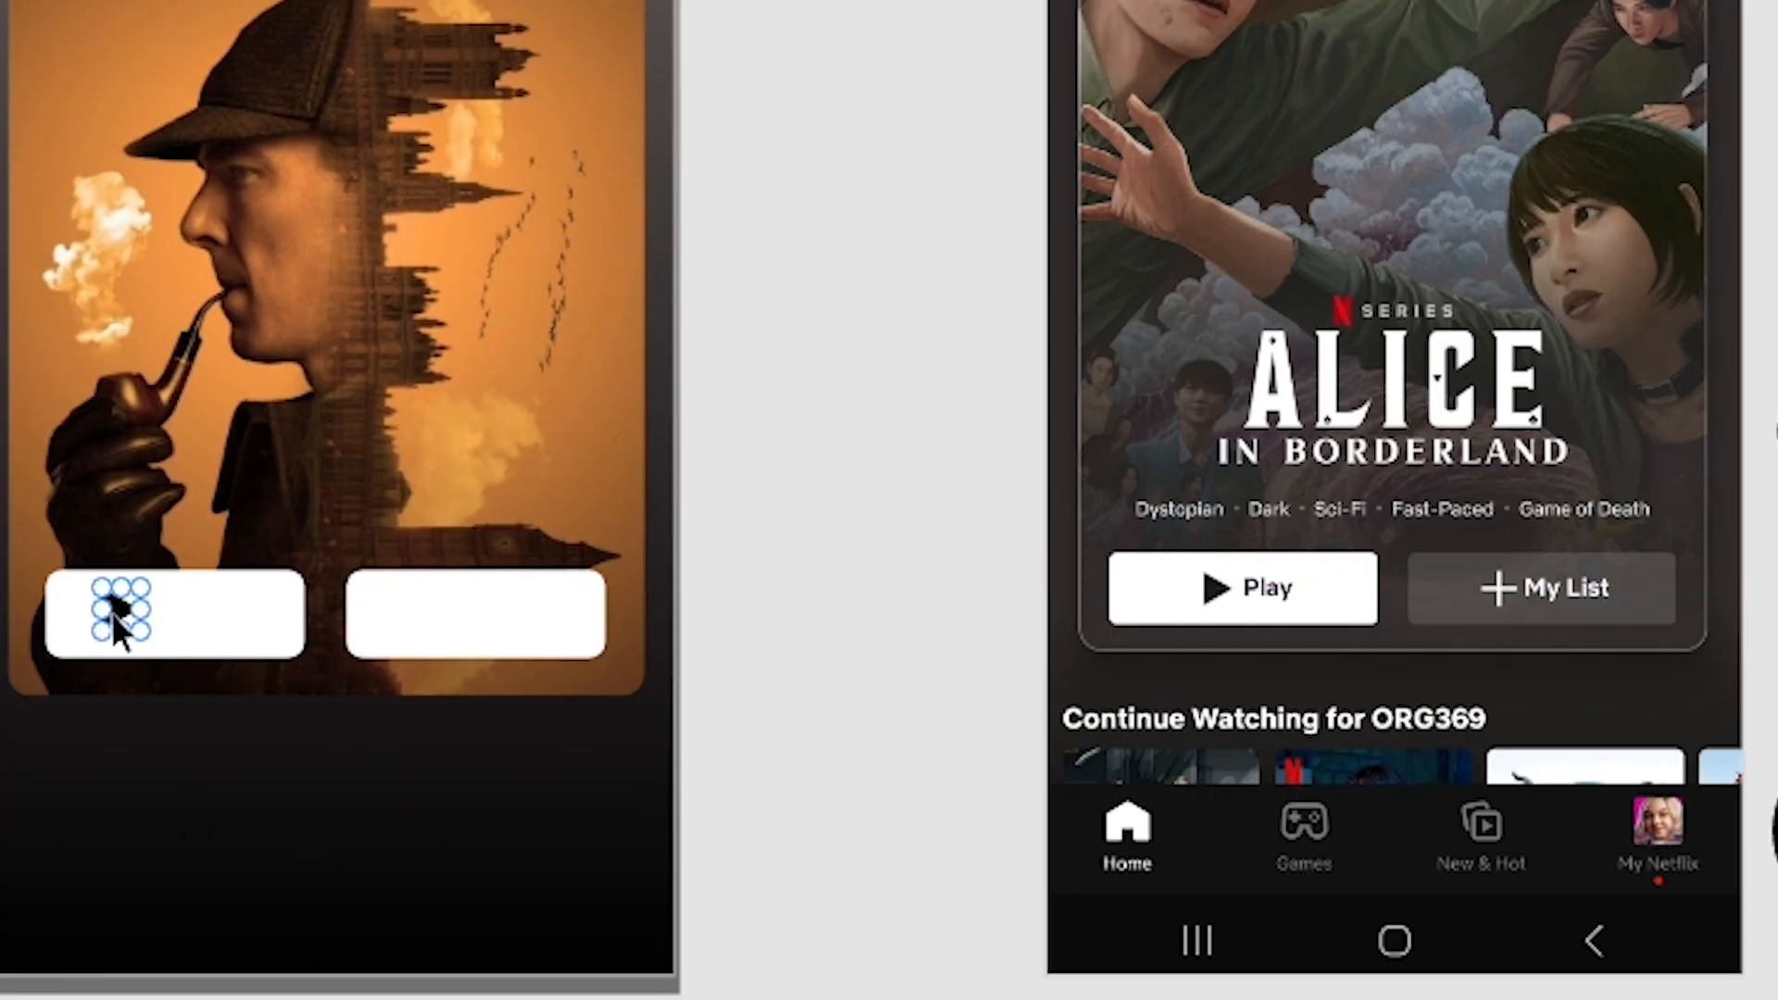
Add the text "Play" beside the triangle on the left button and colour it black.
scroll(111, 614, up, 5)
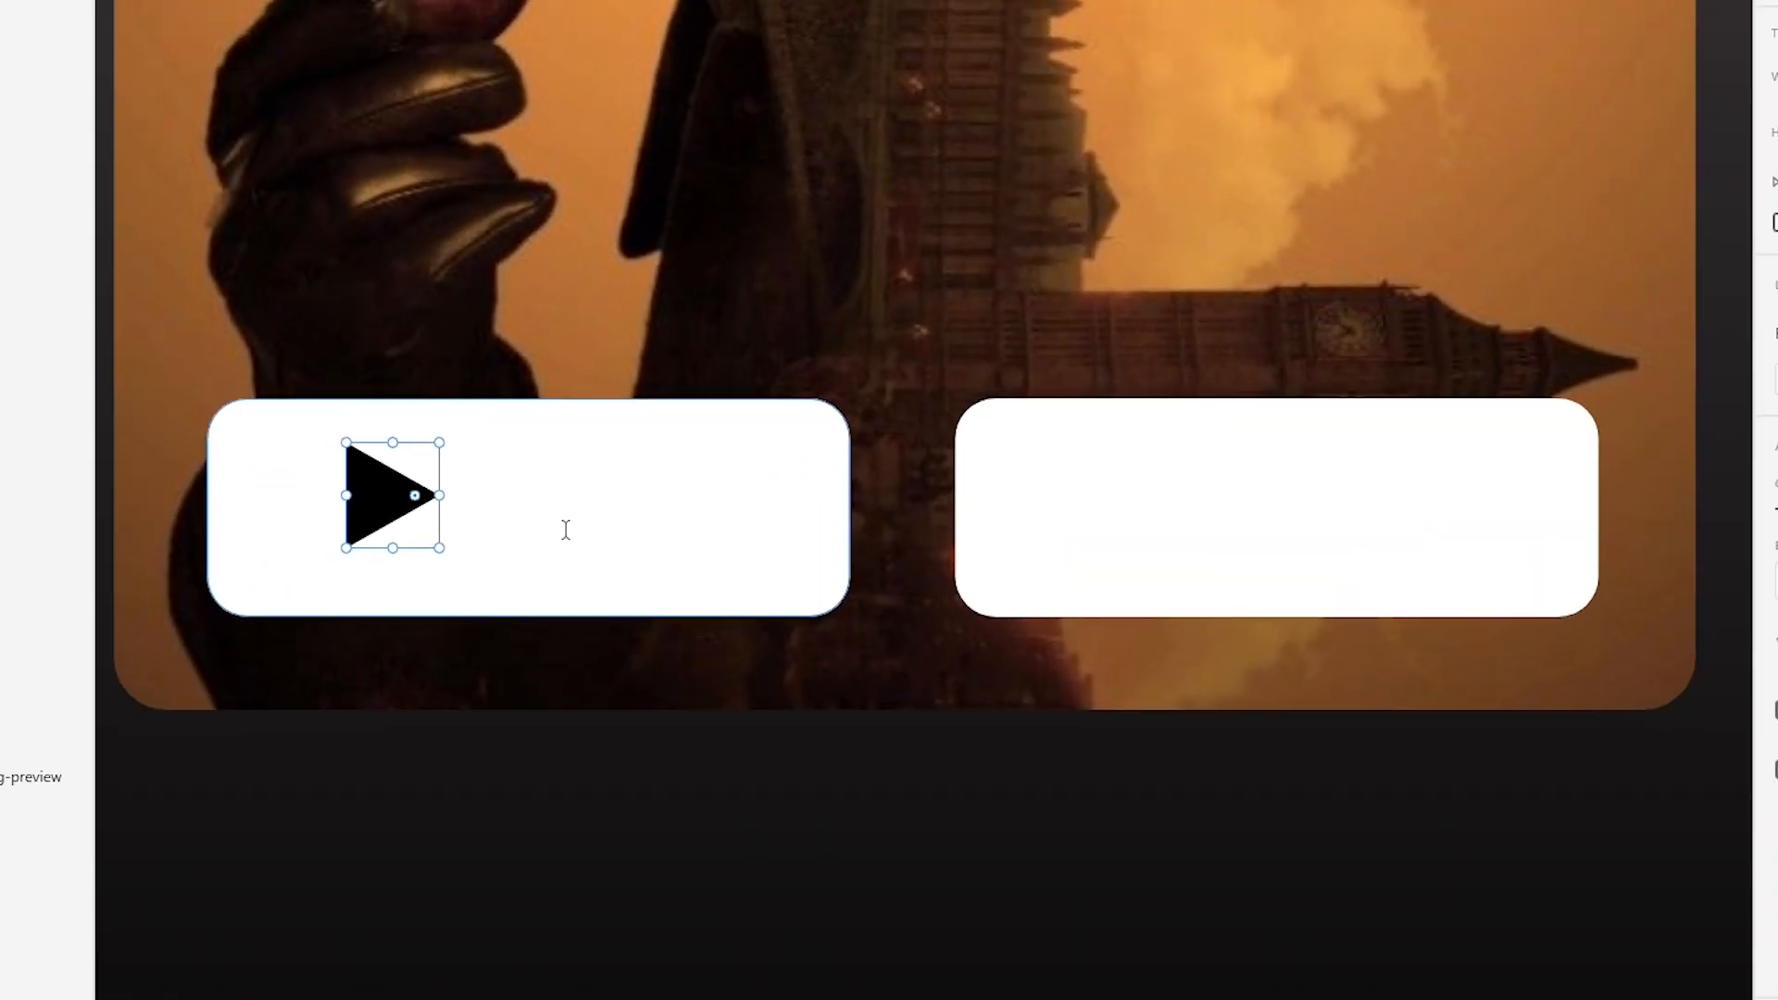
click(485, 508)
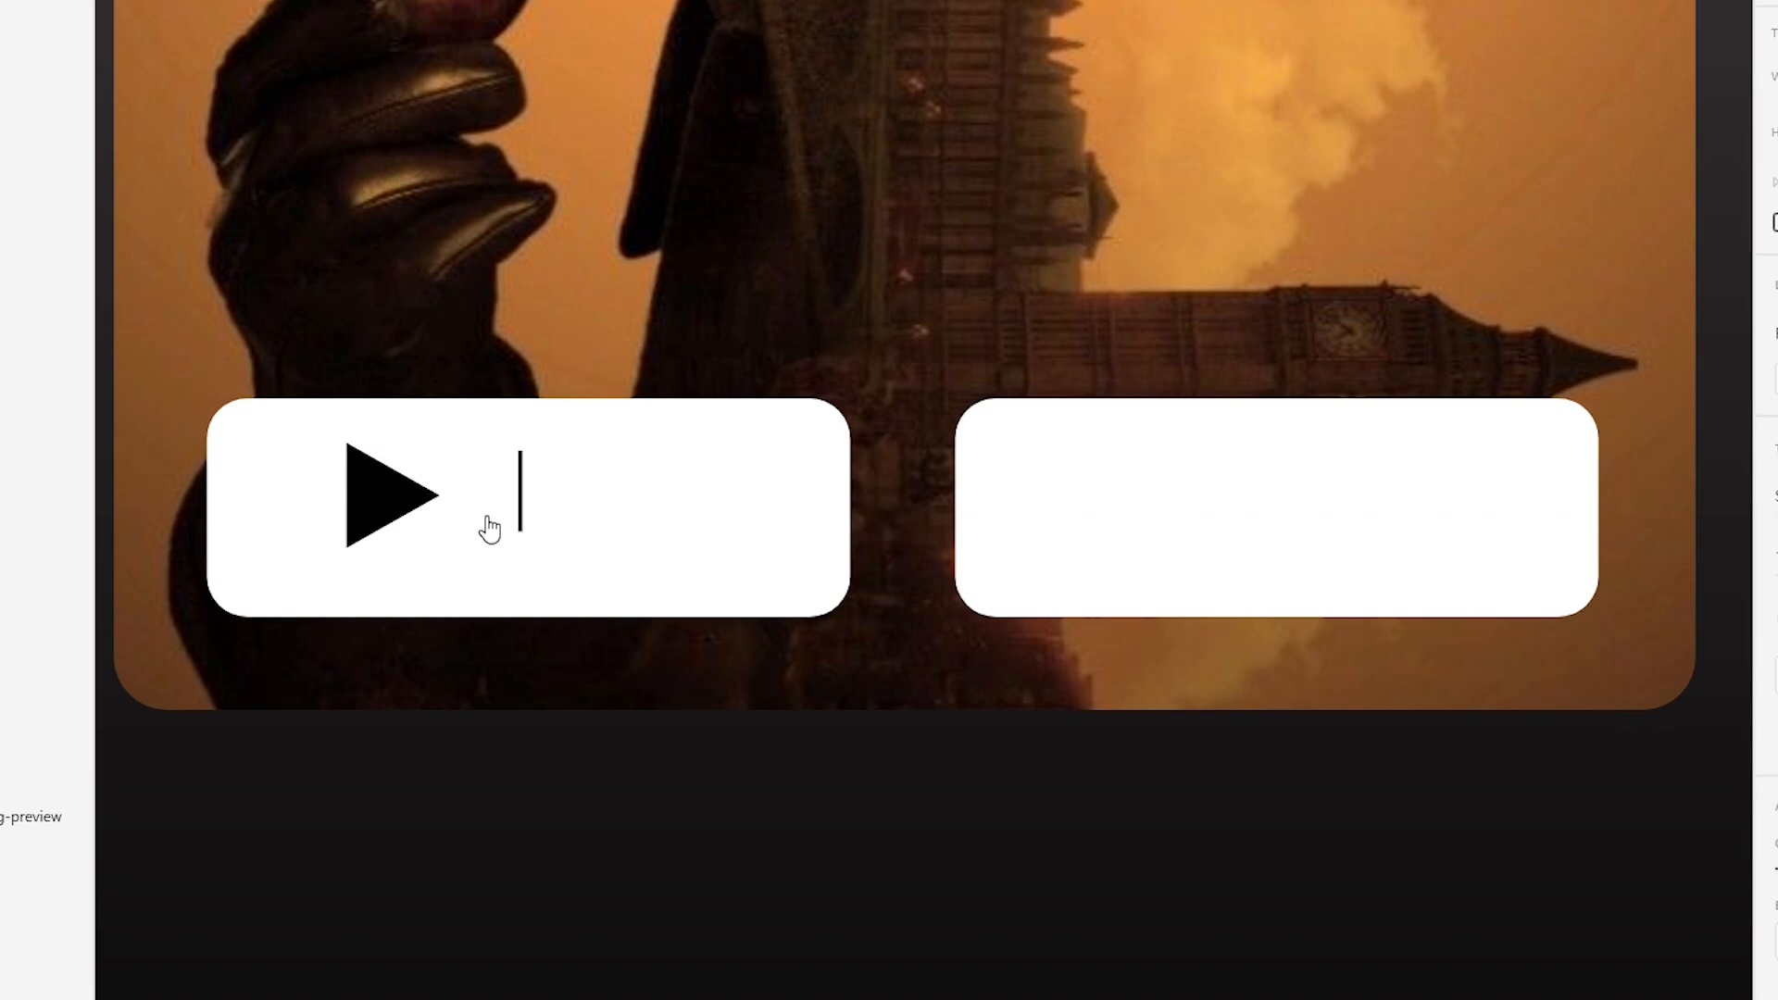
text(lay)
double_click(522, 489)
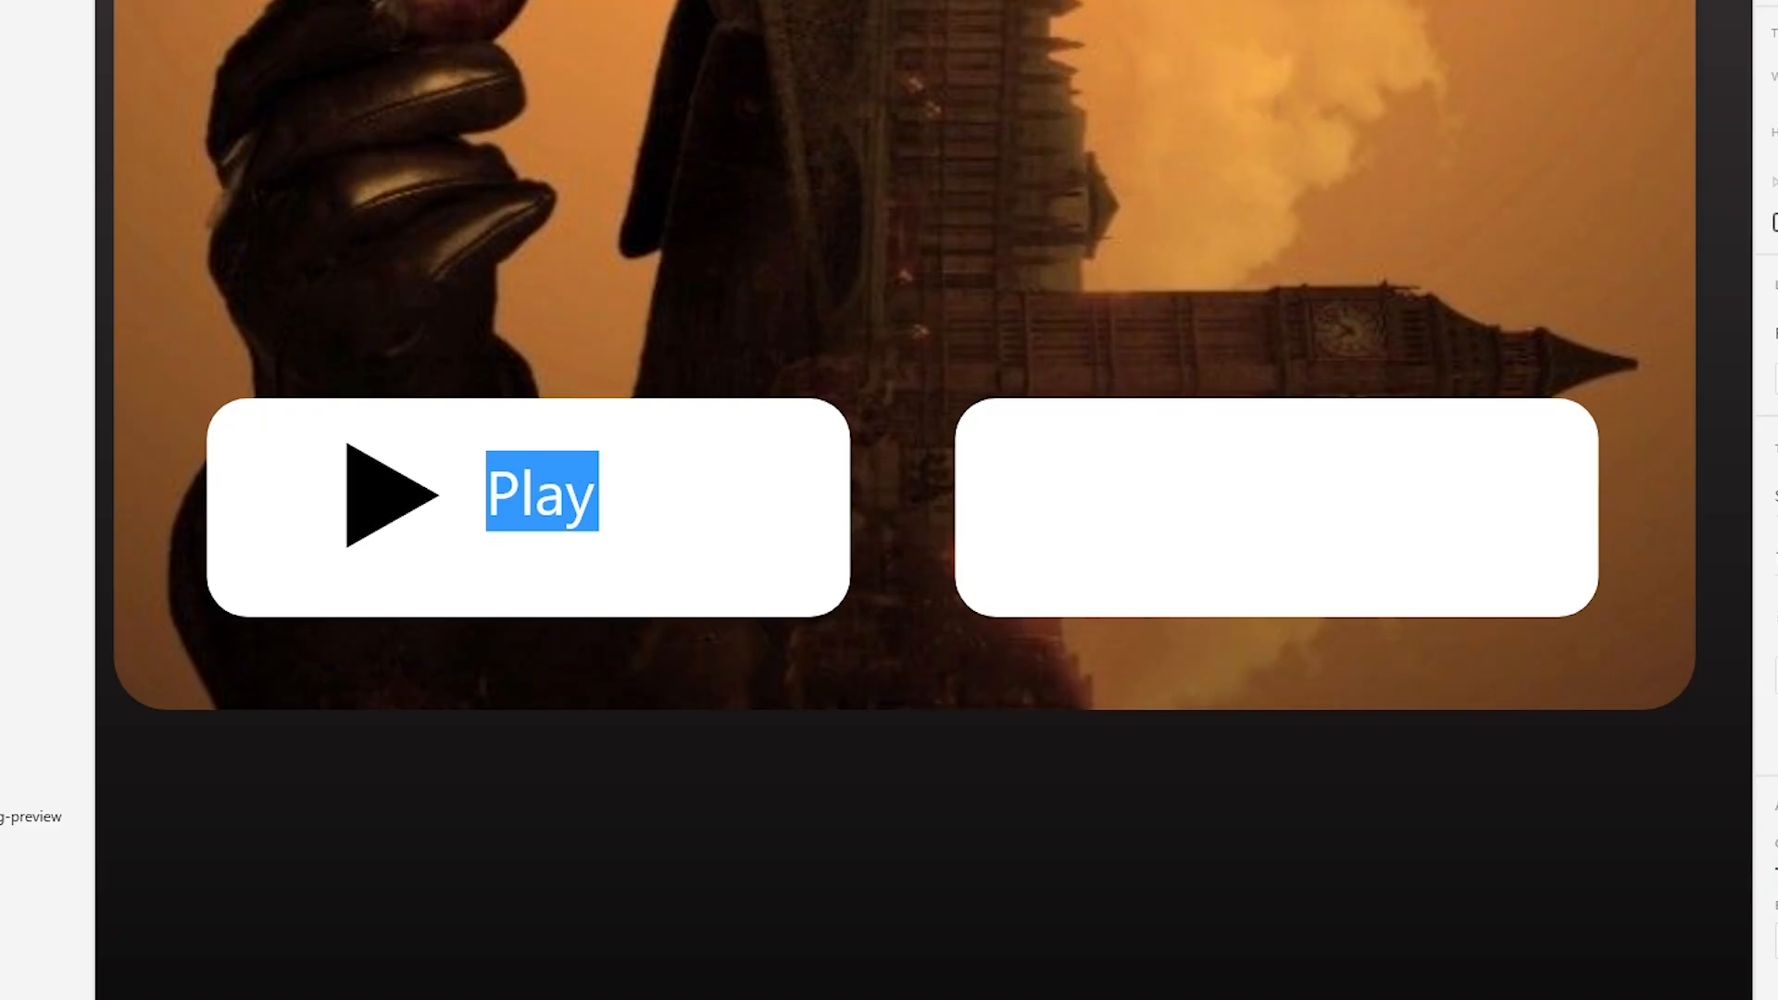
click(1774, 728)
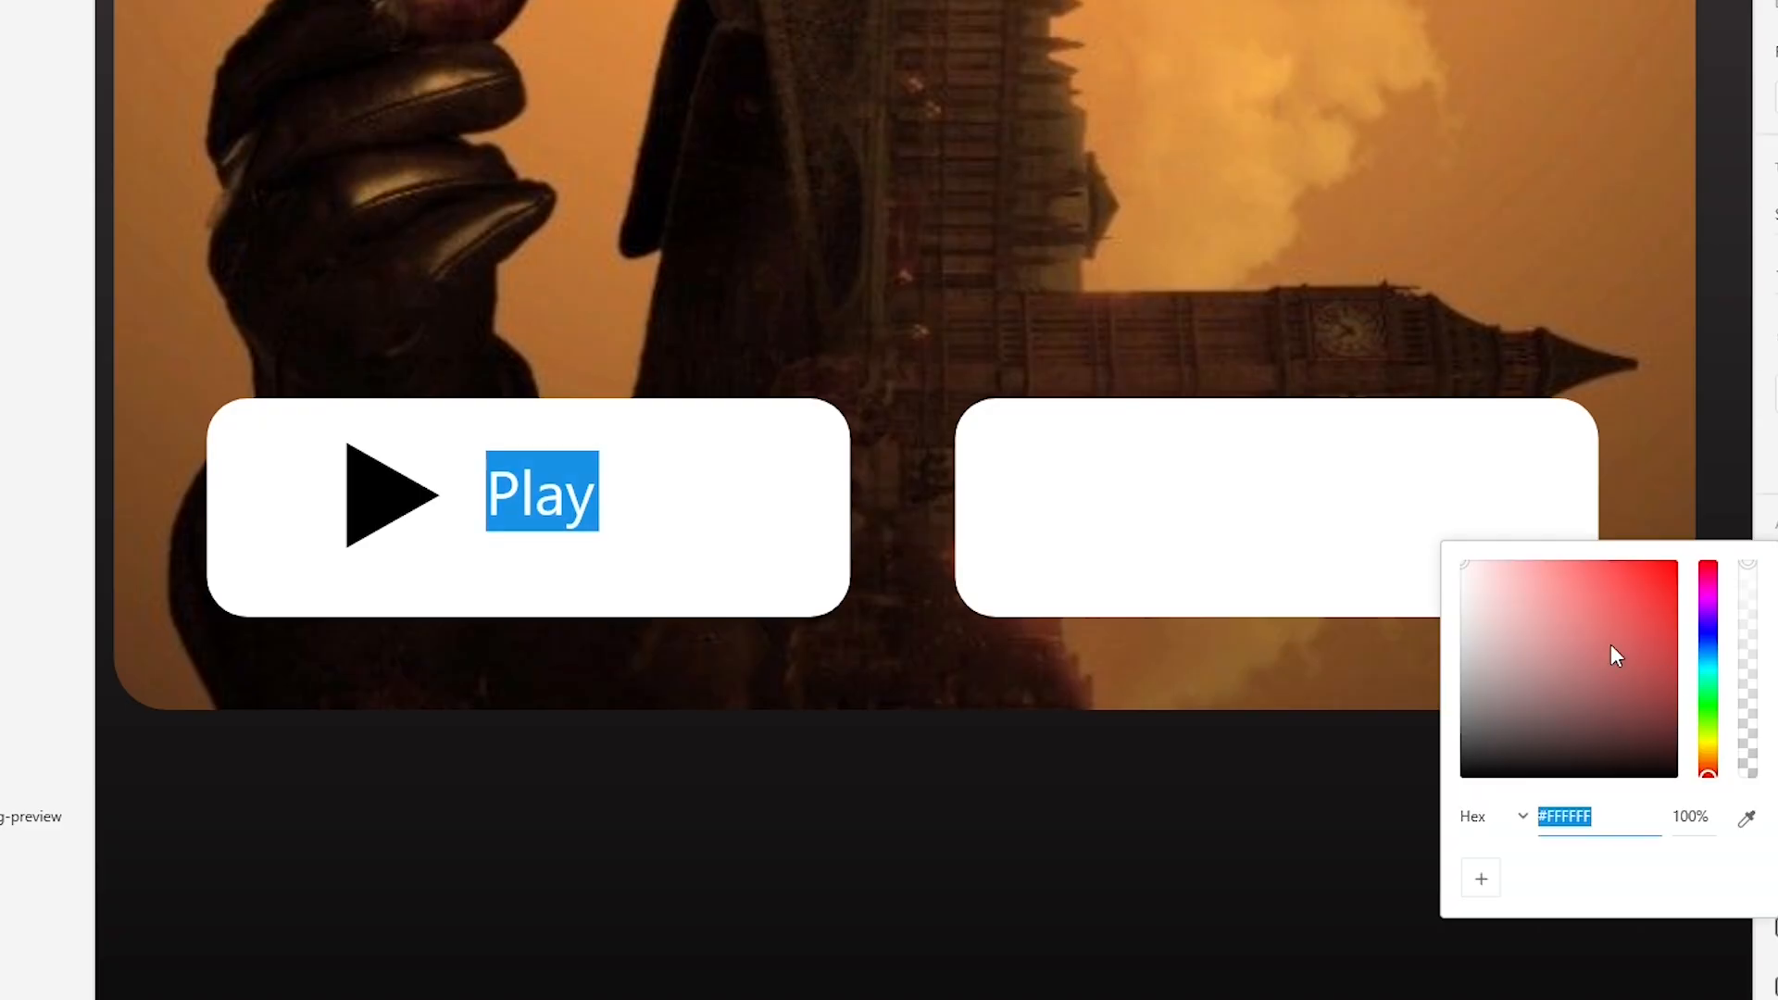
drag(1610, 648, 1423, 869)
key(Escape)
key(Escape)
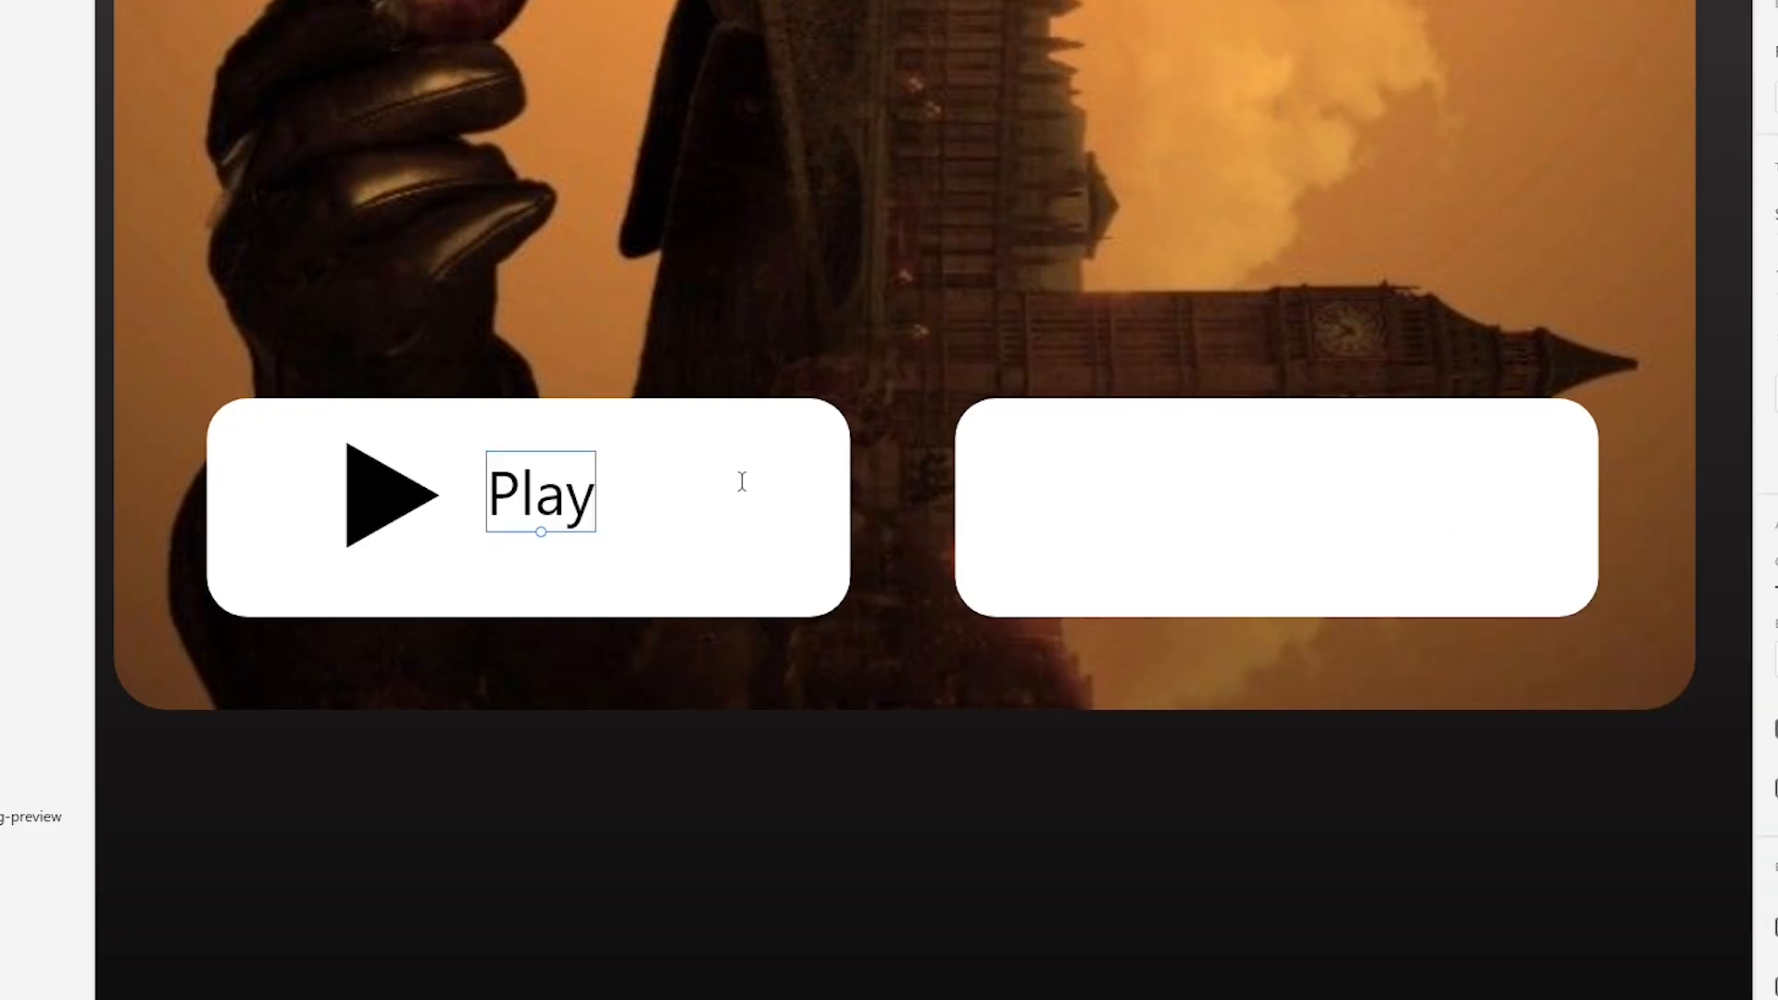
Set the "Play" label to Segoe UI Semibold at size 18.
scroll(721, 493, down, 5)
scroll(721, 494, right, 2)
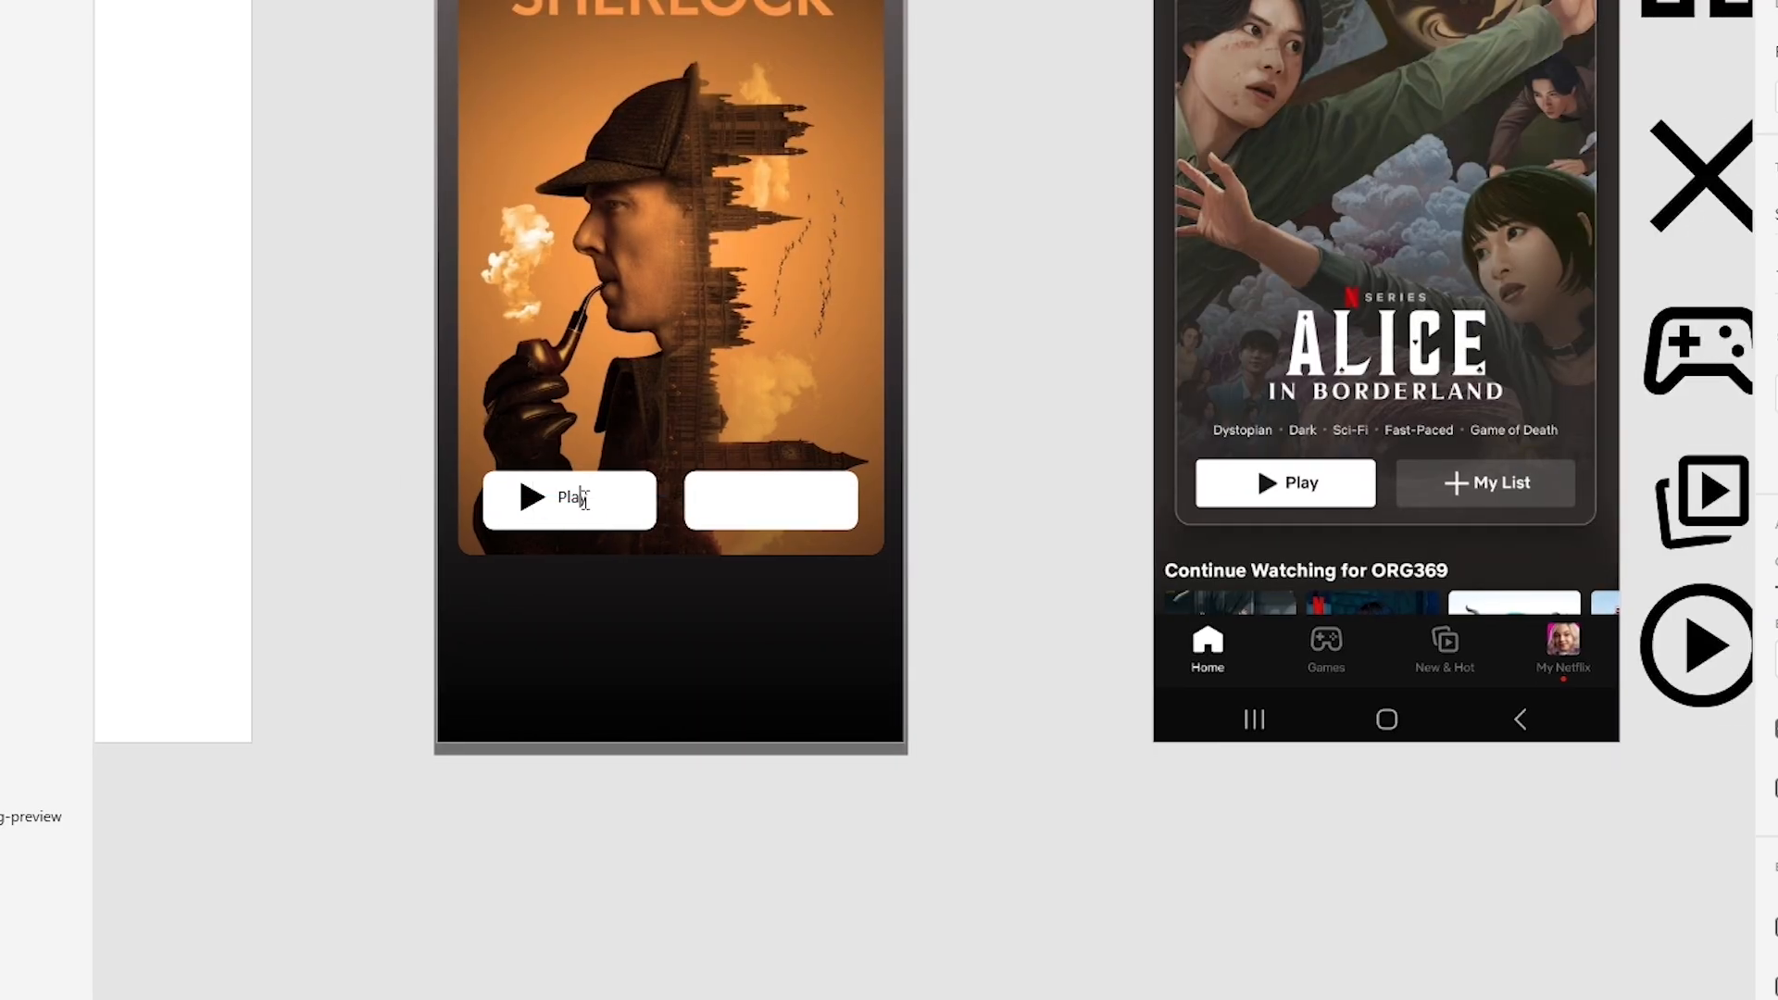
double_click(584, 502)
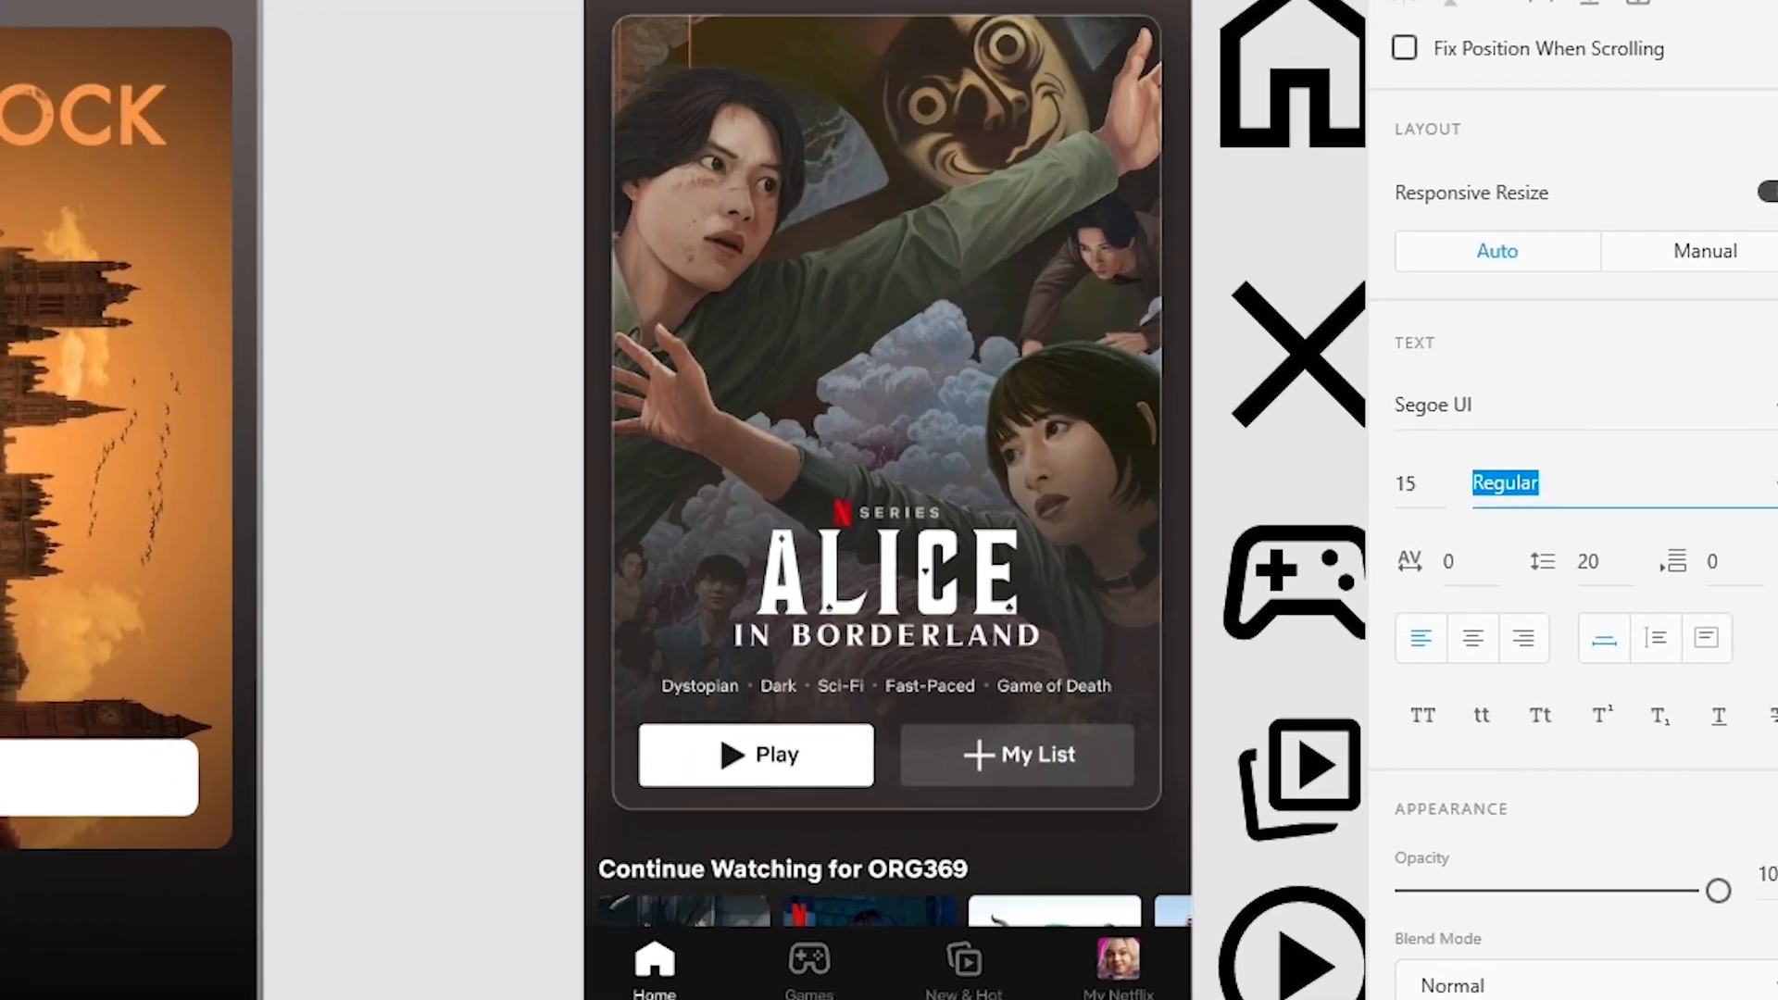
click(1775, 485)
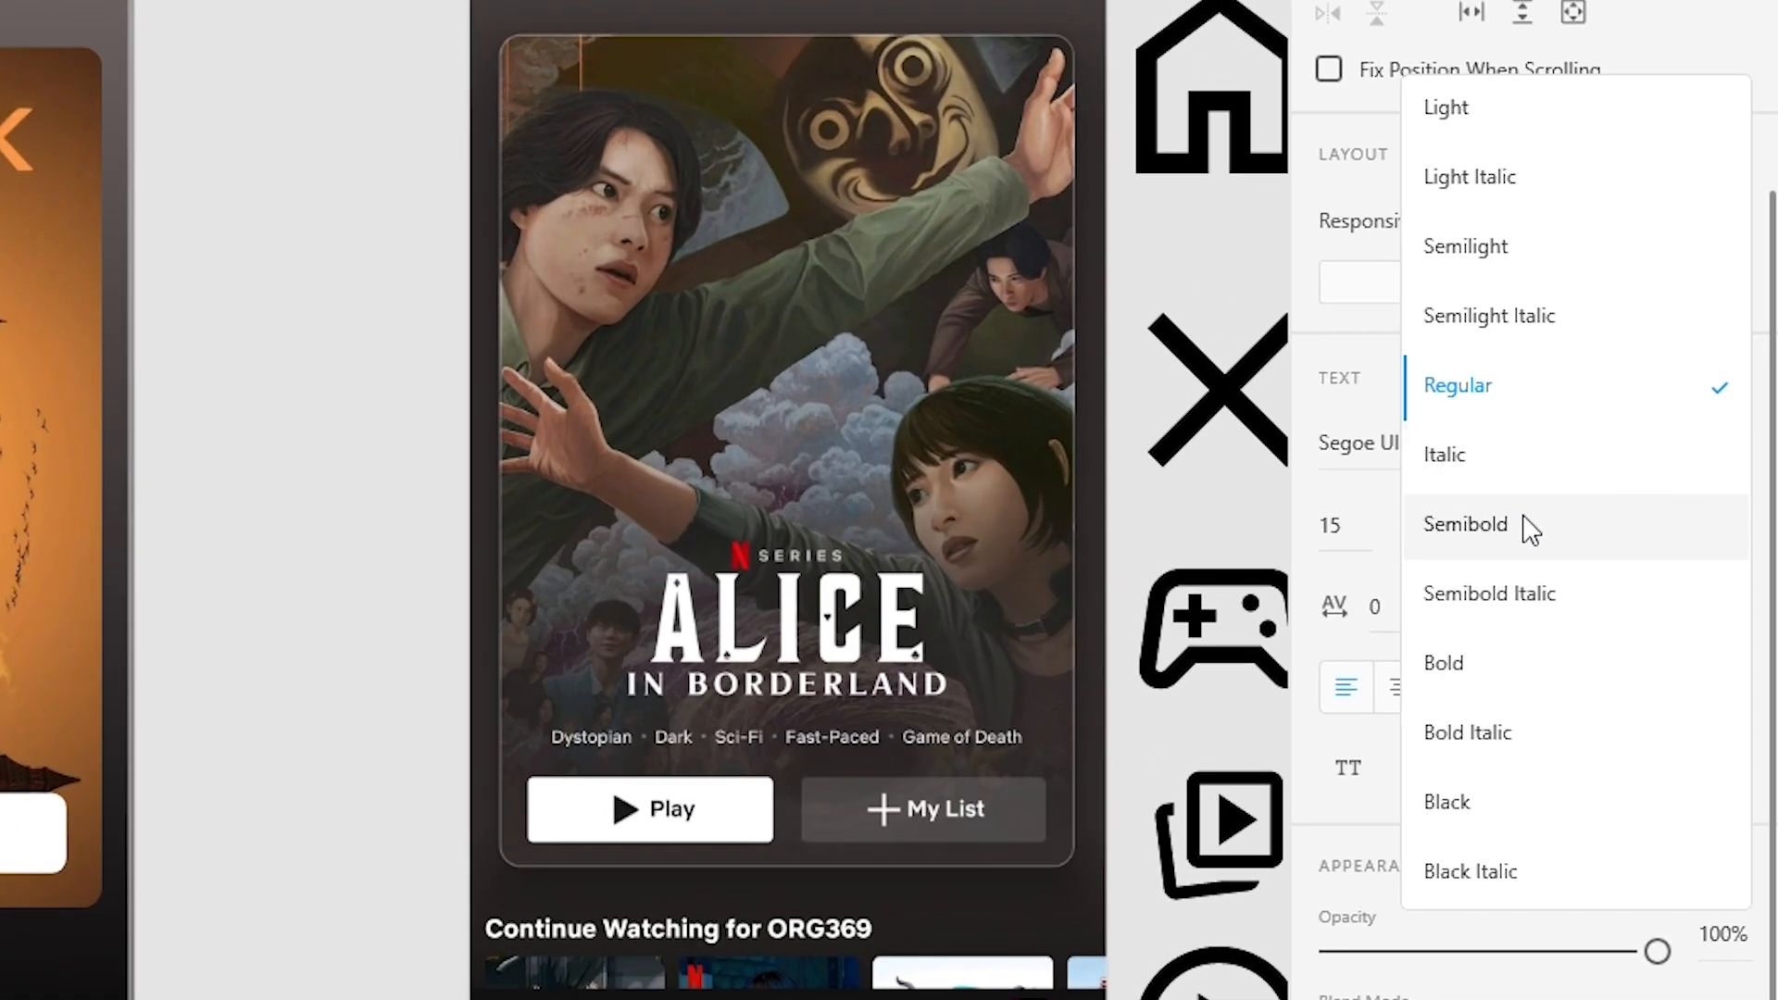
click(1530, 531)
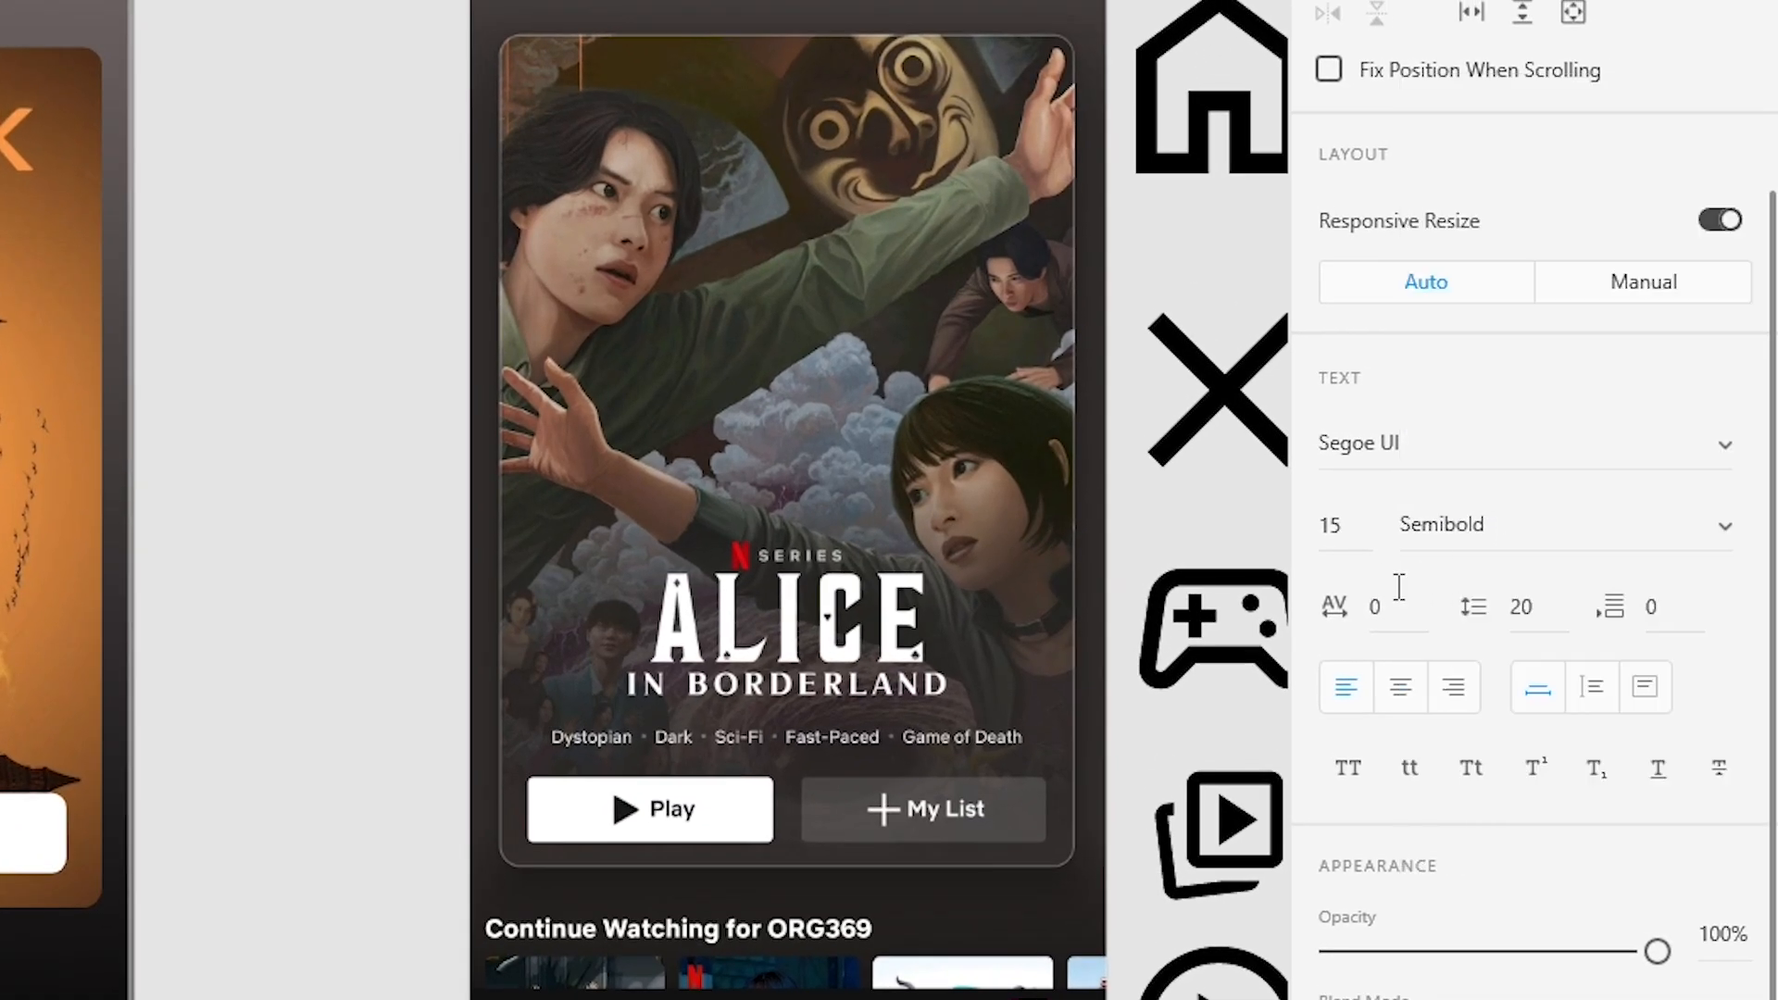
click(1374, 522)
text(1)
click(1605, 358)
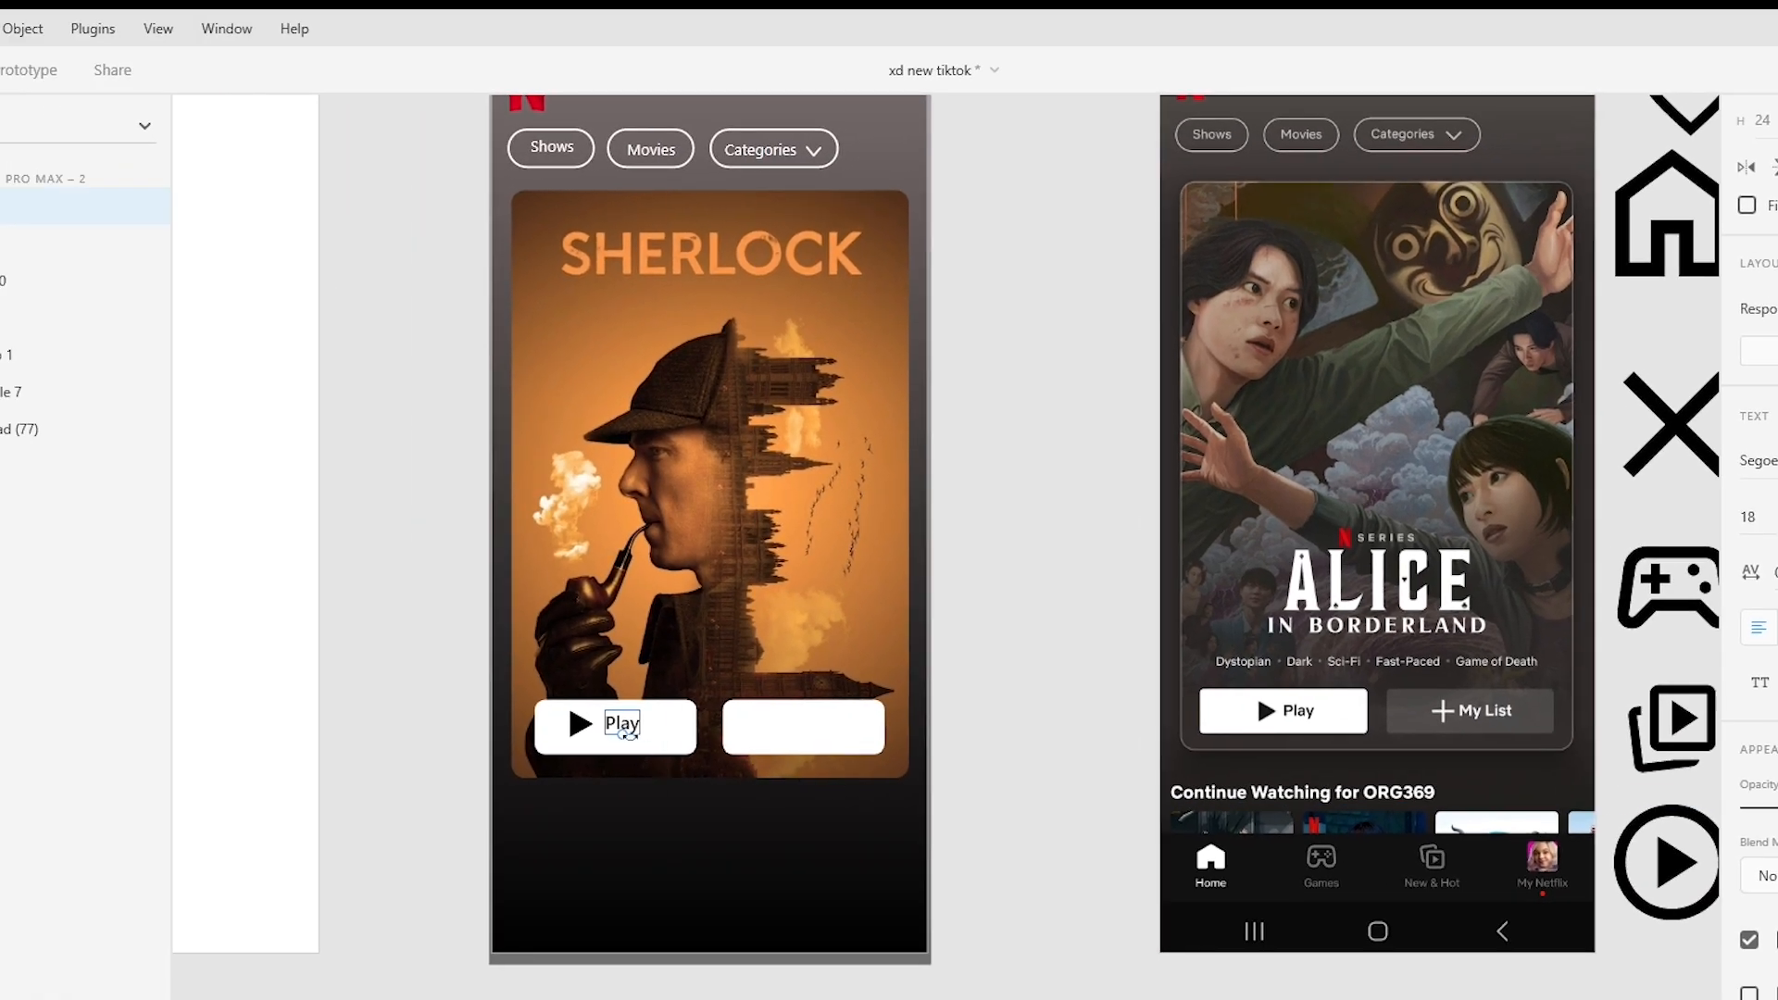
Move the play triangle and "Play" label together to the centre of the left button.
scroll(627, 734, up, 6)
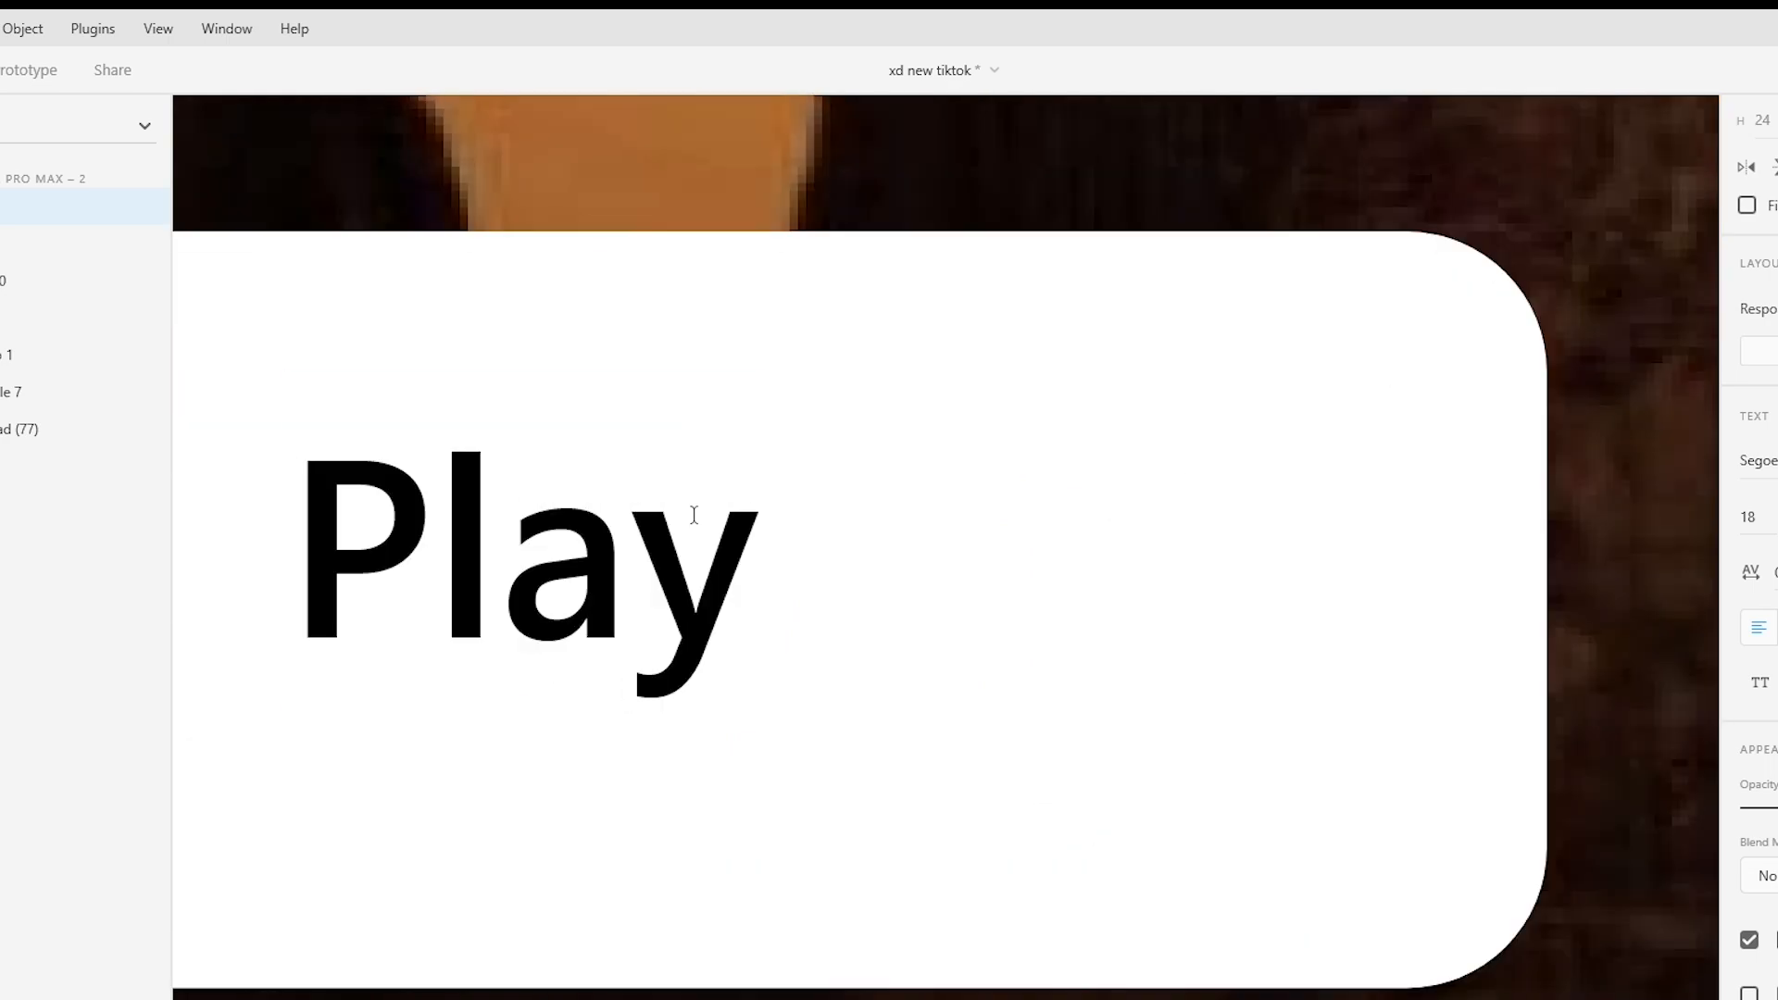
scroll(695, 516, down, 3)
click(704, 519)
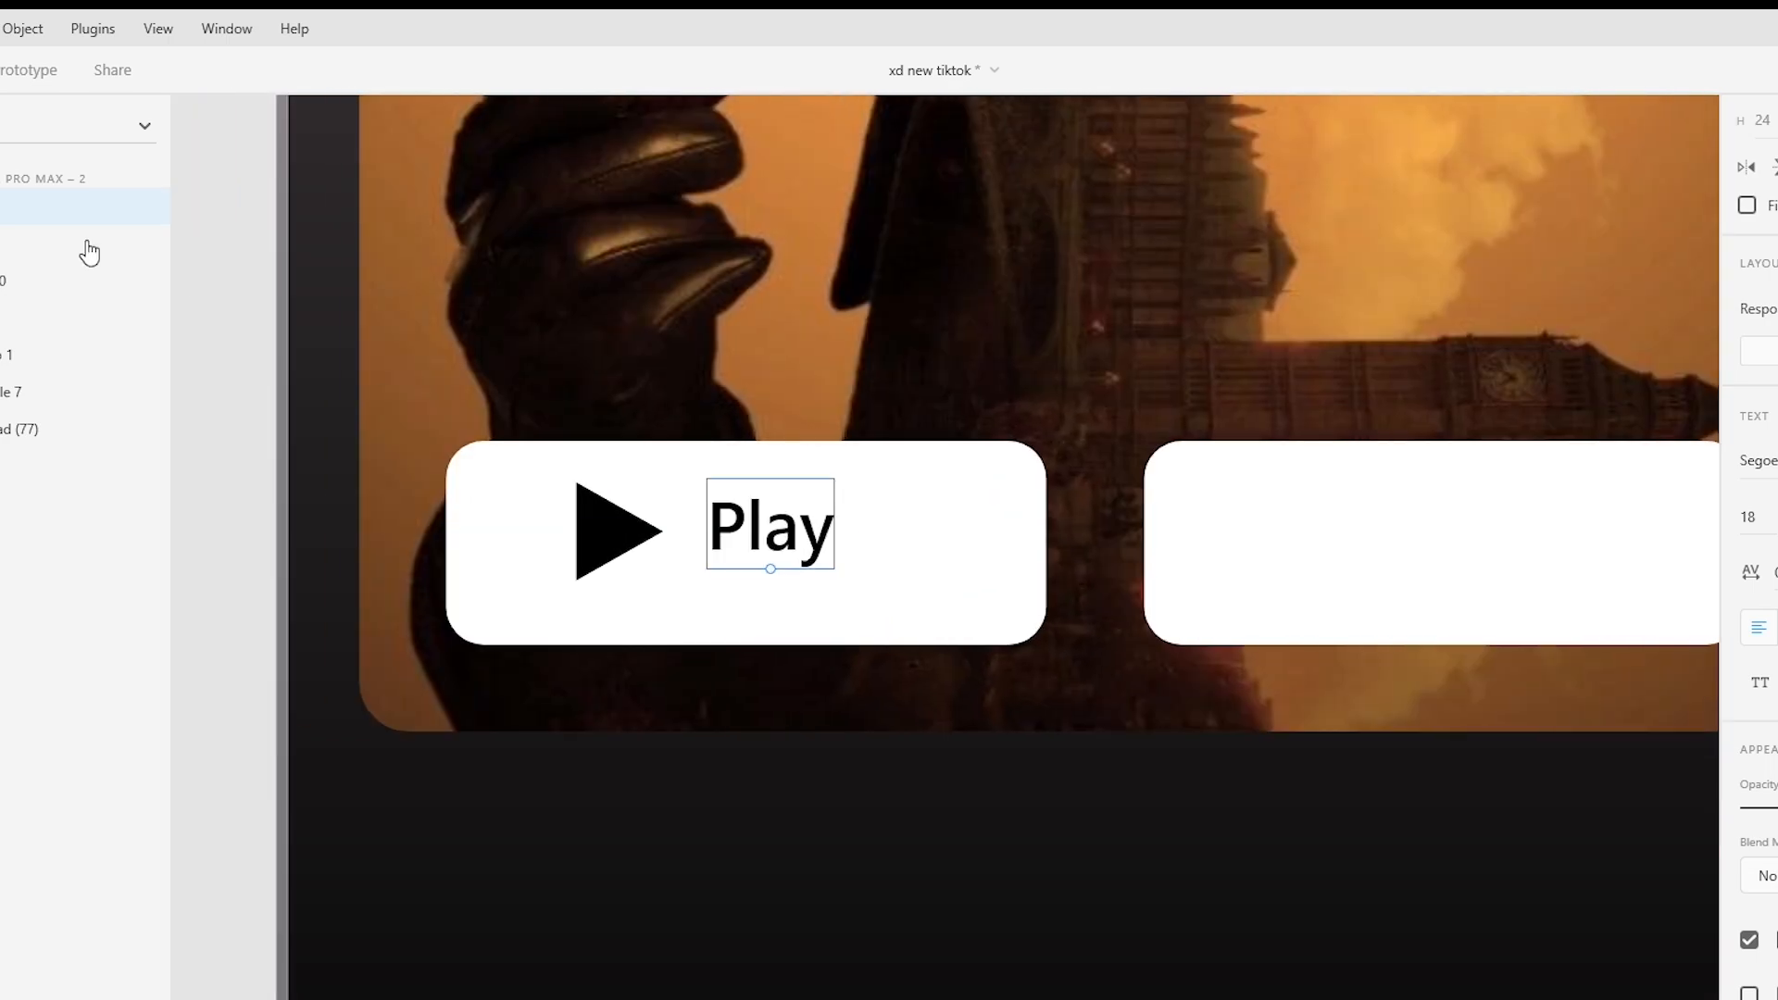
shift+click(618, 532)
drag(724, 531, 775, 542)
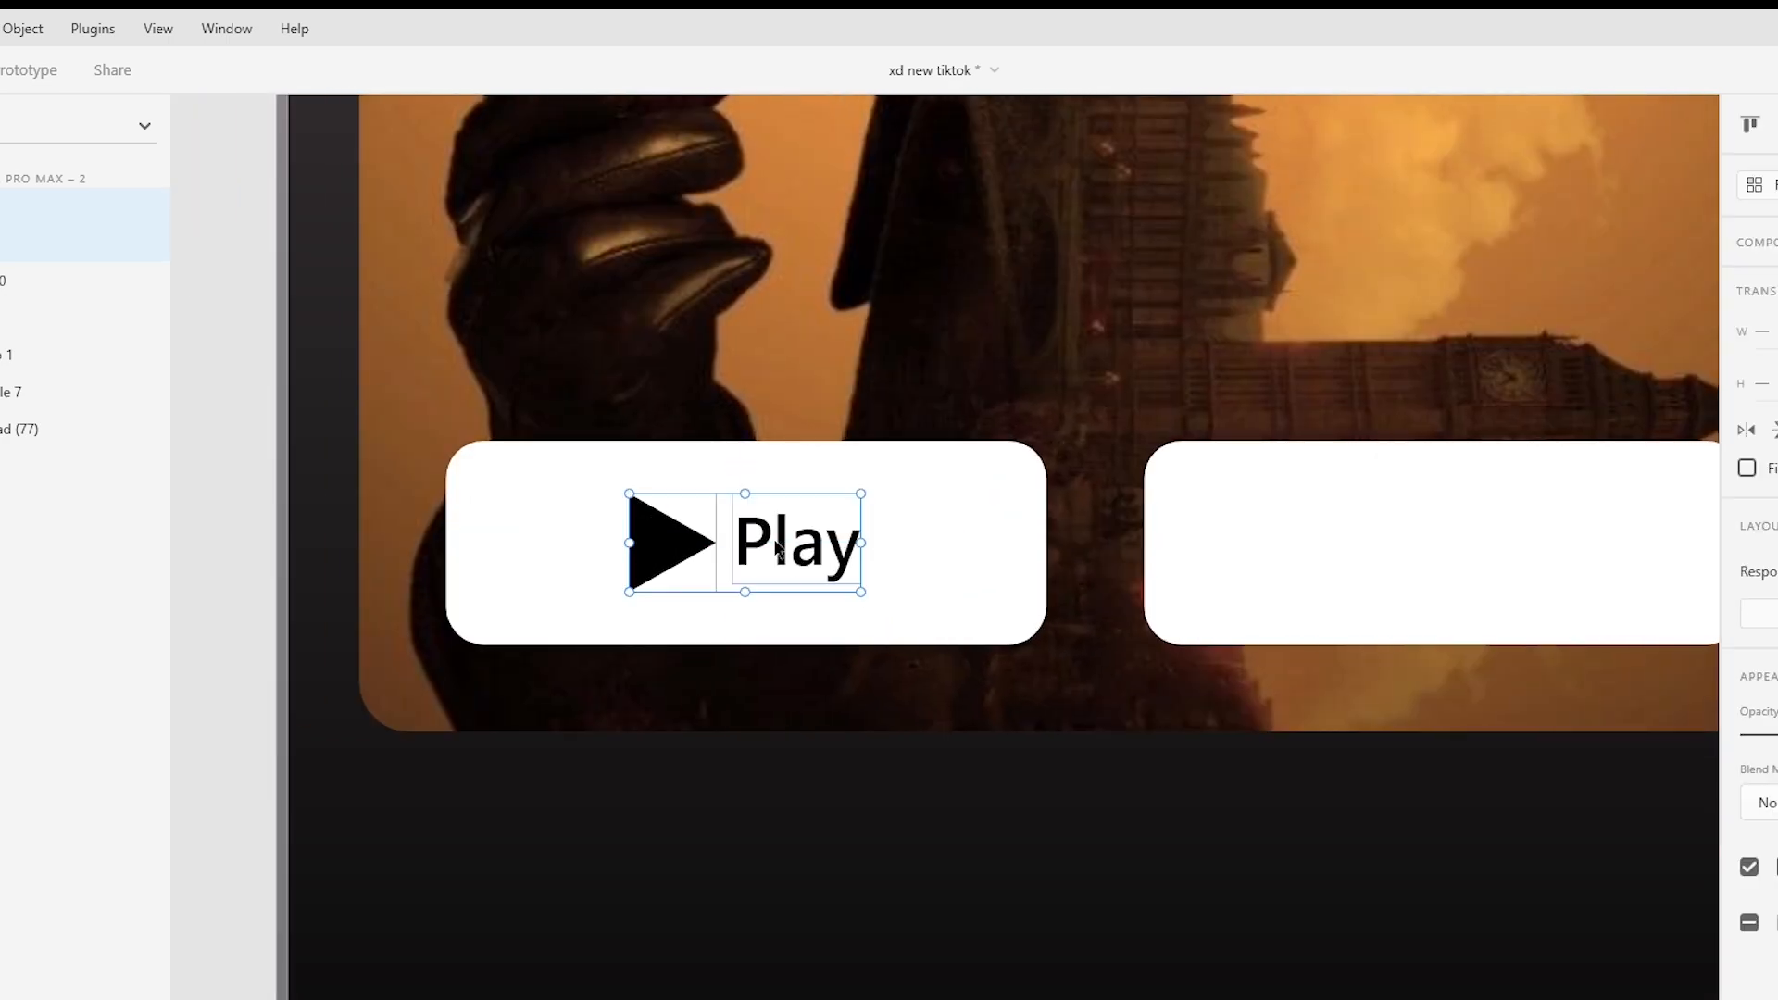
Place the plus icon from the pasteboard on the left part of the right button, sized about 26 × 26 and vertically centred.
scroll(775, 542, down, 8)
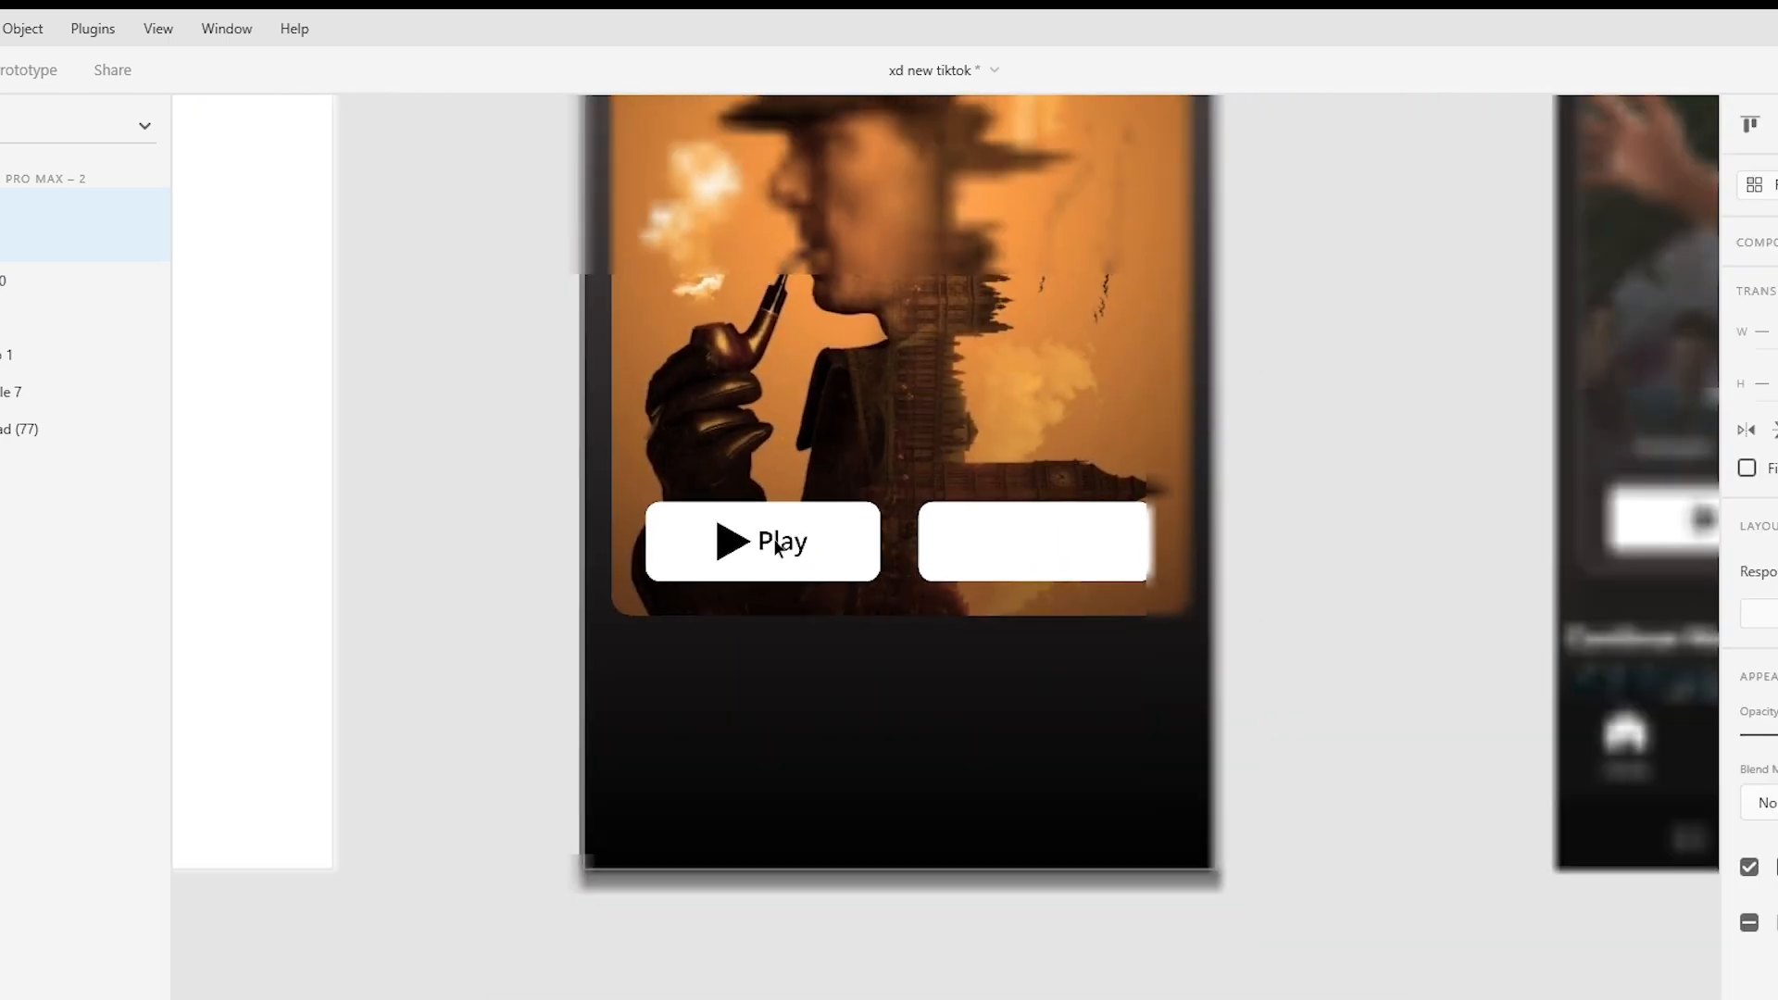
scroll(776, 544, right, 5)
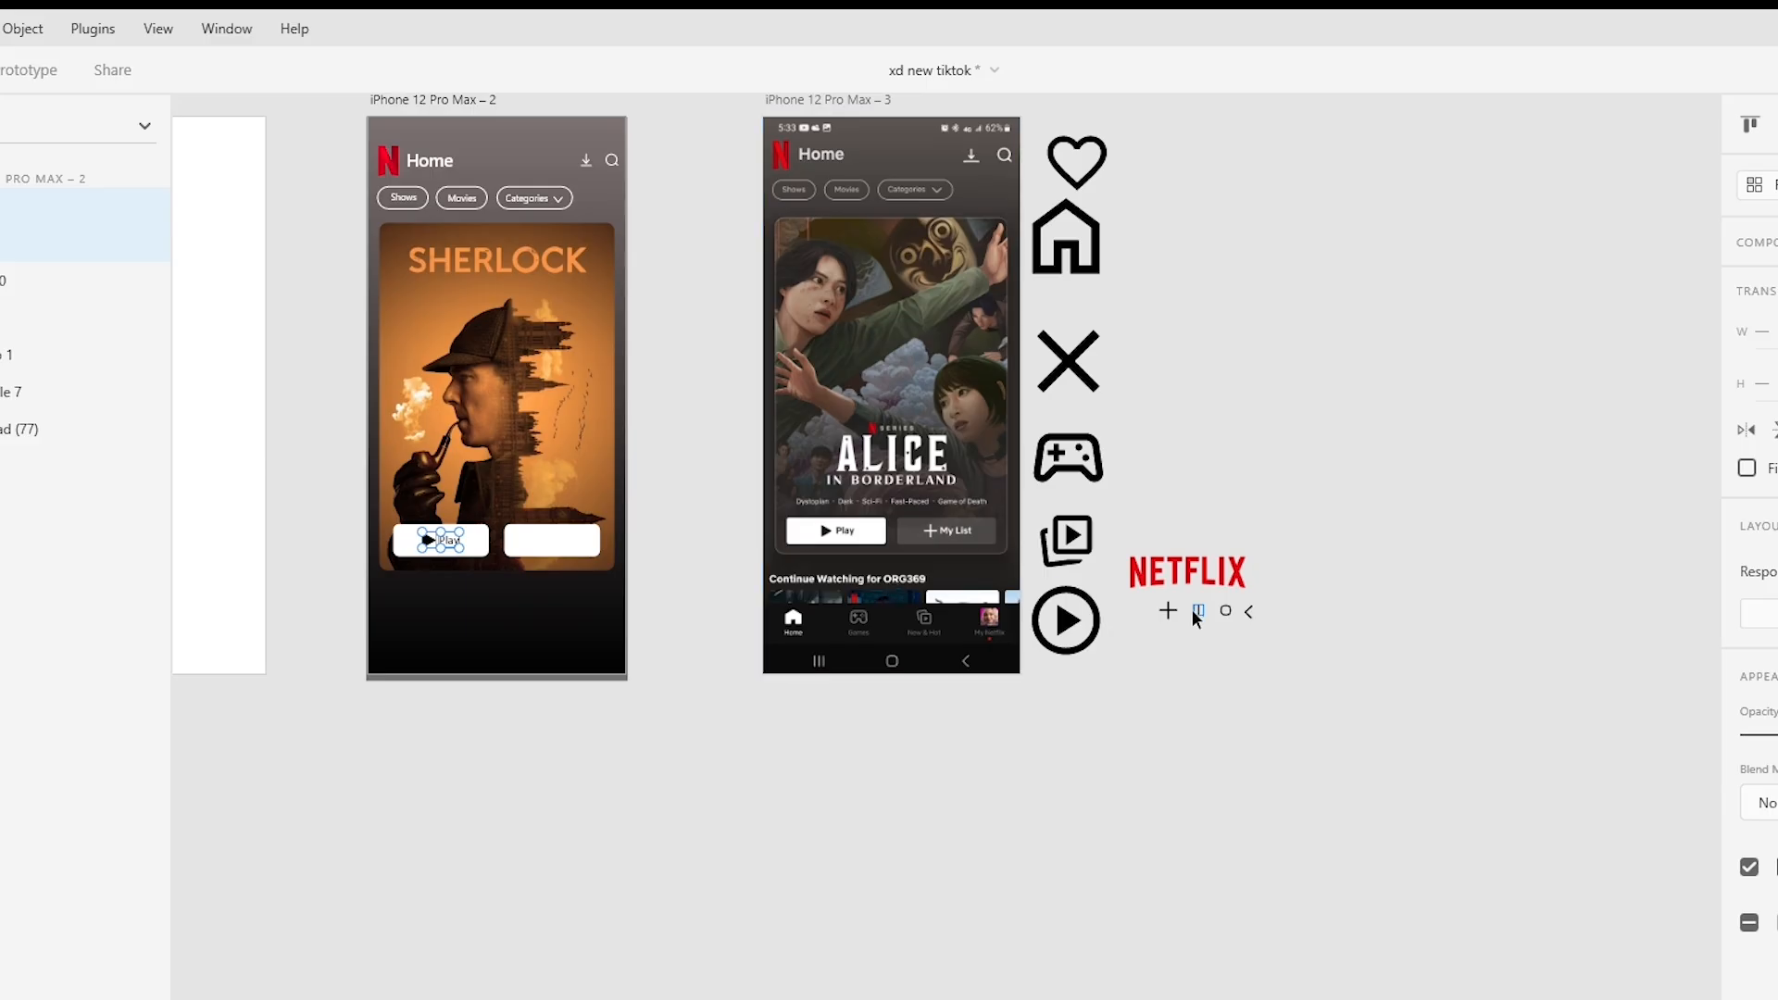
drag(1167, 613, 589, 547)
scroll(526, 547, up, 10)
click(527, 546)
drag(675, 450, 659, 465)
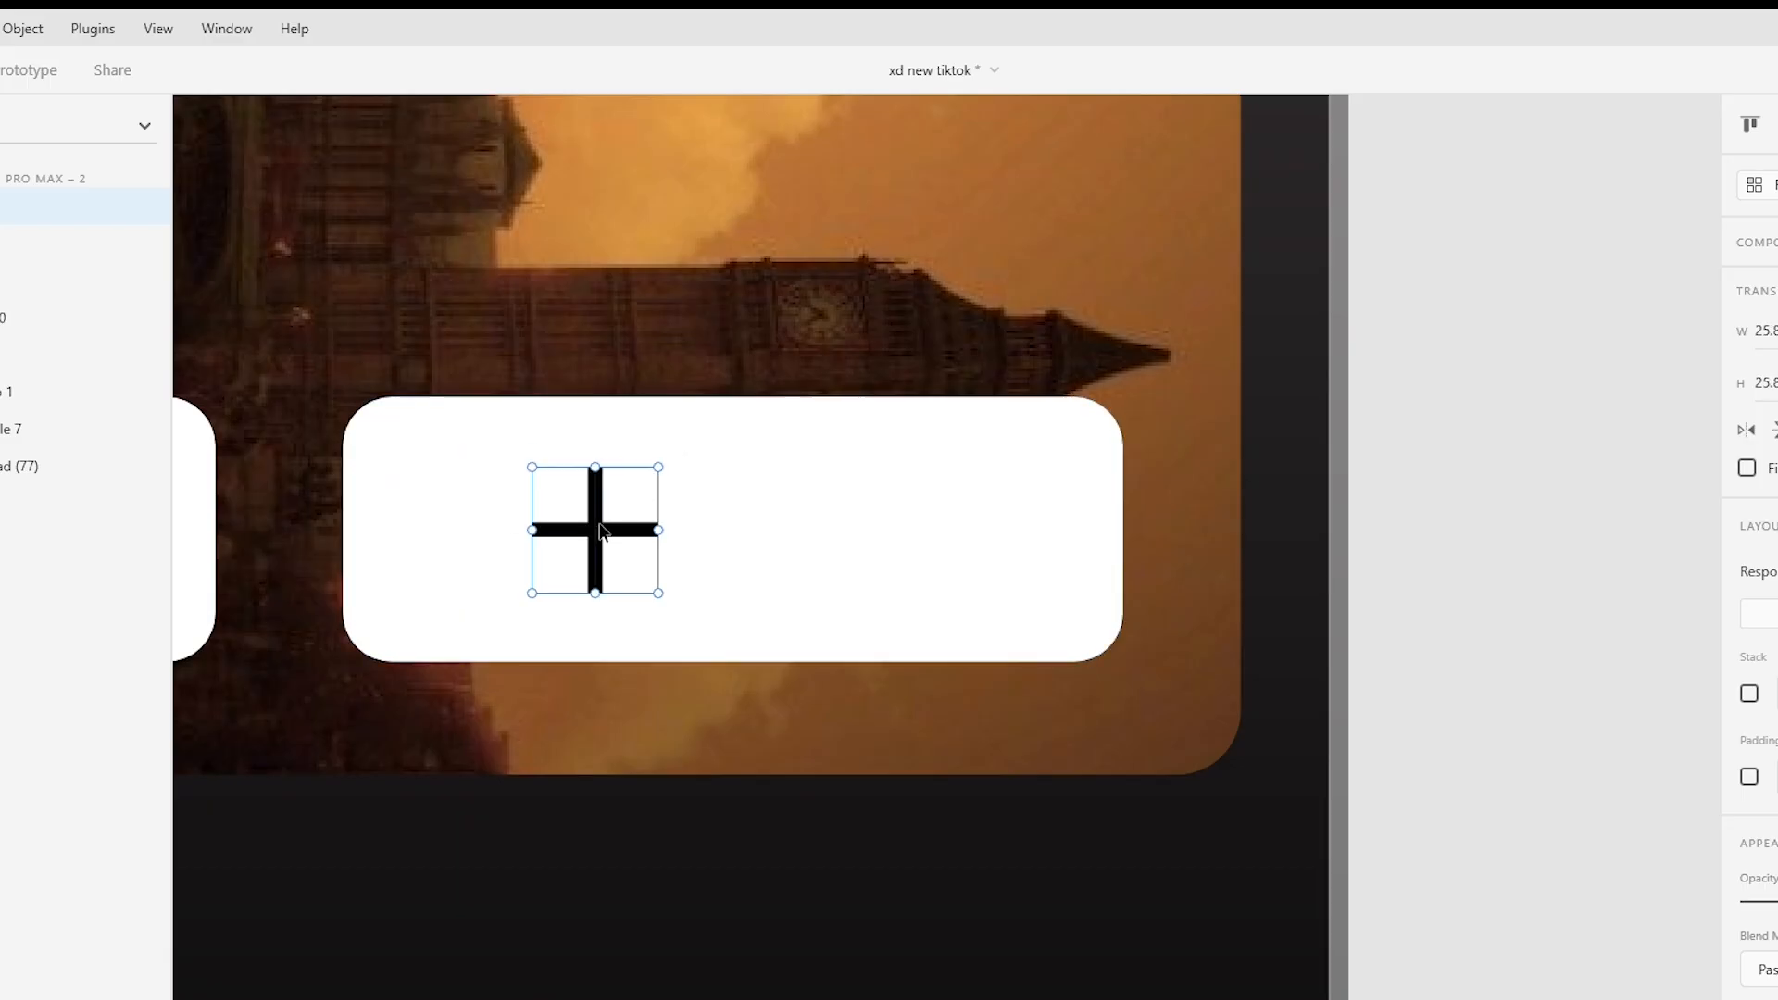
drag(602, 531, 602, 530)
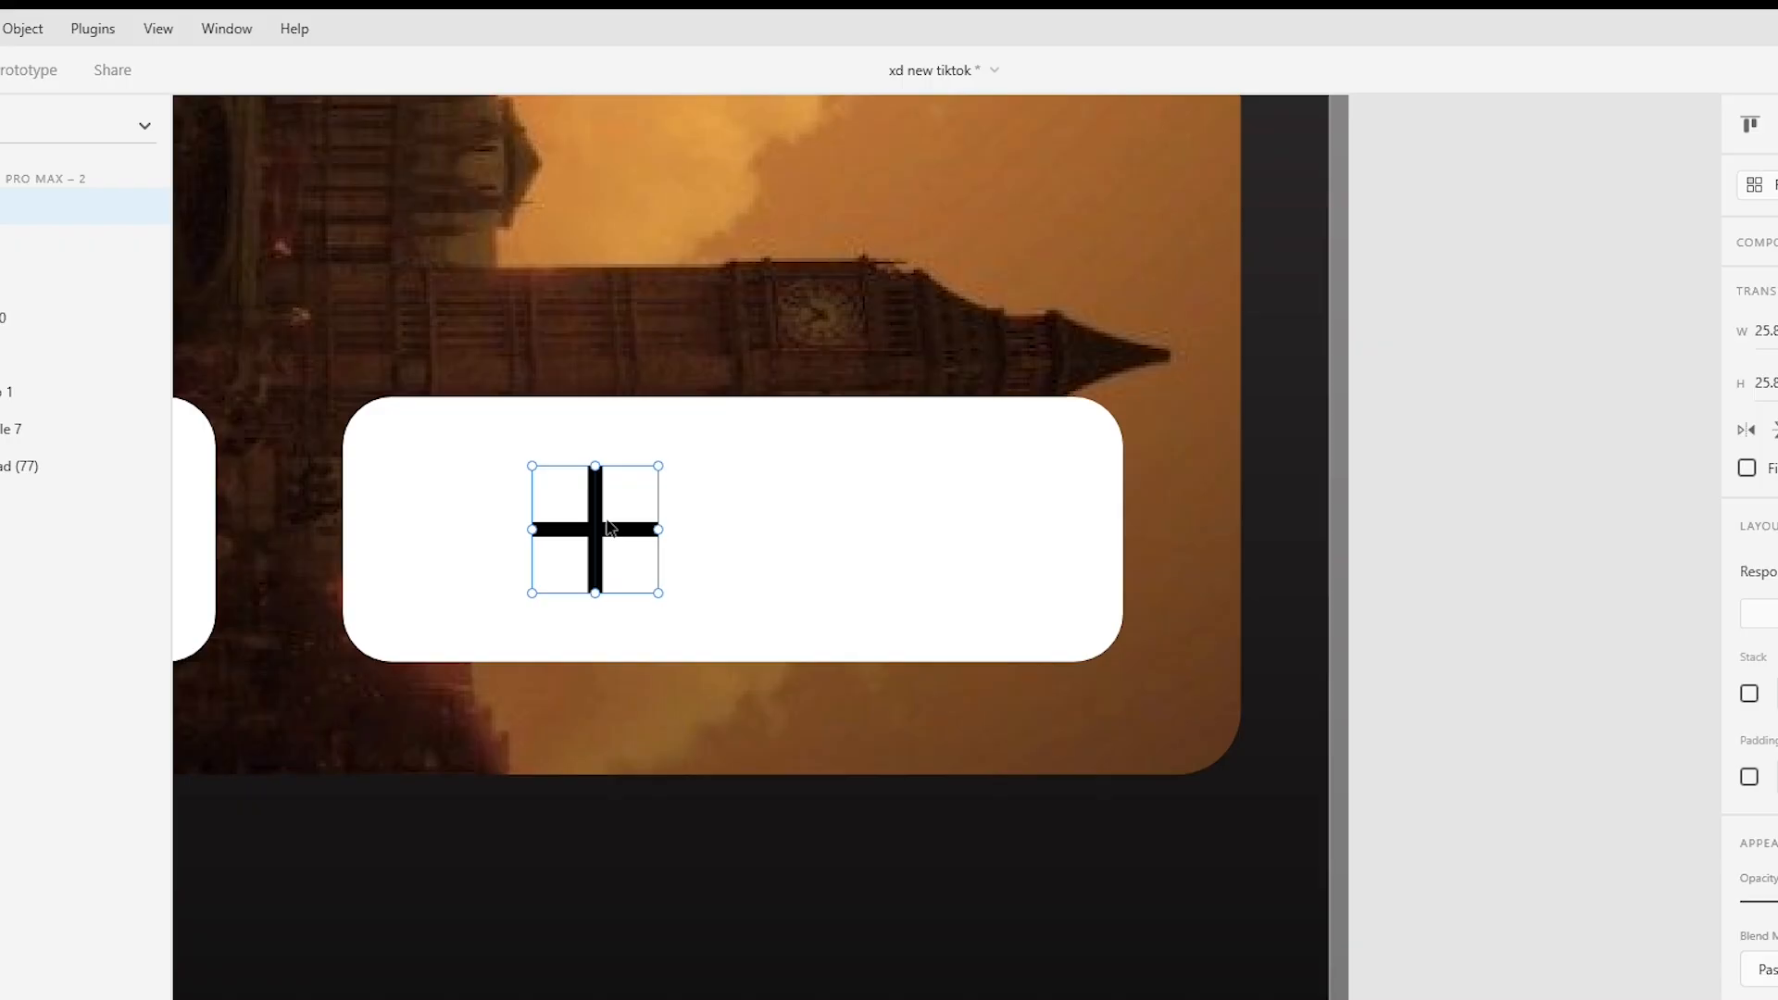
Change the right button rectangle's fill to solid black.
click(754, 468)
click(1776, 923)
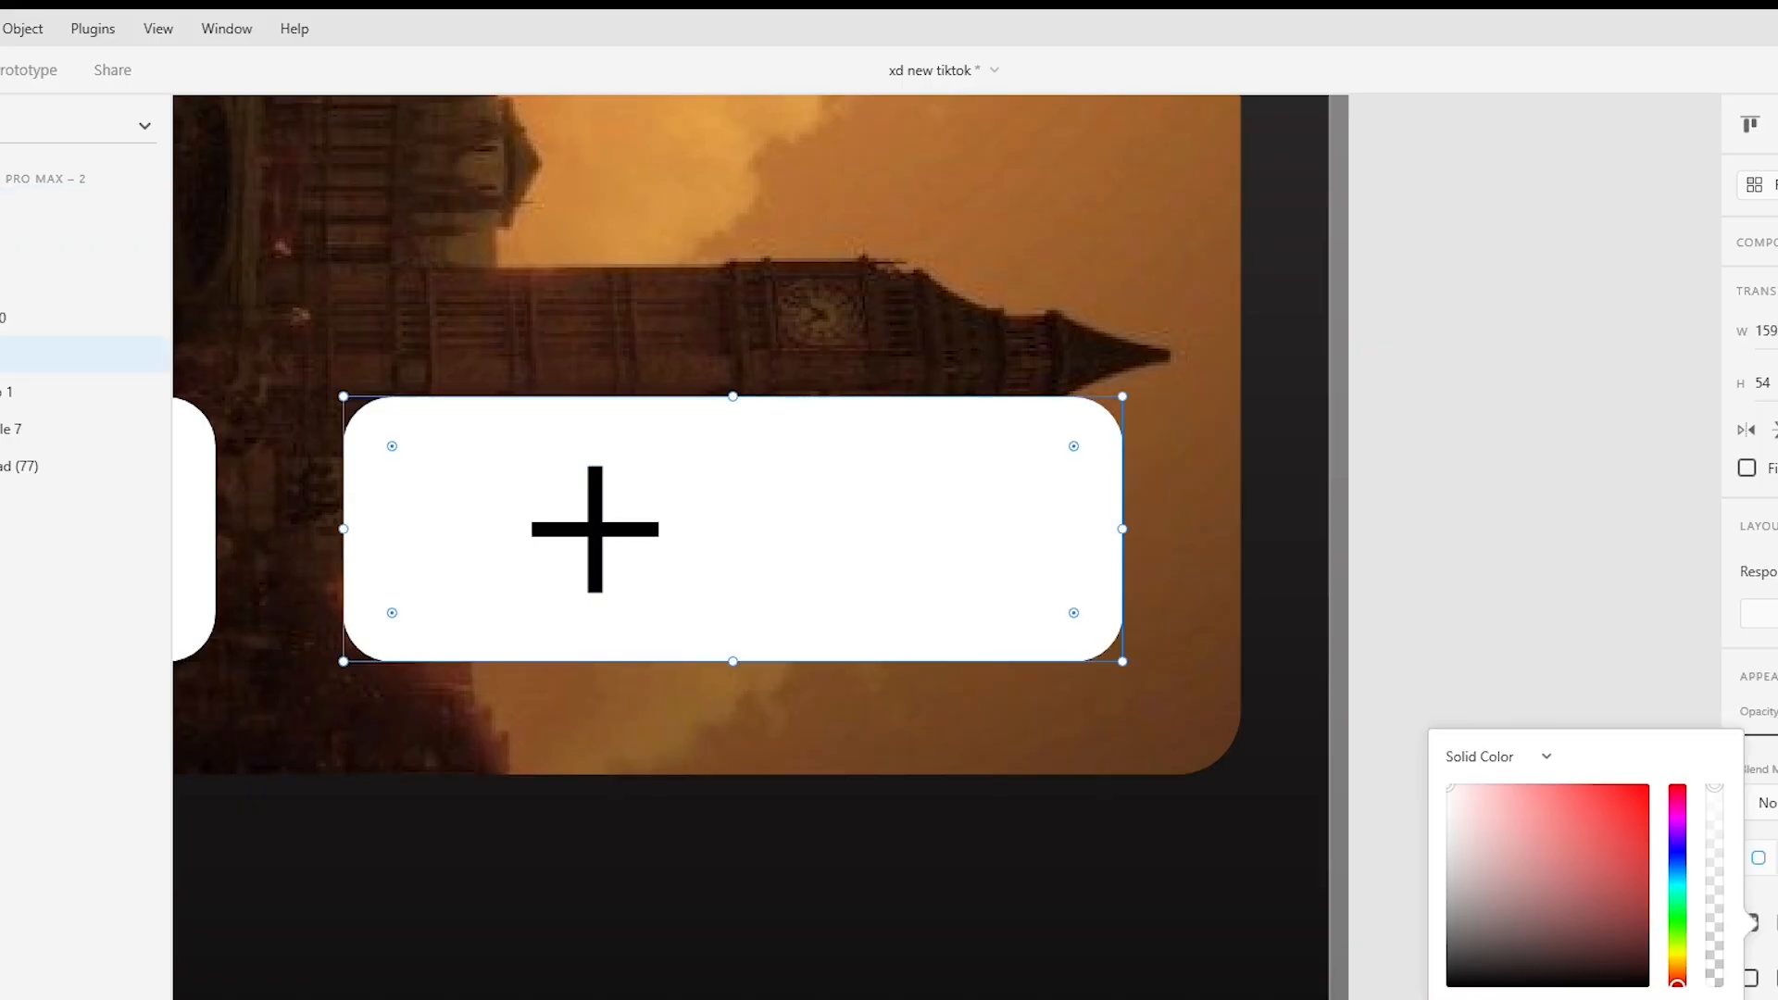
drag(1455, 832, 1450, 984)
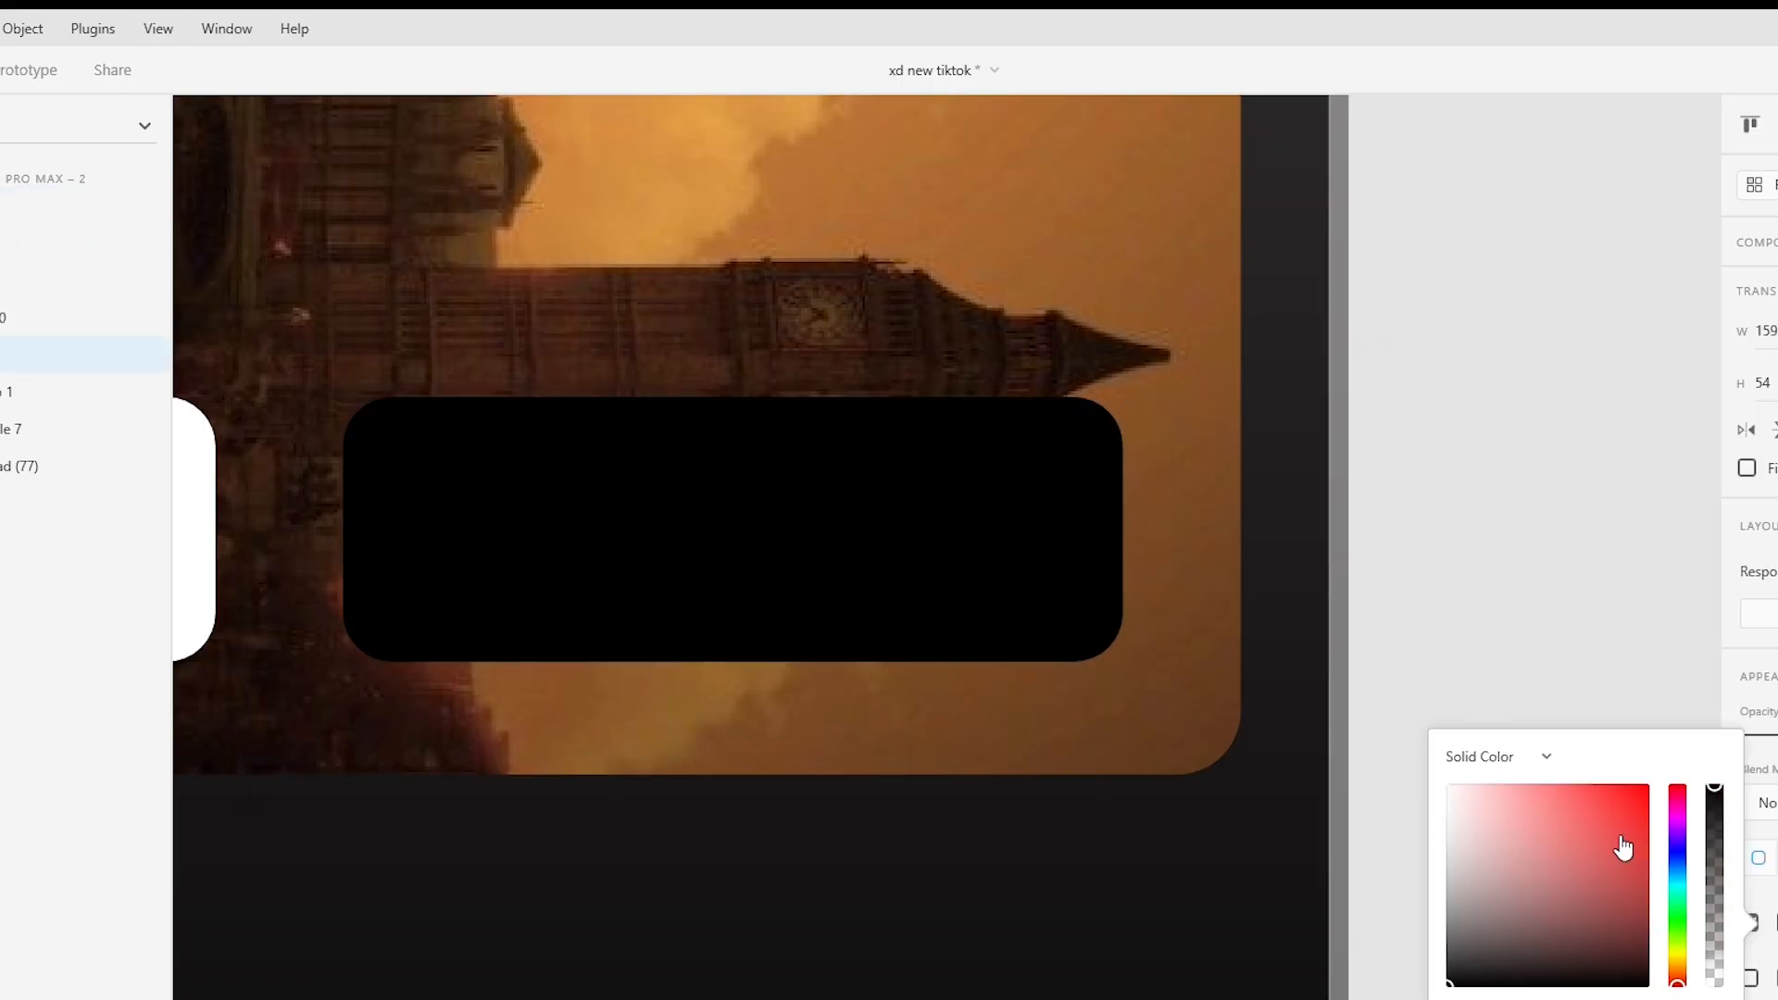
click(628, 703)
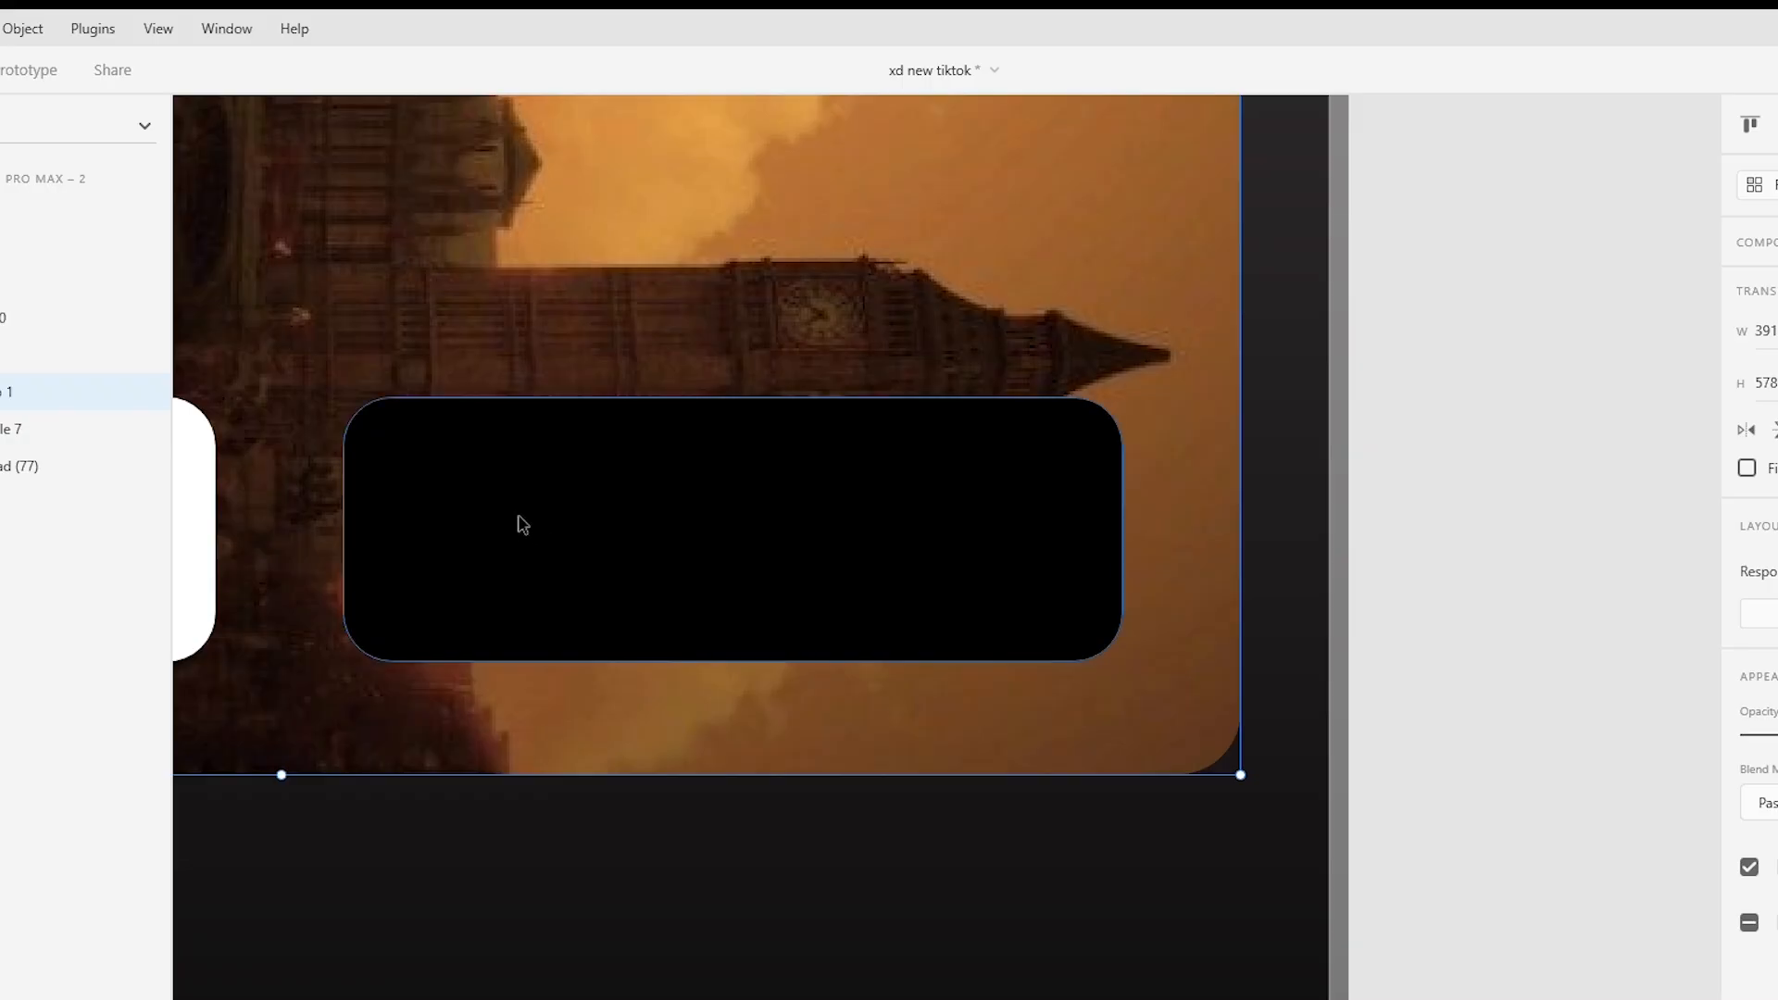
Recolour the plus icon on the right button white.
click(573, 529)
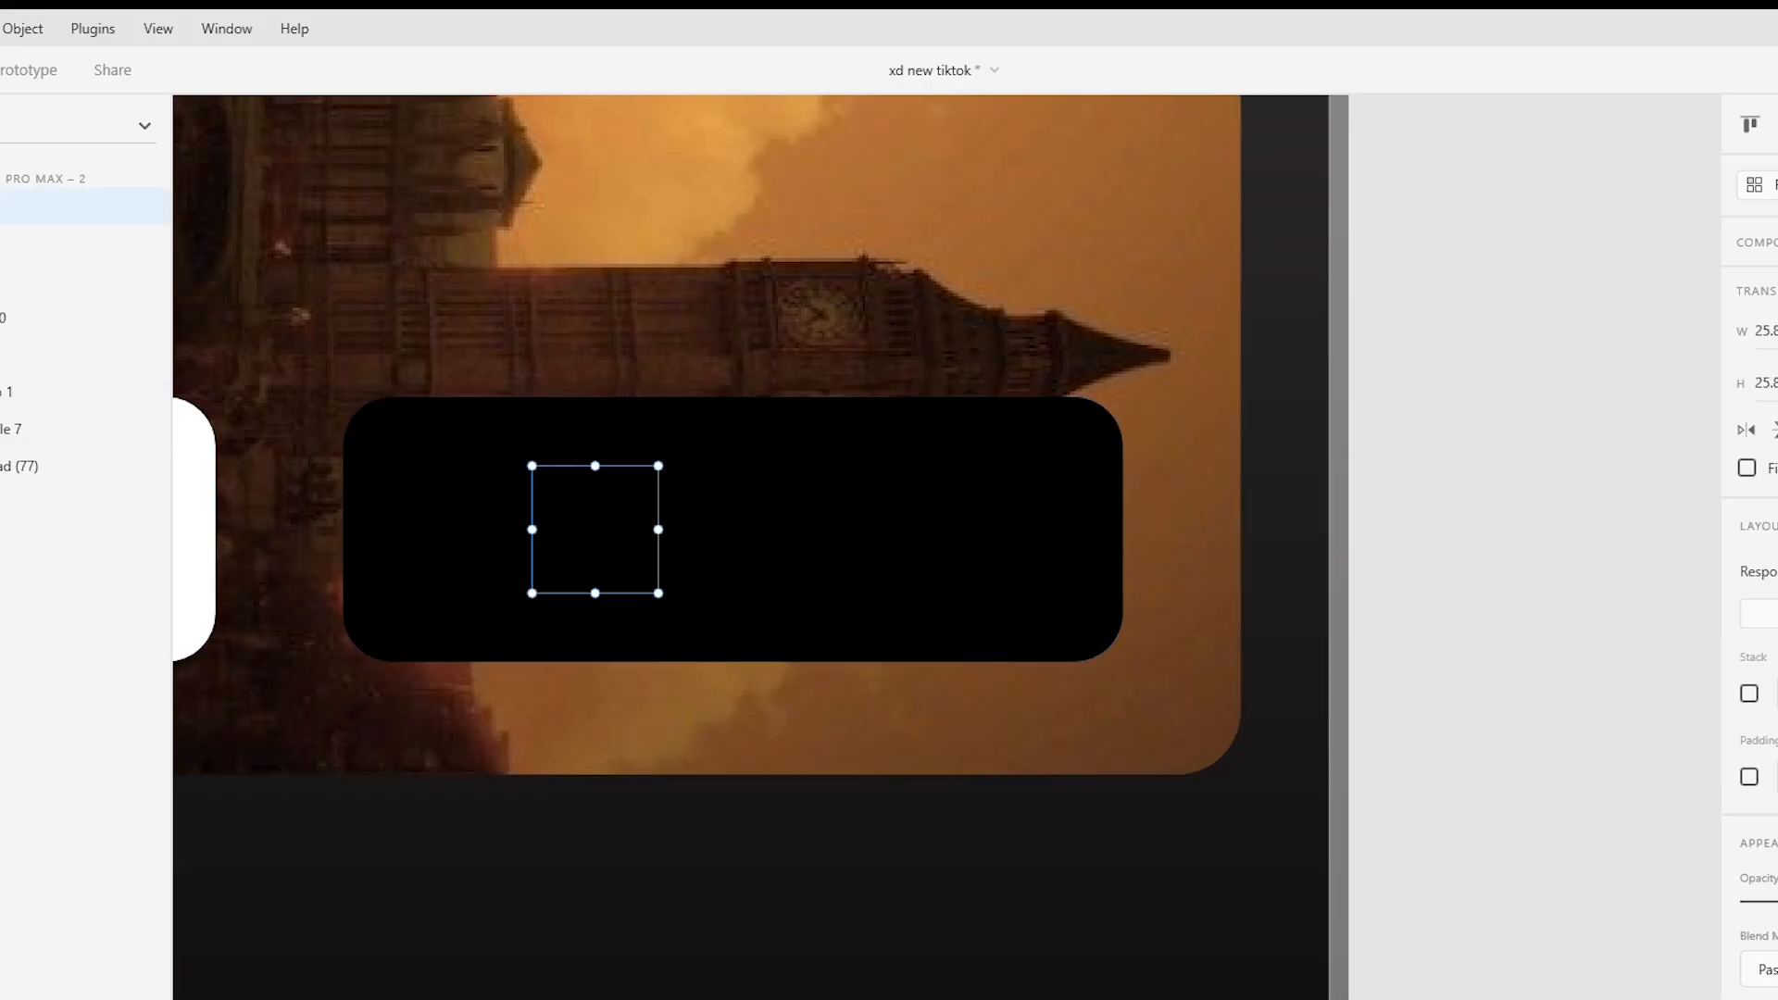
click(1751, 997)
drag(1534, 929, 1283, 776)
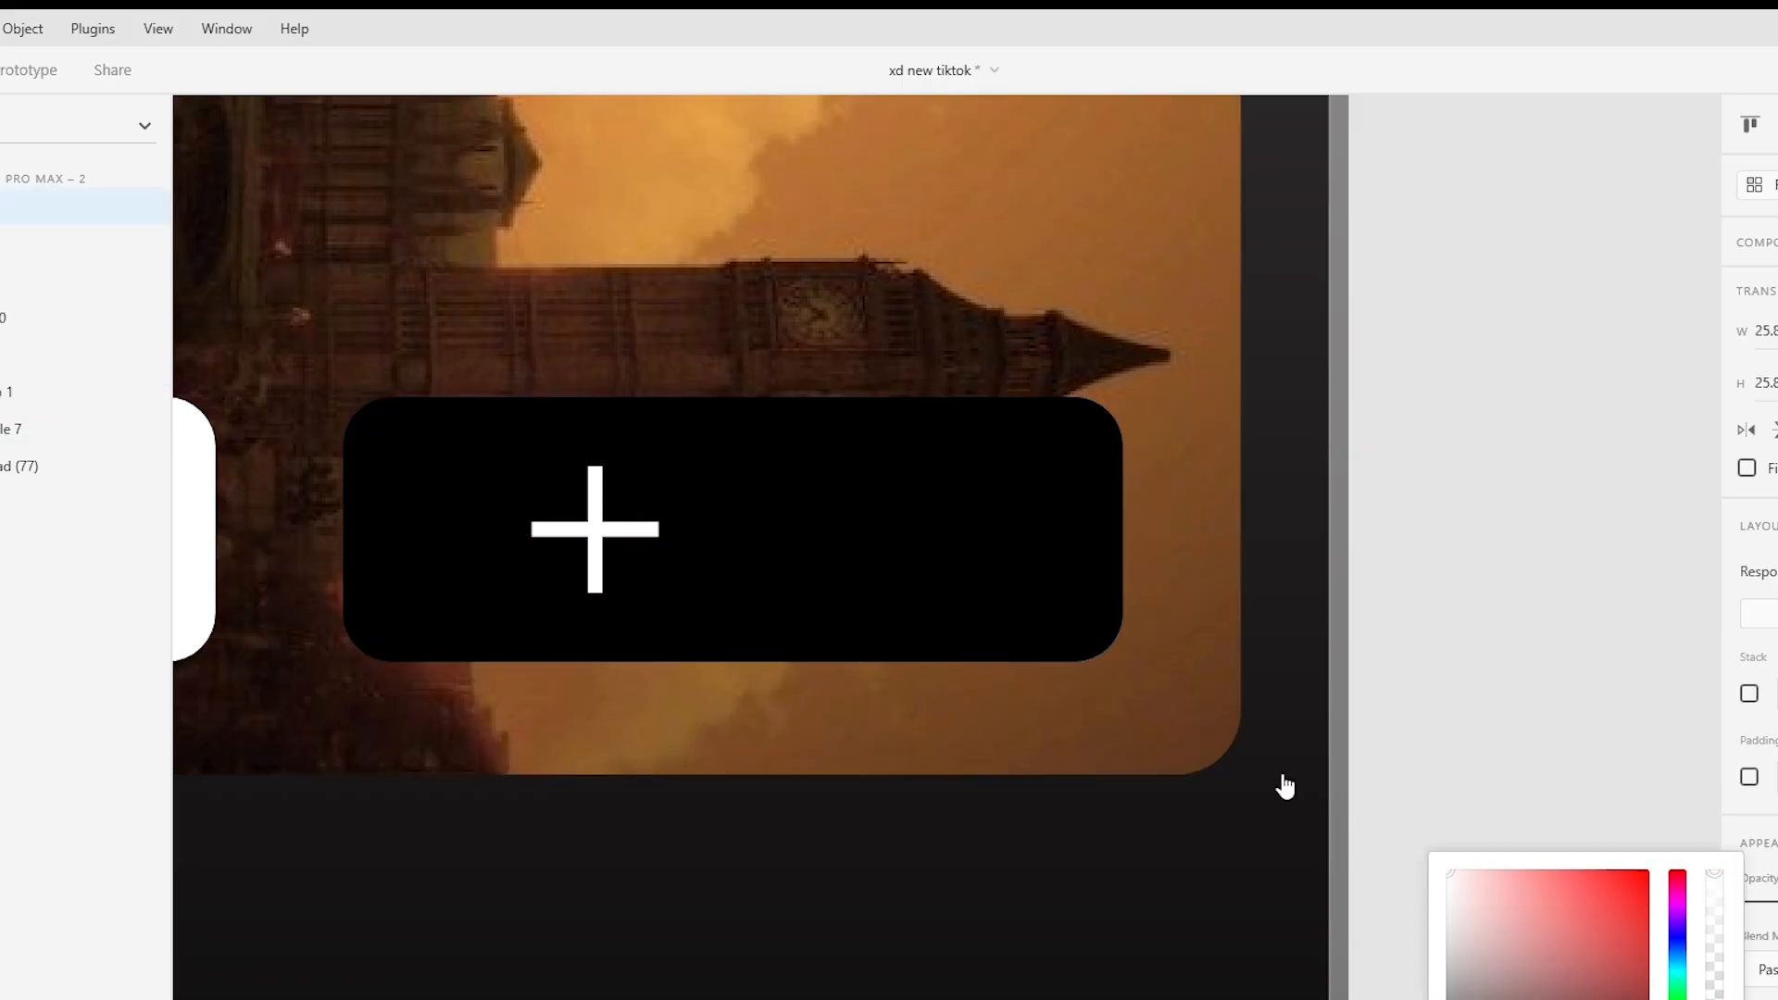
Change the right button rectangle's fill to white and lower its opacity to 39%.
scroll(1042, 505, down, 7)
scroll(1042, 505, right, 4)
scroll(1042, 504, left, 2)
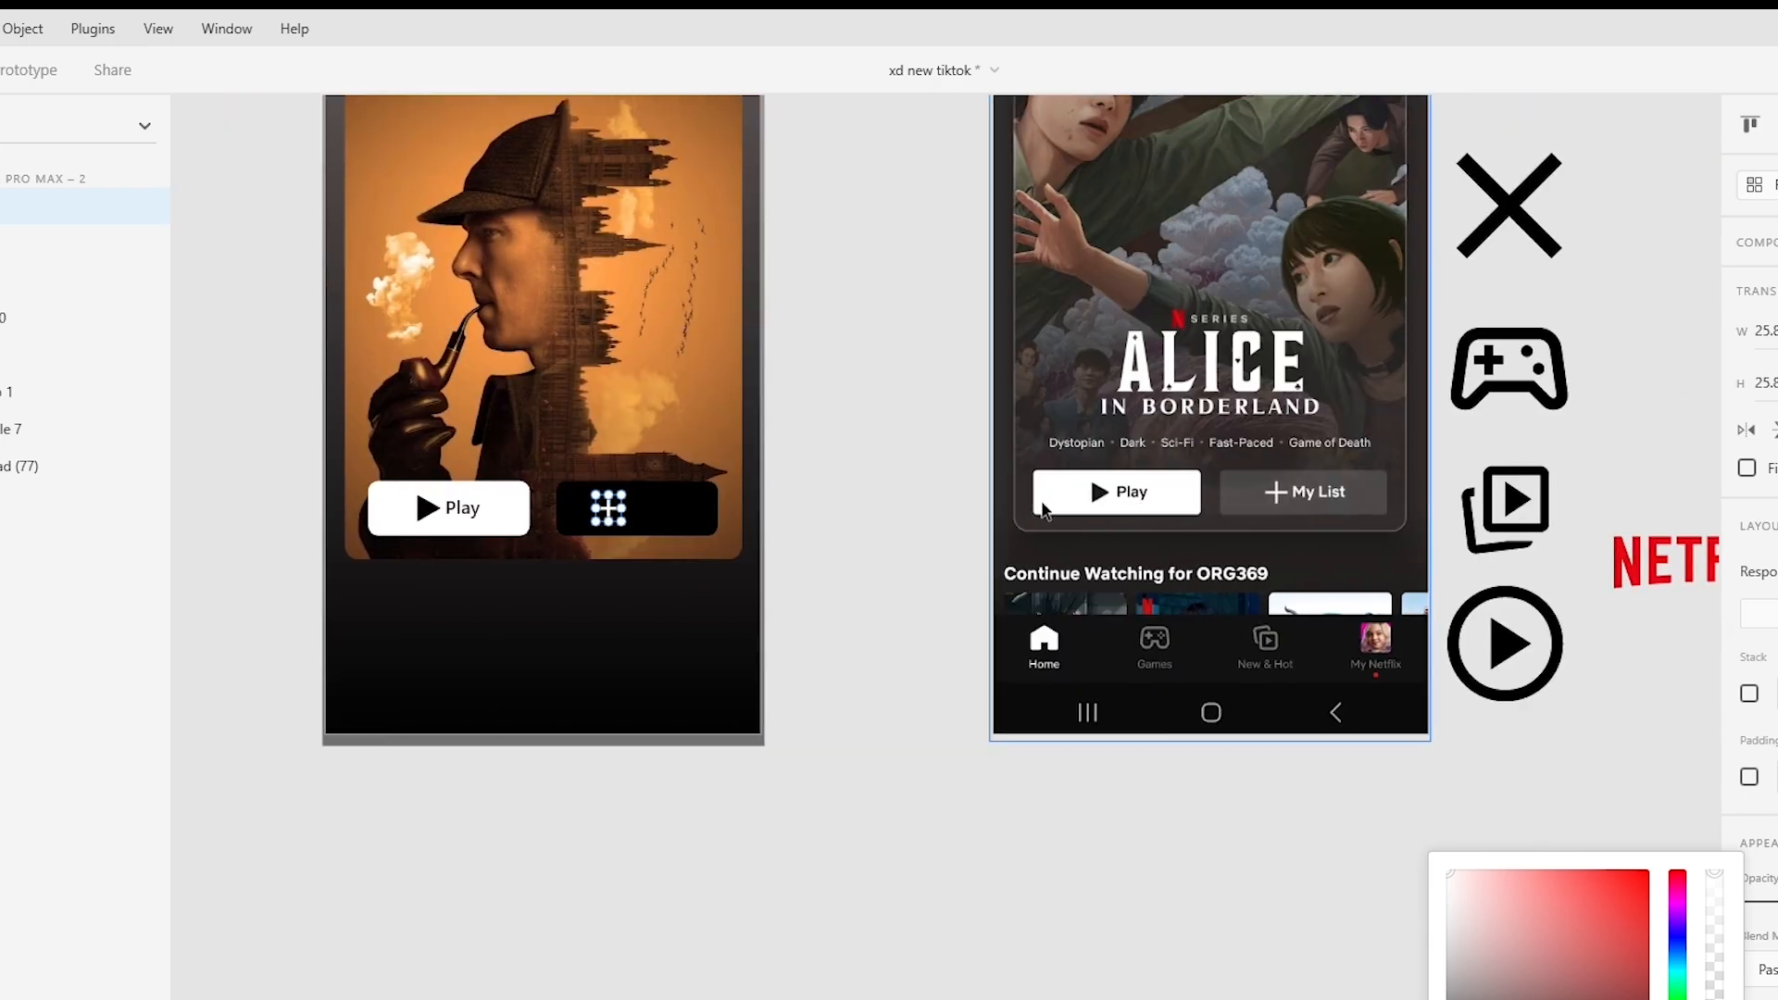
click(734, 525)
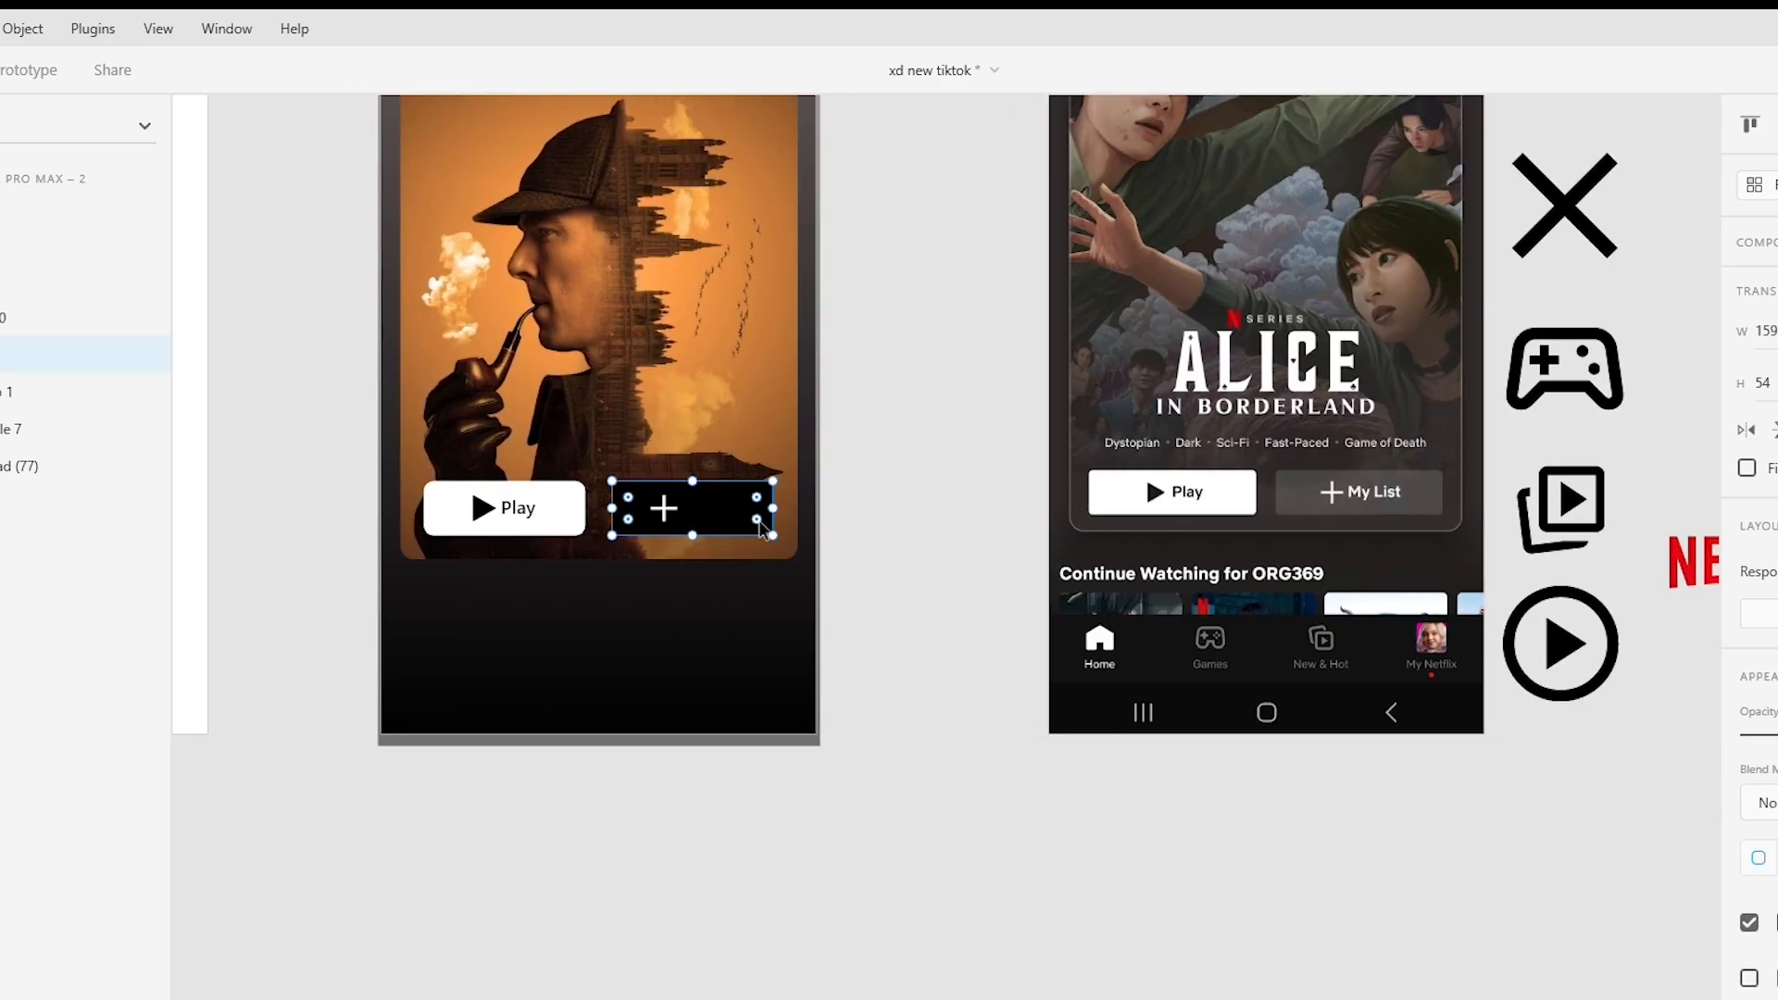
click(1776, 922)
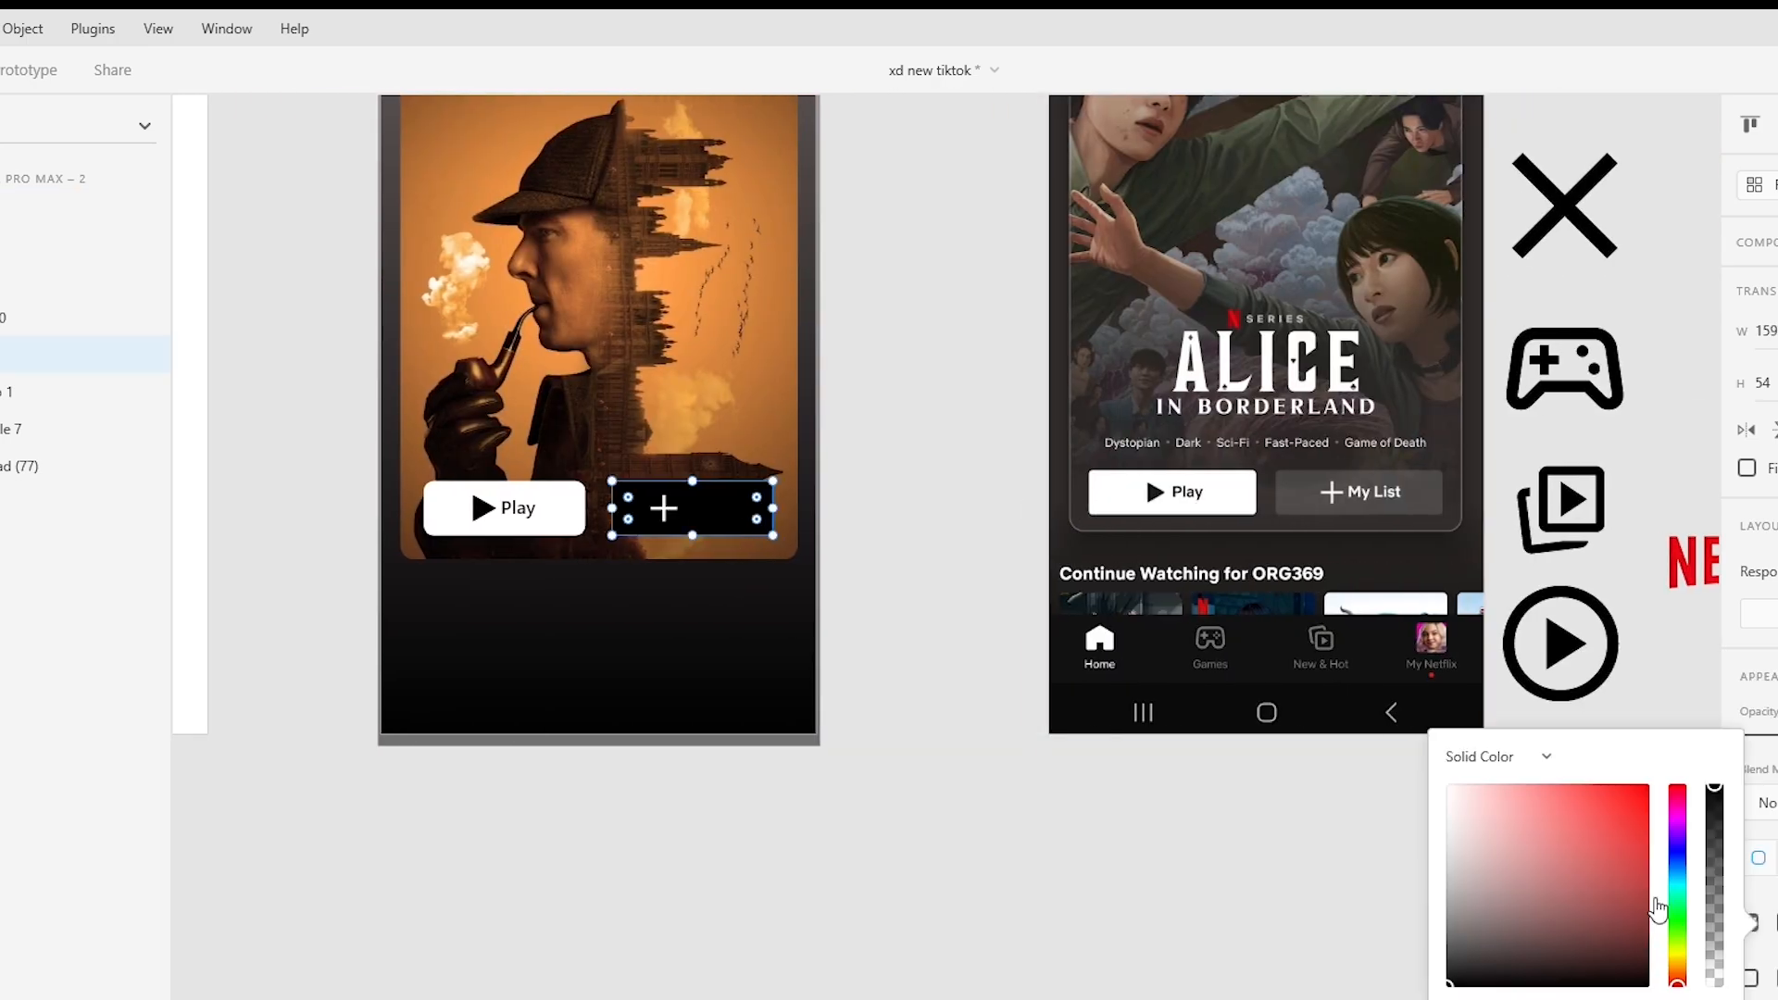
drag(1546, 884, 1396, 731)
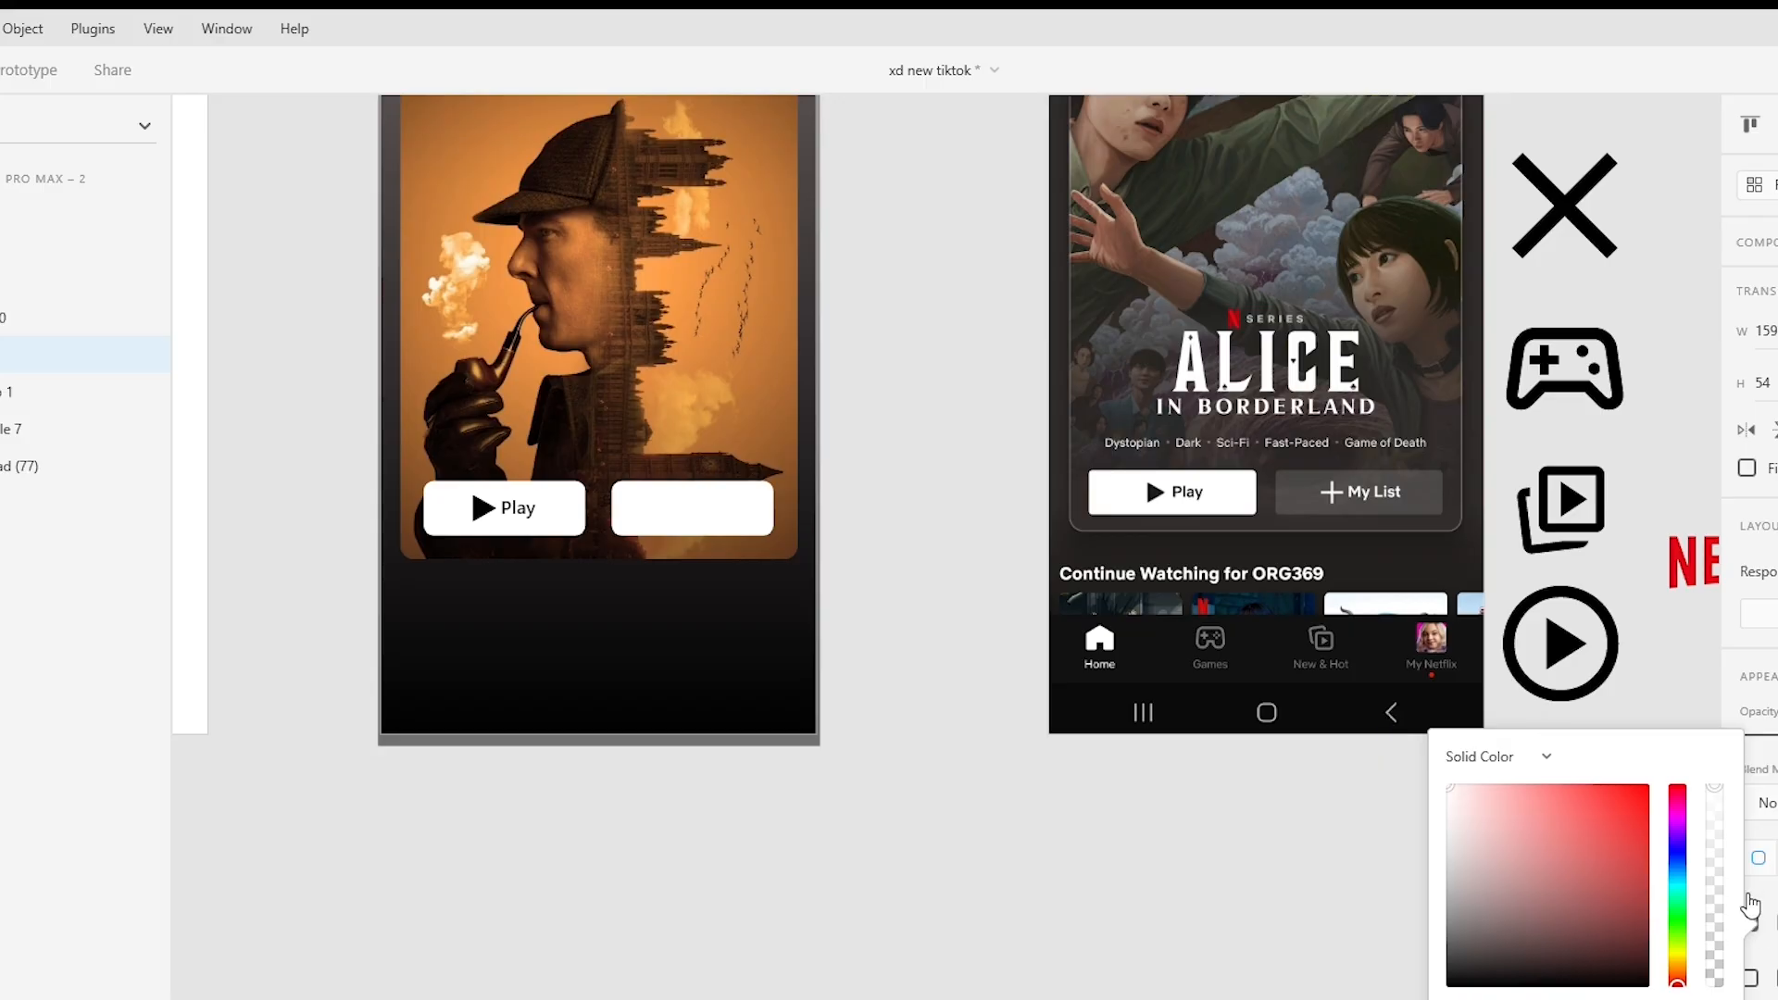
key(Escape)
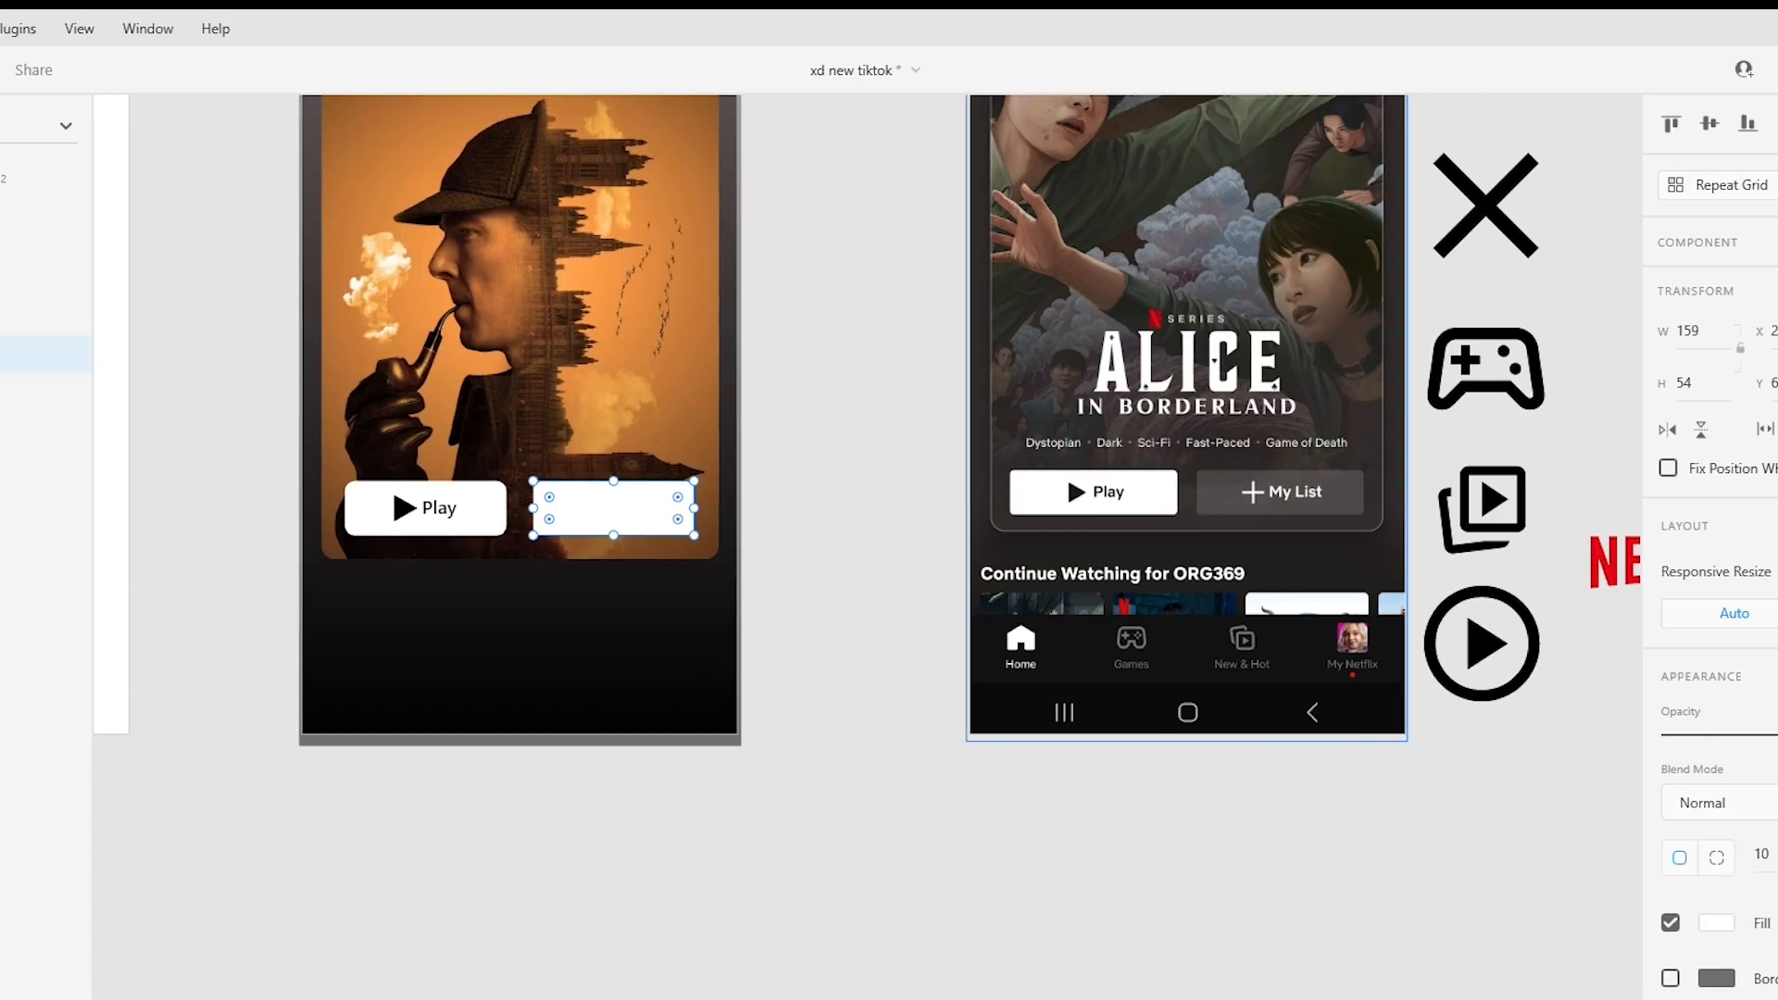
scroll(1612, 556, down, 2)
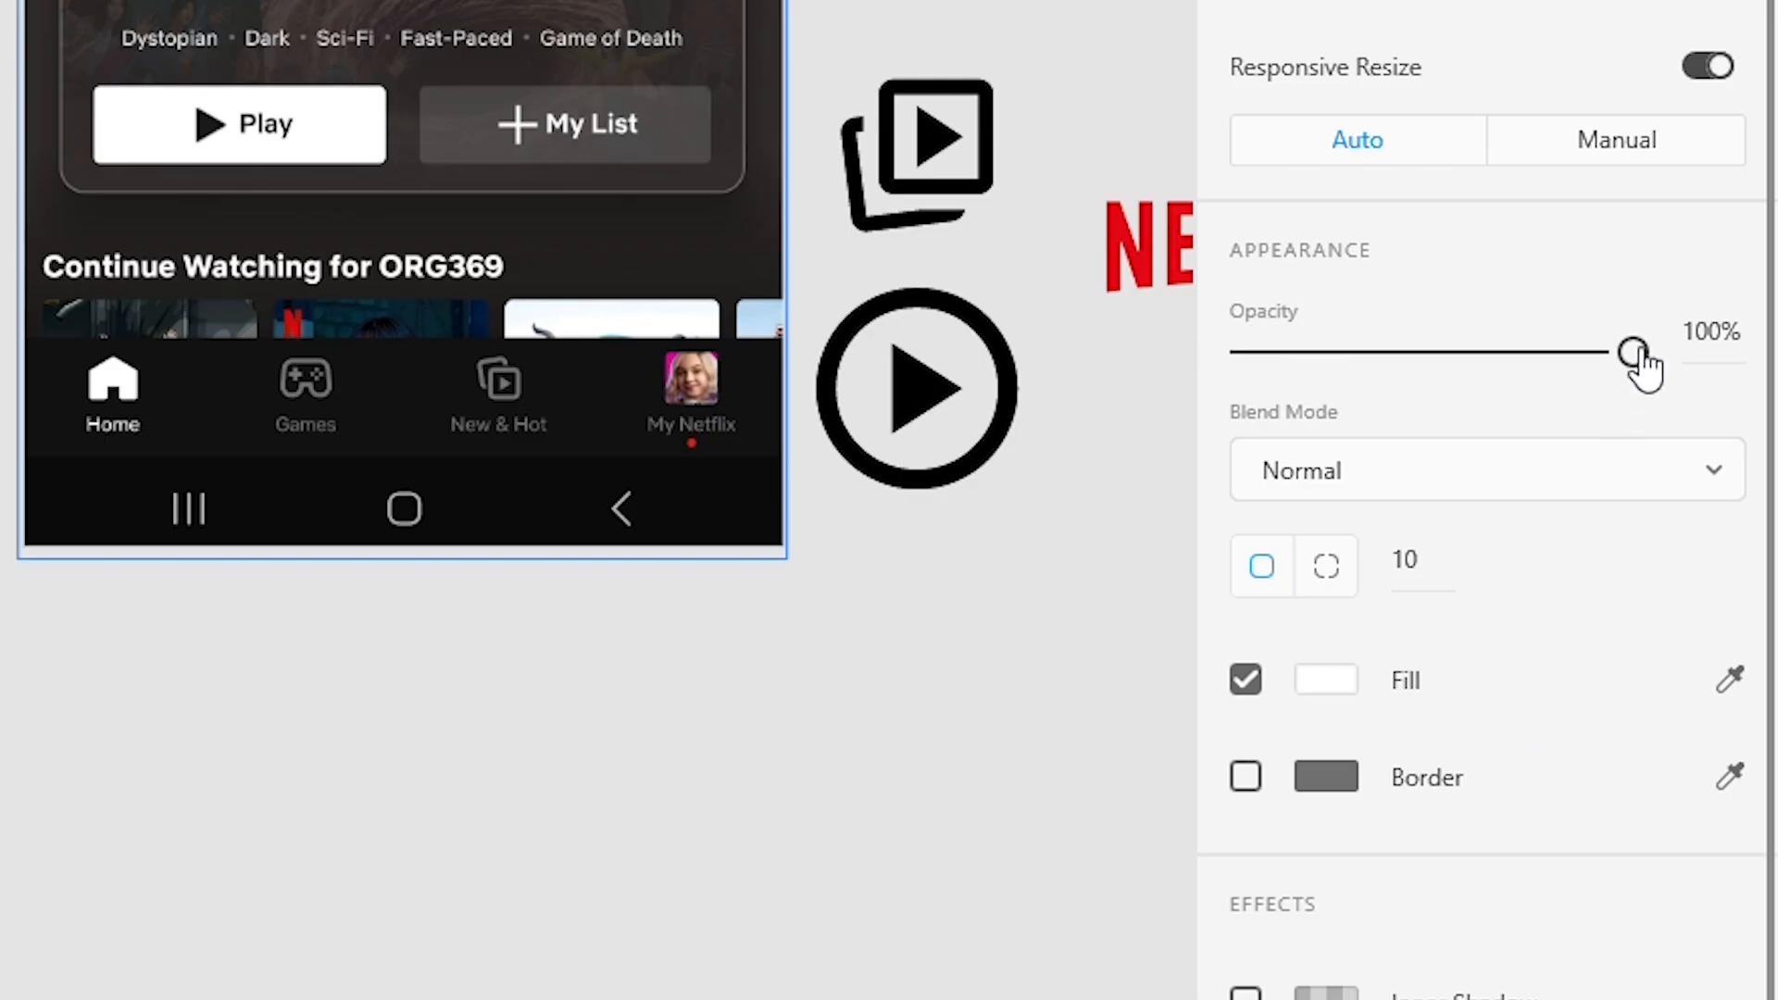
drag(1642, 359, 1410, 421)
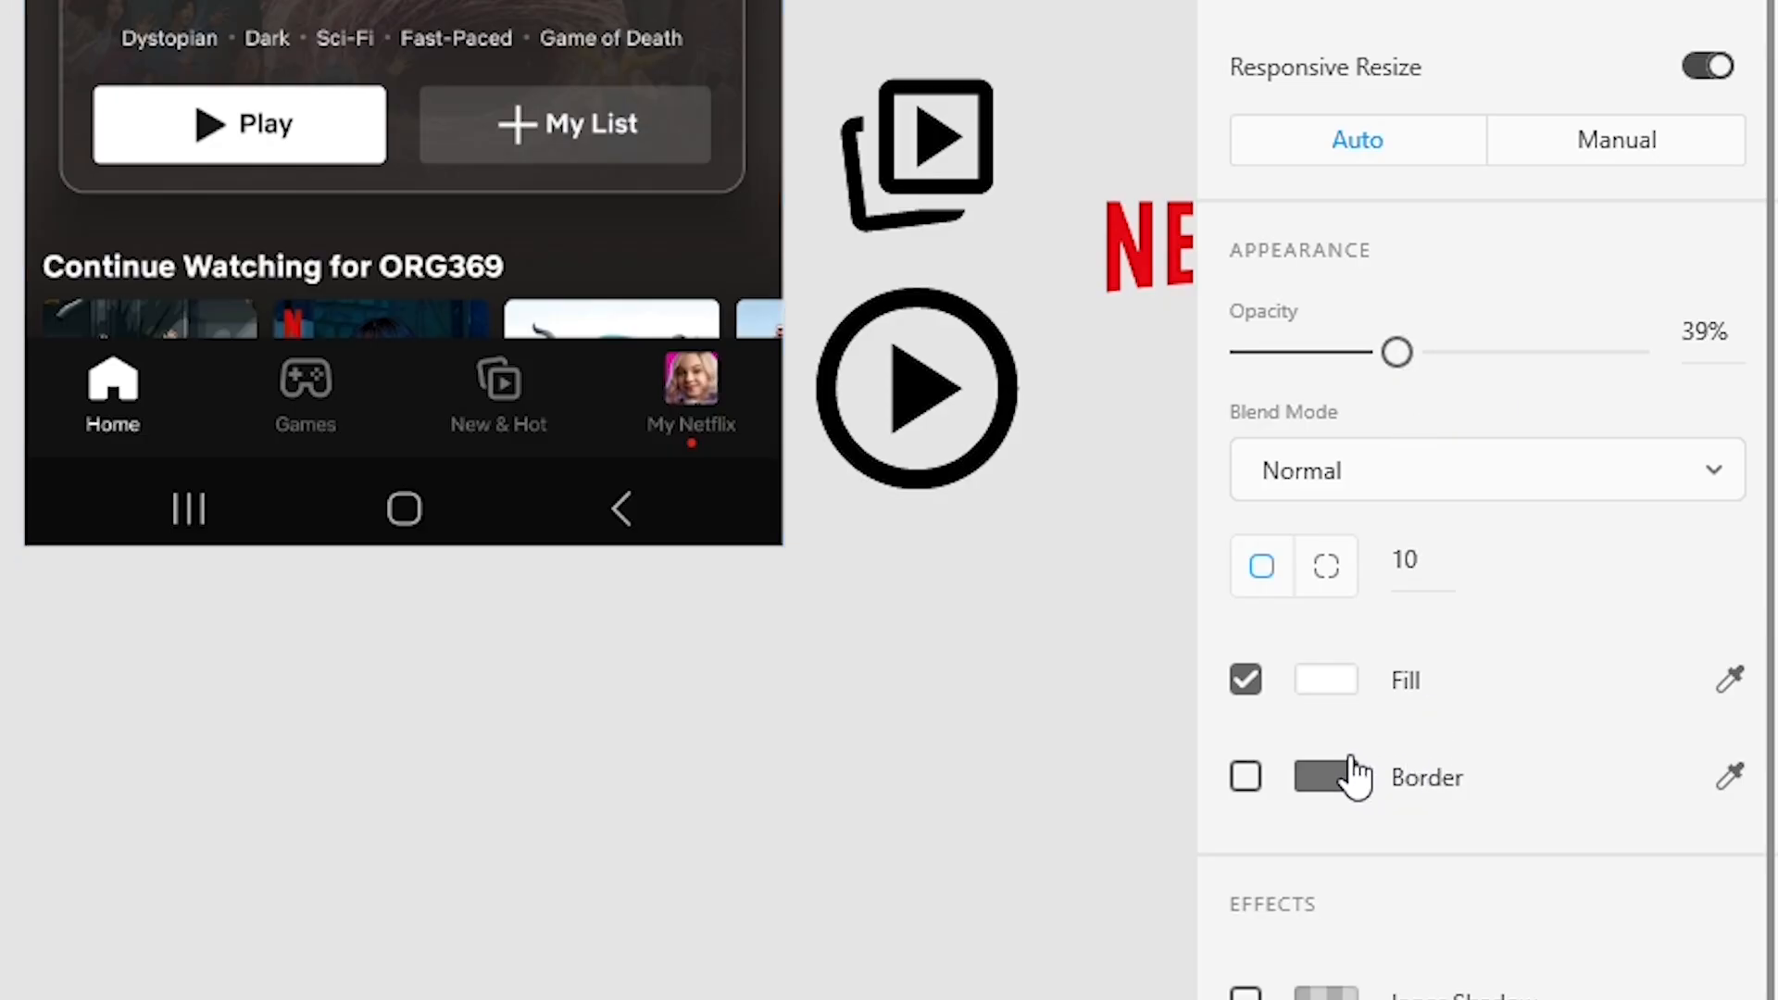
Set the right button rectangle's fill to light grey #B7B7B7.
click(1331, 681)
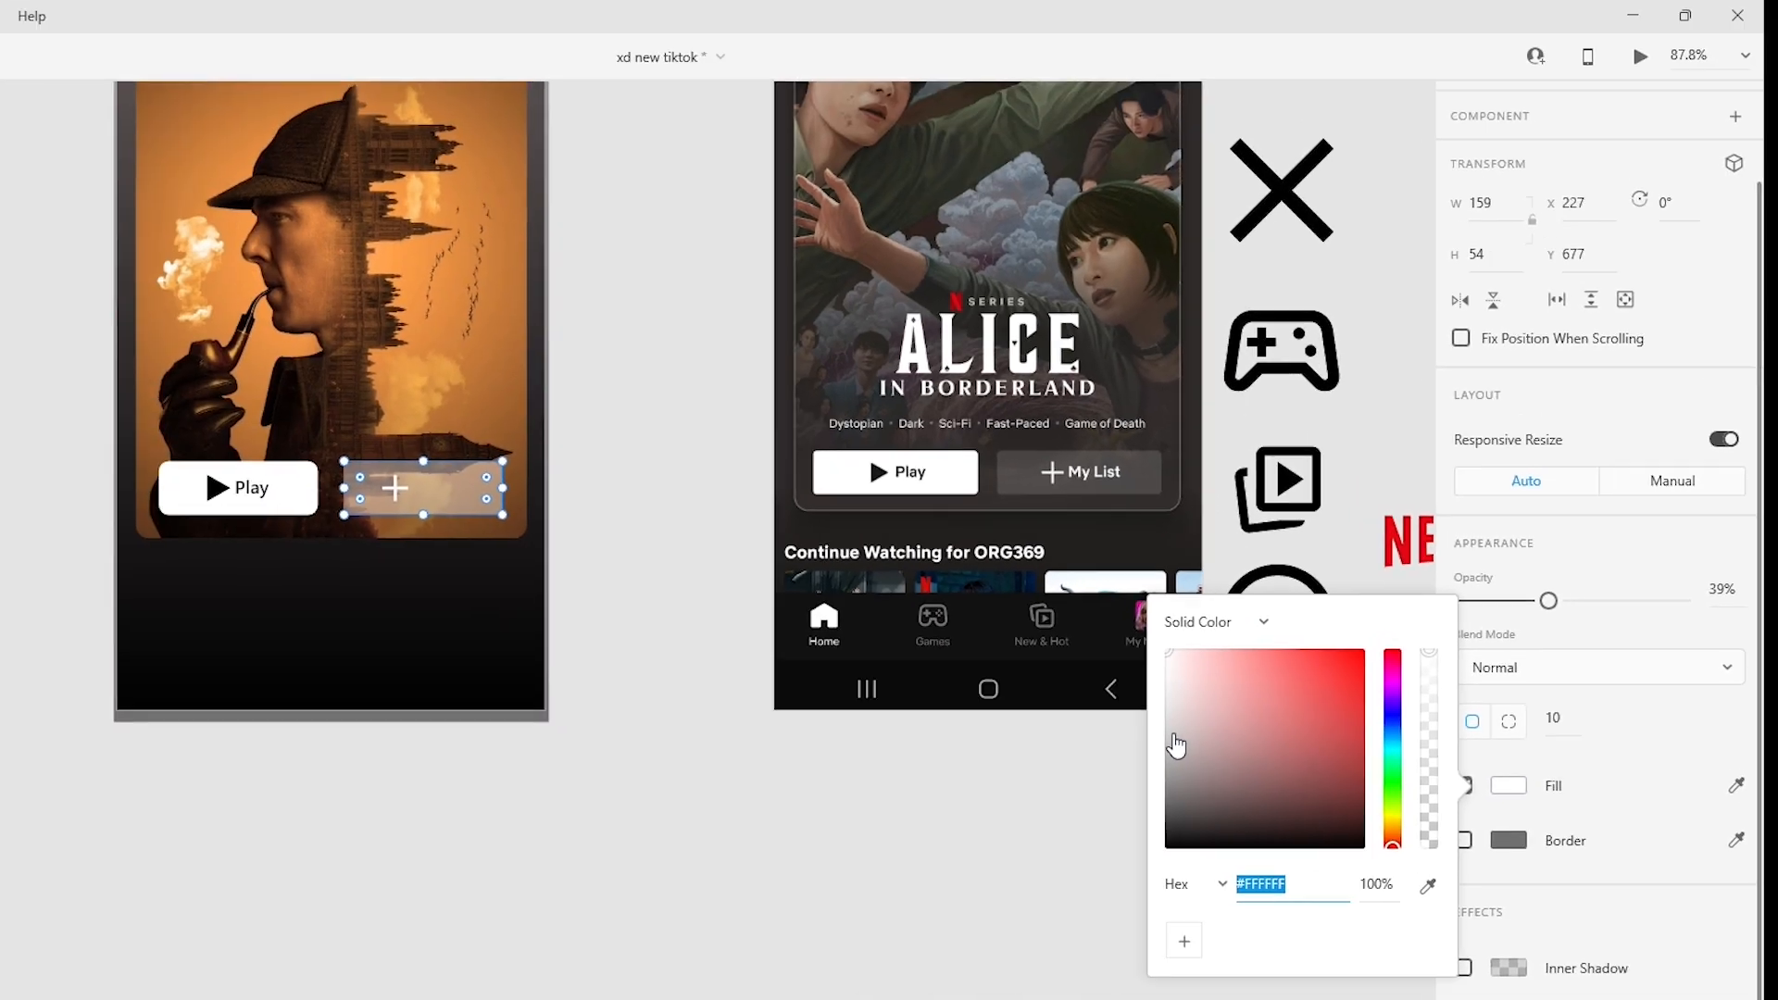
drag(863, 635, 825, 711)
drag(1140, 843, 1108, 718)
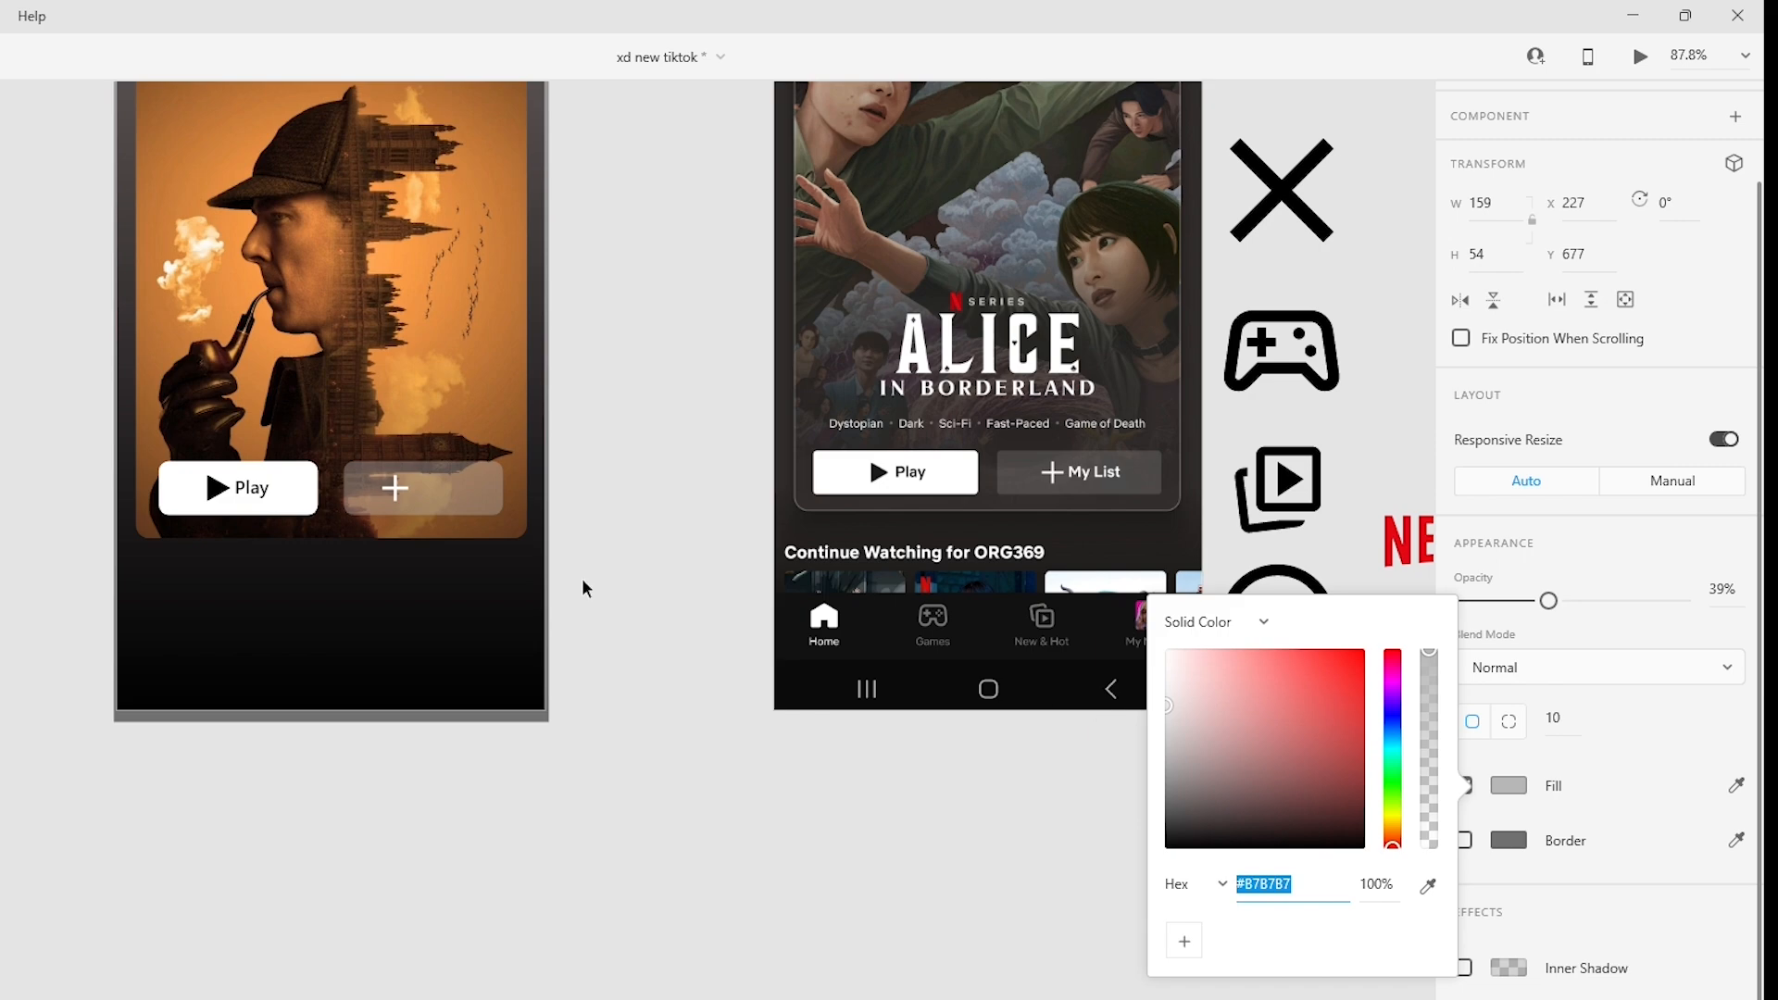
Reduce the corner radius to about 5 on the right button and about 6 on the white Play button.
scroll(363, 485, up, 5)
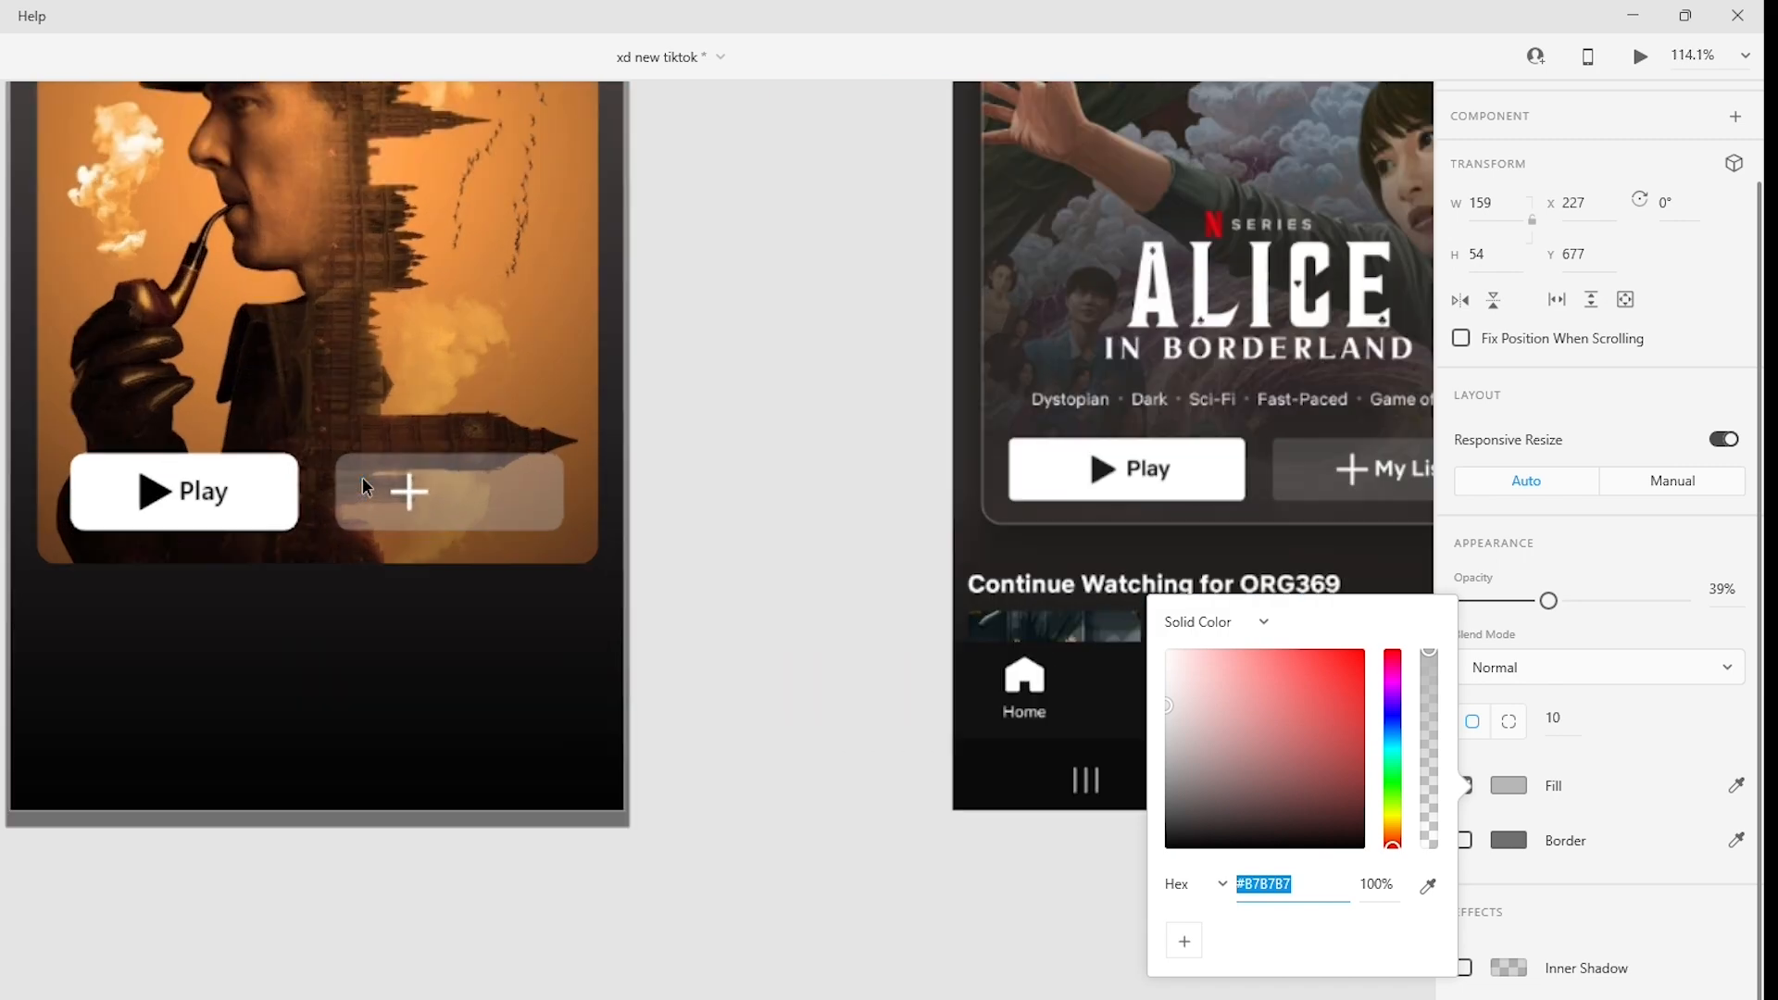
drag(318, 442, 287, 418)
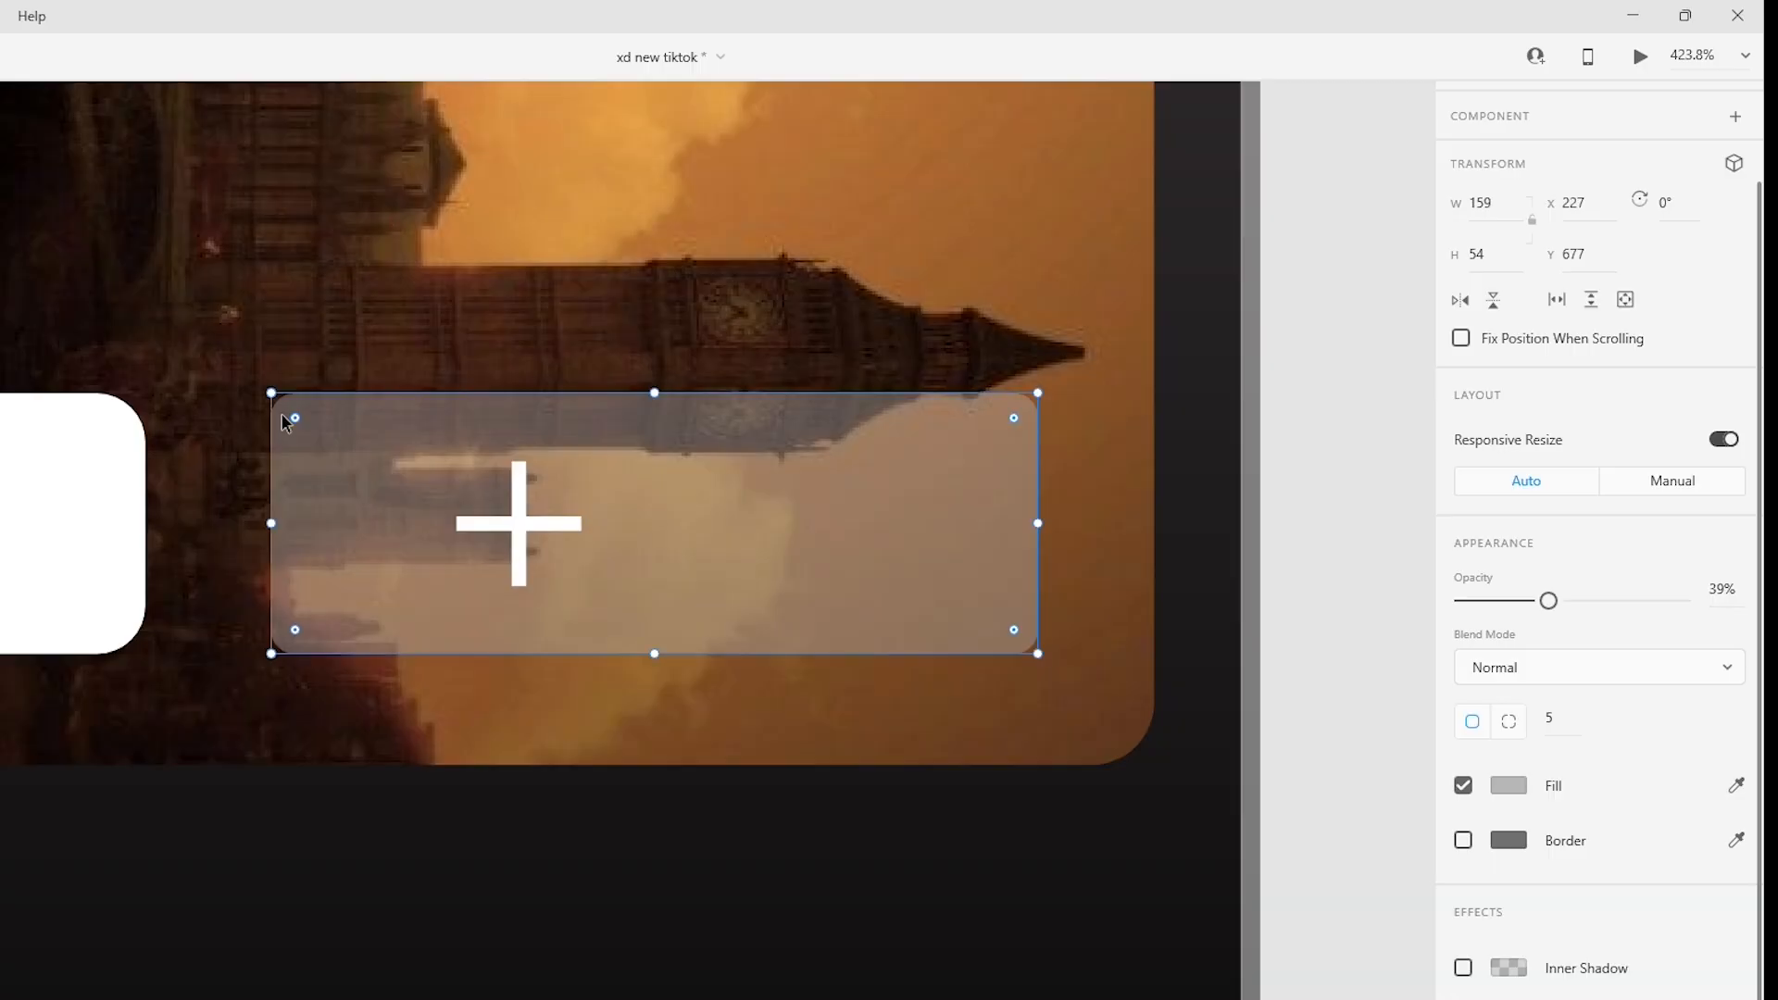
click(56, 497)
drag(97, 443, 124, 425)
ctrl+scroll(620, 465, down, 5)
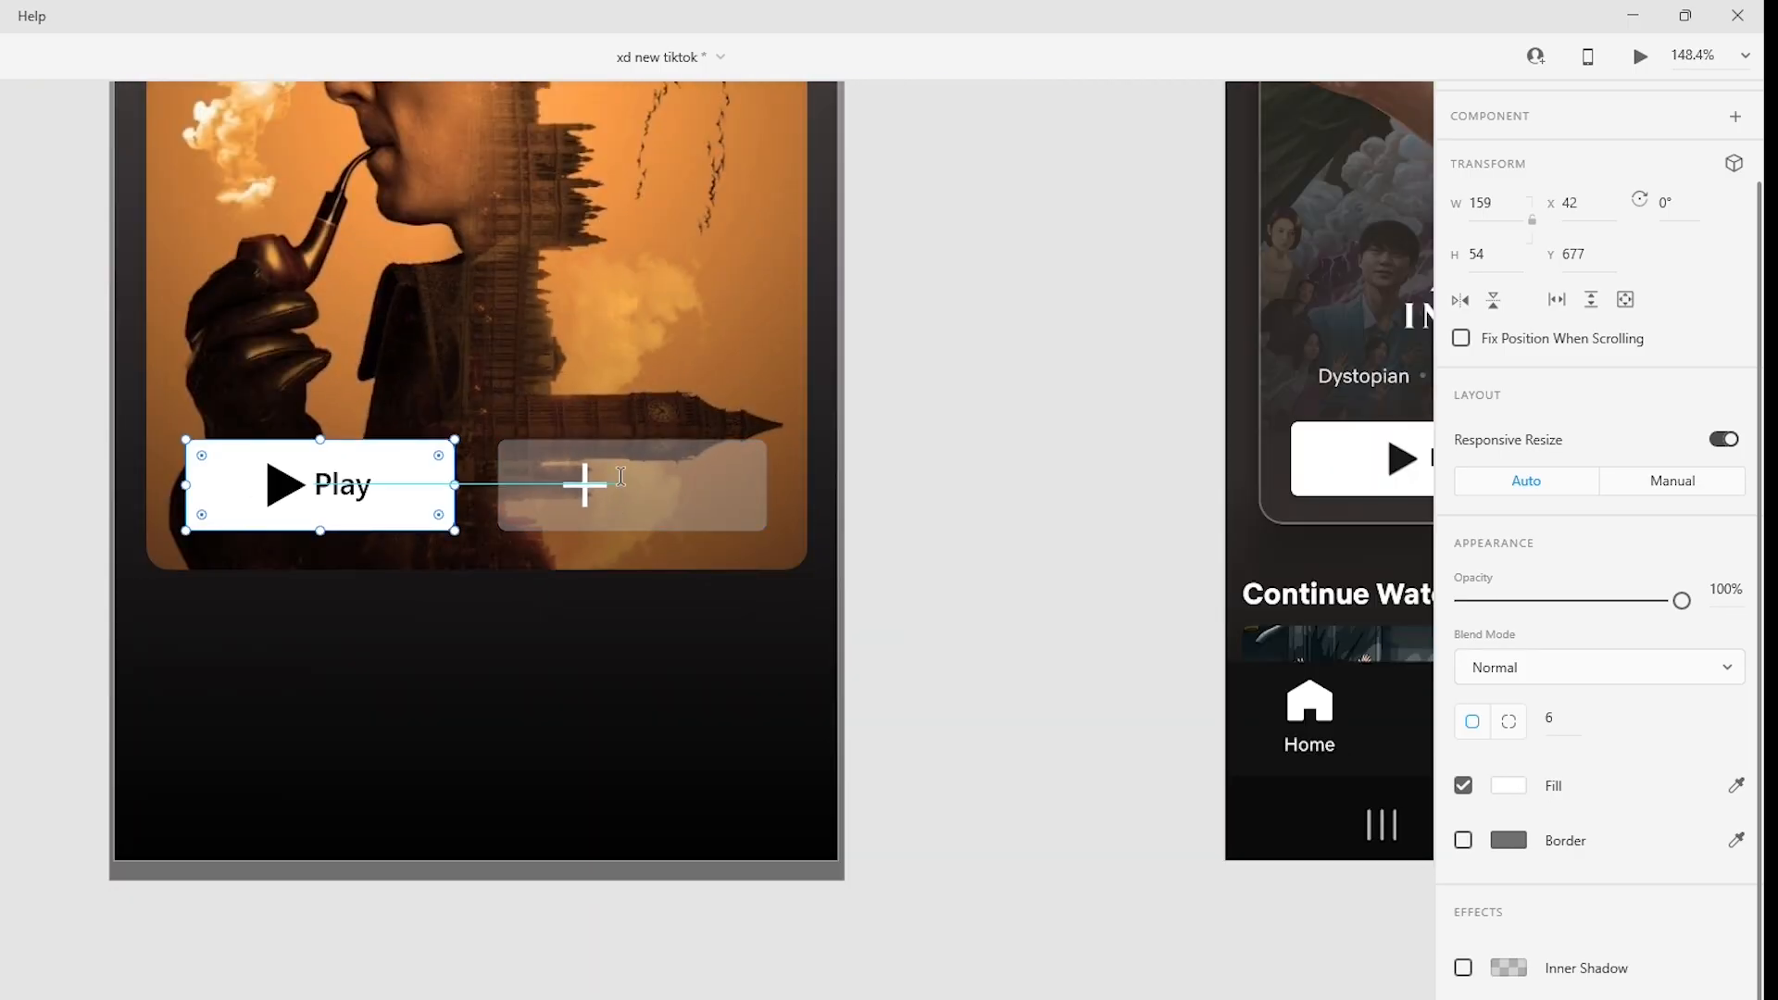
Add a white "My List" label beside the plus icon on the right button and scale the icon to about 21.7 × 21.7.
click(622, 478)
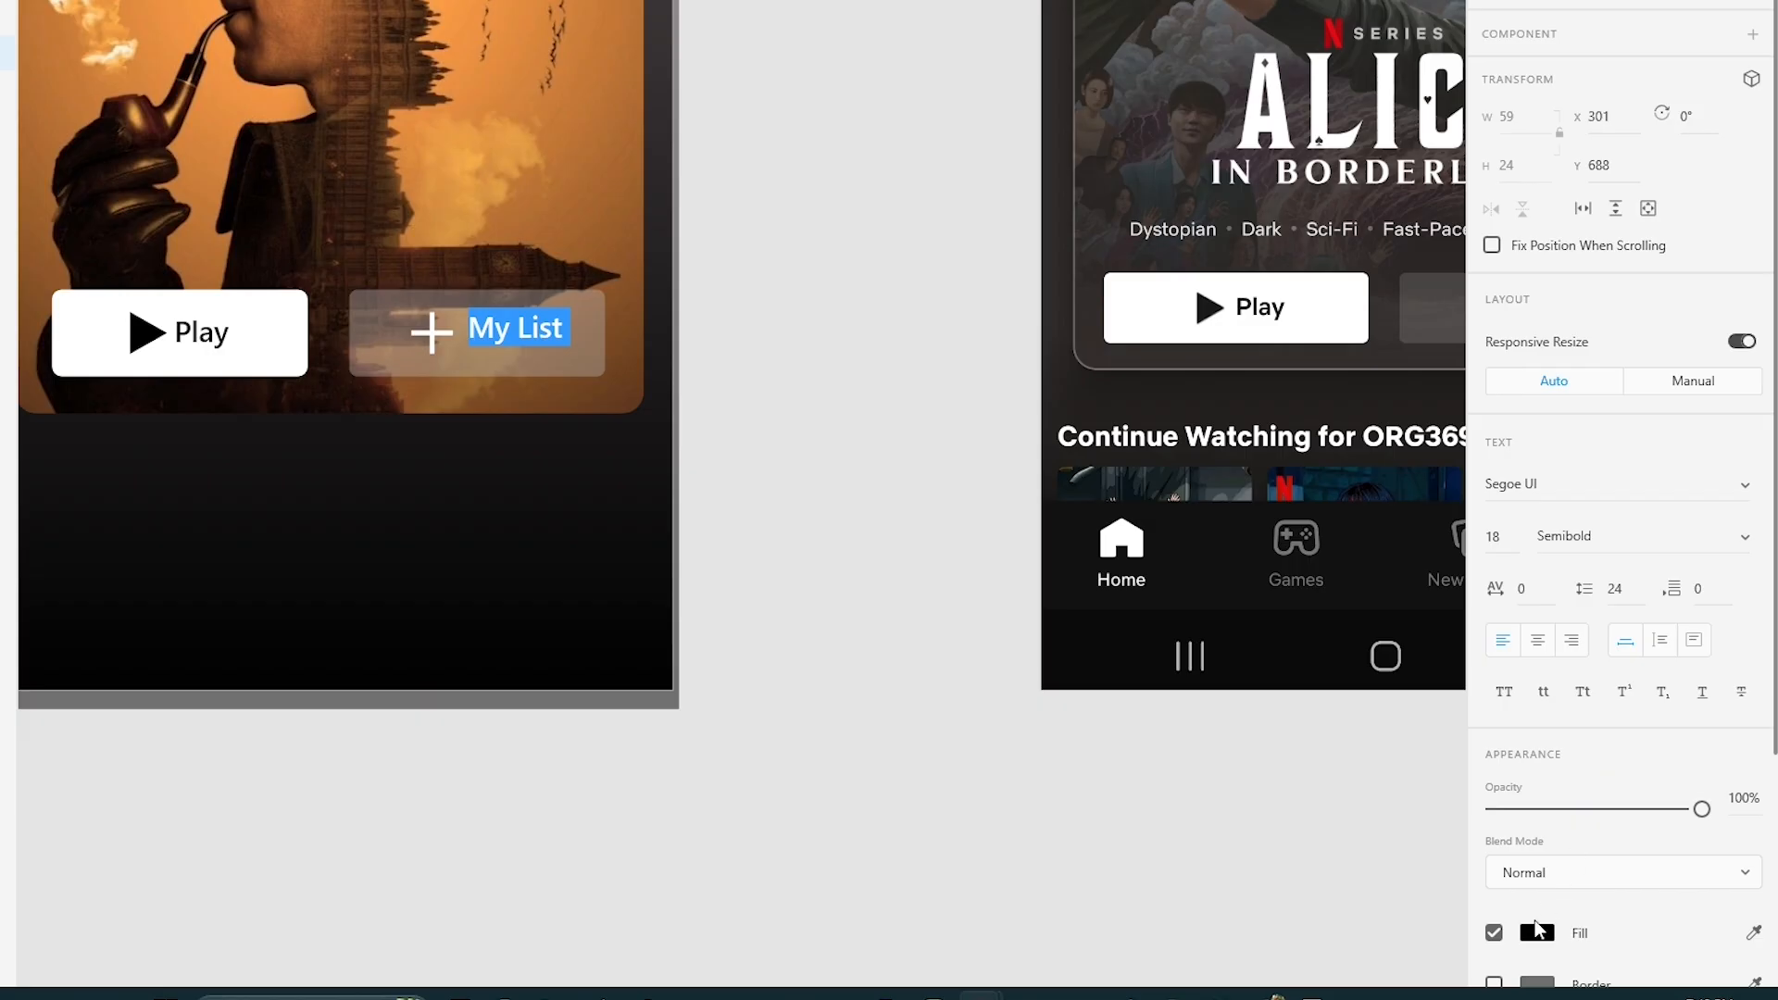
key(ctrl+a)
click(1537, 932)
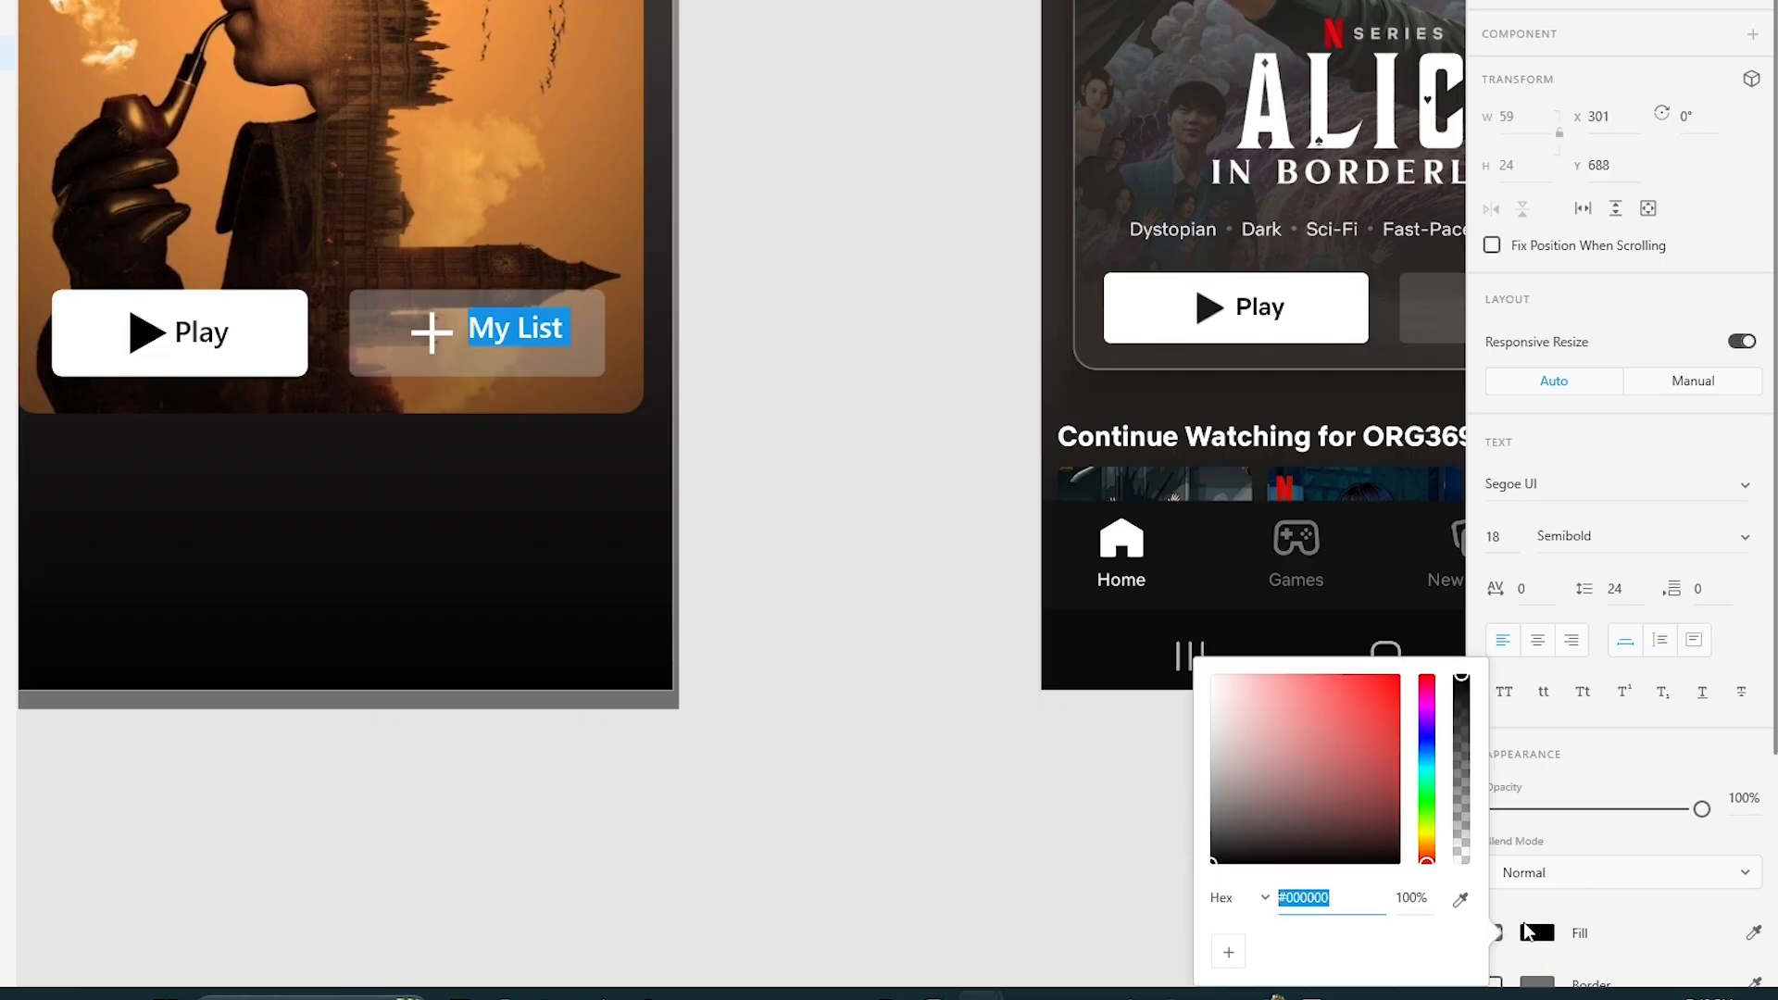
drag(1243, 720, 1123, 578)
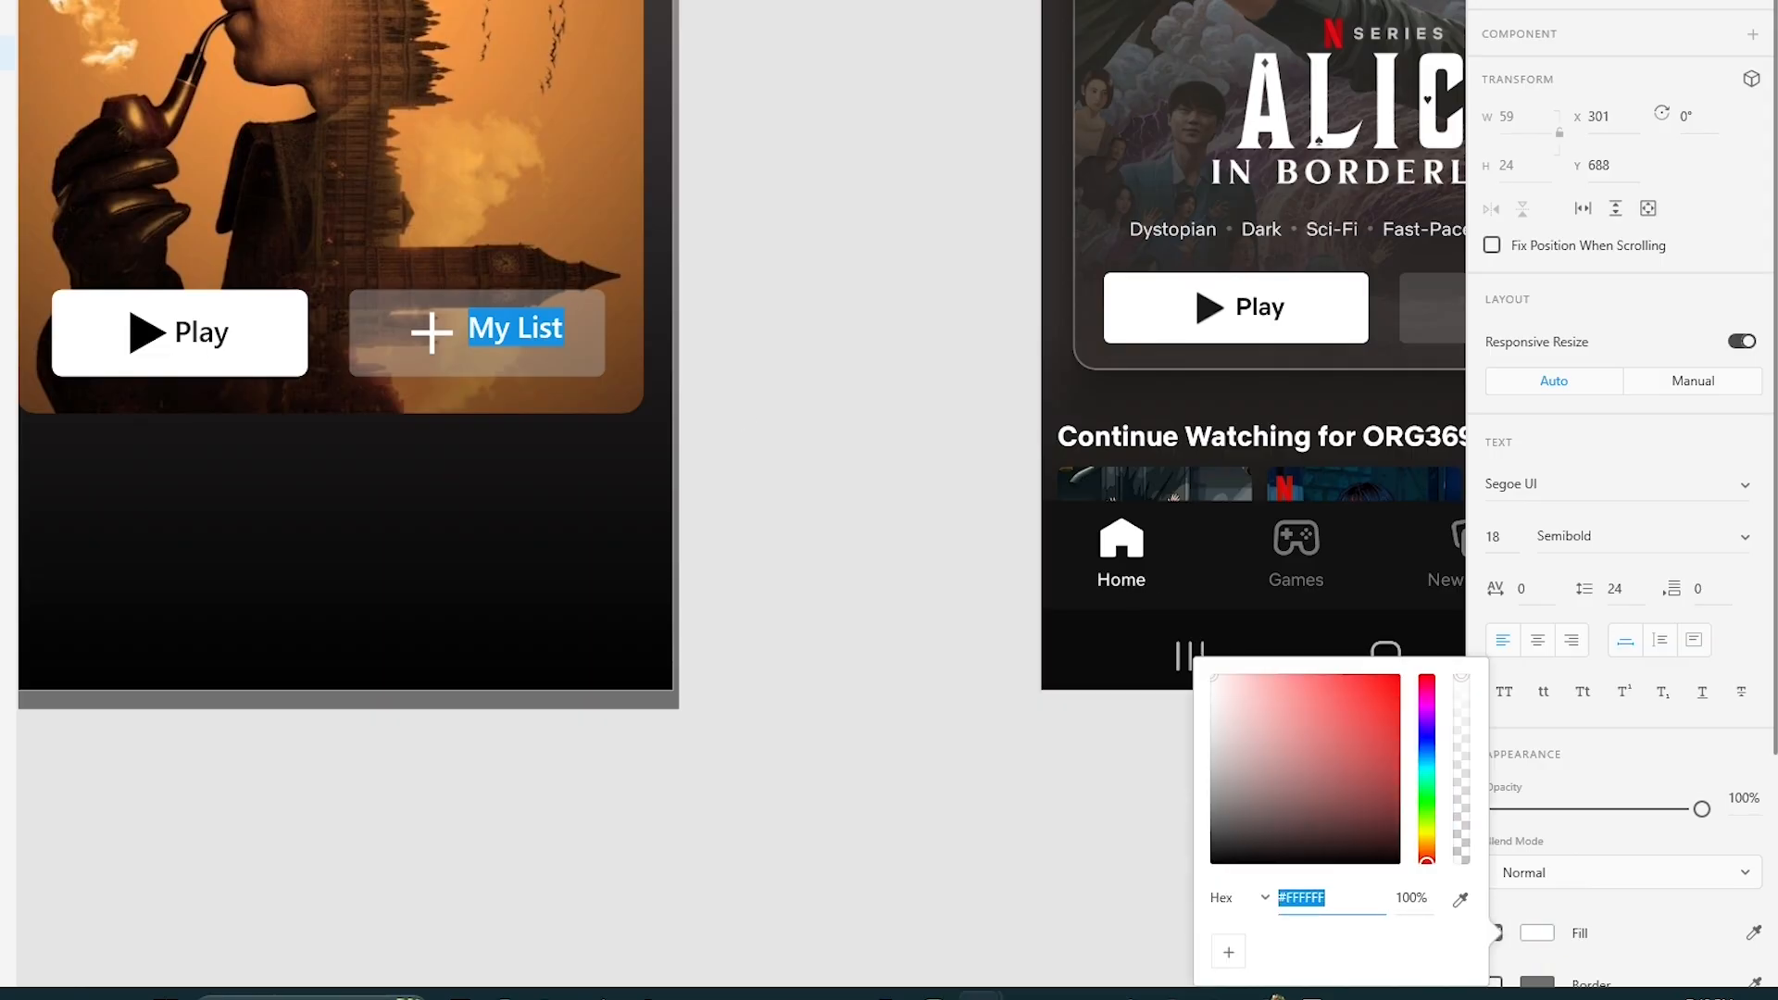
key(Escape)
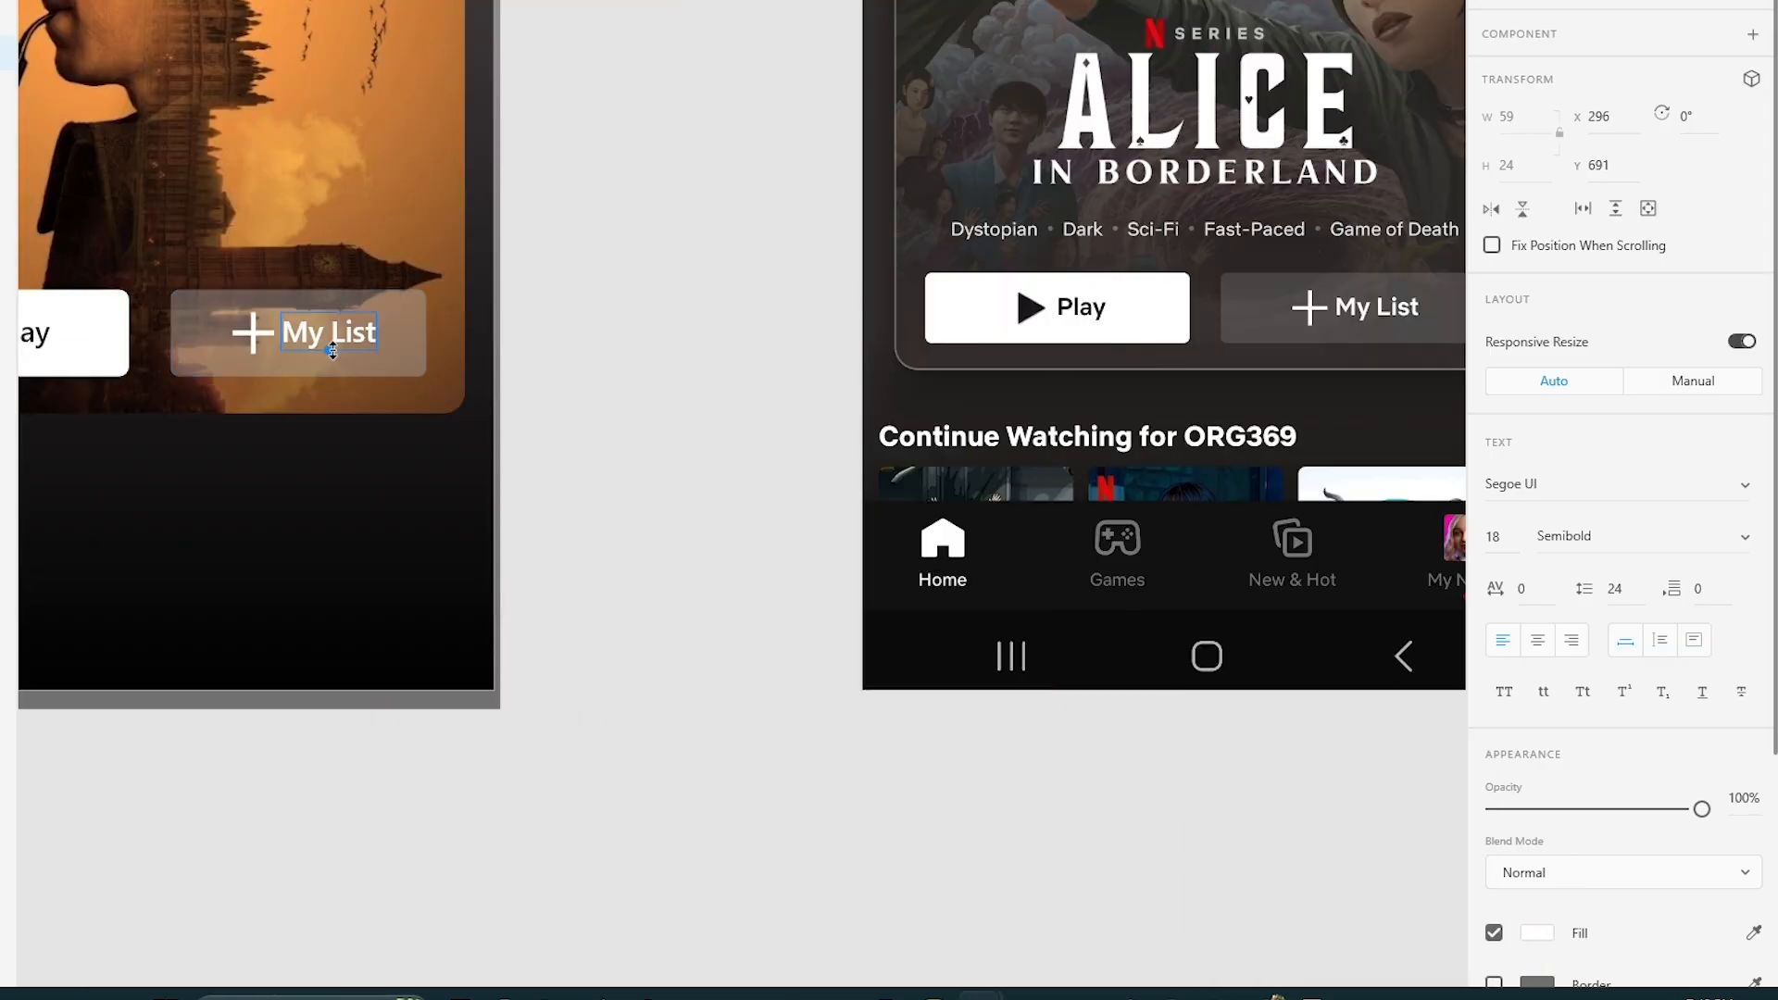
scroll(333, 350, up, 7)
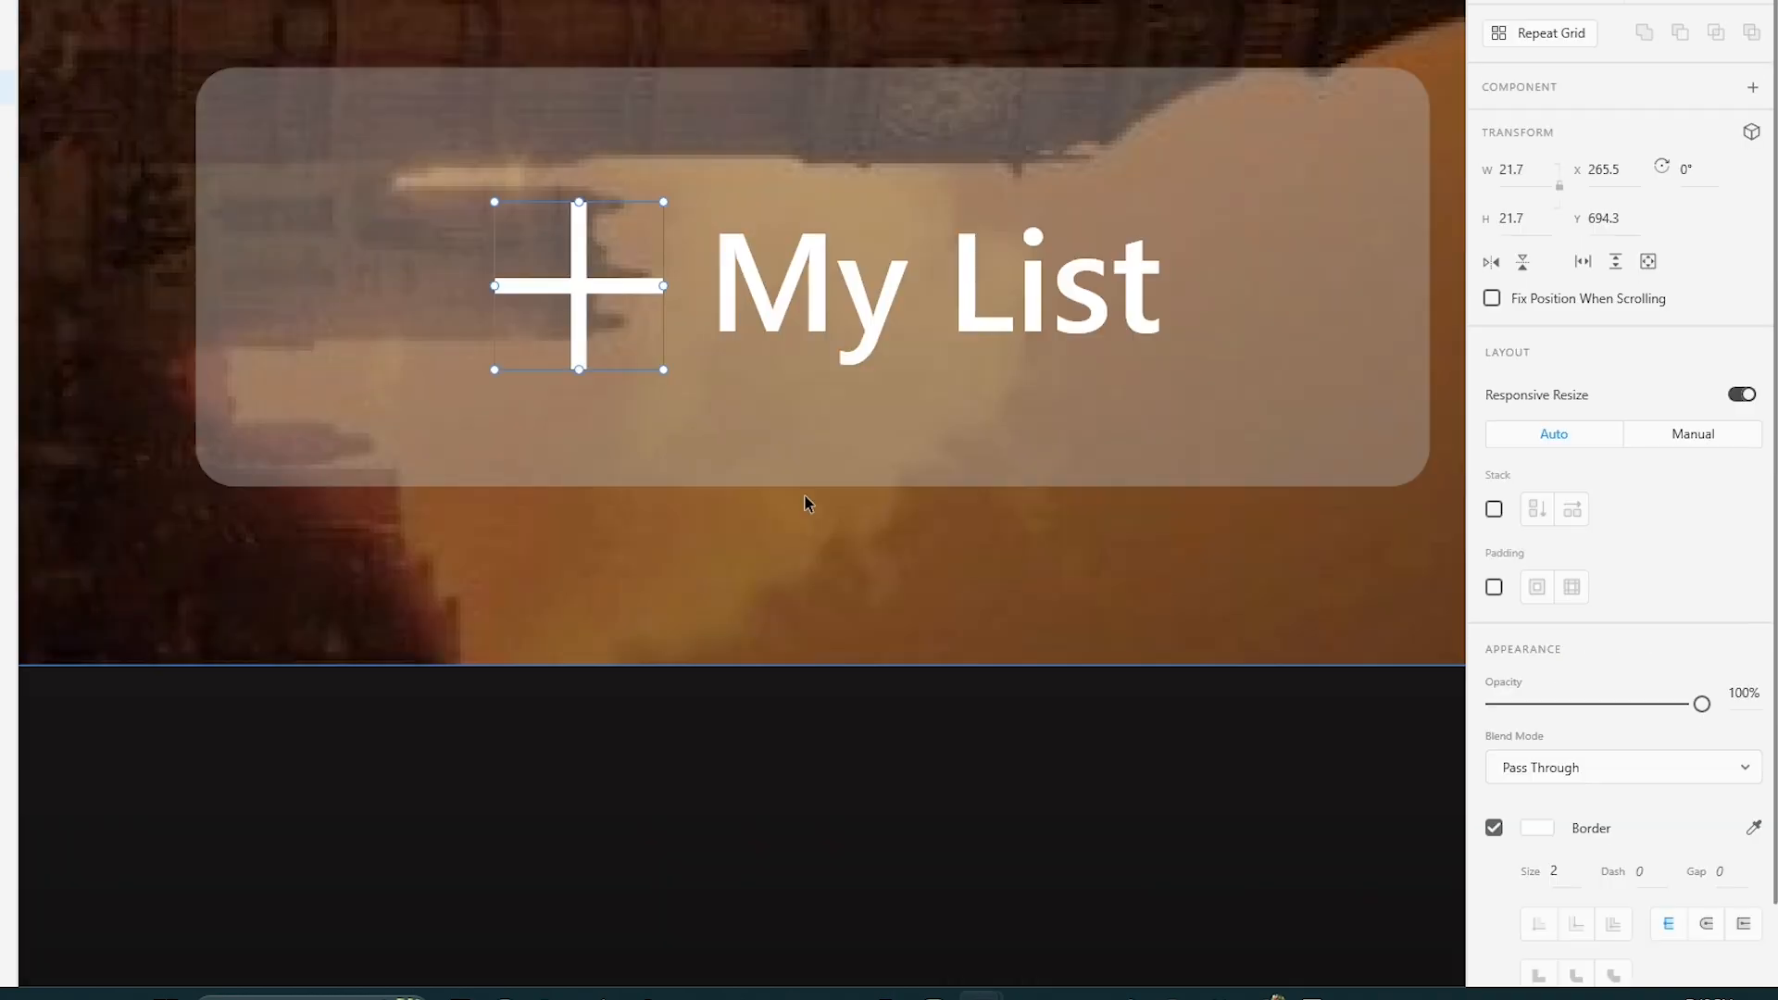
scroll(804, 496, down, 2)
scroll(804, 500, down, 6)
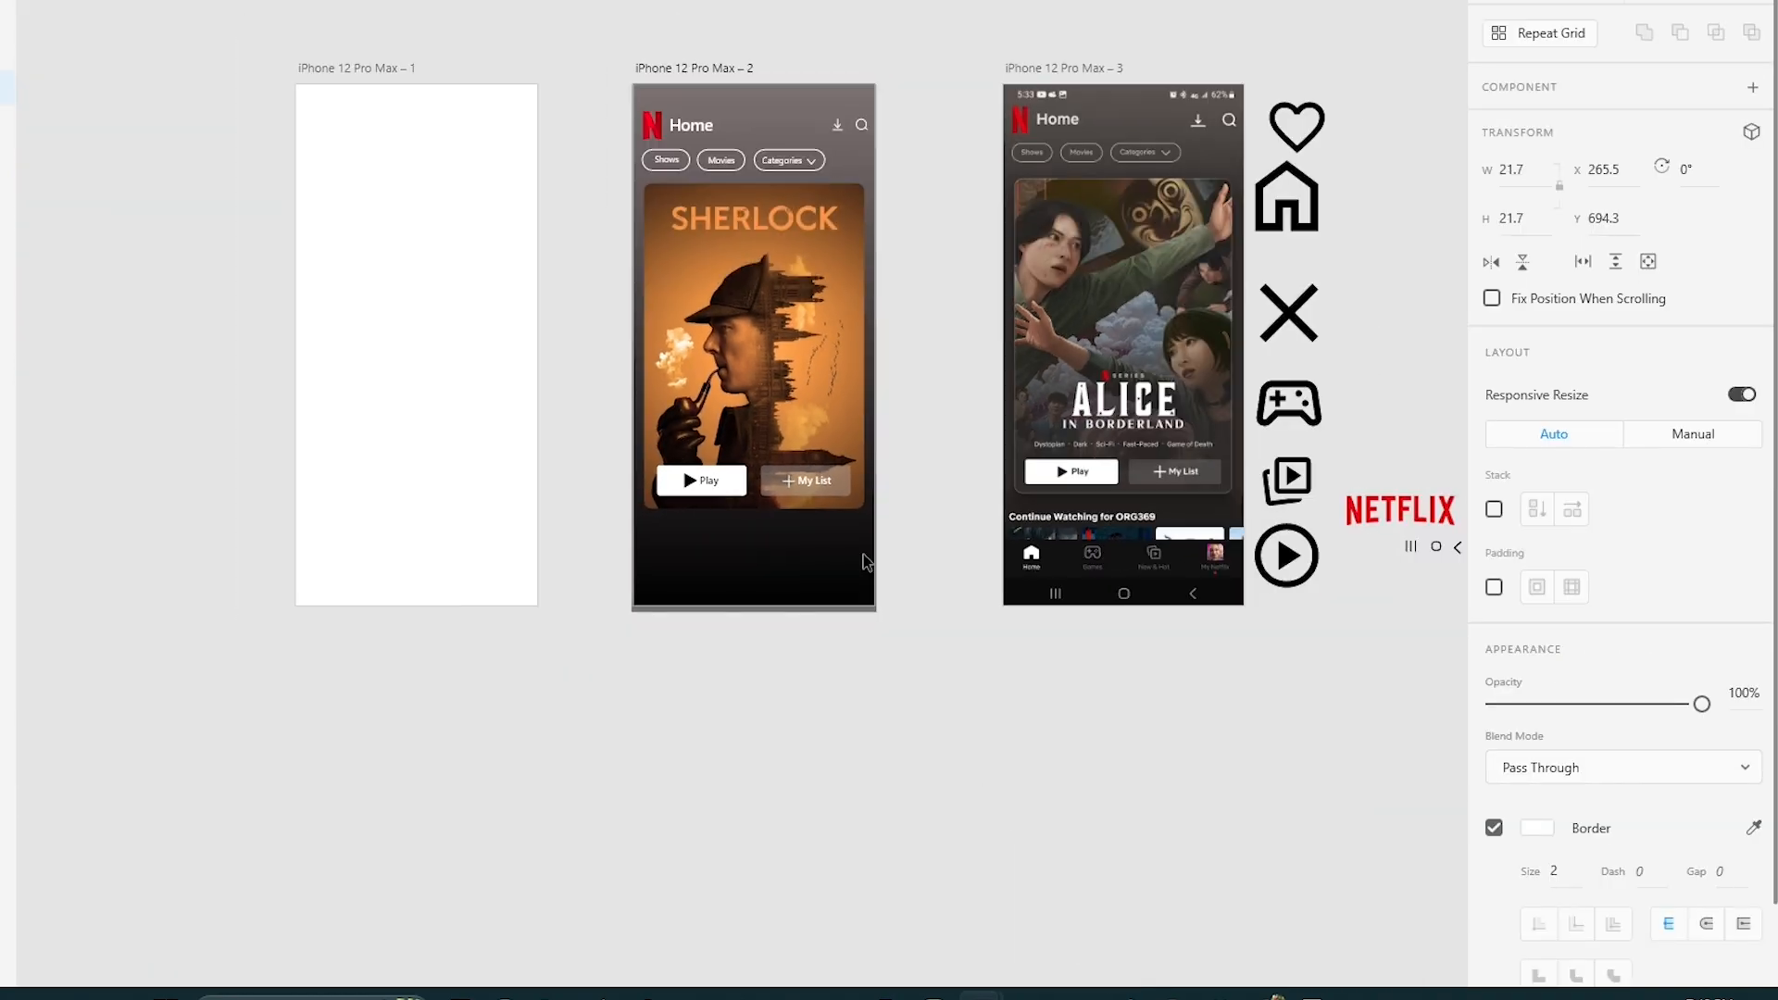
scroll(1016, 654, down, 3)
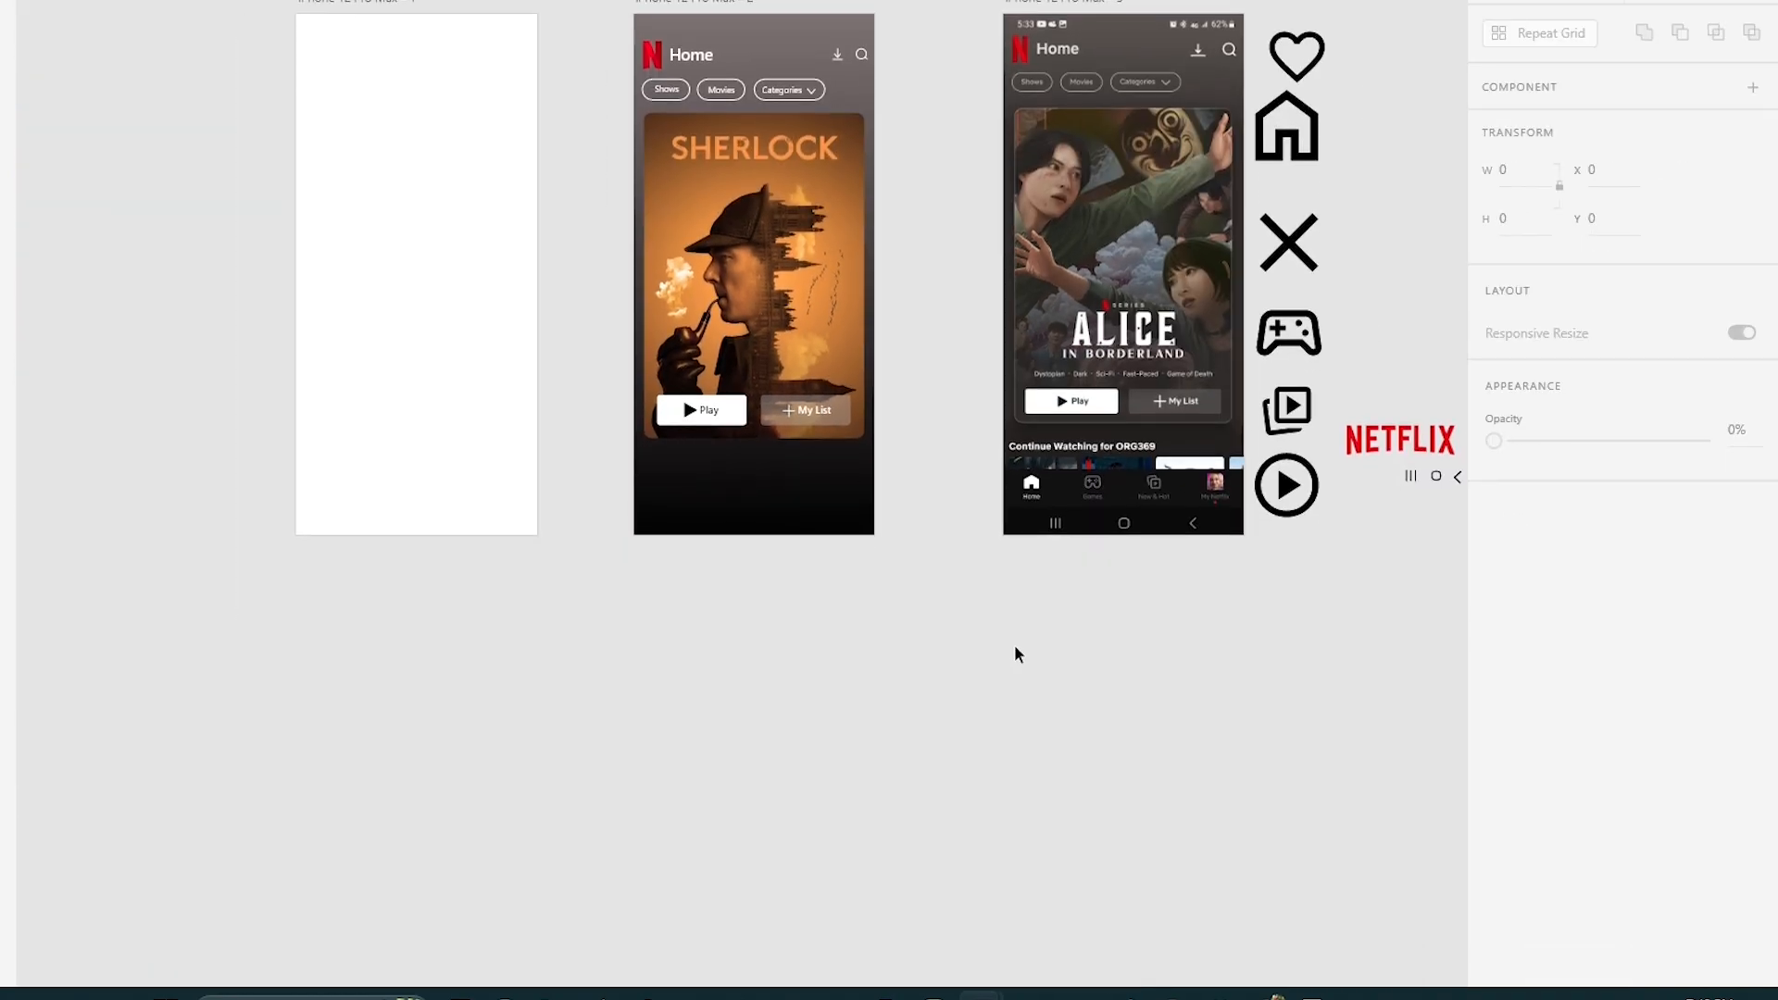
Try to give the Sherlock poster card group a white border of size 1.
click(836, 156)
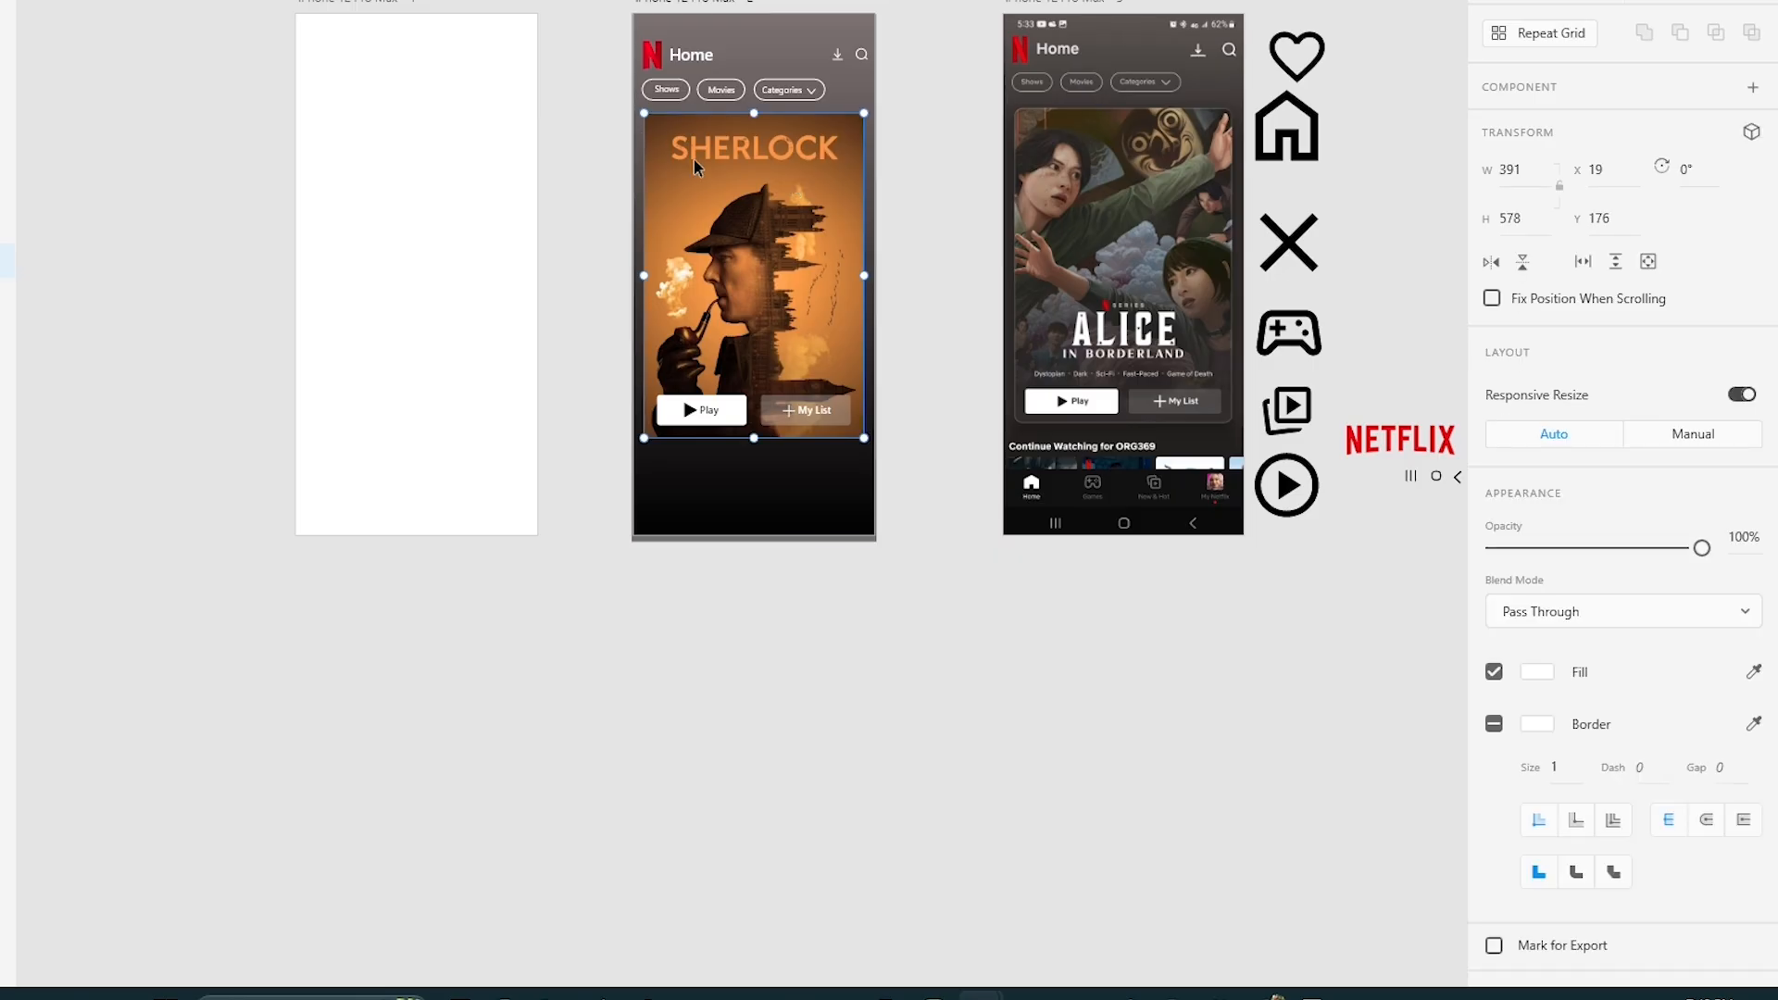
scroll(1017, 100, up, 5)
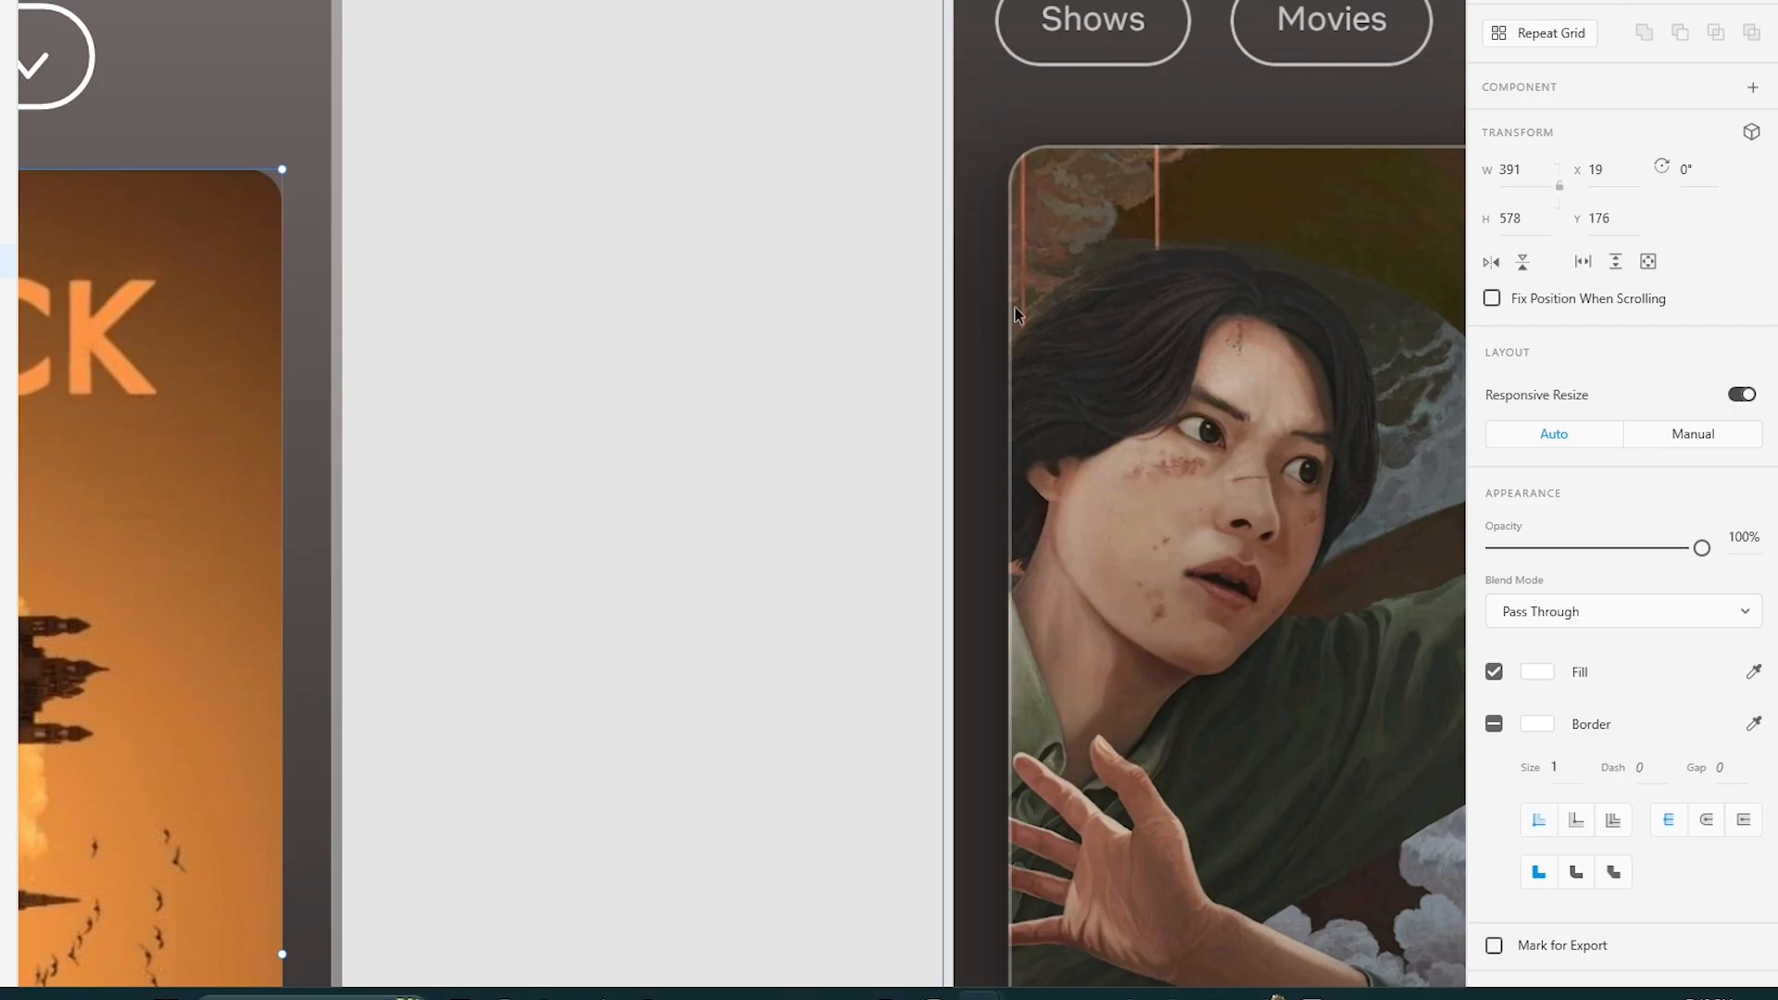
scroll(603, 275, left, 10)
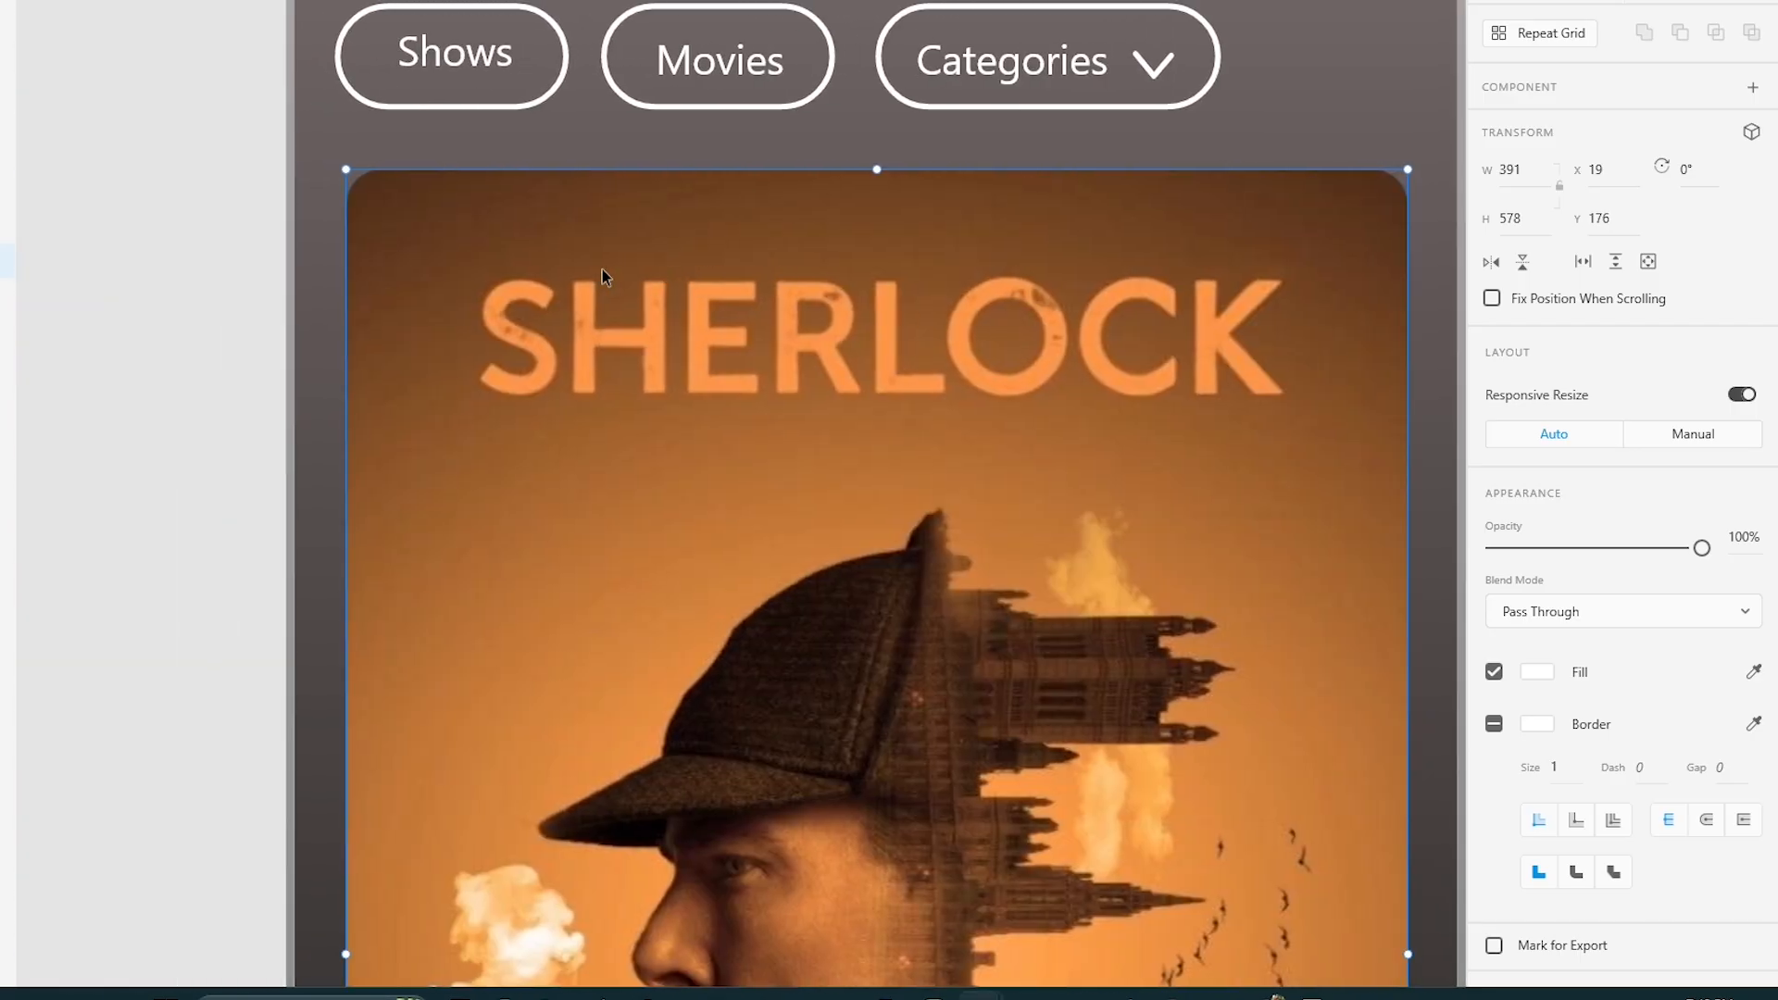
scroll(602, 276, left, 1)
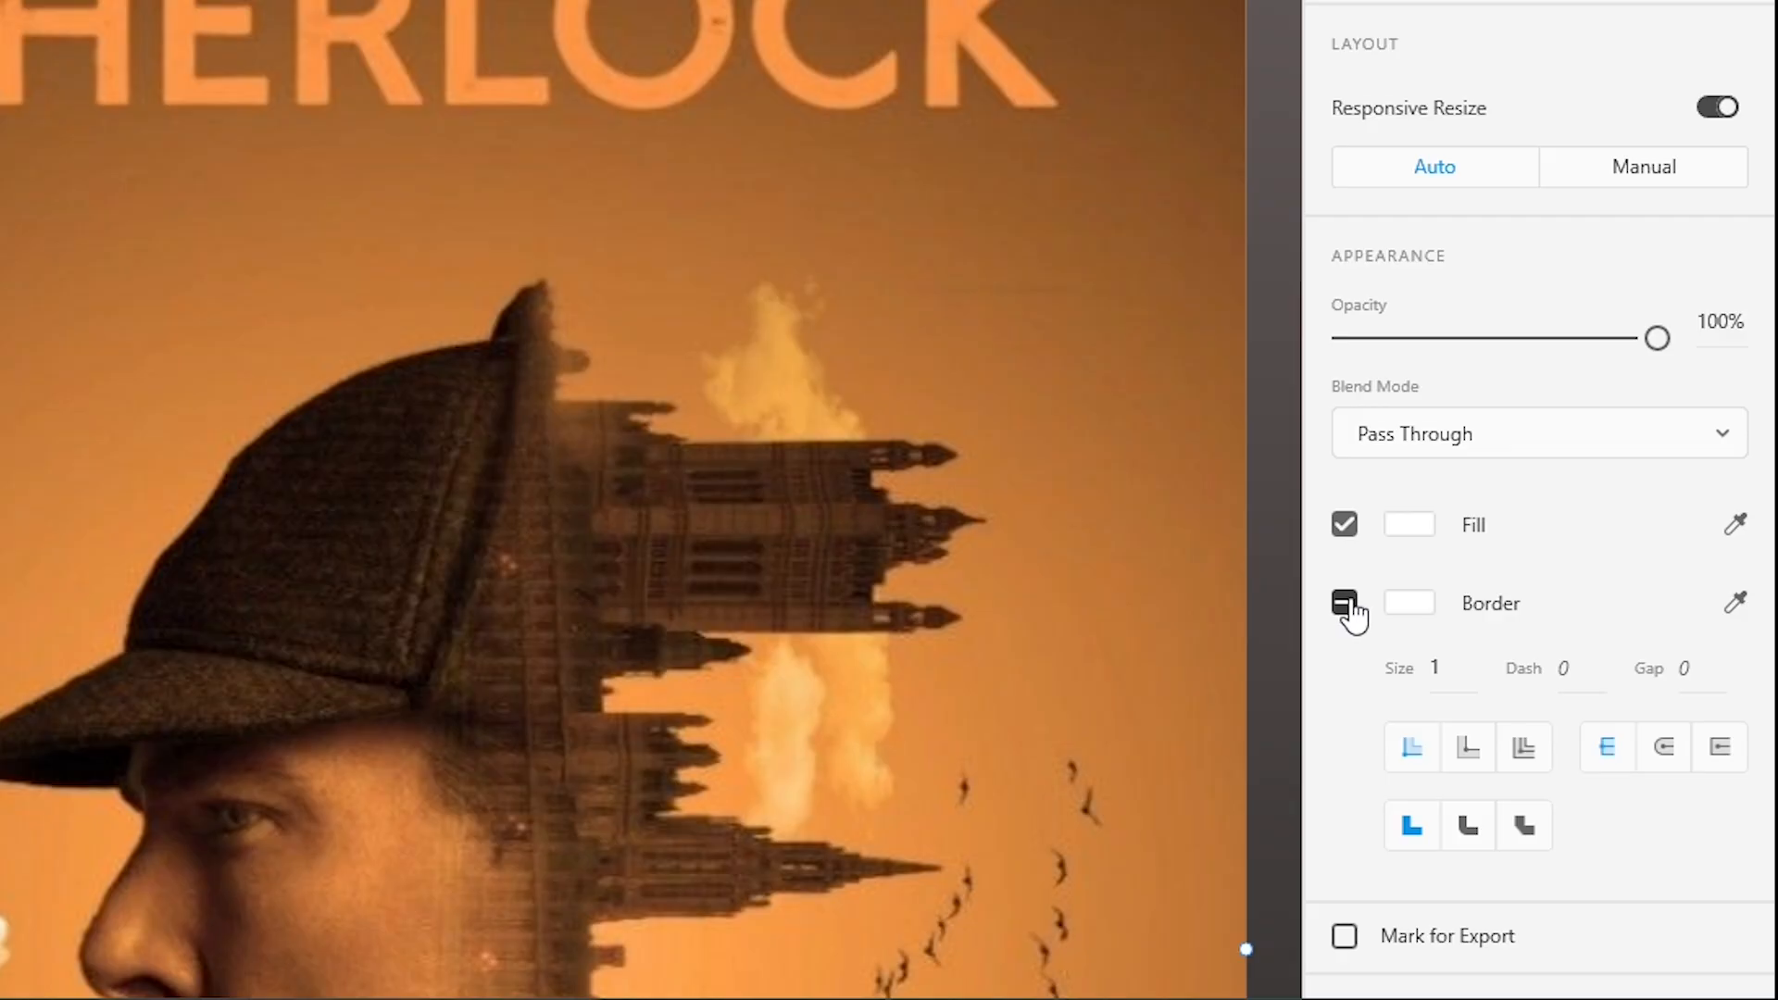
click(1344, 607)
click(1344, 607)
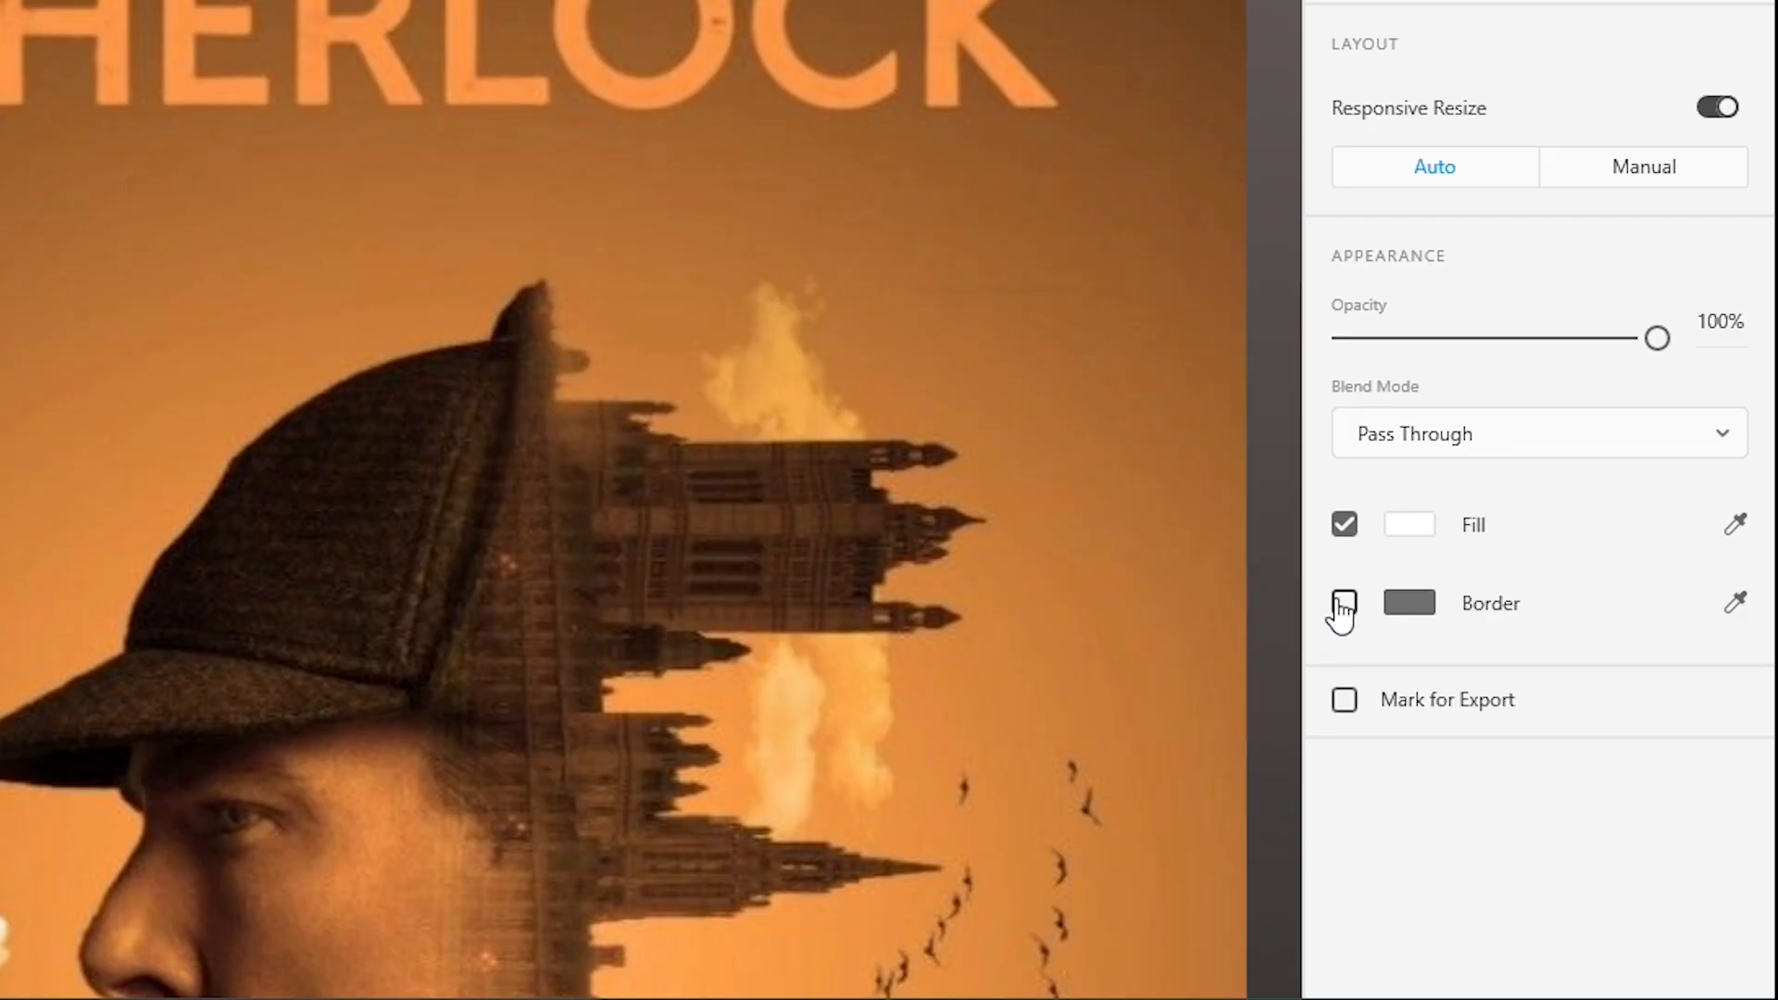
click(1348, 611)
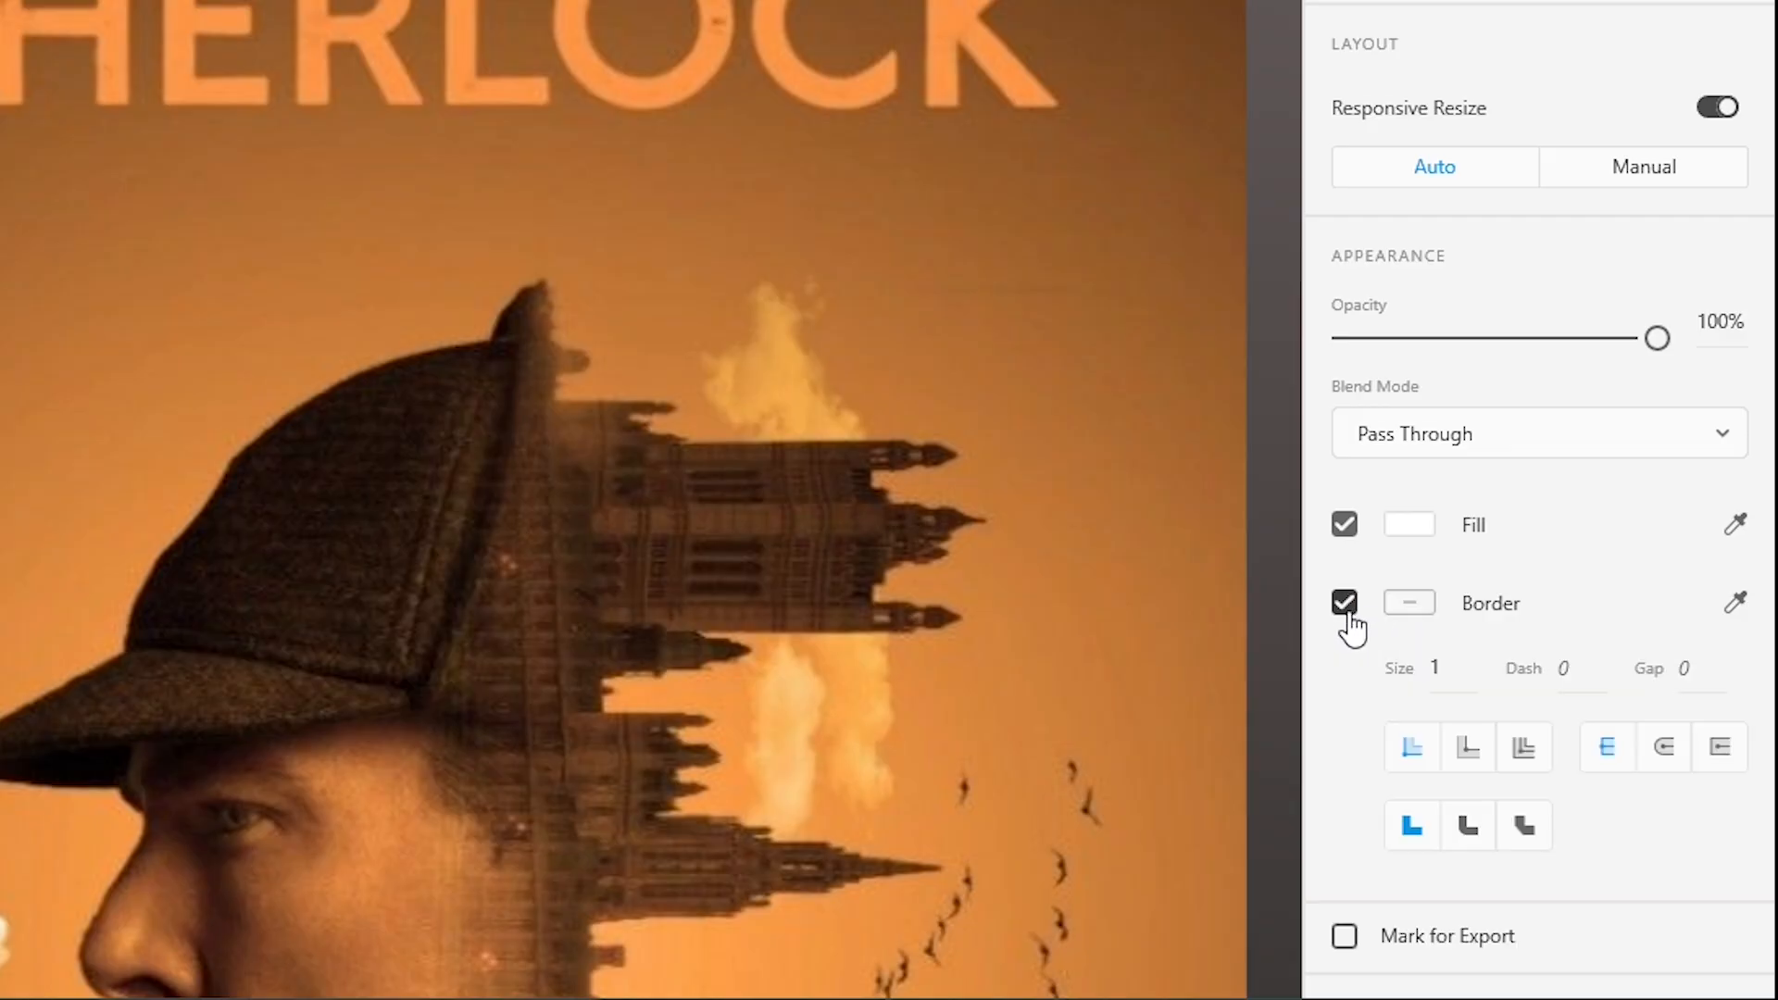
click(1424, 611)
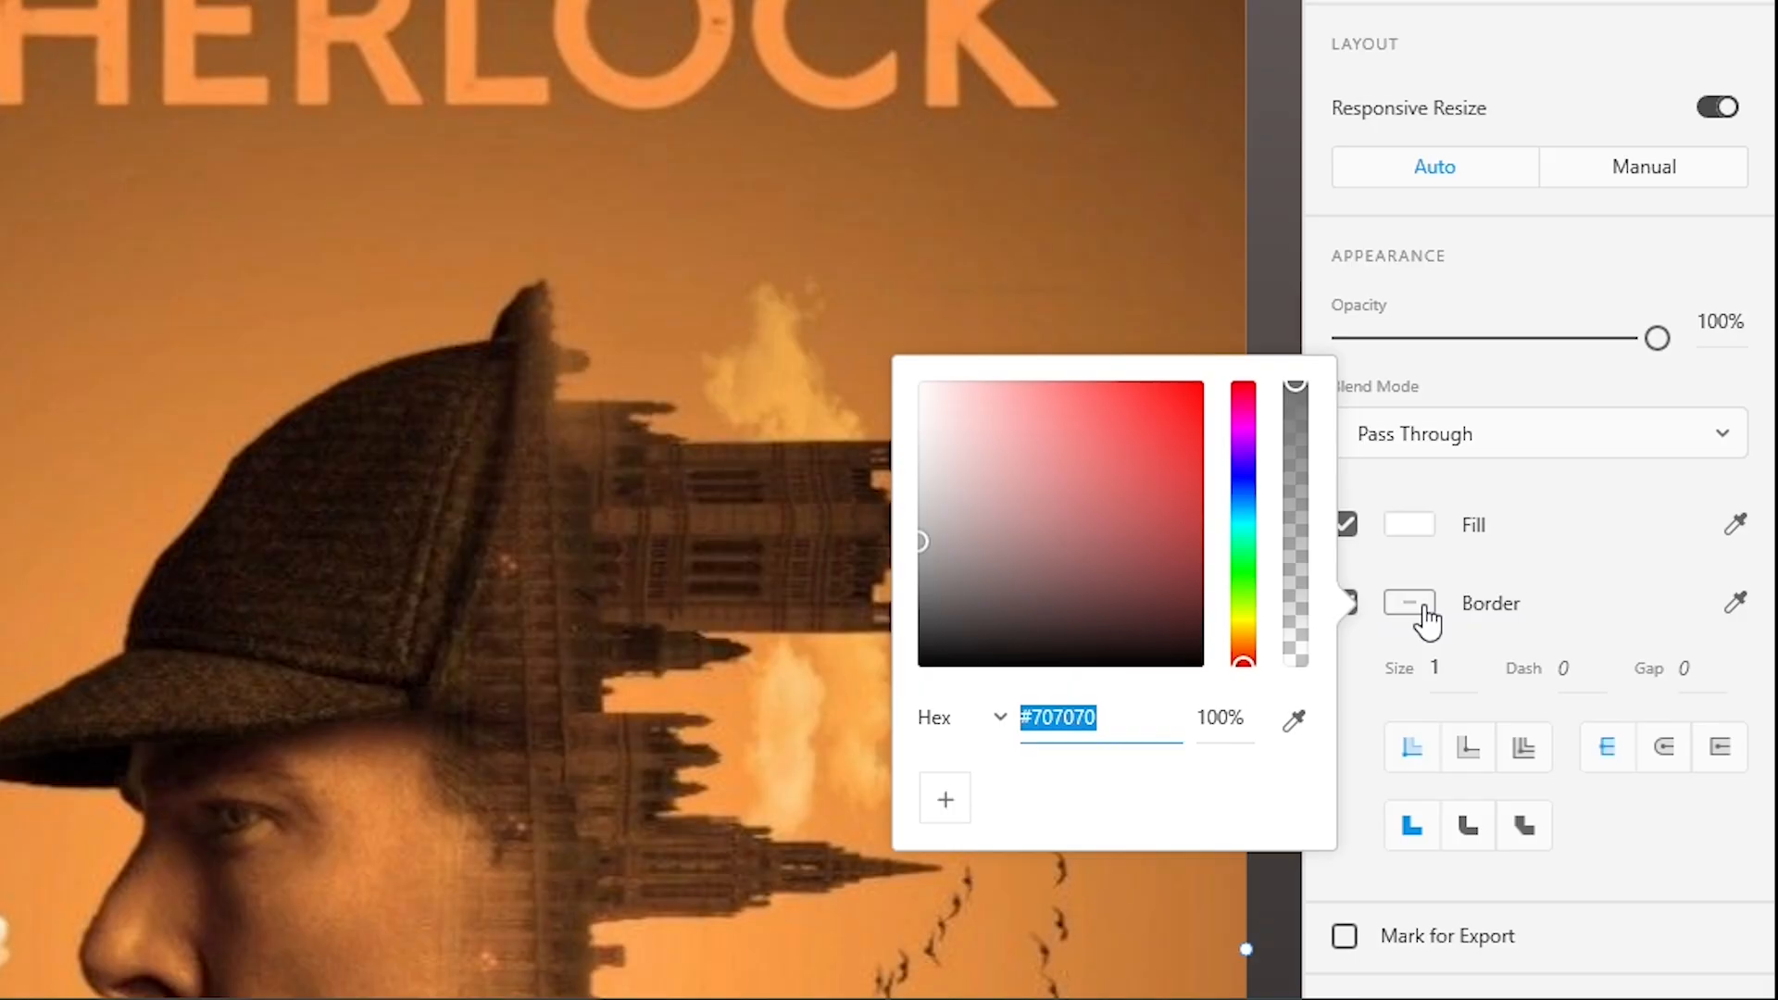
click(1071, 576)
drag(1071, 576, 901, 365)
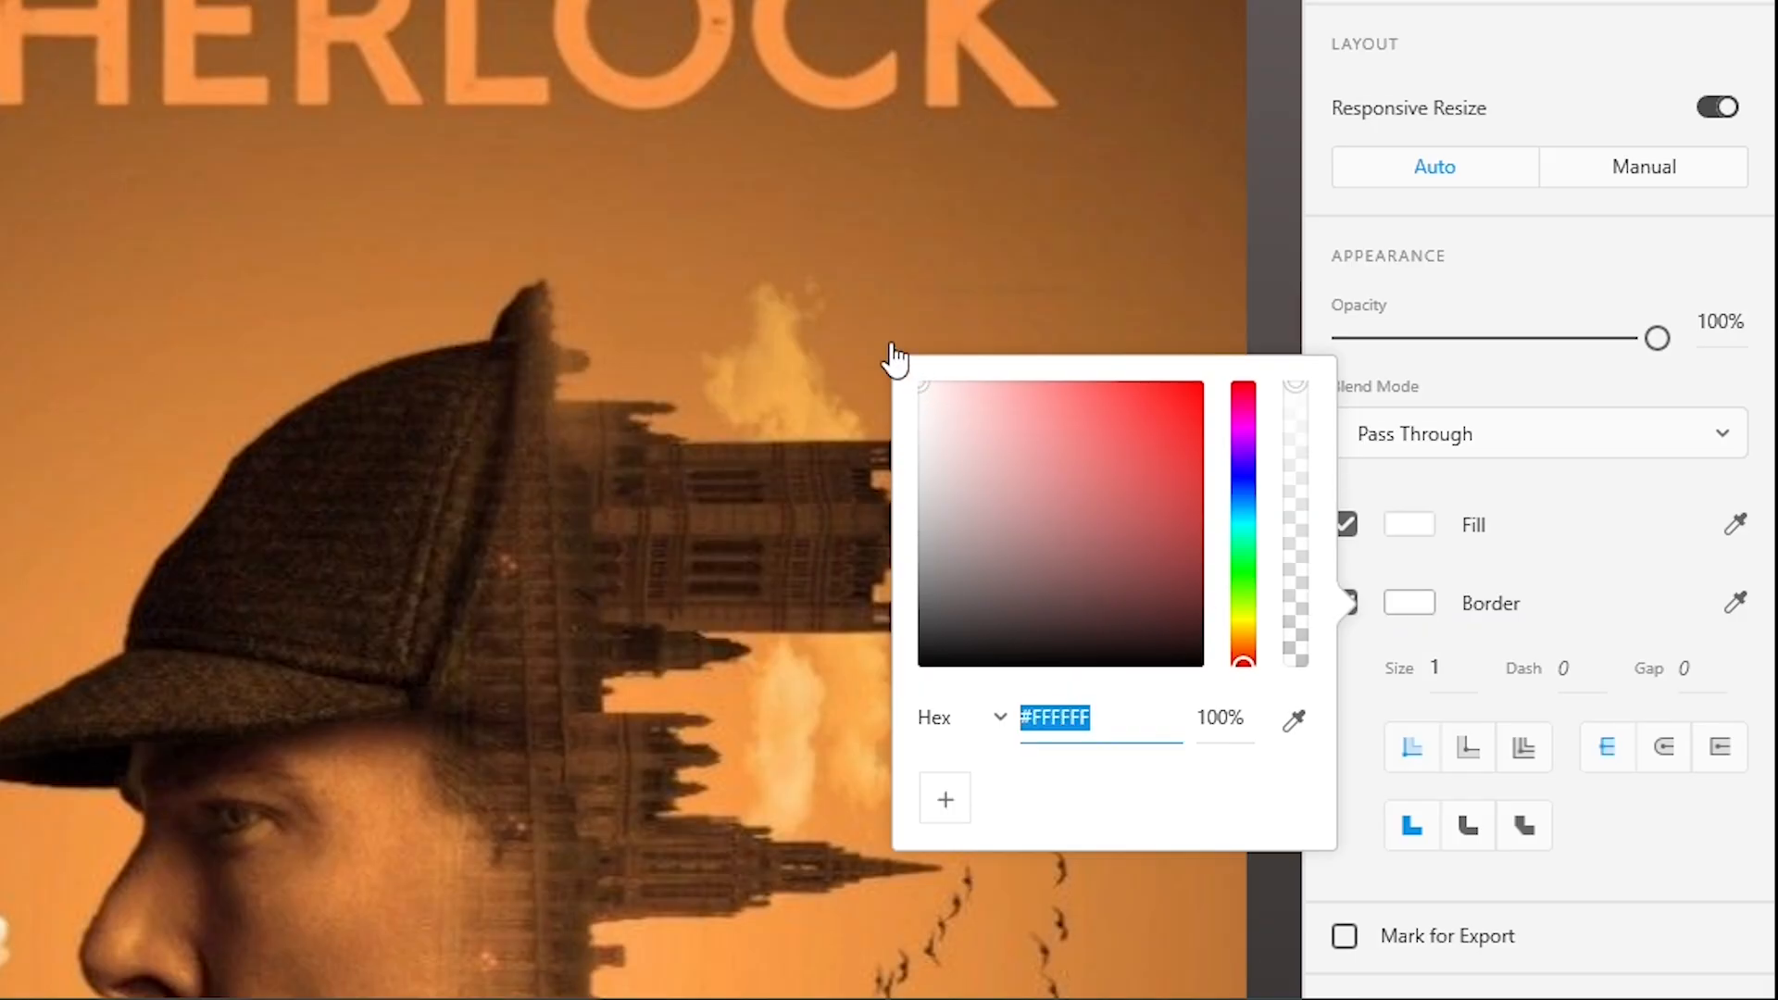
click(1556, 511)
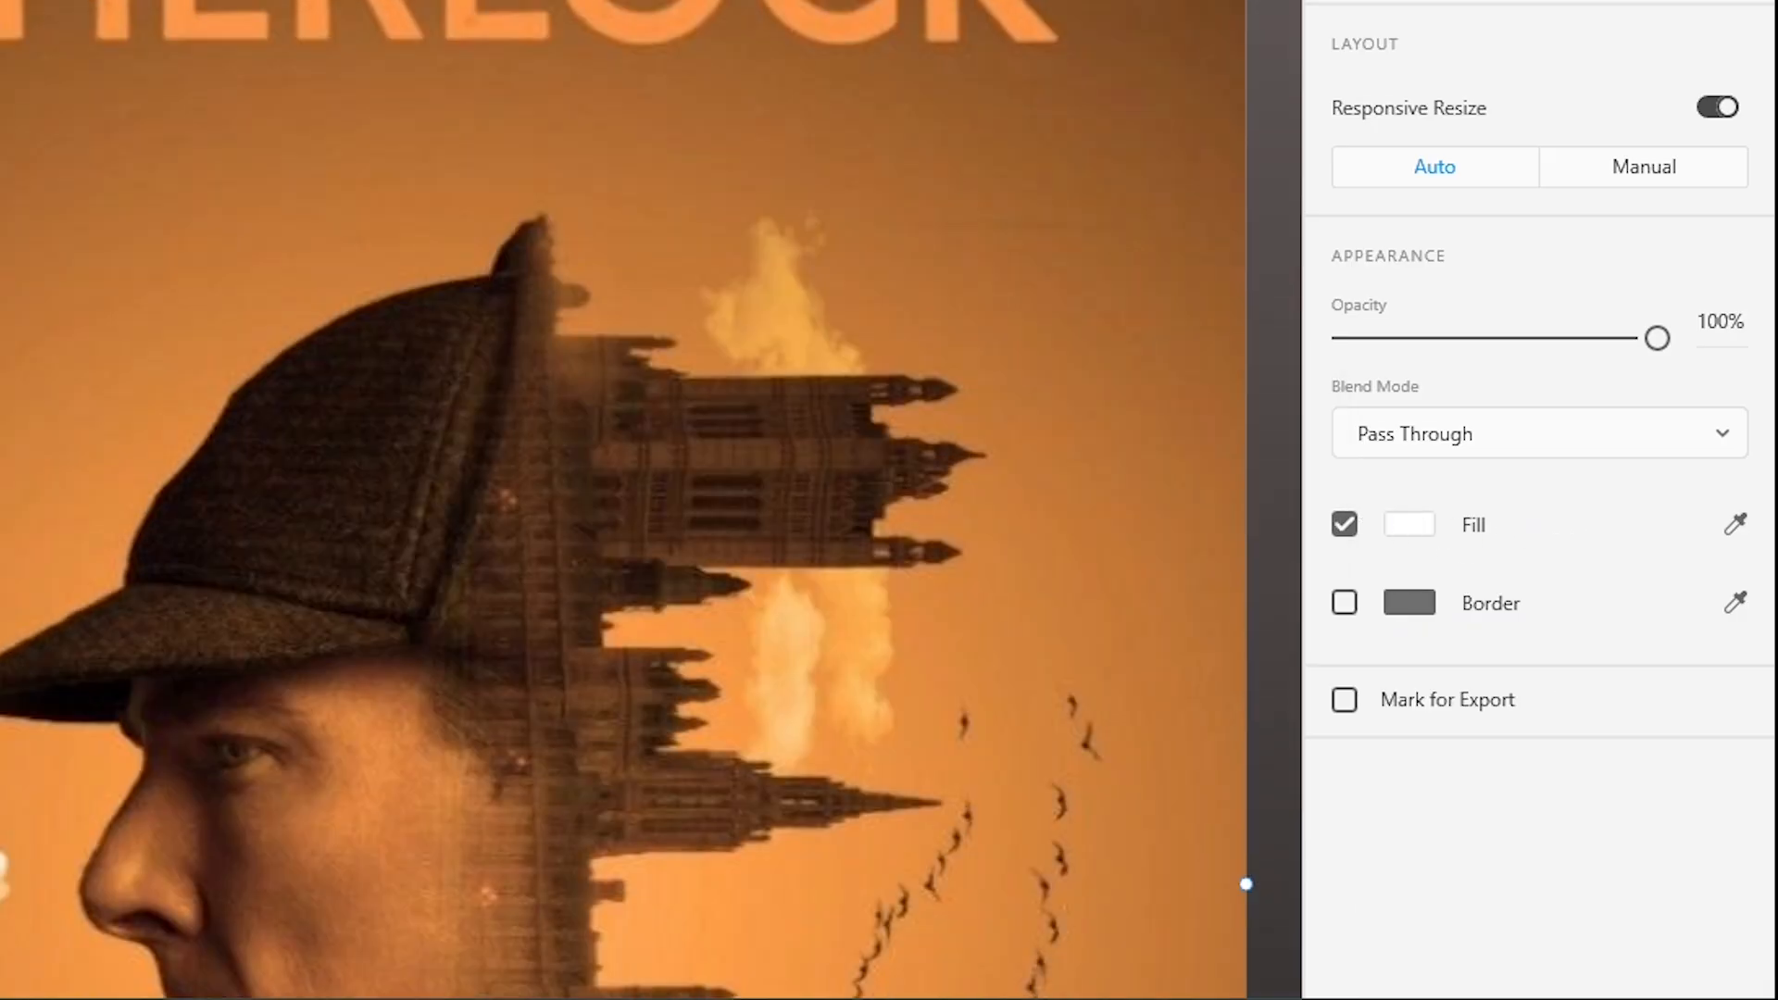
Draw a full-width white rectangle low on the blank artboard and move it to the bottom edge of the Sherlock artboard.
scroll(652, 500, down, 6)
scroll(651, 500, right, 3)
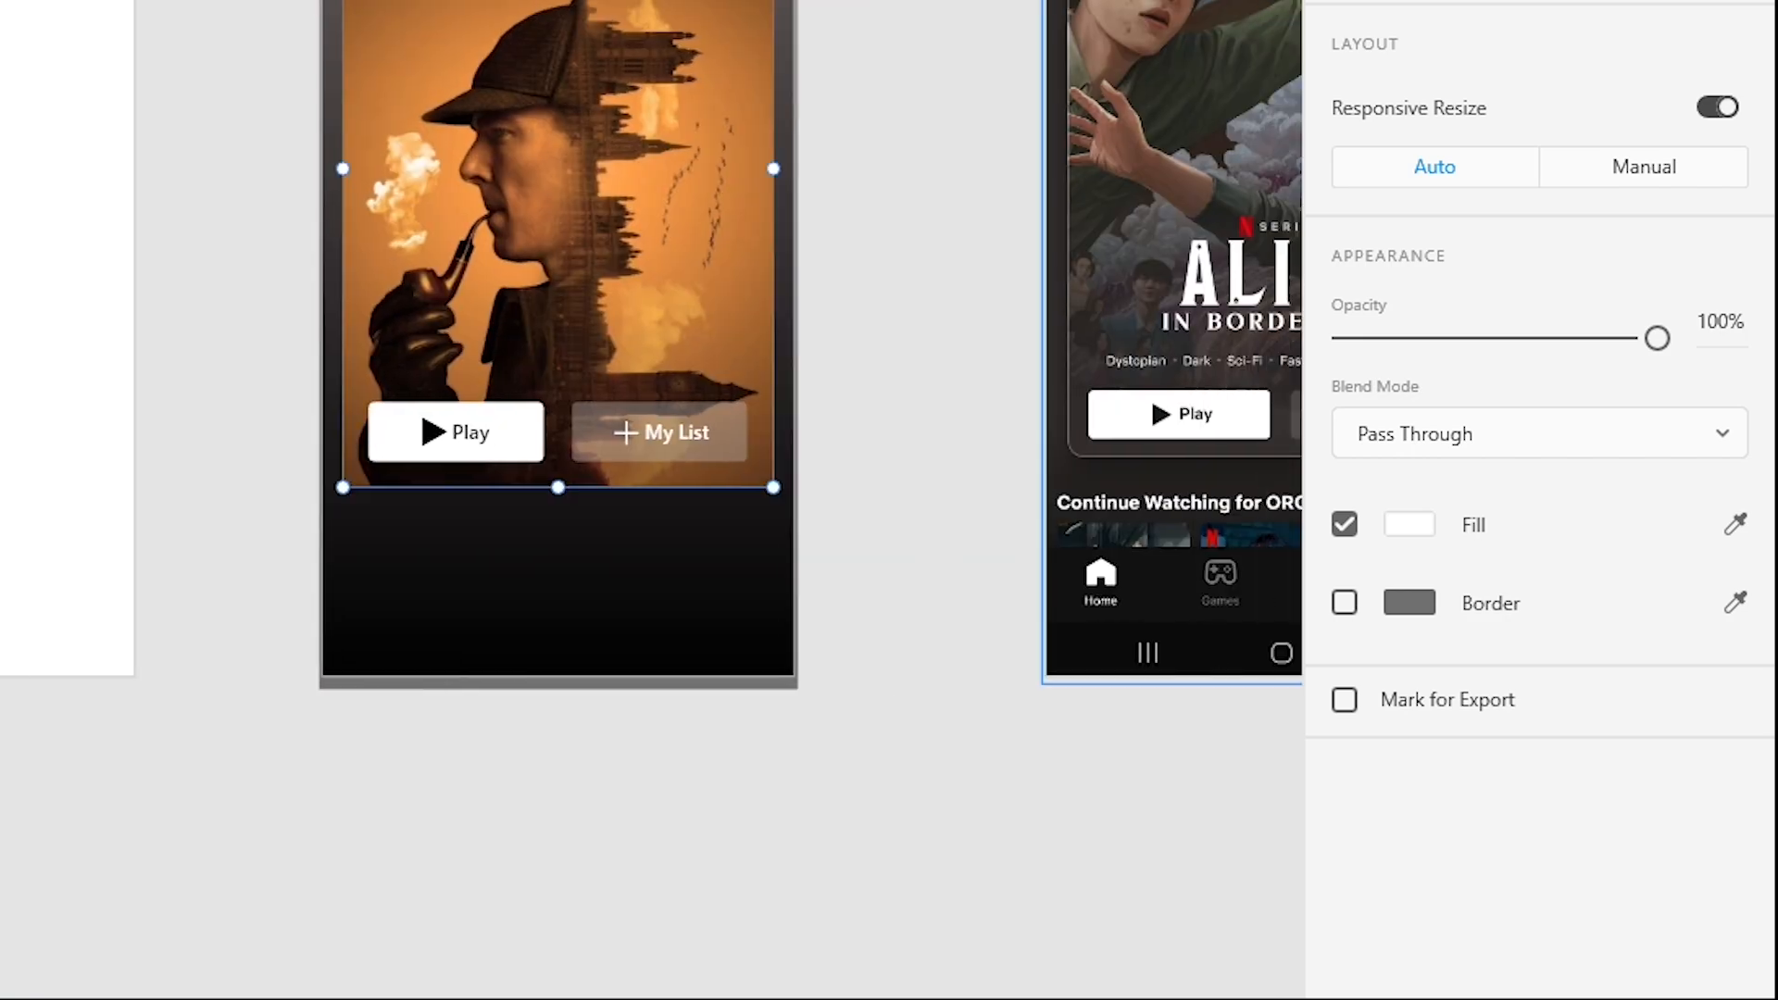
scroll(651, 346, right, 3)
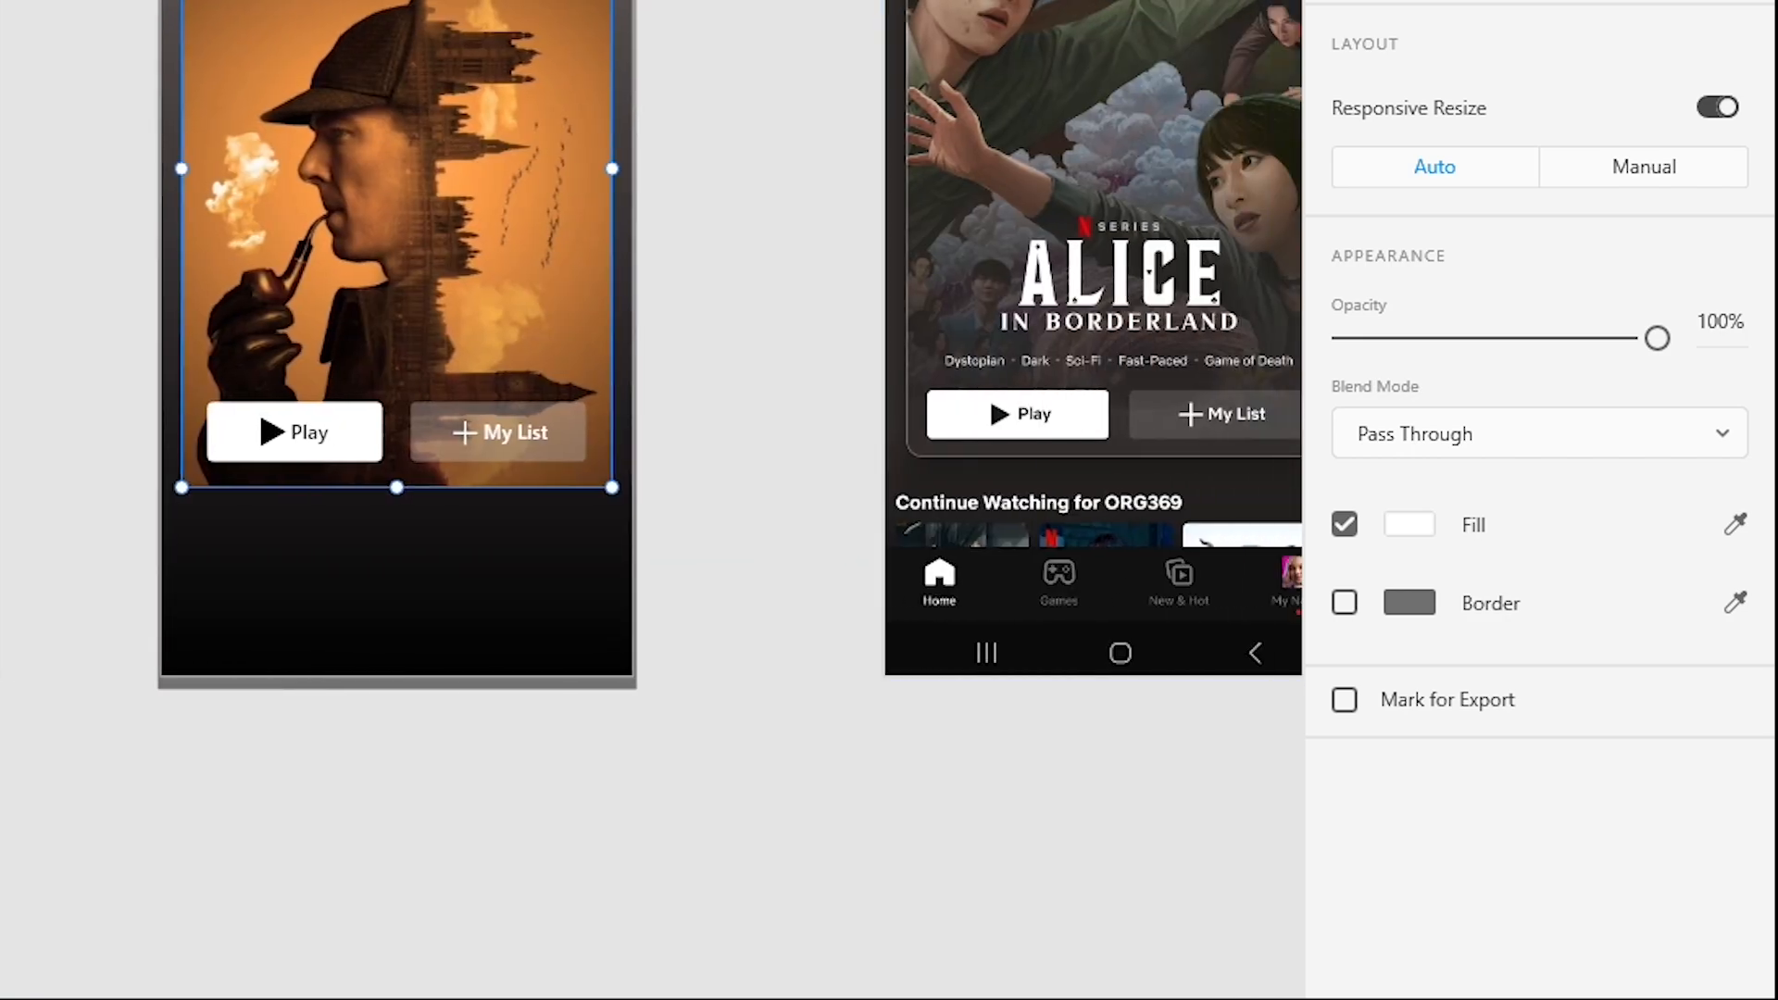
click(742, 608)
scroll(742, 607, down, 2)
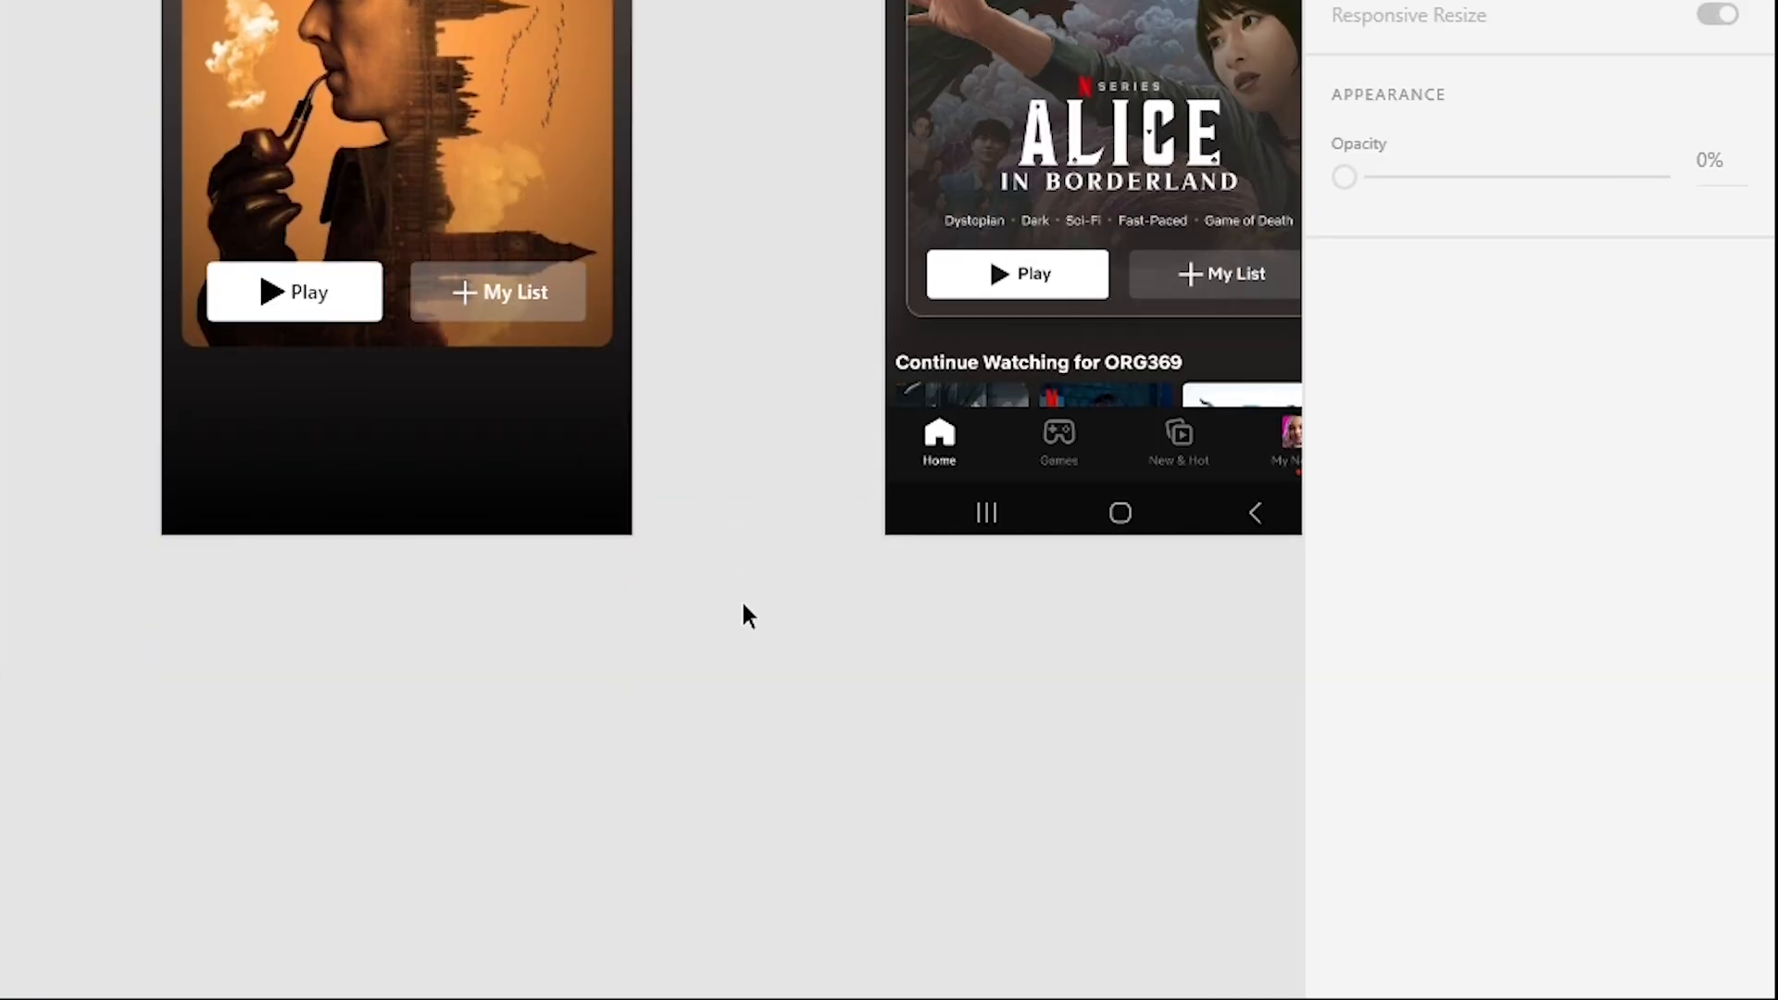
scroll(742, 607, right, 3)
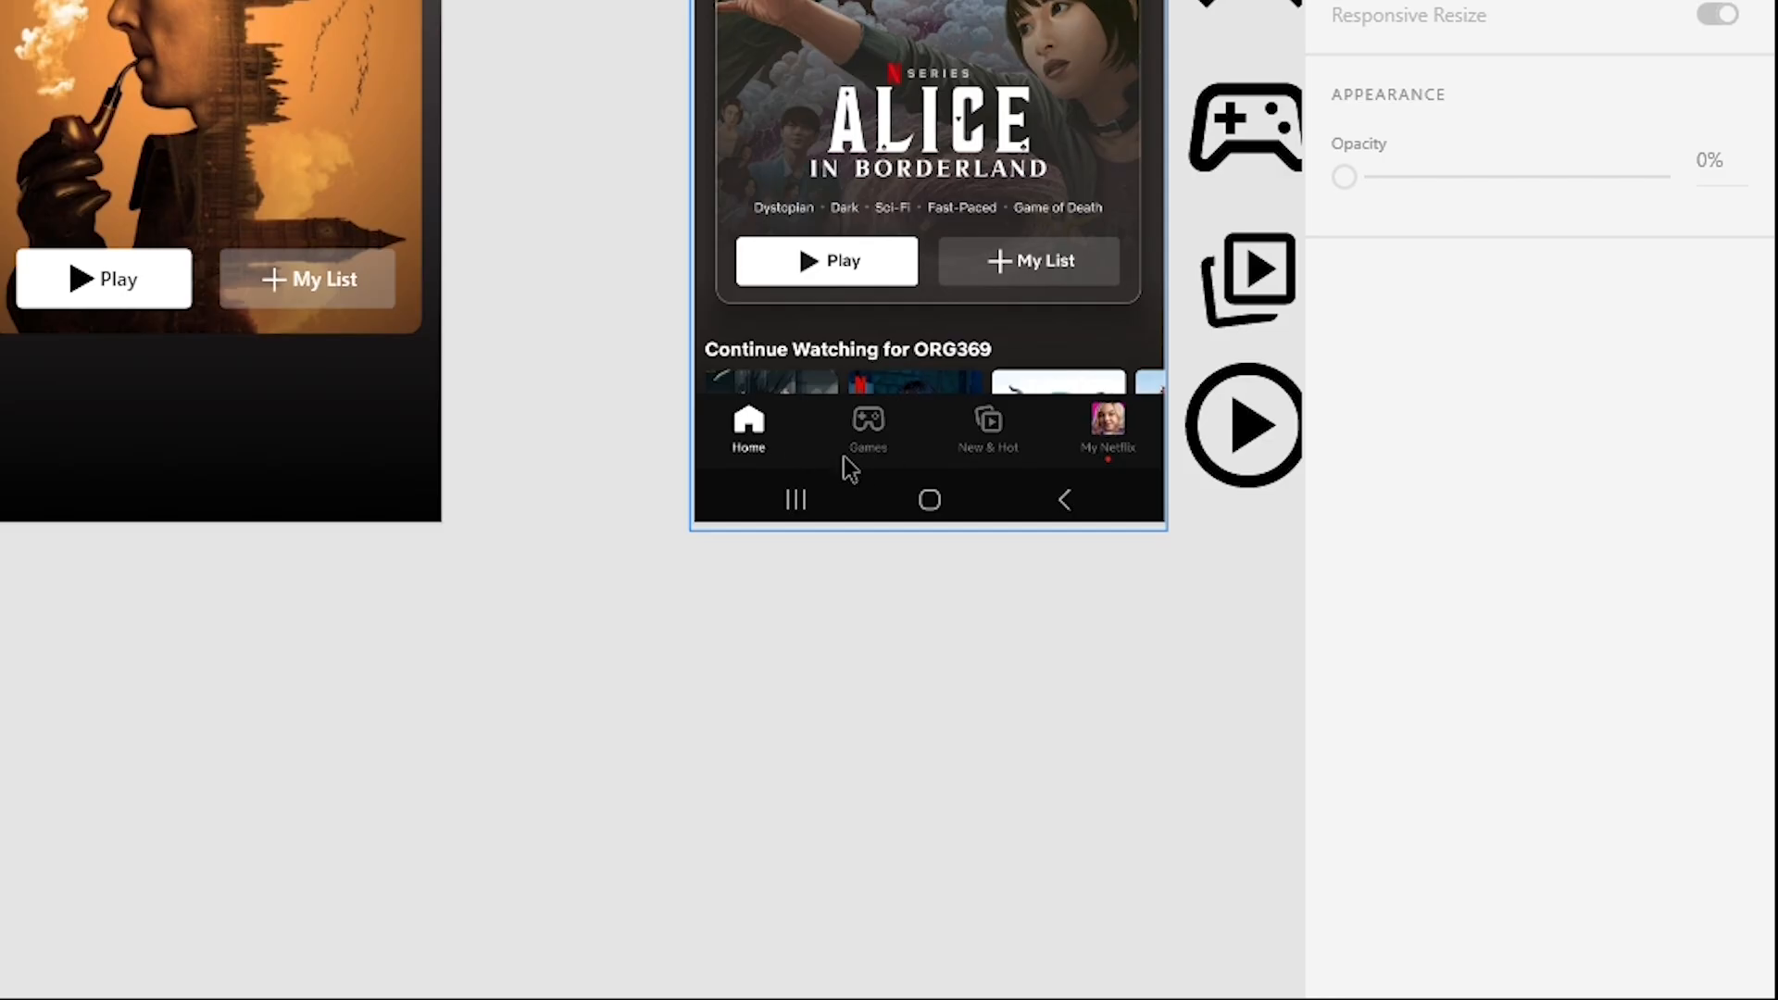
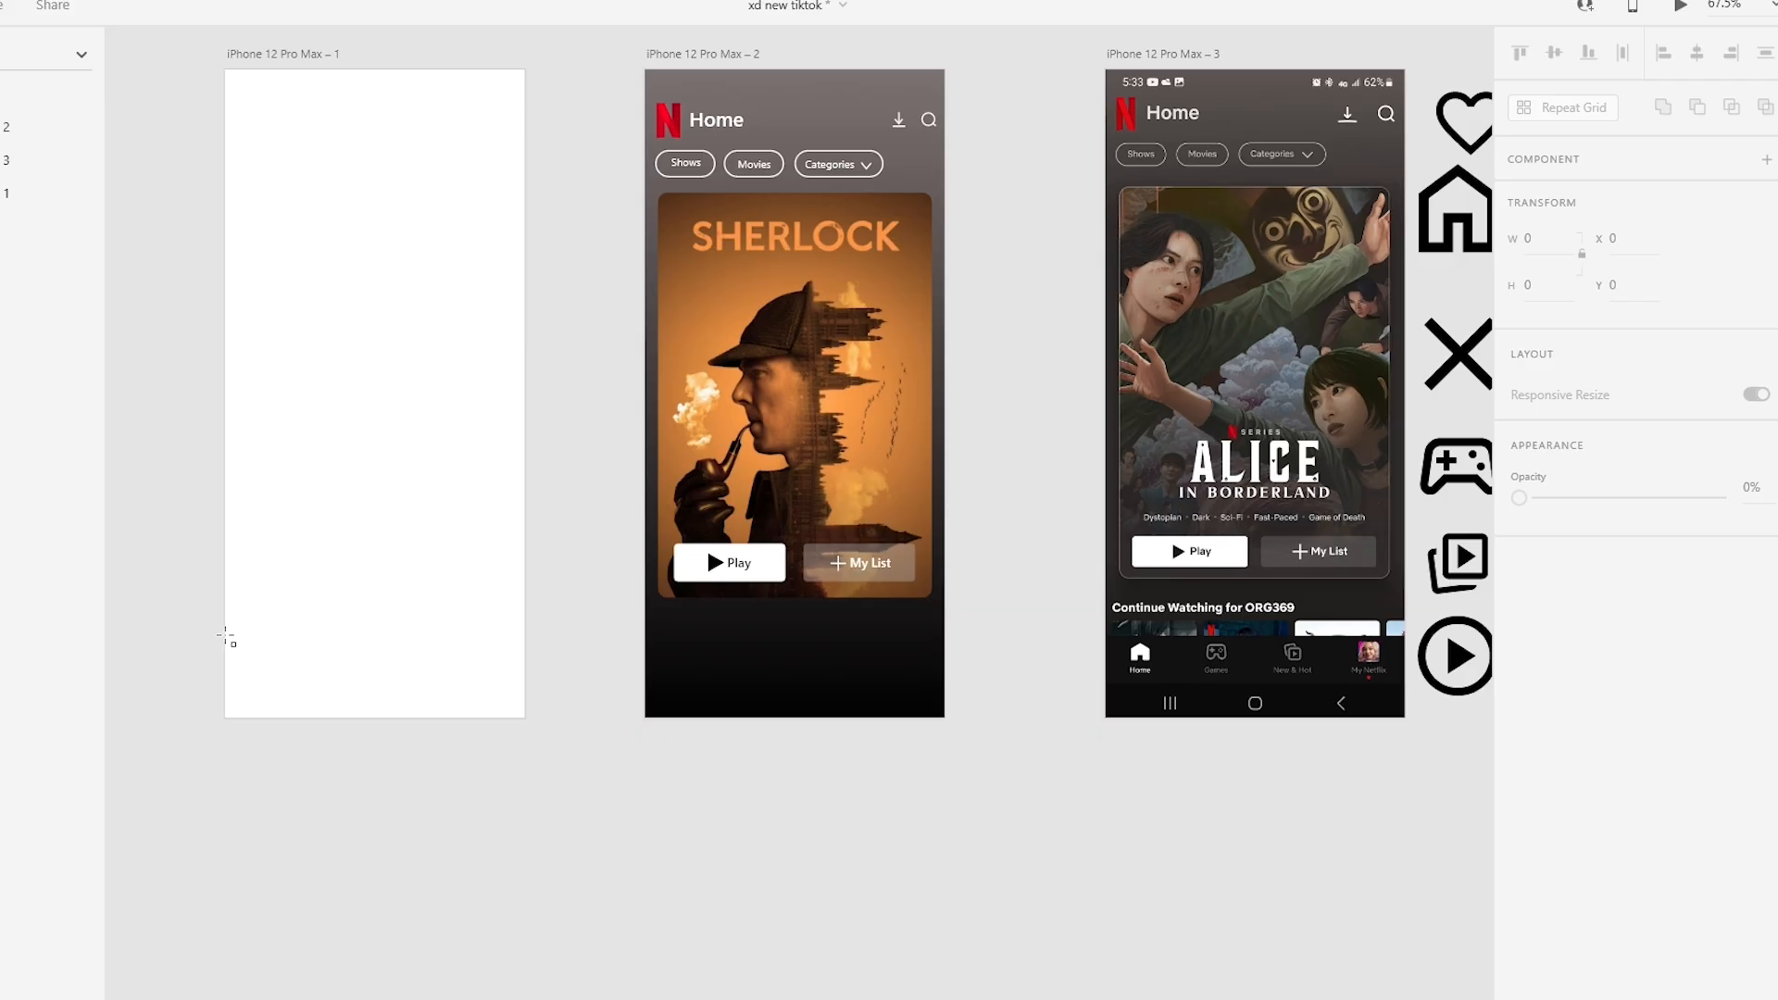
drag(211, 625, 524, 640)
drag(532, 672, 526, 678)
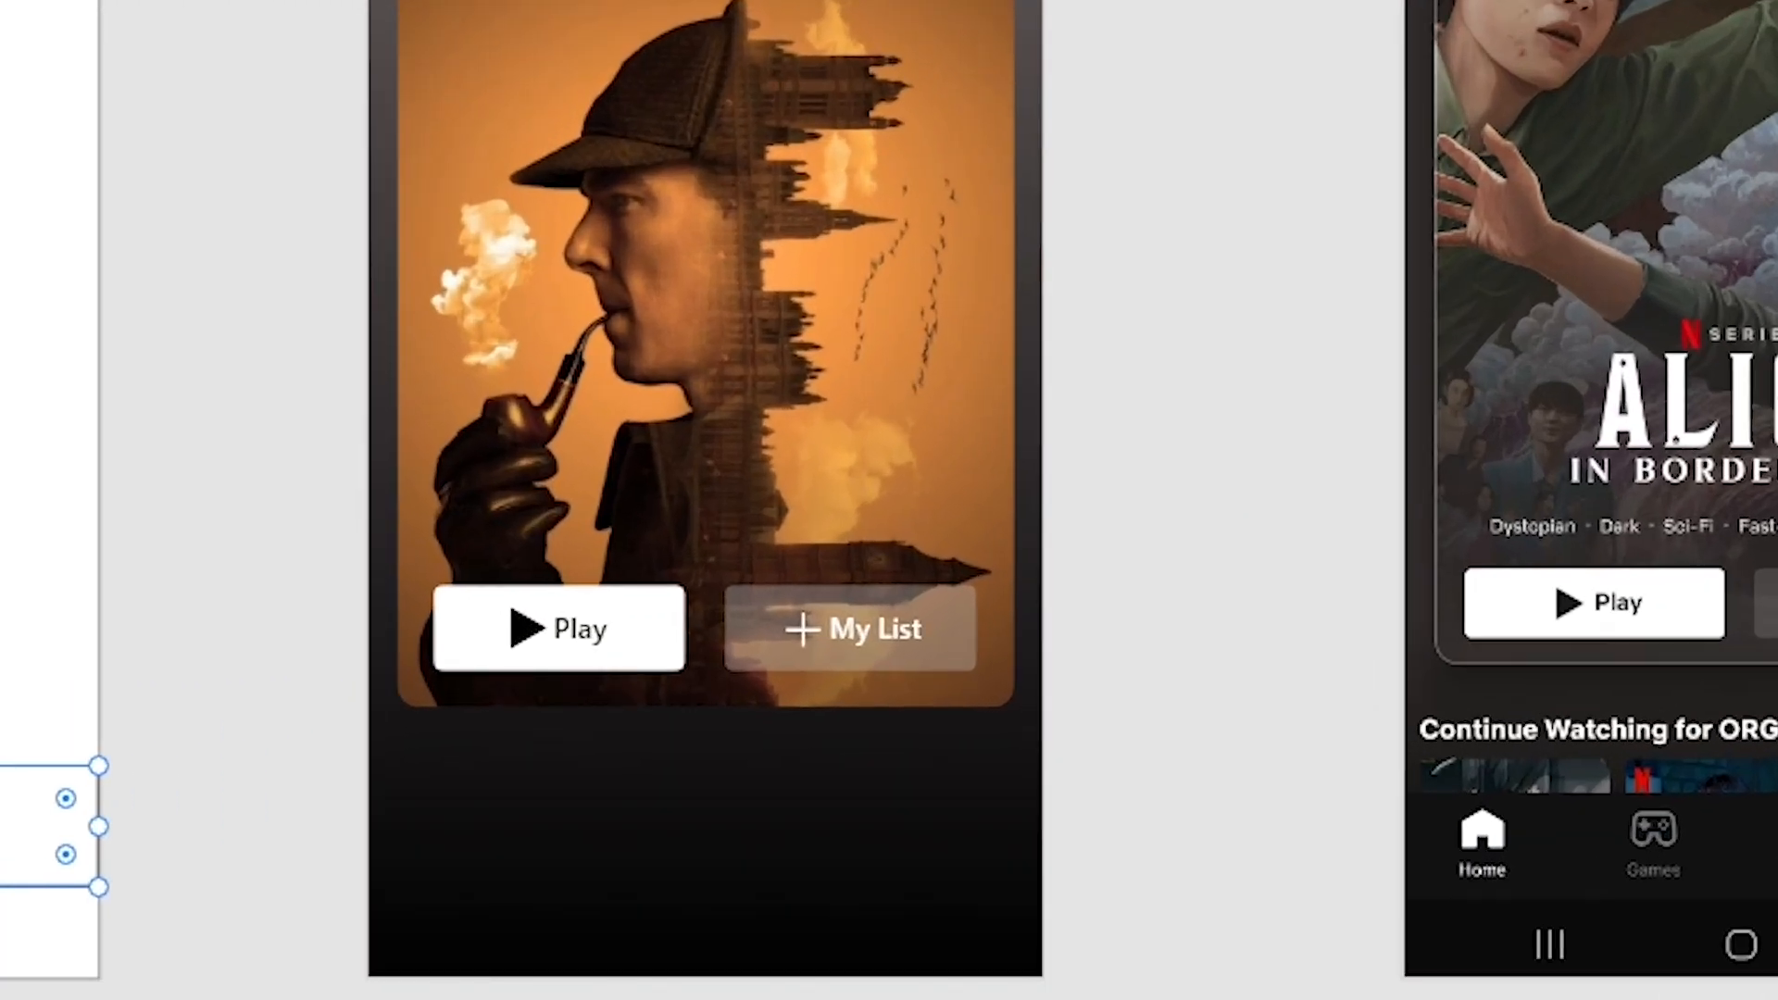
drag(19, 827, 726, 908)
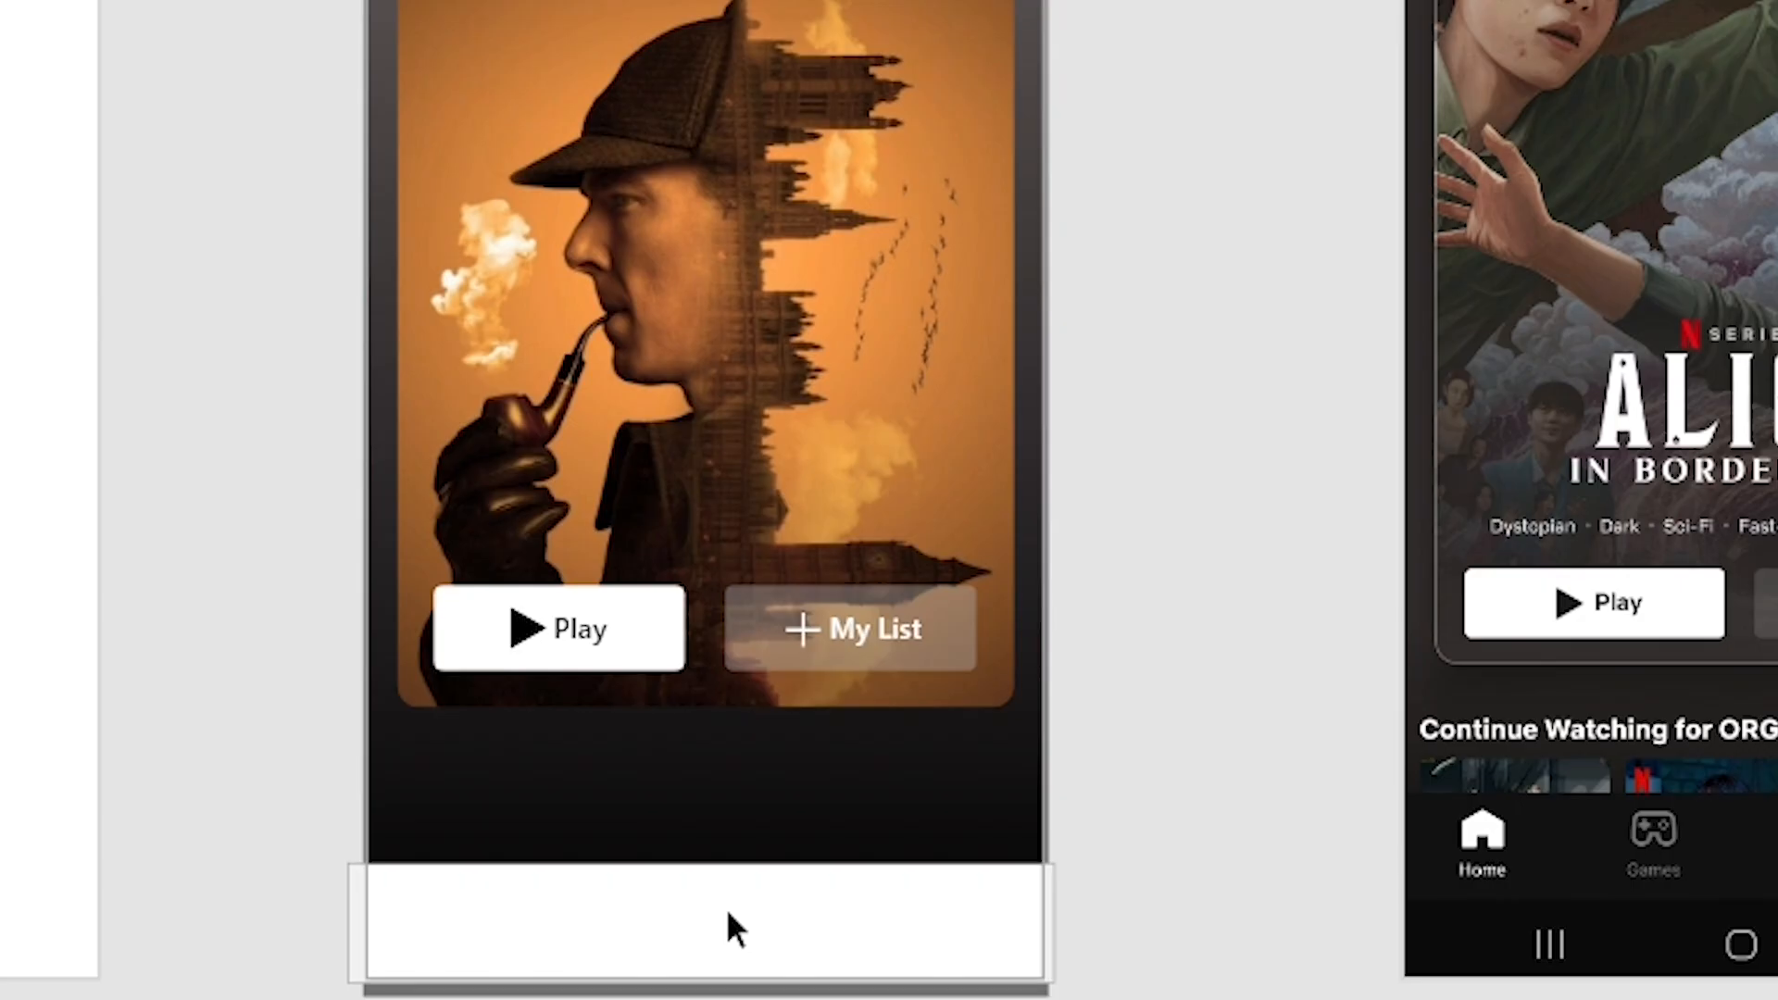
Remove the border from the rectangle at the bottom of the Sherlock artboard and fill it with black #000000.
click(726, 909)
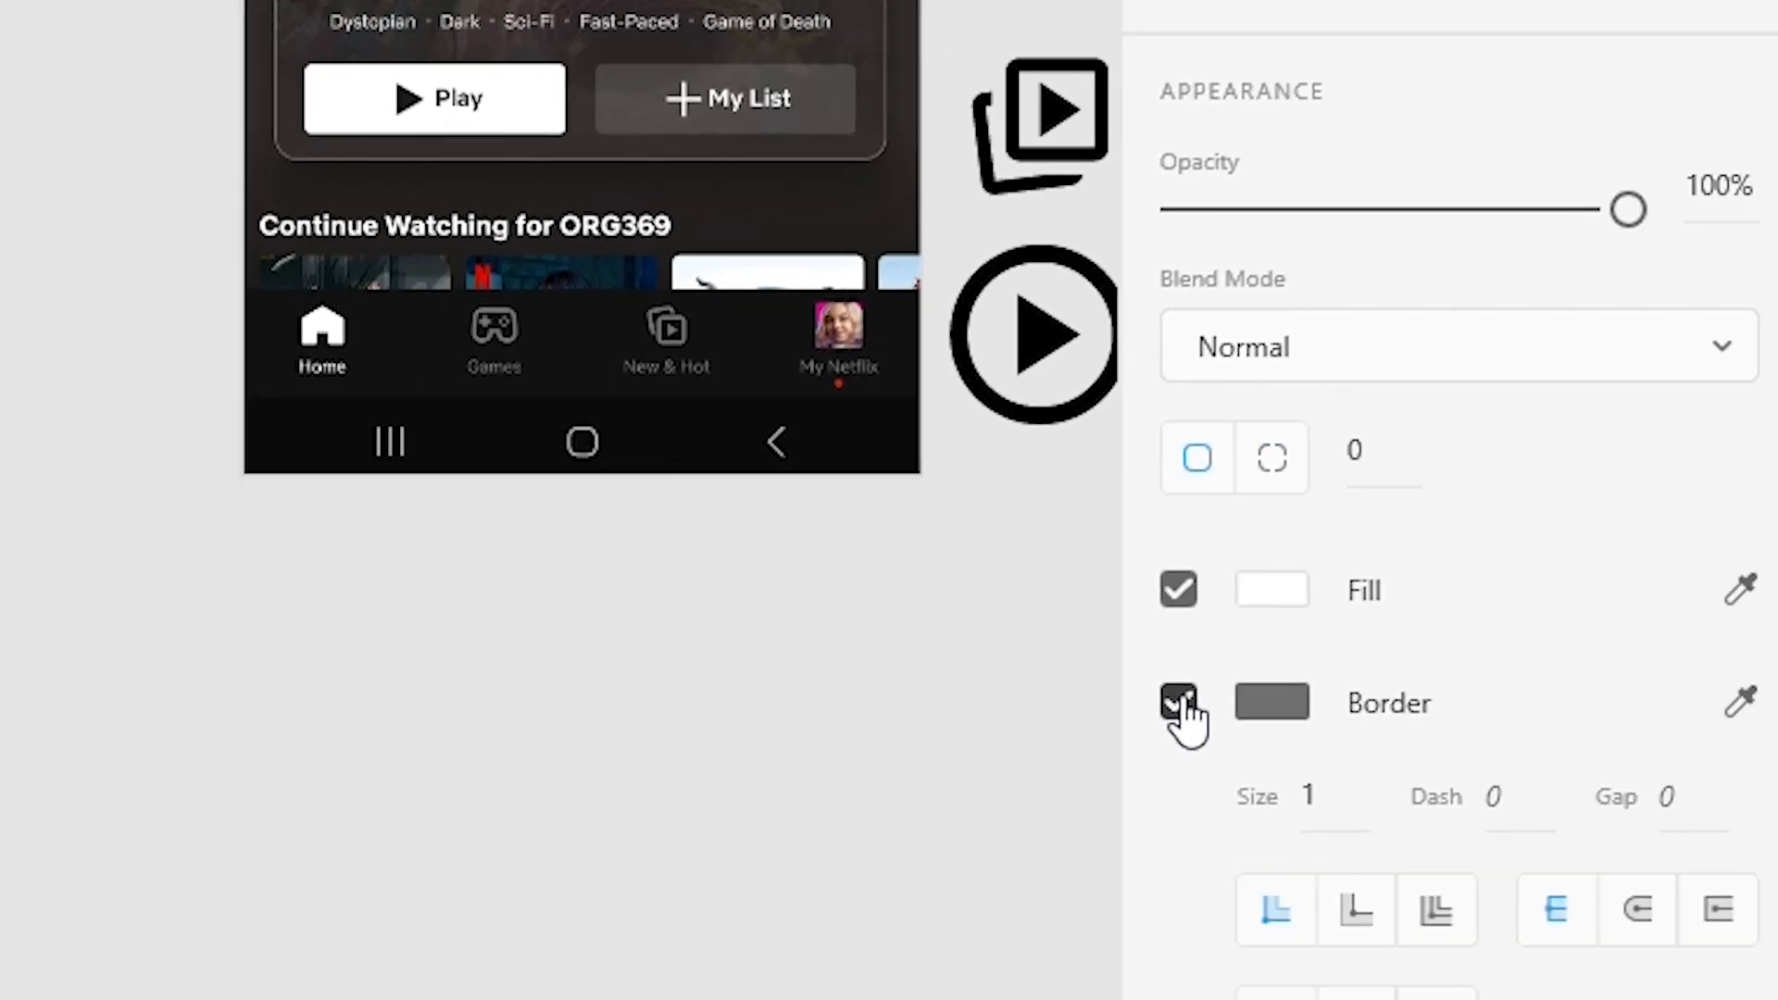
click(1180, 704)
click(1286, 604)
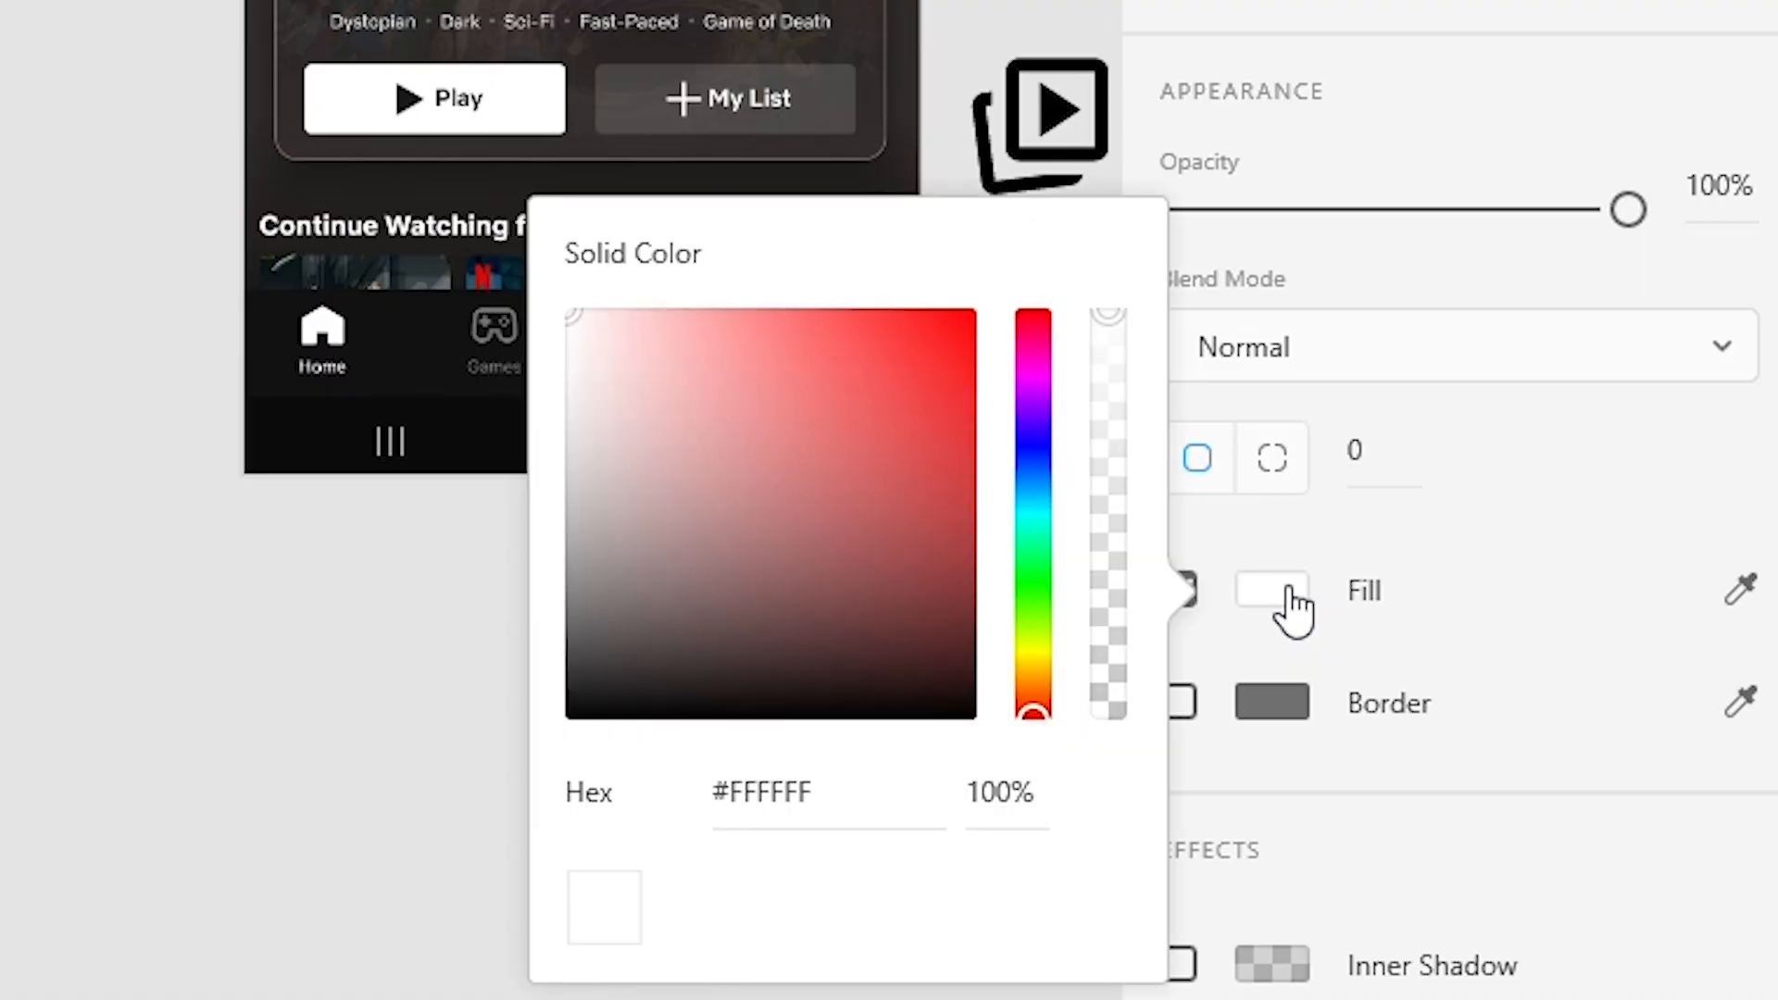
click(726, 535)
drag(726, 536, 501, 889)
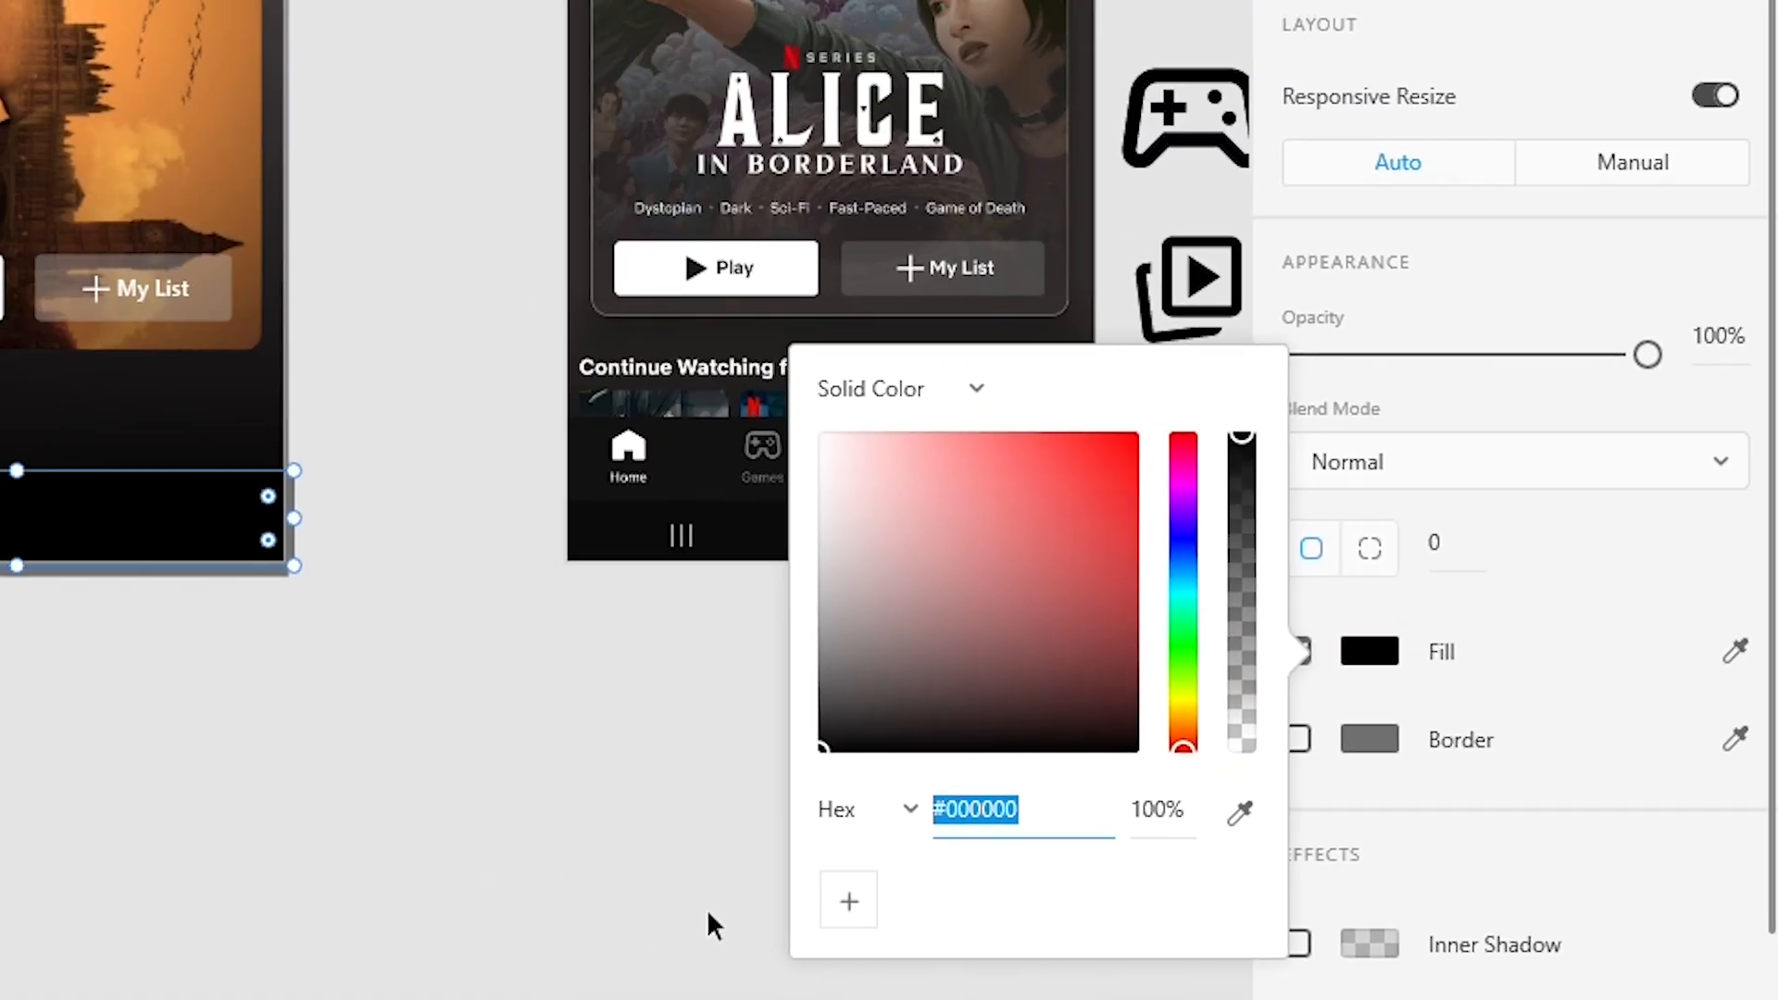
click(519, 863)
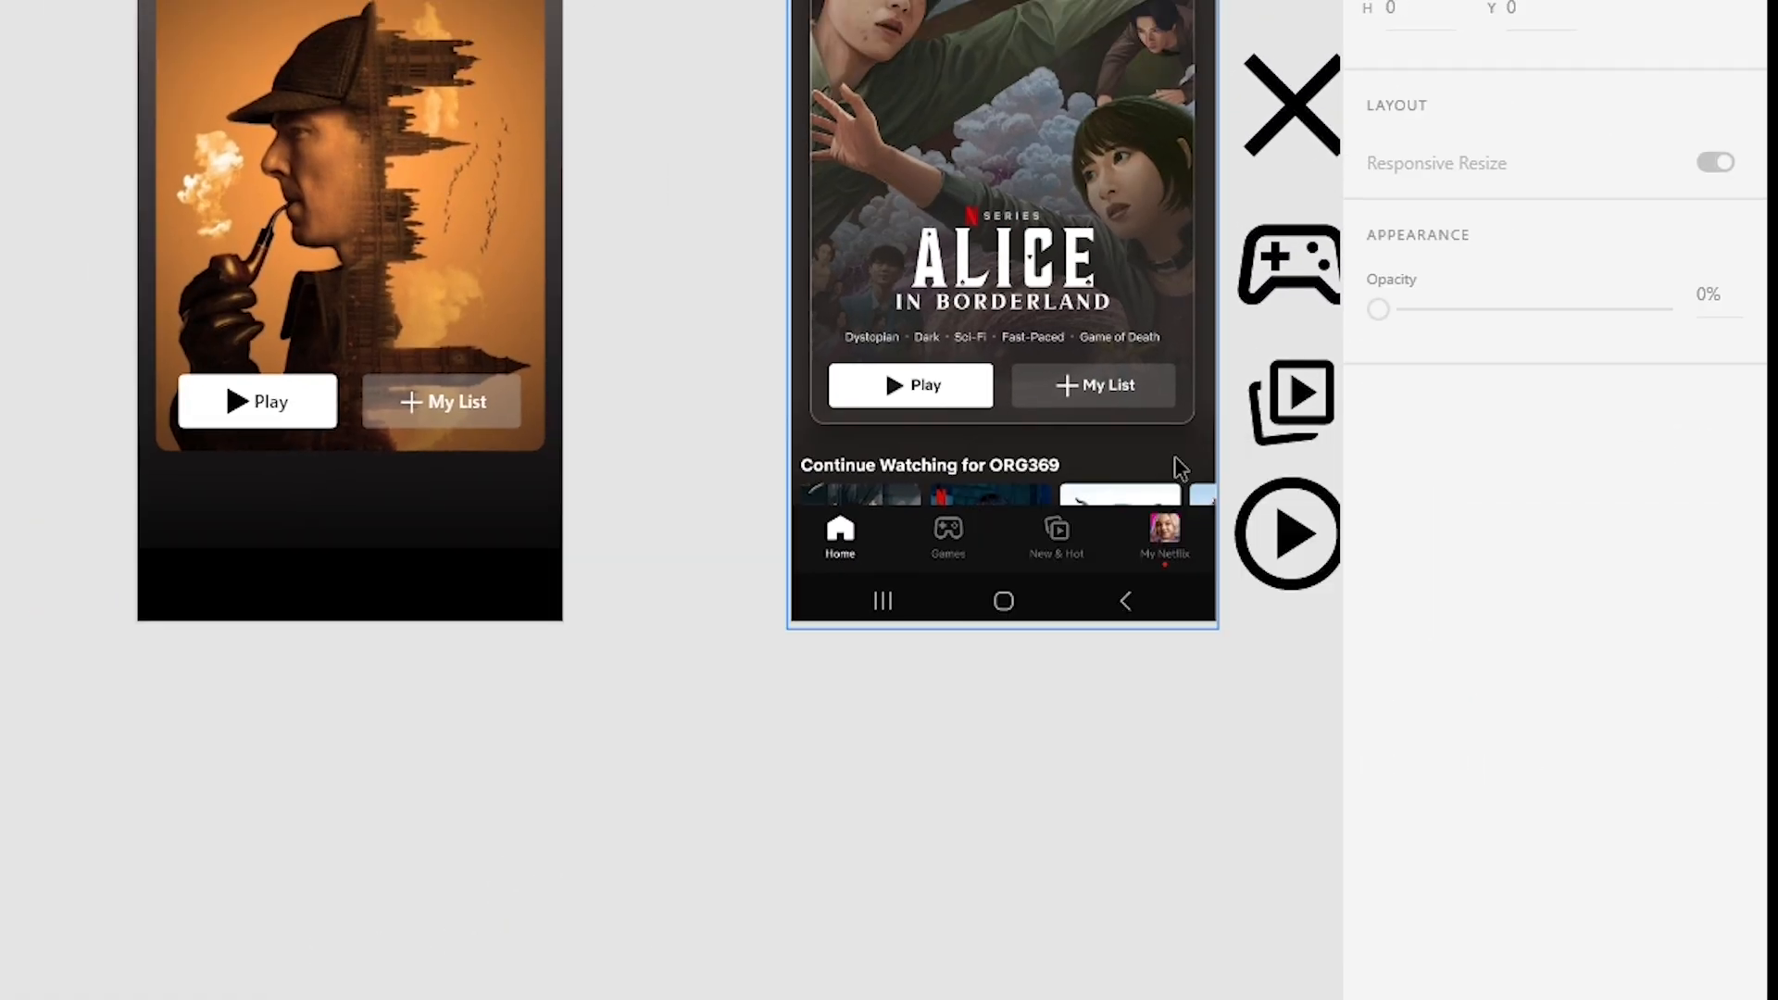
Recolor the three-bar icon below the Netflix logo white and place it on the left part of the black bar.
scroll(1065, 615, right, 5)
scroll(1064, 621, up, 2)
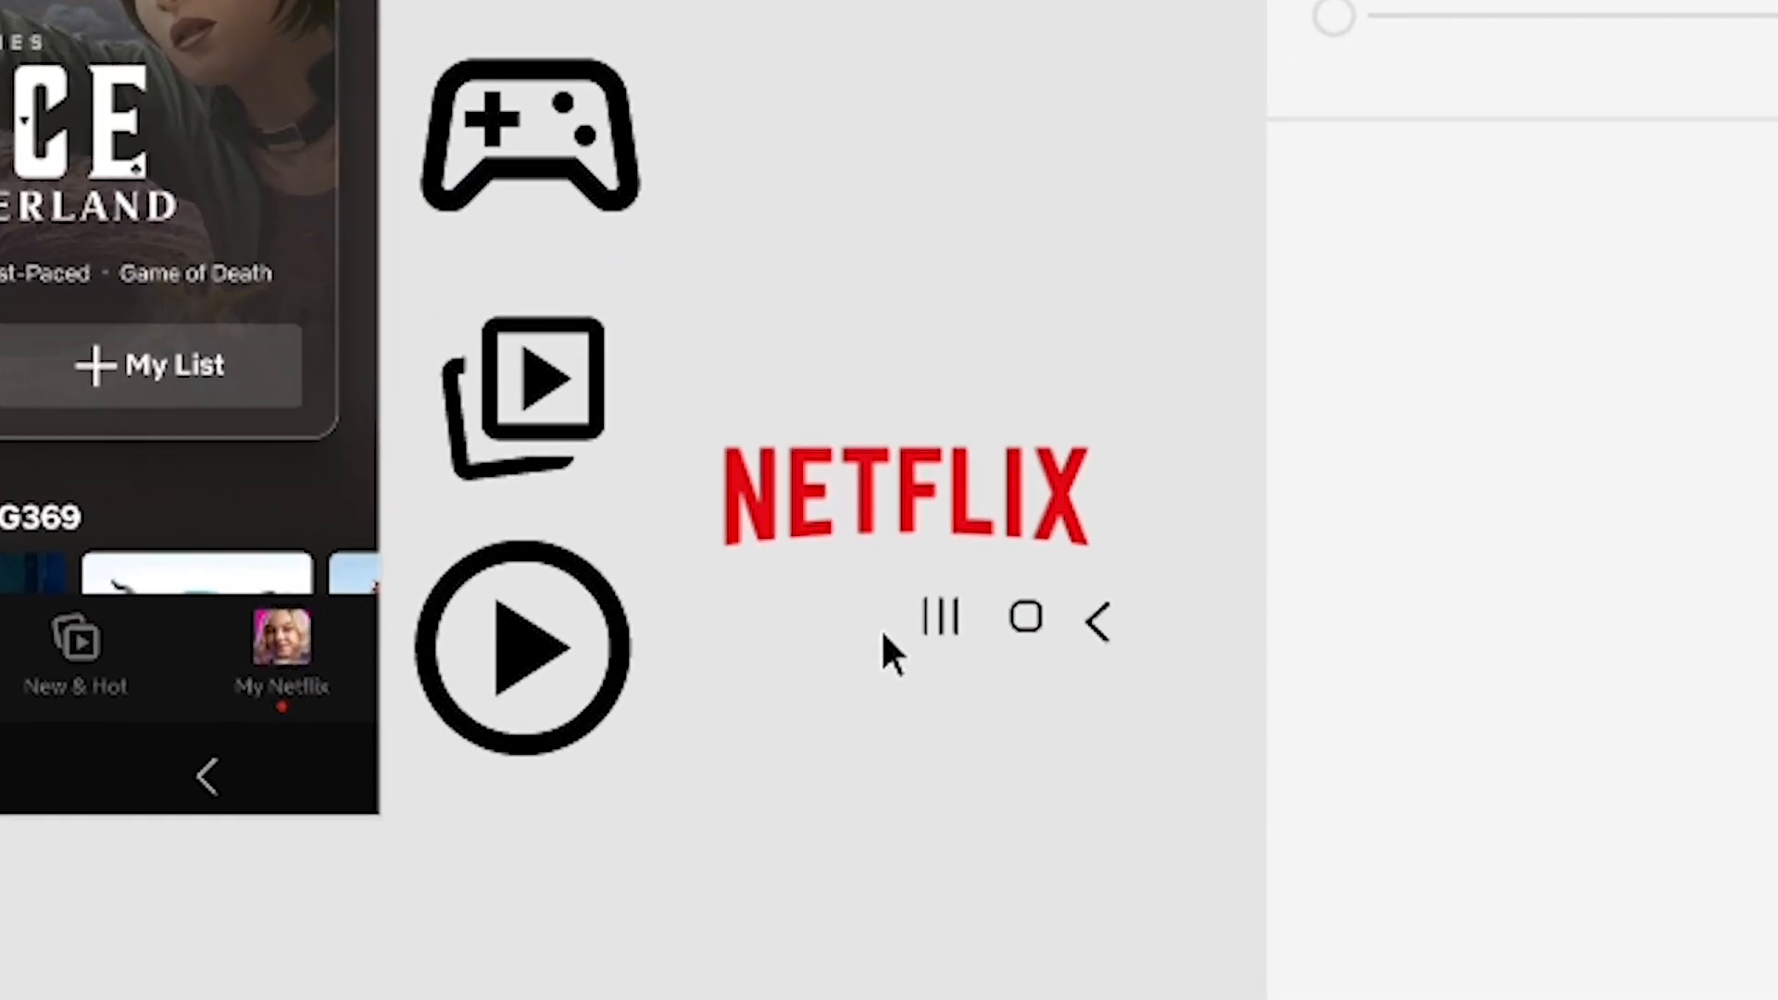
drag(1143, 633, 1136, 744)
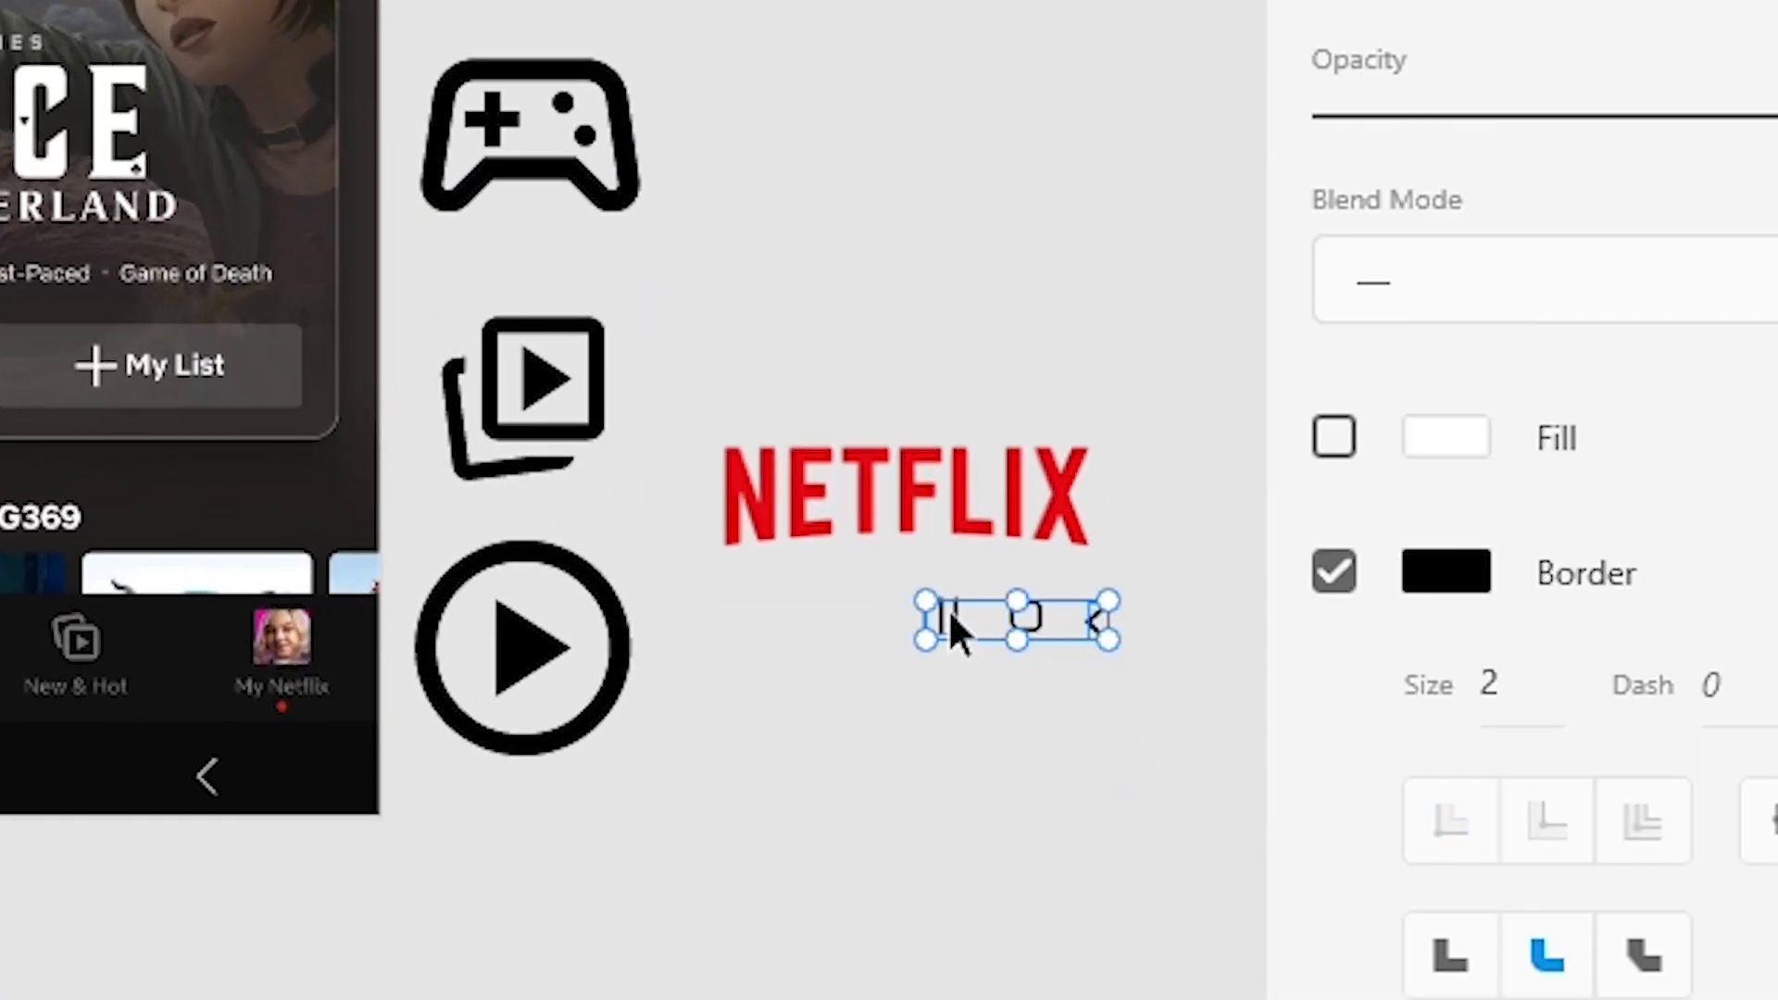
click(1449, 574)
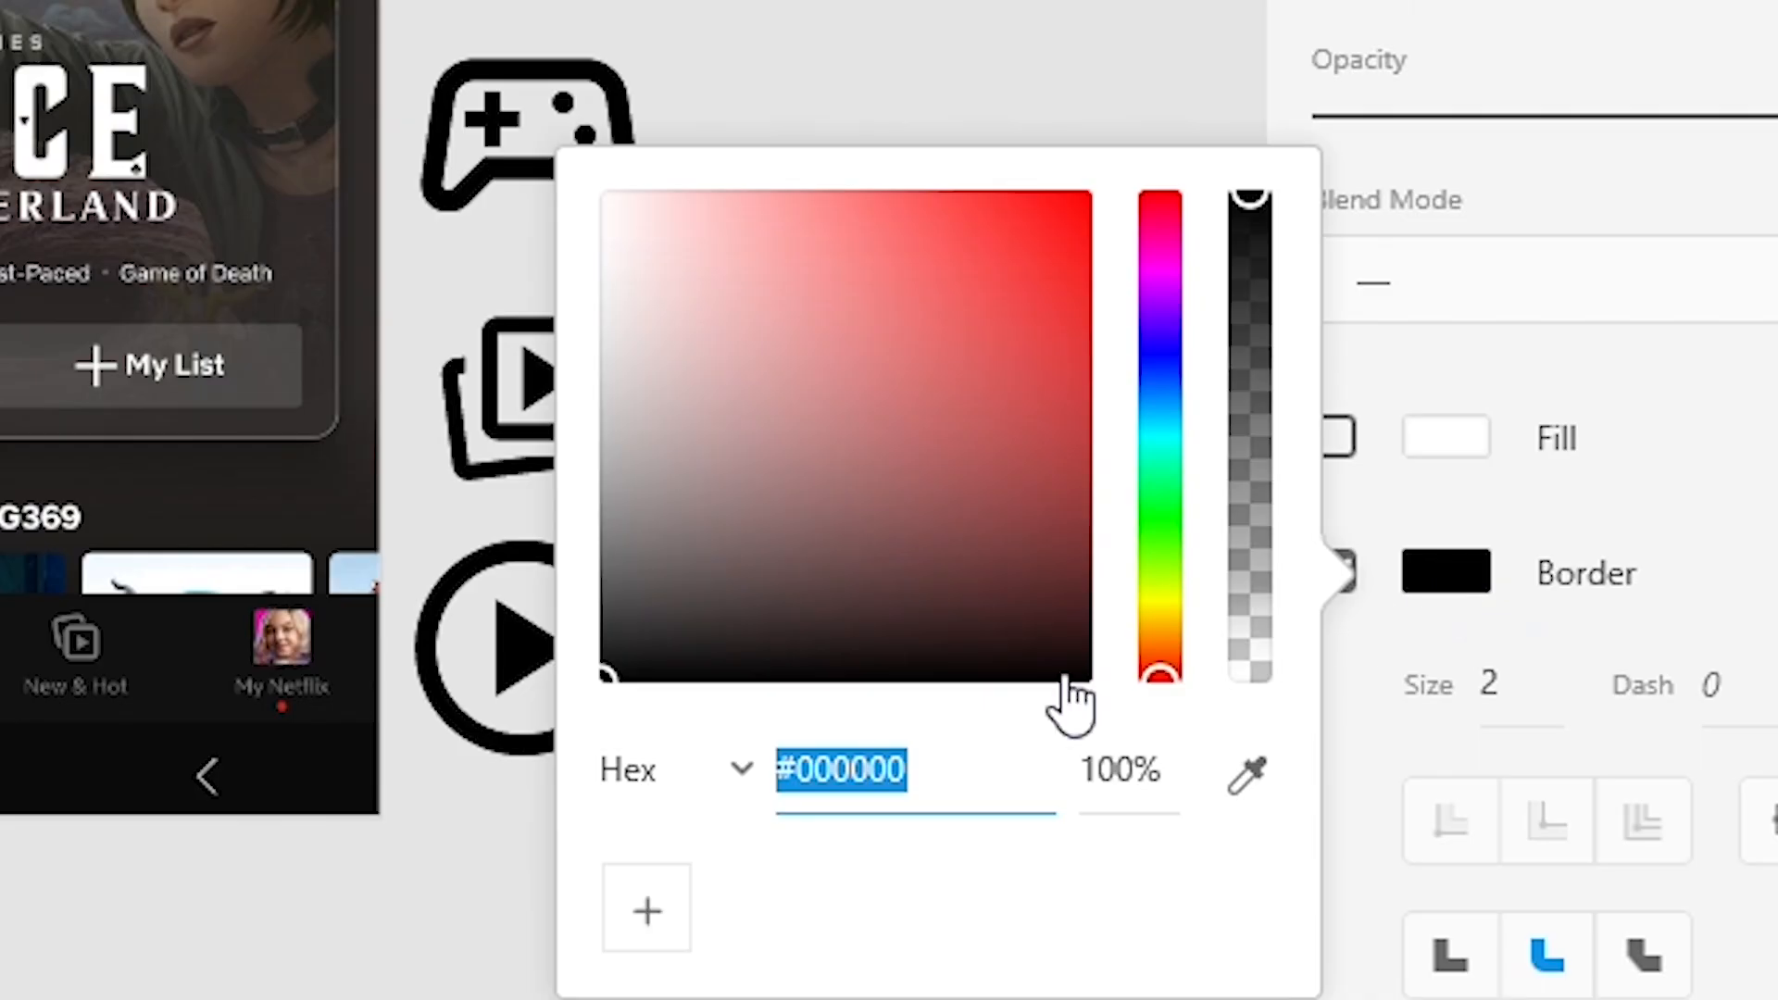
click(815, 528)
drag(817, 532, 496, 3)
click(853, 30)
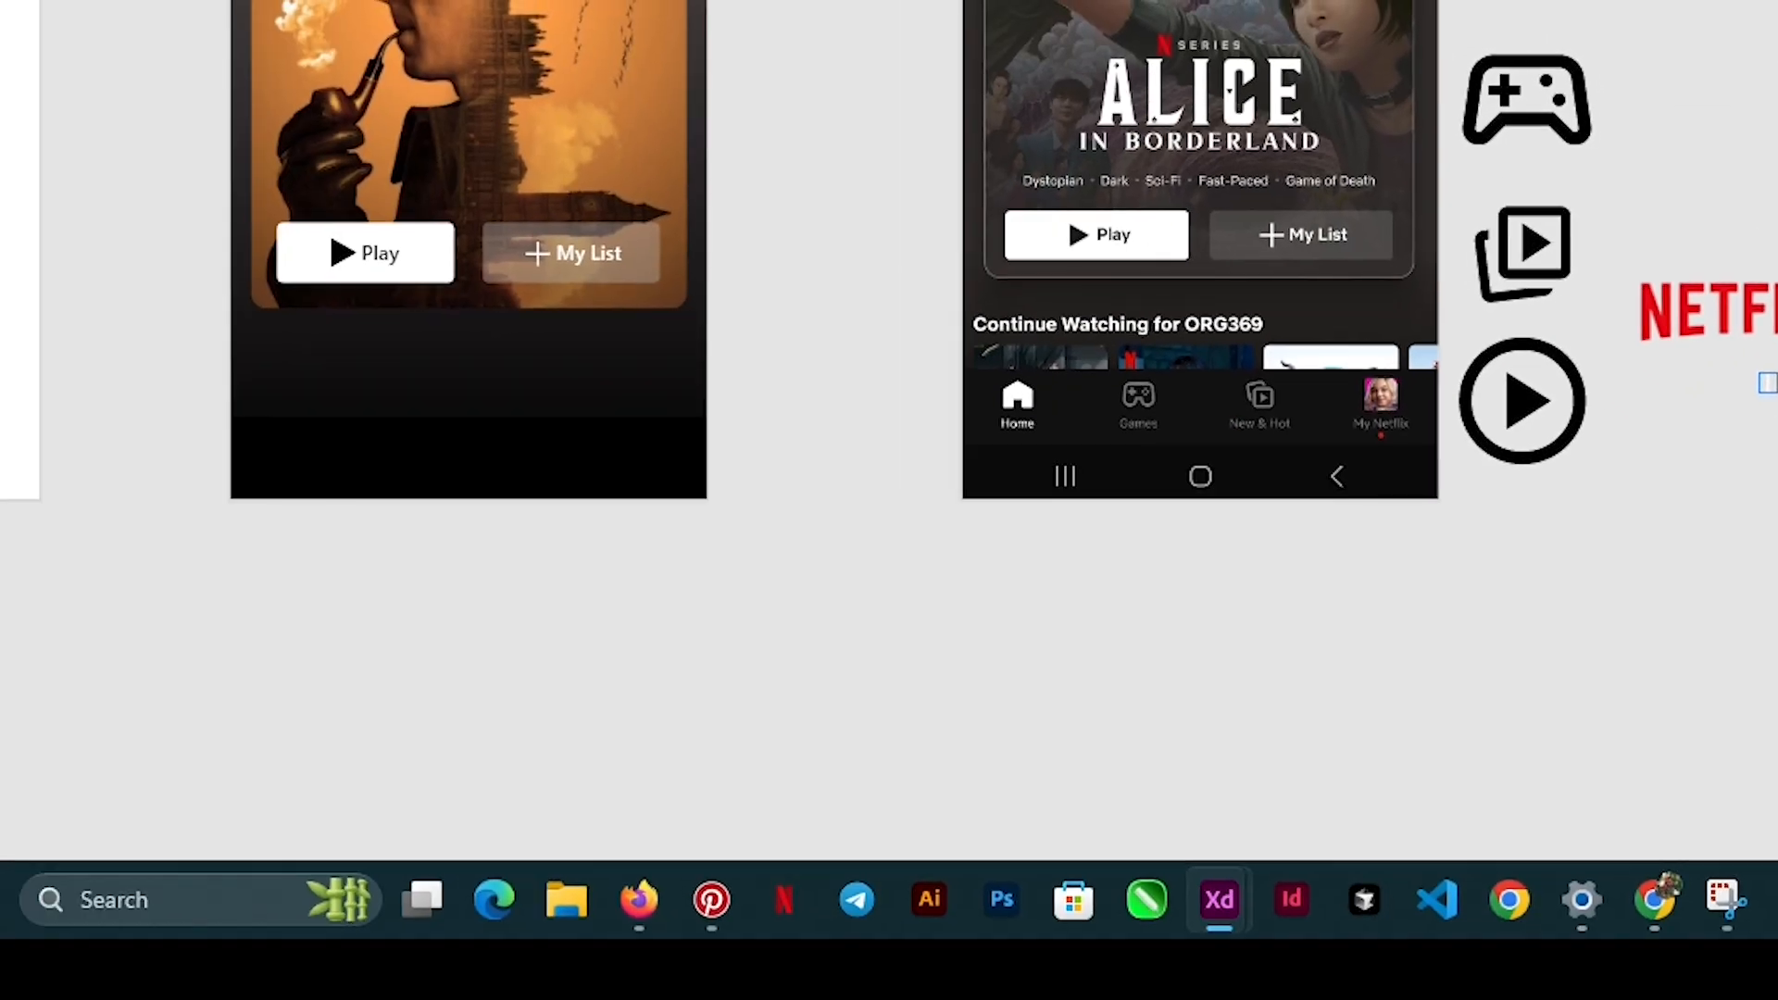
drag(1065, 586, 360, 465)
key(Escape)
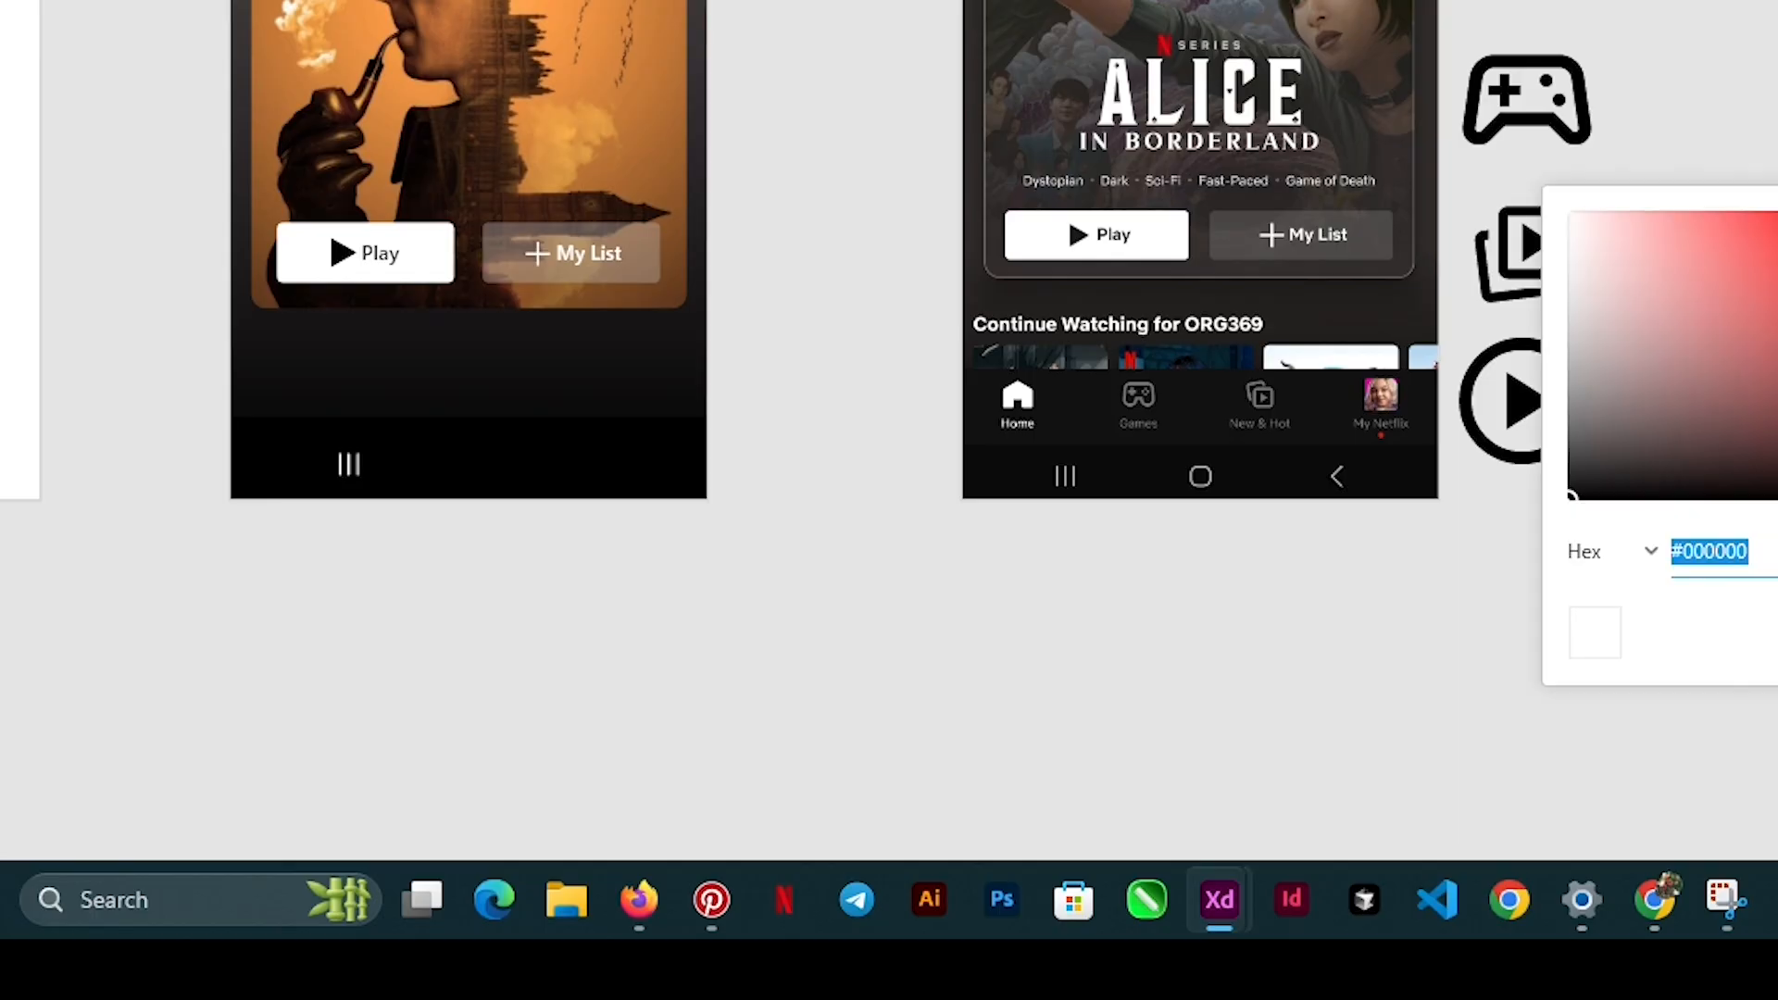
Recolor the rounded square and back arrow icons white and place them at the center and right of the black bar.
drag(1727, 408, 1529, 176)
click(1470, 539)
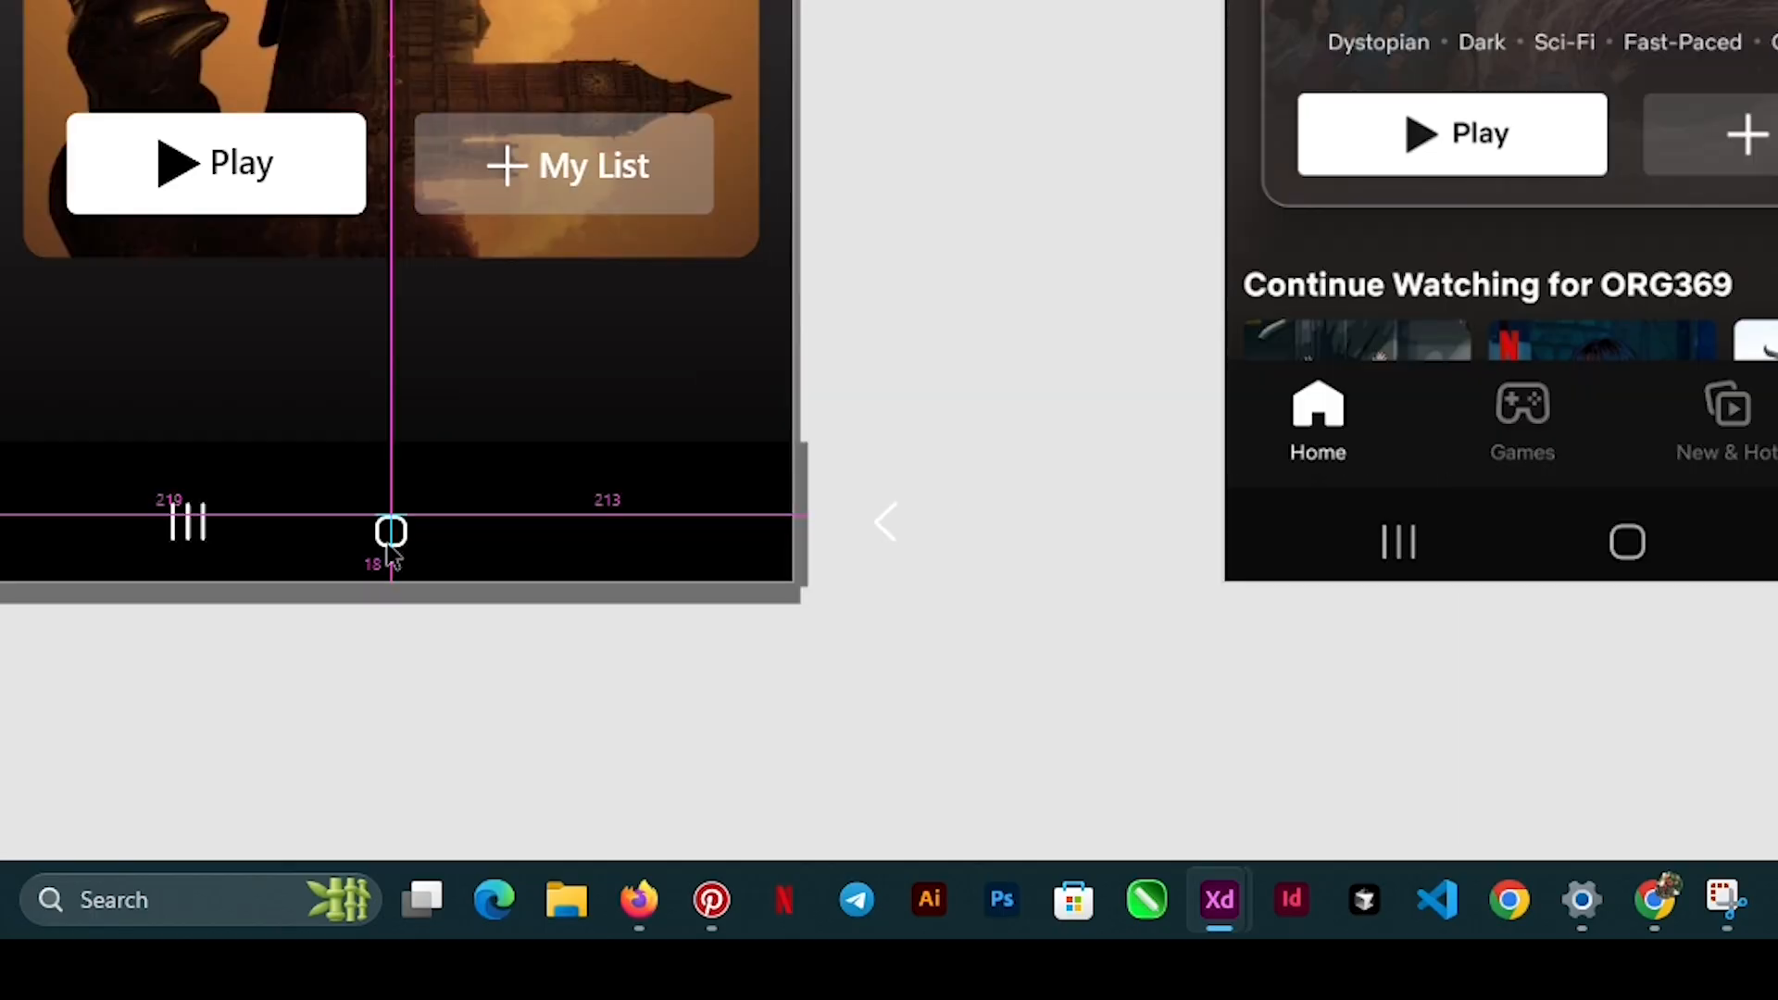
drag(388, 550, 390, 532)
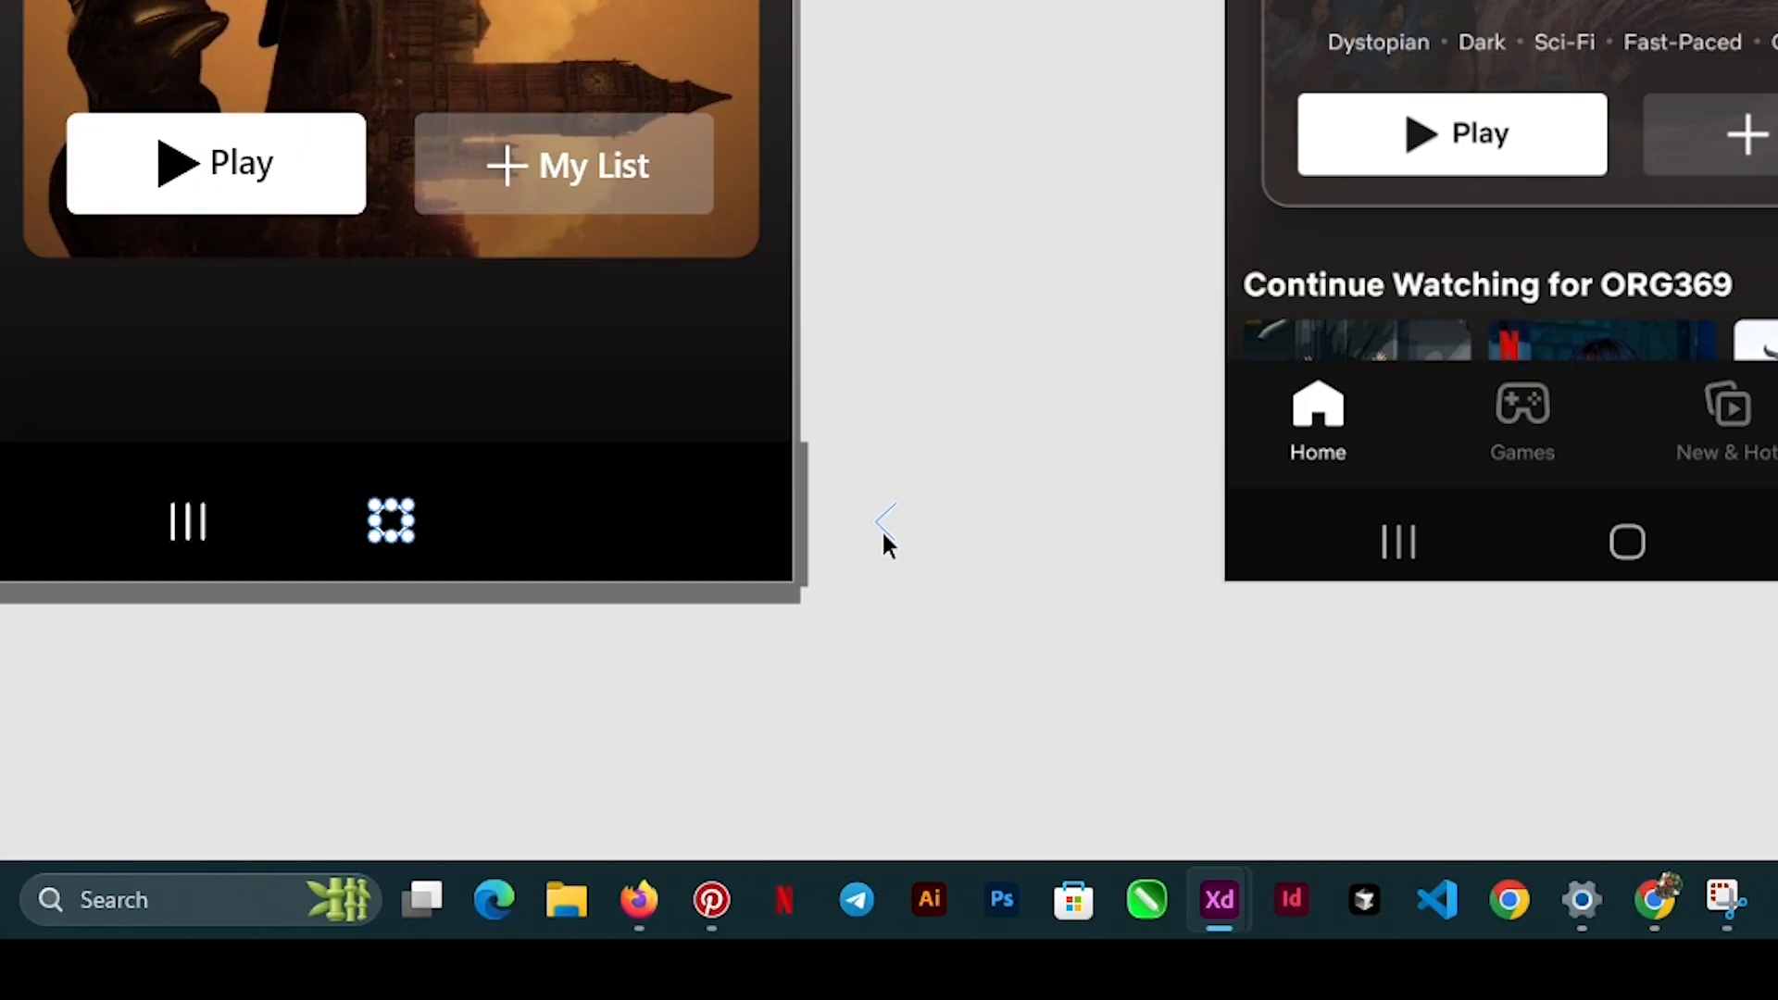
drag(881, 531, 597, 533)
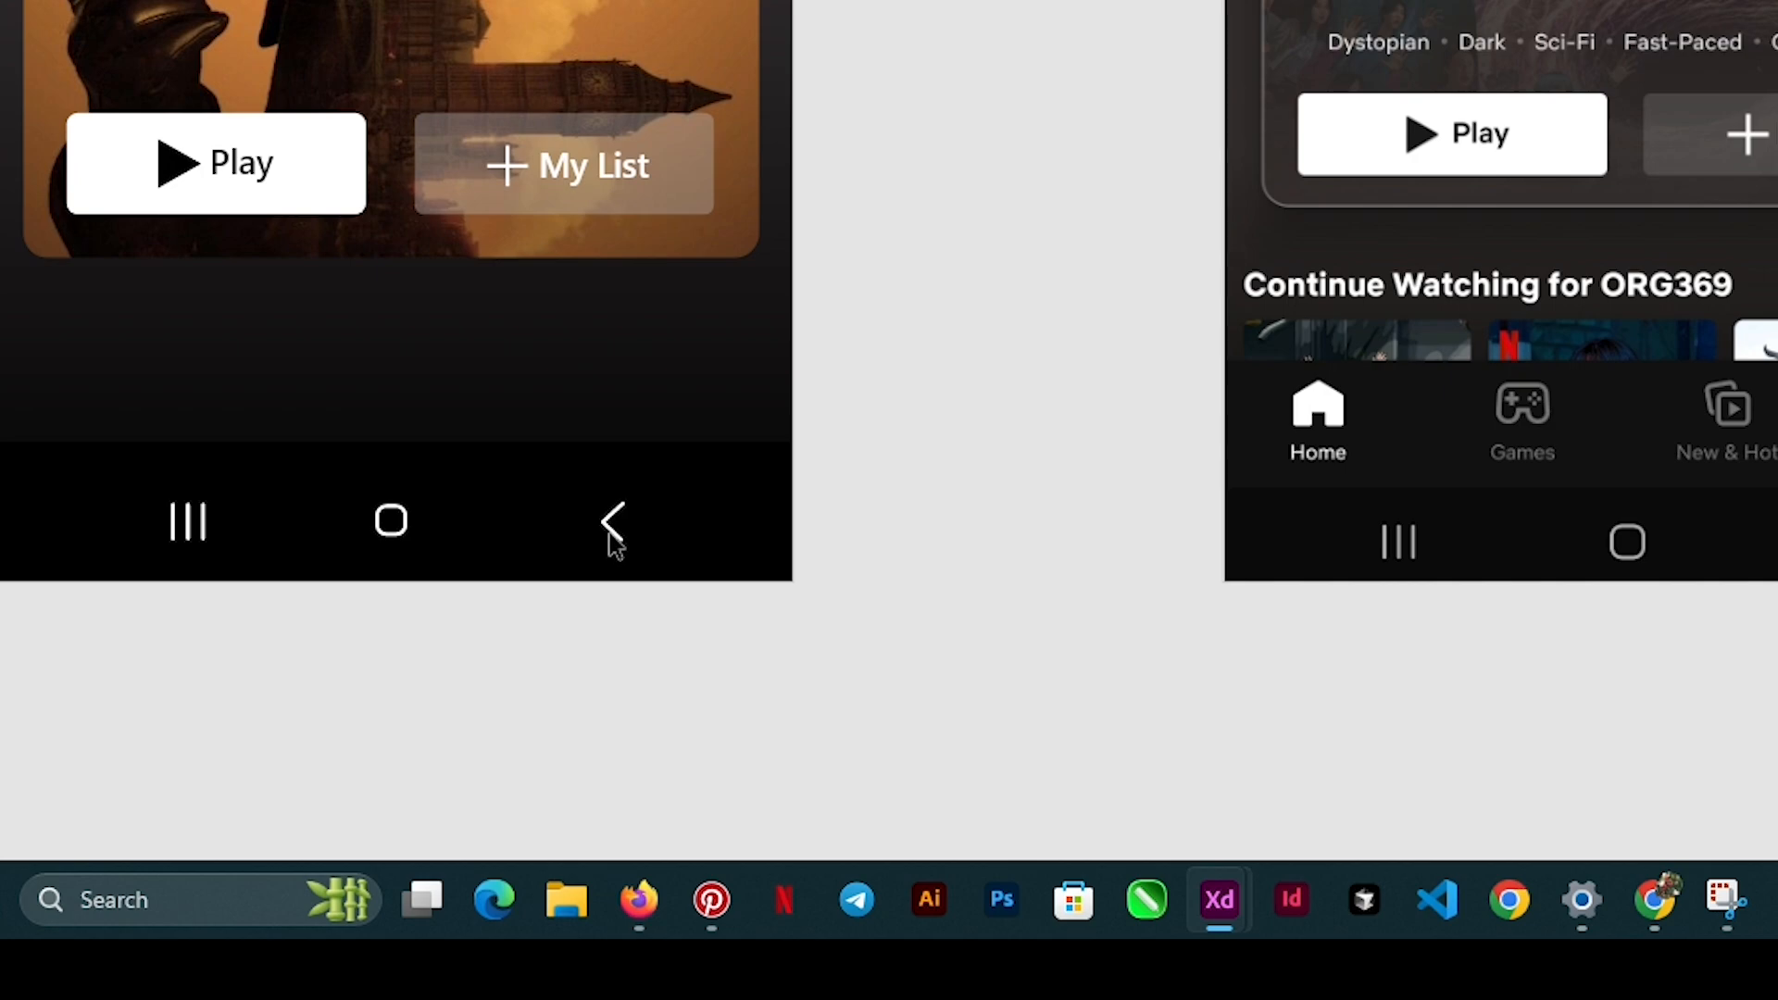
drag(604, 544, 604, 546)
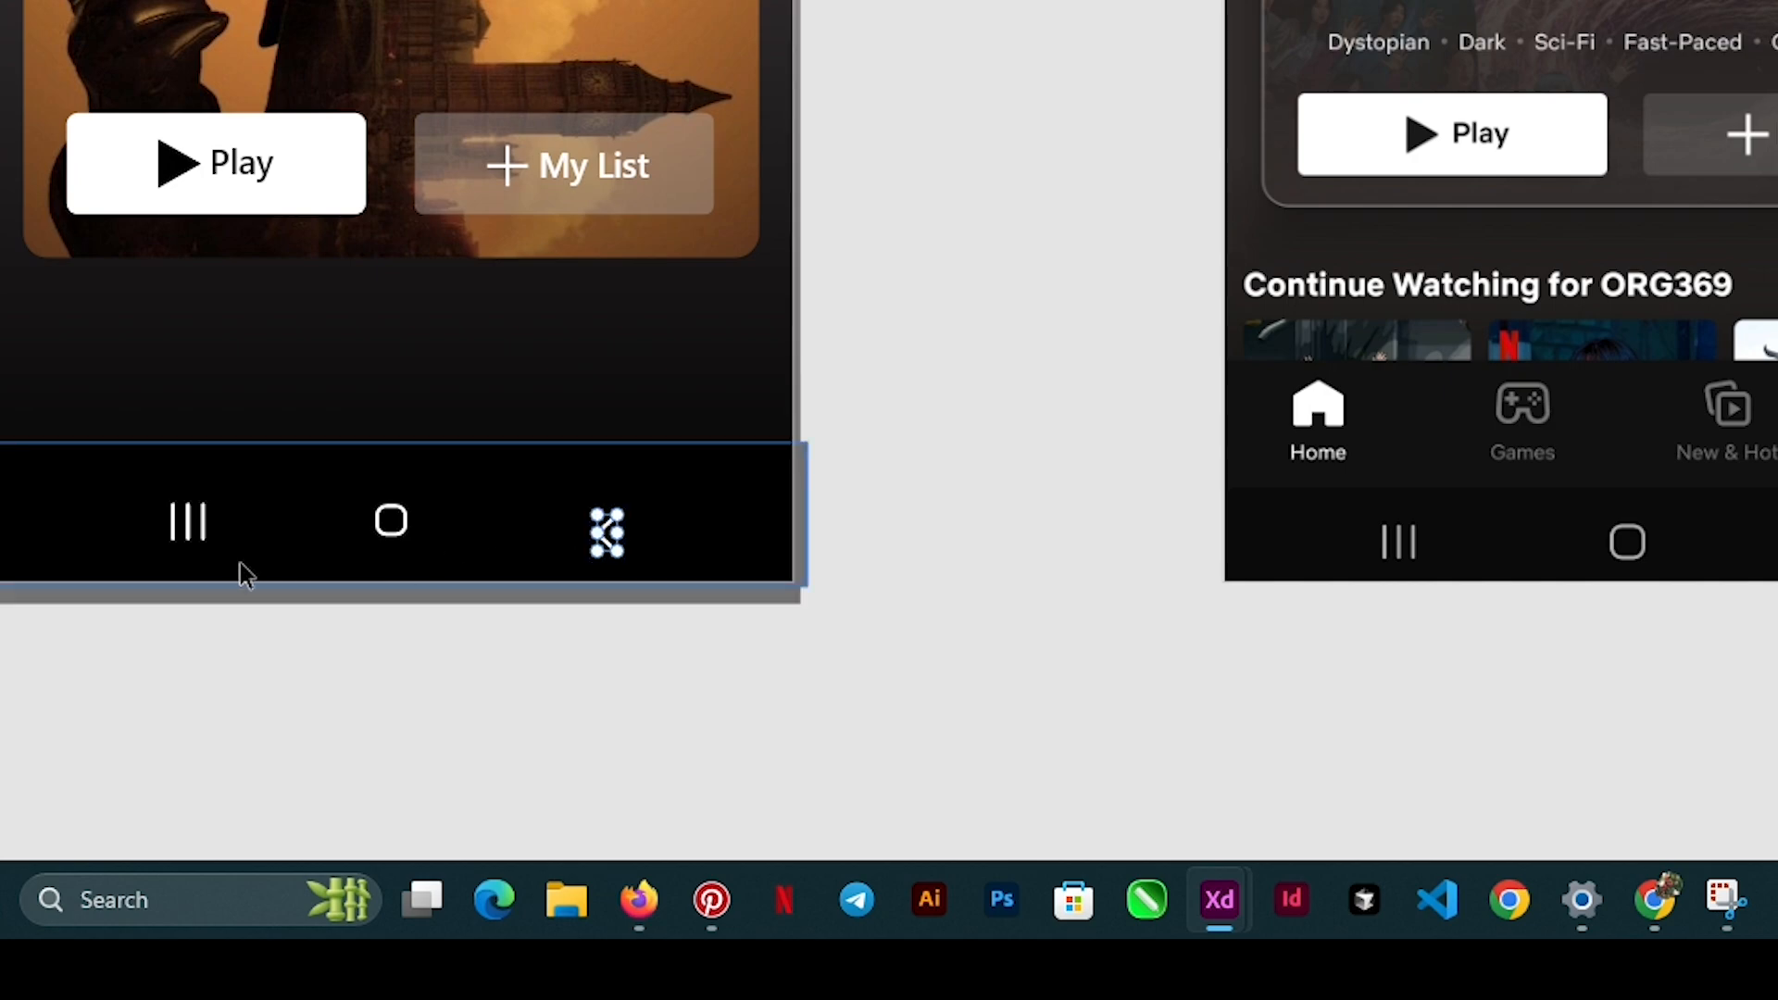
Lower the three-bar and rounded square icons to line up with the back arrow on the black bar.
click(190, 538)
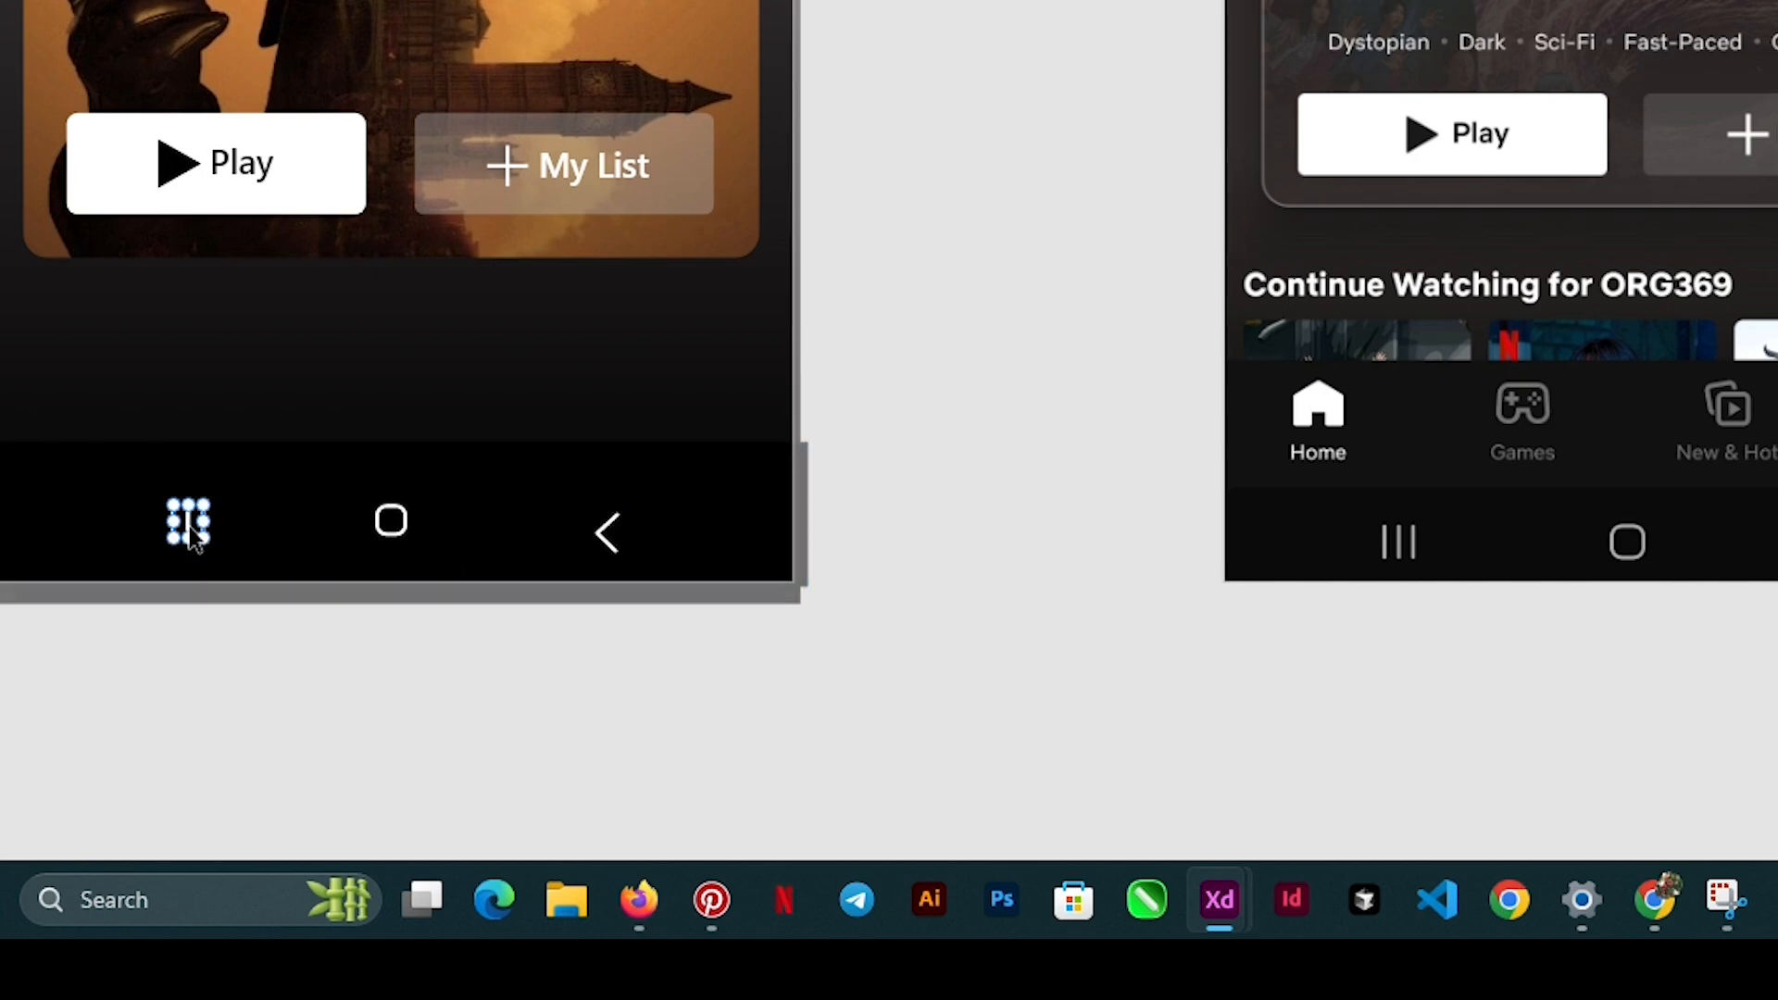
key(Down)
key(Down)
key(Down)
key(Down)
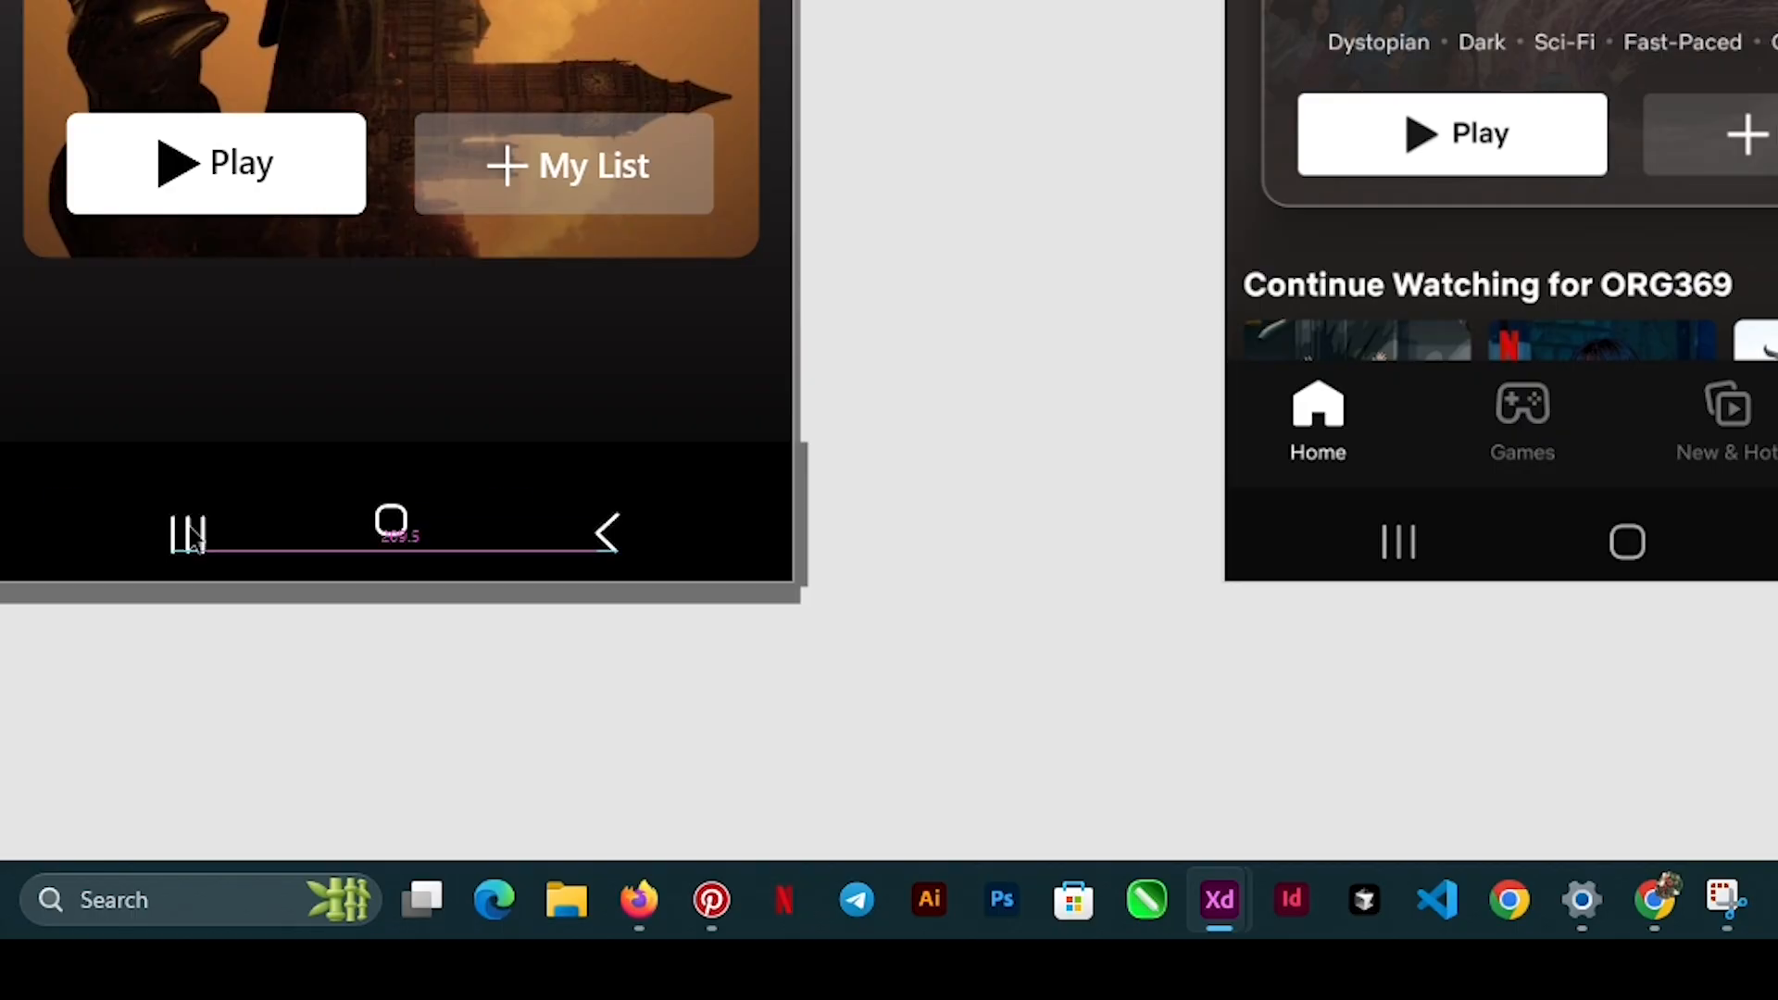
key(ctrl+0)
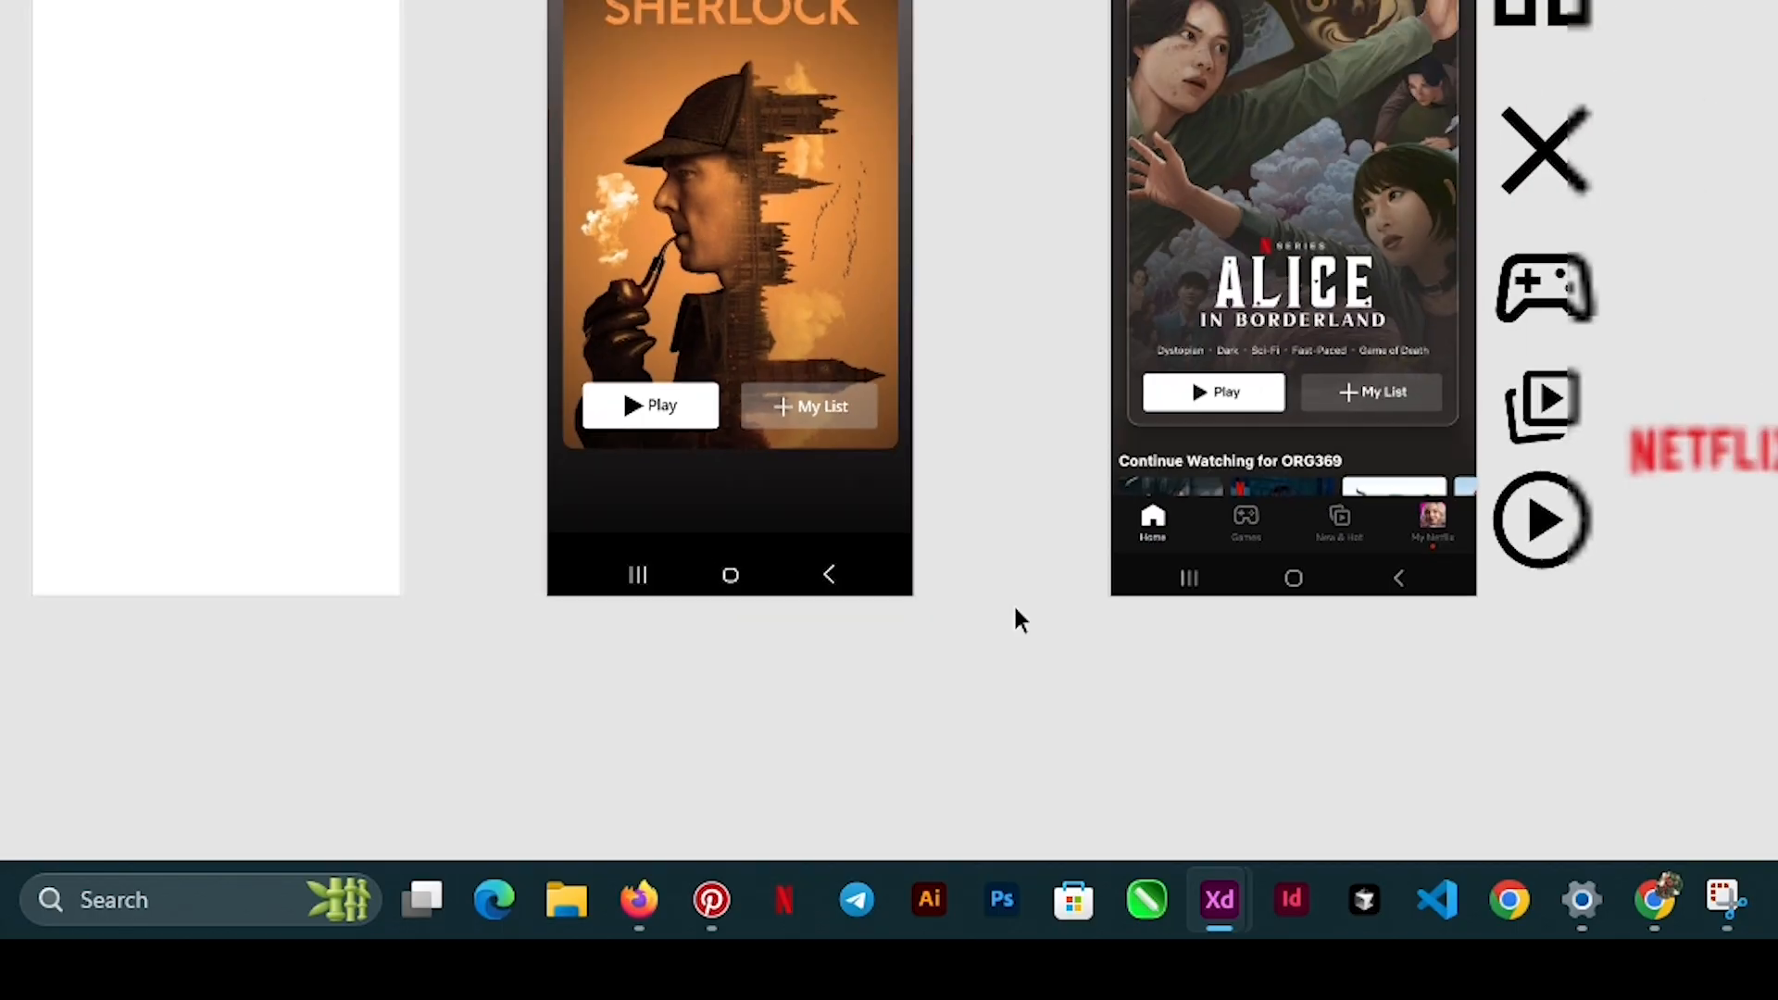
scroll(941, 586, up, 2)
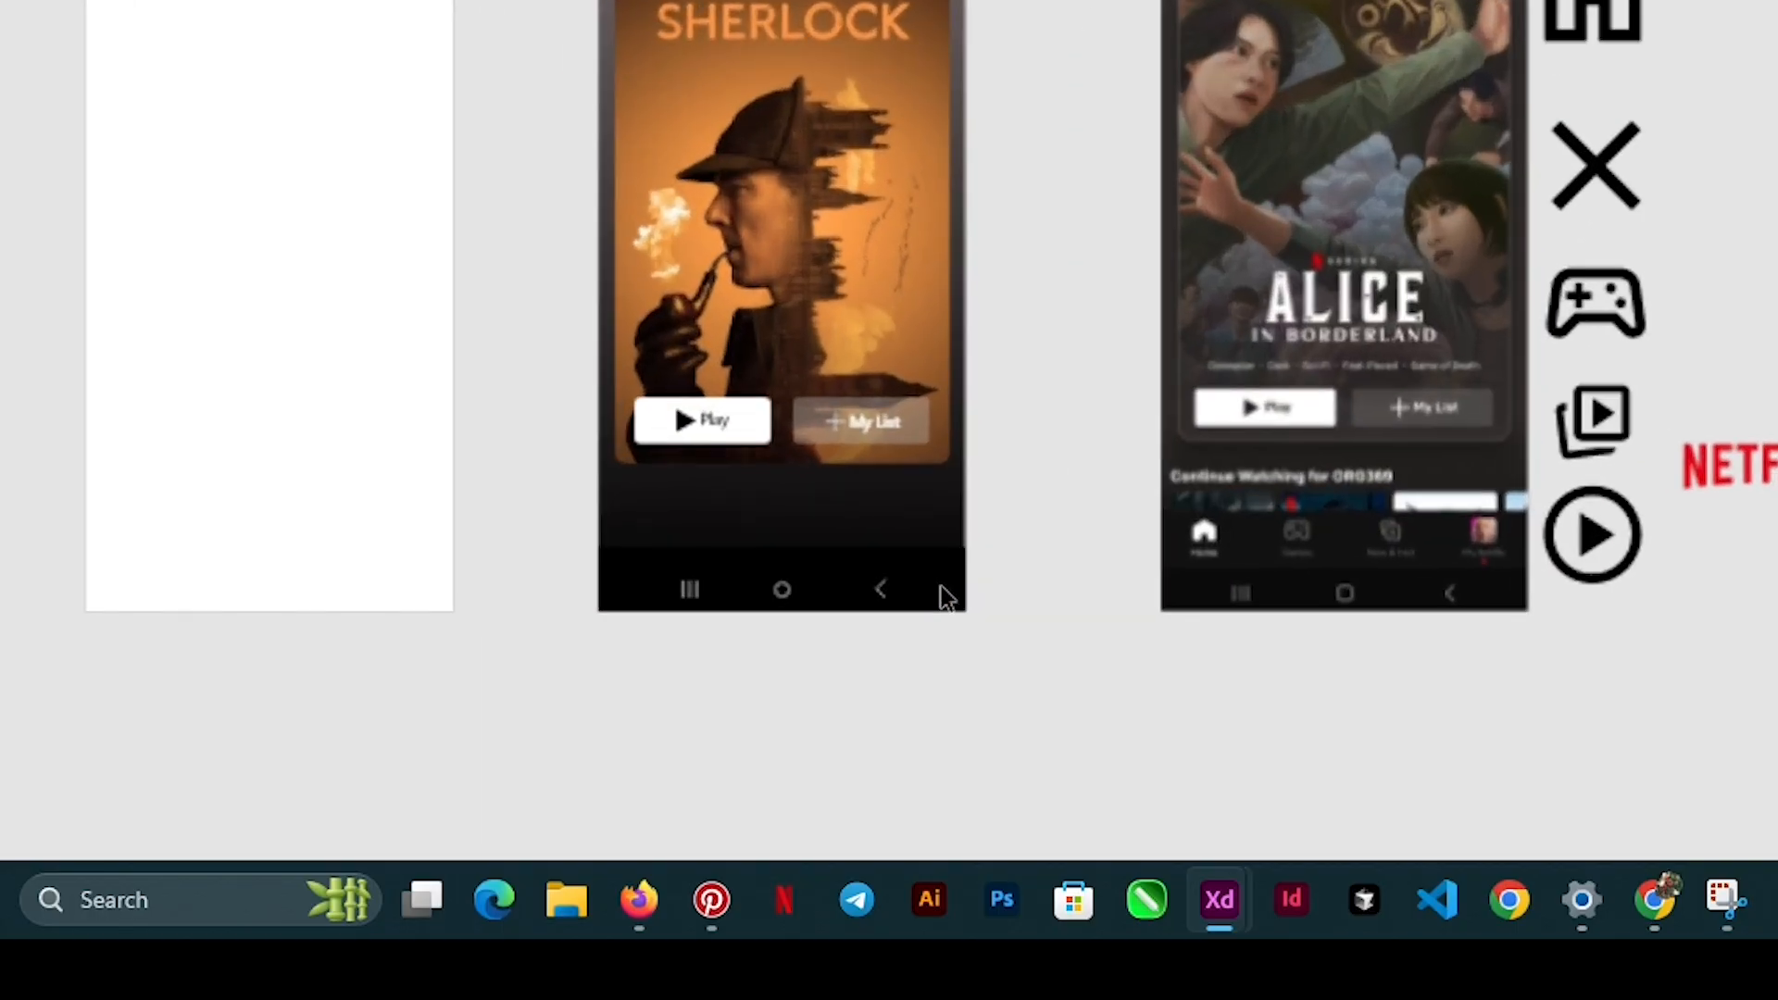
Change the fill of the black house icon beside the reference artboard to white.
click(1604, 9)
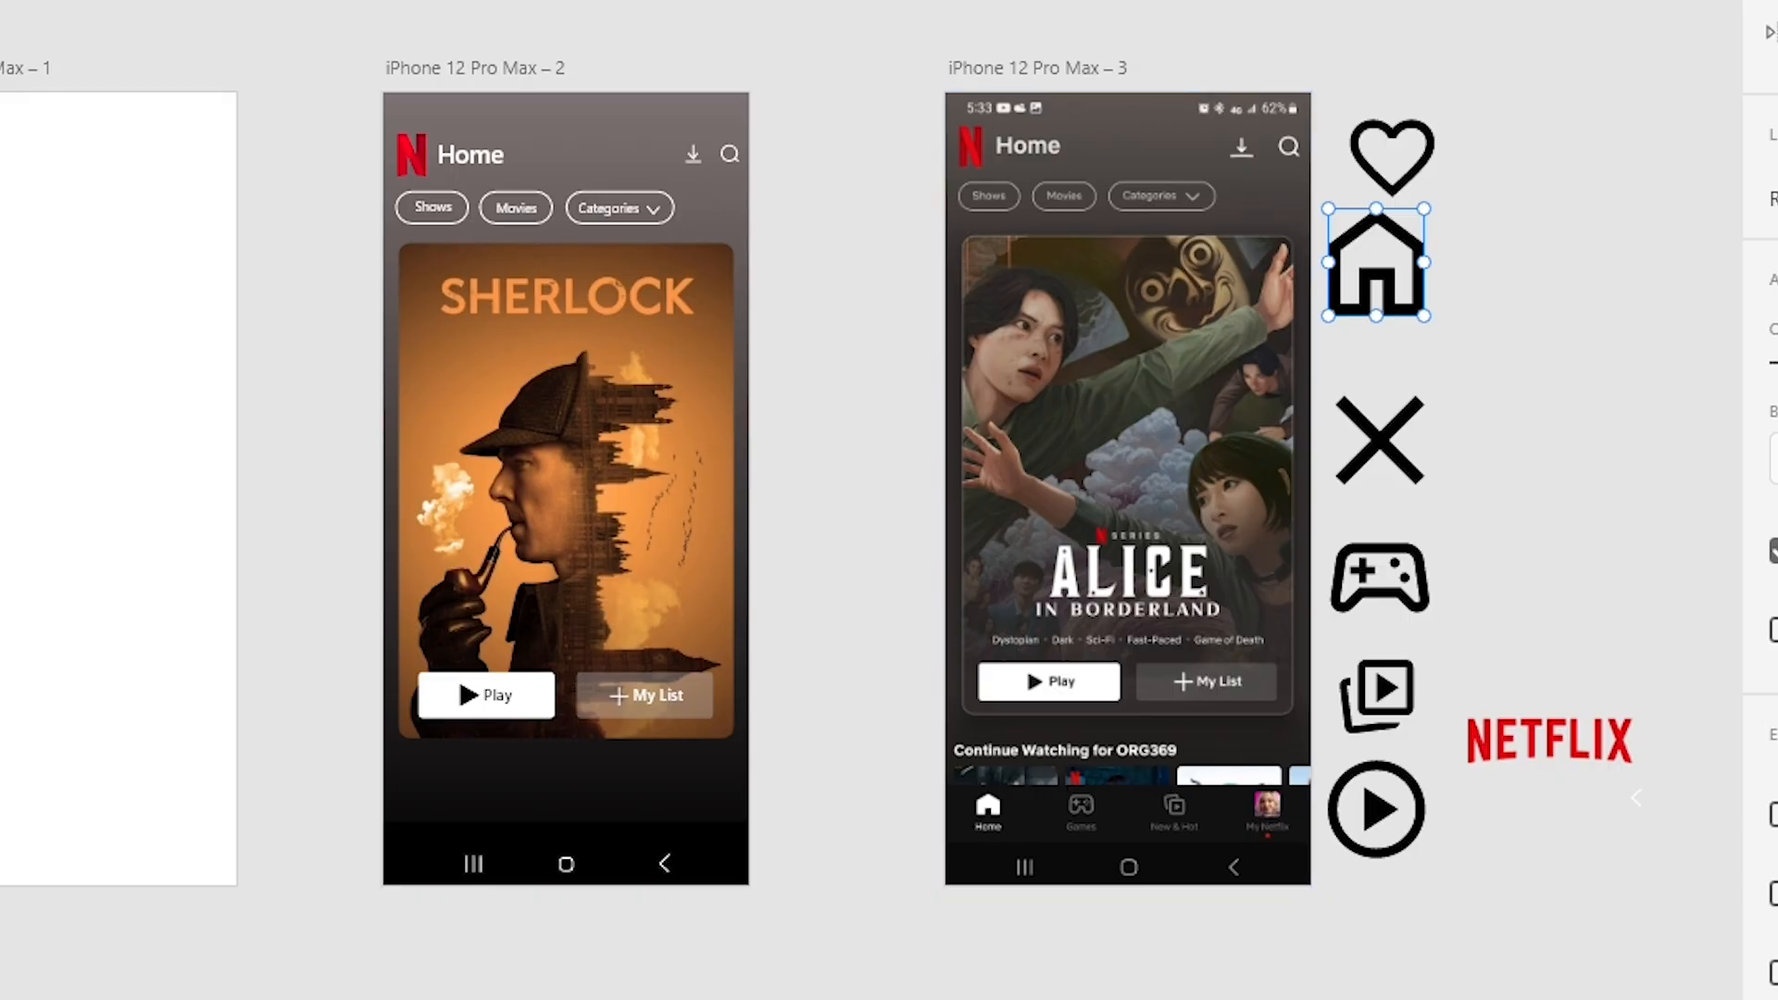
click(1774, 551)
click(1502, 408)
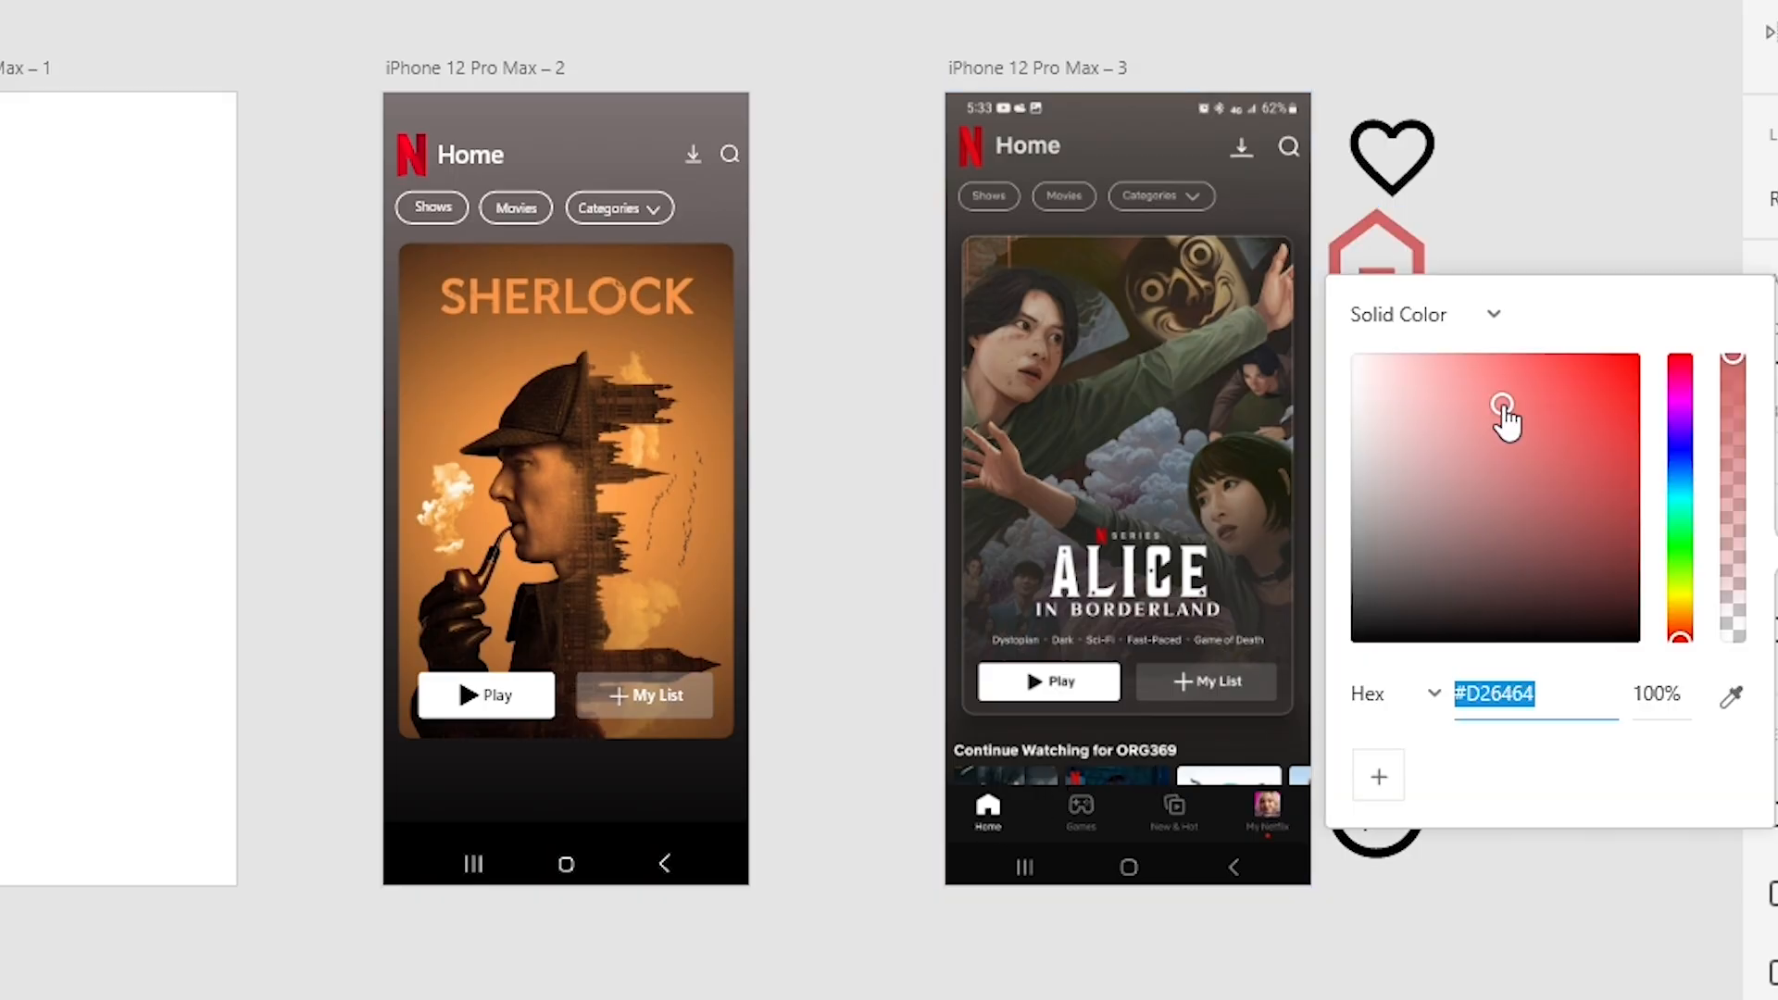
drag(1465, 430, 1280, 309)
key(Escape)
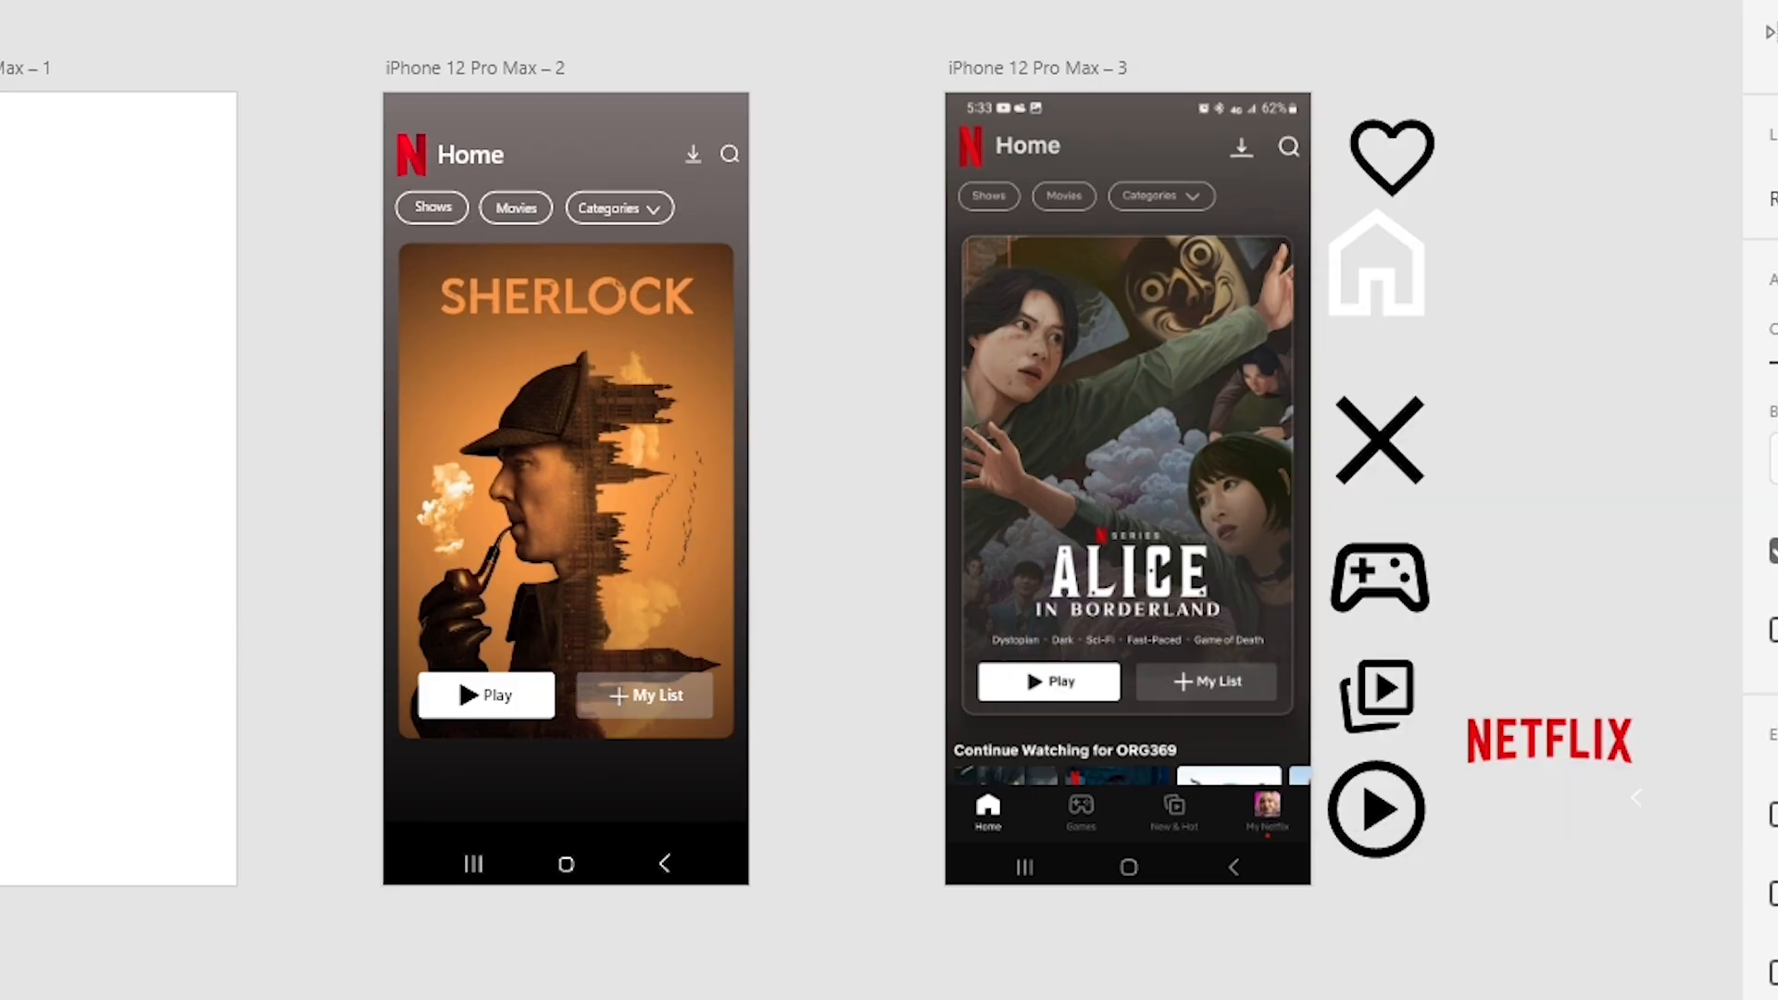
Move the white house icon onto the Sherlock artboard, scale it down and place it above the black bar's left end.
drag(1394, 281, 1536, 315)
click(1536, 315)
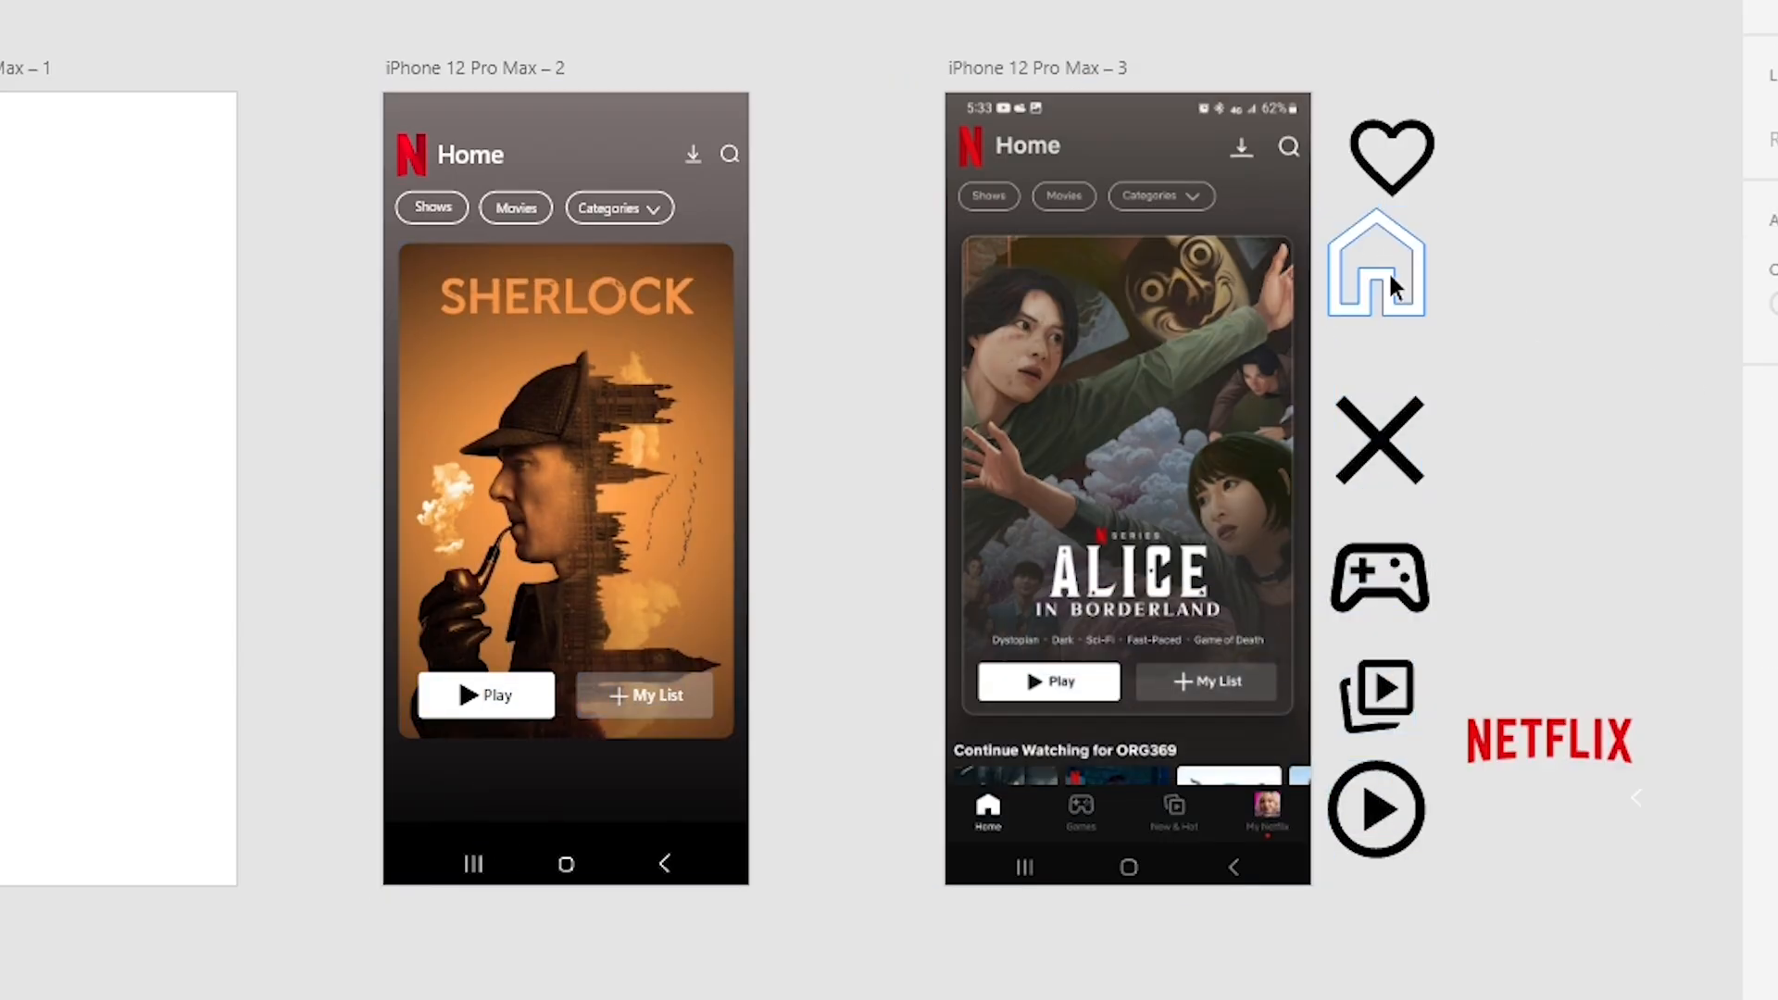
drag(1388, 270, 464, 780)
scroll(582, 771, up, 6)
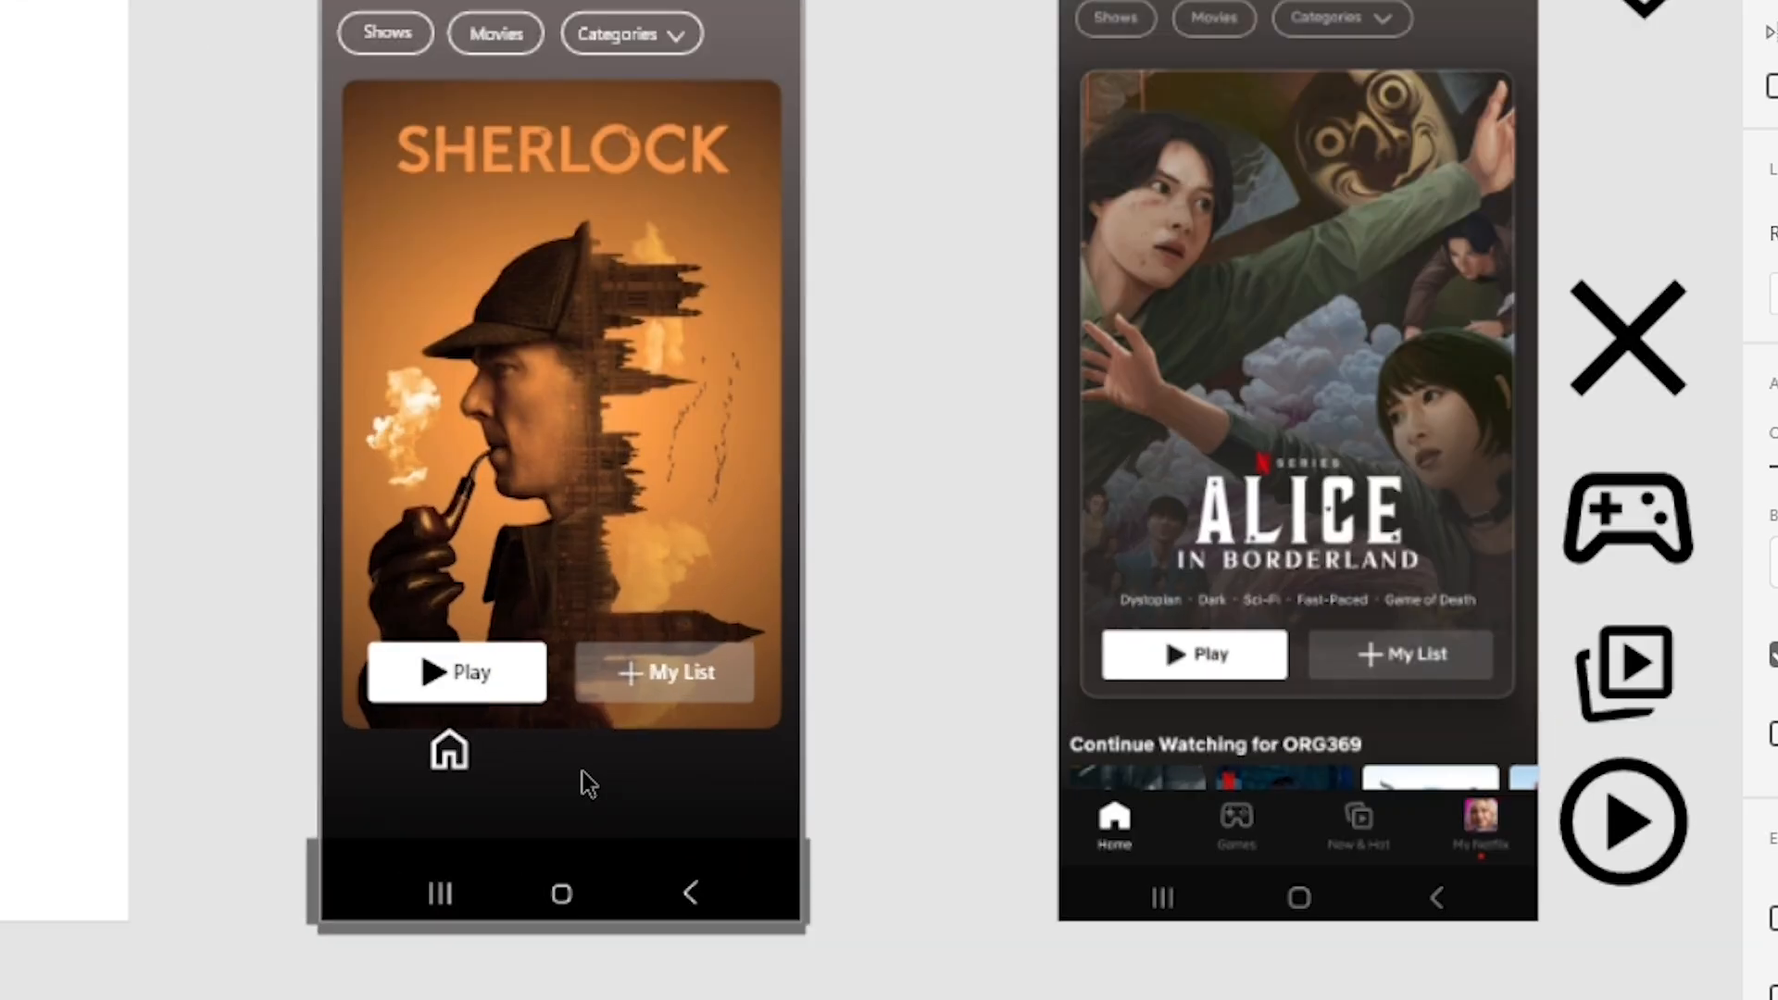
drag(218, 731, 20, 832)
scroll(496, 846, down, 6)
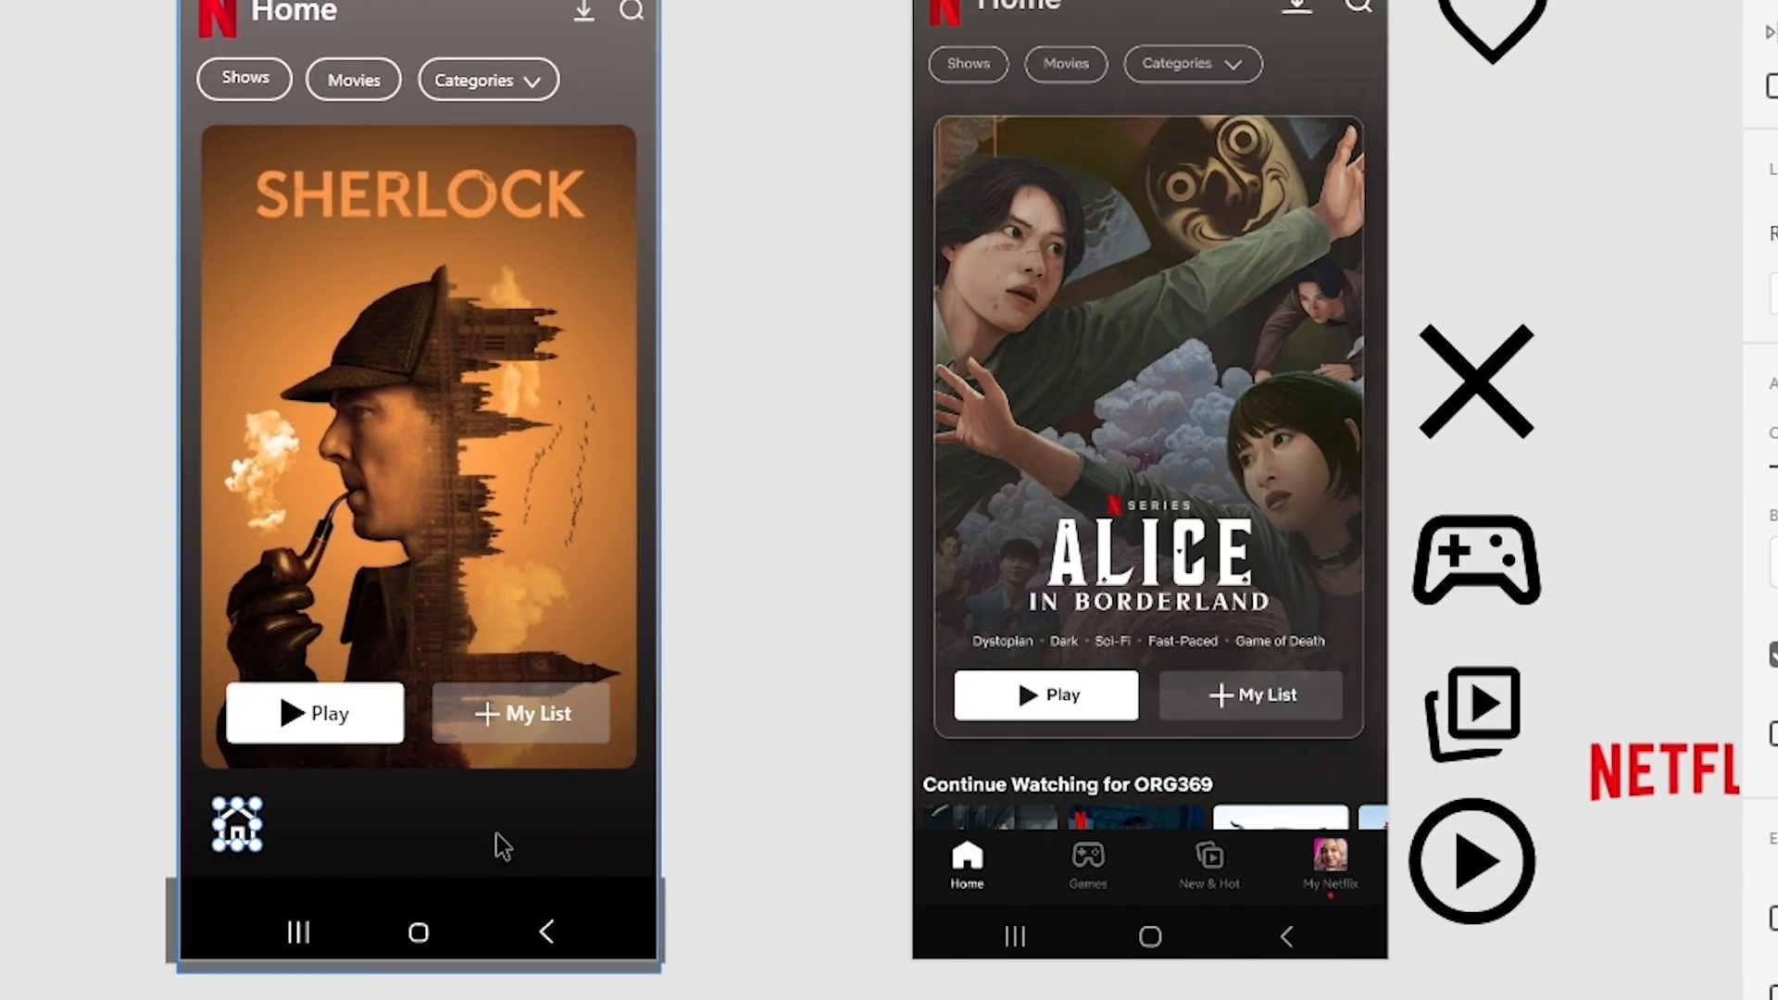
scroll(253, 858, up, 6)
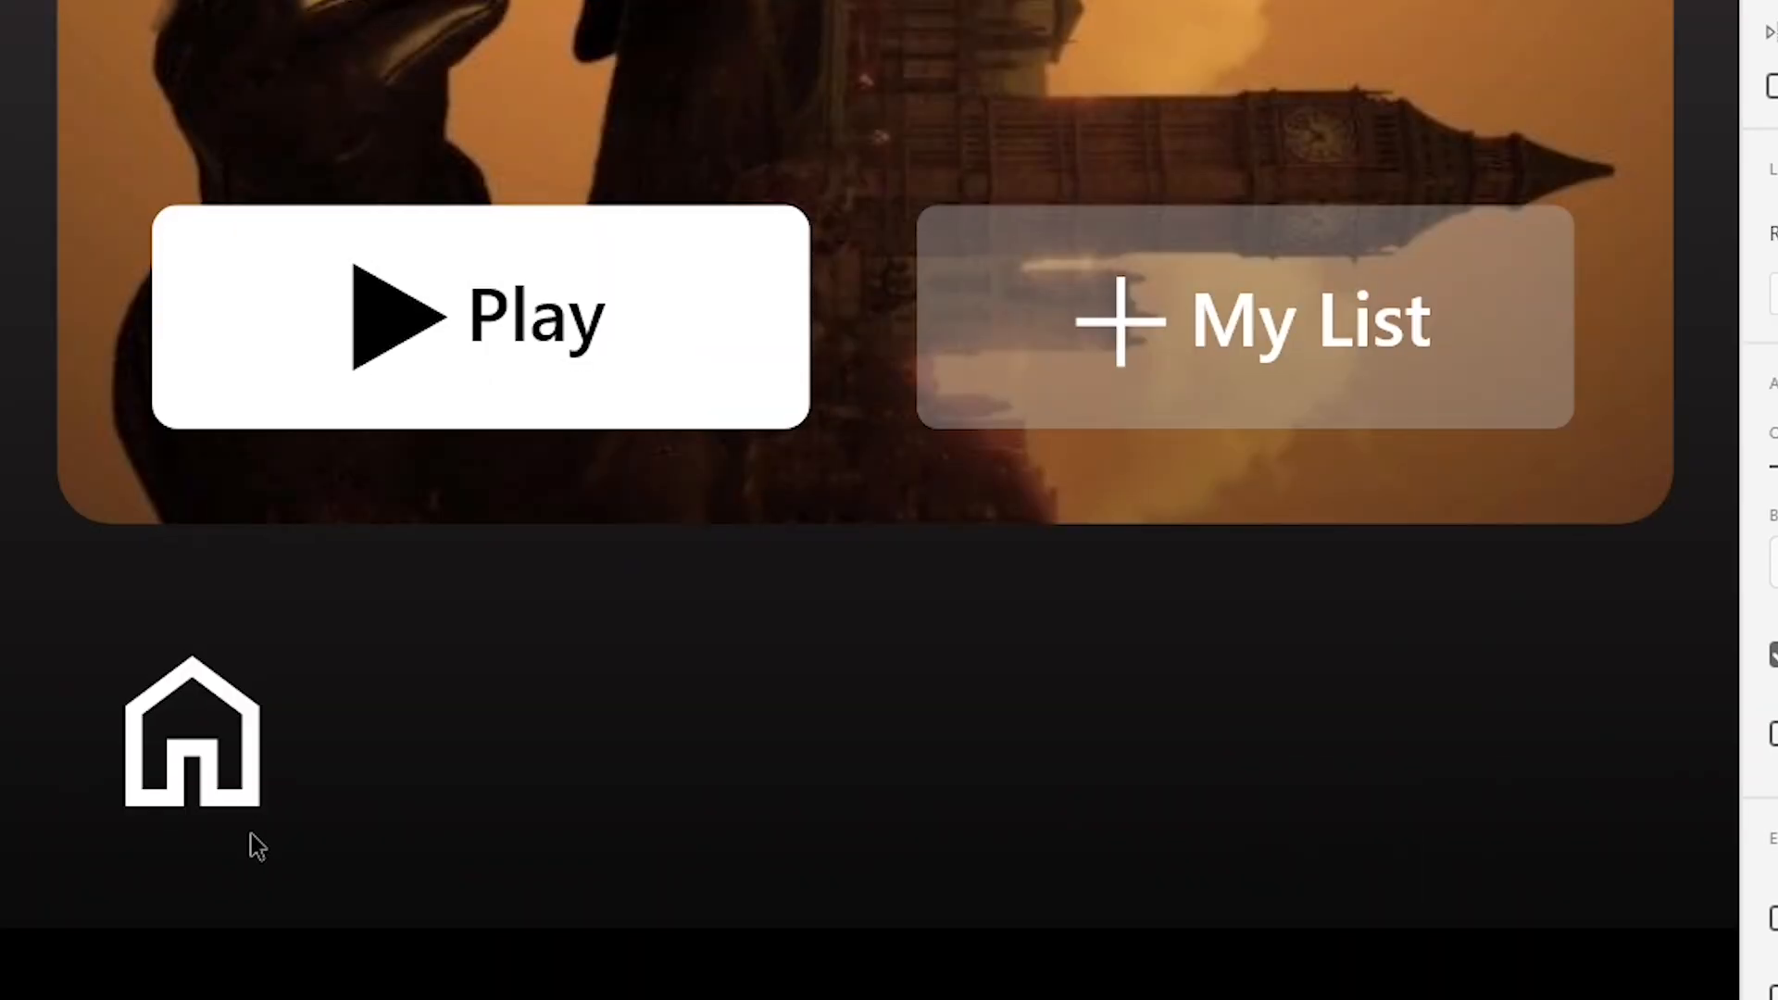
drag(210, 765, 197, 741)
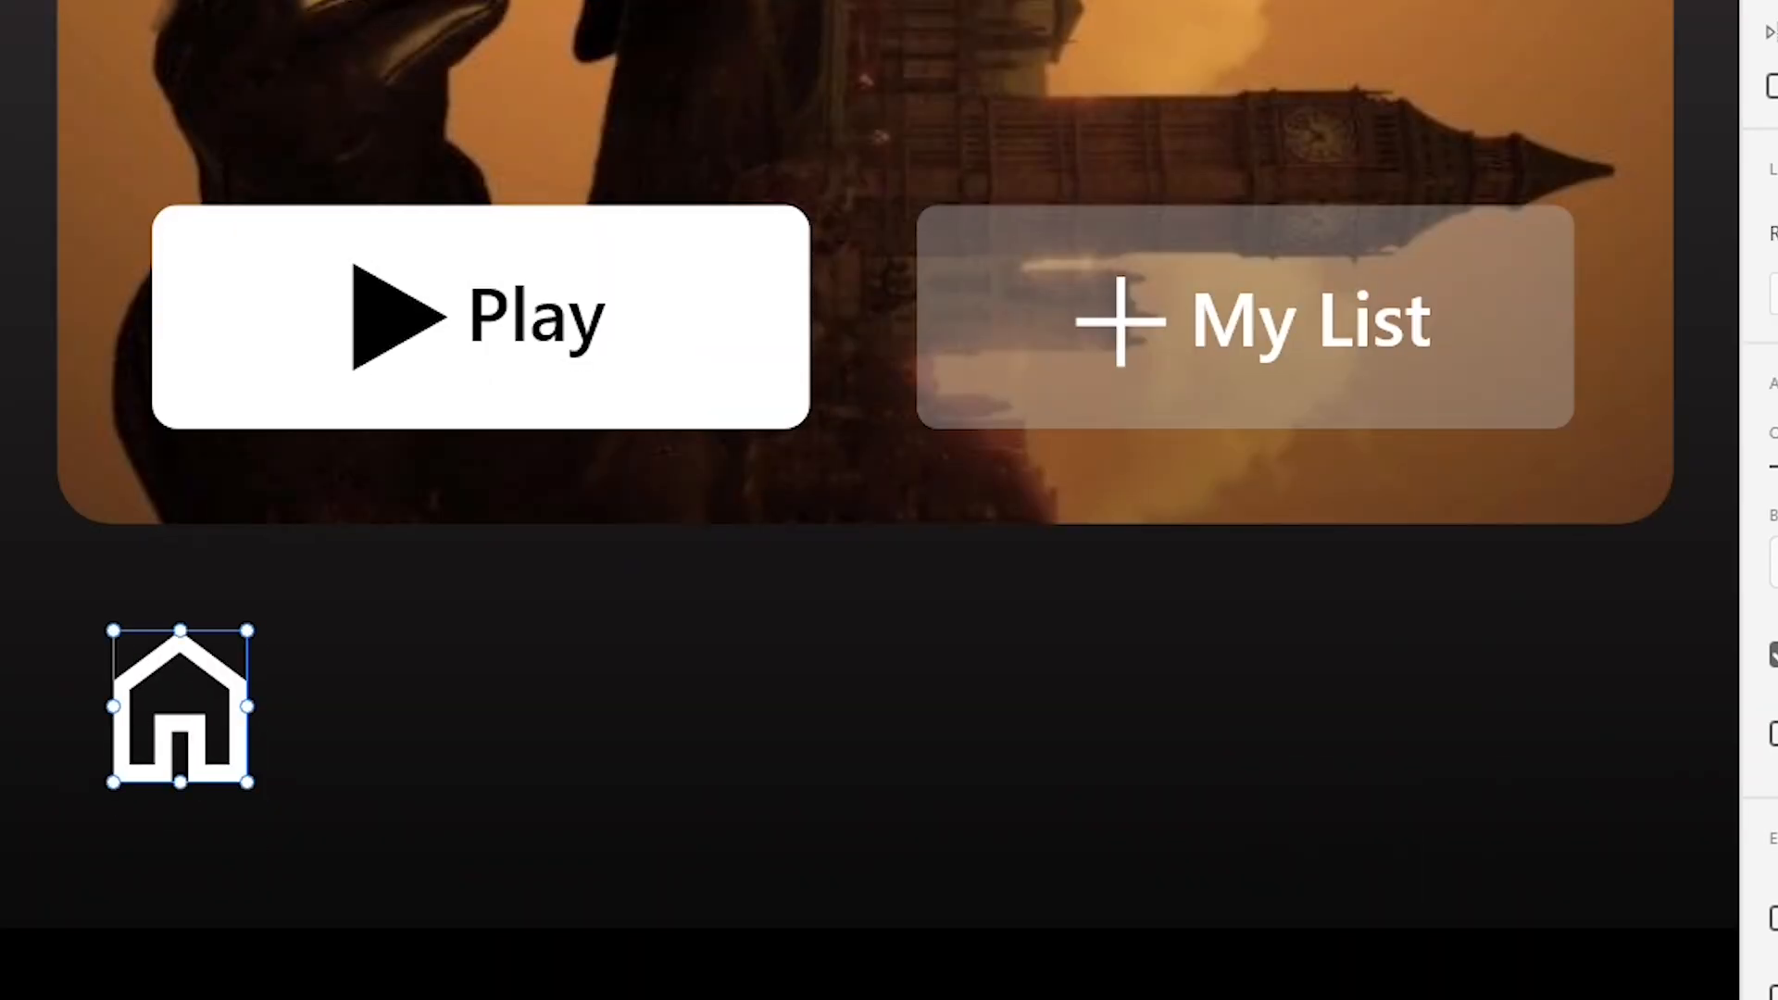
Add a white "Home" label below the house icon and reduce it to font size 13.
key(t)
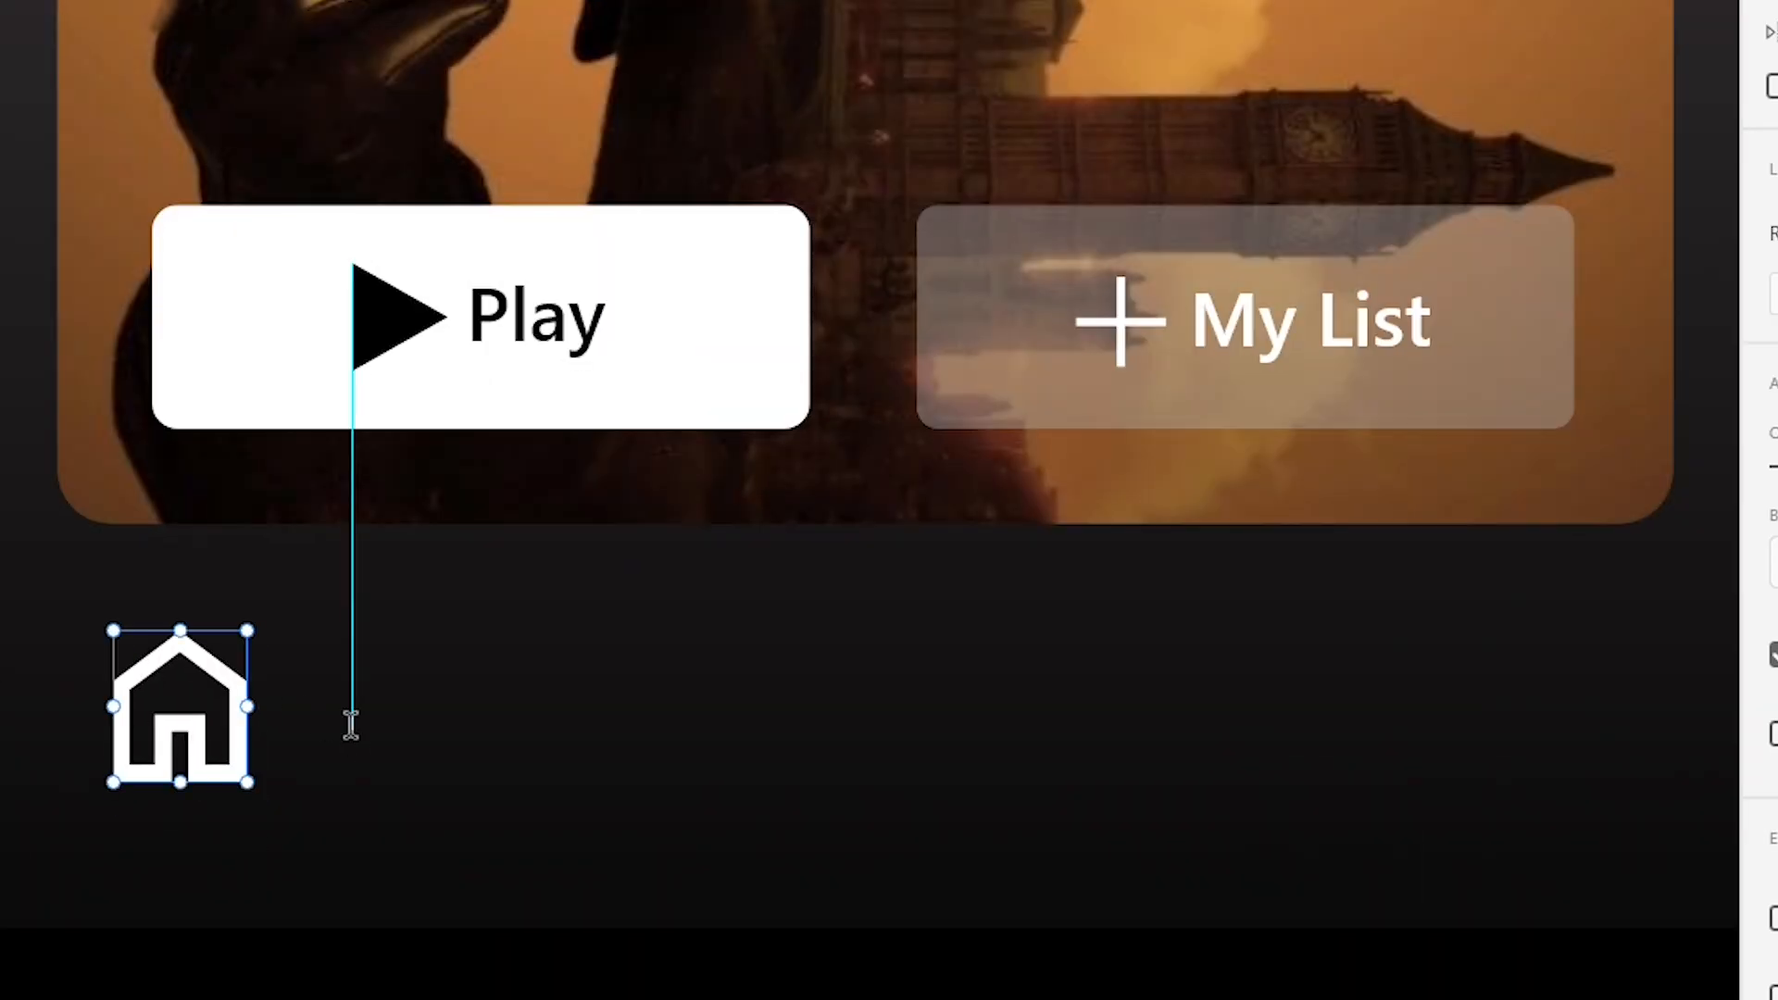
click(105, 833)
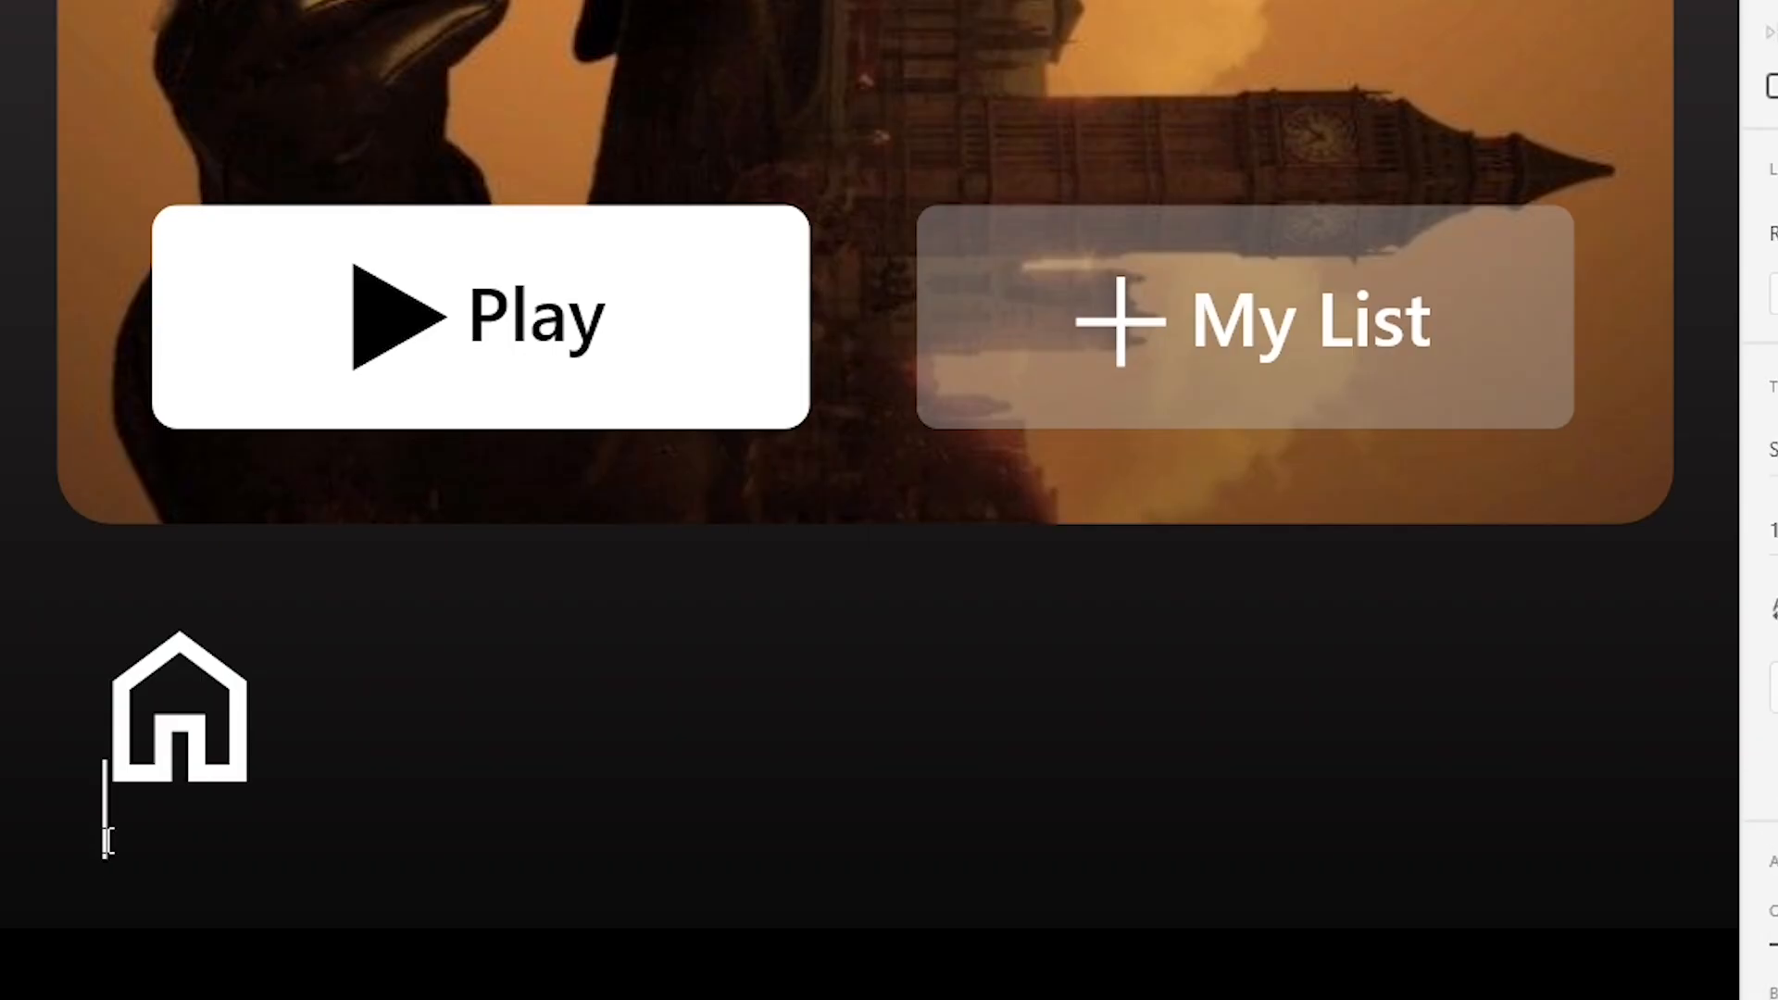
text(Home)
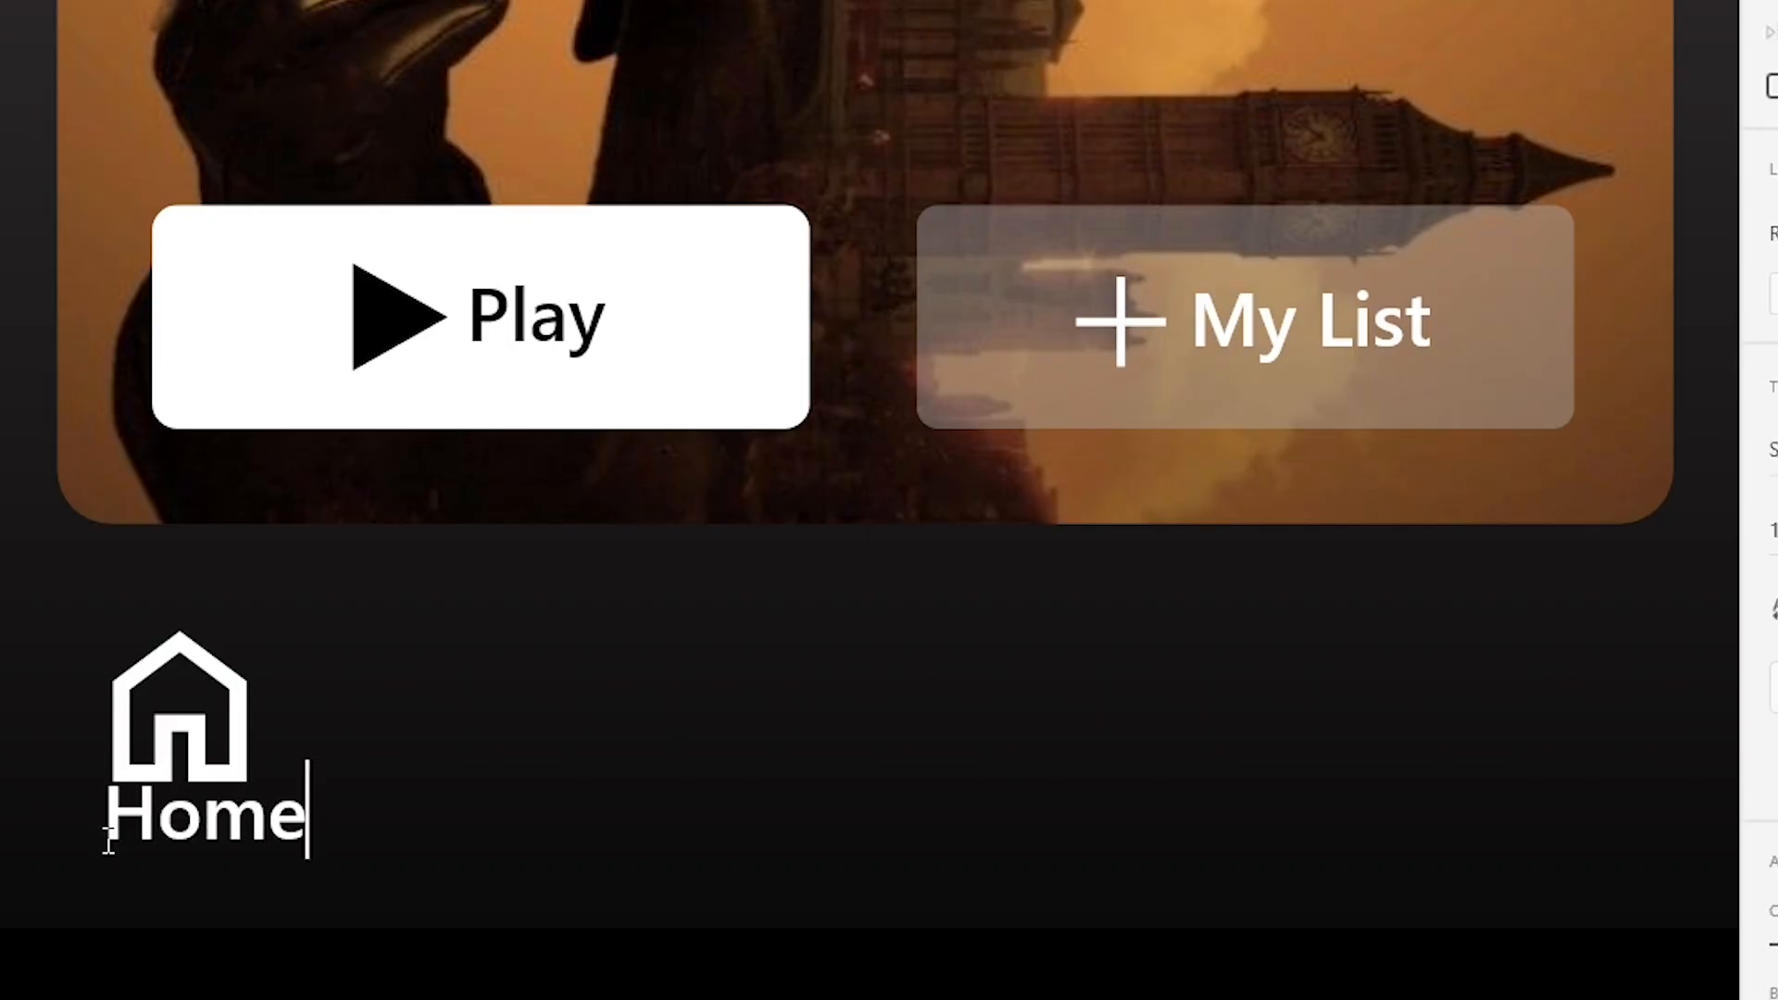
key(Escape)
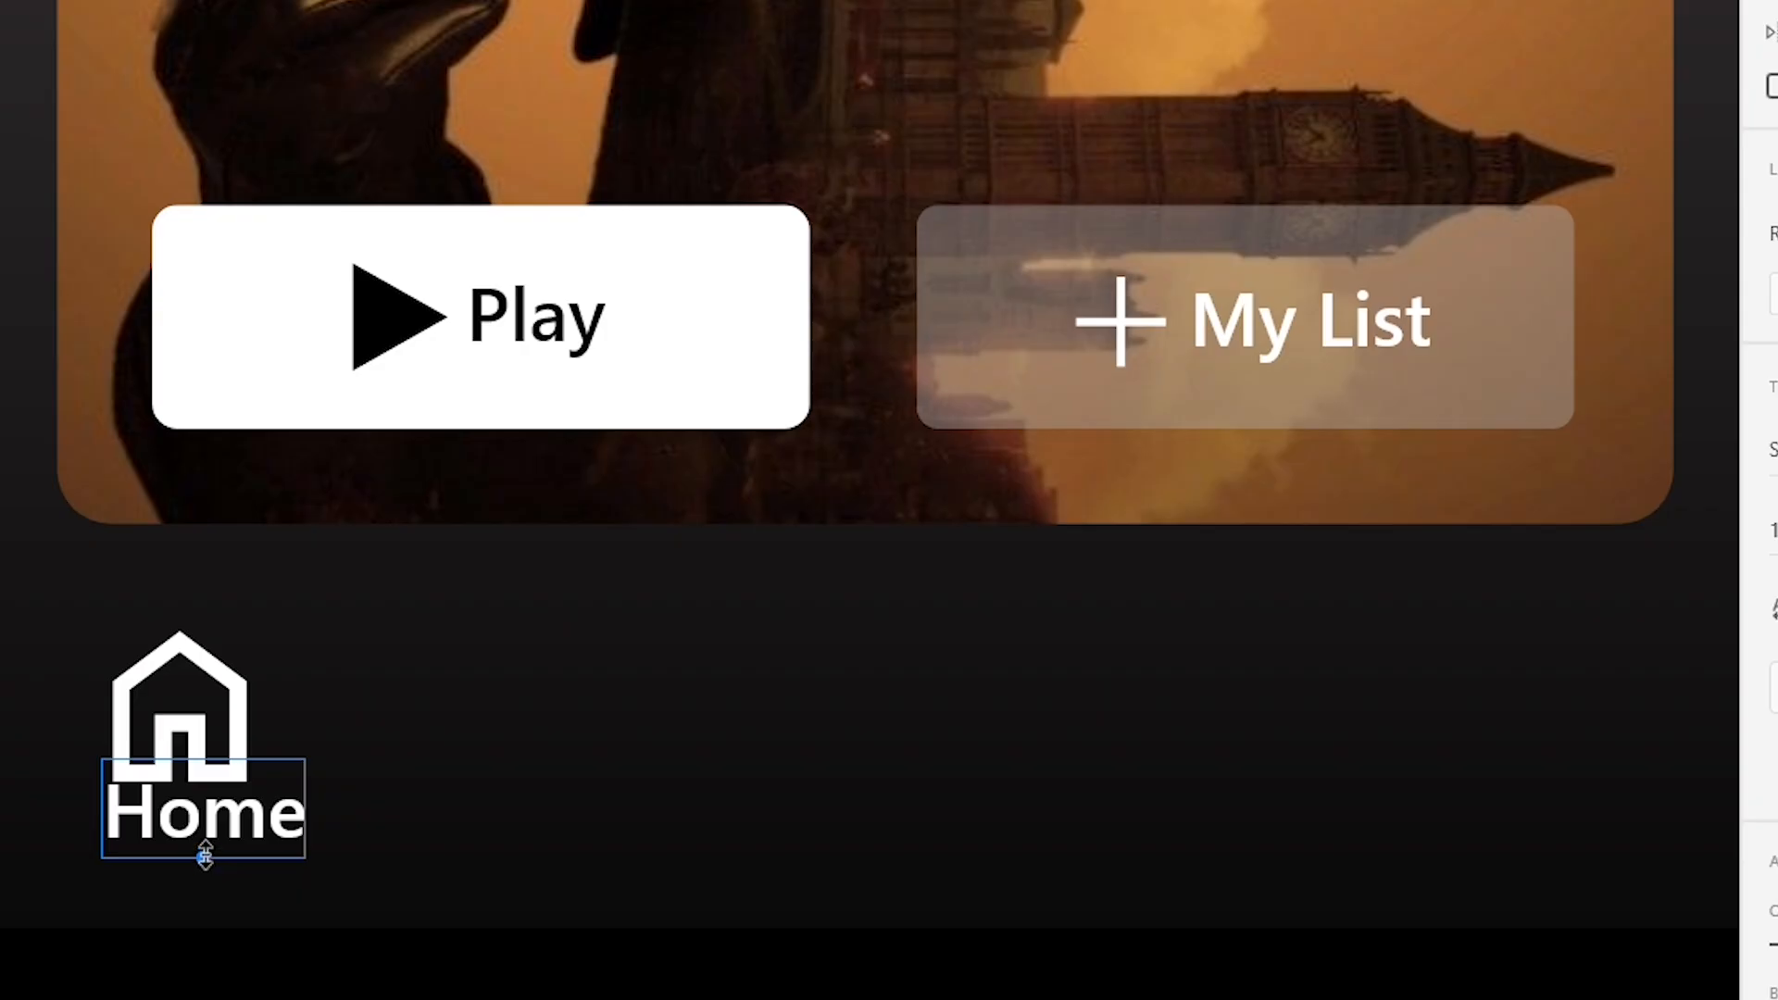
drag(206, 858, 198, 826)
scroll(199, 825, down, 4)
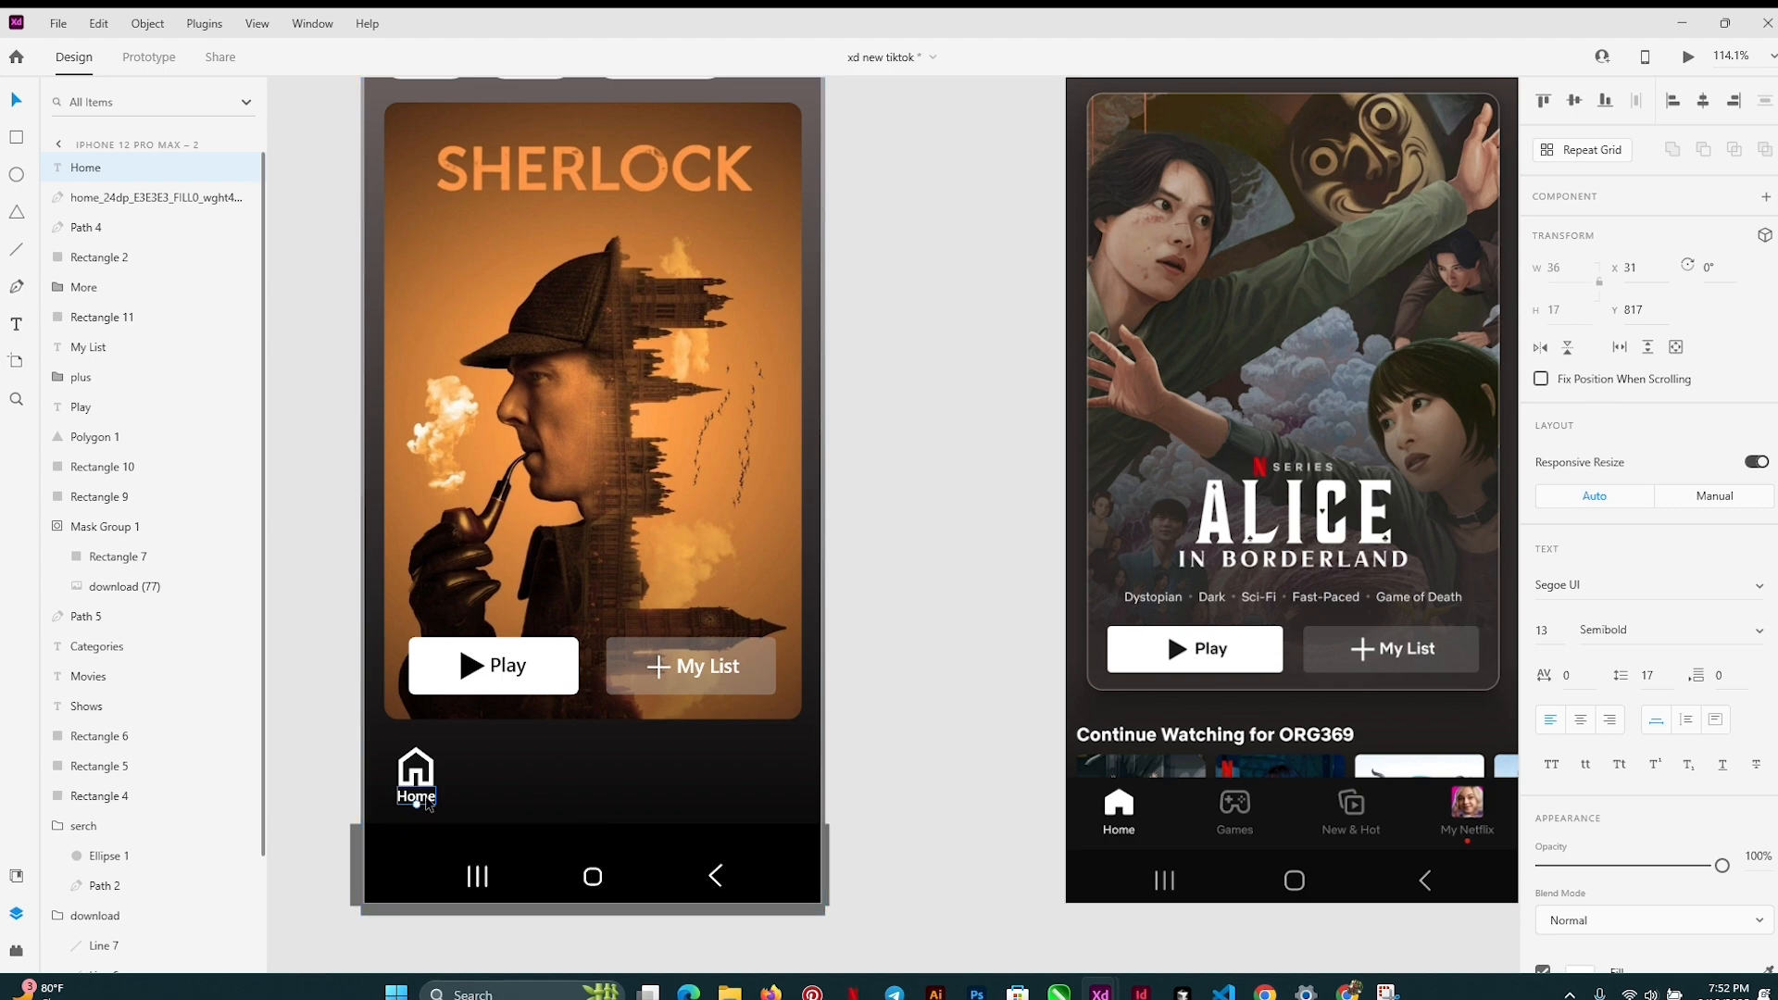
Change the font weight of the "Home" label under the house icon to Regular.
double_click(427, 802)
scroll(1658, 682, down, 4)
click(1687, 319)
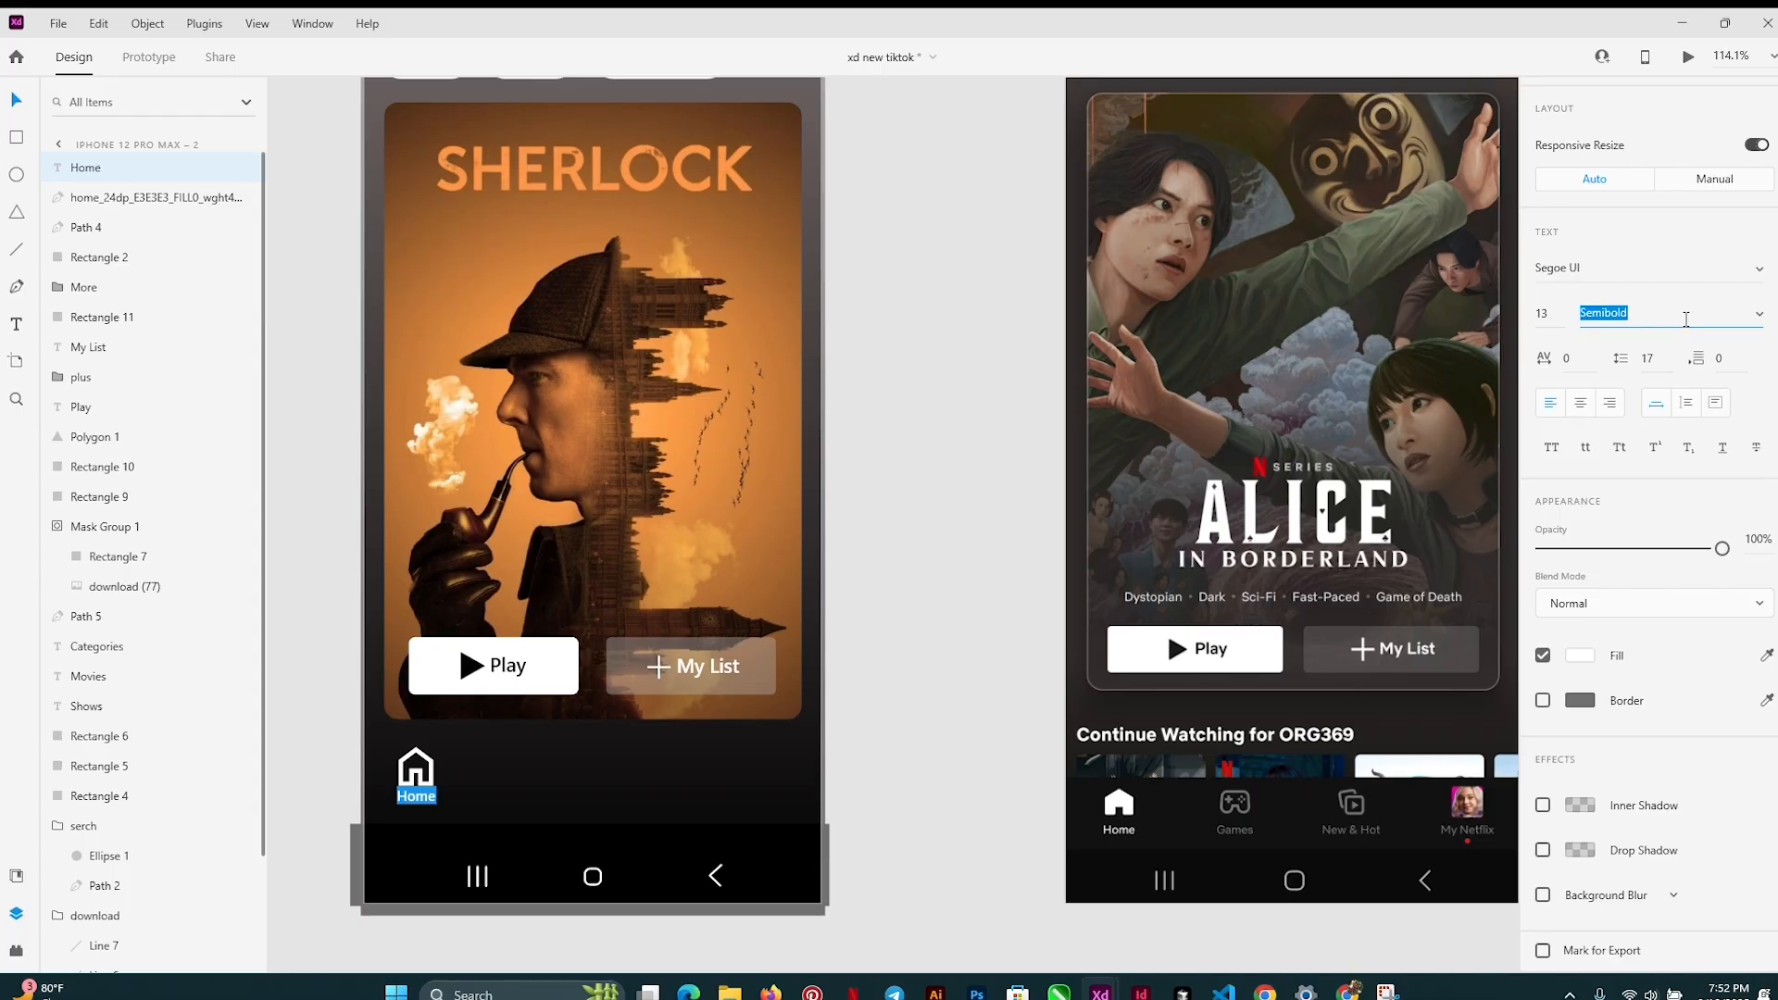
click(1761, 321)
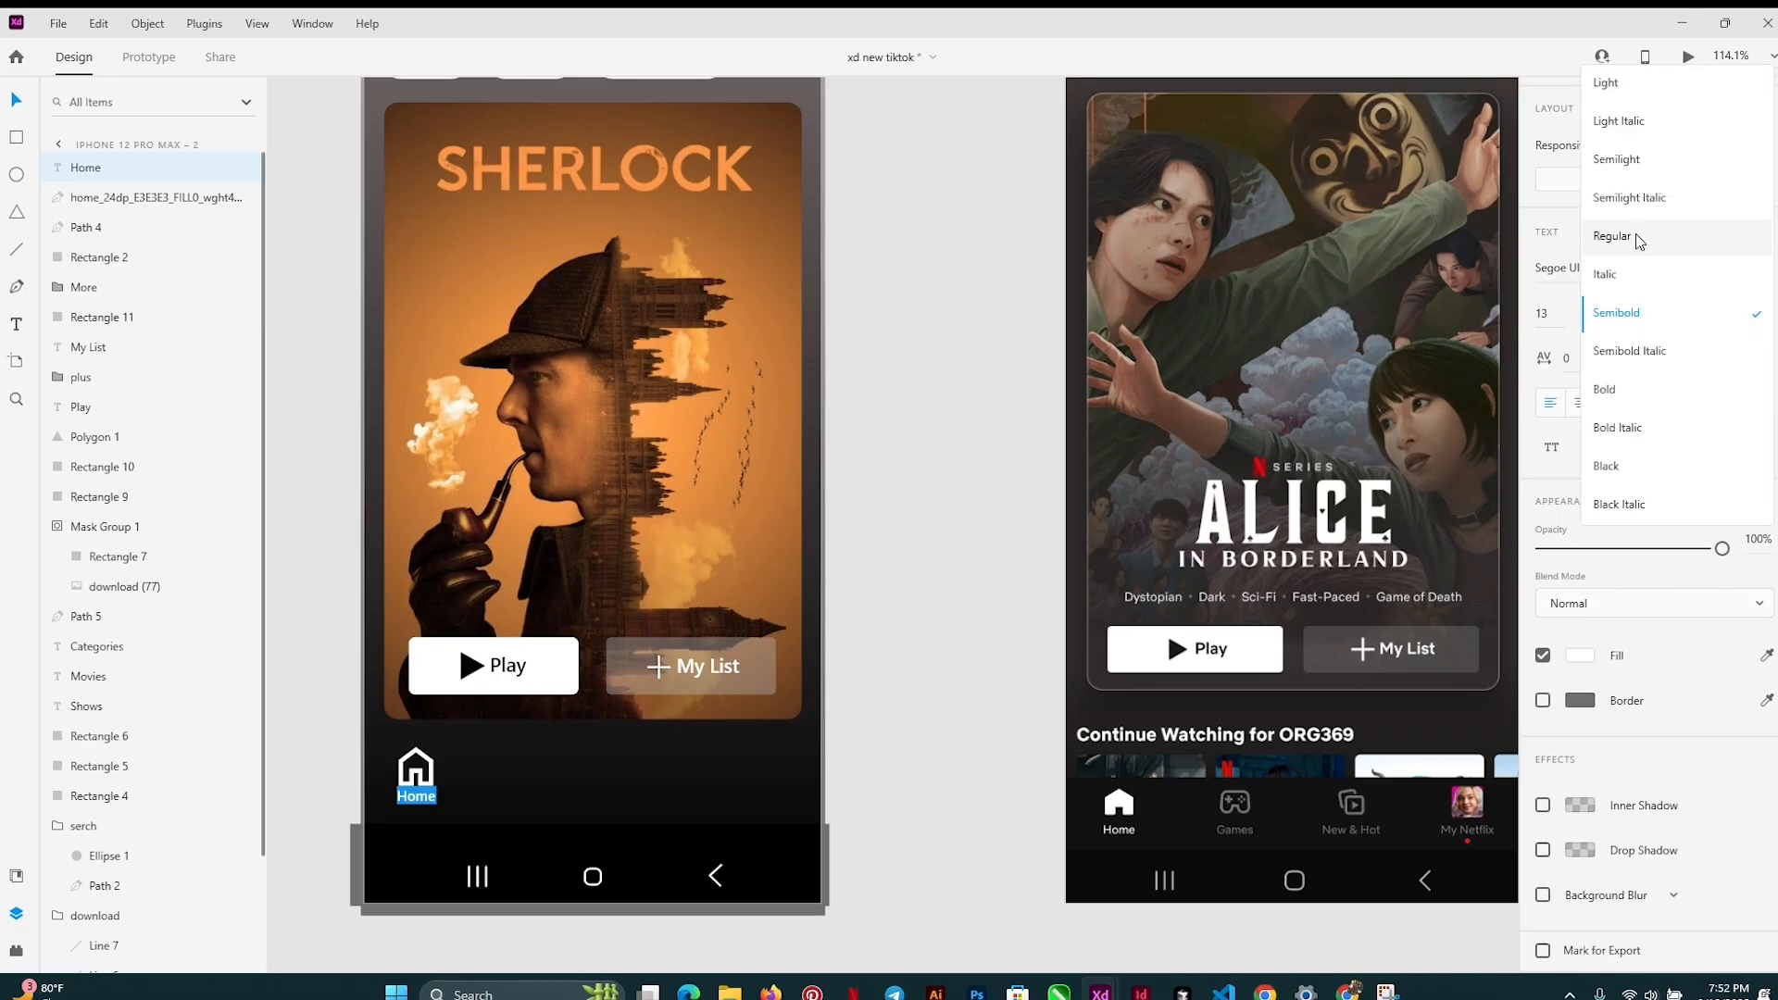
click(1640, 241)
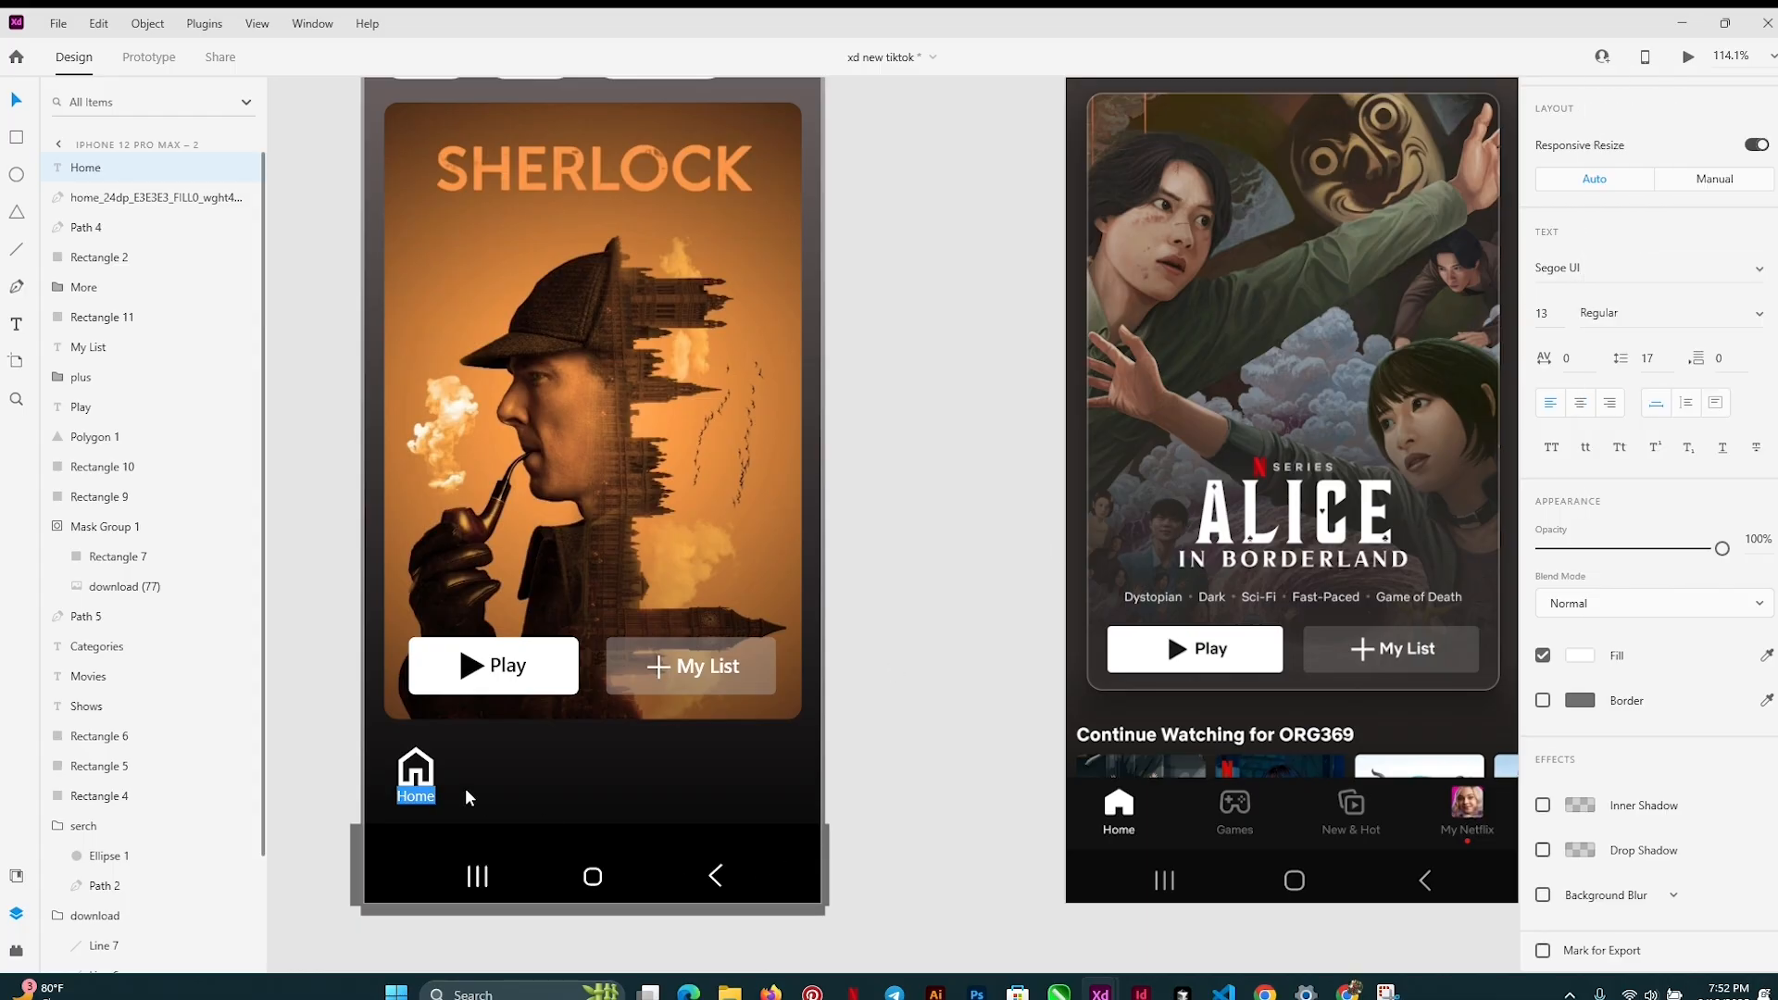
click(15, 101)
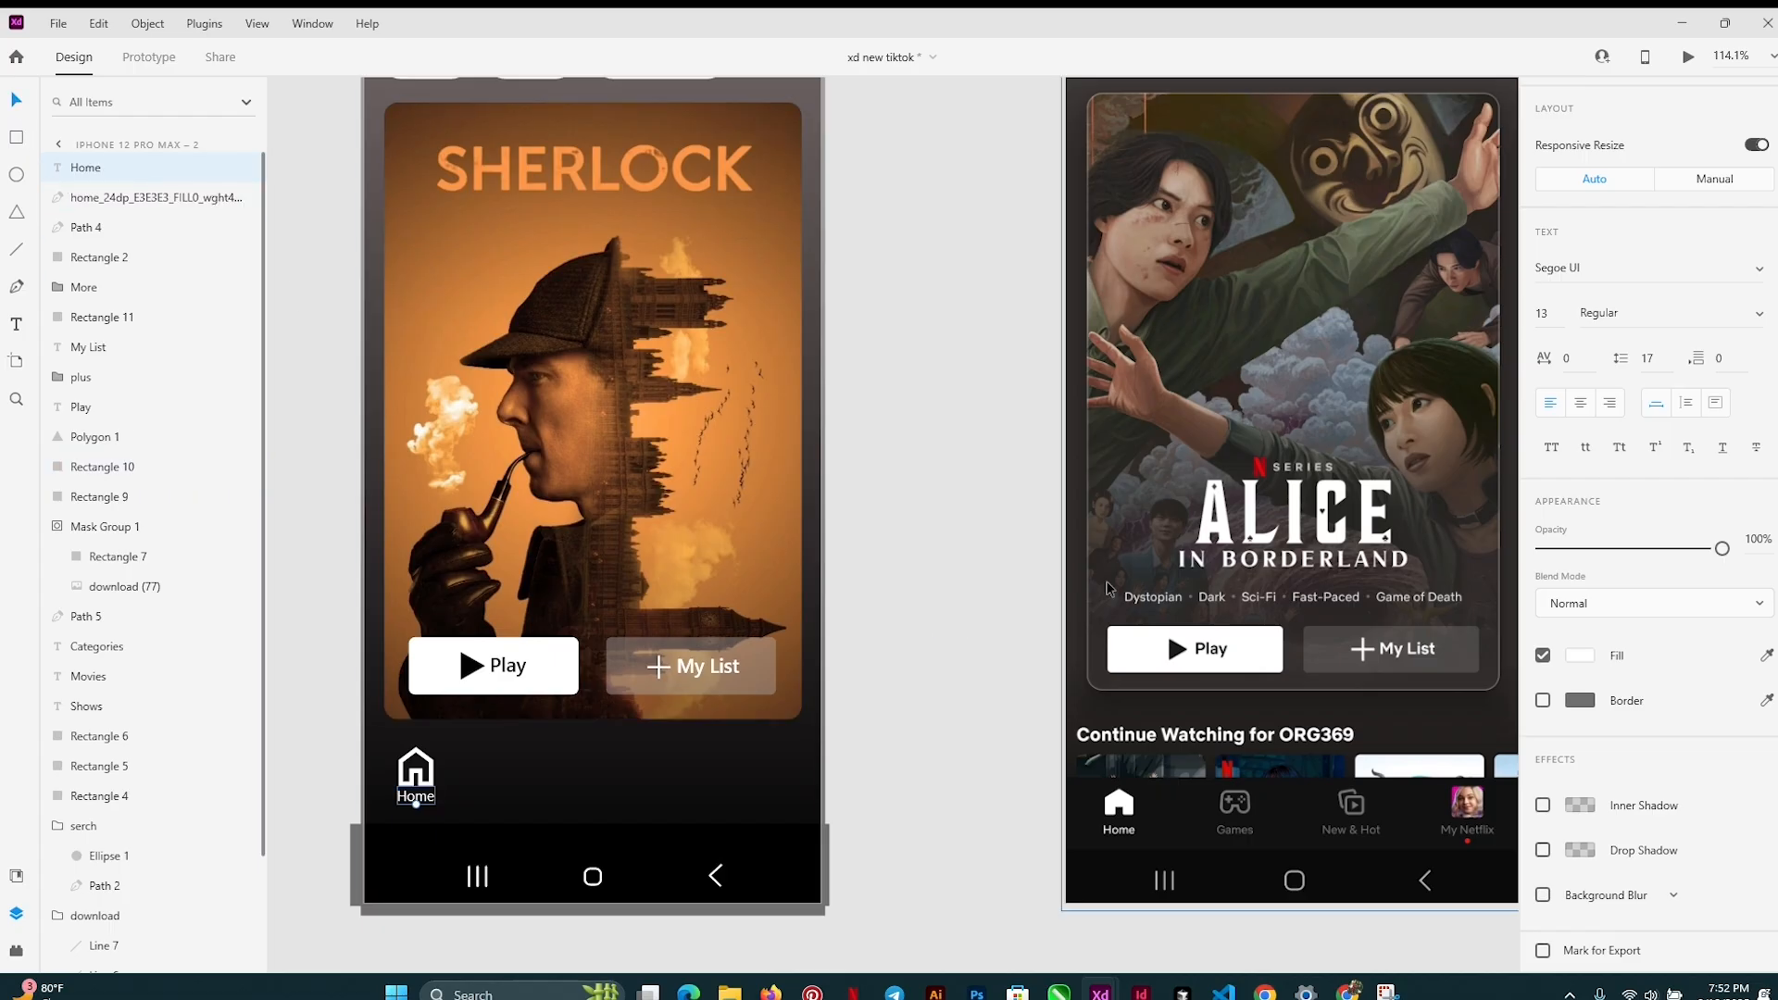
scroll(1108, 586, down, 3)
scroll(1106, 582, right, 1)
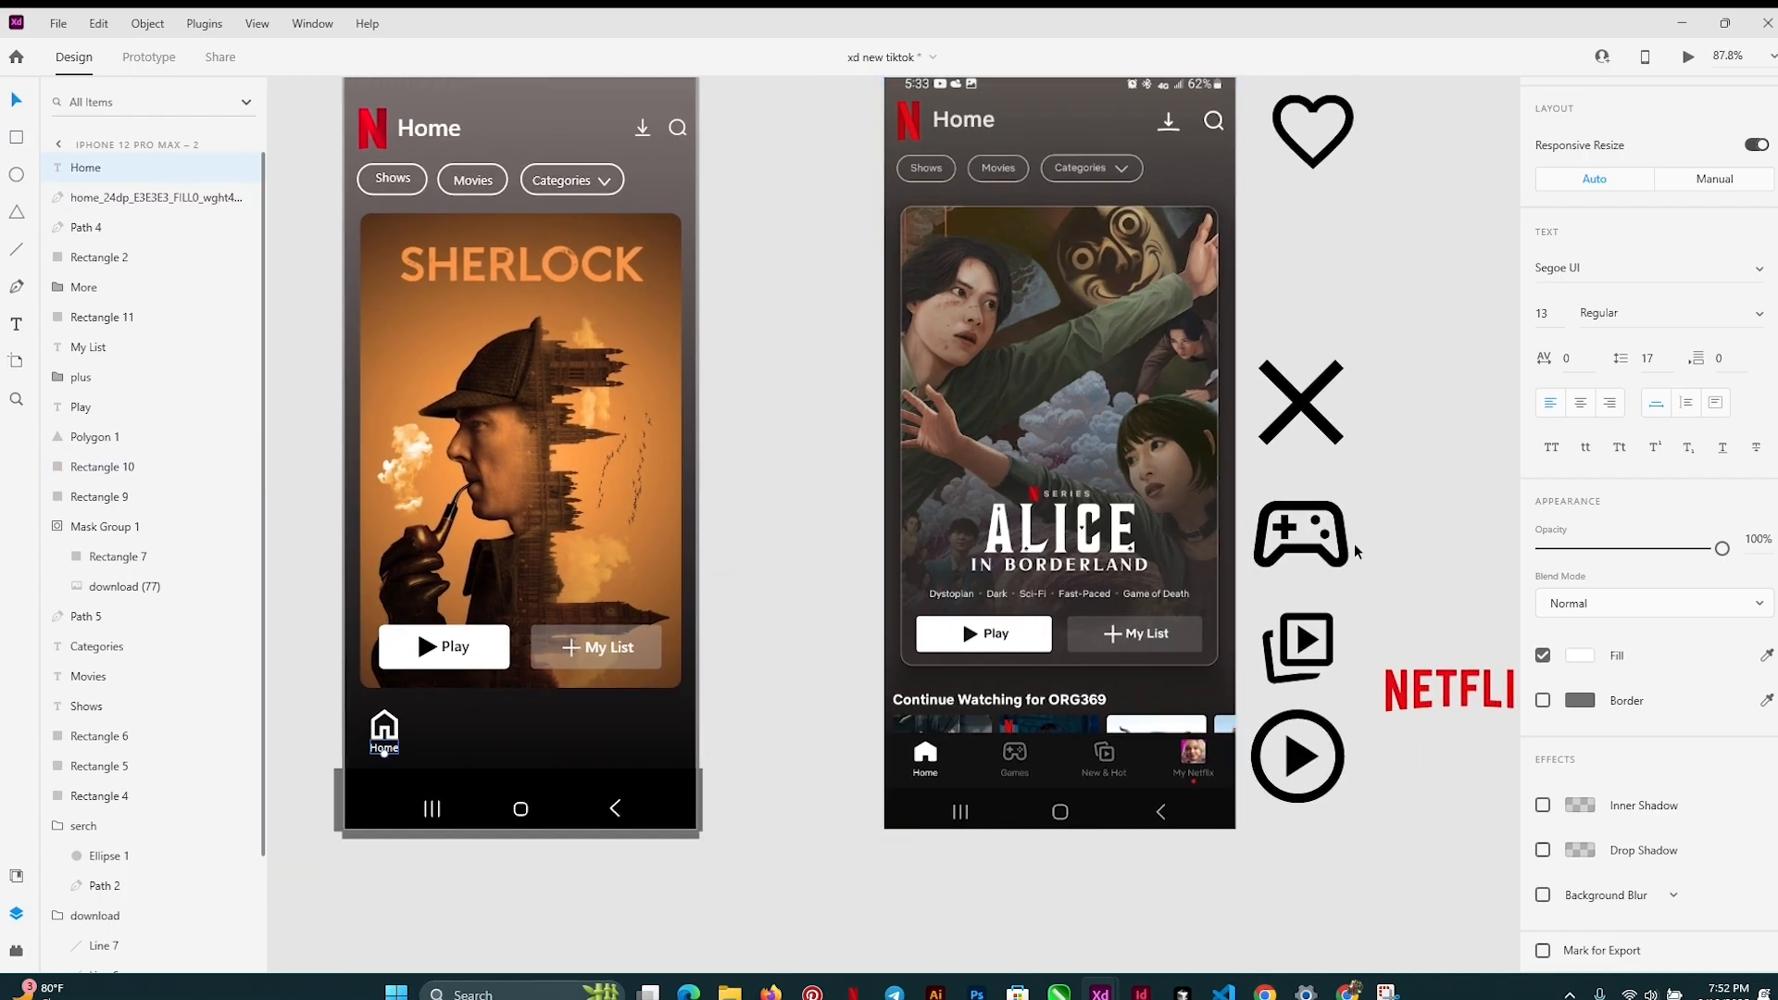
Move the game controller icon beside the house icon on the Sherlock artboard and flip the stacked play icon vertically.
drag(1315, 553, 498, 754)
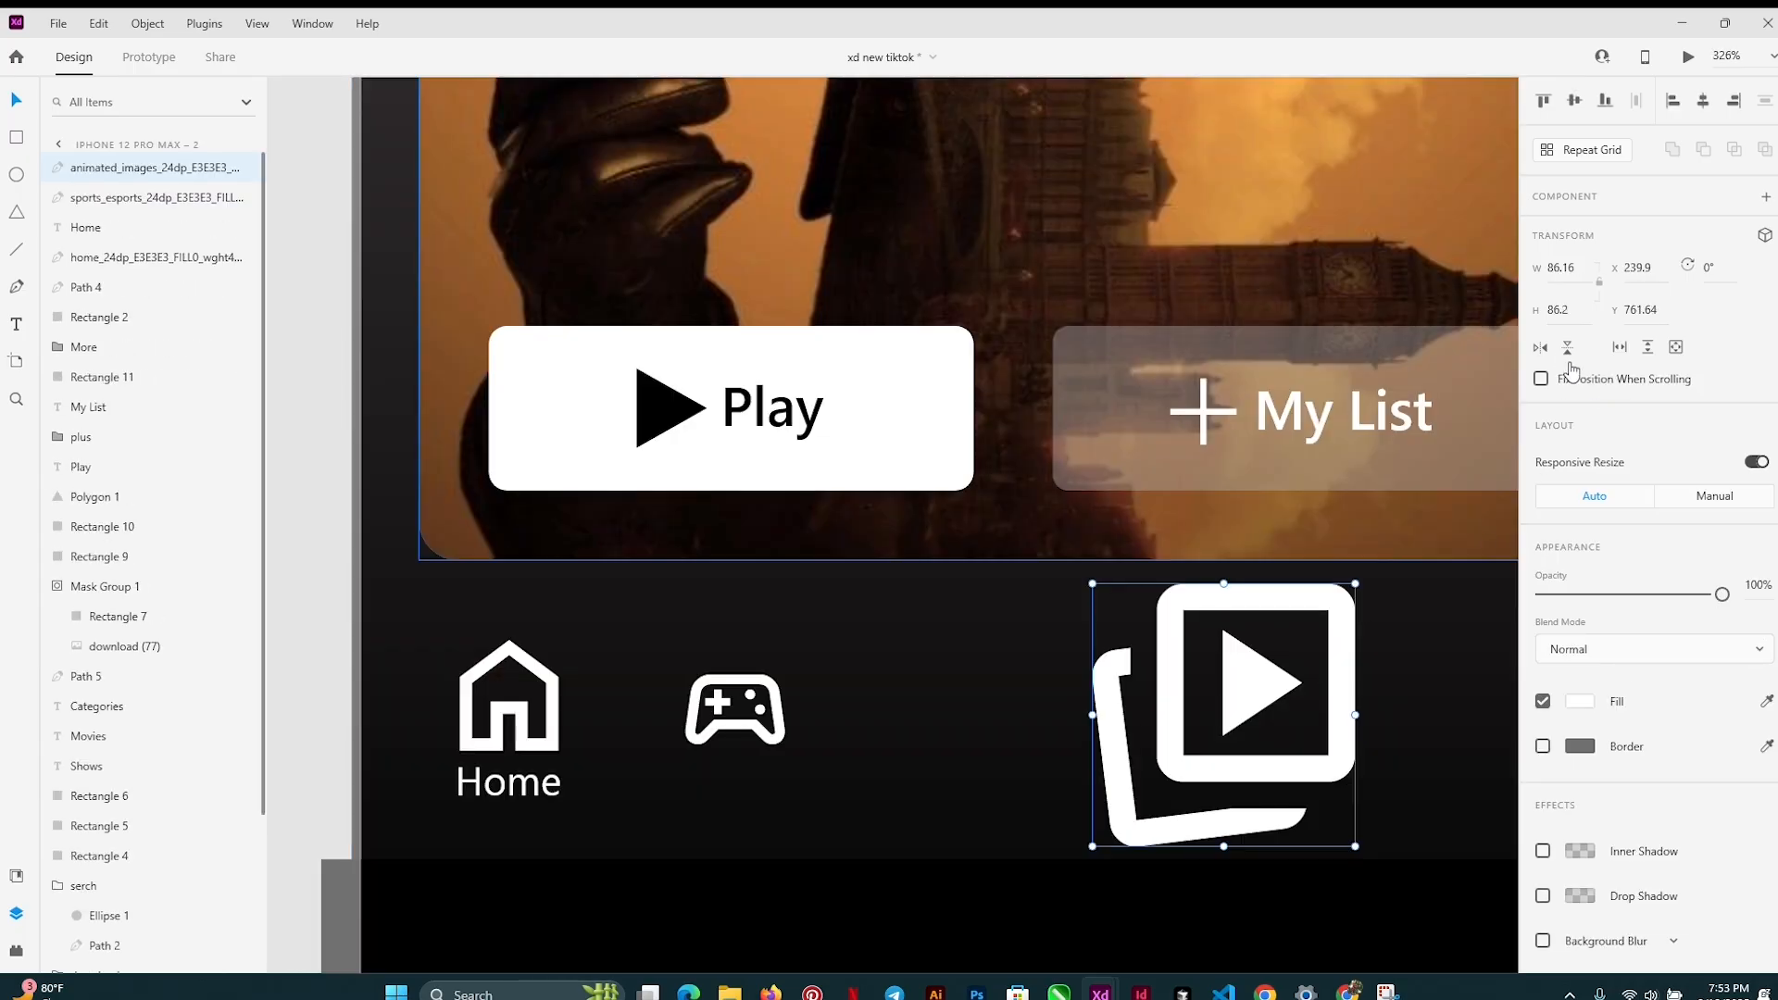
click(1541, 348)
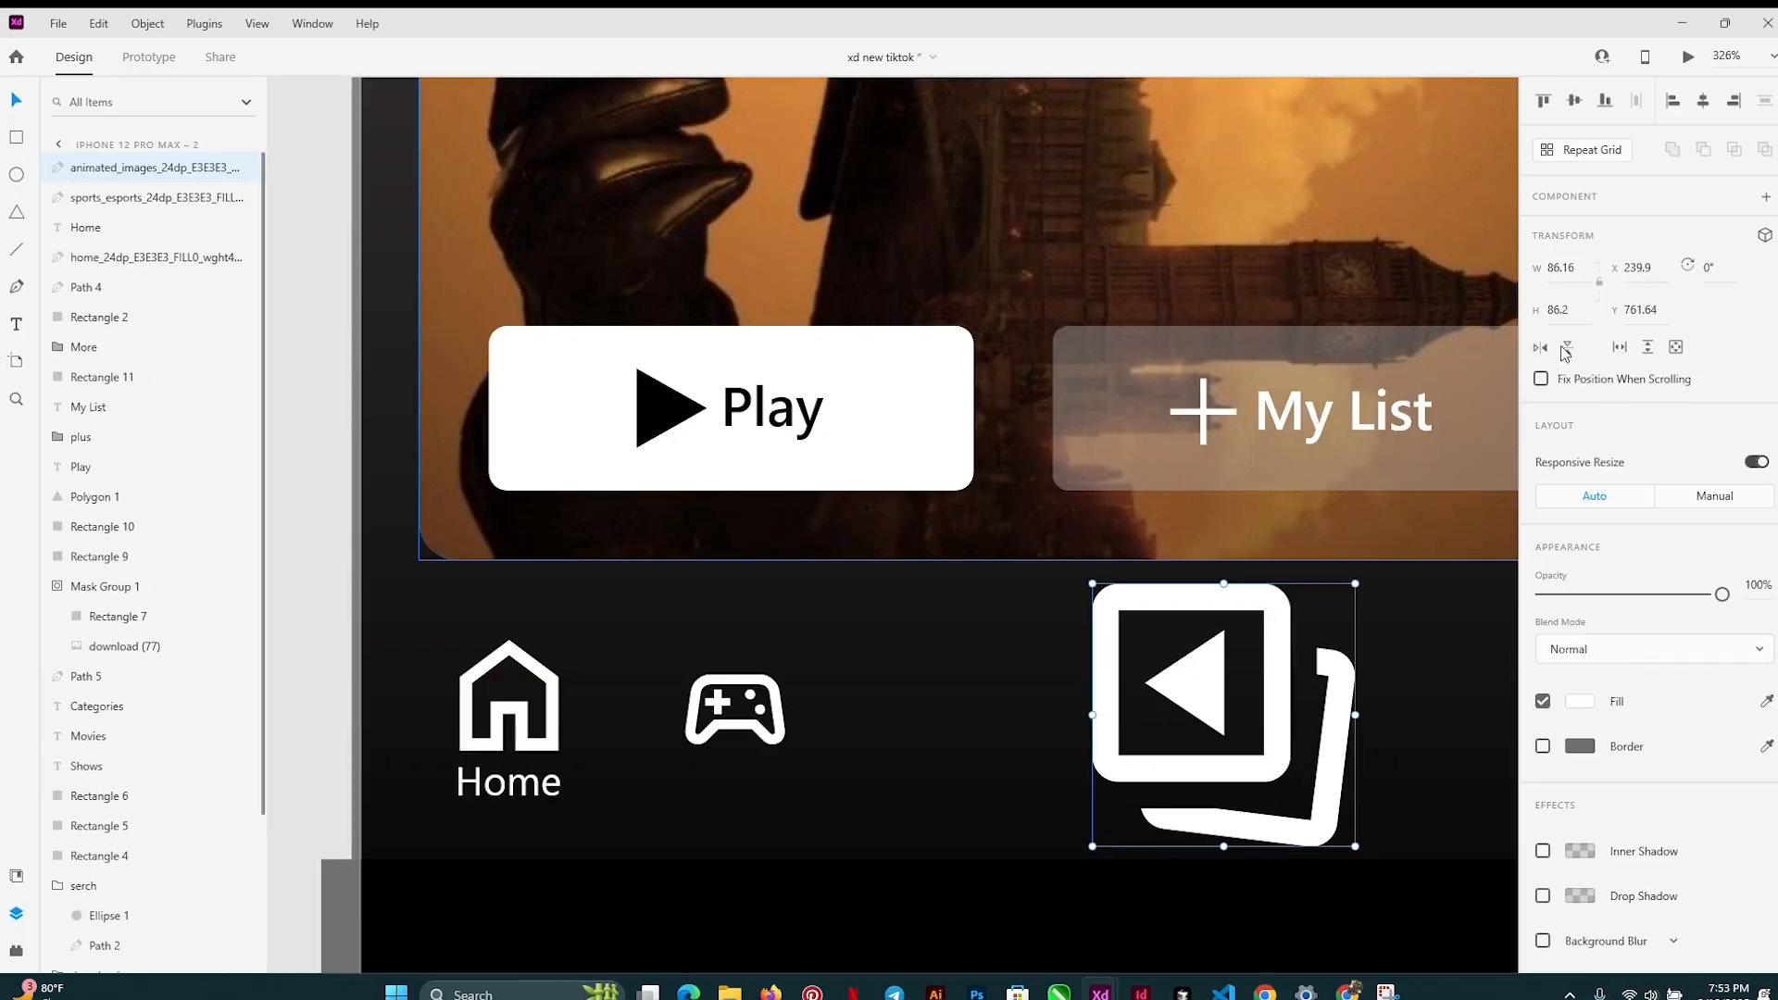
click(1569, 351)
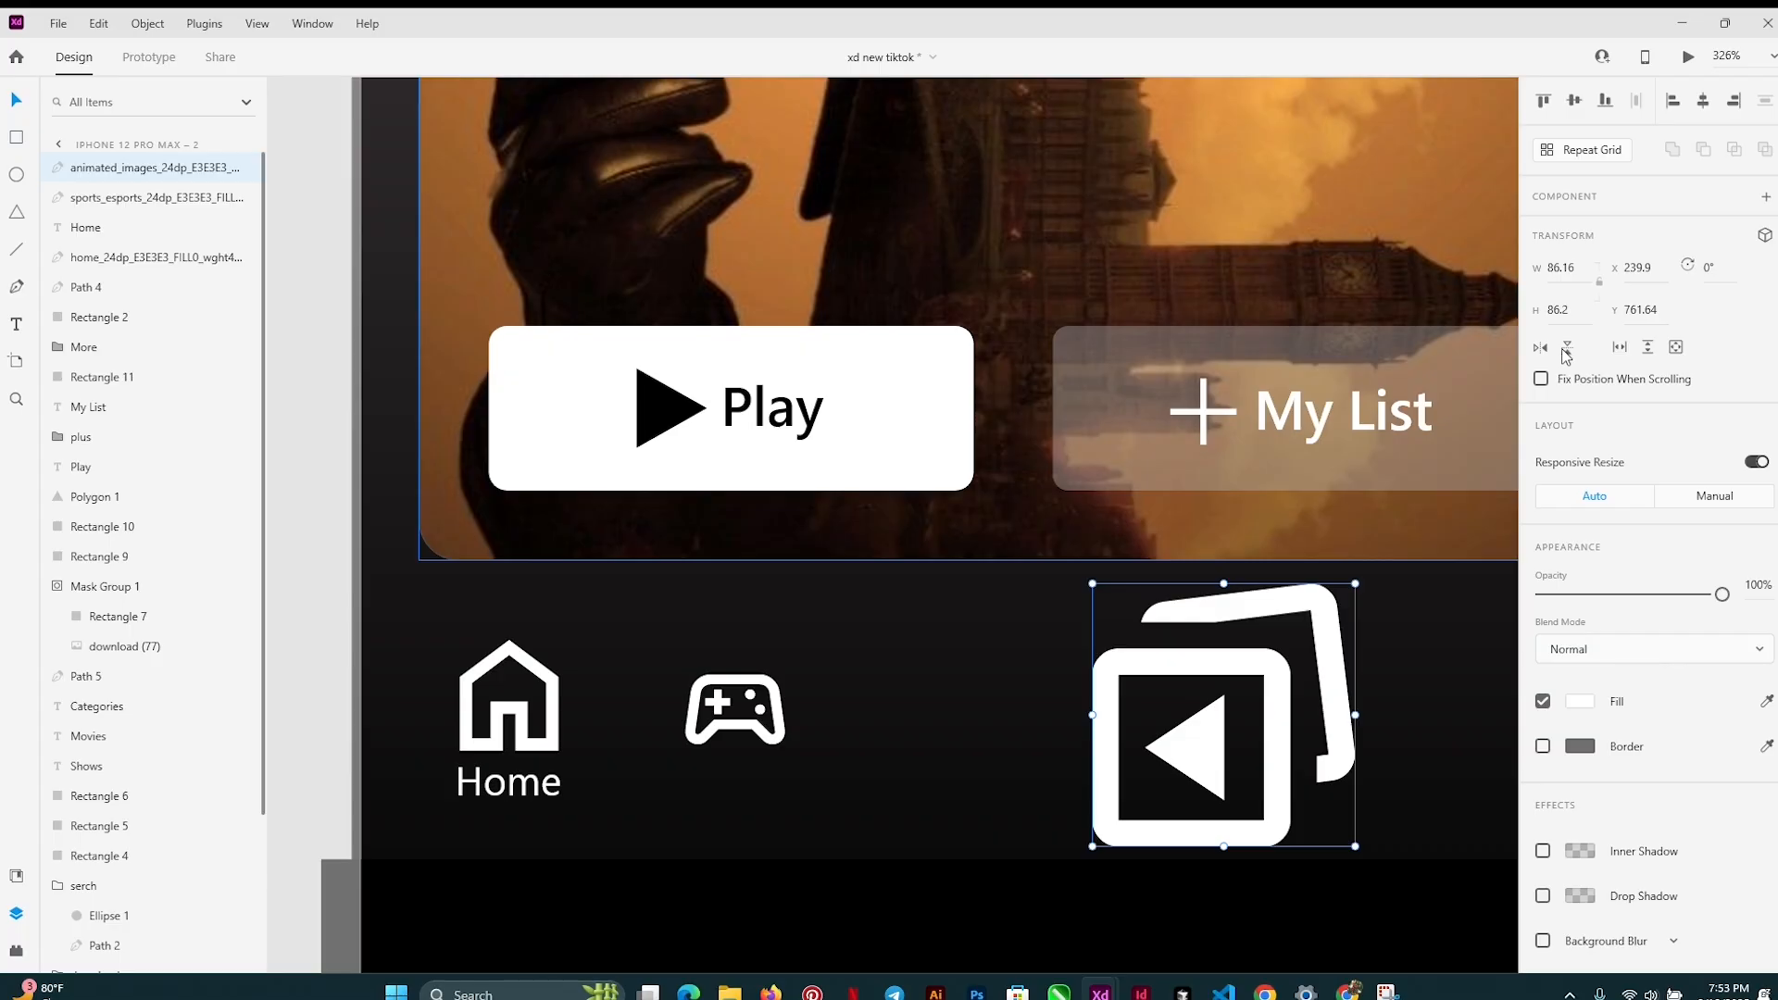
click(1541, 349)
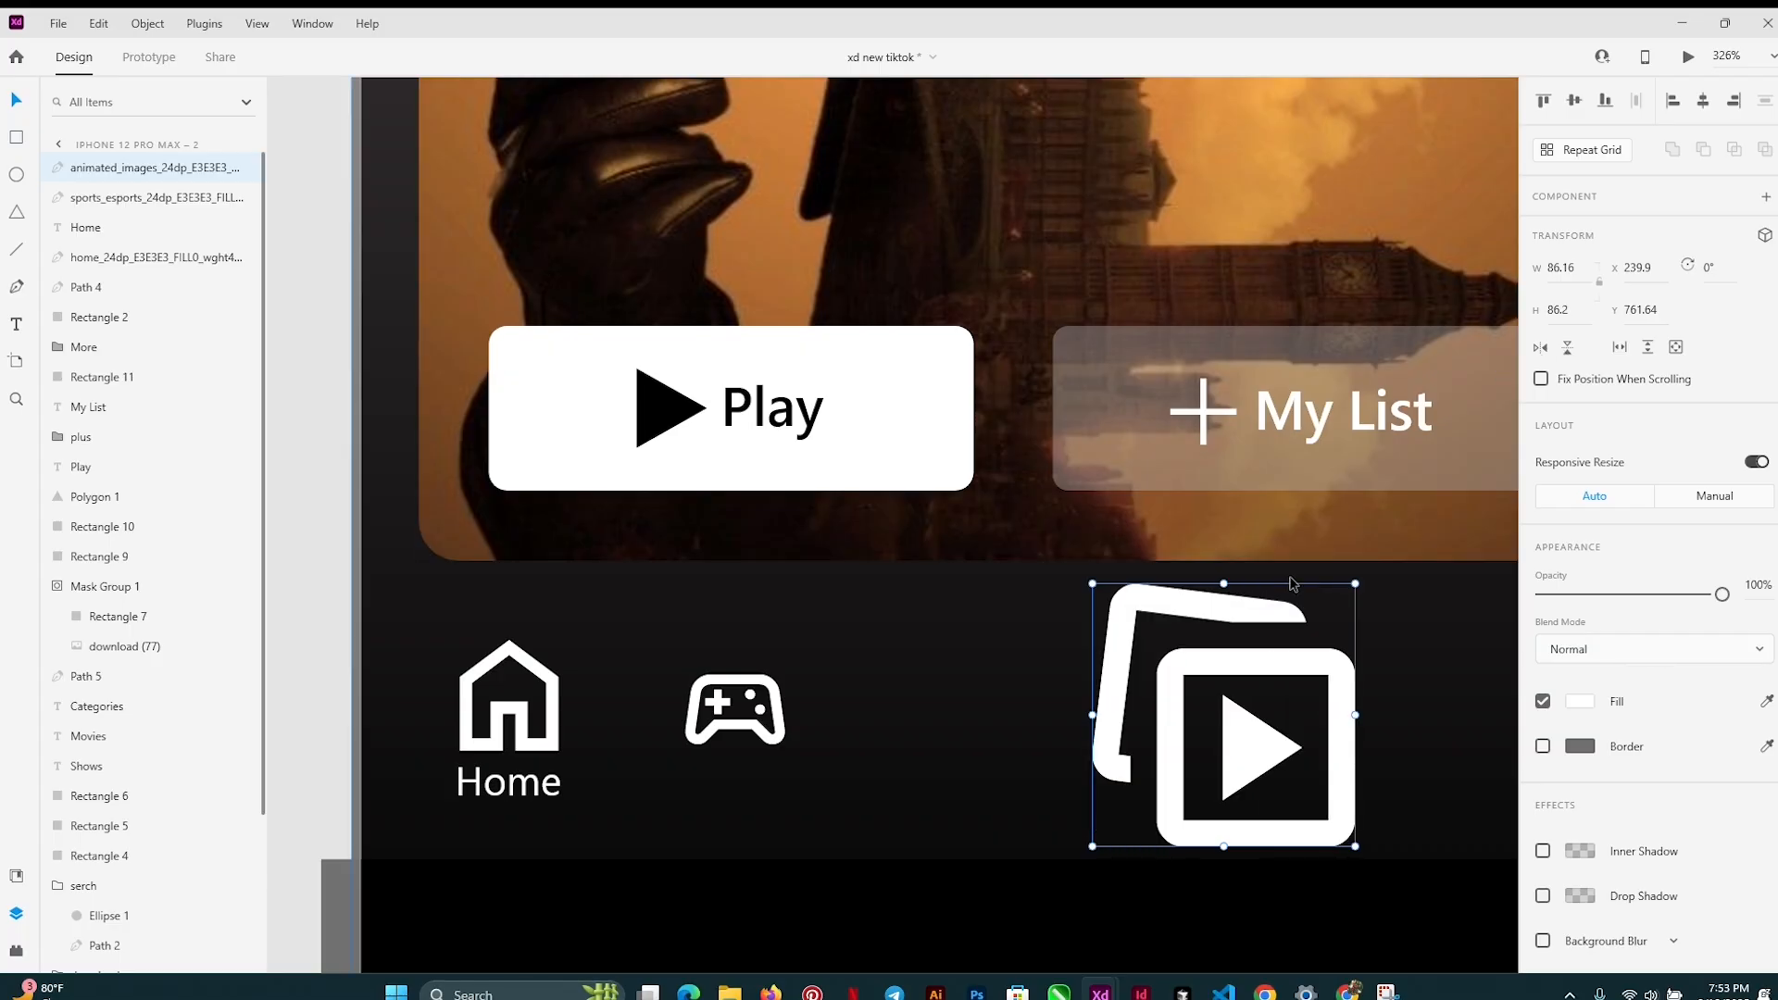
Lower the opacity of the game controller and stacked play icons so they look grey like the inactive tabs in the reference.
scroll(1292, 584, right, 5)
scroll(1289, 576, right, 15)
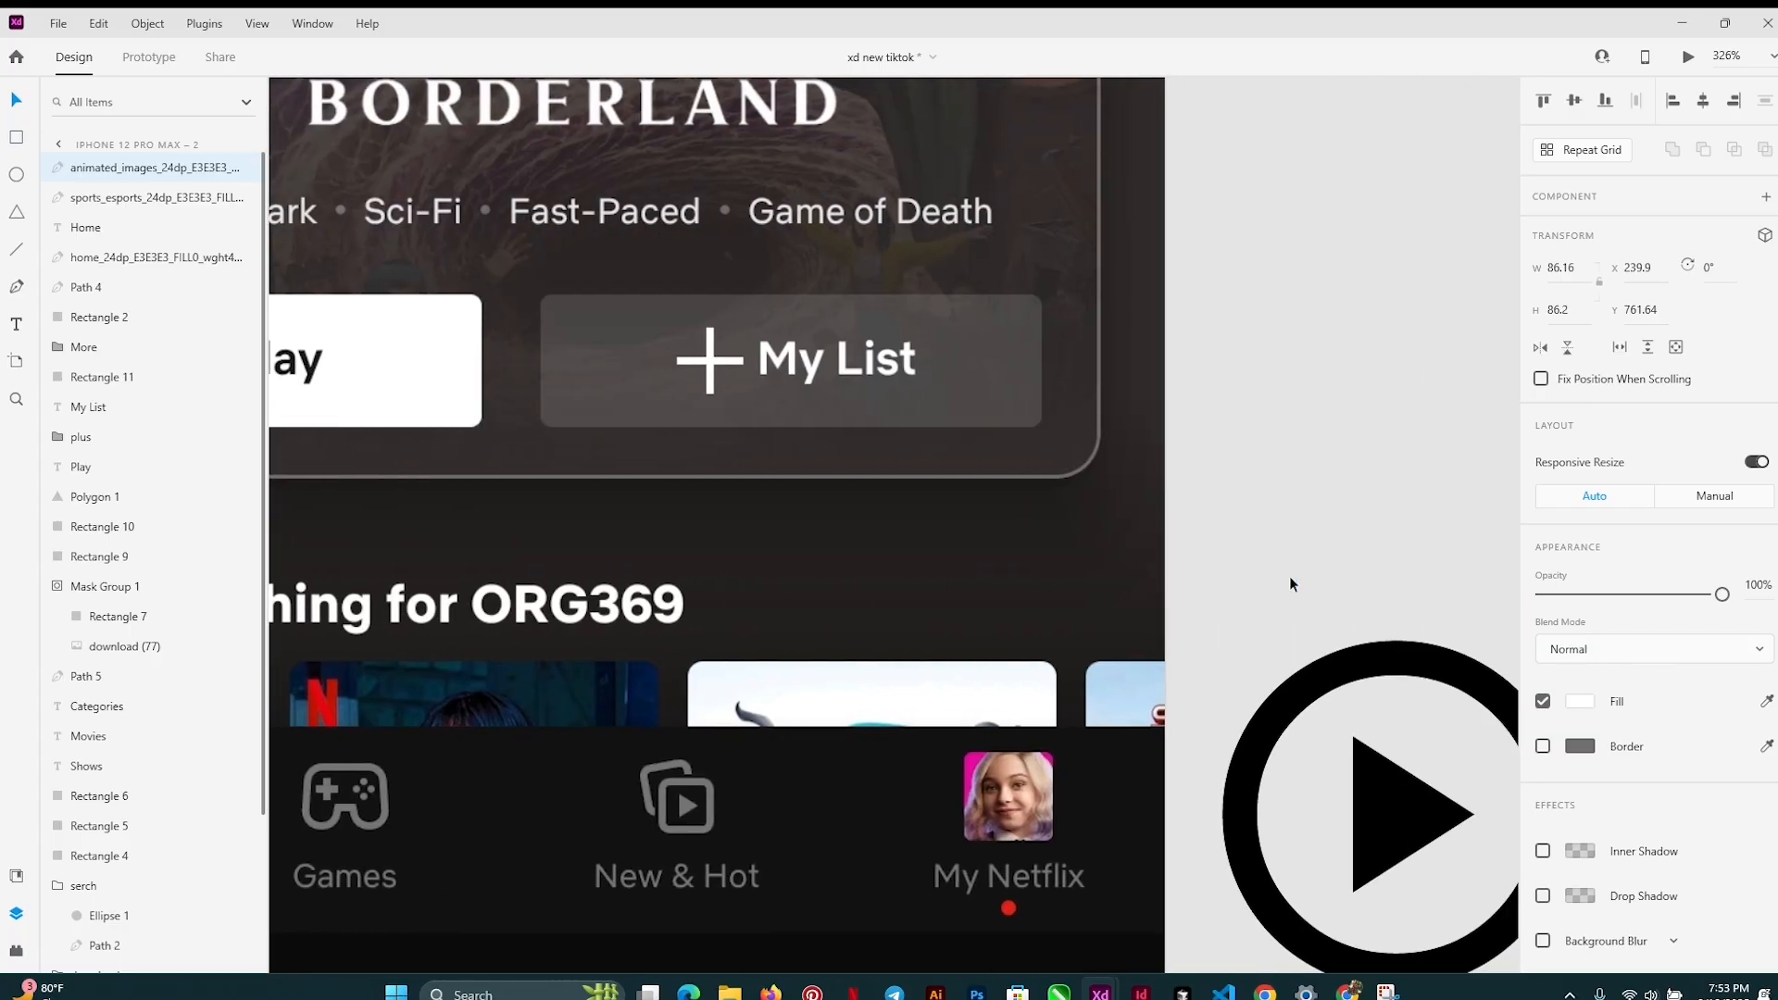
scroll(1014, 798, left, 15)
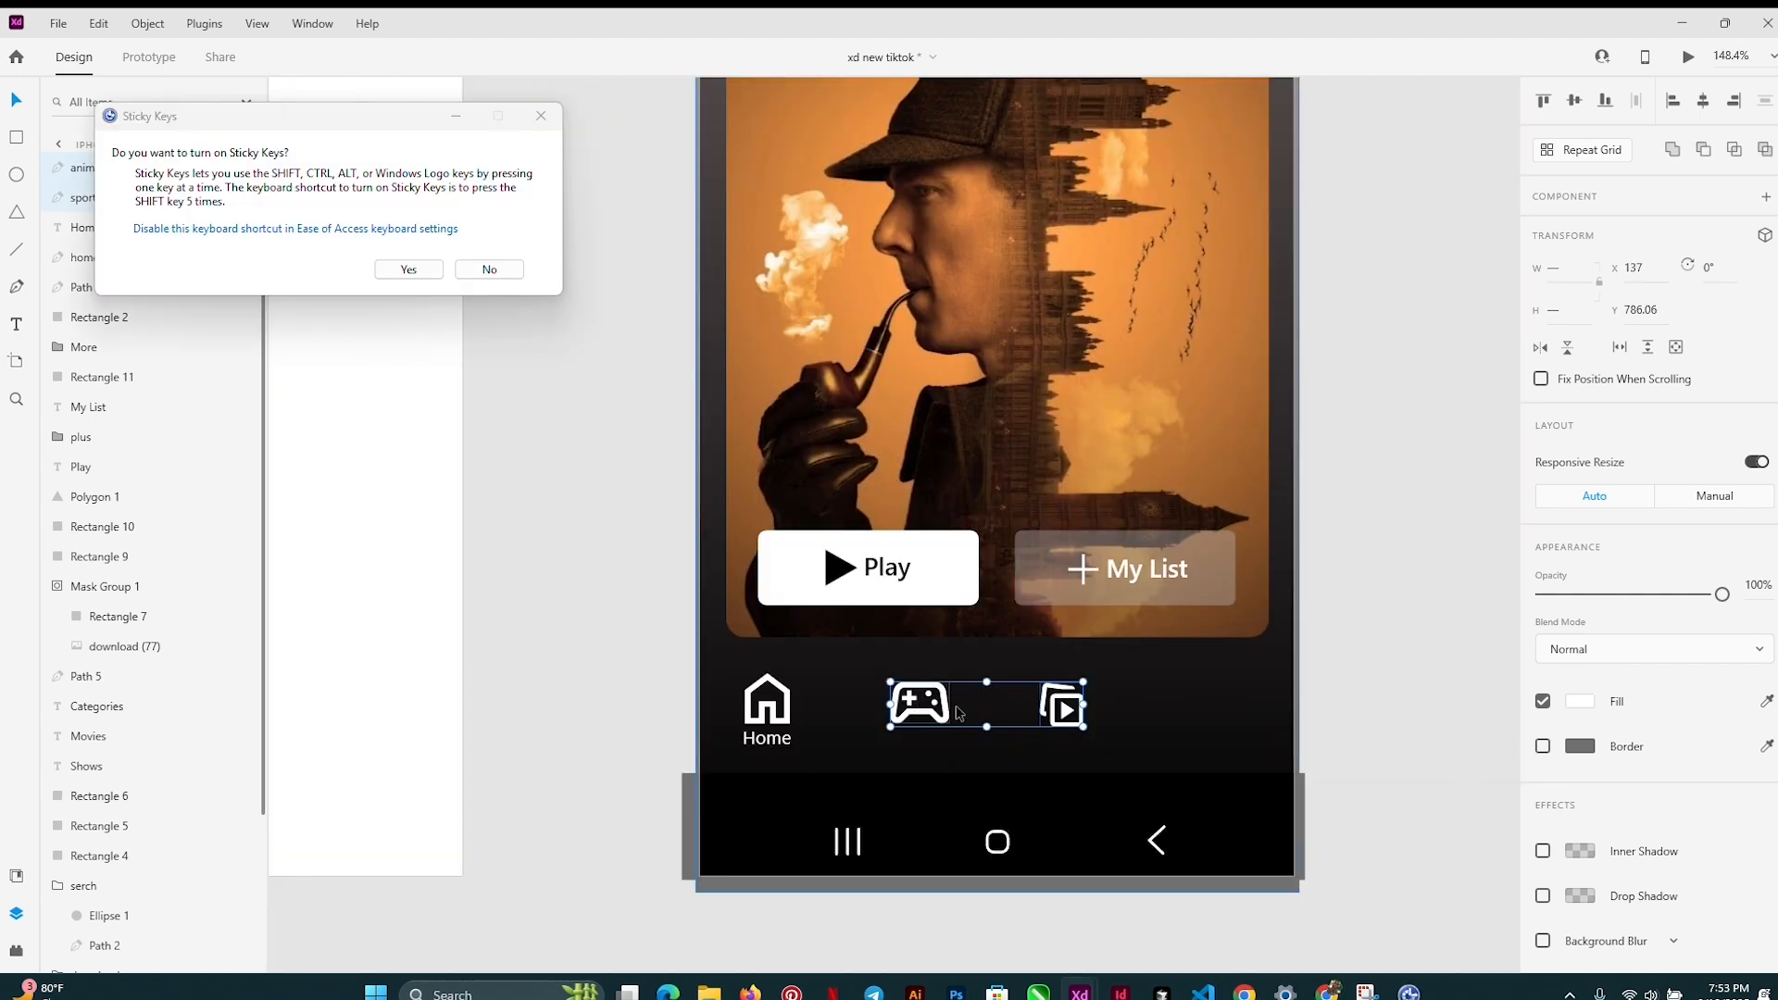
drag(1722, 594, 1644, 601)
click(1335, 652)
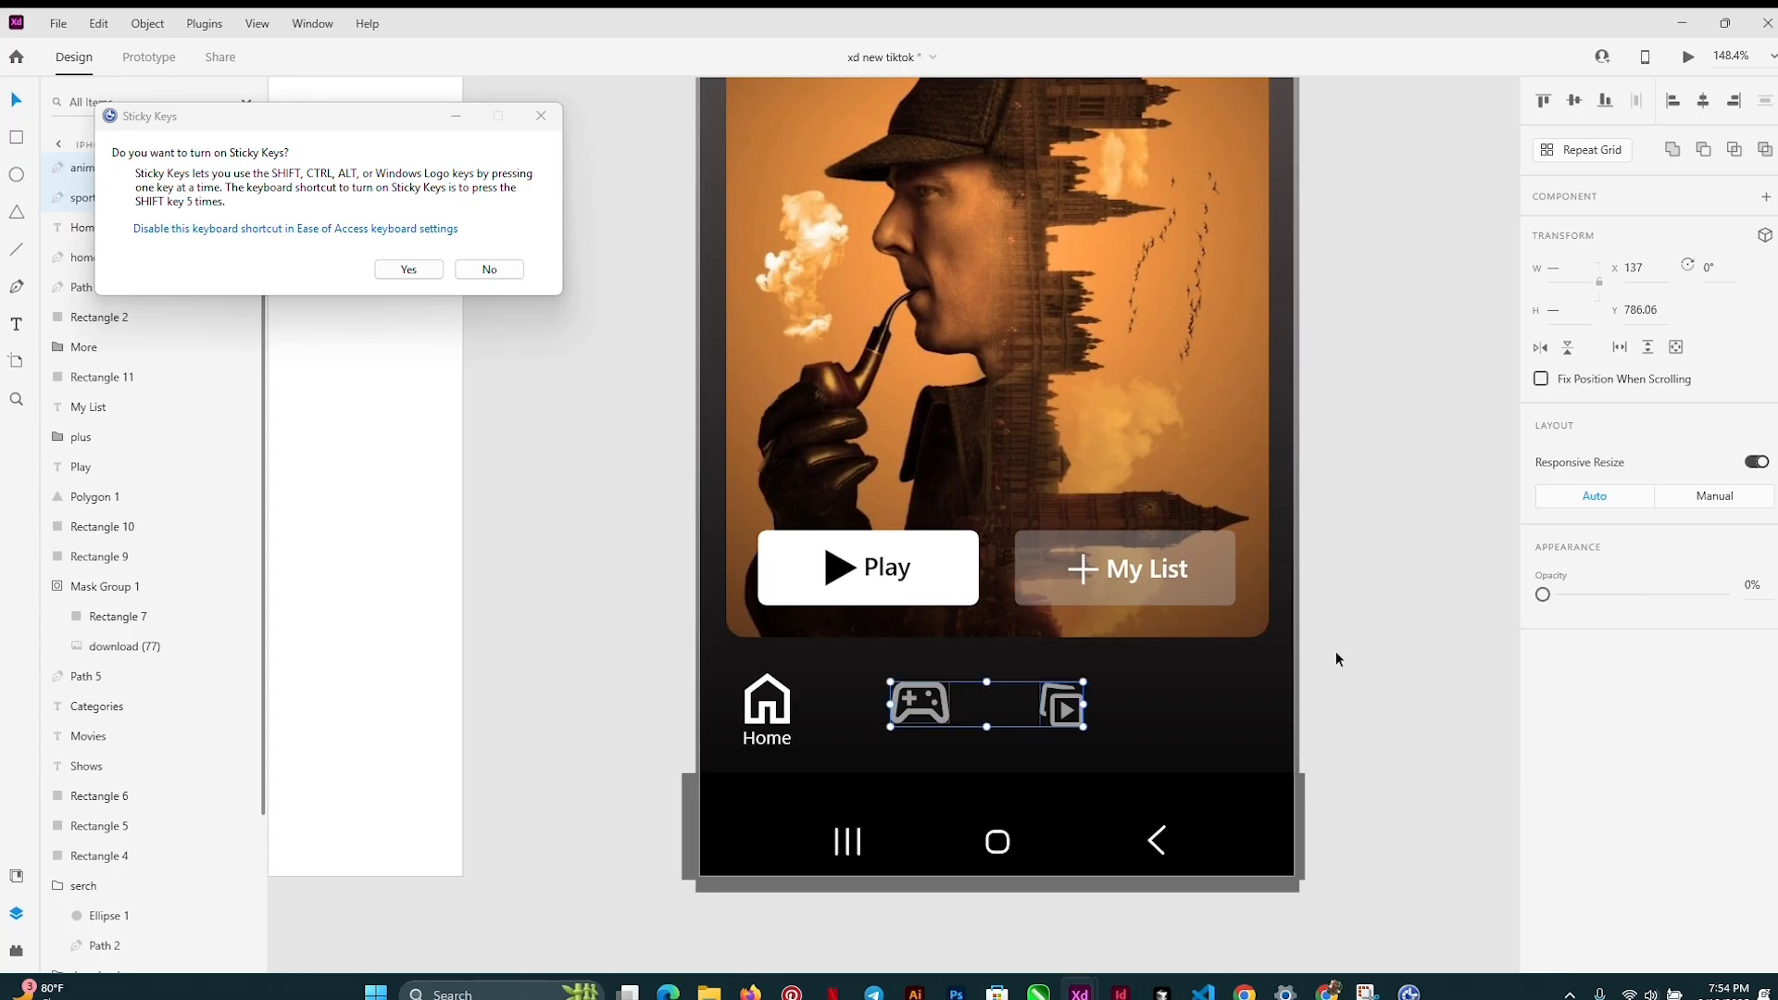
Draw a white square of about 40 × 40 past the stacked play icon as the fourth item of the navigation row.
scroll(1210, 739, right, 5)
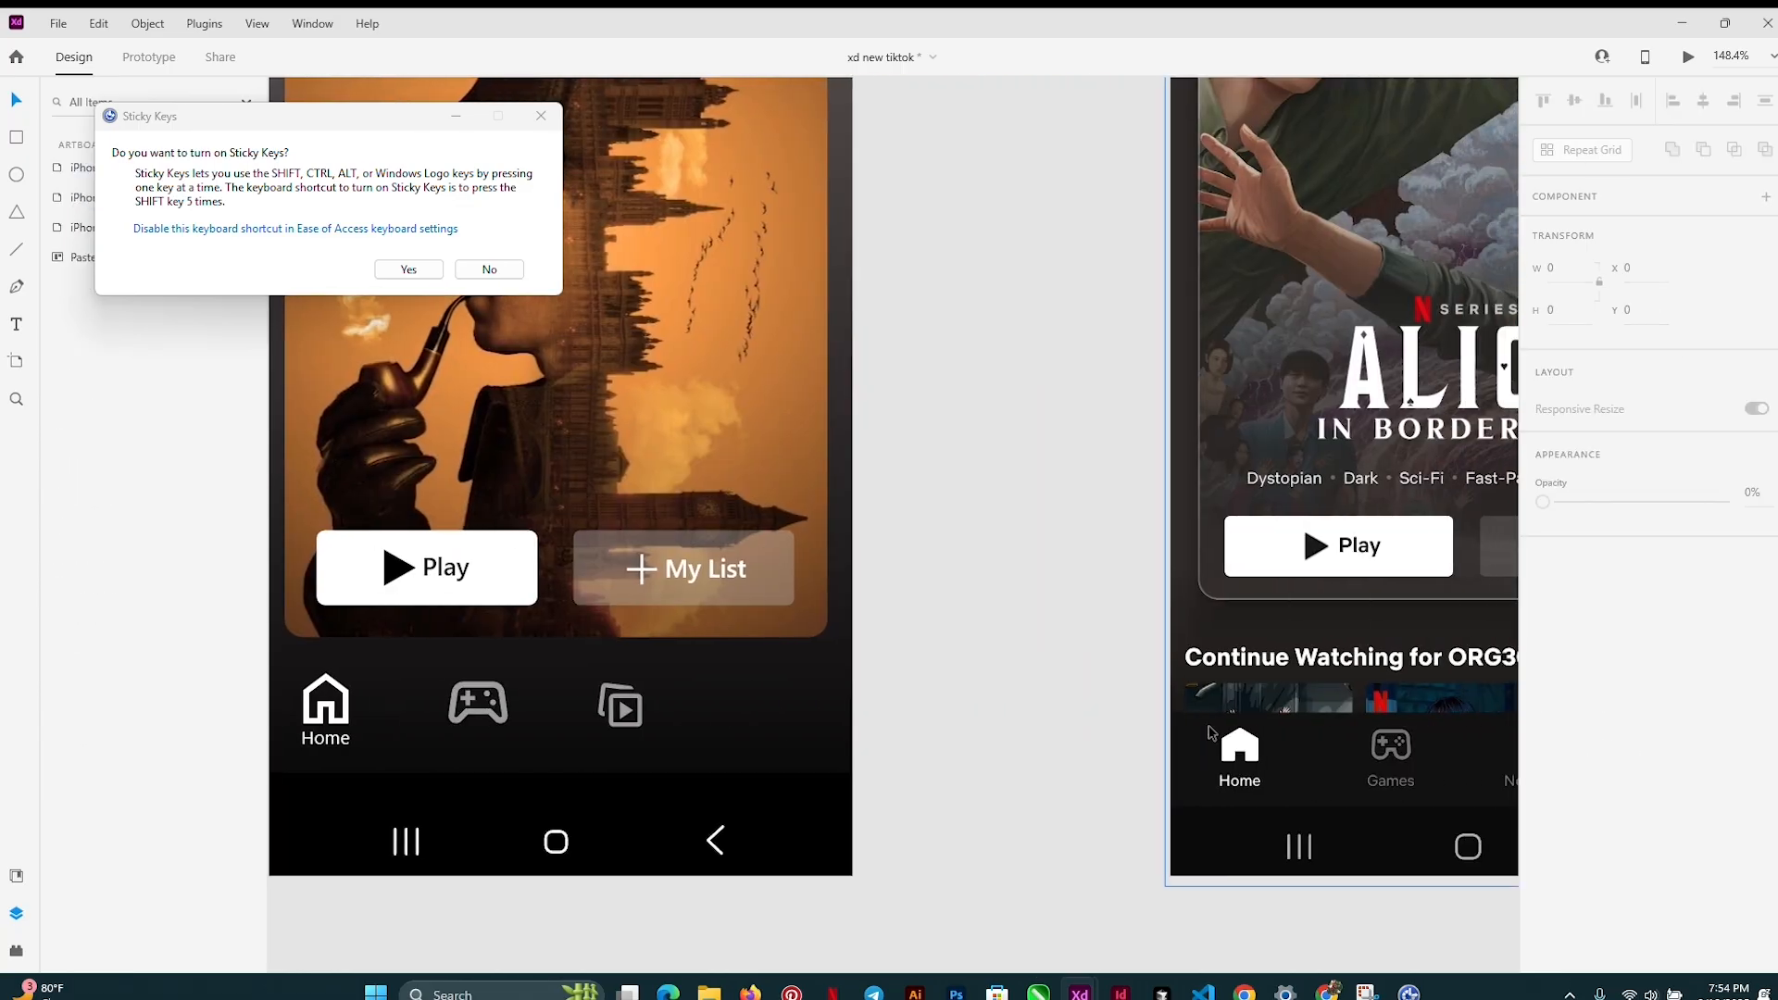
scroll(498, 669, left, 3)
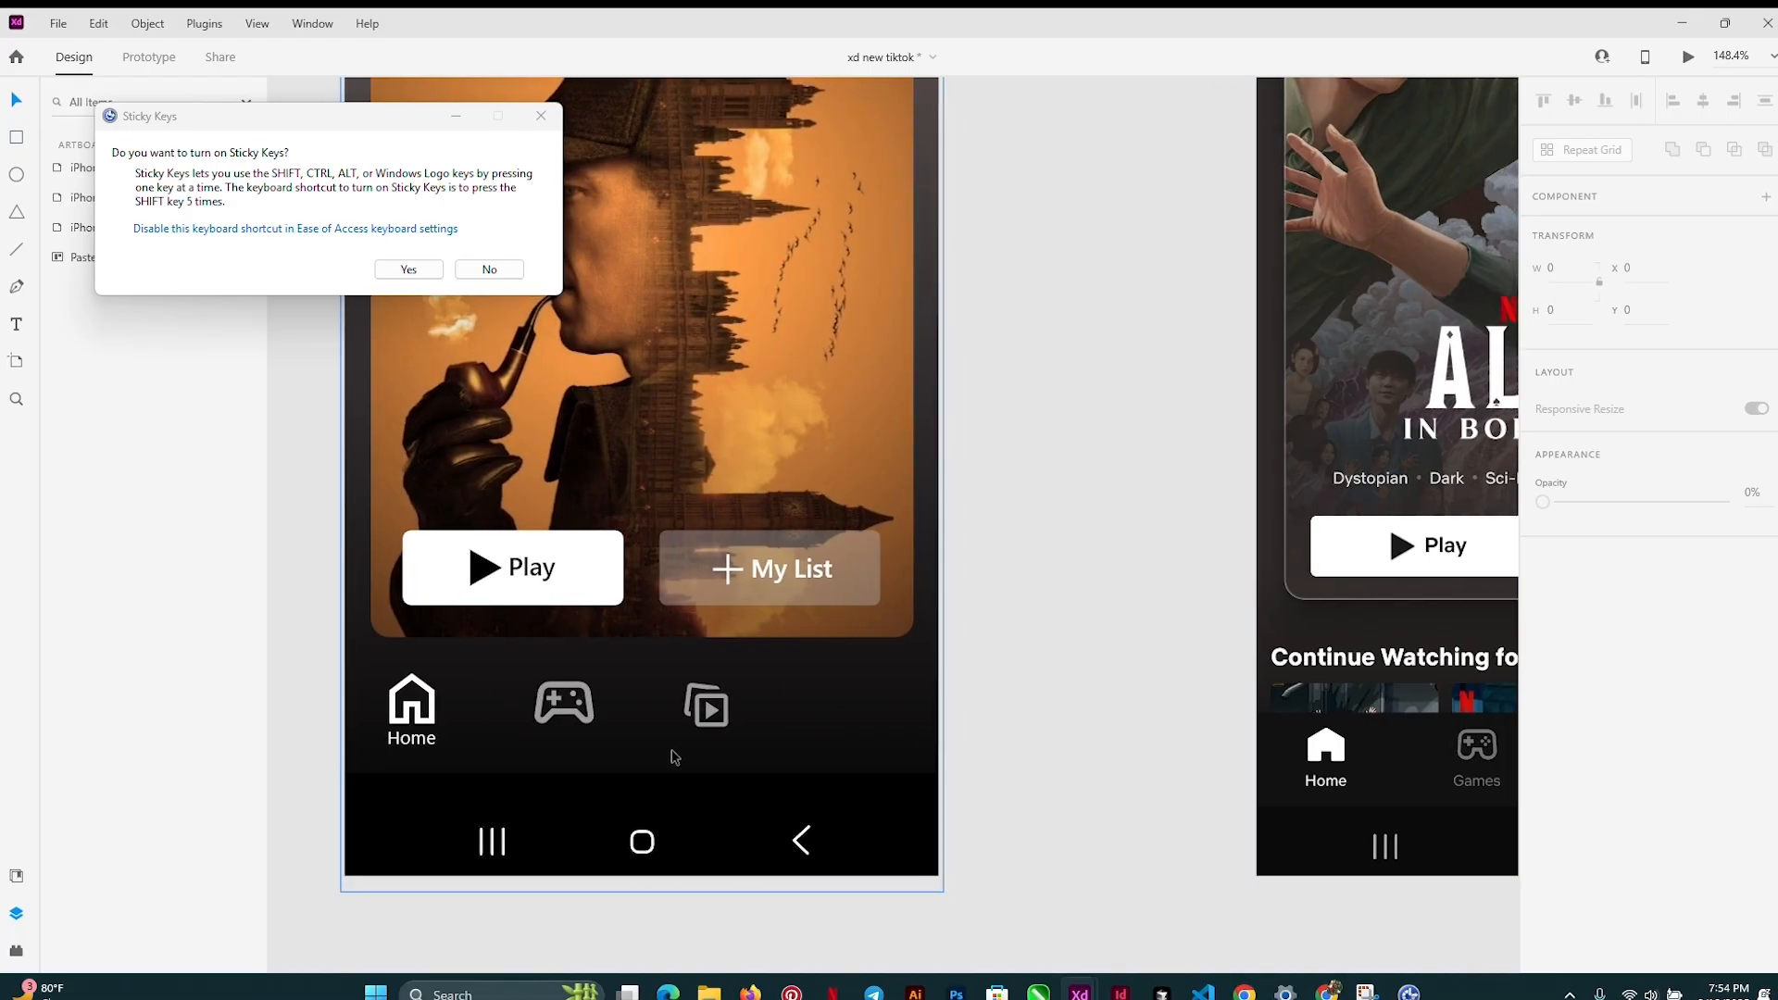
scroll(674, 756, right, 6)
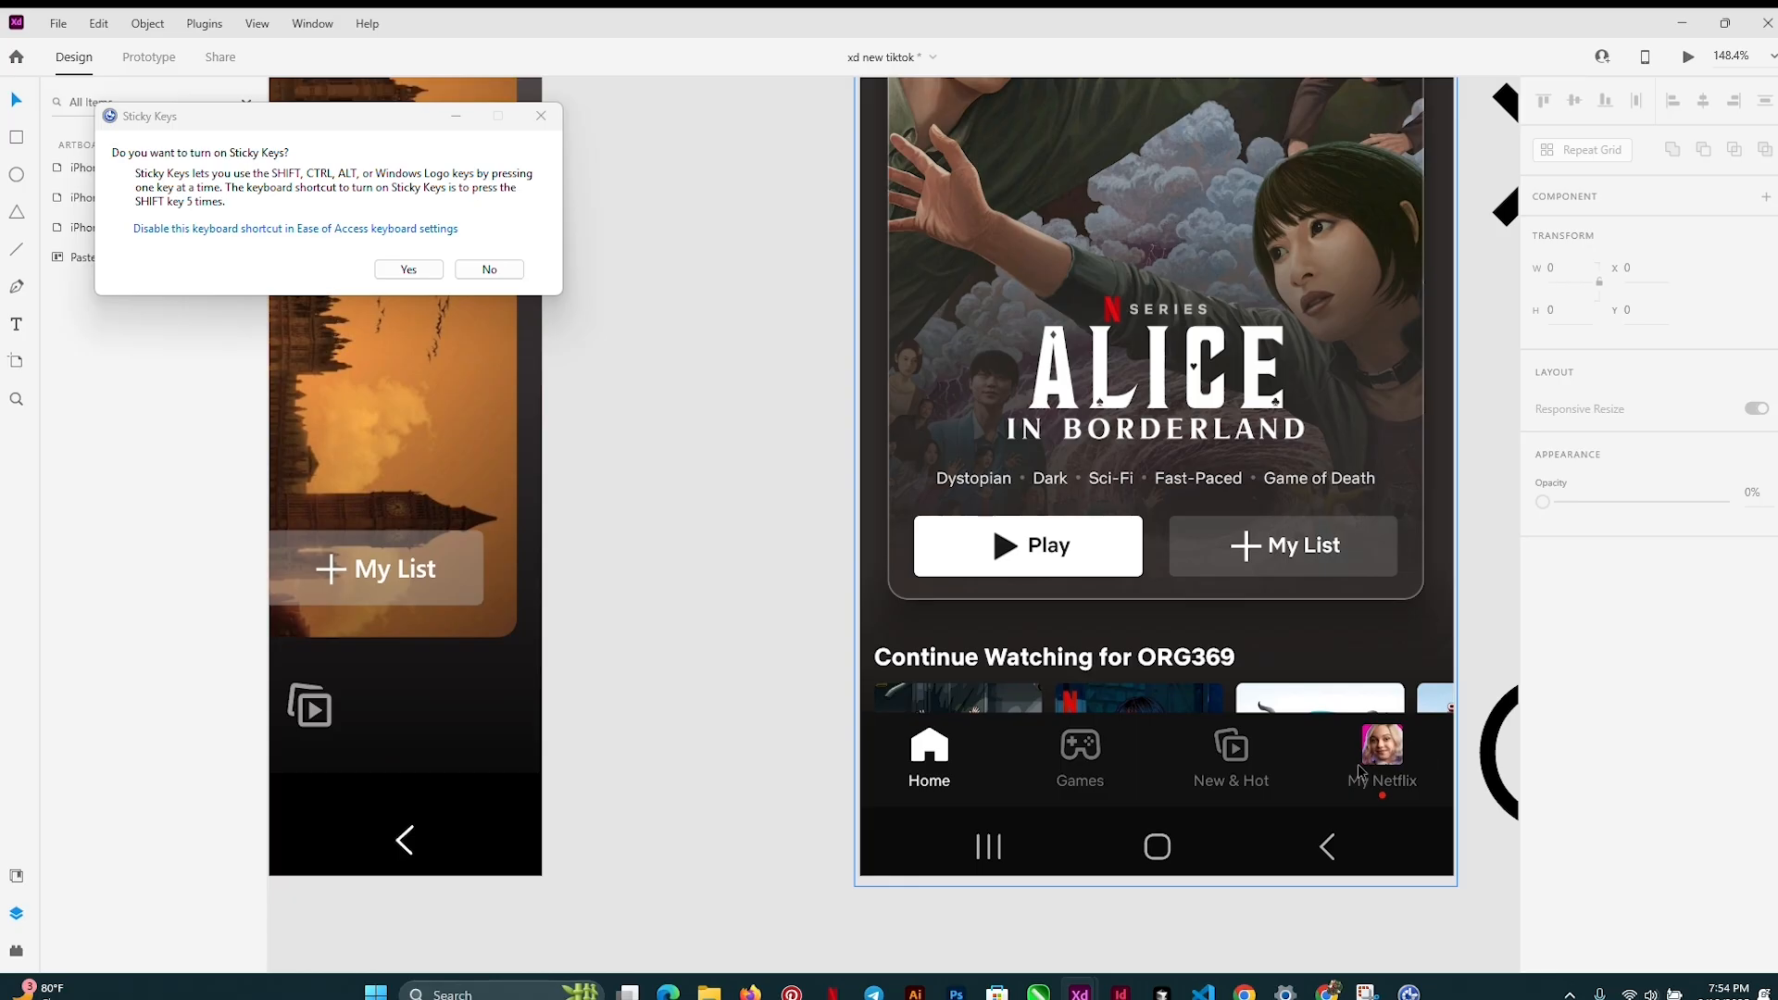
scroll(417, 737, left, 5)
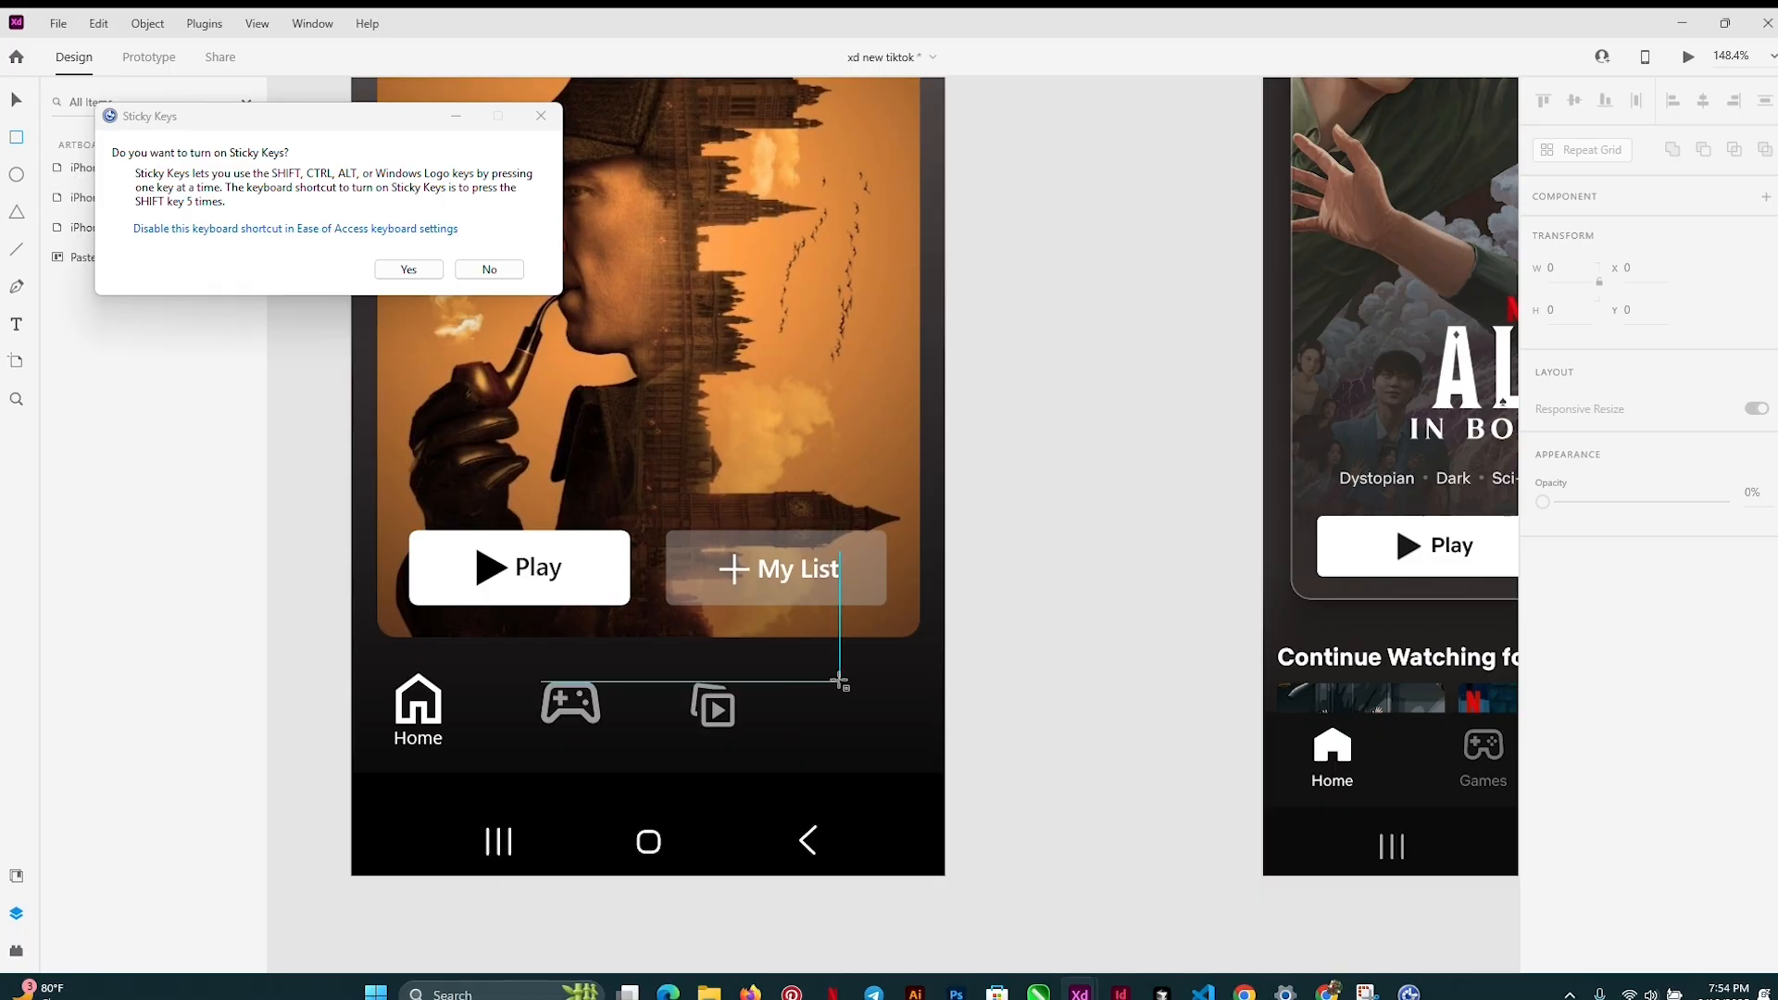
mouse_move(840, 681)
mouse_down()
mouse_move(877, 734)
mouse_move(910, 736)
mouse_up()
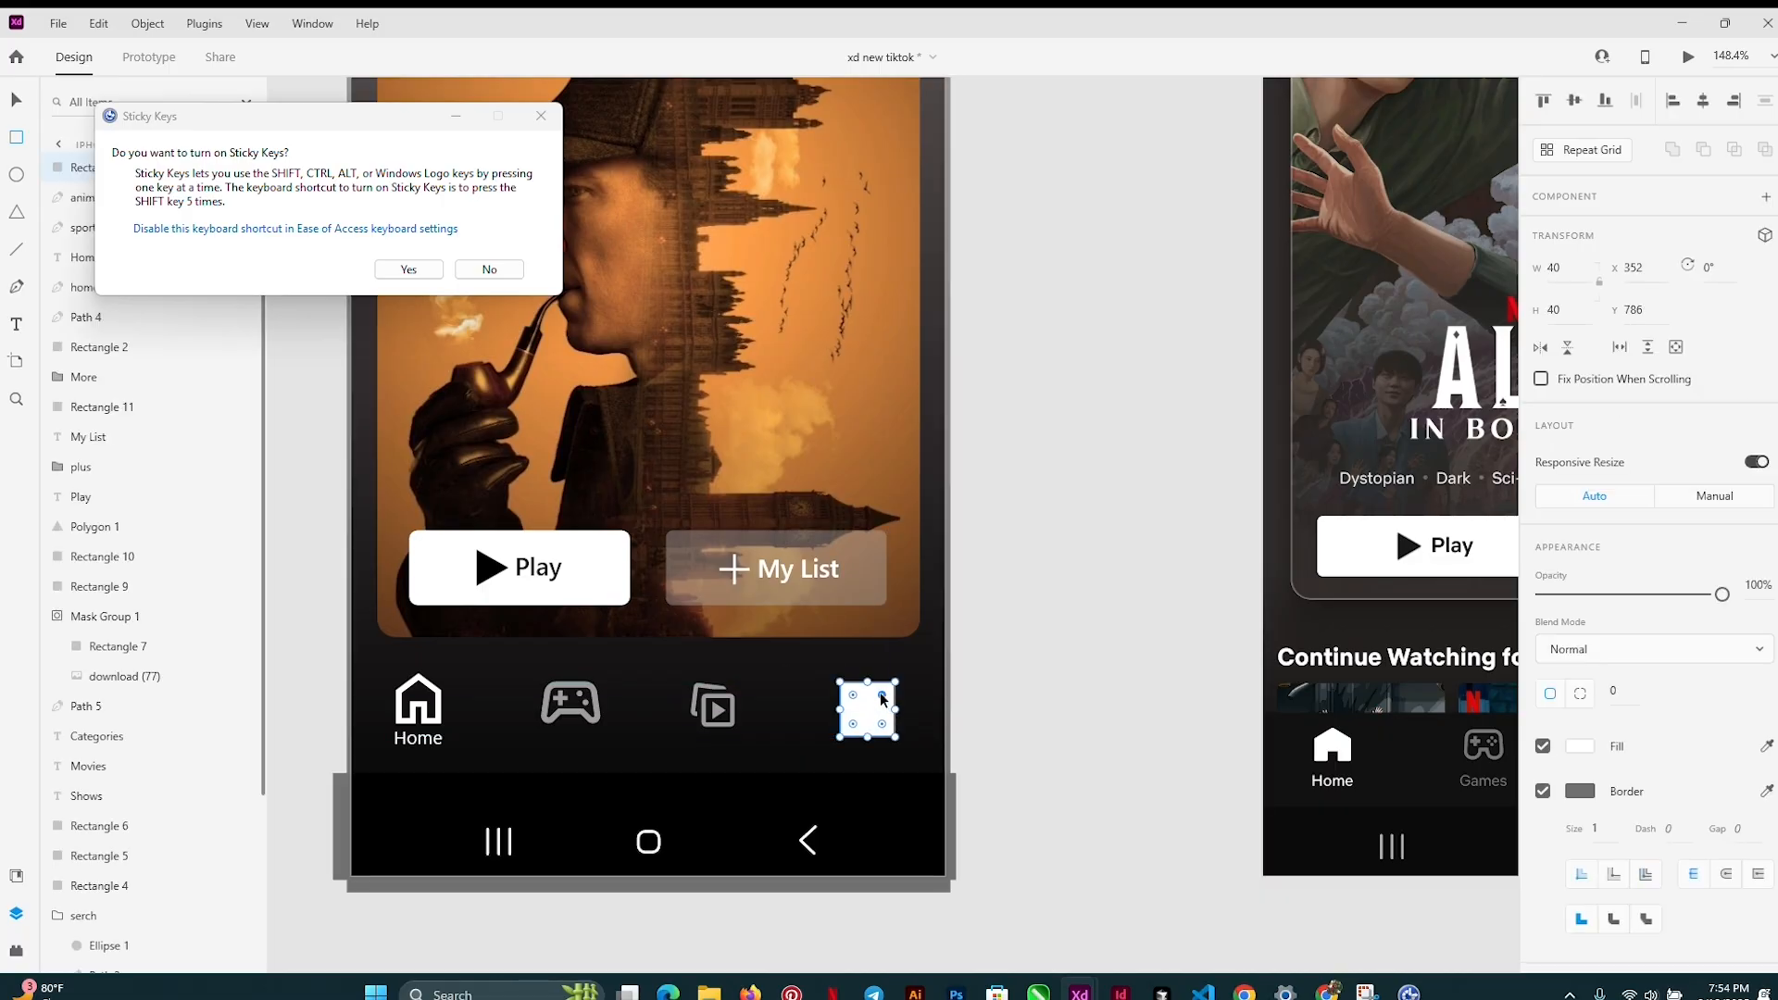
Round the white square's corners to a radius of 3 and shrink it to 30 × 30.
scroll(882, 693, right, 5)
scroll(882, 695, left, 5)
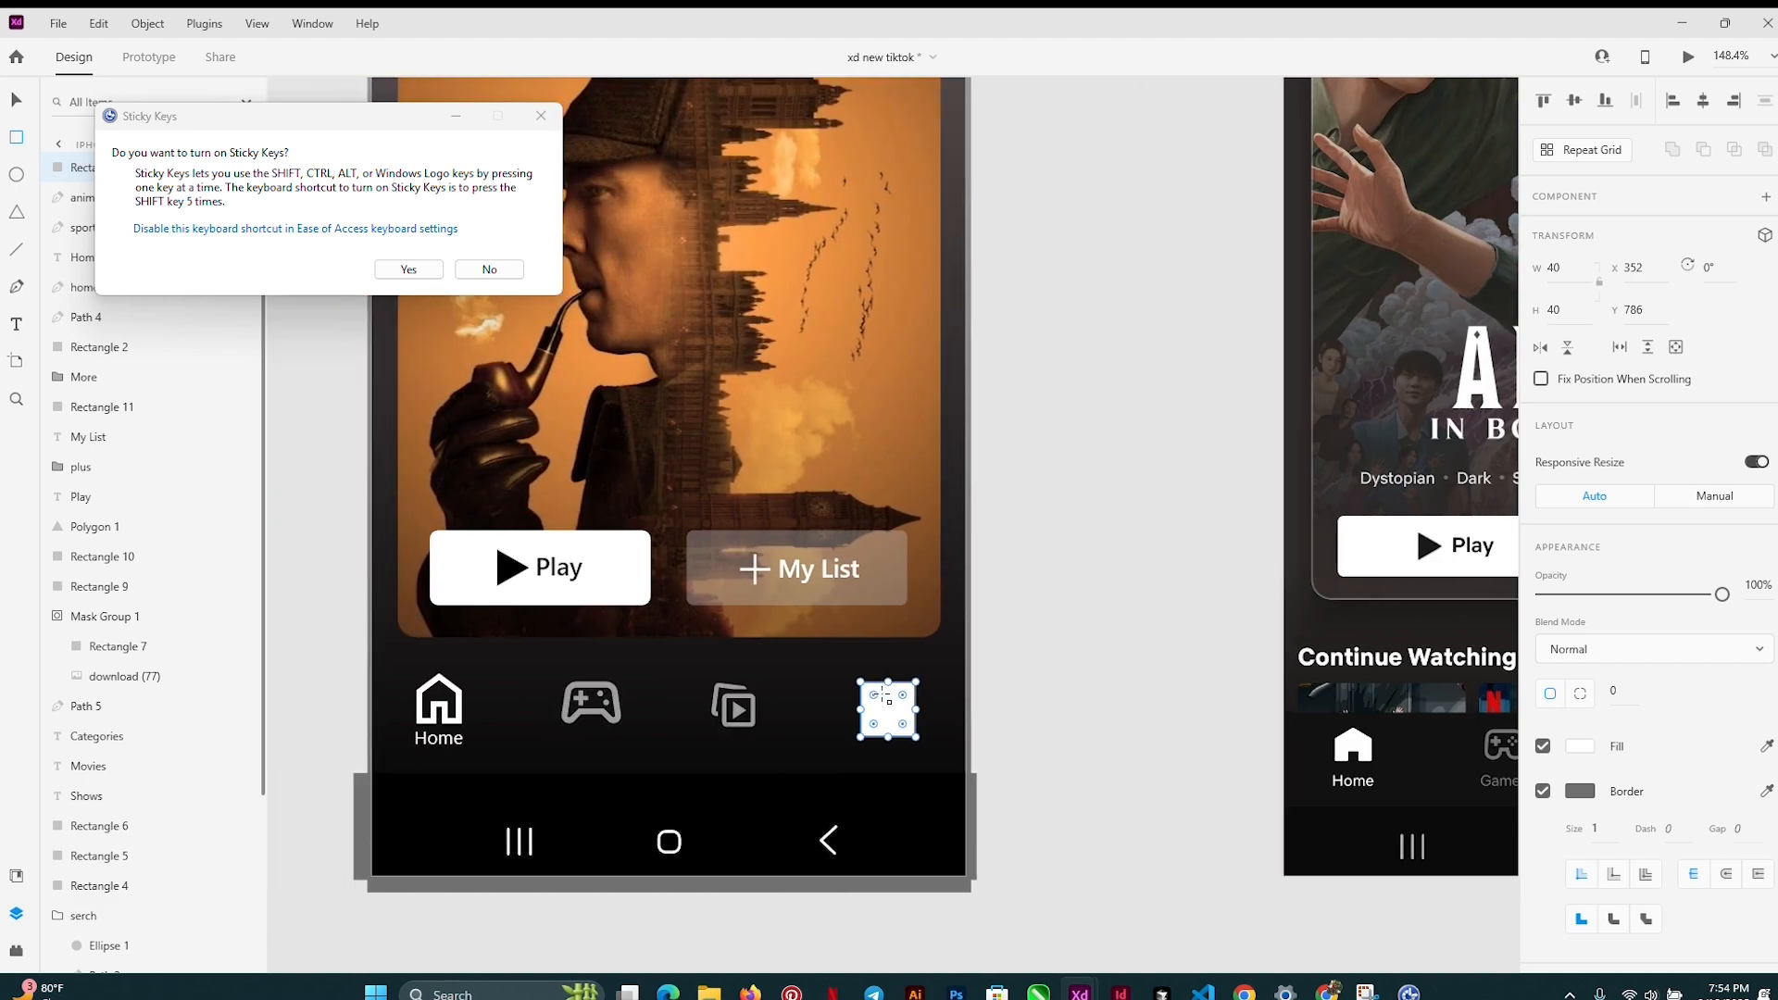
scroll(854, 679, up, 10)
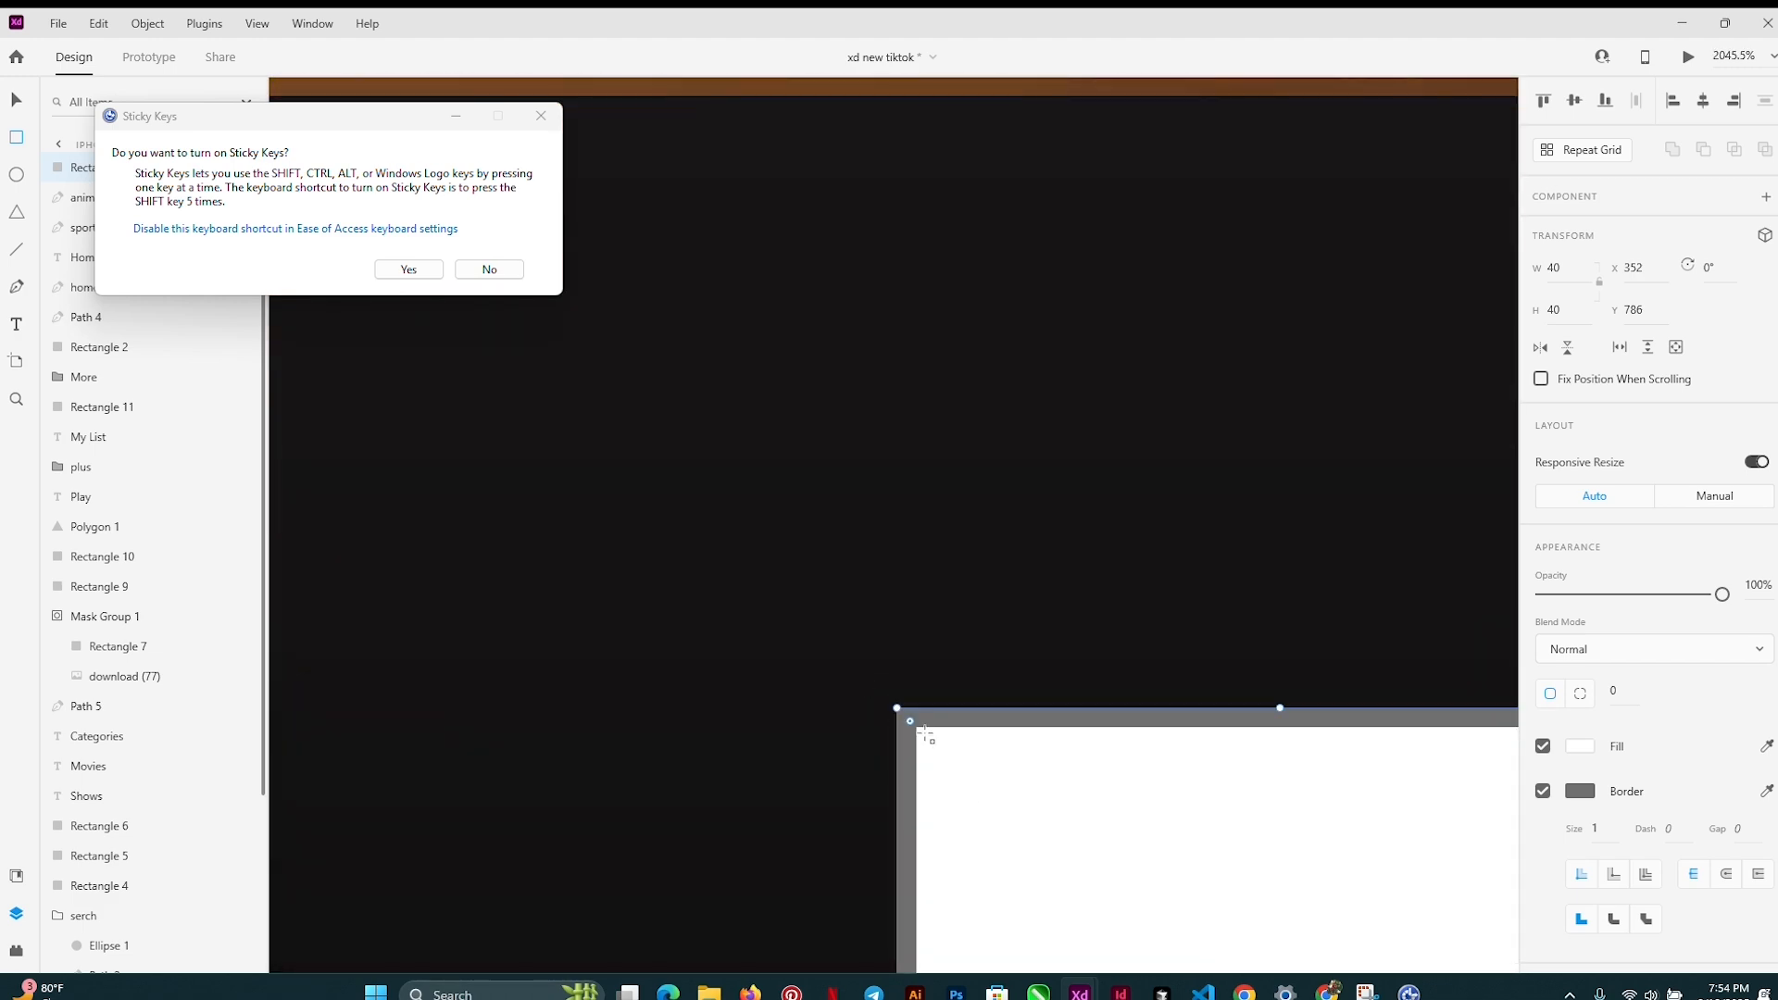
drag(910, 722, 942, 746)
scroll(1088, 687, down, 7)
scroll(1089, 687, down, 1)
scroll(1088, 688, right, 3)
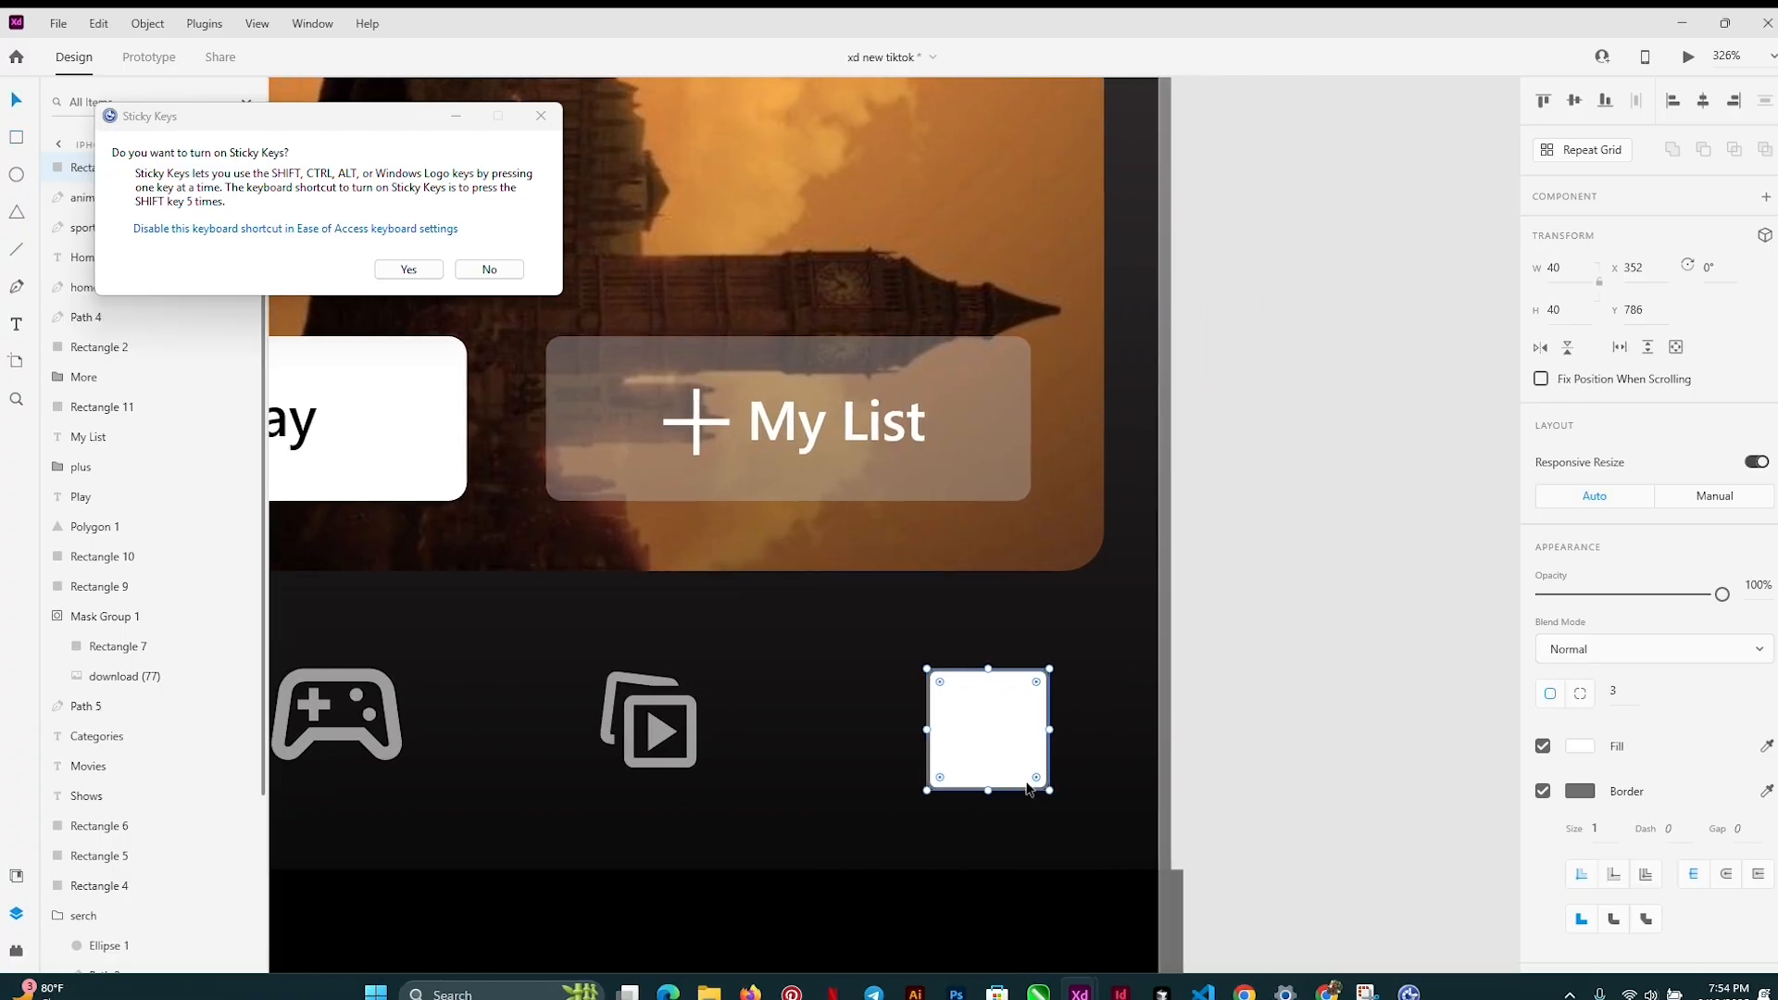
drag(1051, 790, 1020, 760)
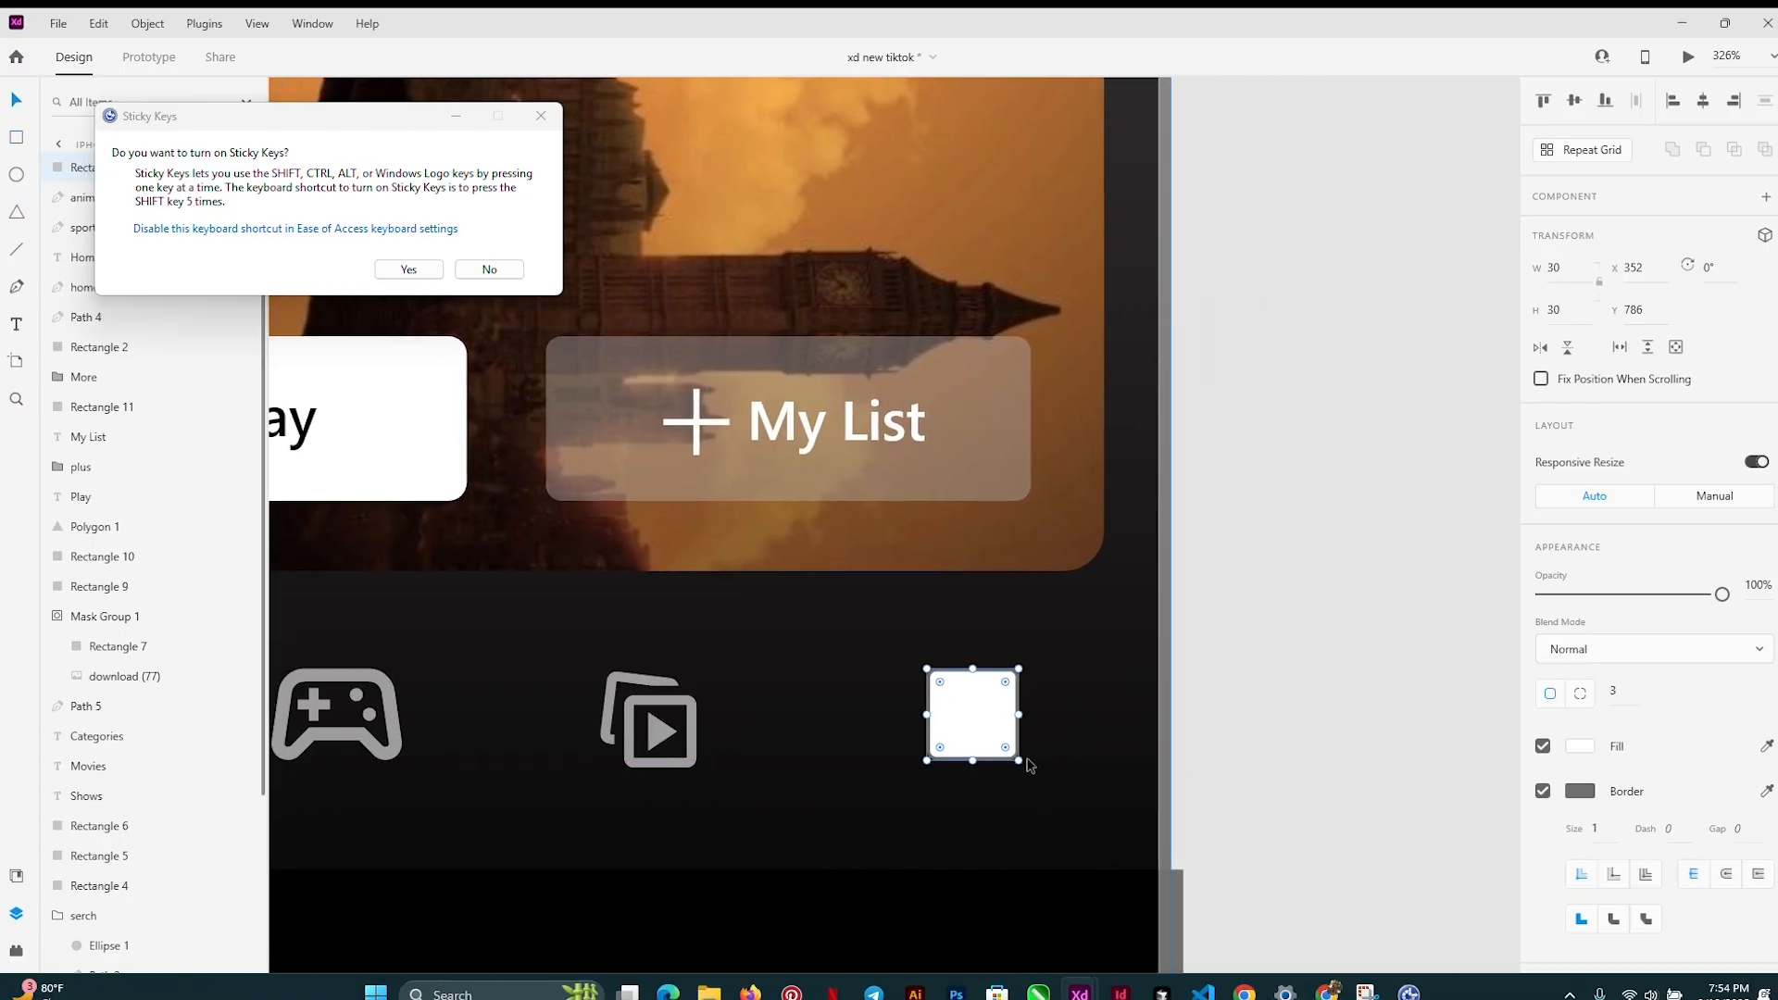
Bring the portrait photo in from another window and place it, scaled down to 48 × 60, beside the lower part of the Sherlock artboard.
scroll(757, 592, down, 4)
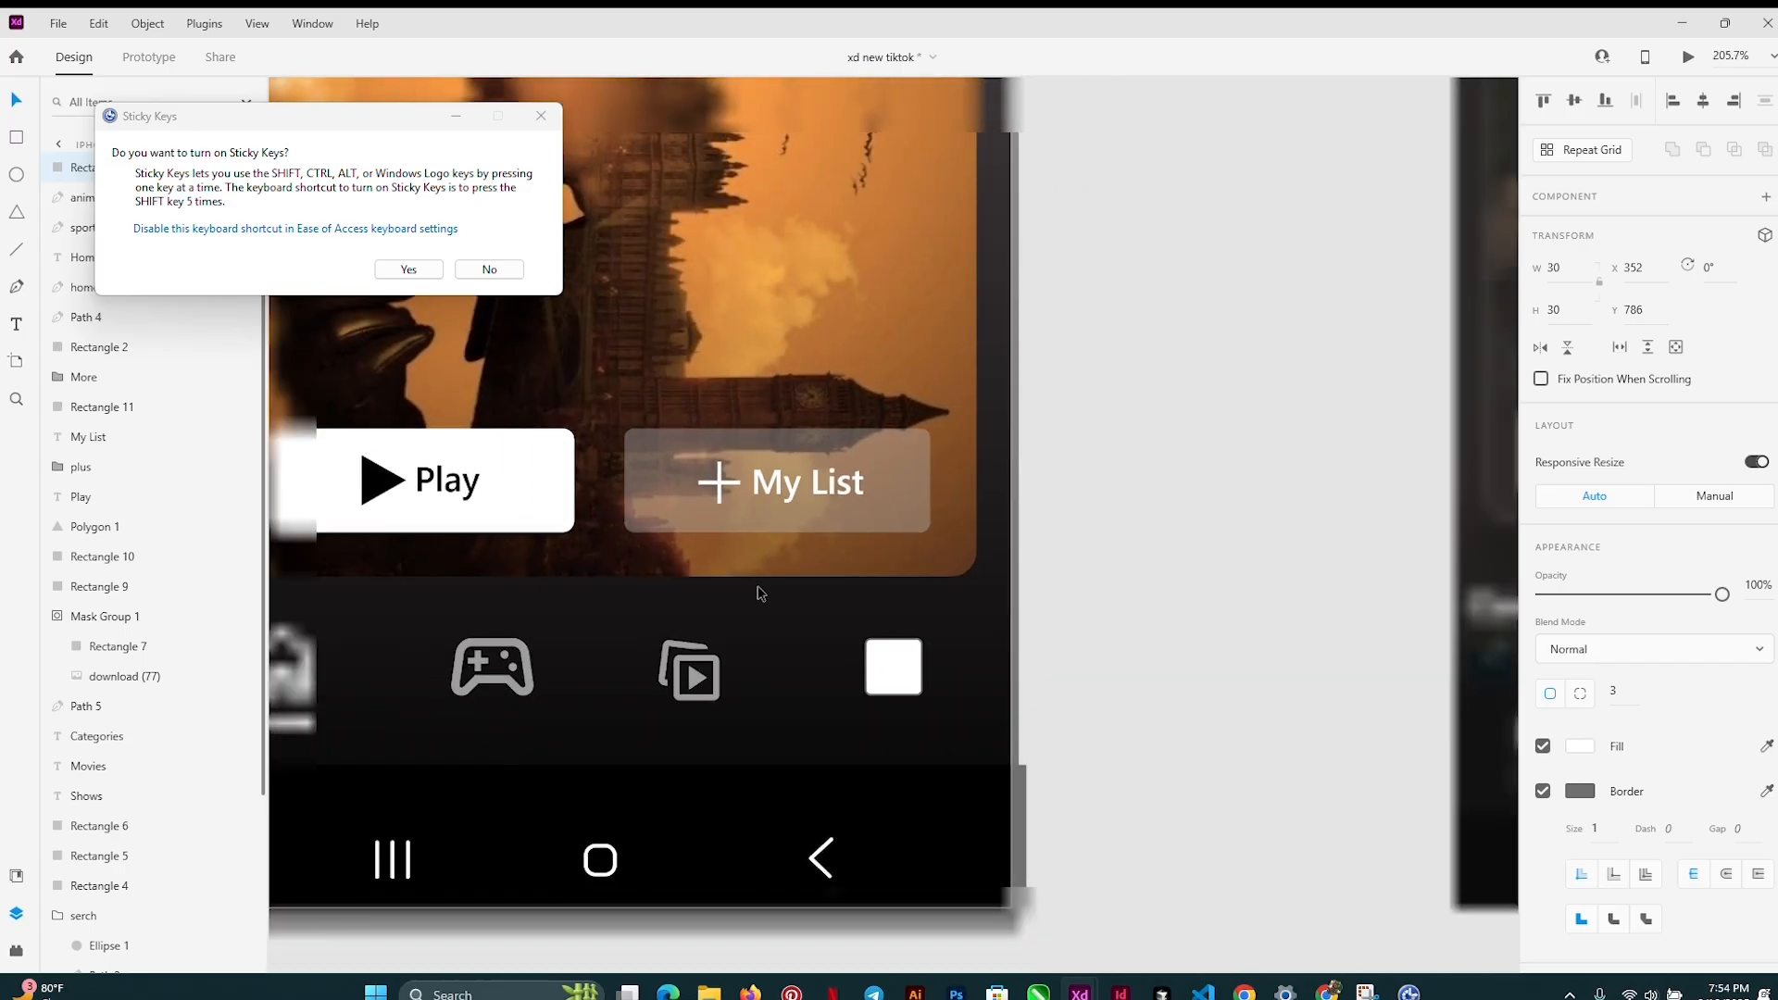
key(alt+Tab)
key(alt+Tab)
key(alt+Tab)
key(alt+Tab)
key(alt+Tab)
key(alt+Tab)
key(alt+Tab)
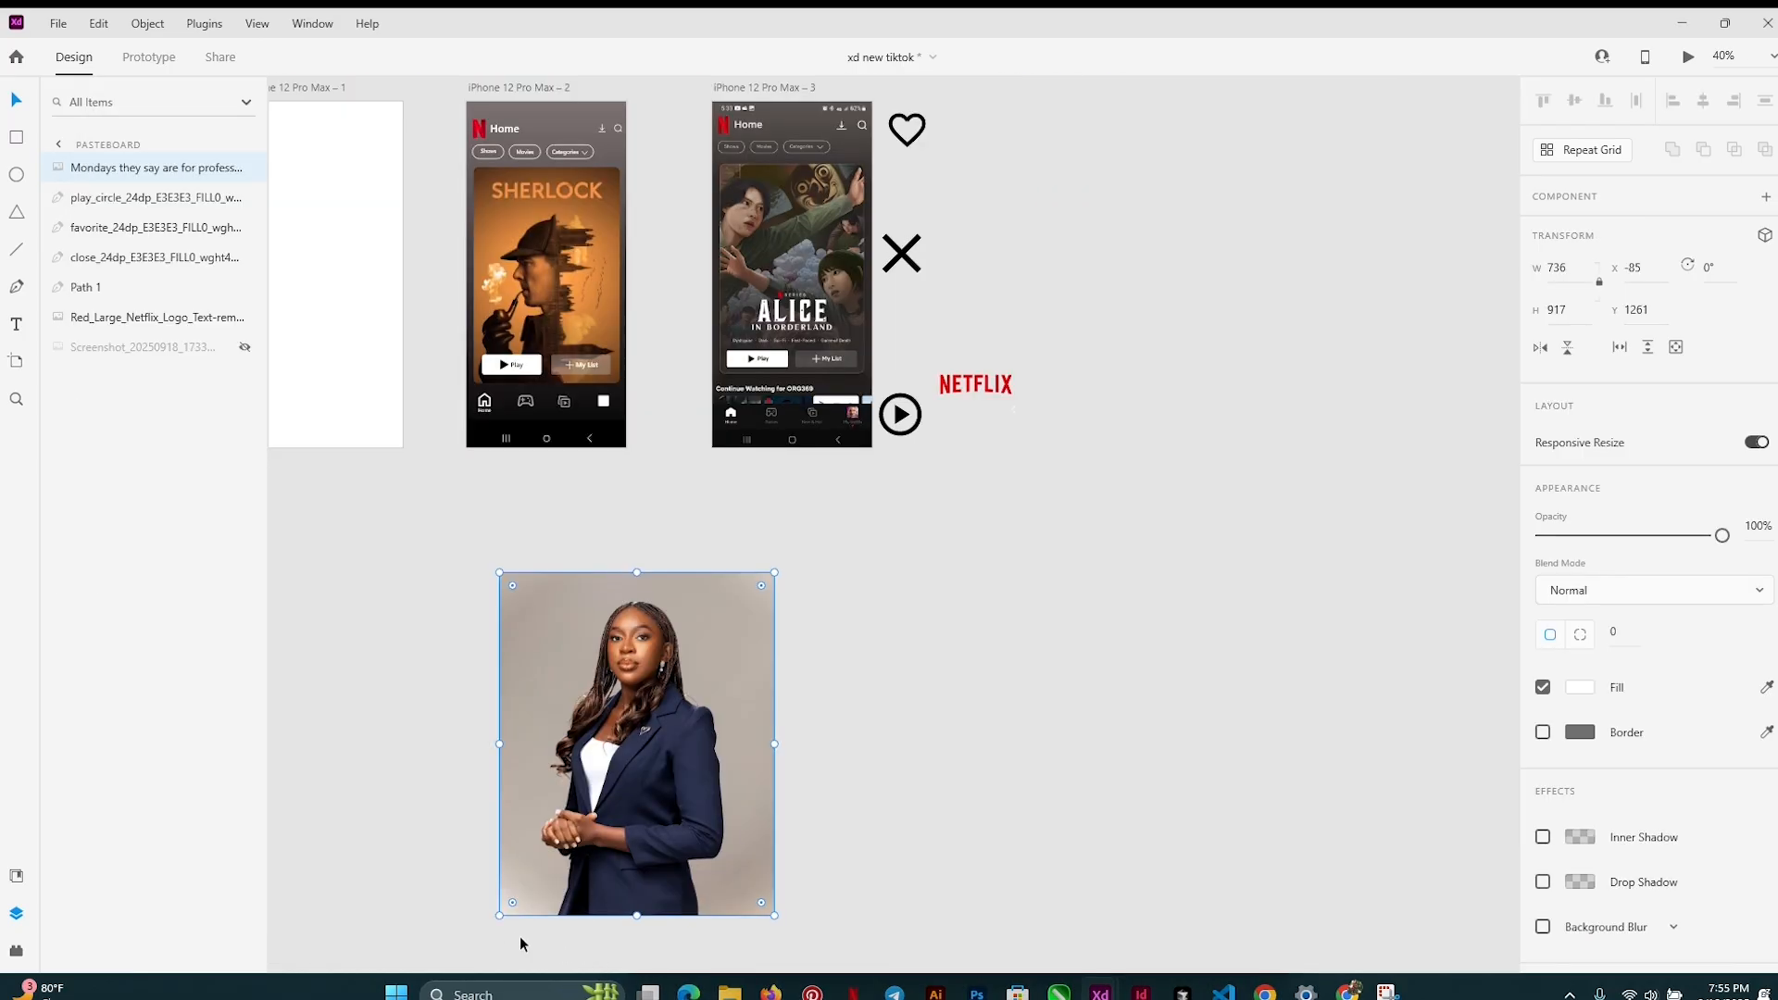
drag(521, 875, 637, 418)
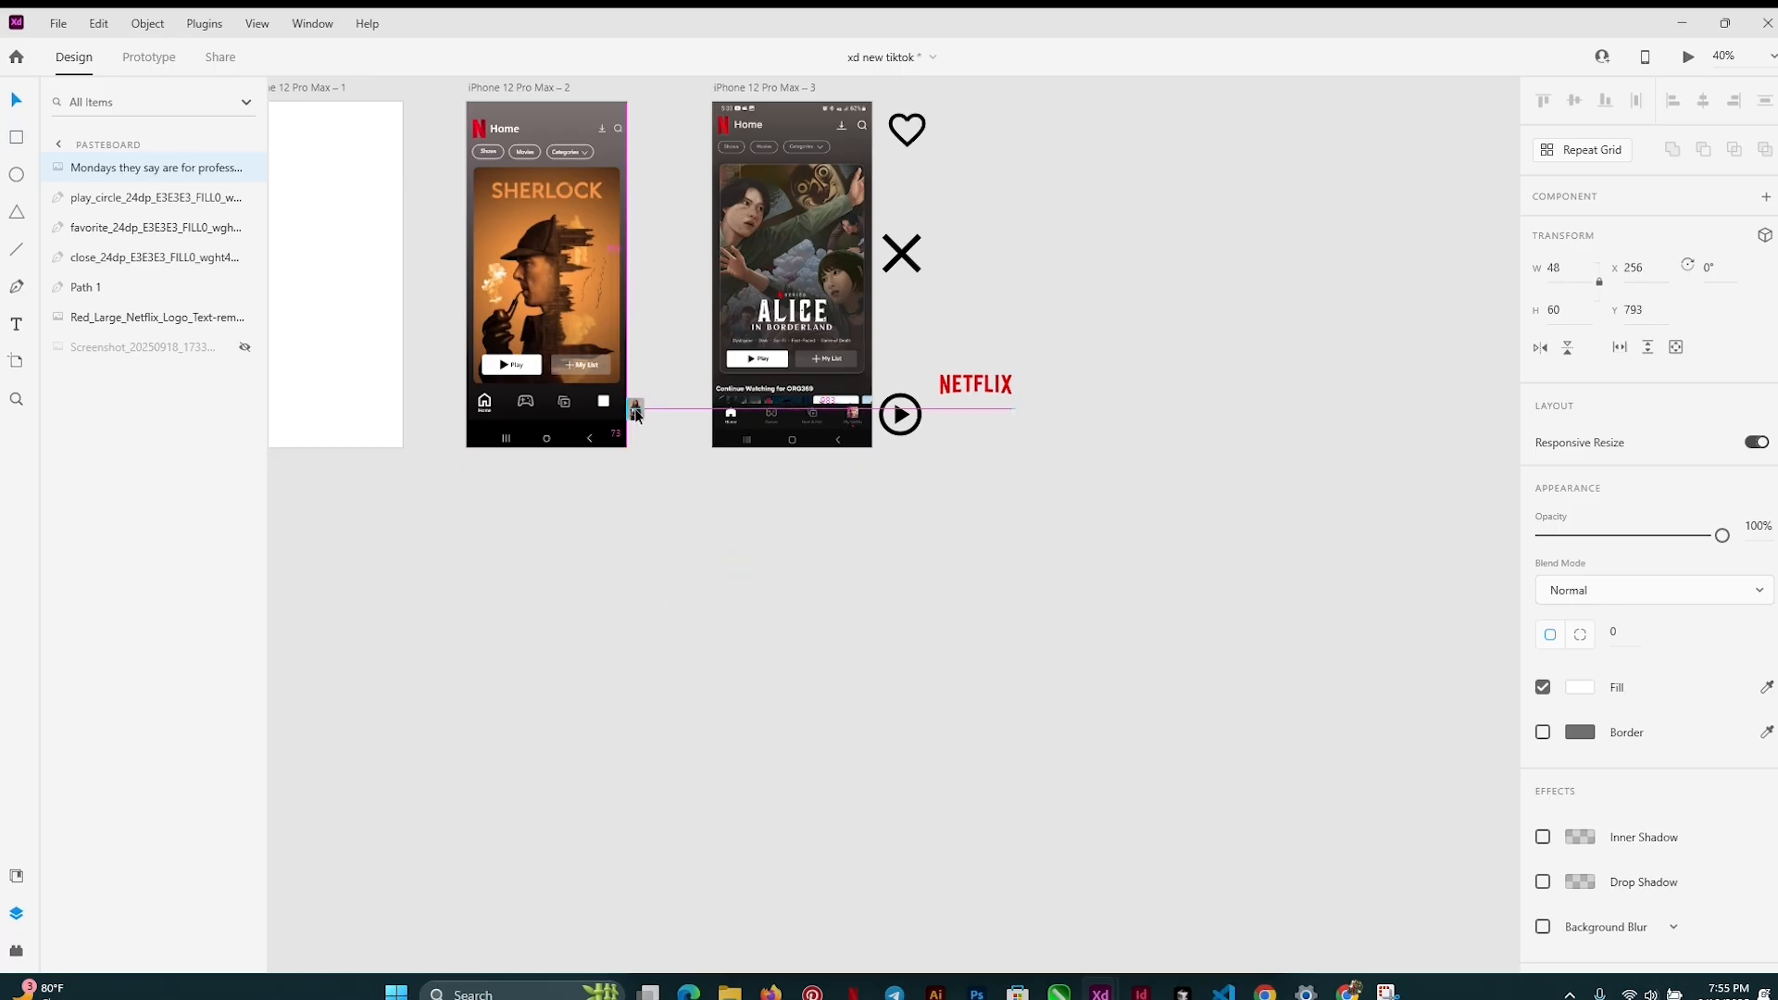
Enlarge the rounded white square in the navigation row to 33 × 33.
scroll(636, 417, up, 8)
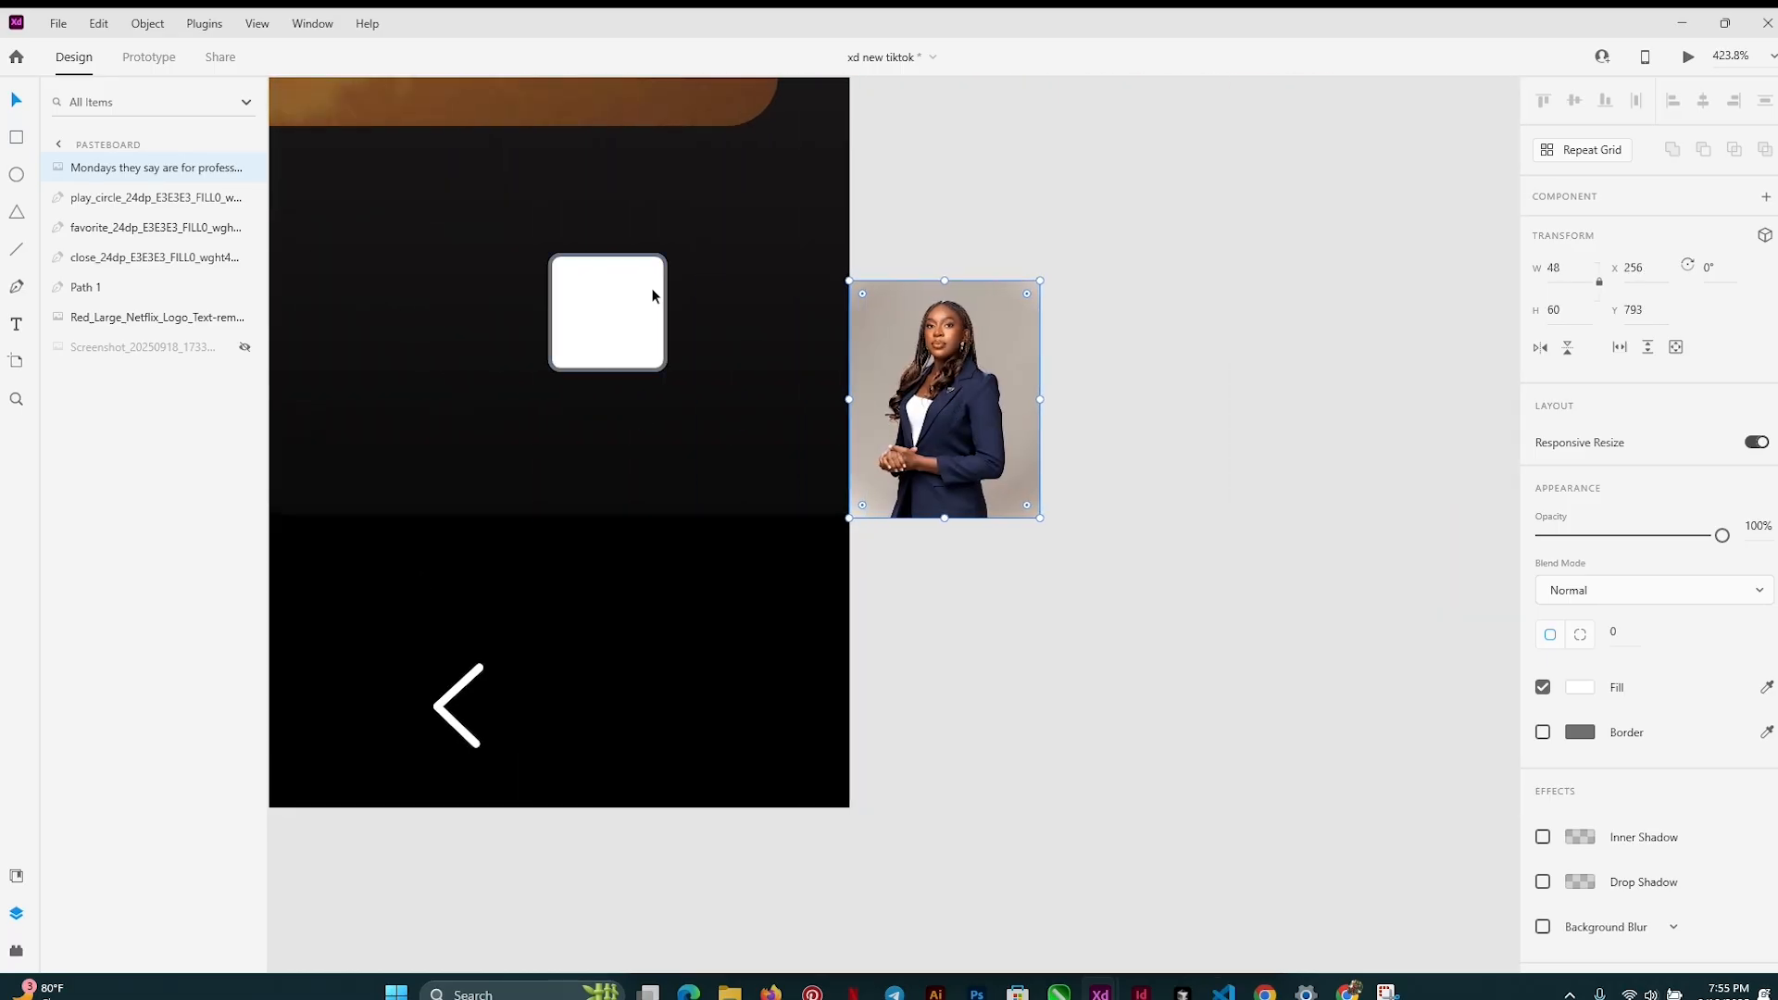
click(655, 291)
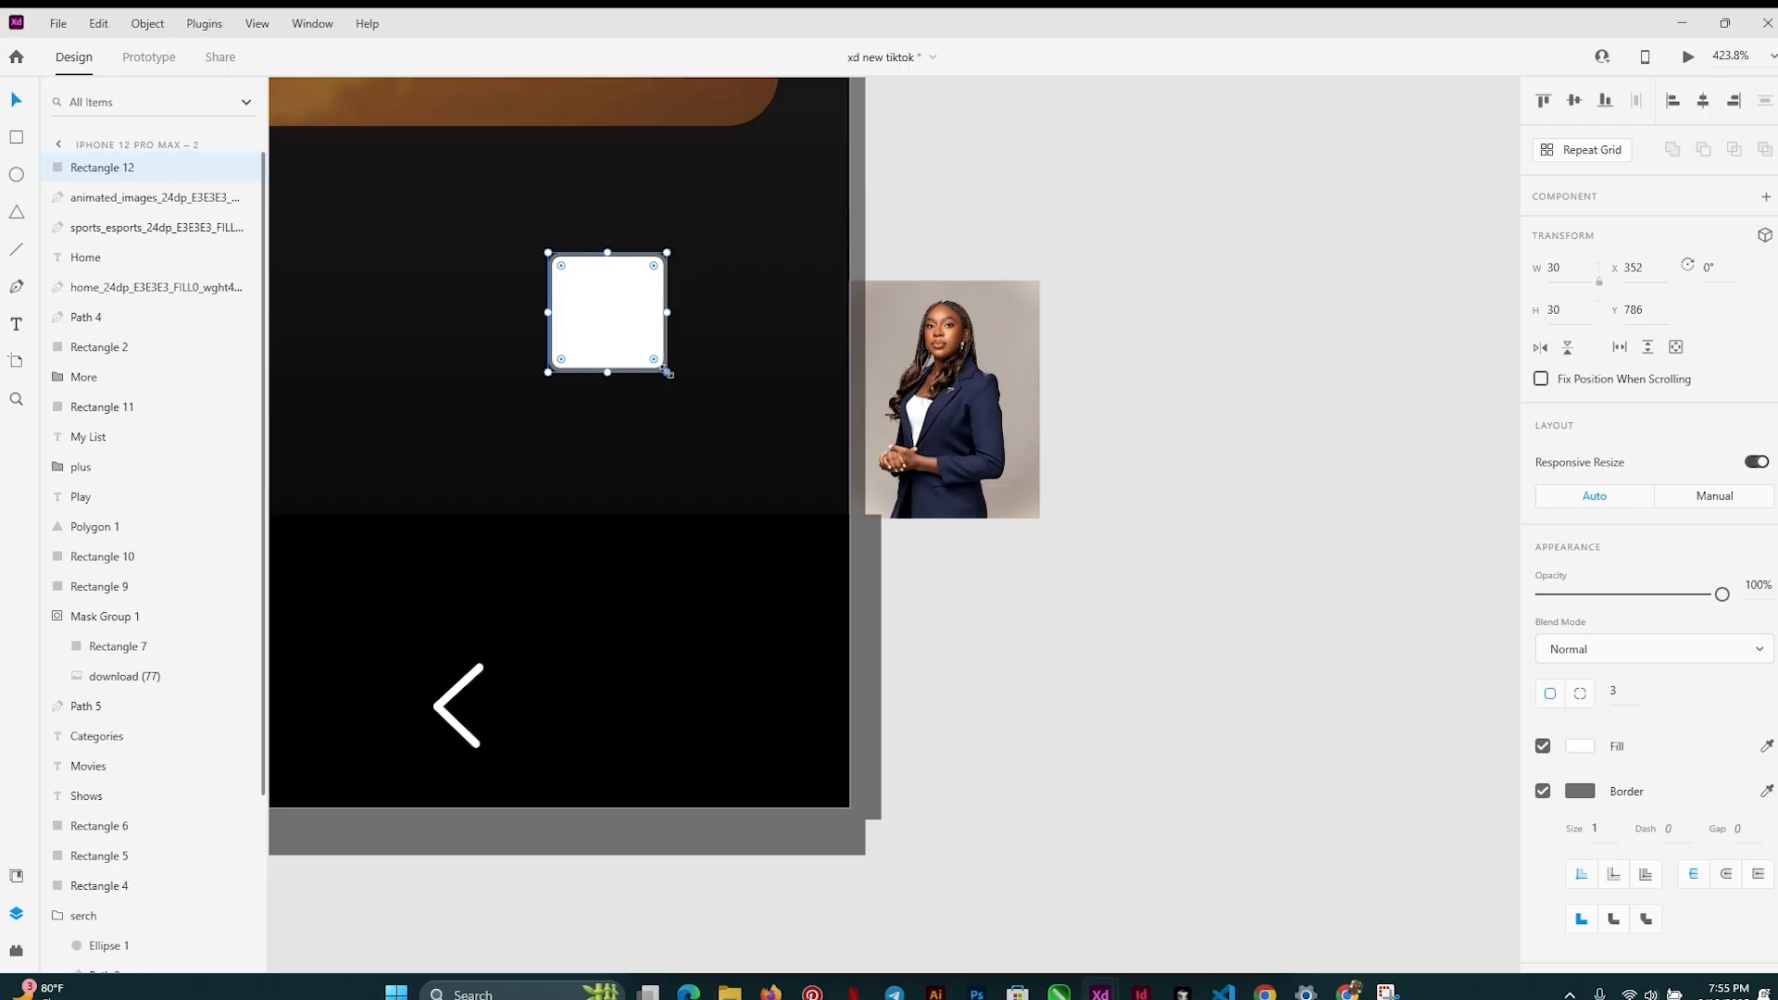
drag(667, 372, 680, 383)
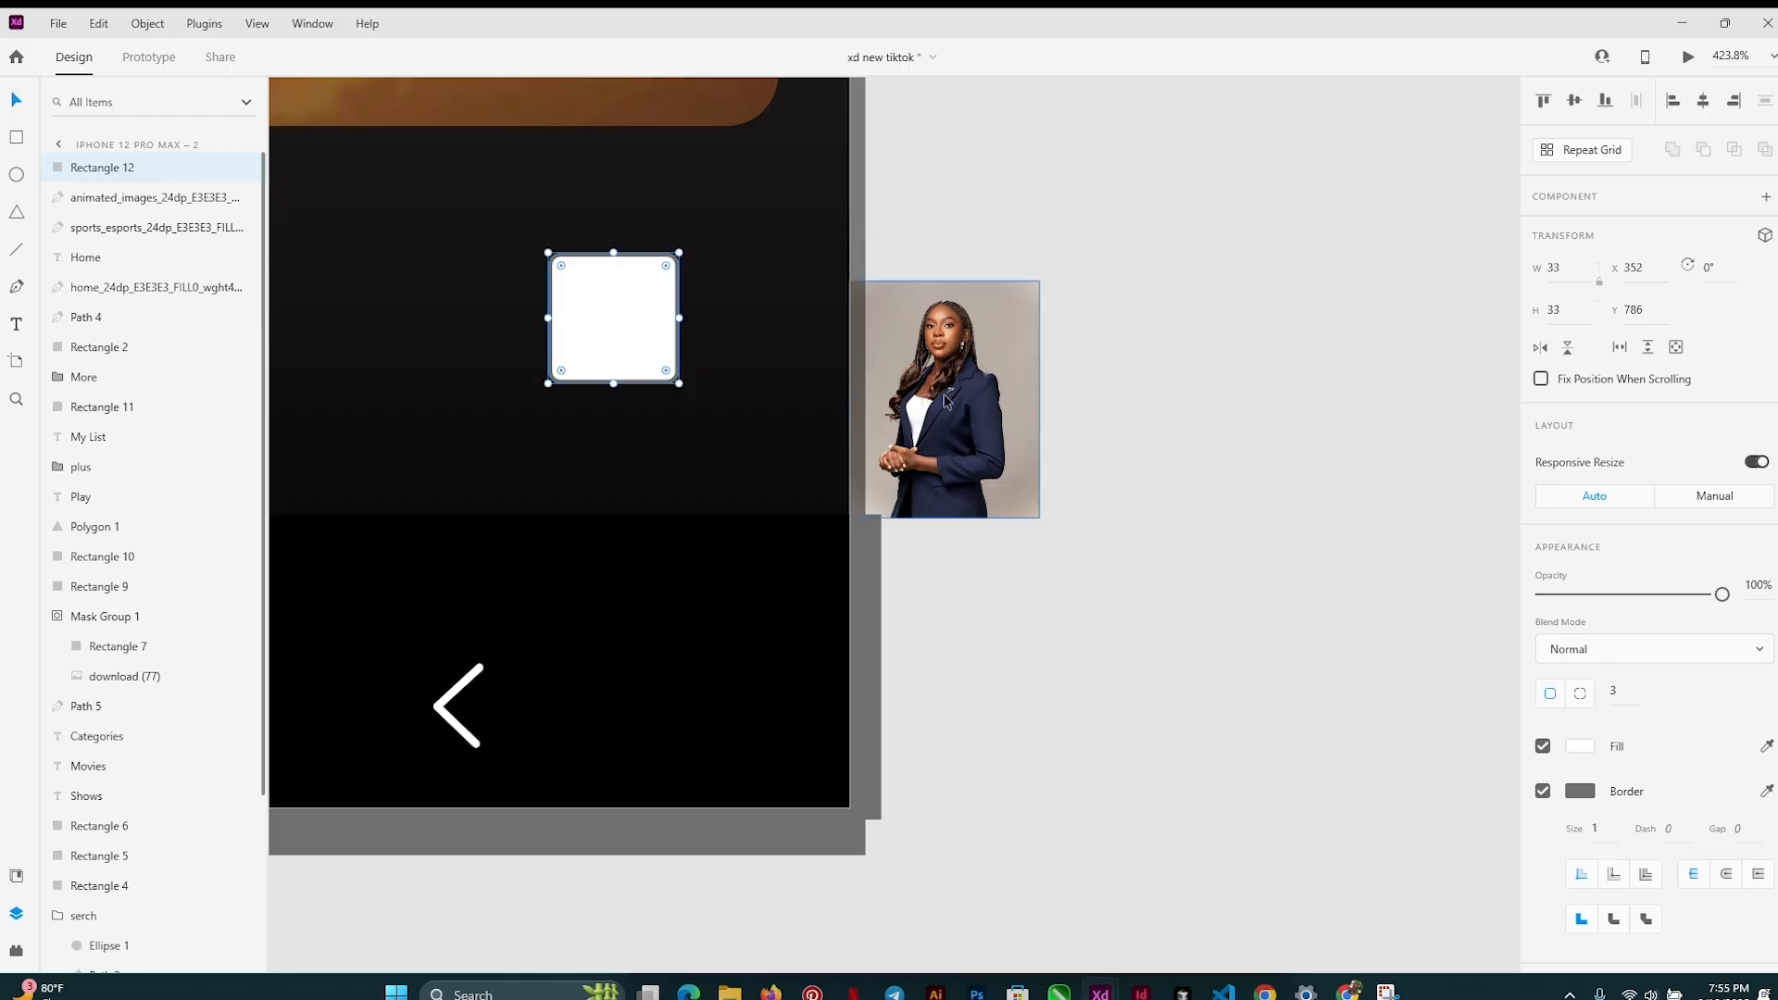
Move the portrait photo partly over the rounded white square and mask it with that shape.
drag(945, 400, 746, 351)
right_click(690, 351)
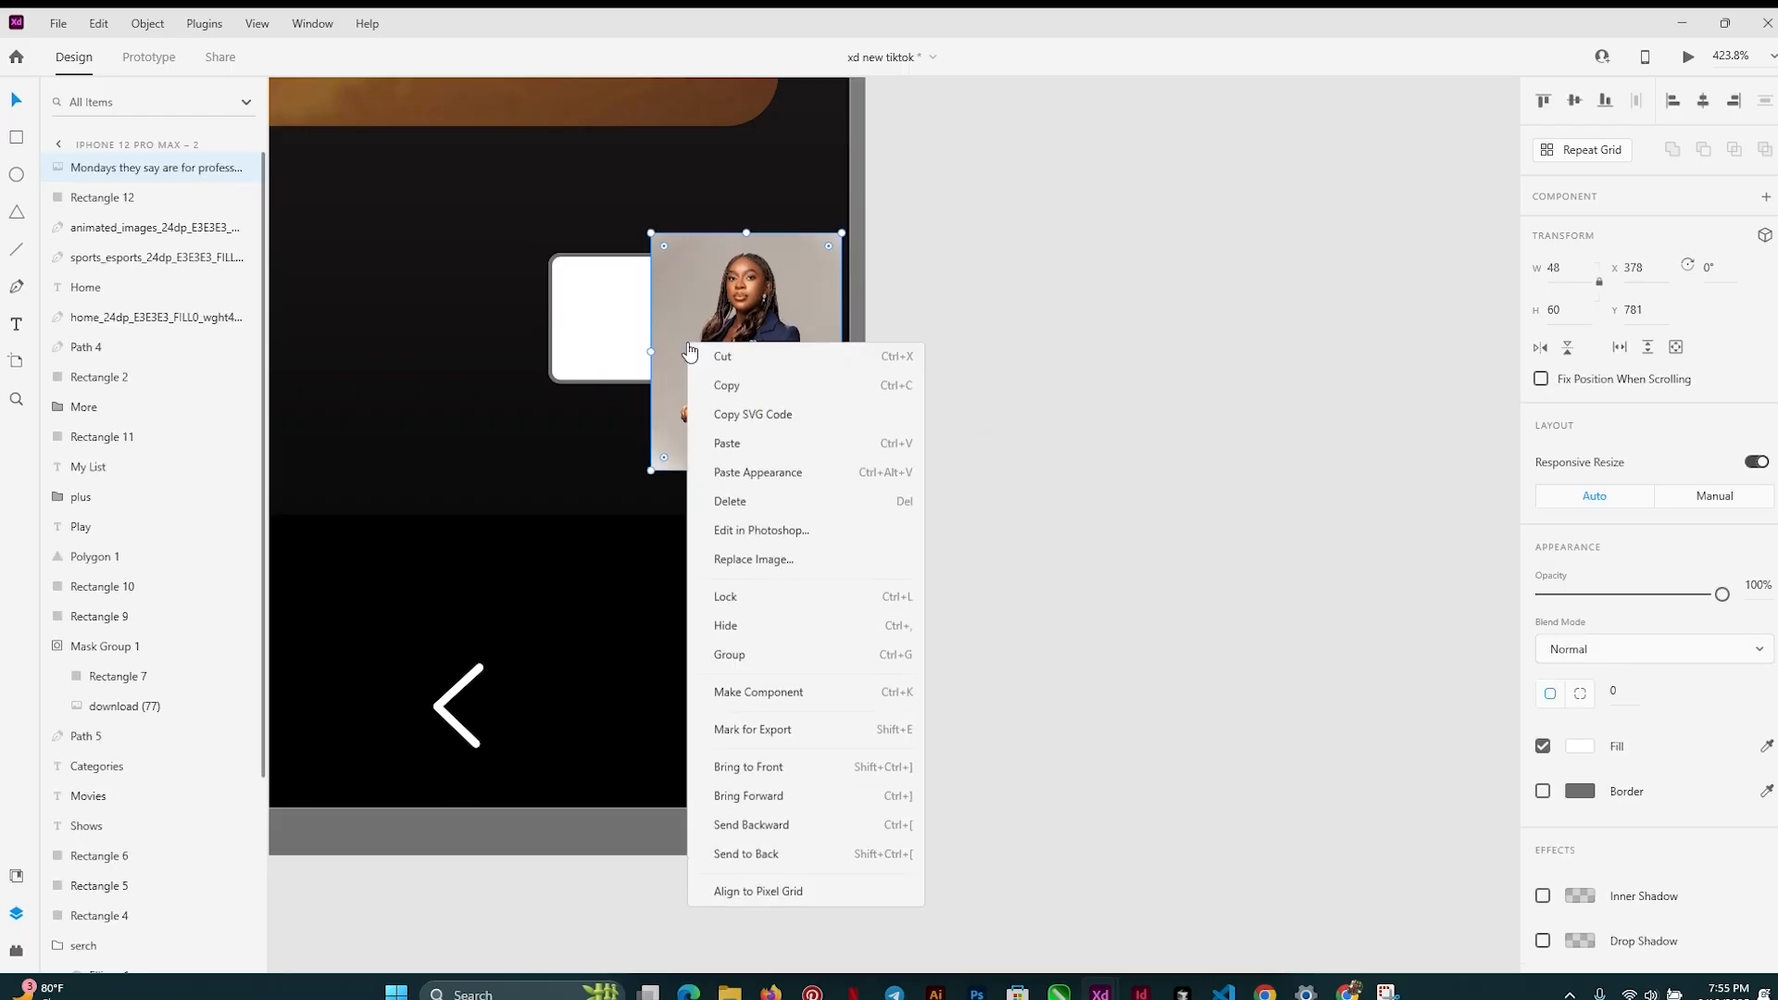
click(677, 327)
shift+click(607, 310)
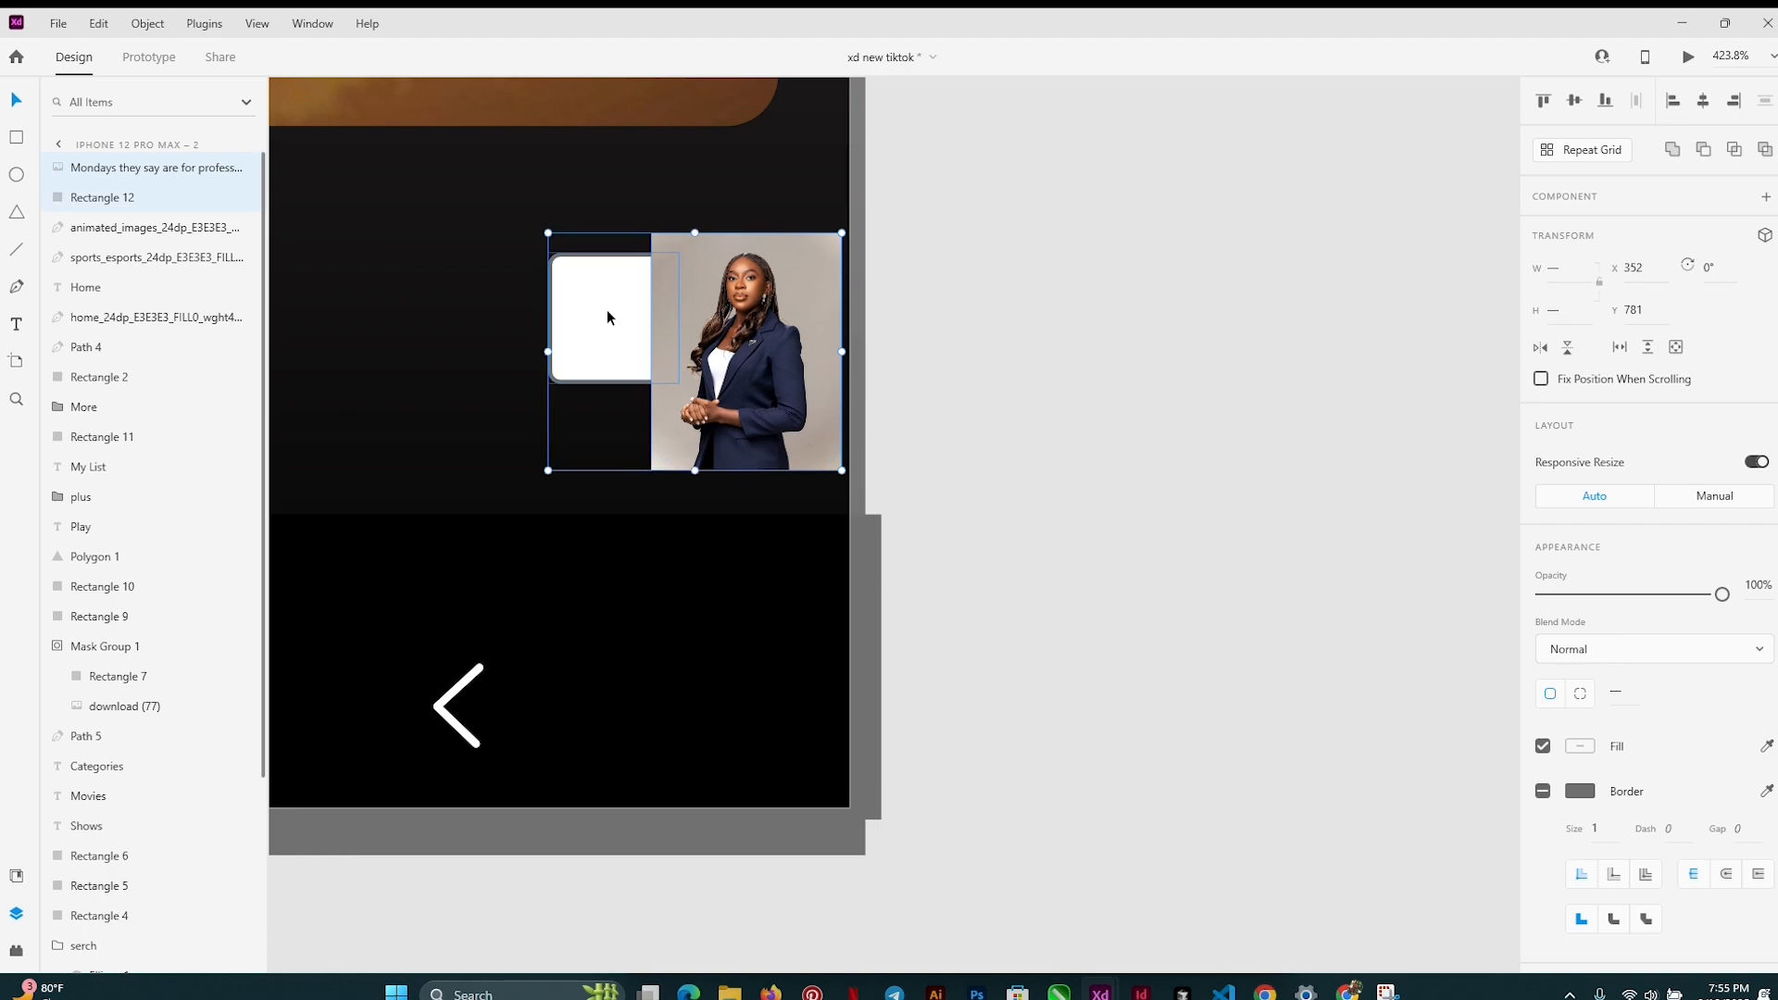
right_click(676, 311)
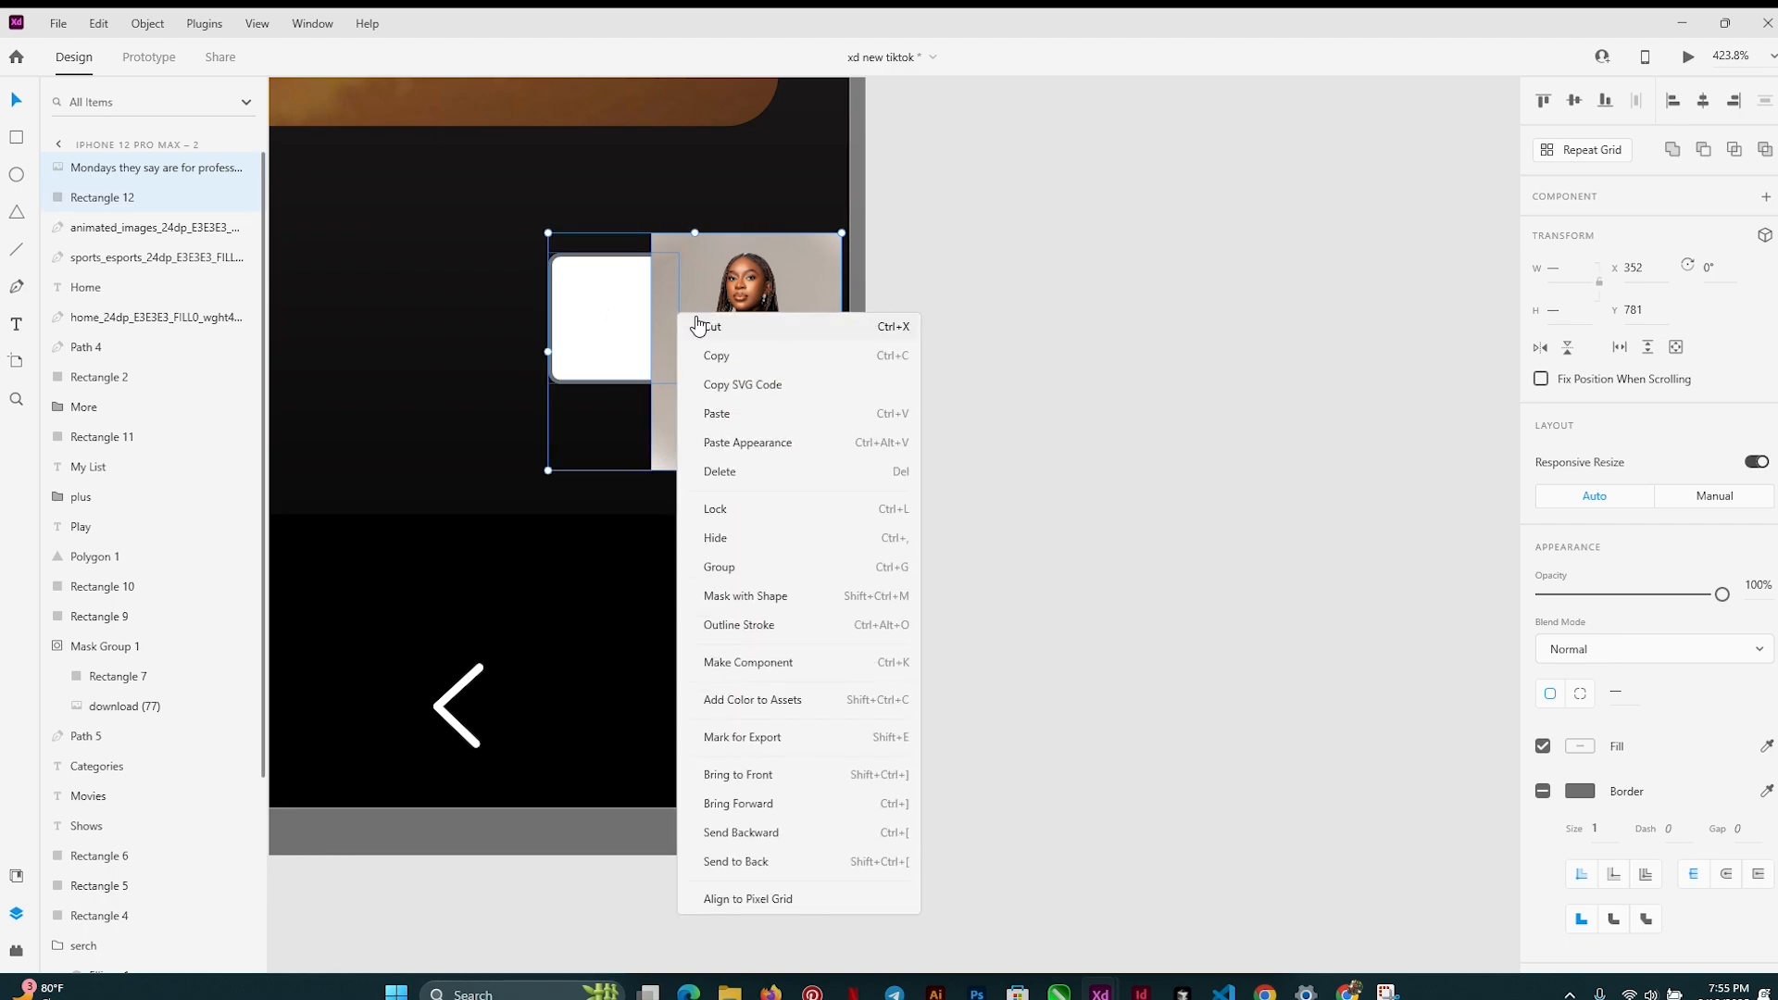
click(762, 604)
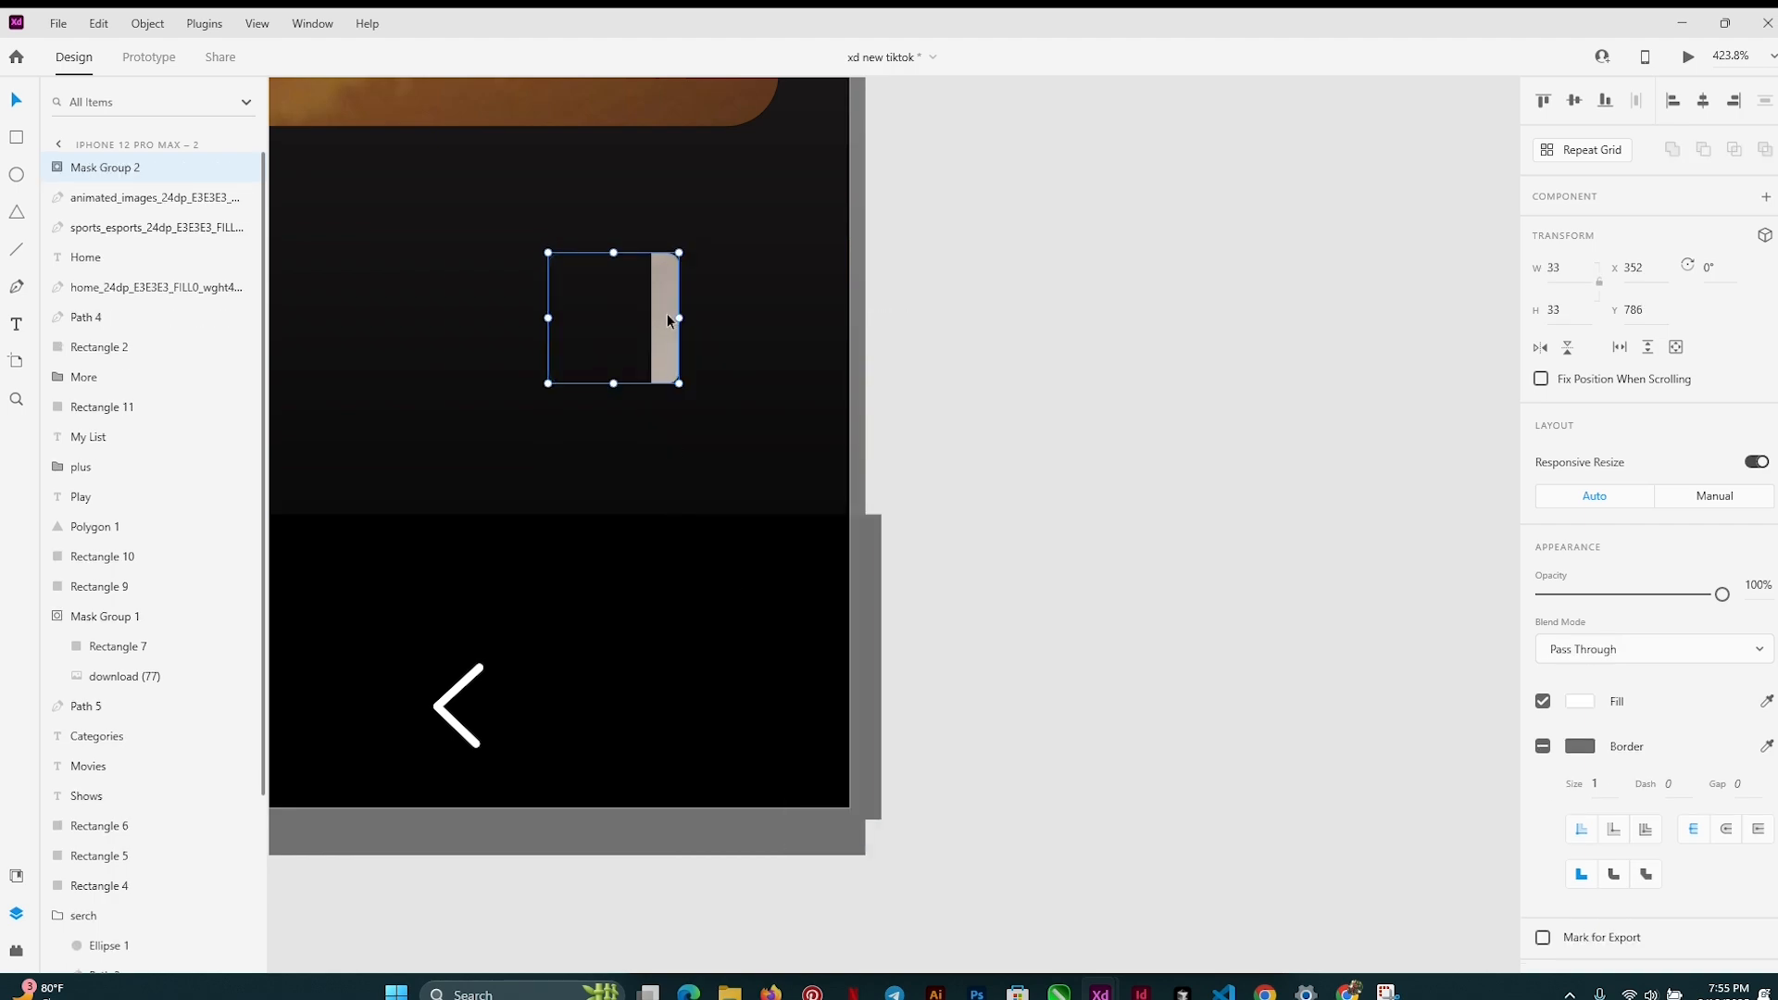
Reposition the portrait photo inside its mask so the woman's head and shoulders fill the rounded square.
double_click(666, 318)
drag(733, 326, 602, 334)
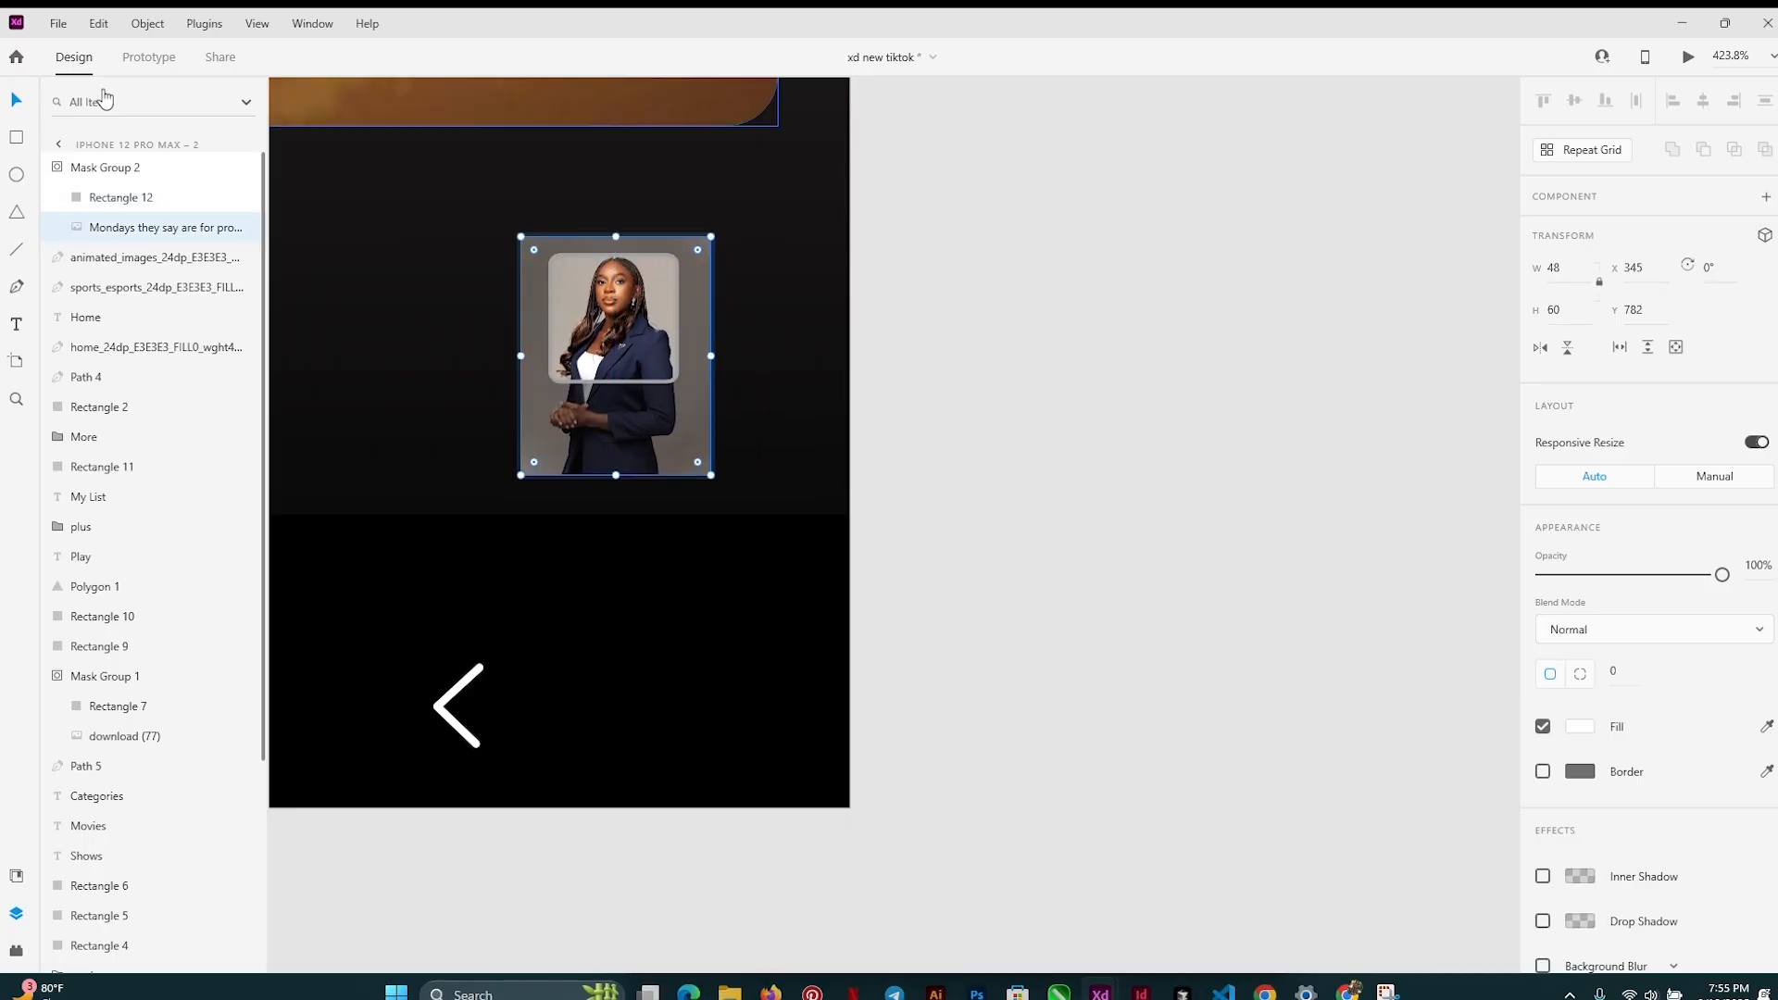
click(929, 269)
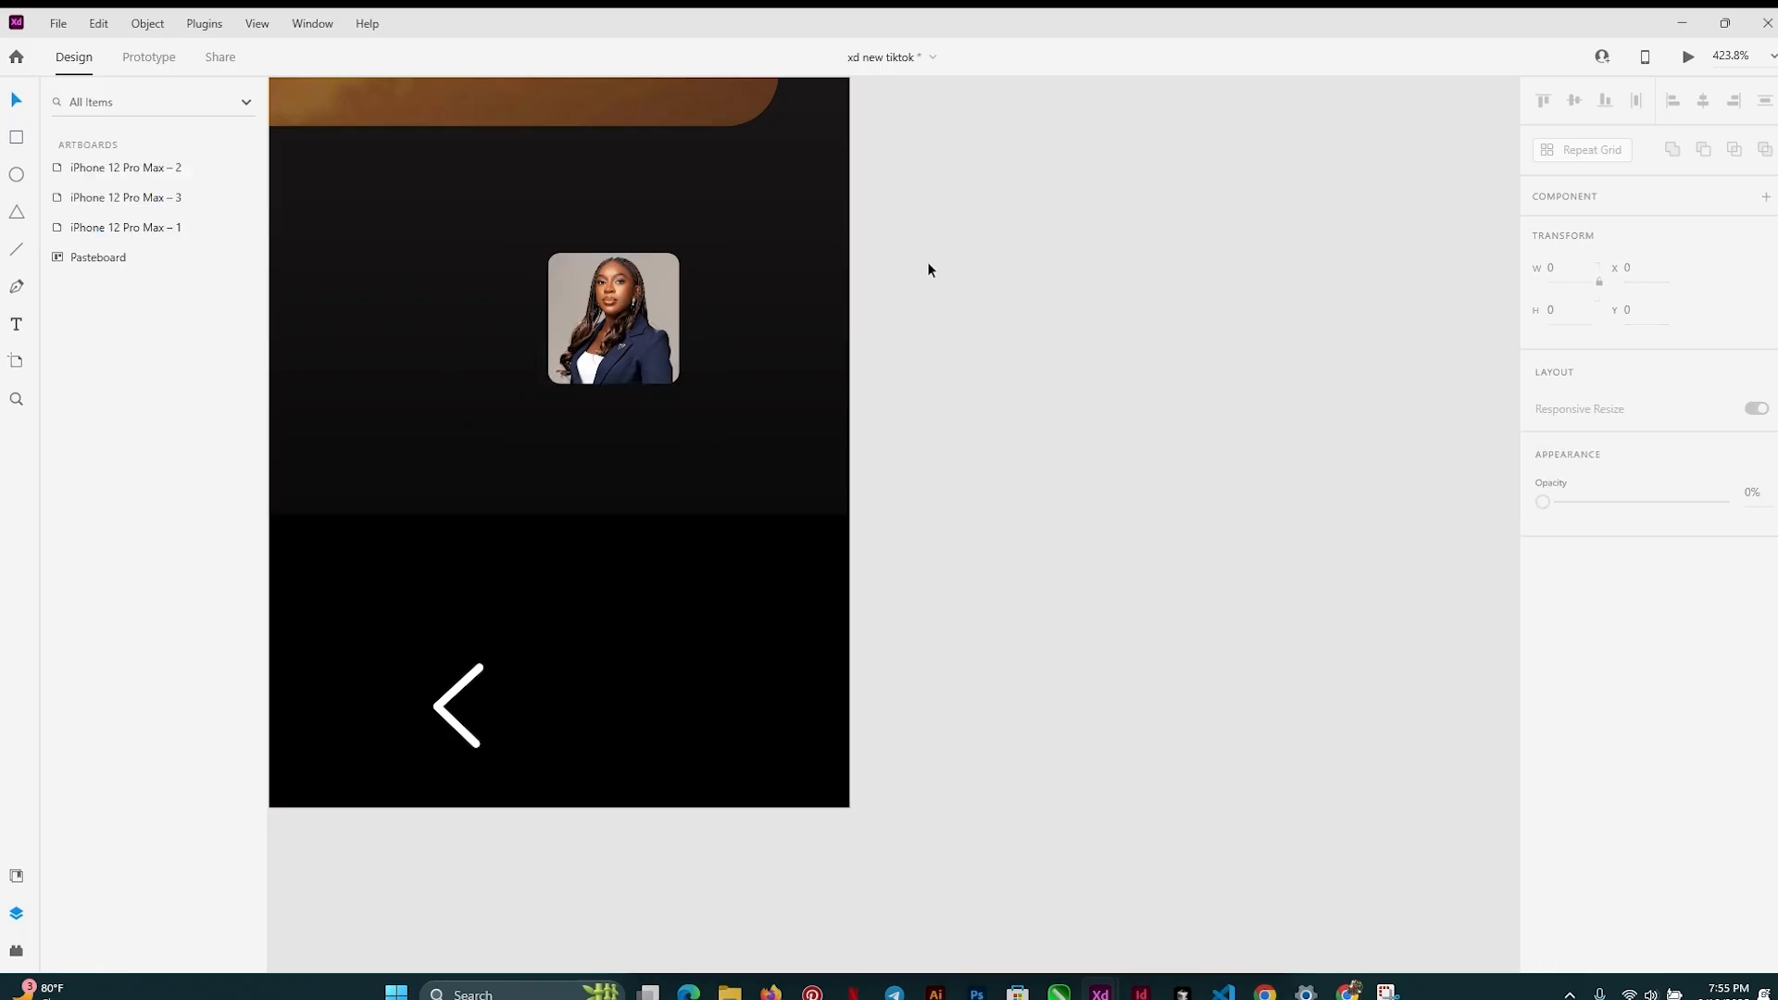
Nudge the house, game controller, stacked play and portrait icons up together by 5 px, dismissing the Sticky Keys dialog.
scroll(655, 324, down, 5)
scroll(656, 324, down, 2)
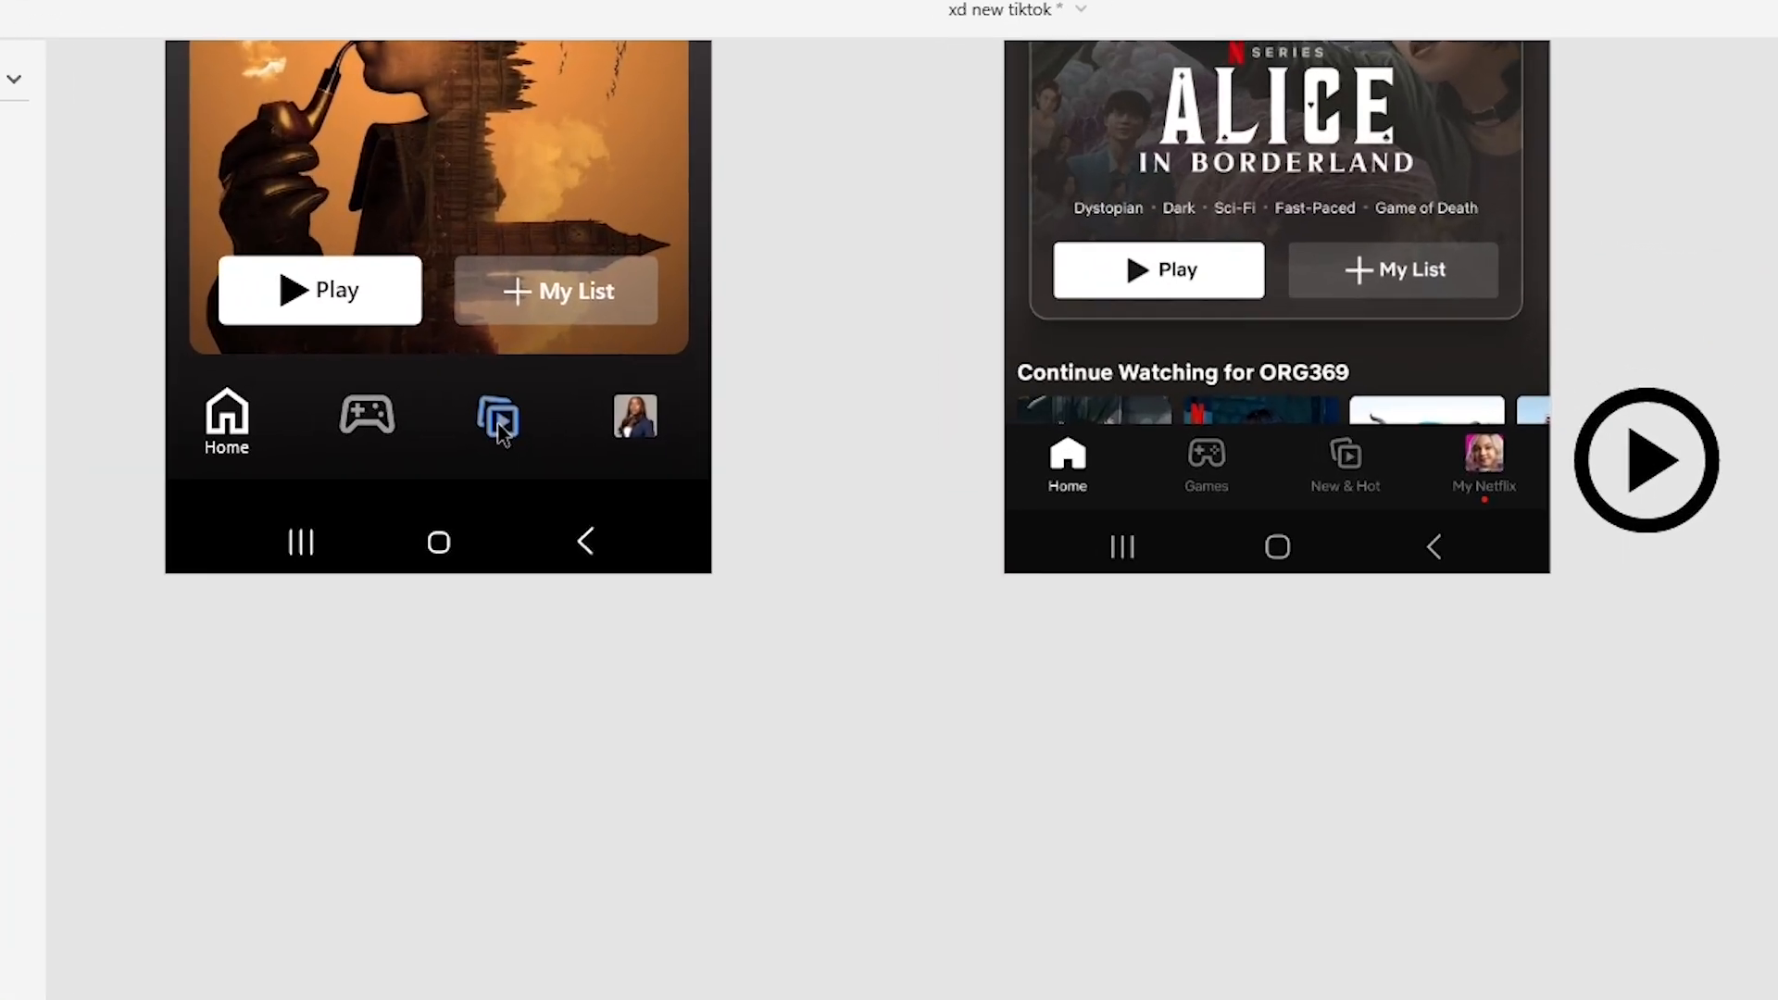
click(500, 428)
shift+click(628, 431)
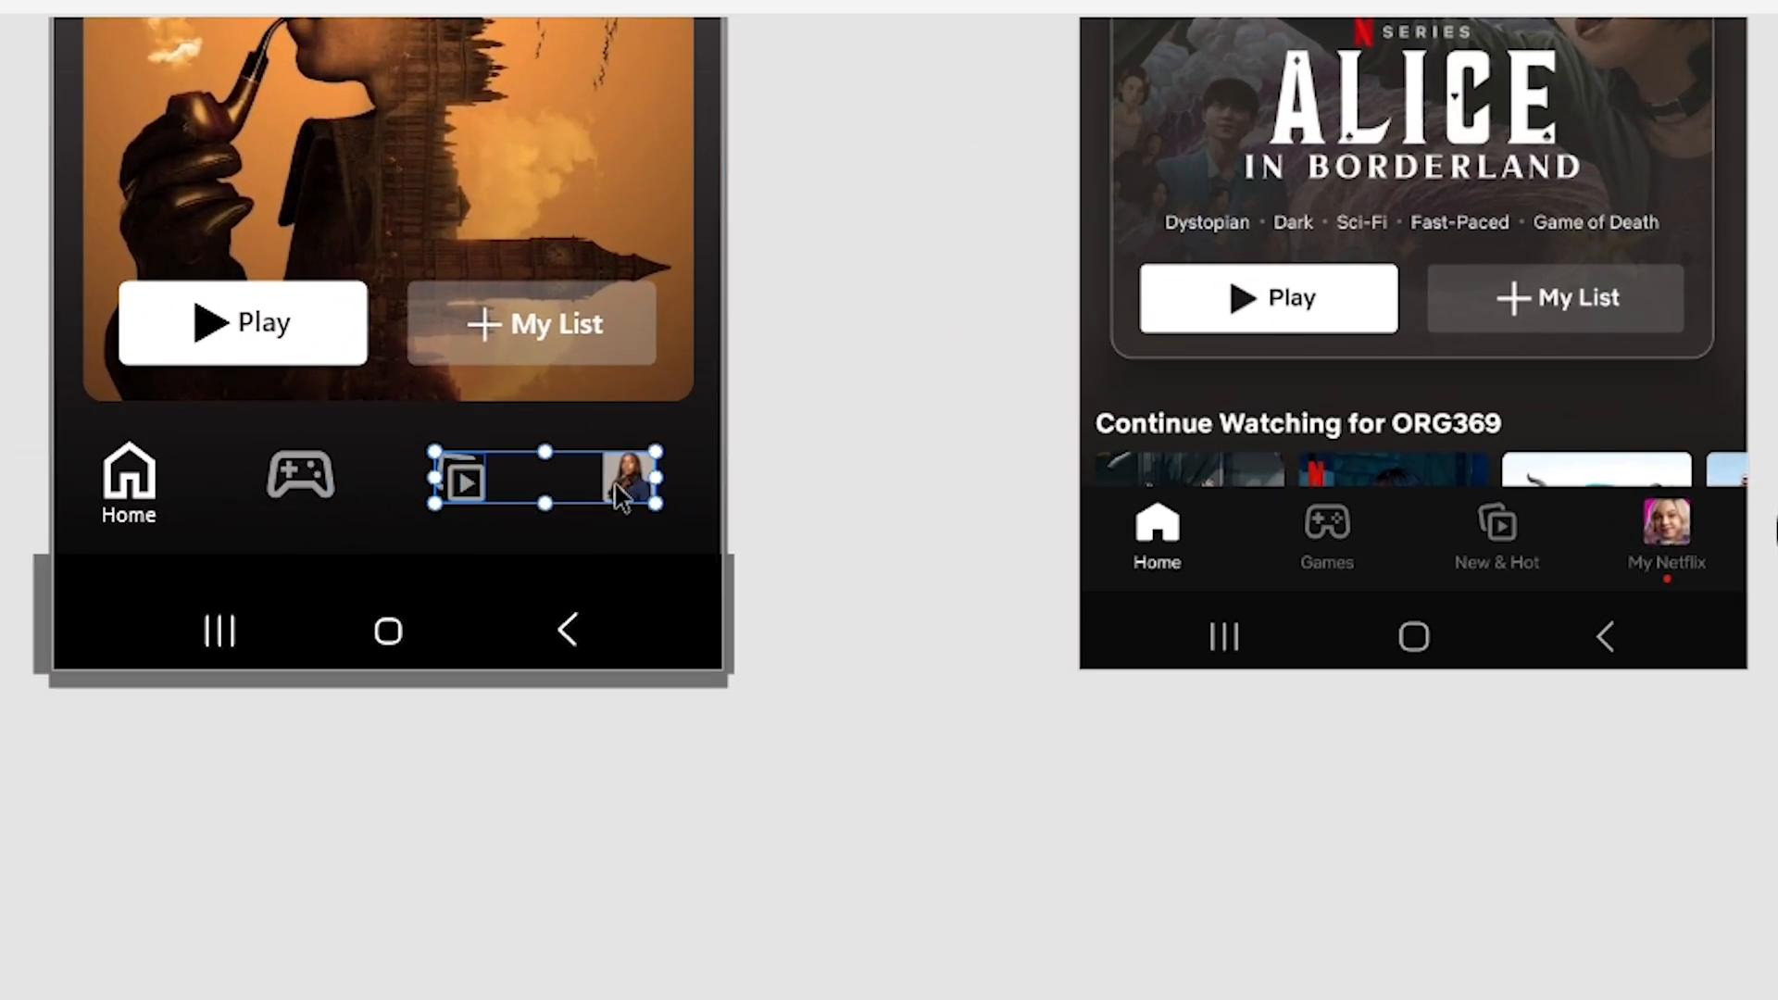
shift+click(301, 475)
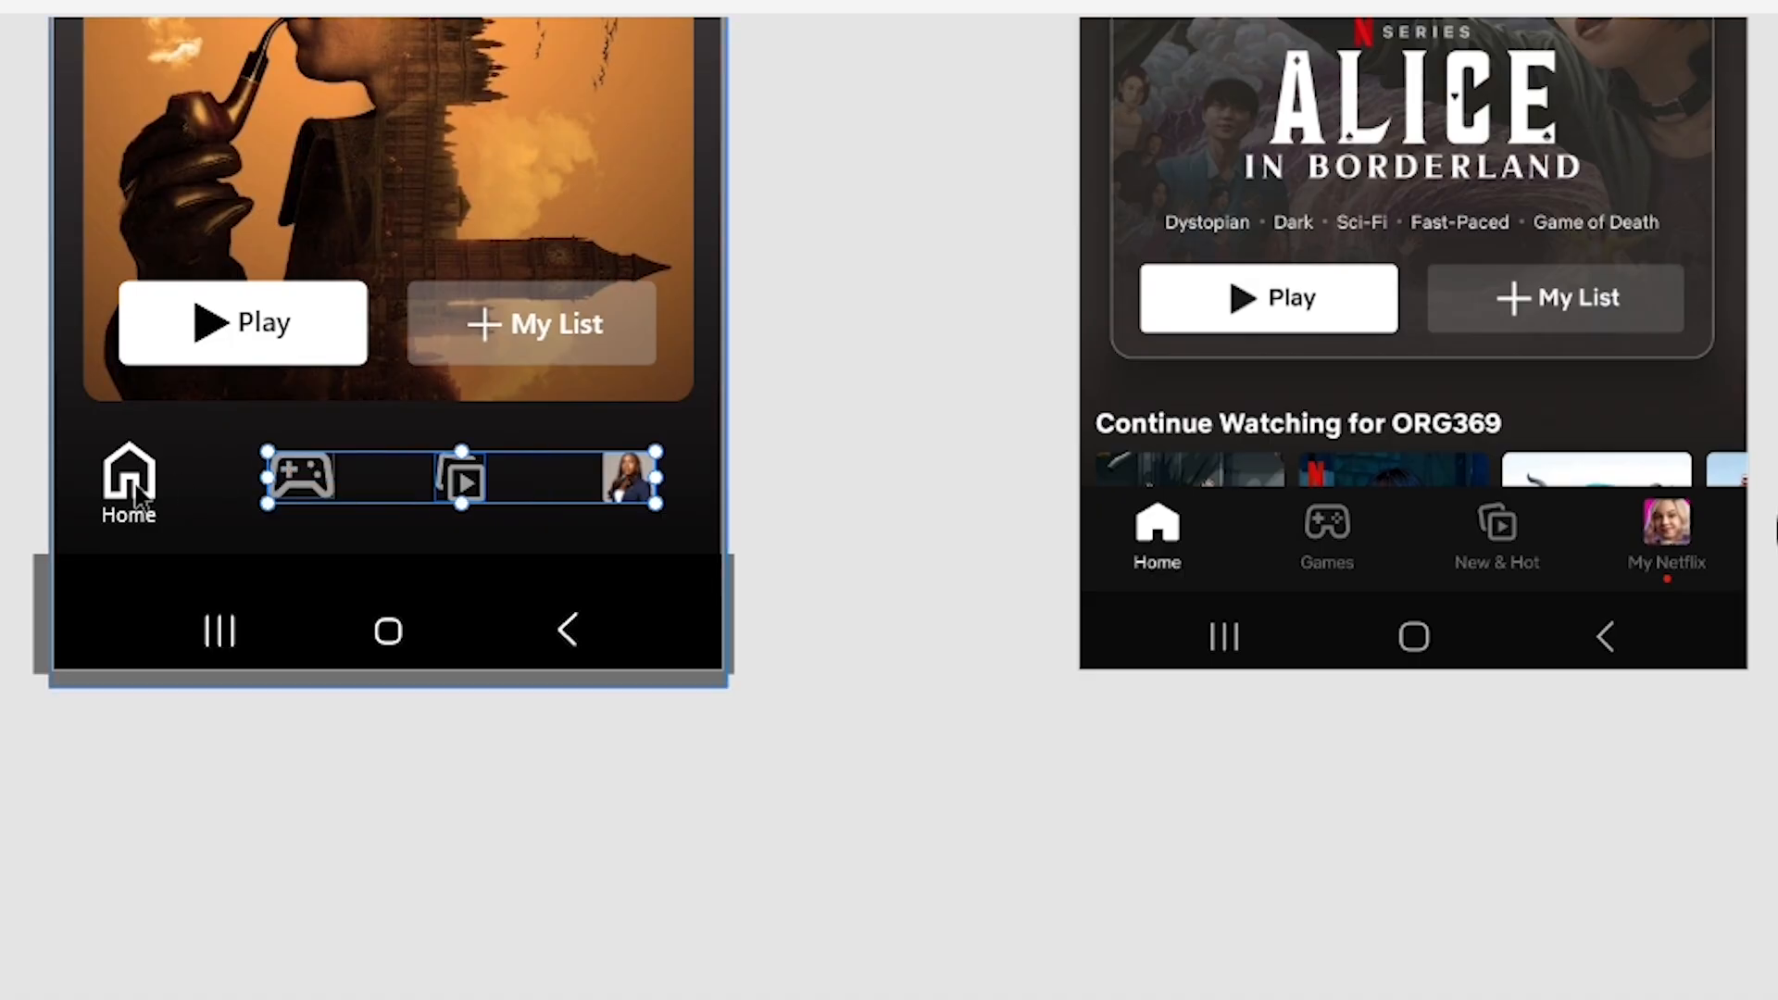
key(shift)
click(438, 81)
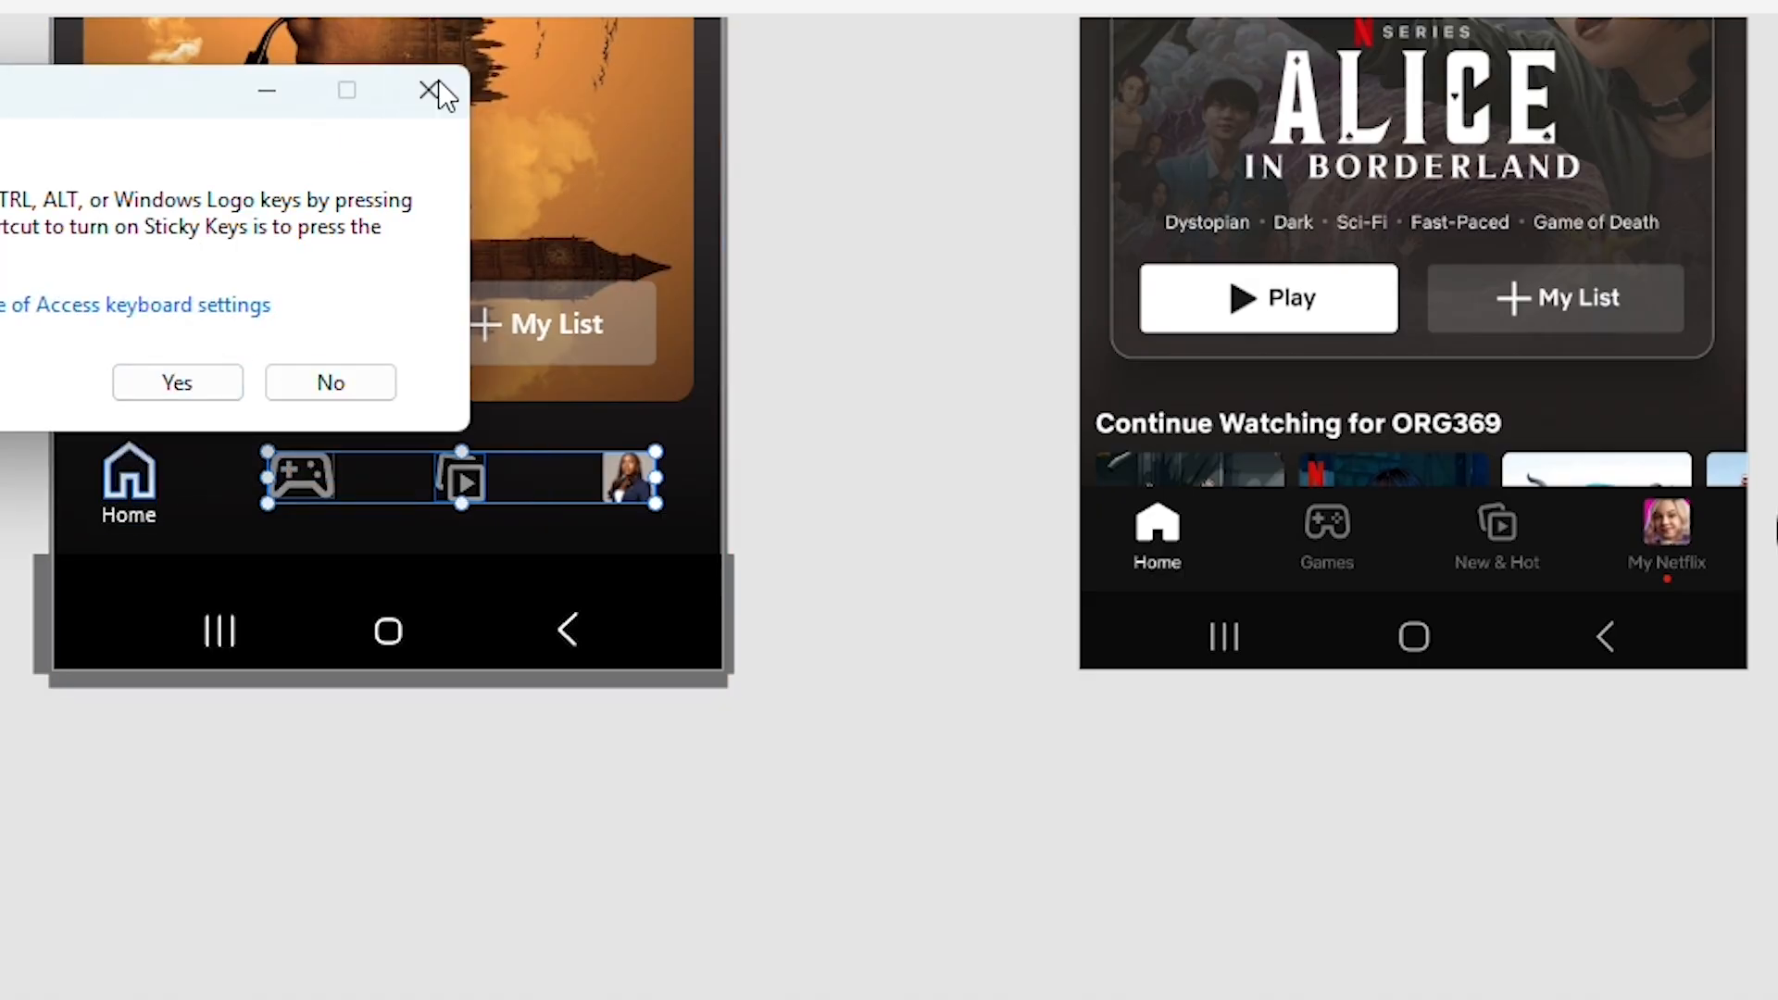
shift+click(134, 481)
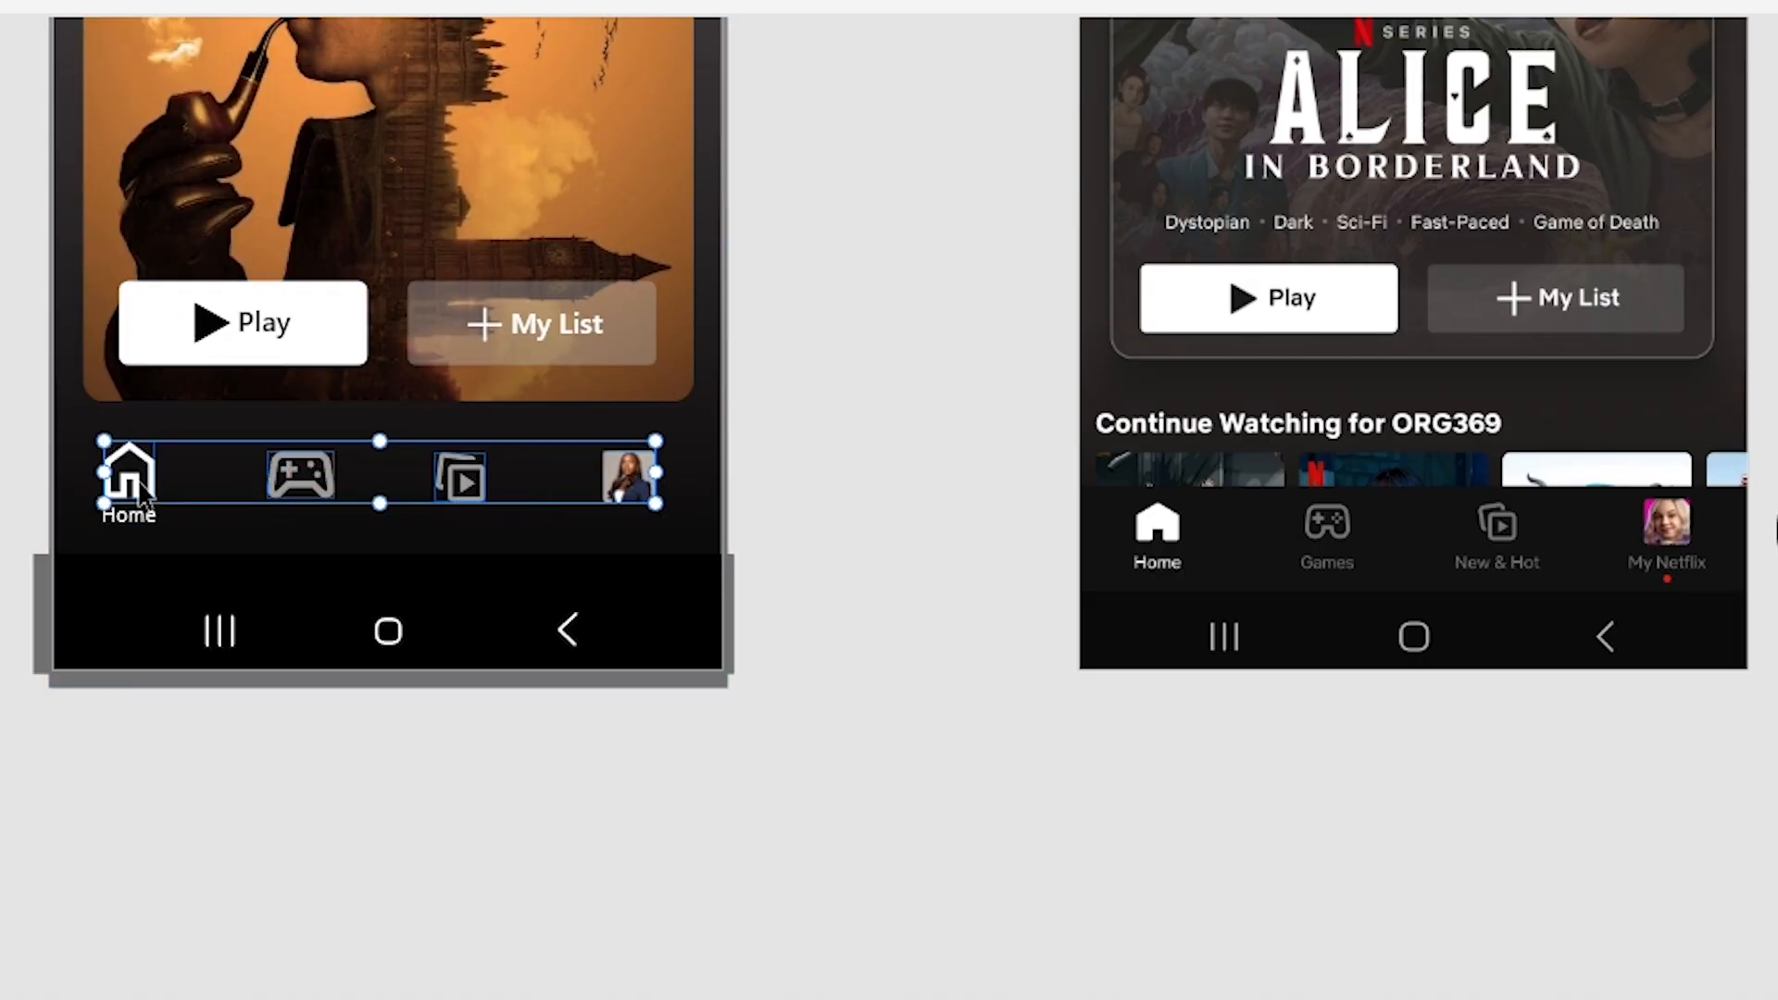
key(Up)
key(Up)
key(Up)
key(Up)
key(Up)
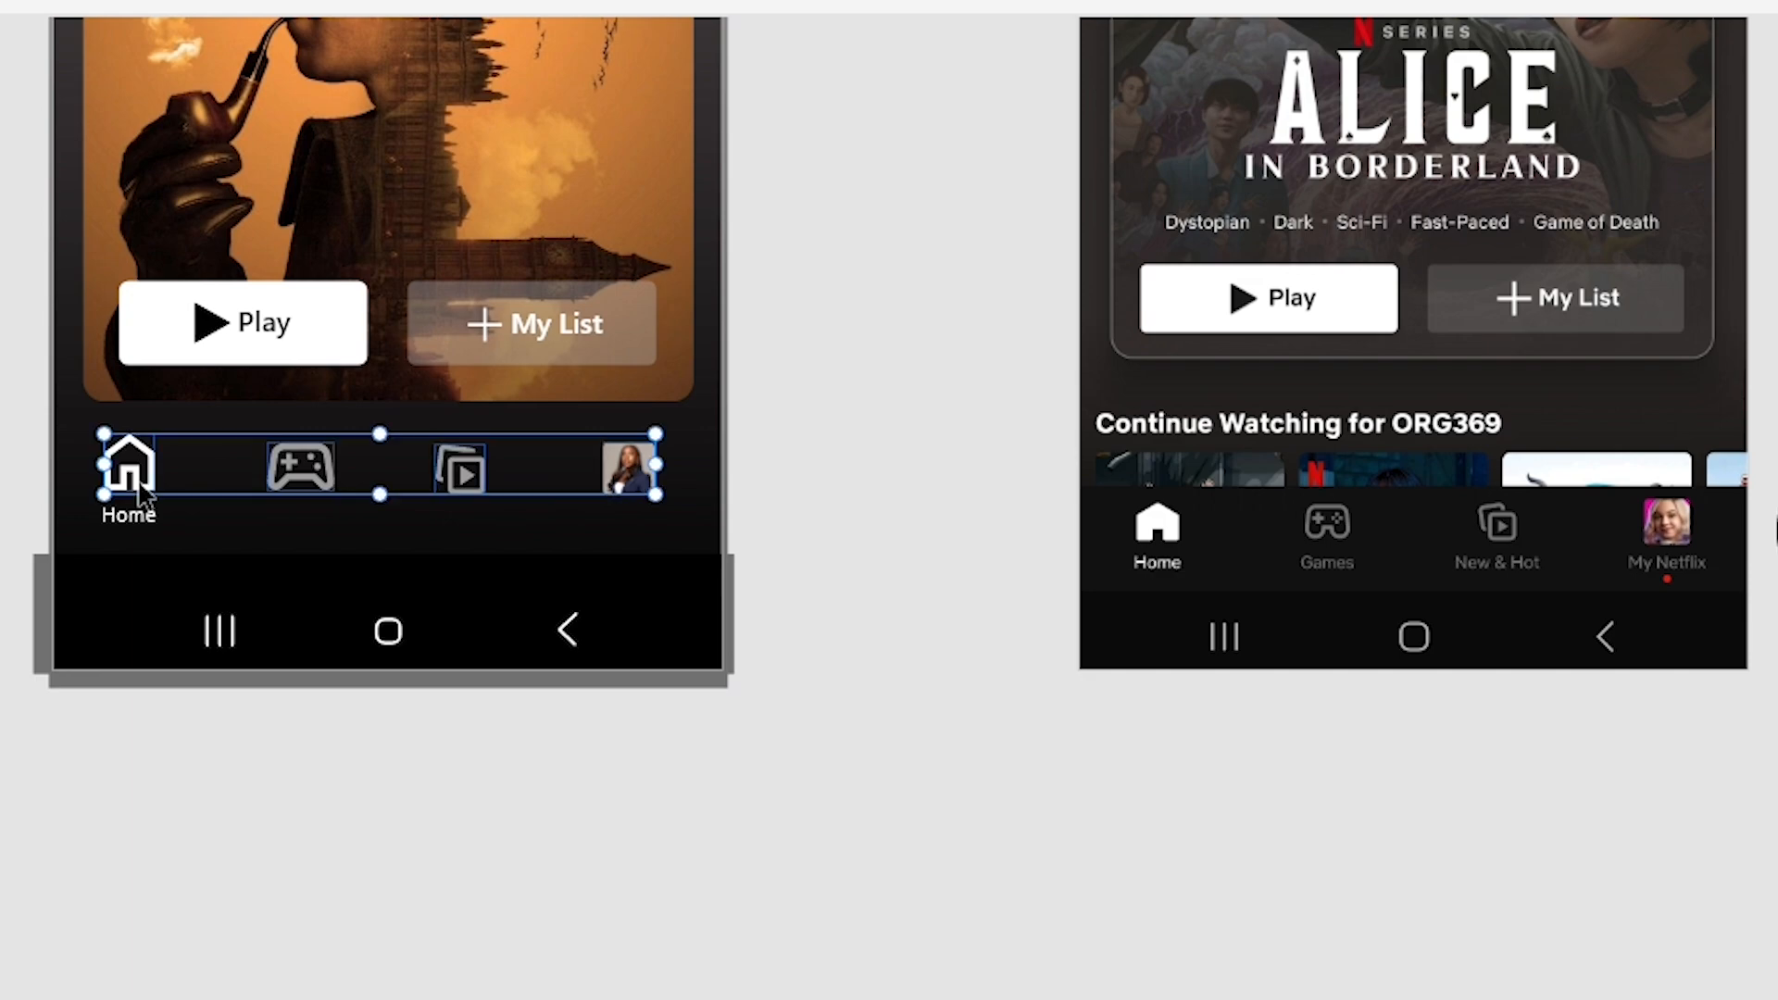
Duplicate the Home label beneath the game controller, stacked play and portrait icons.
click(141, 526)
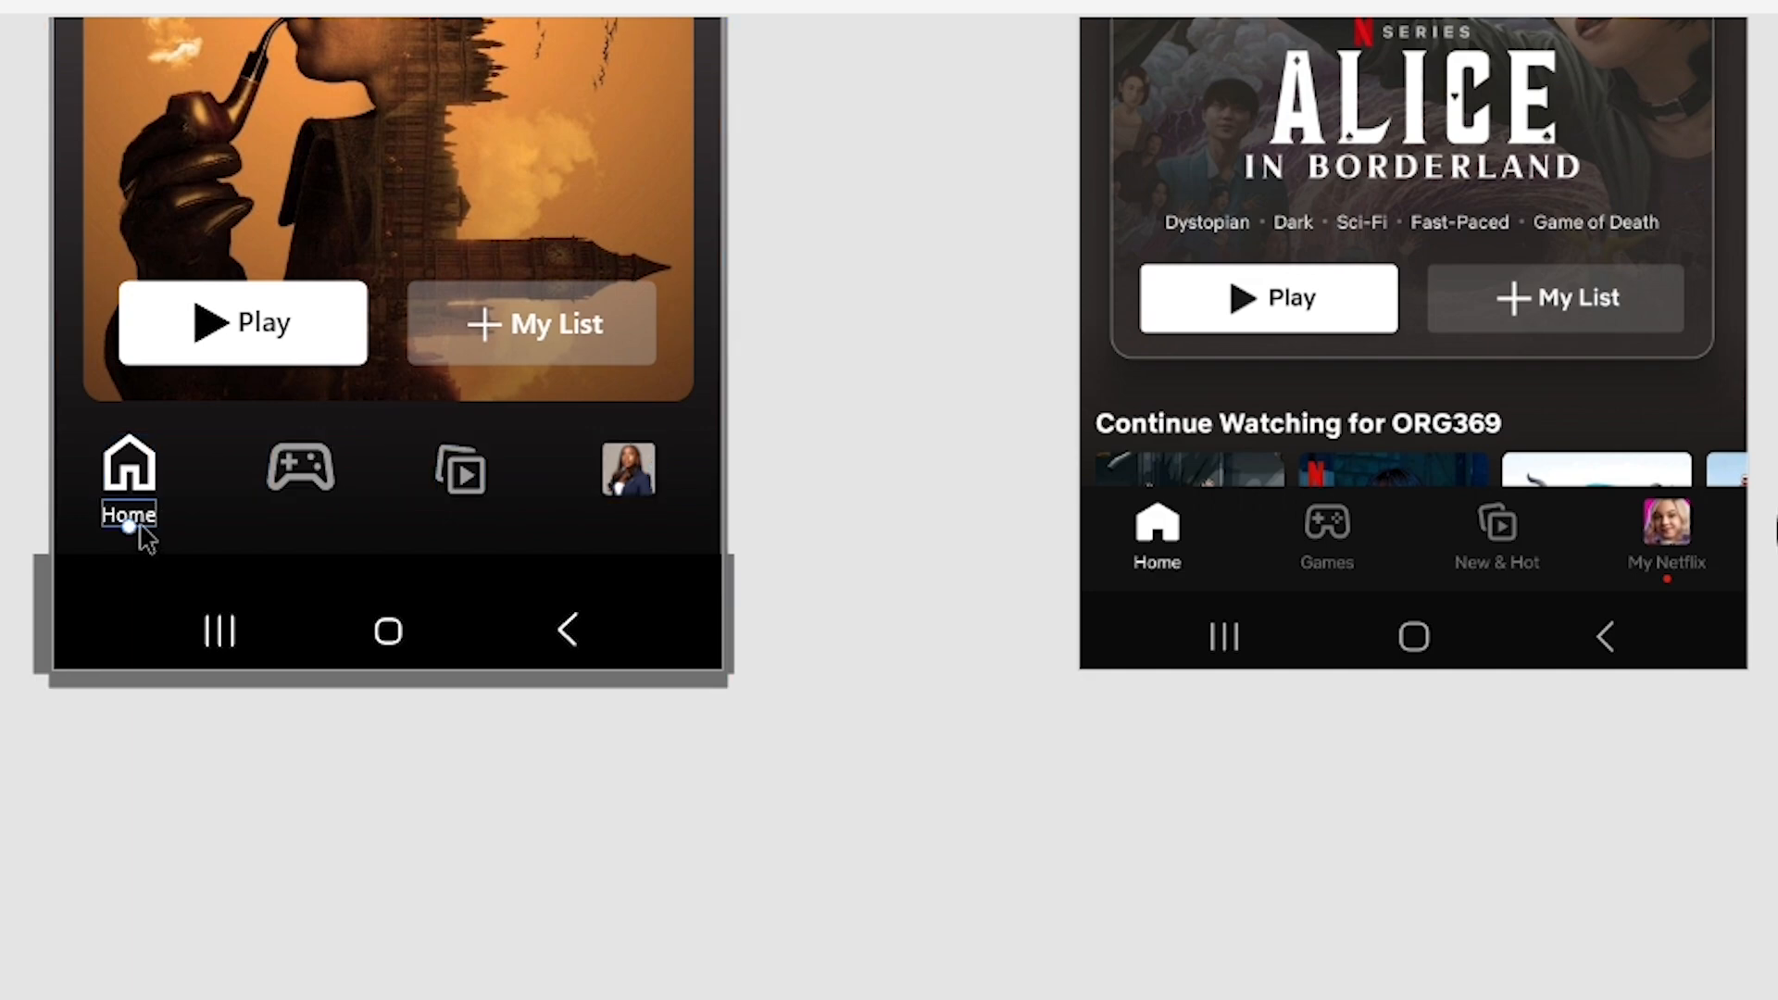
key(alt)
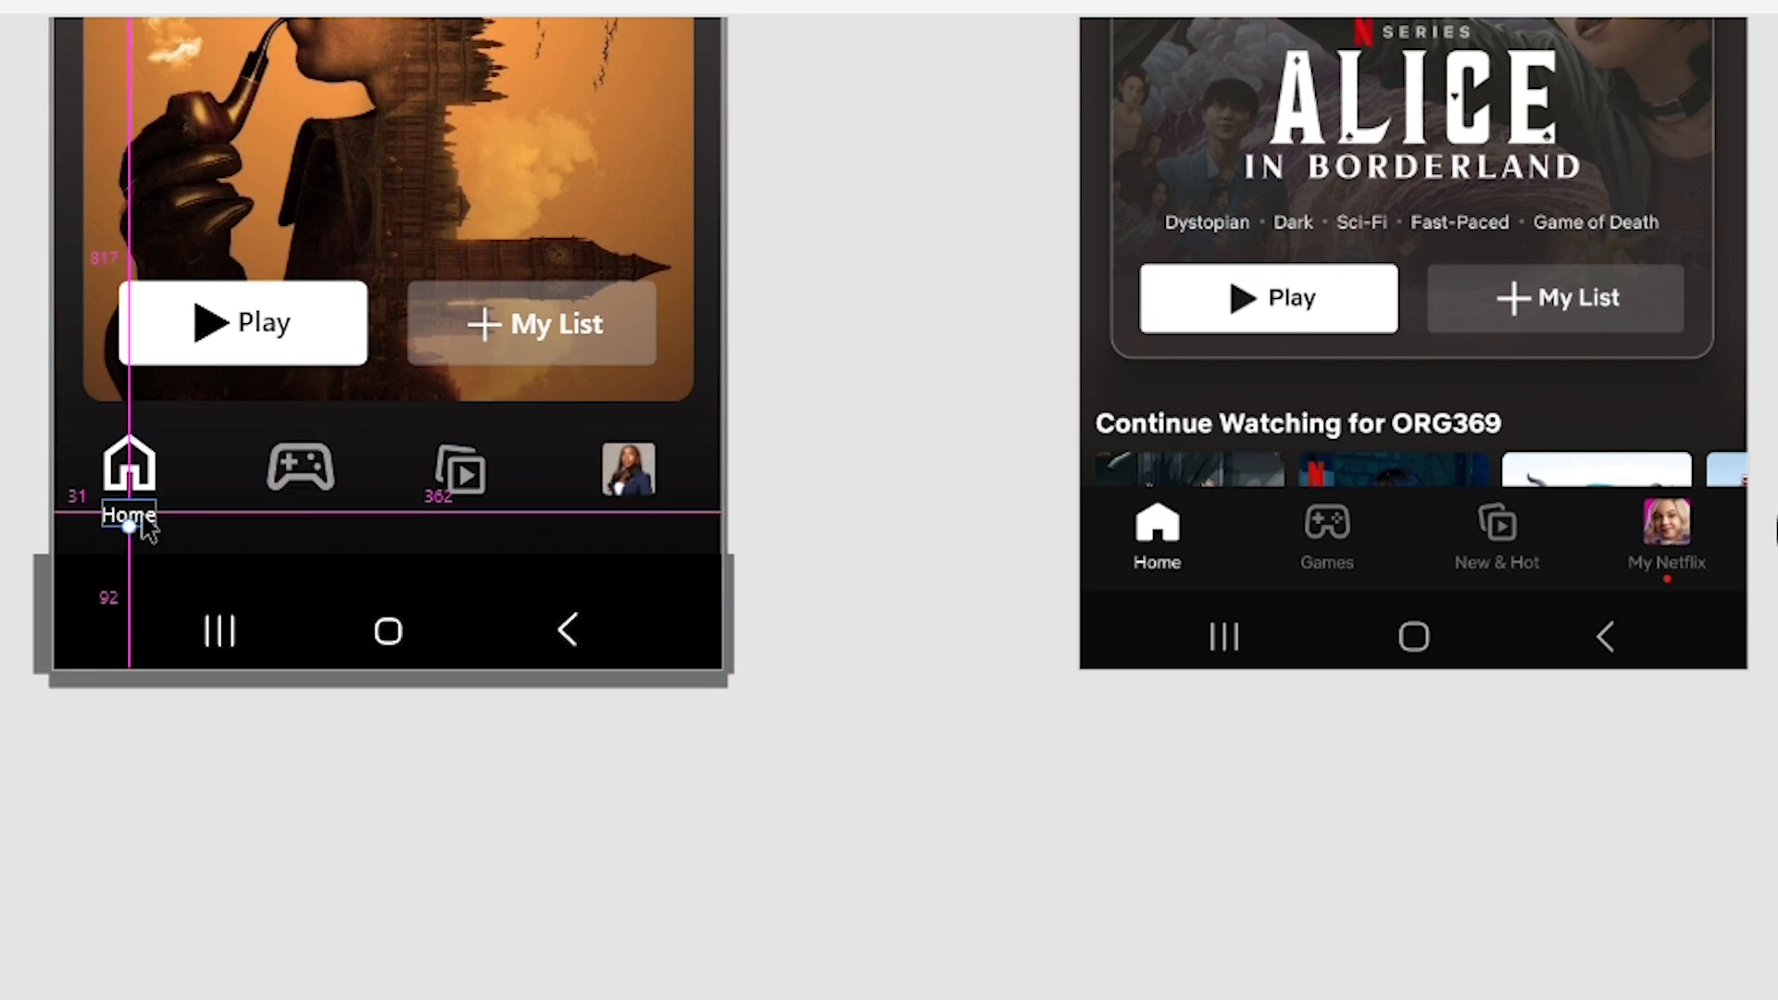
drag(139, 525, 640, 535)
key(alt)
Change the three duplicated labels to "Games", "New & Hot" and "My Netflix".
double_click(318, 529)
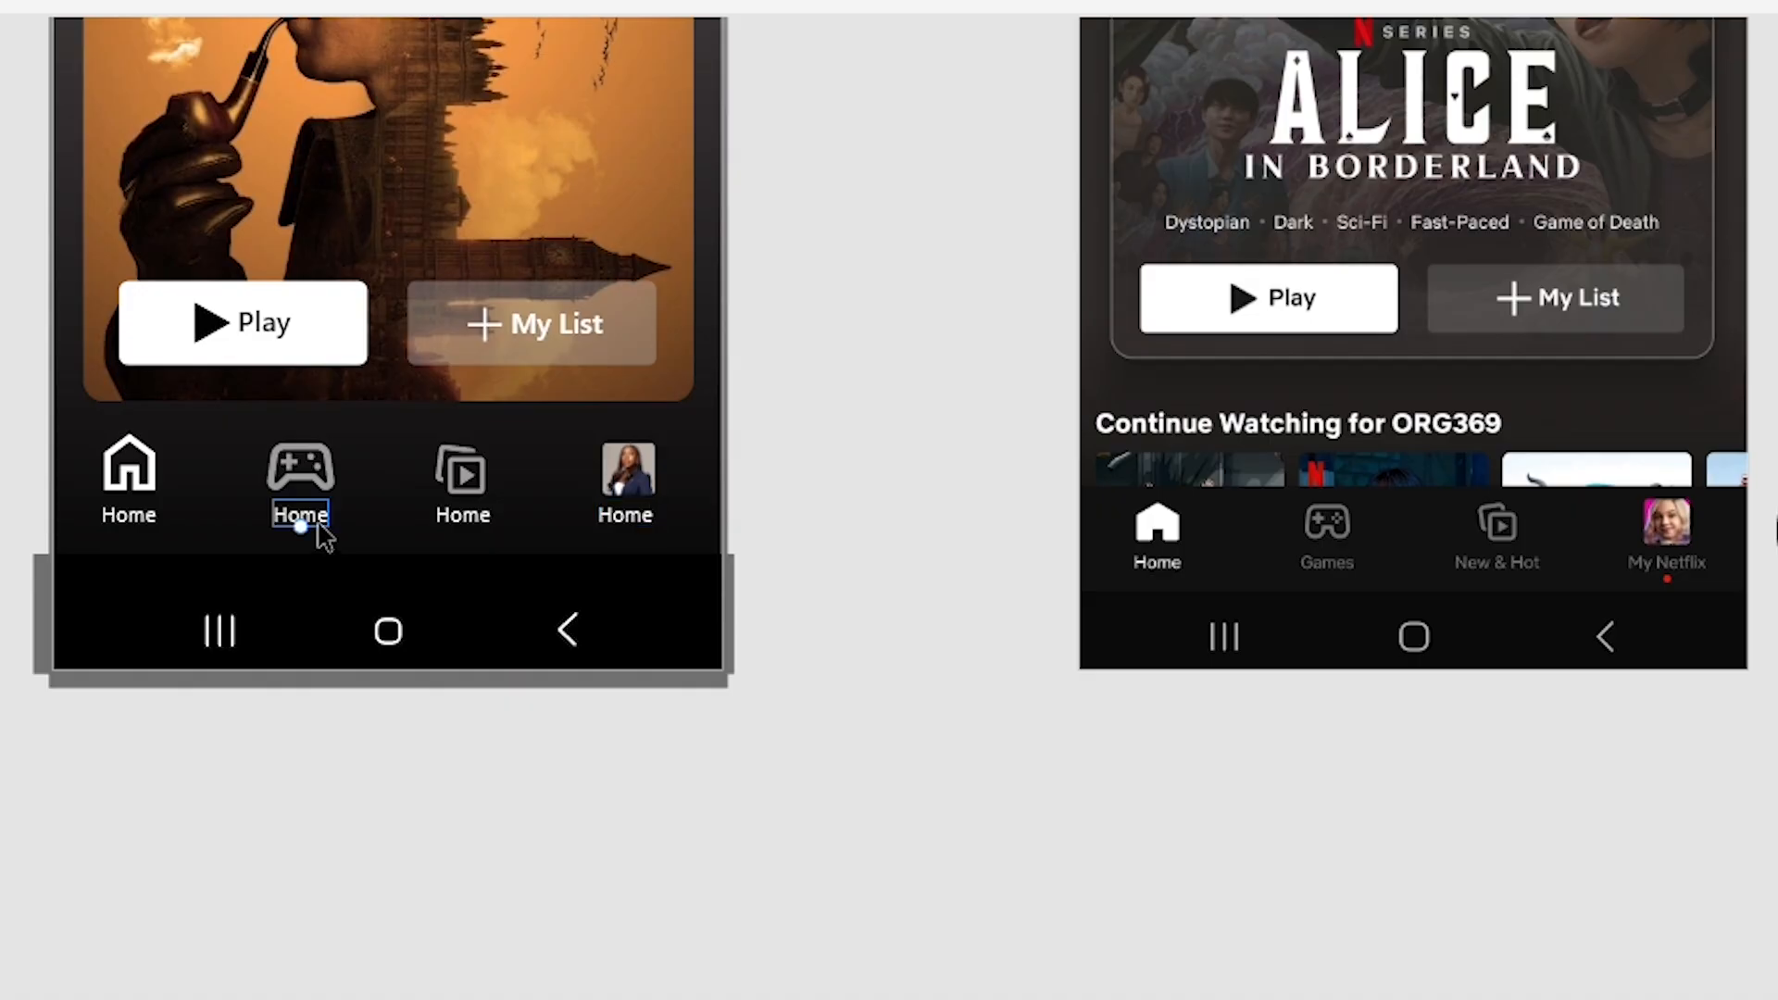
text(Games)
double_click(626, 516)
text(M)
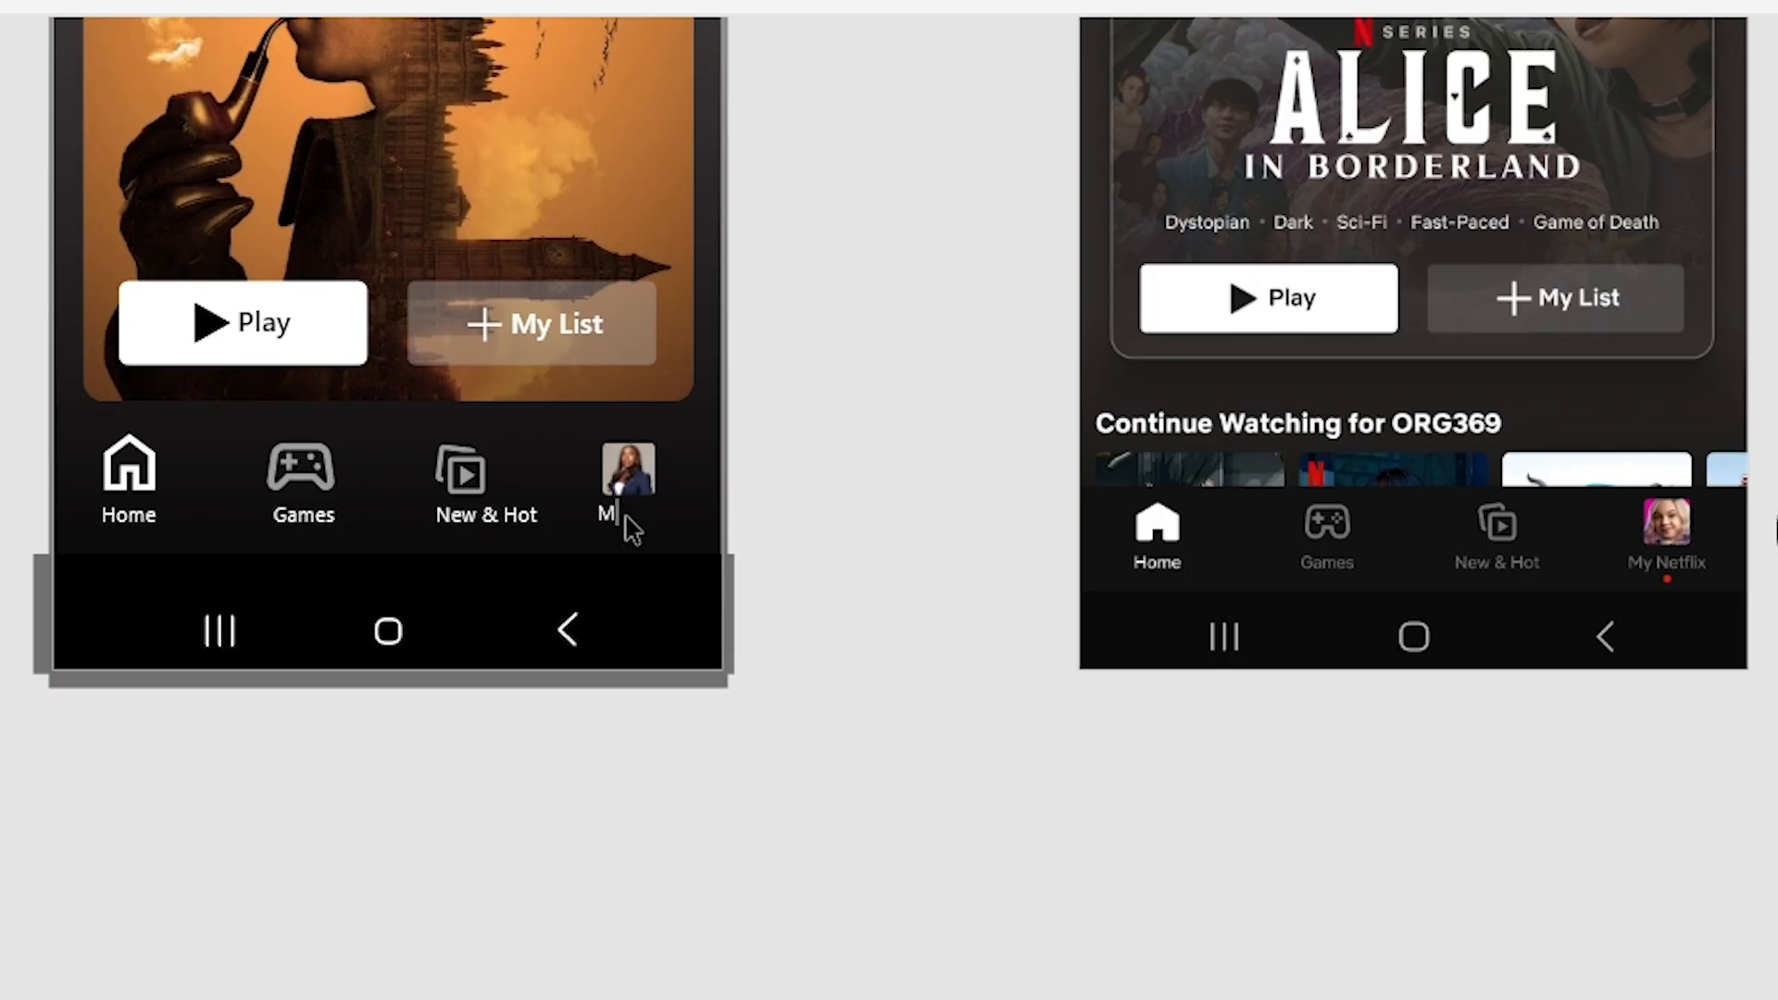
text(y Netflix)
key(Escape)
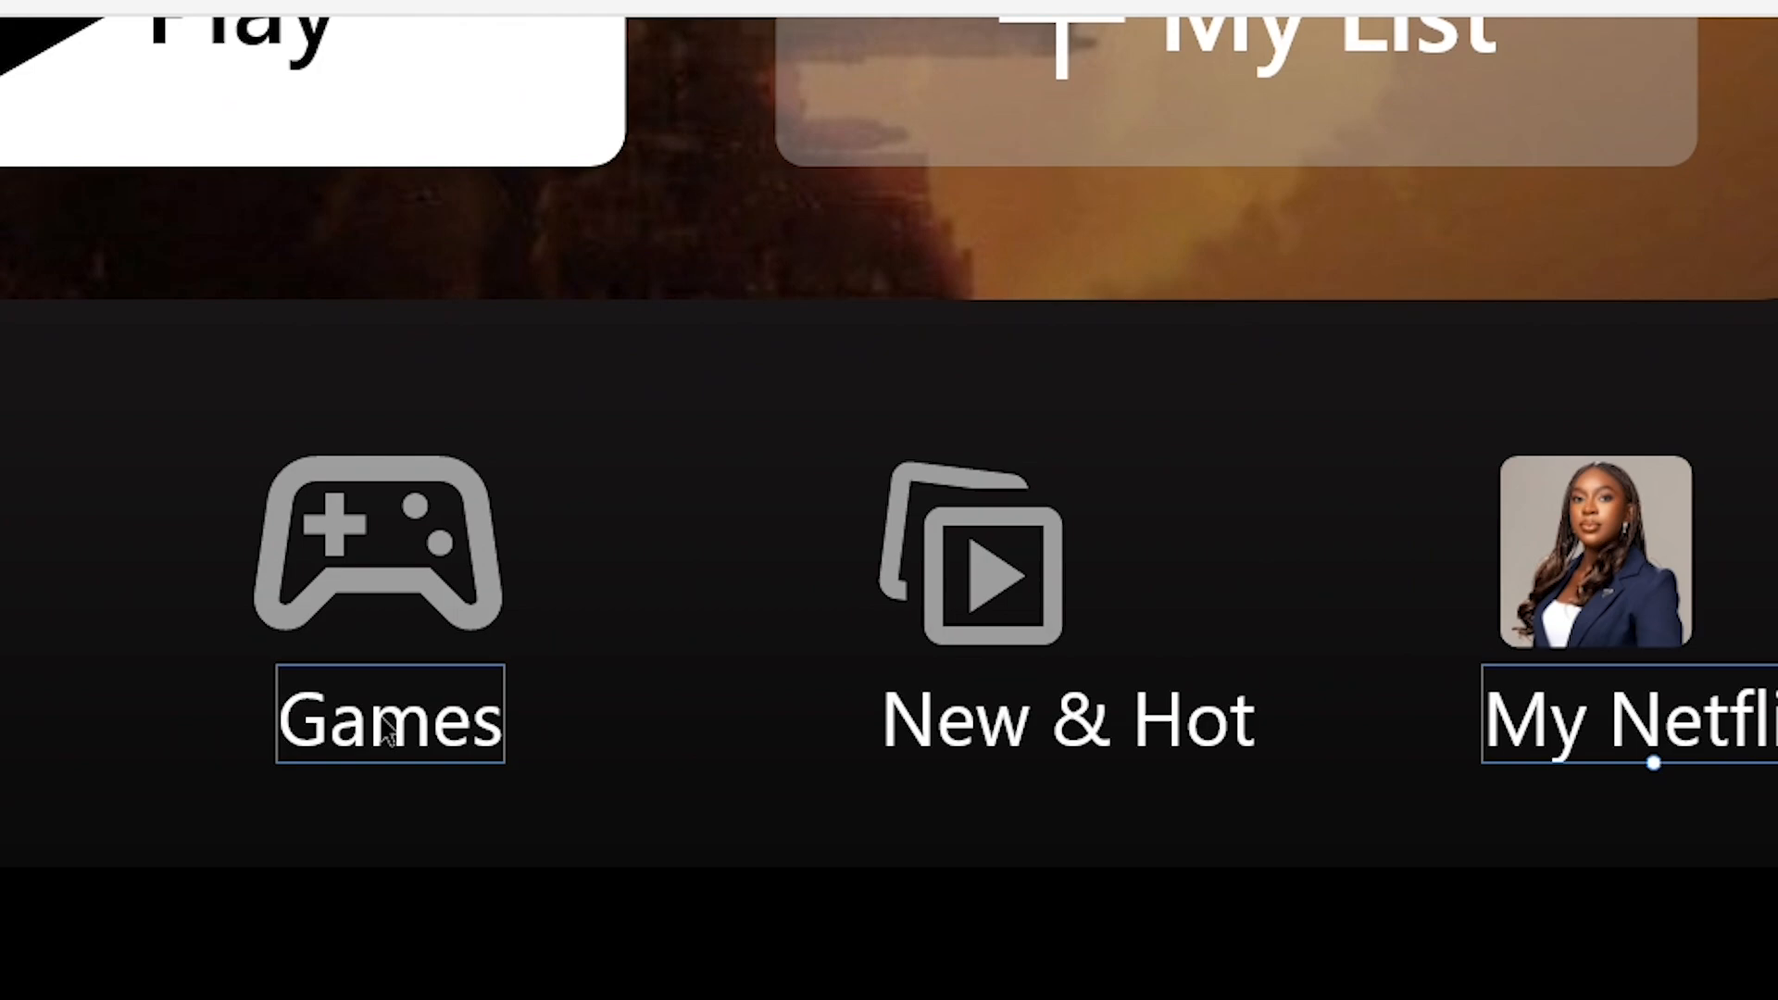
Shift the Games, New & Hot and My Netflix labels left so each sits centred under its icon.
drag(387, 733, 364, 734)
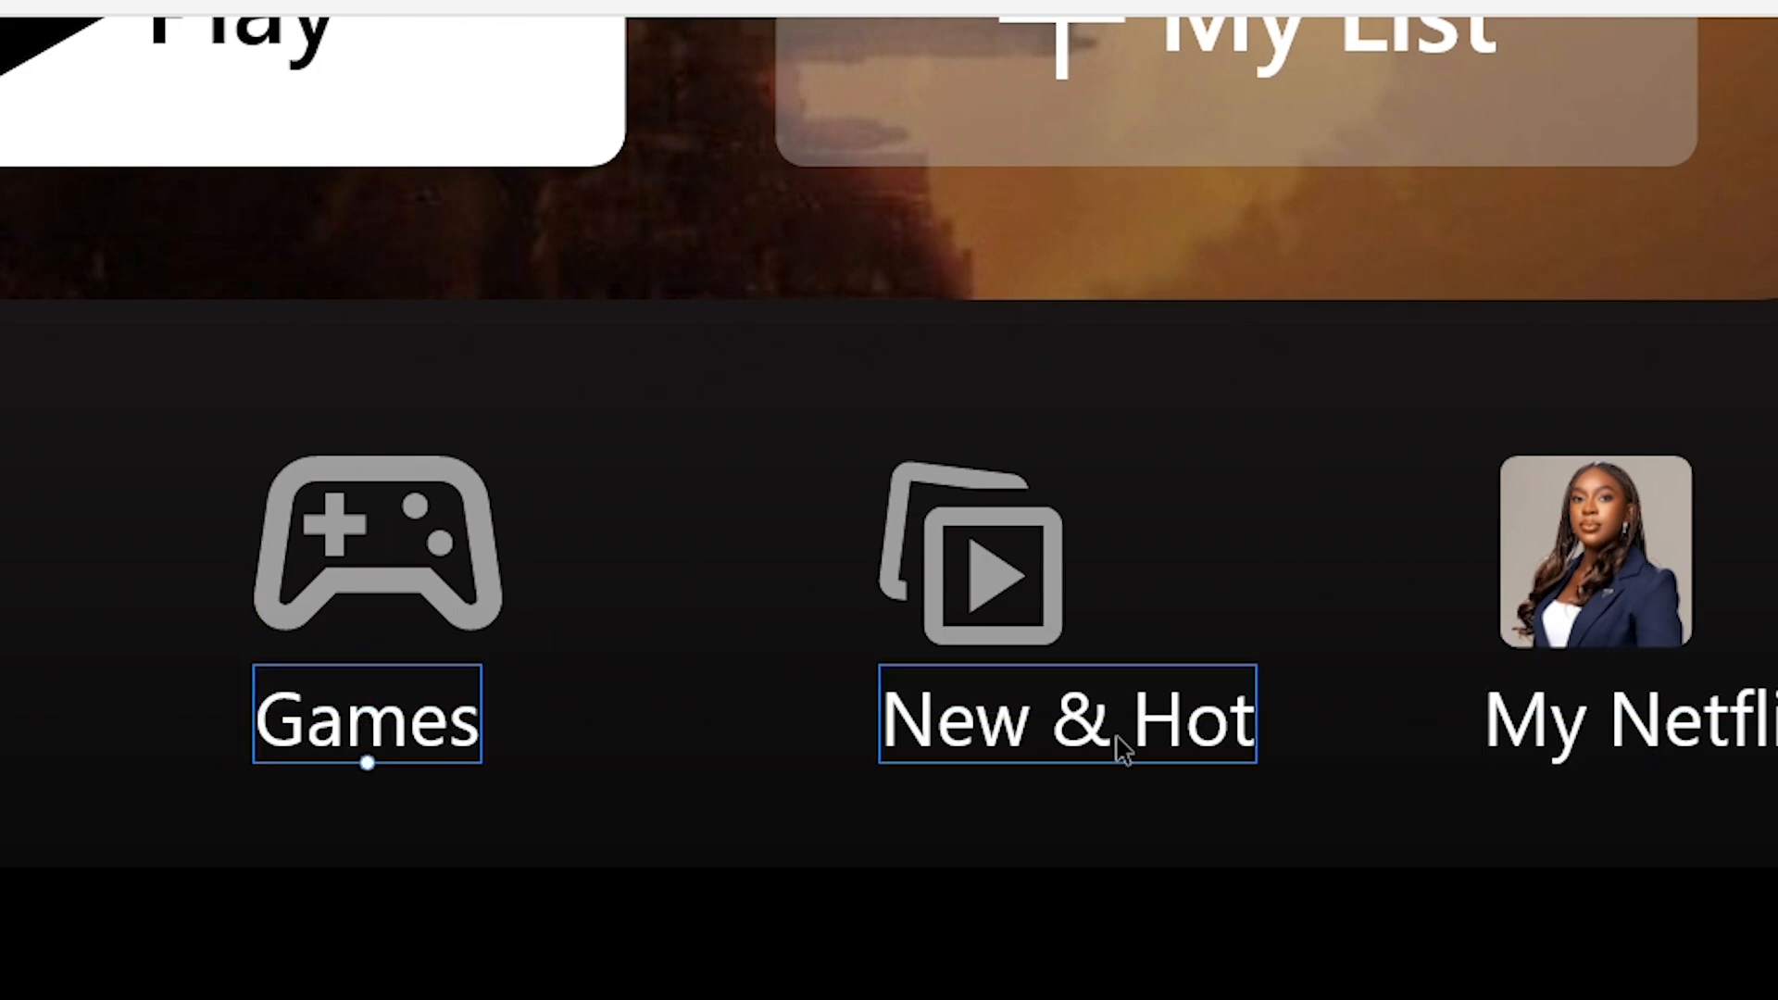
click(1085, 727)
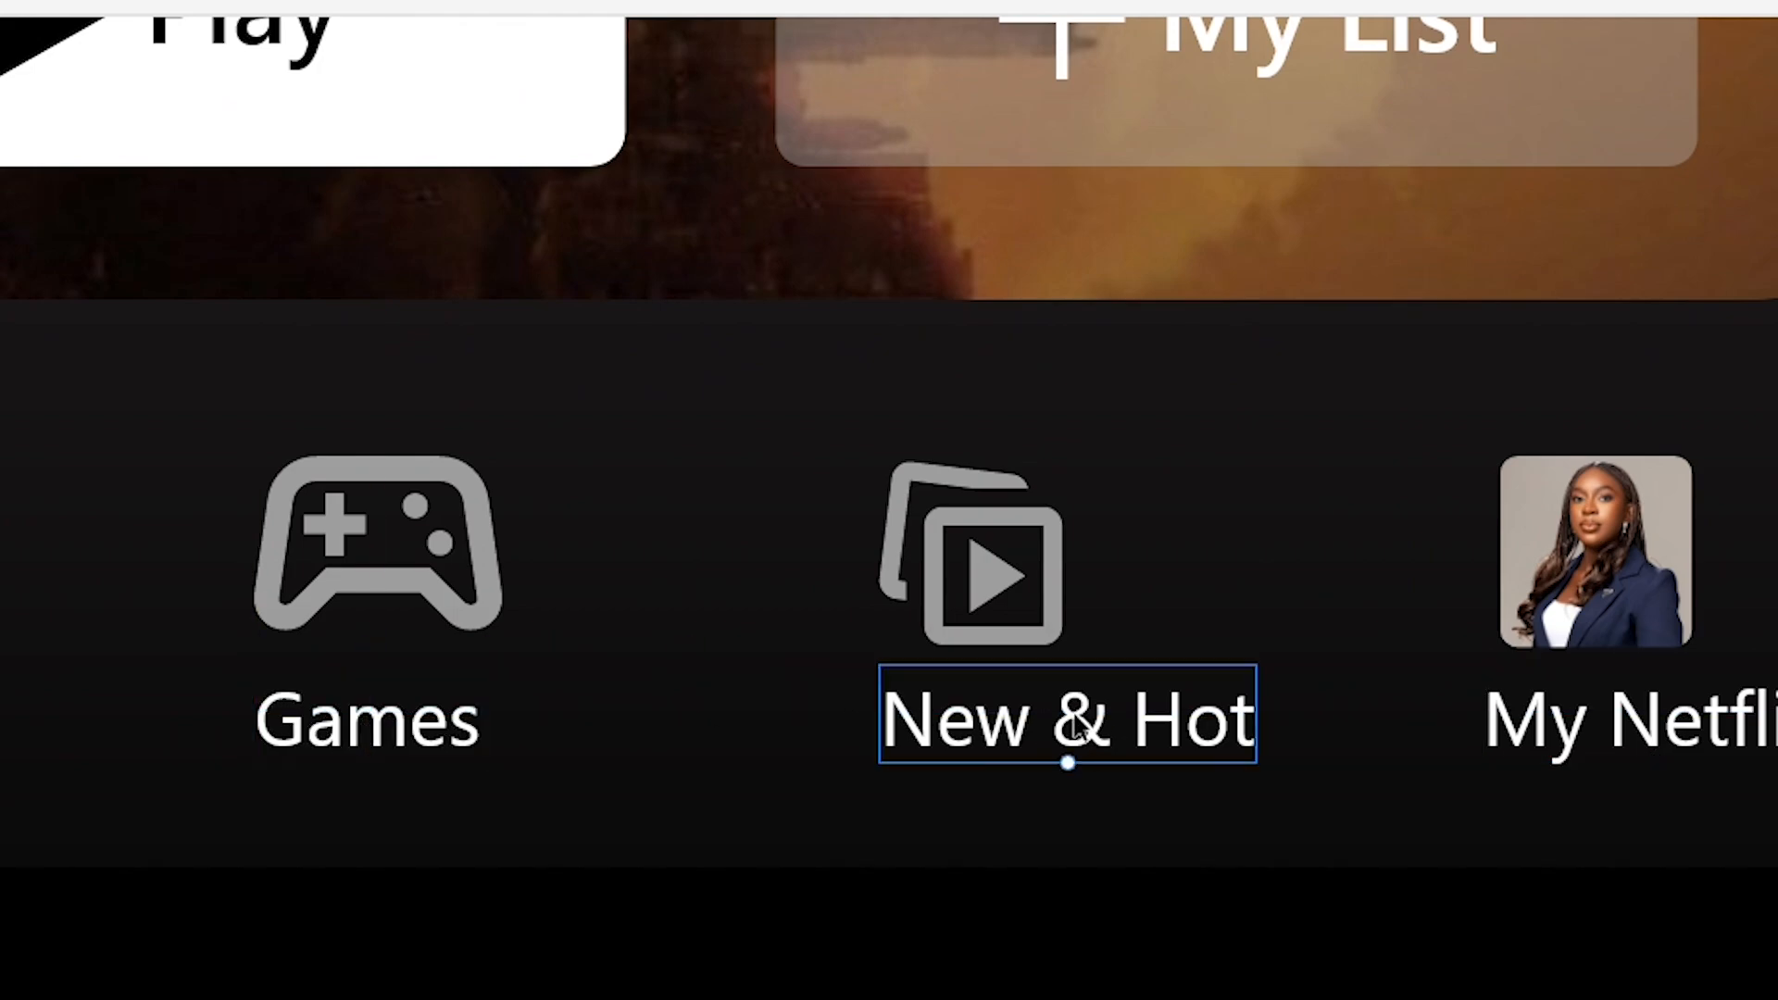
drag(1086, 727, 1016, 737)
click(1716, 737)
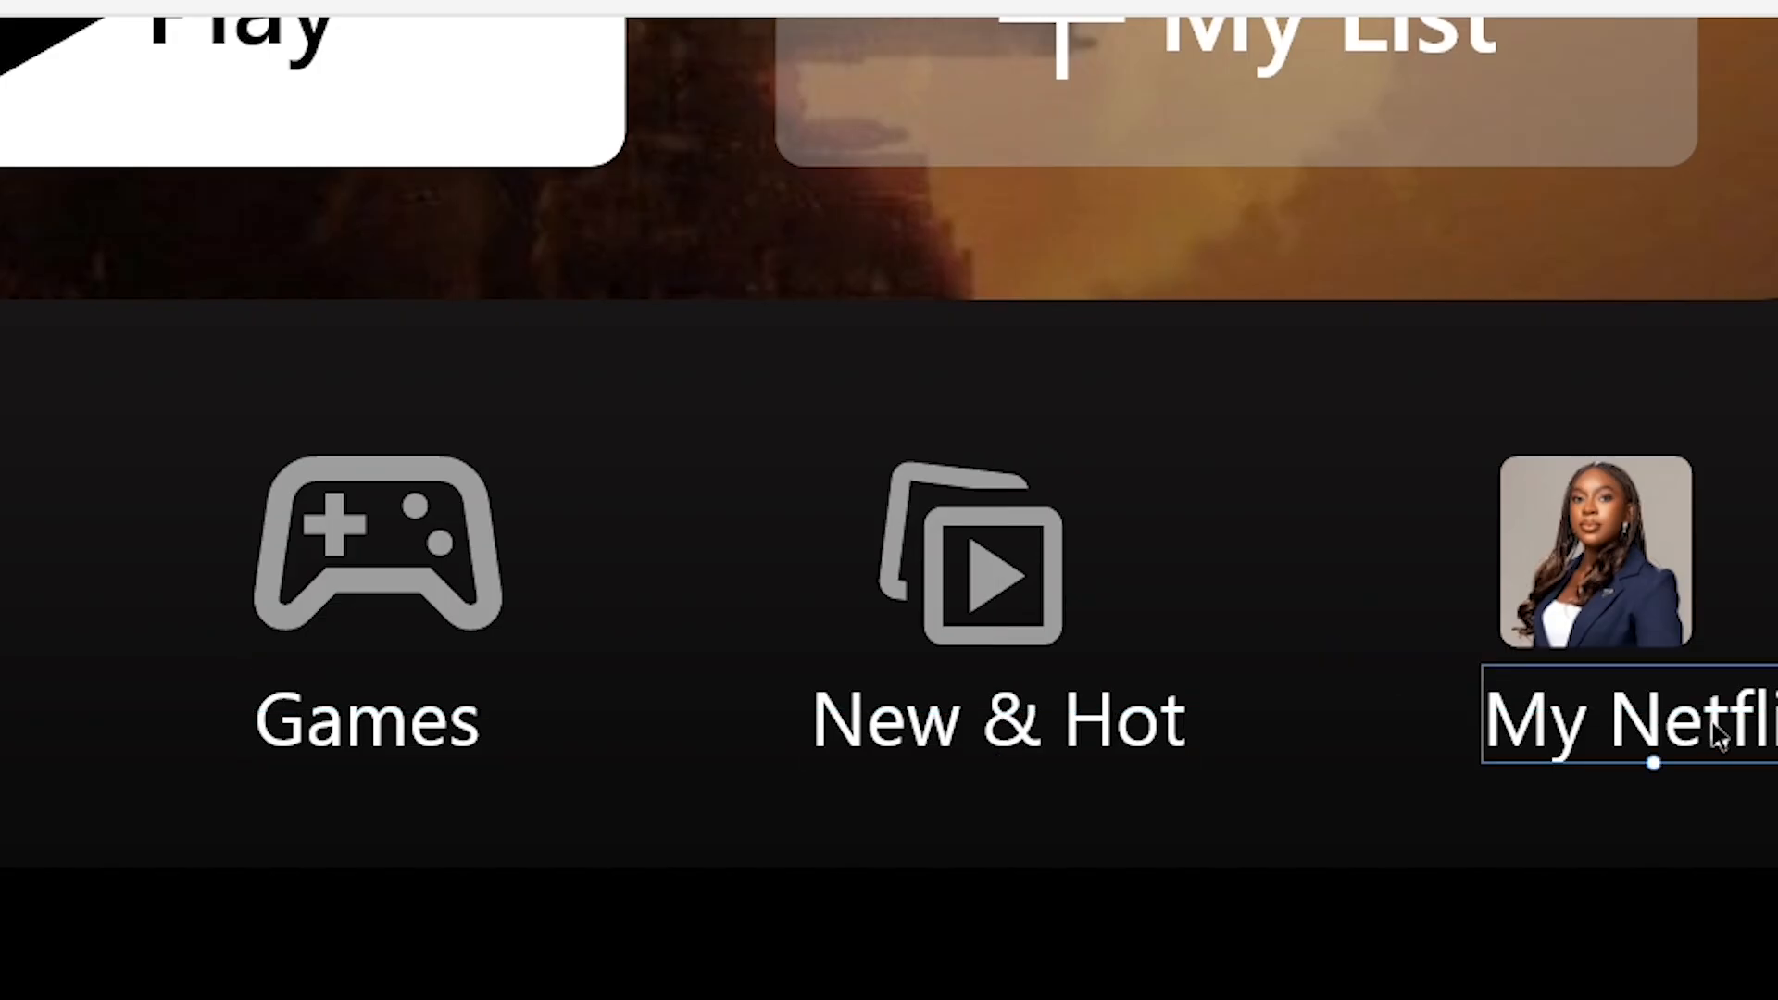
drag(1722, 732, 1667, 730)
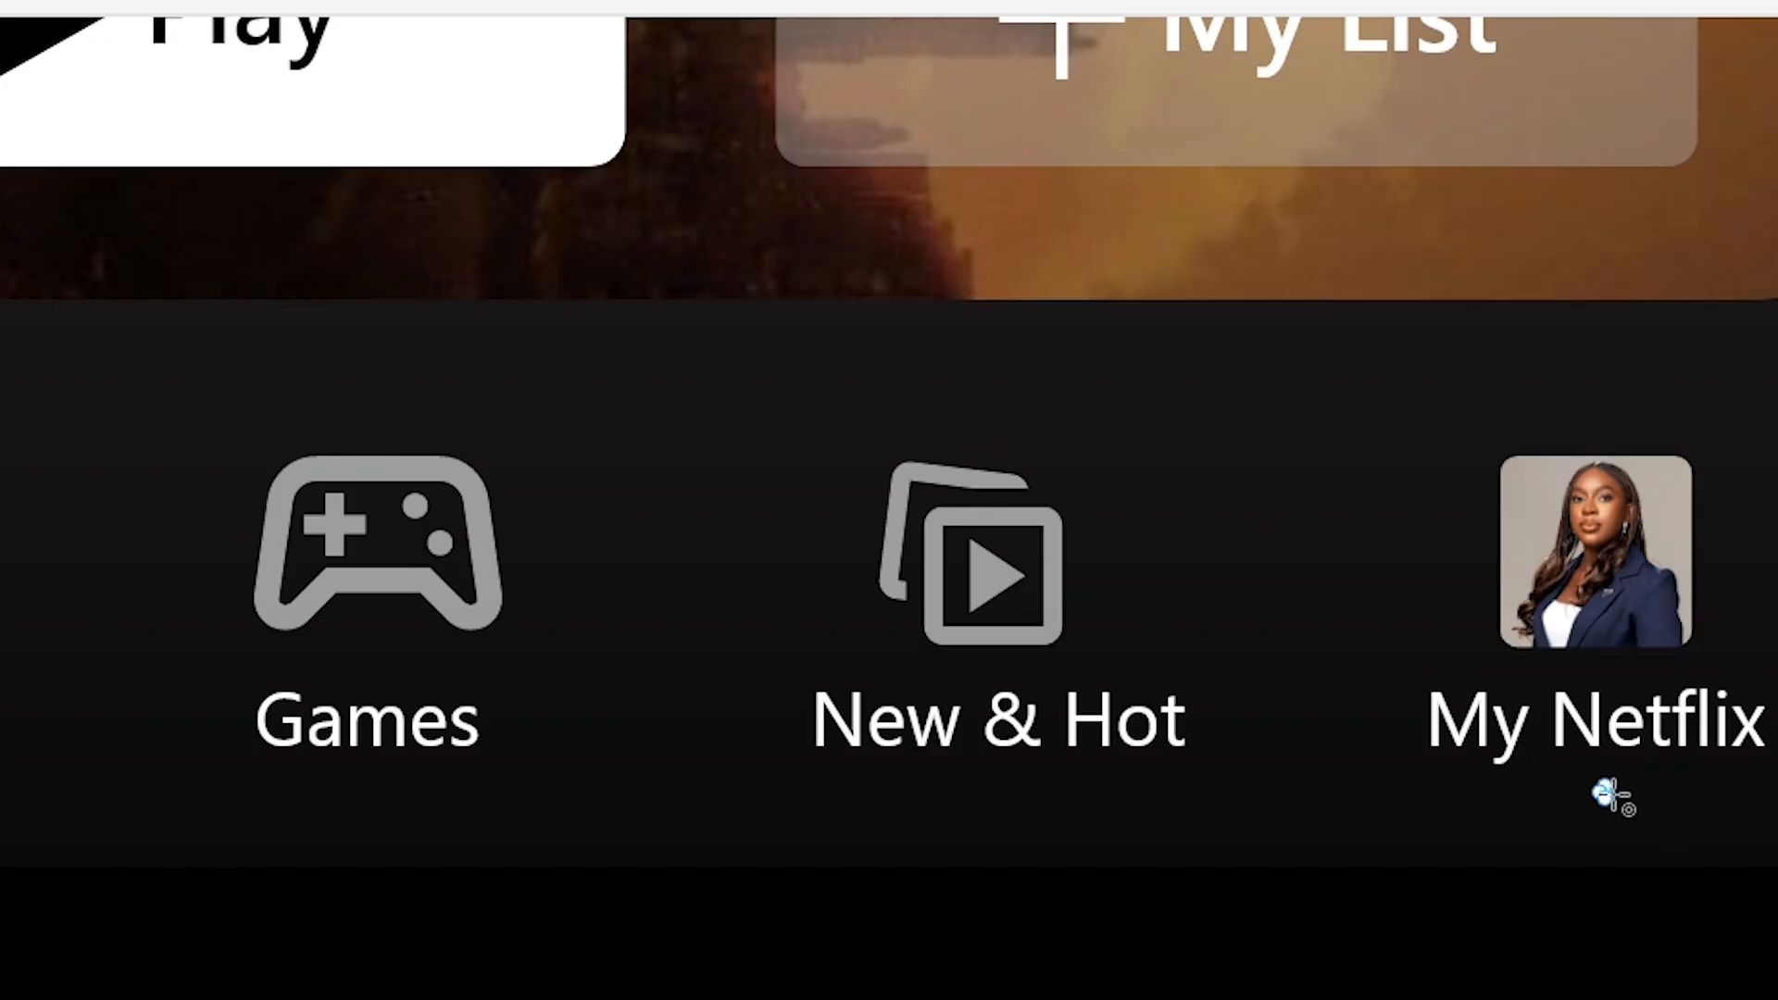
Draw a small circle centred below the My Netflix label, nudge it closer to the text and give it a borderless red fill.
click(1604, 806)
drag(1658, 827, 1666, 832)
key(Up)
key(Up)
key(Up)
key(Down)
scroll(1665, 830, up, 1)
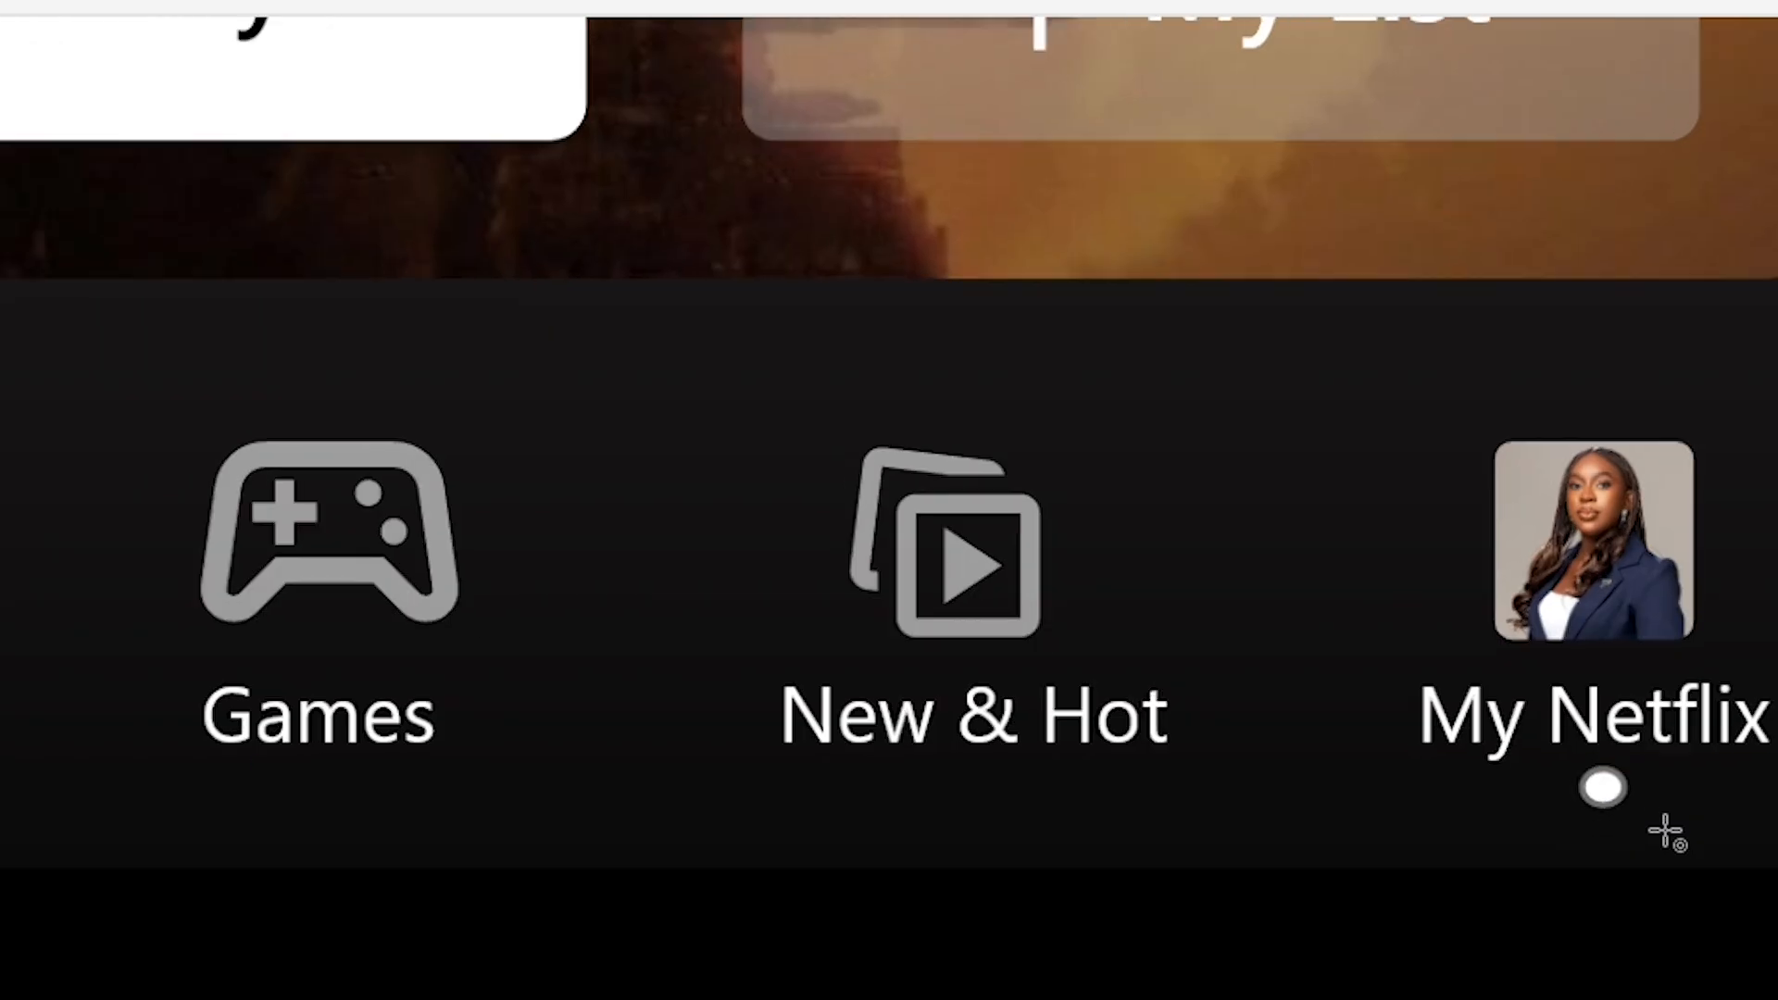
scroll(1665, 830, up, 3)
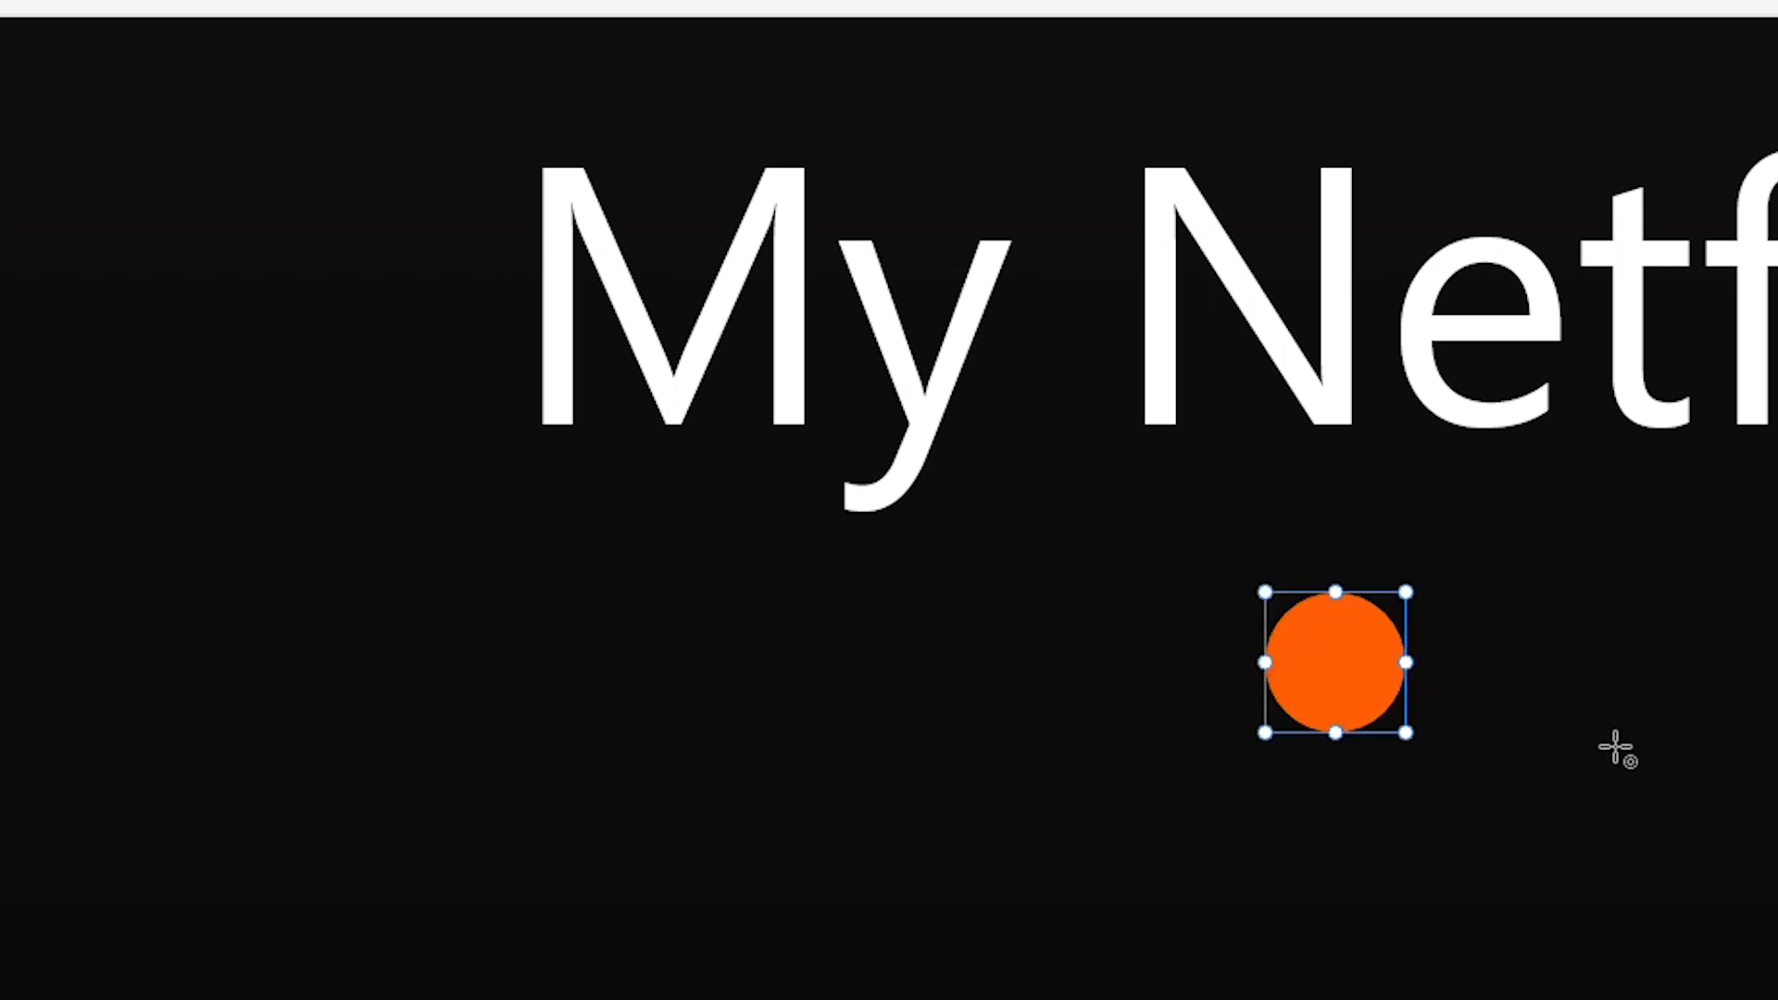
scroll(1616, 748, down, 3)
scroll(1616, 747, down, 4)
scroll(1617, 748, right, 5)
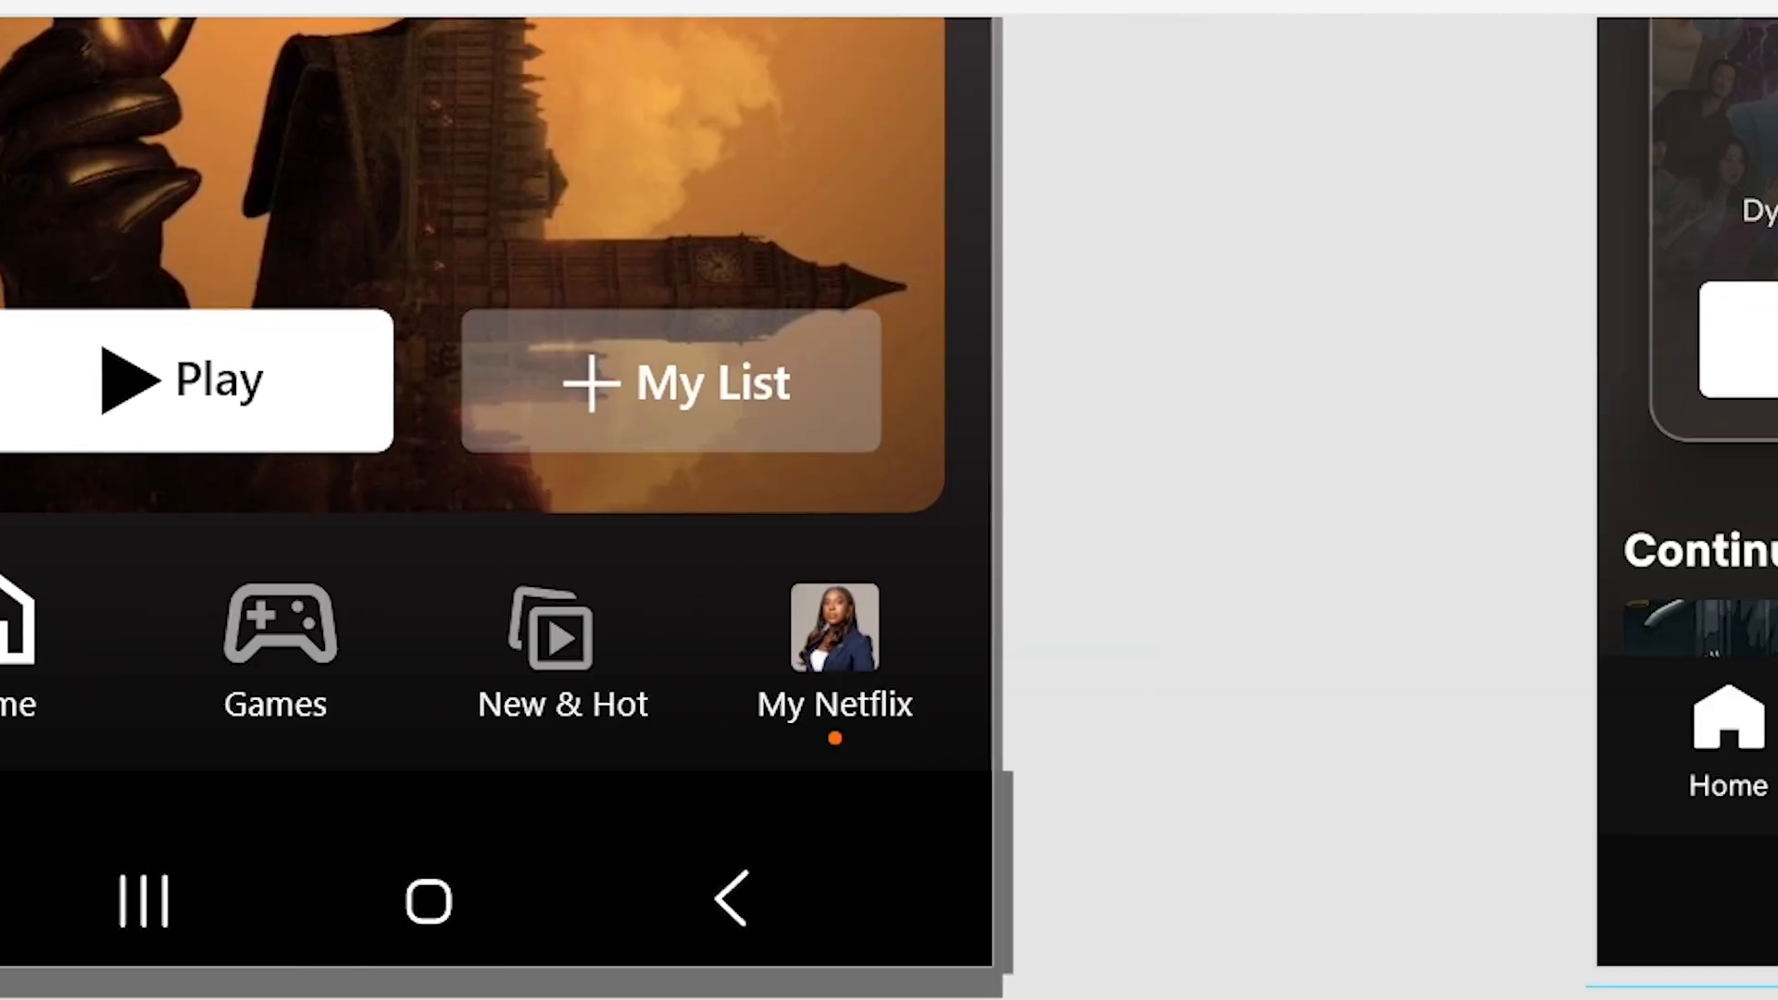
scroll(976, 821, down, 4)
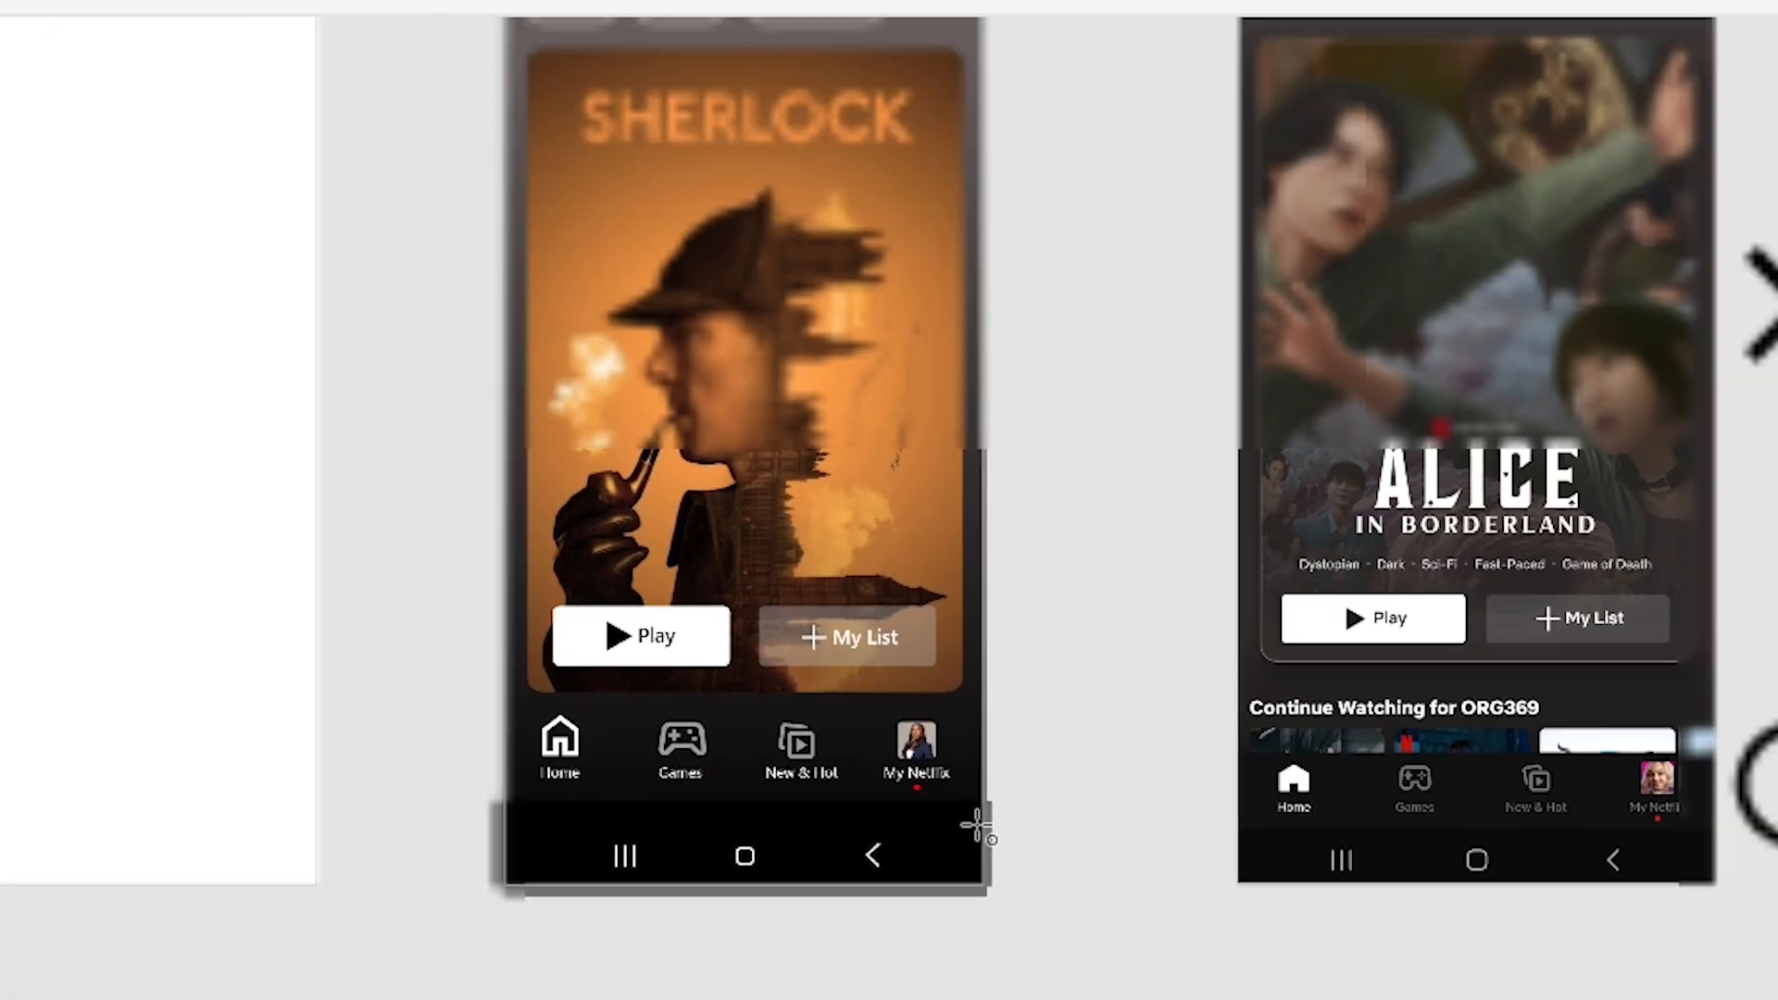
Compare the recreated home screen with the reference screen beside it for missing elements.
scroll(886, 307, right, 3)
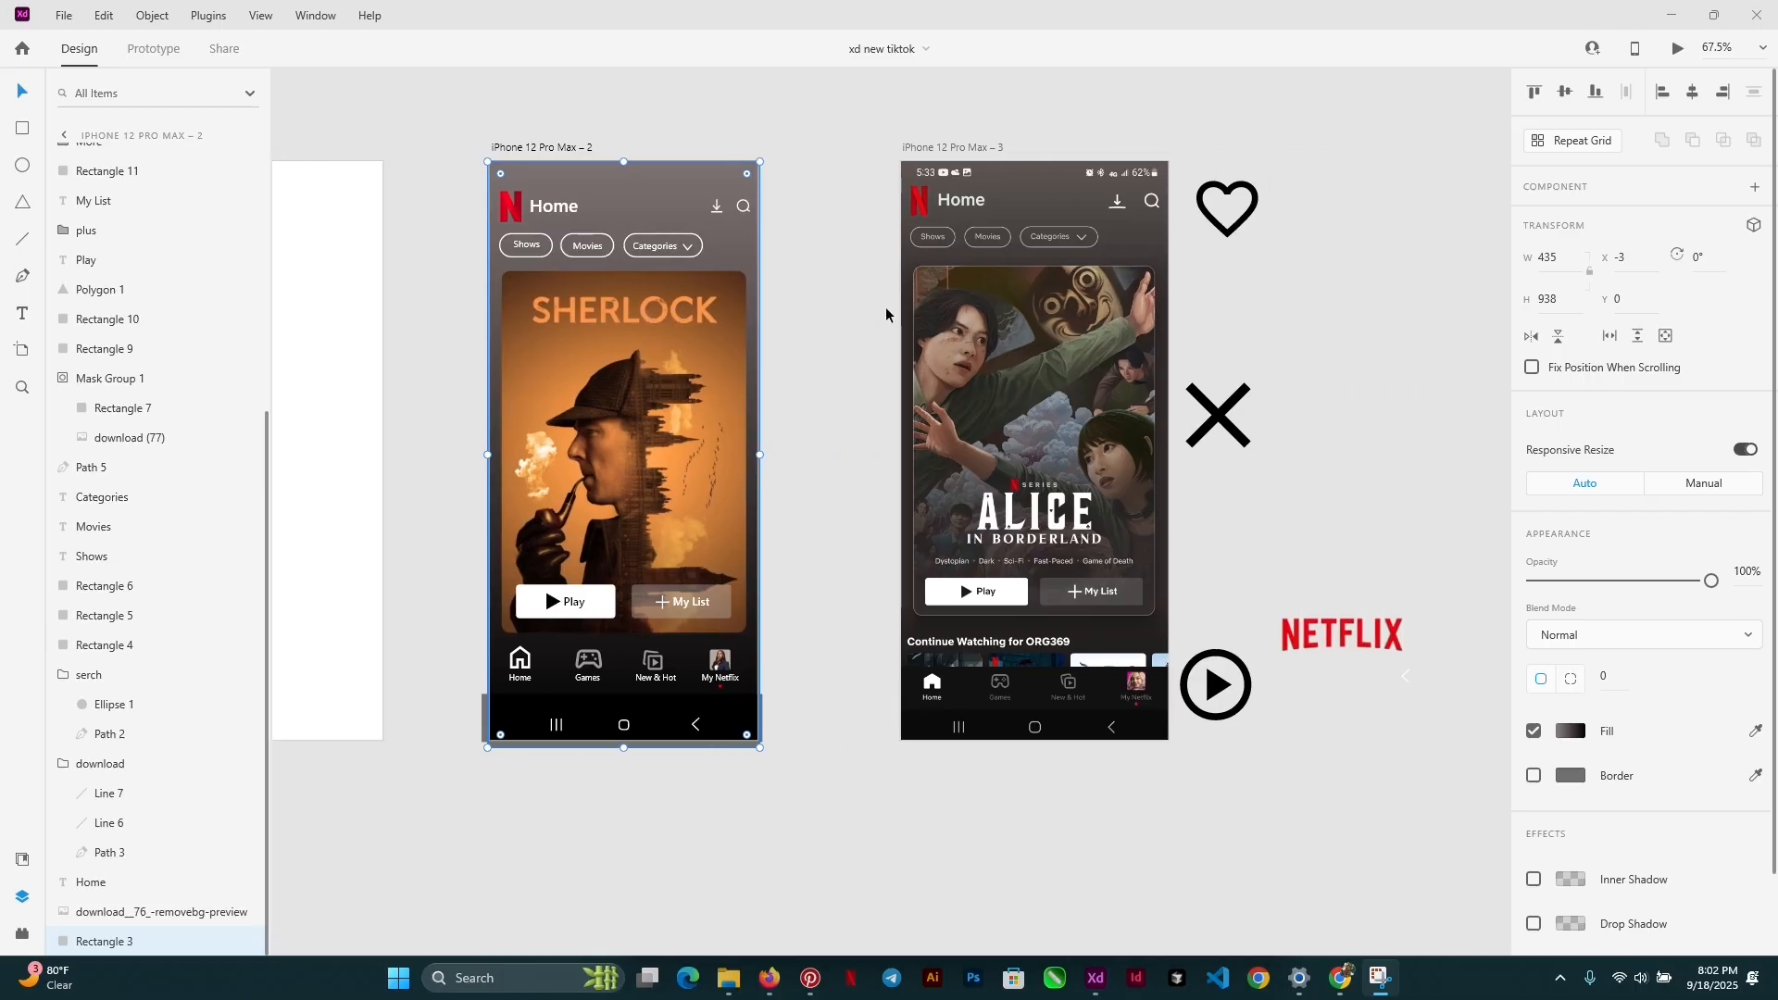
scroll(886, 307, left, 2)
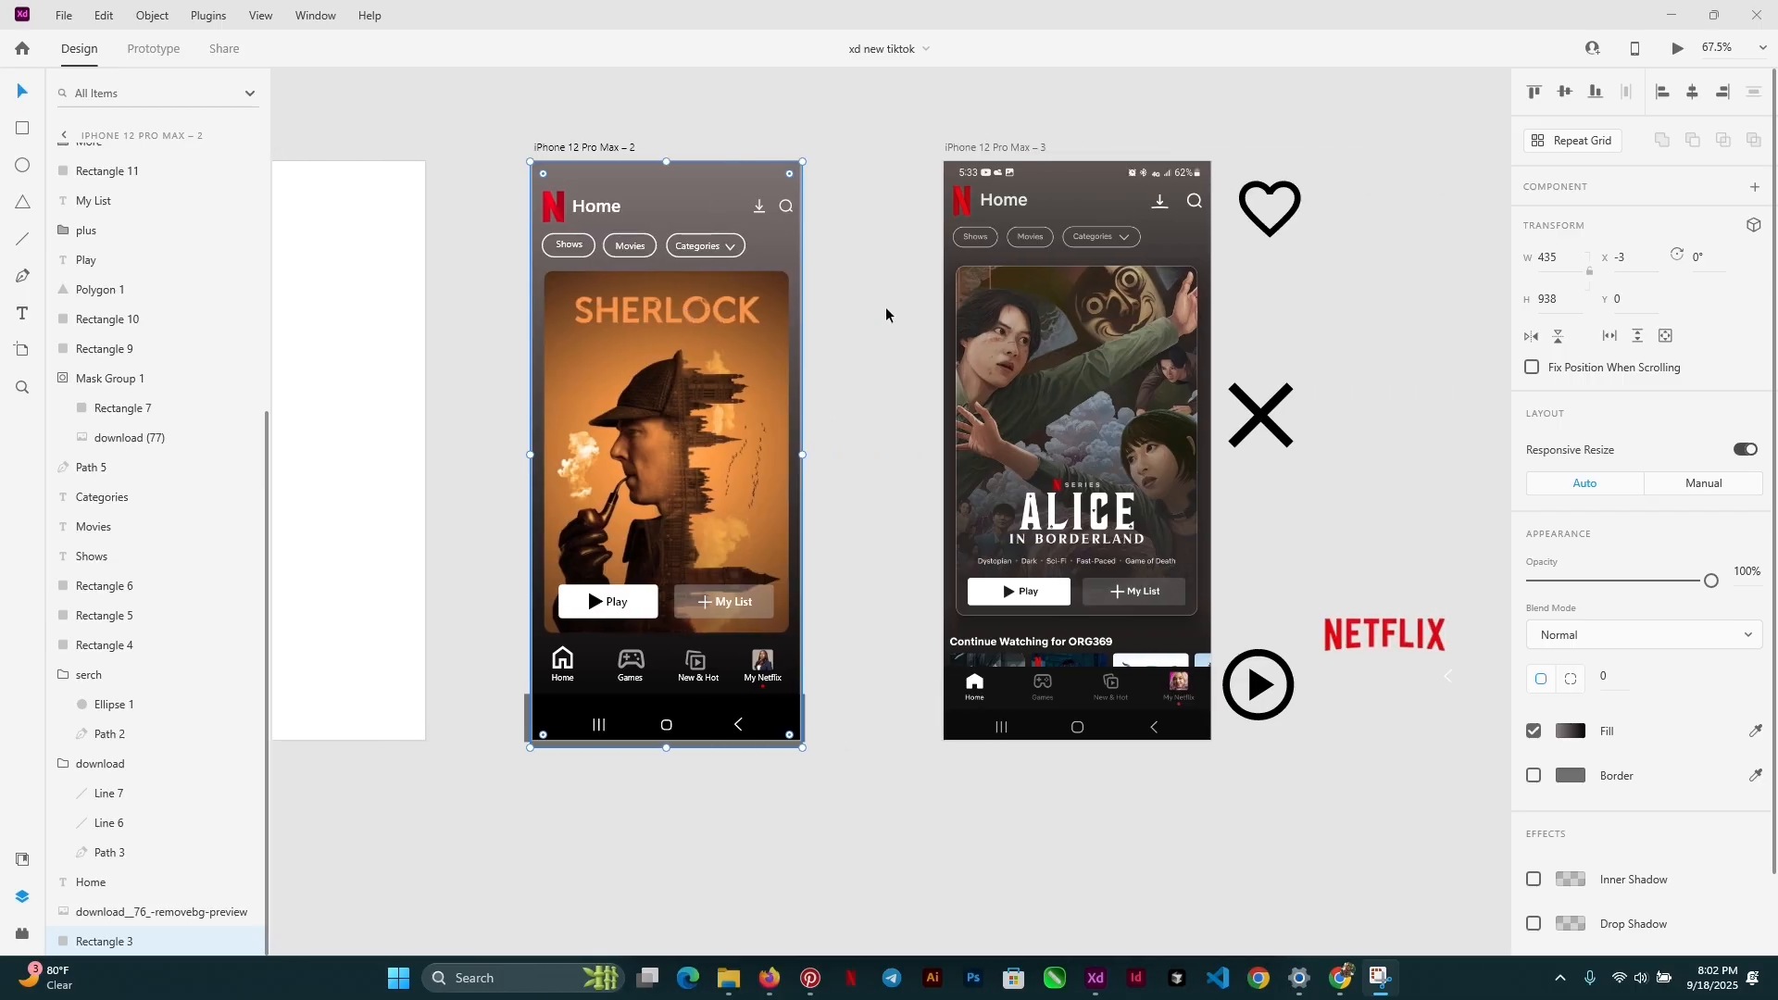
scroll(881, 308, left, 1)
scroll(823, 335, right, 1)
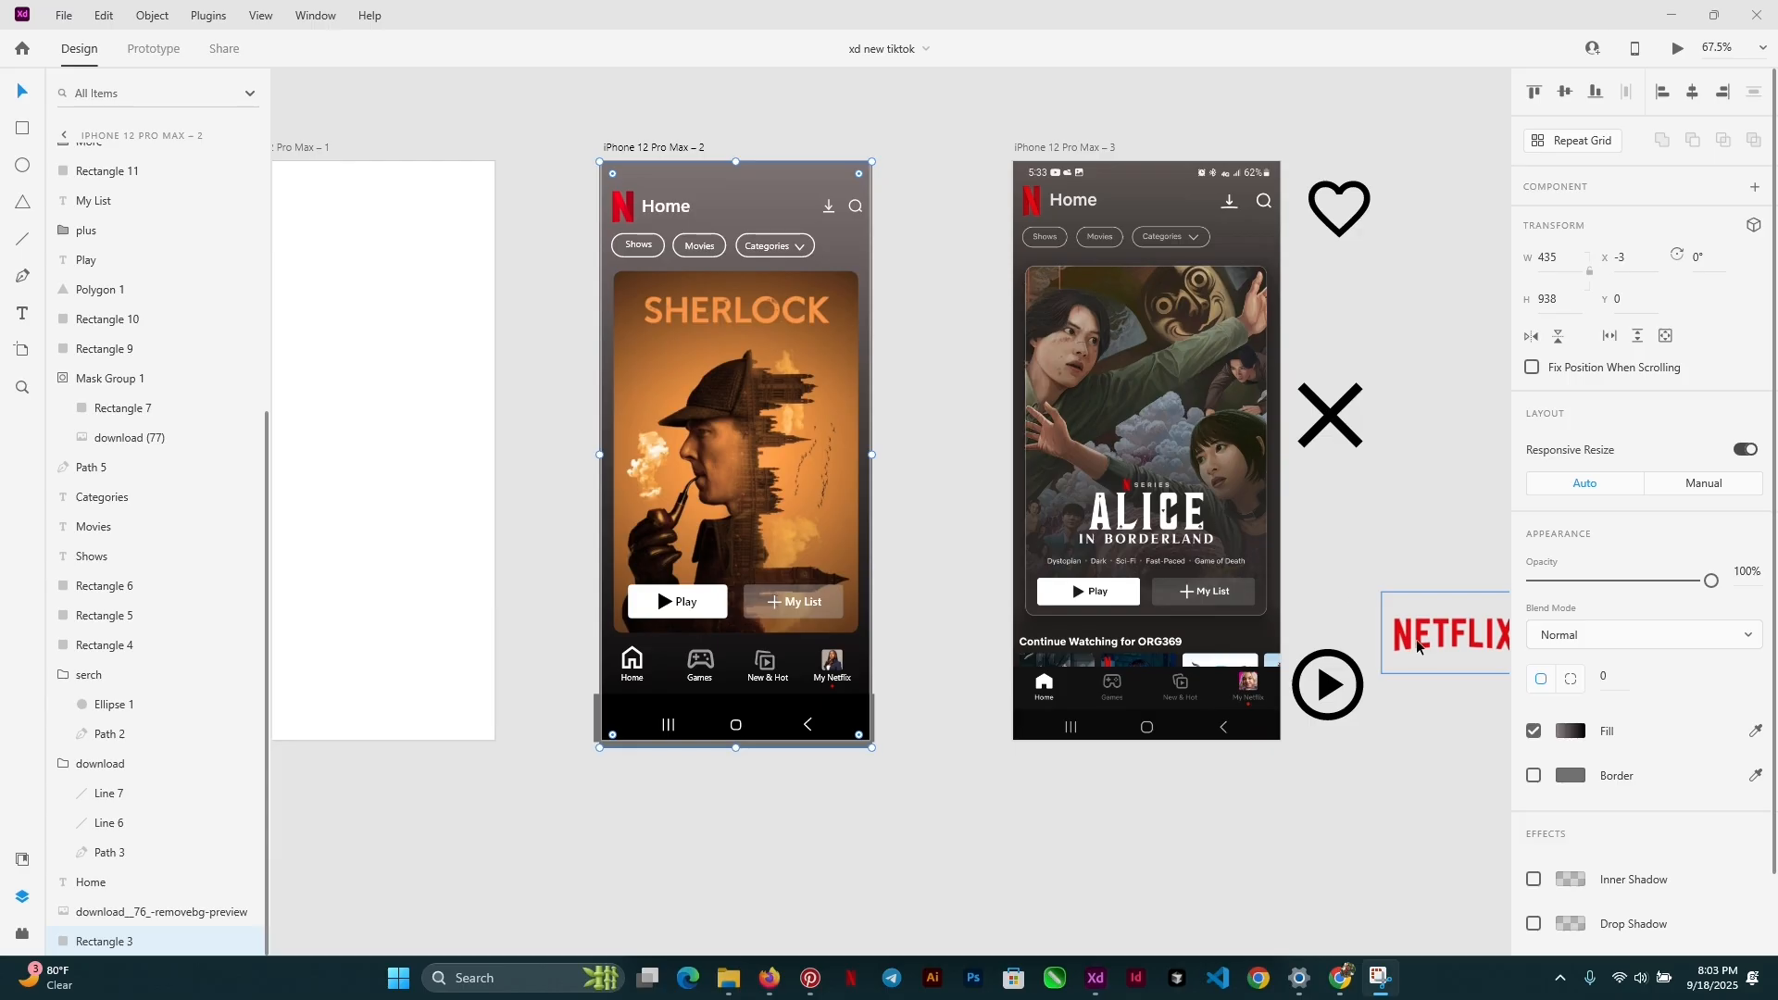
scroll(1138, 501, up, 4)
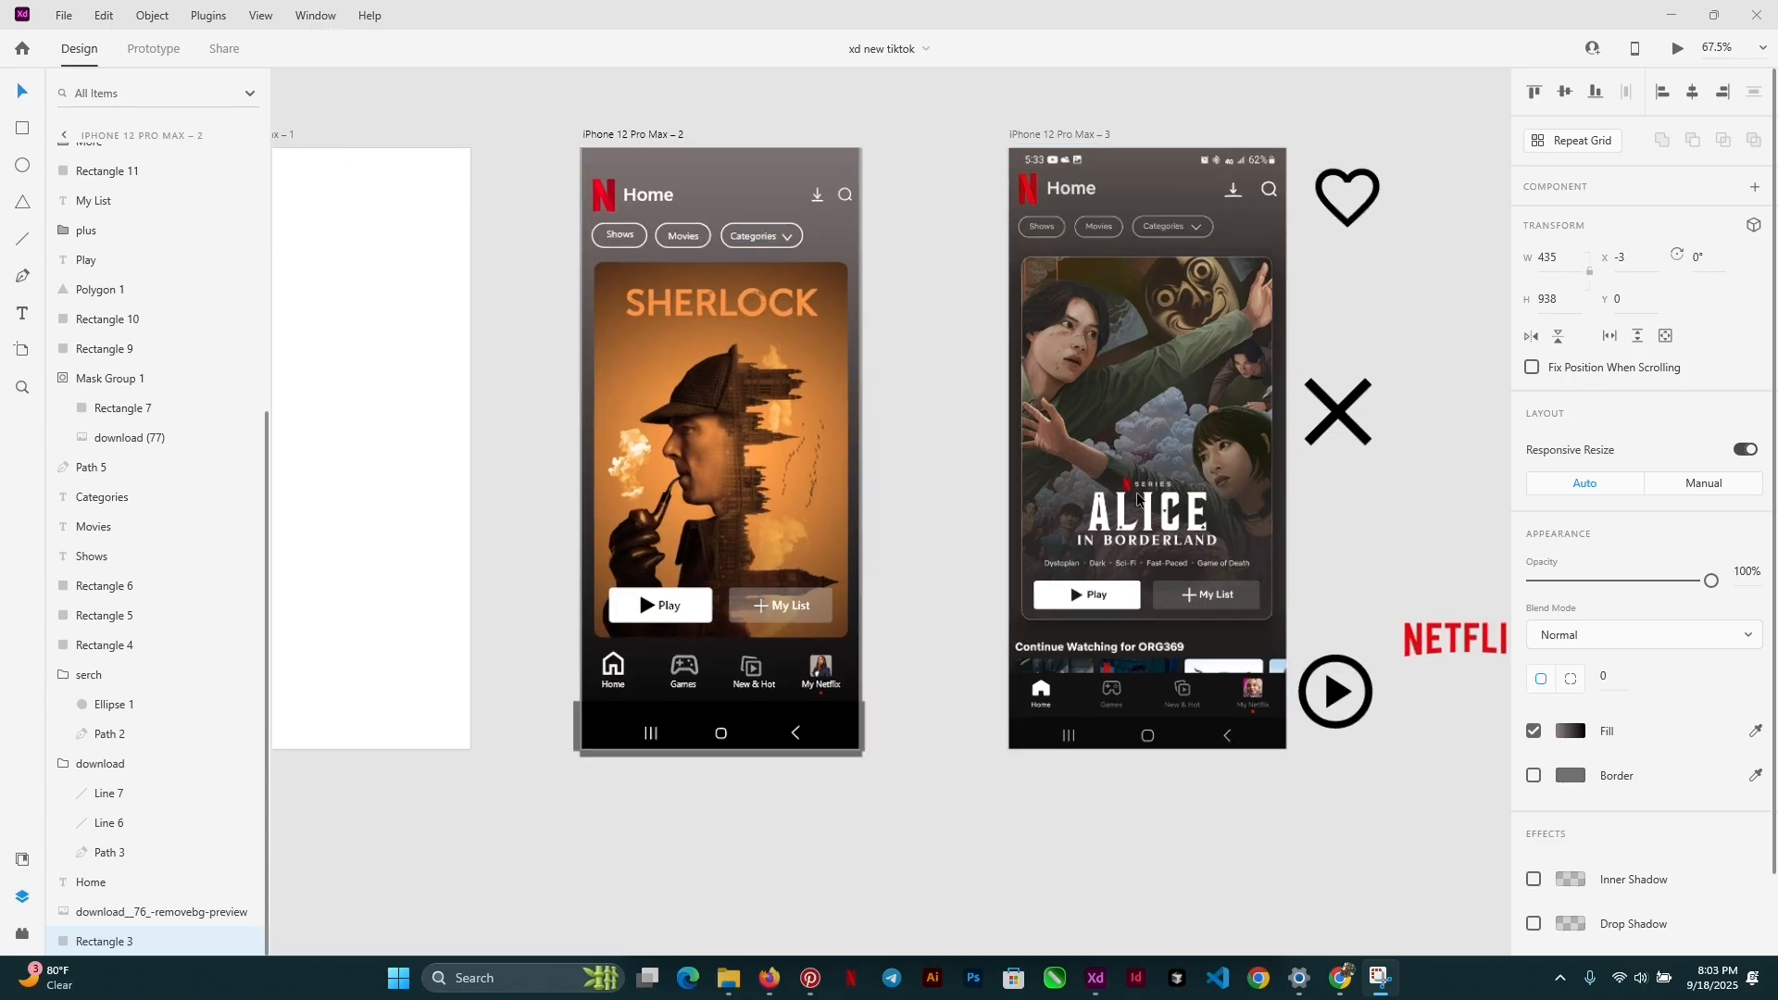
scroll(1136, 491, up, 4)
scroll(1137, 491, down, 7)
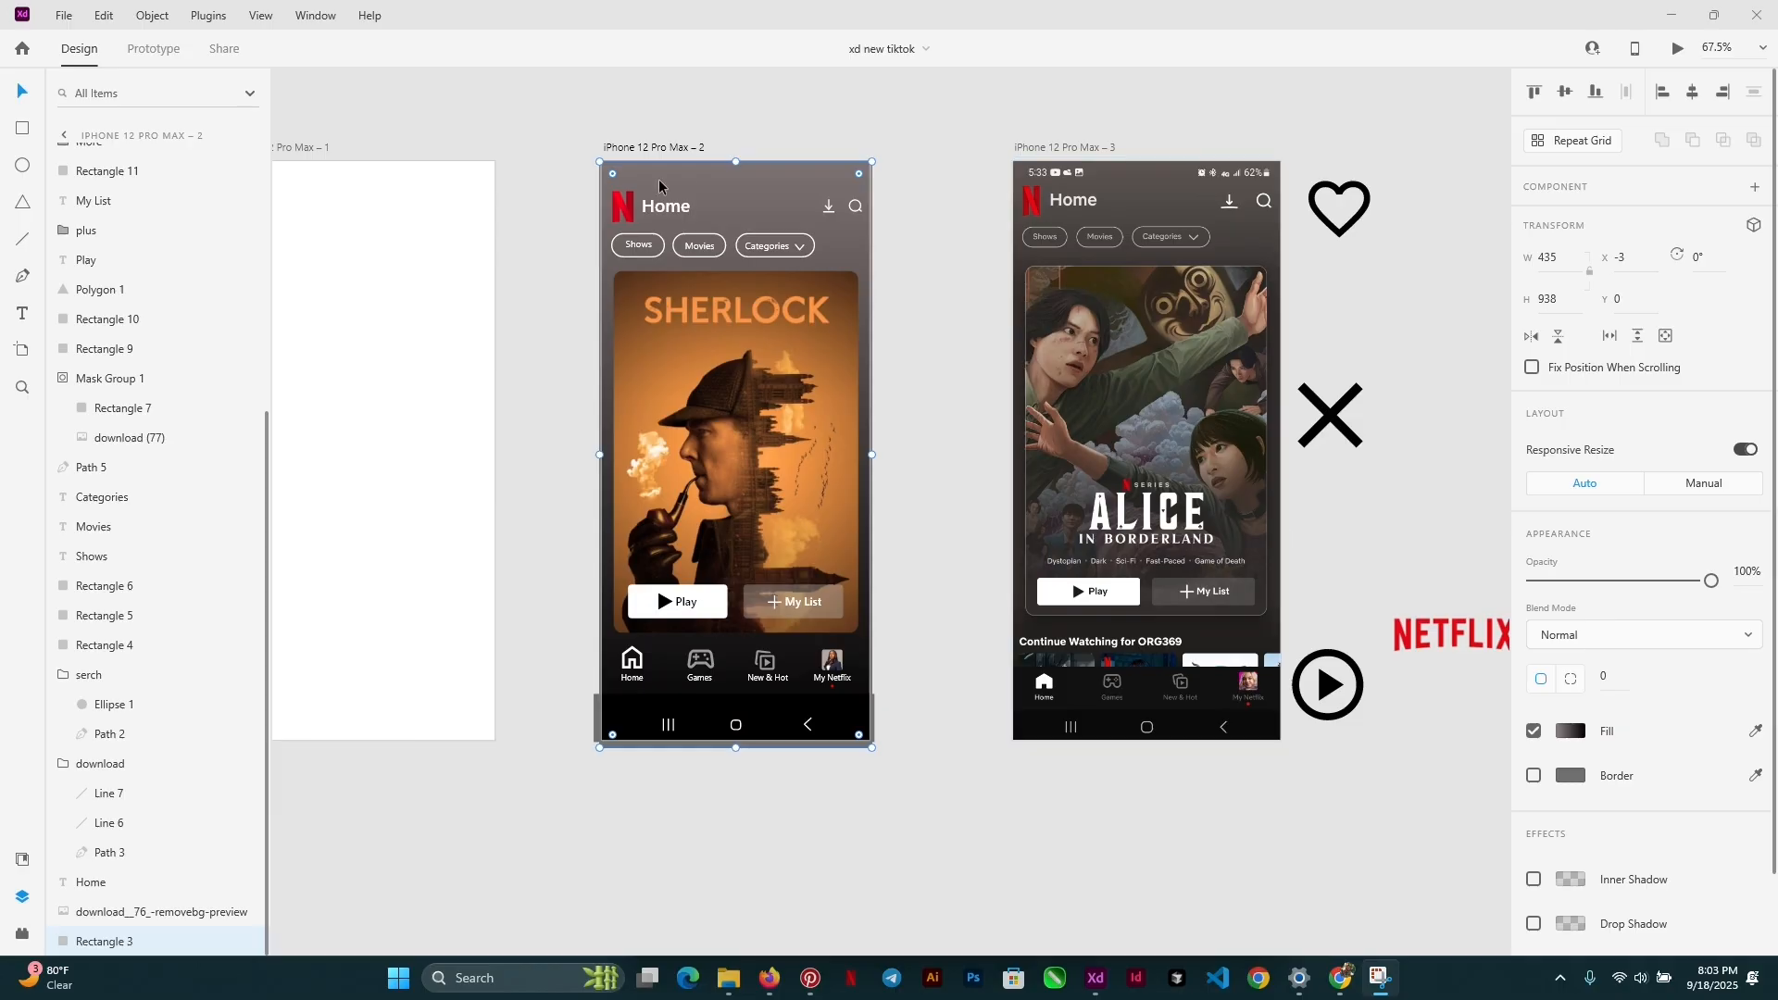
Place a copy of the header's red N logo on the Sherlock poster and scale it down to 22 × 18.
click(627, 214)
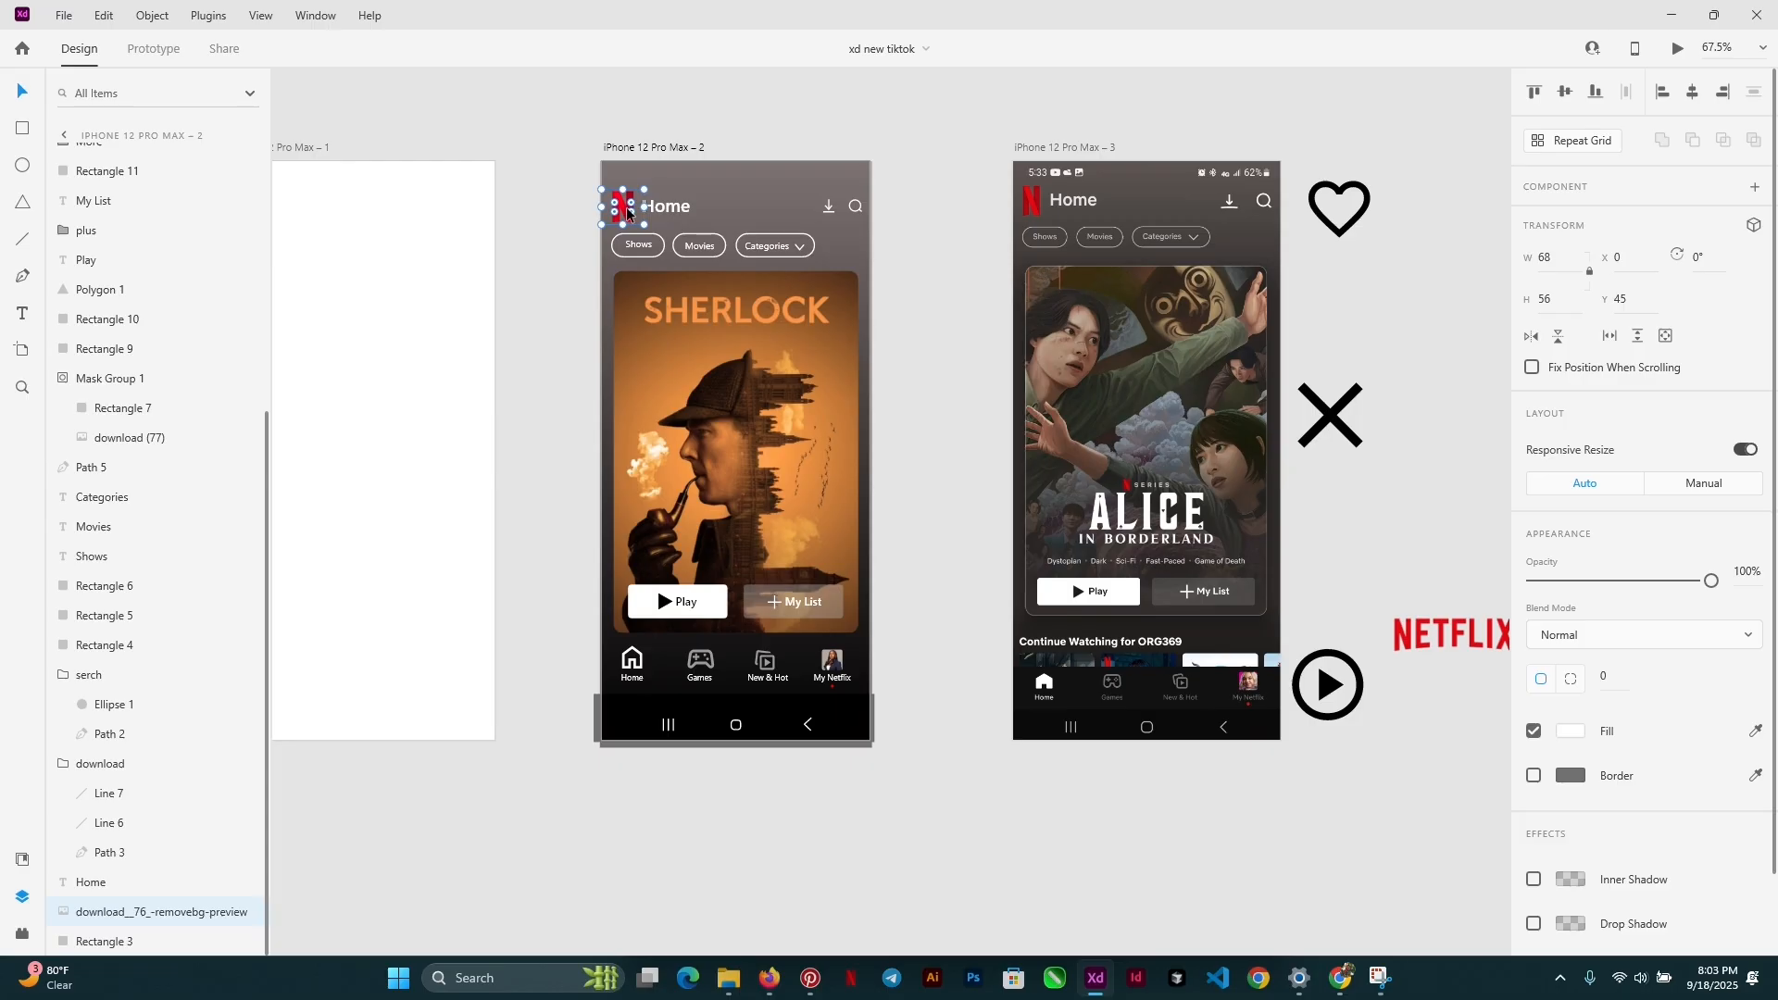
key(alt)
drag(627, 214, 919, 293)
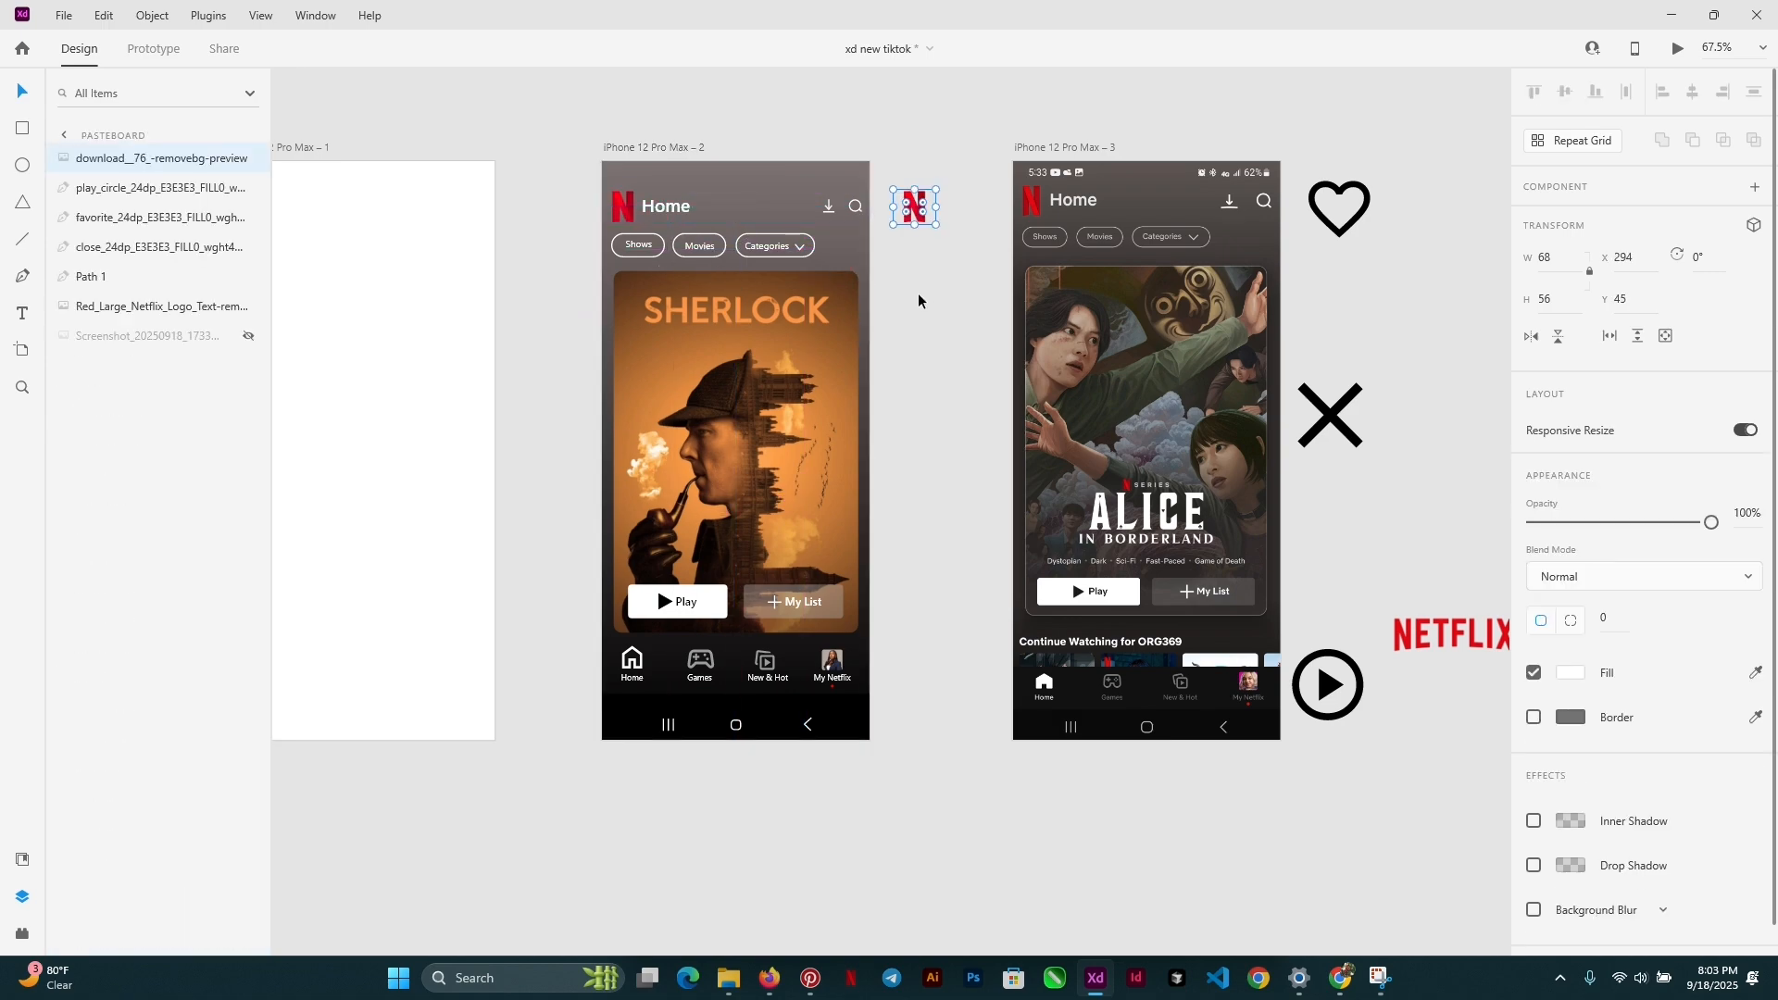
drag(914, 211, 700, 504)
scroll(714, 493, up, 5)
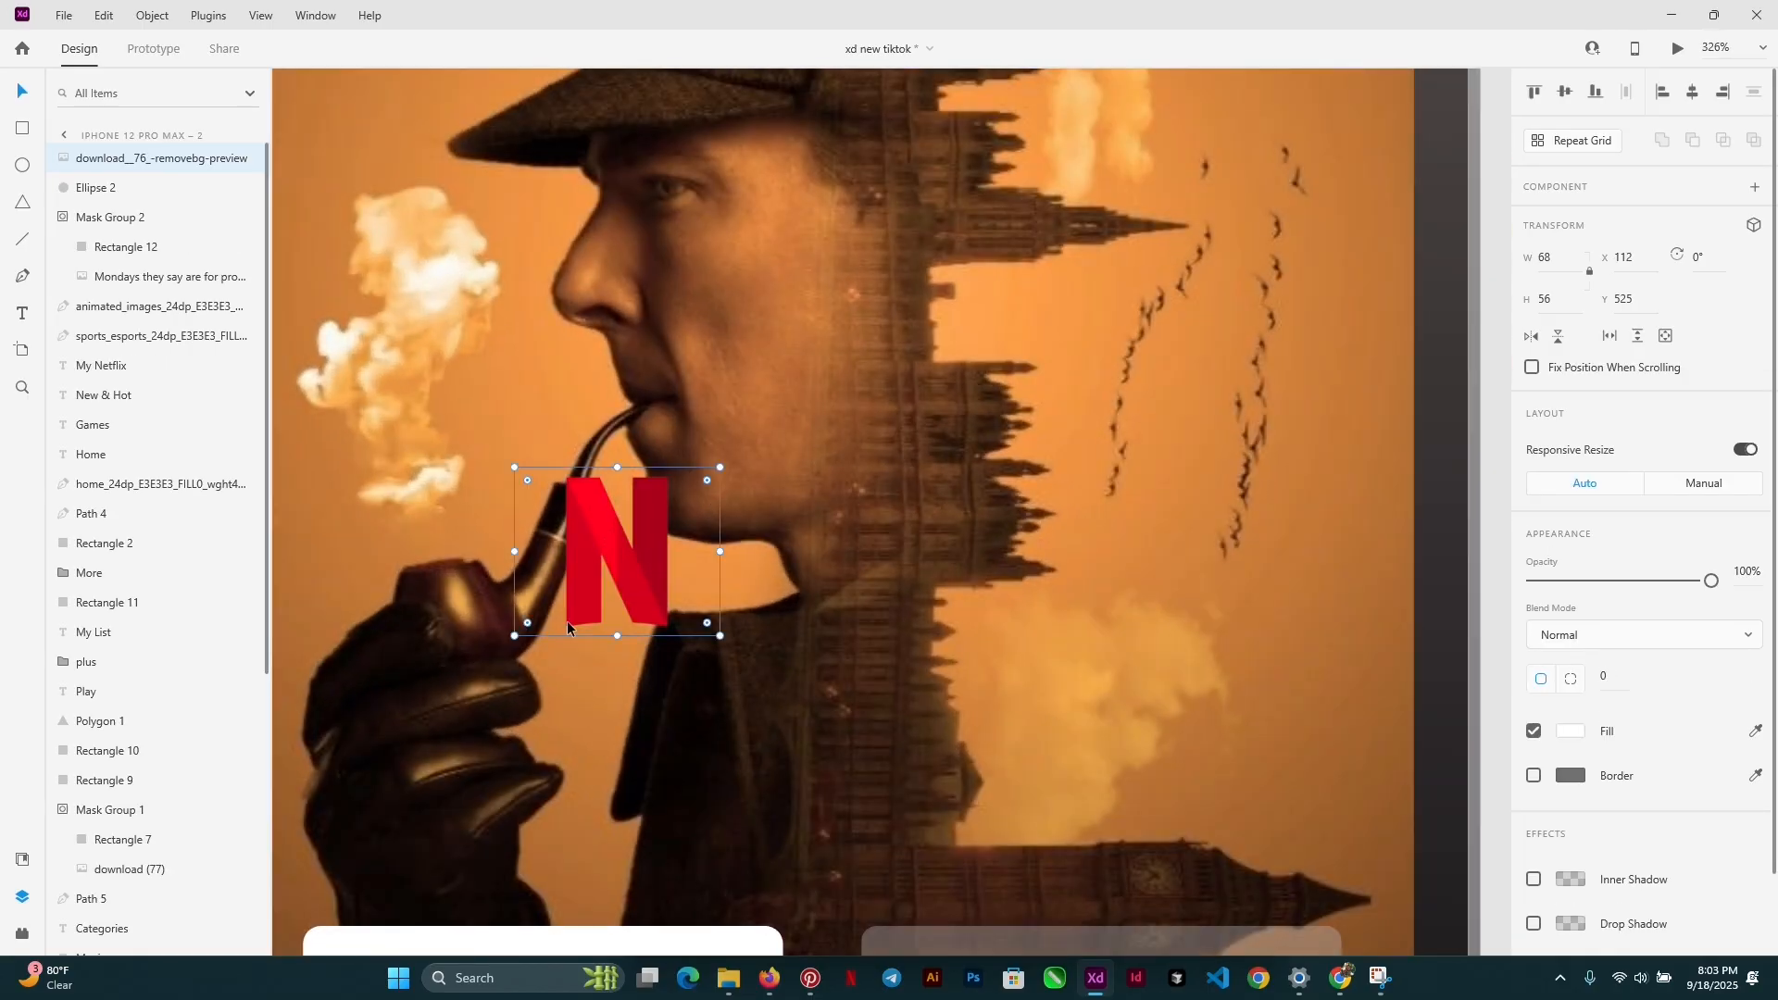
drag(514, 636, 652, 565)
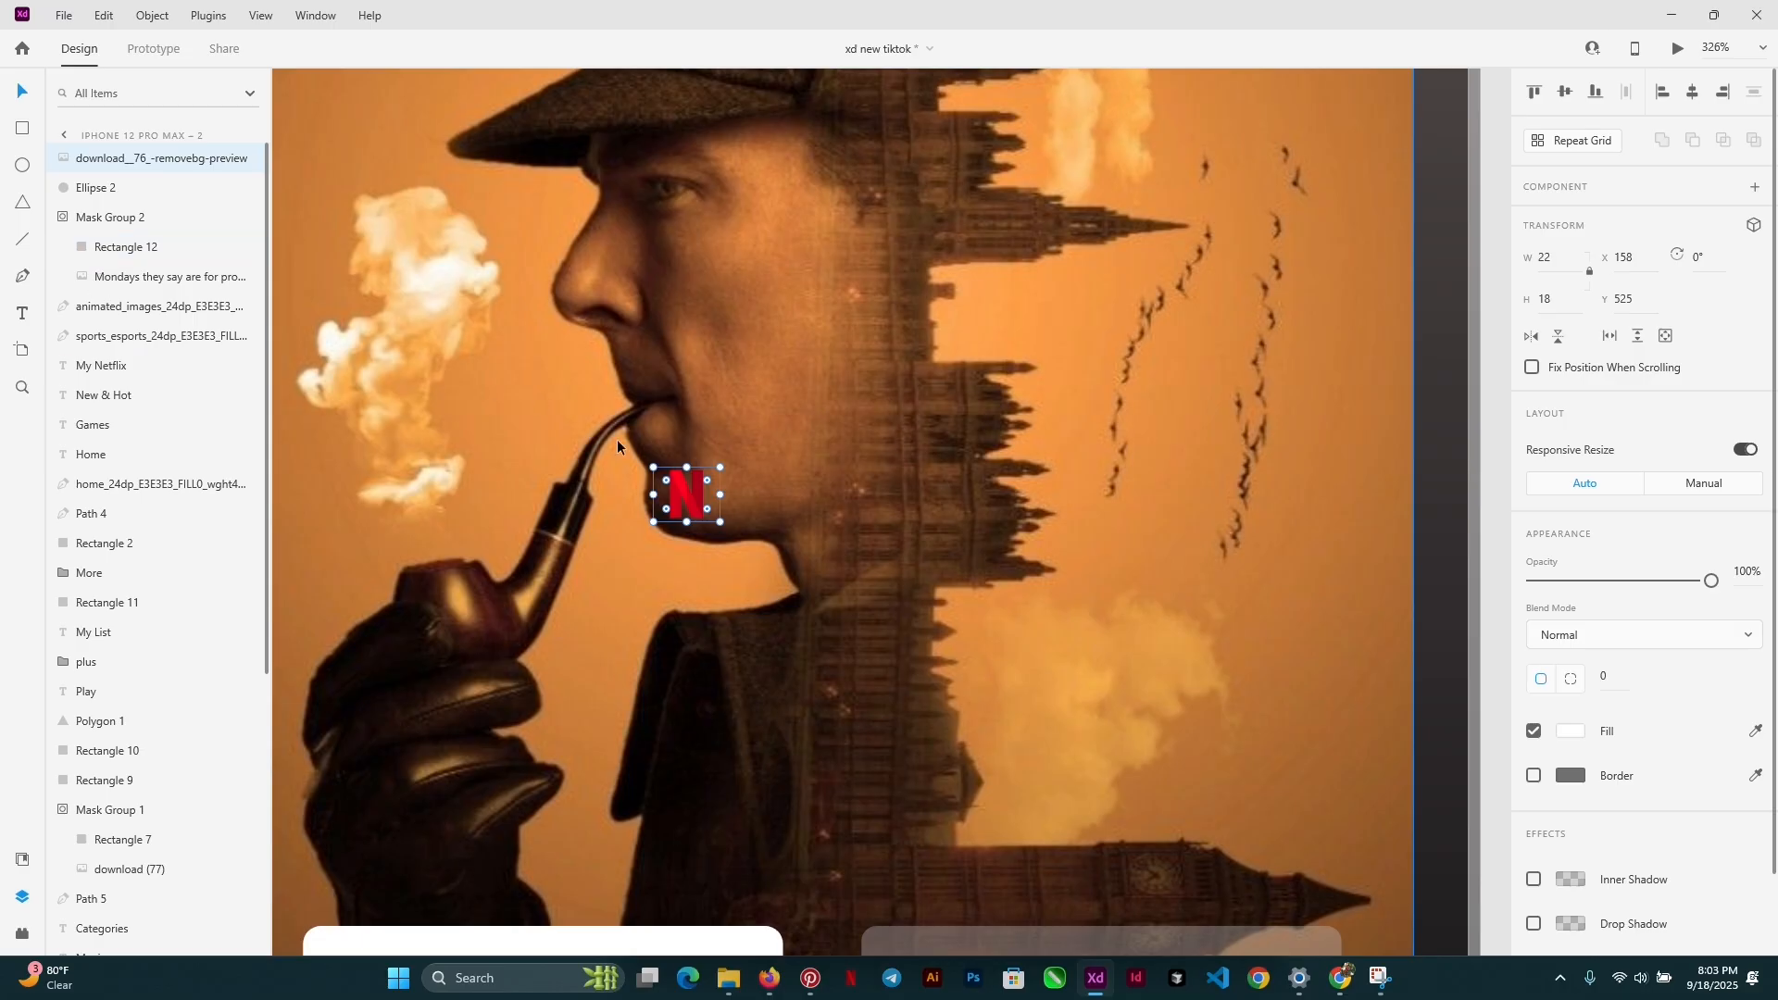
Add the white text "SERIES" in capitals beside the small N logo on the Sherlock poster.
key(t)
click(789, 517)
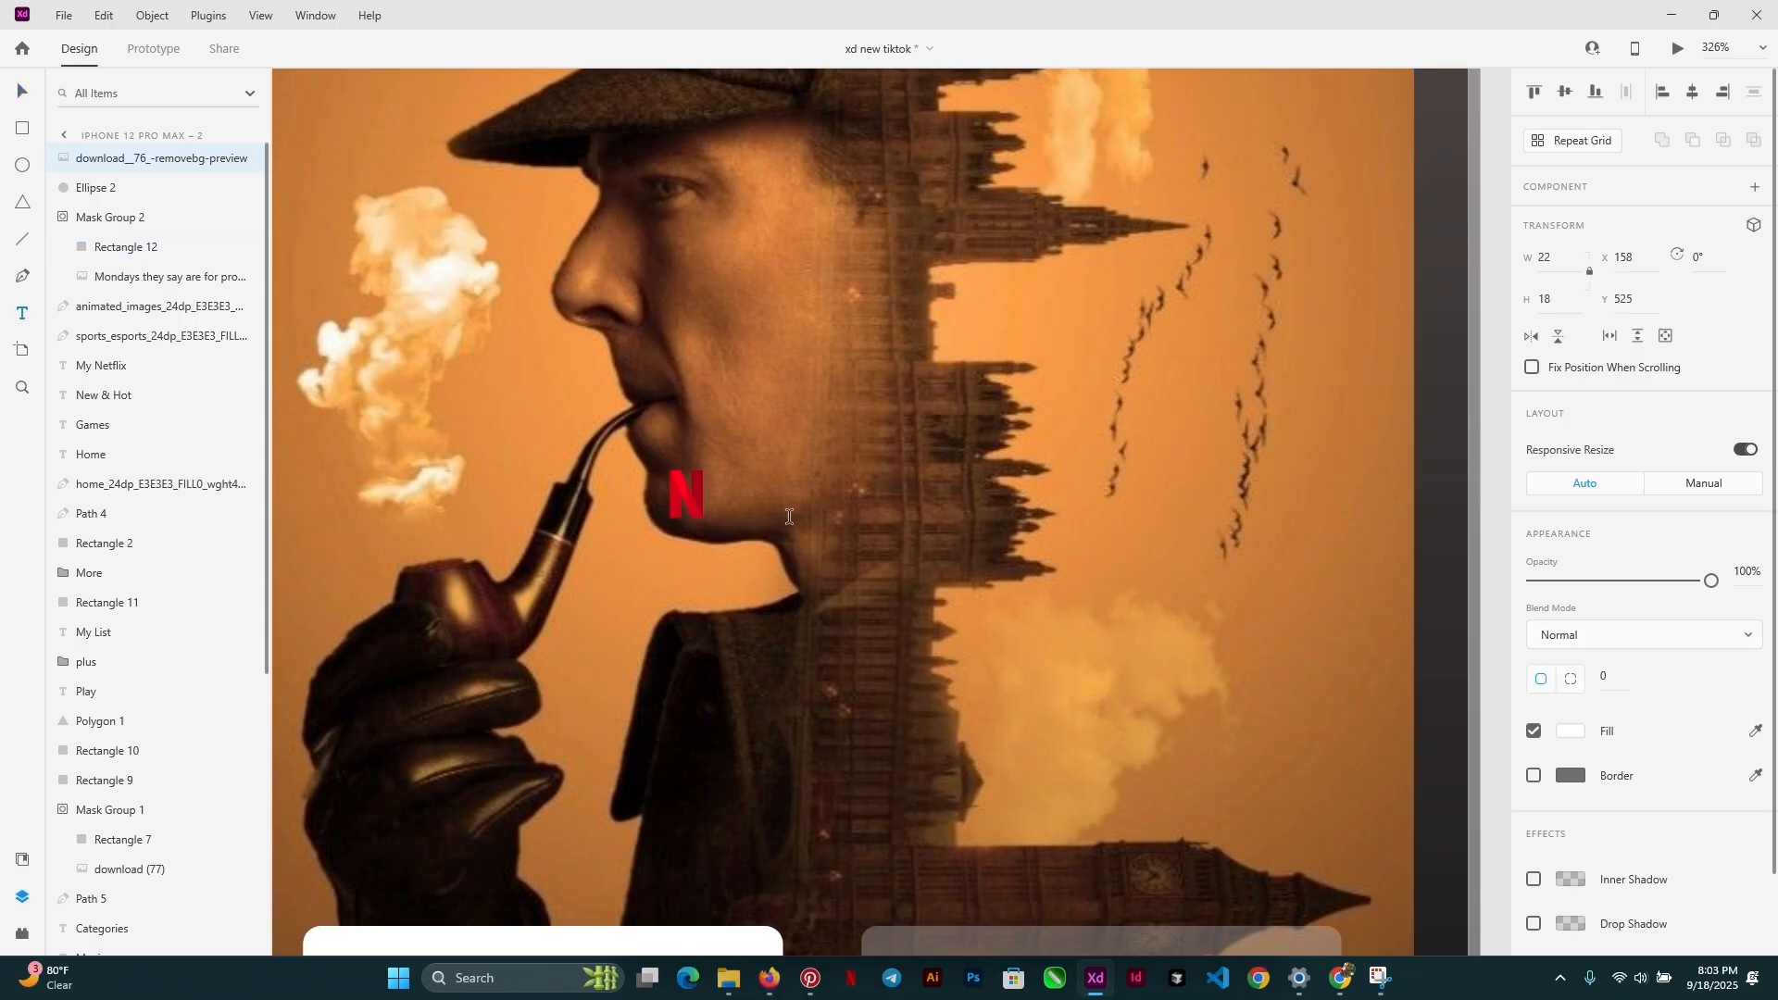
text(series)
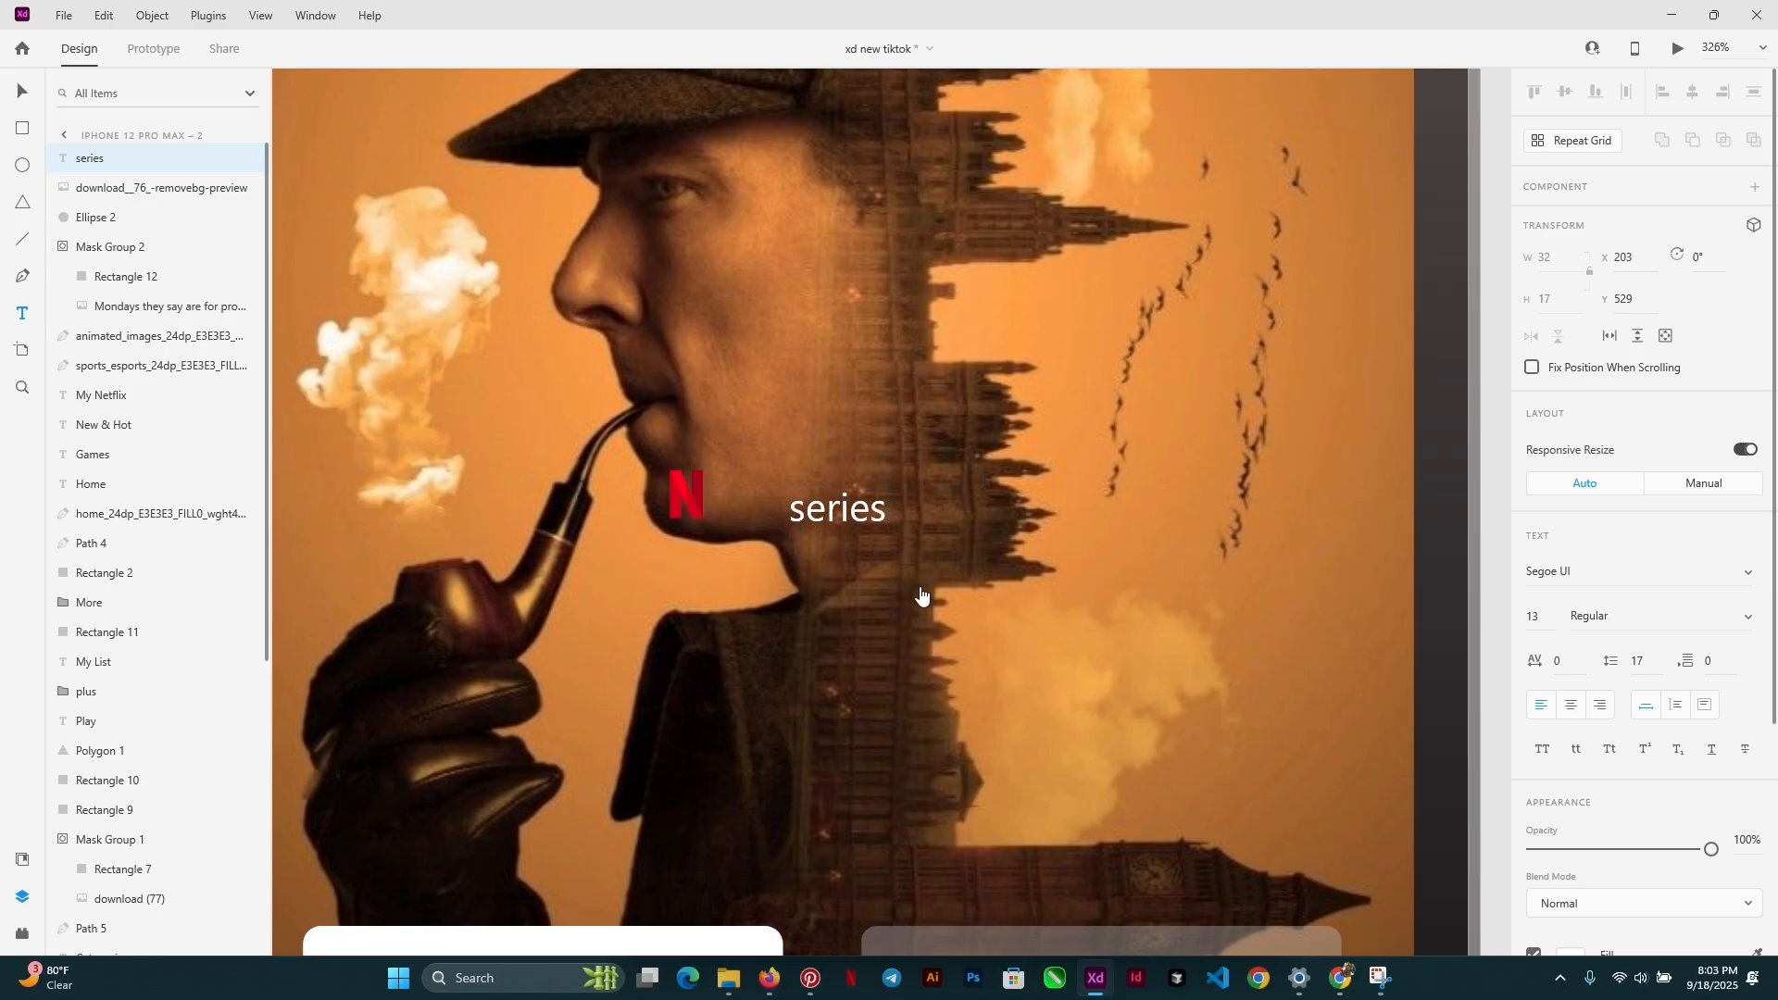
key(ctrl+0)
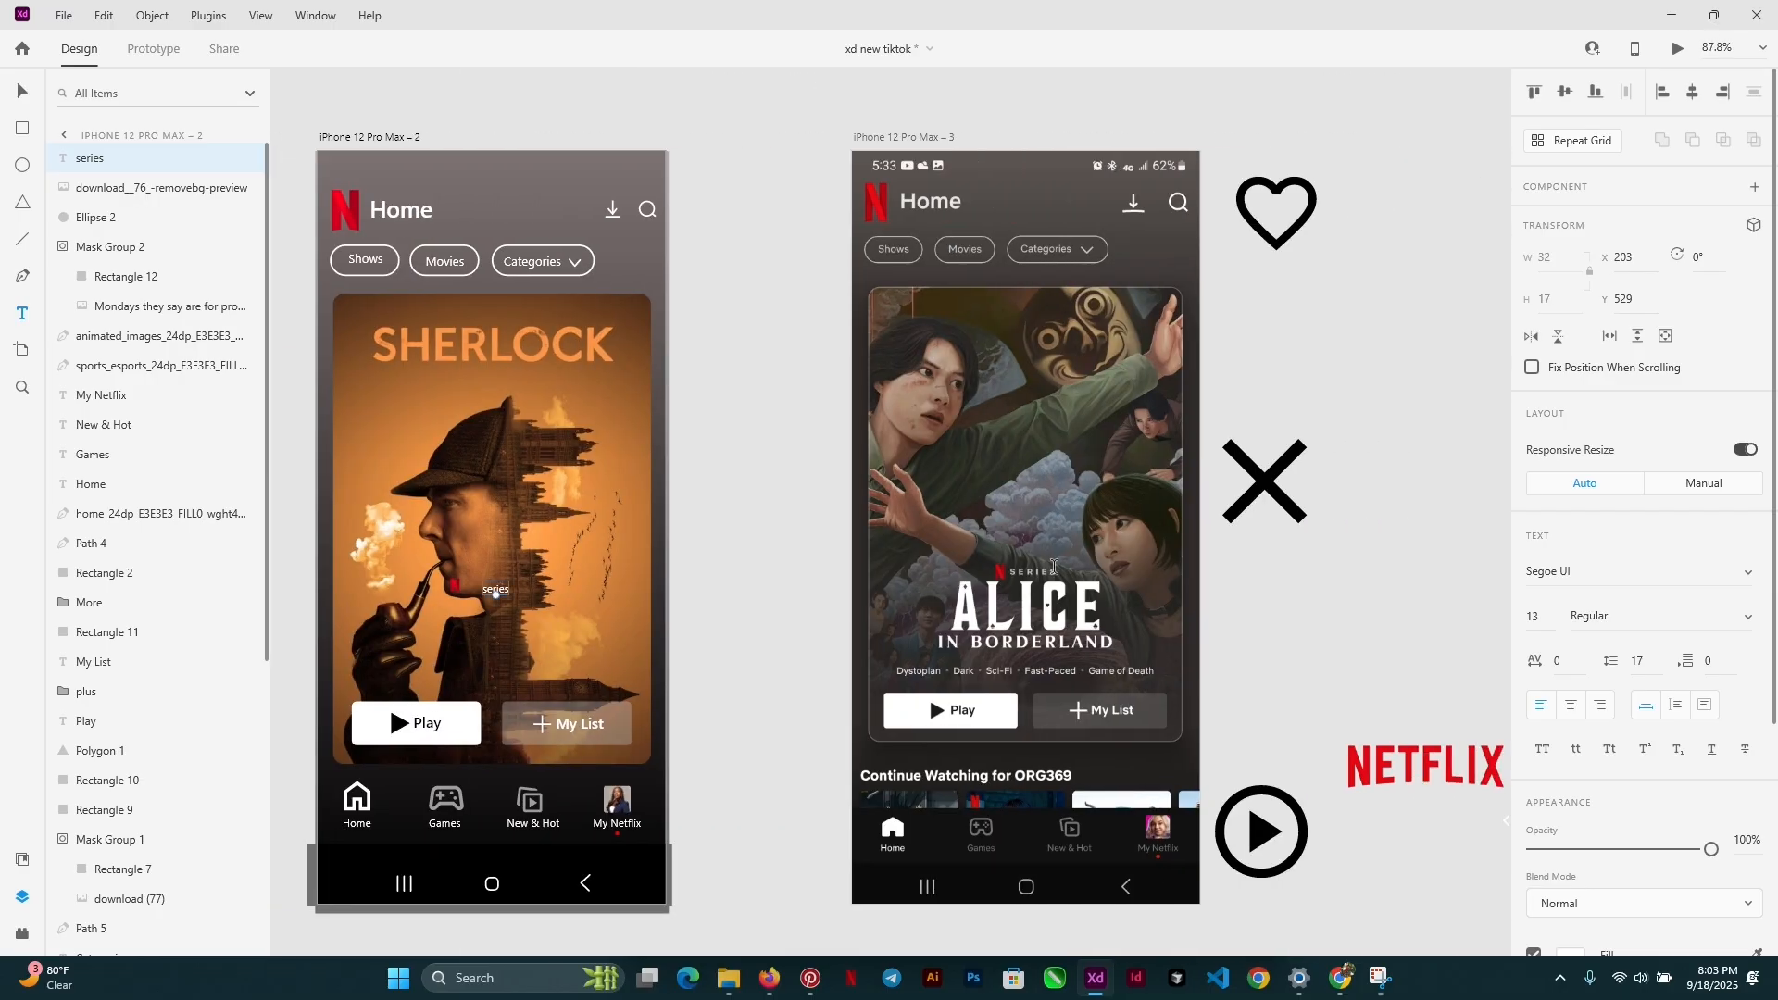
key(ctrl+3)
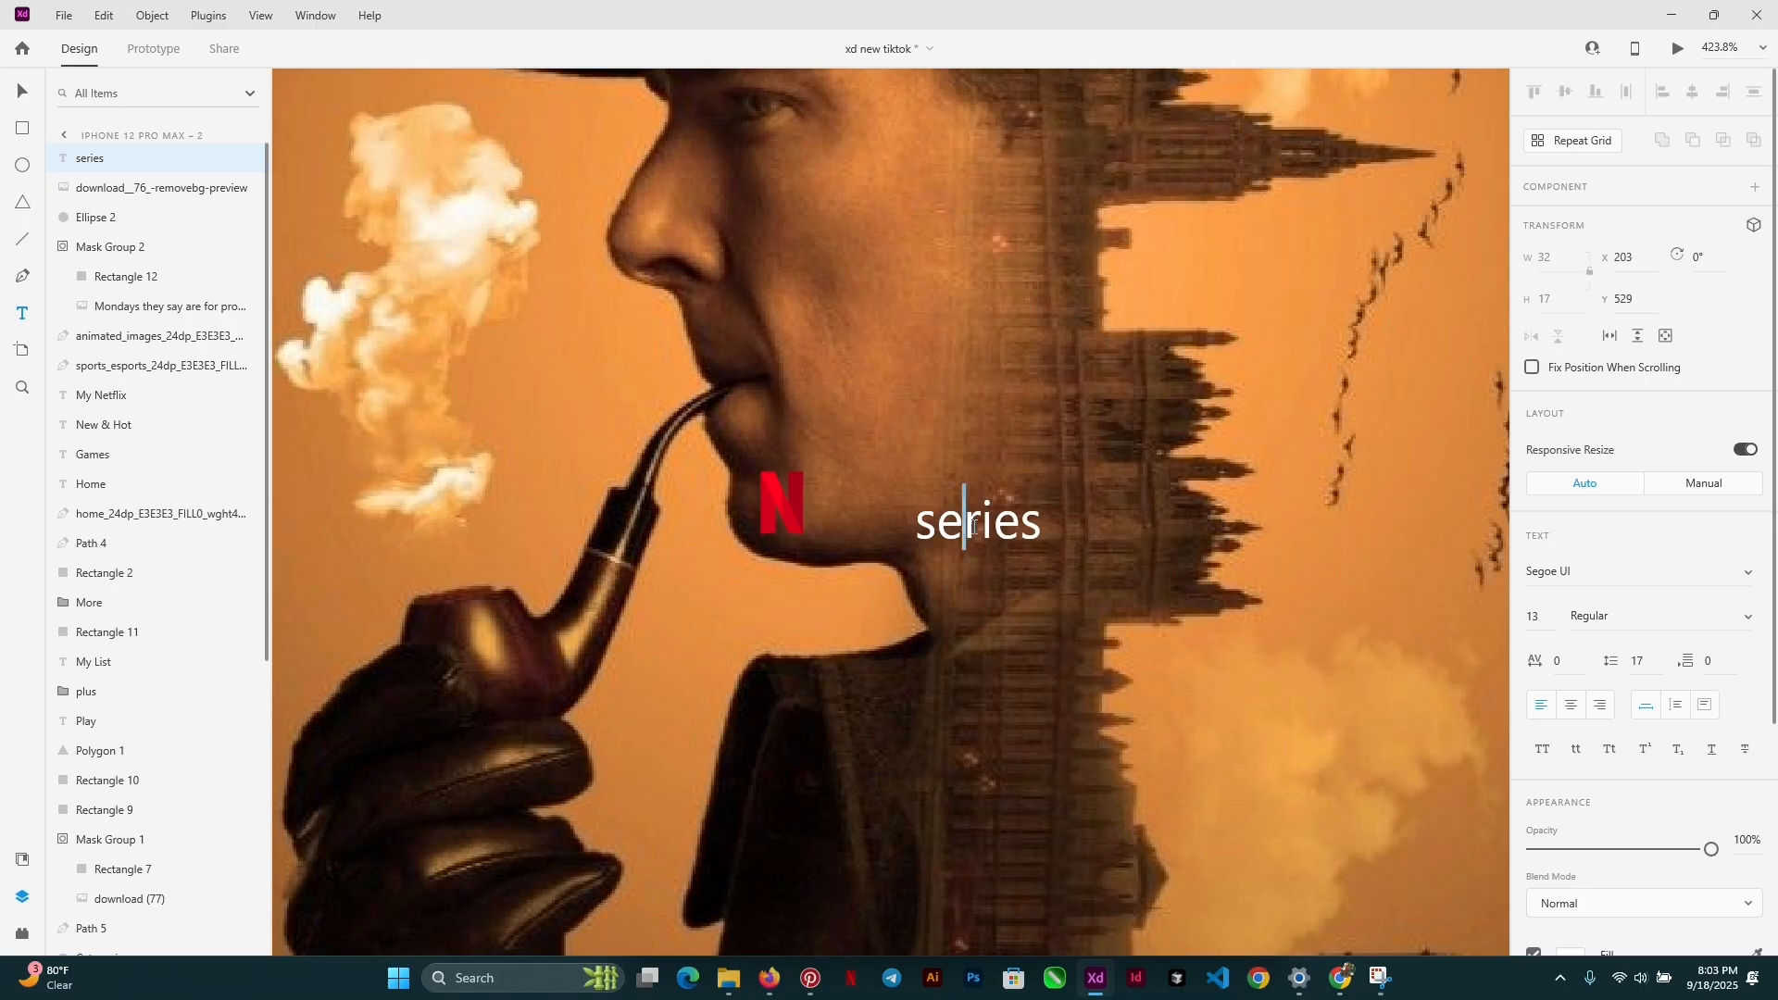
double_click(974, 526)
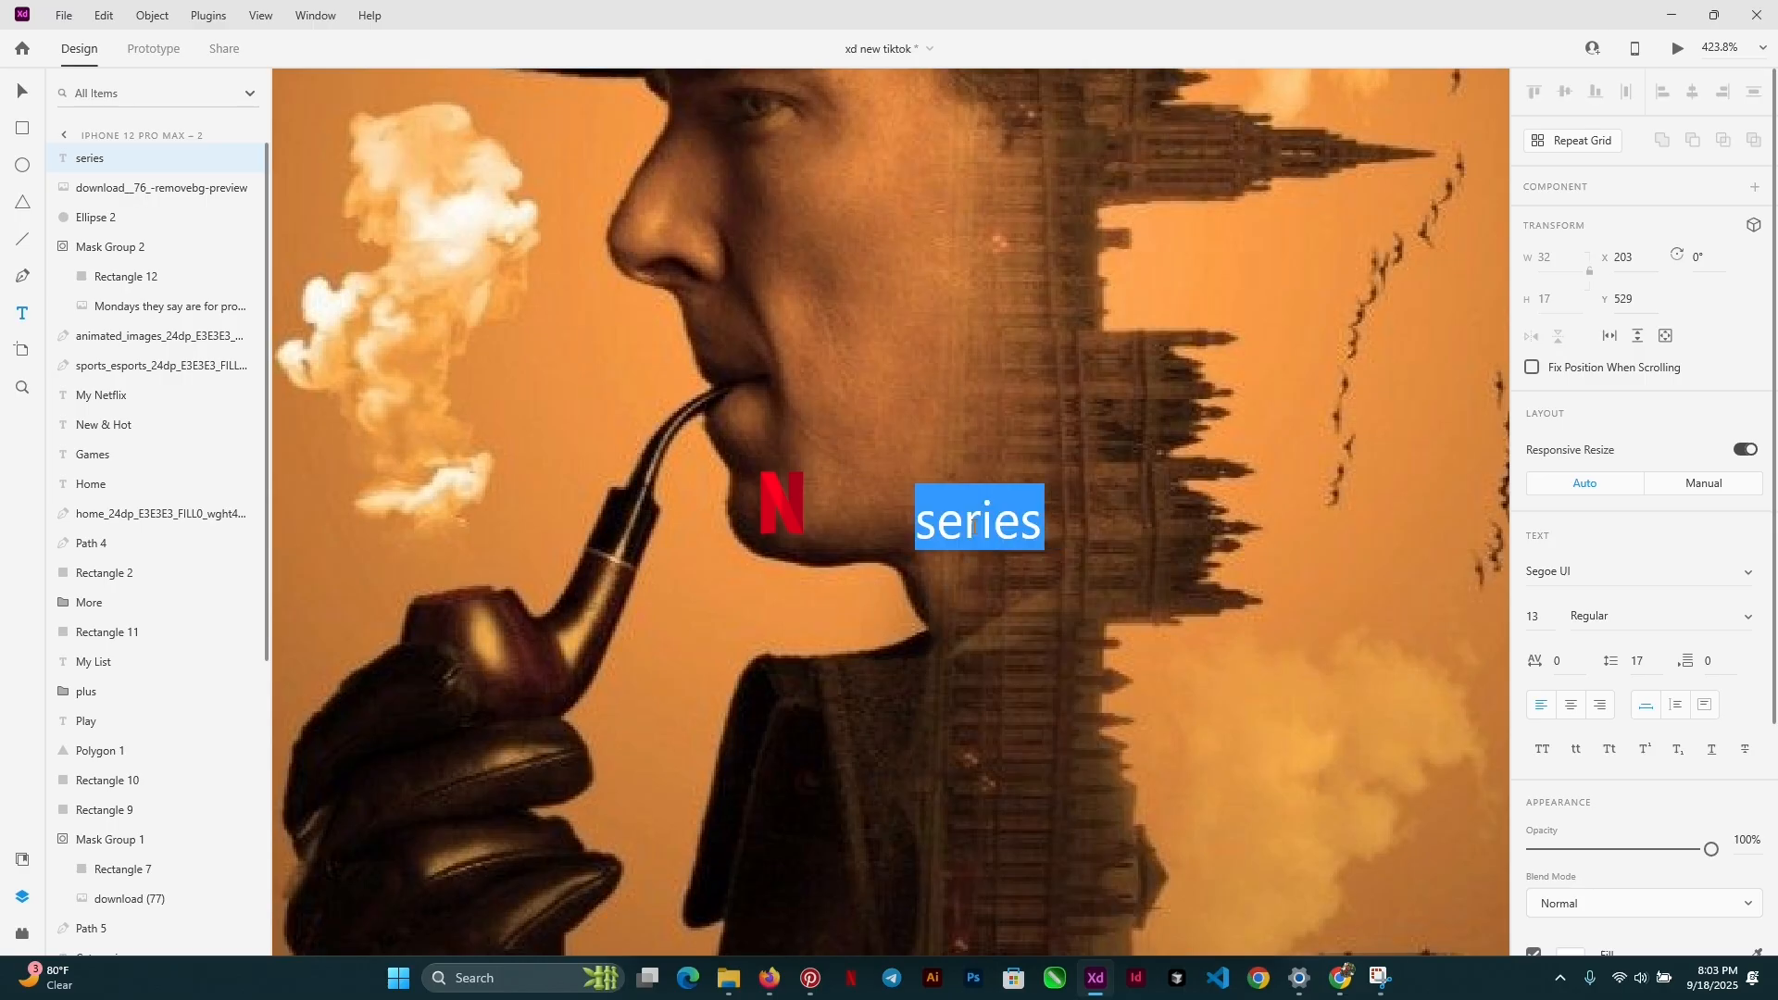
text(SERIES)
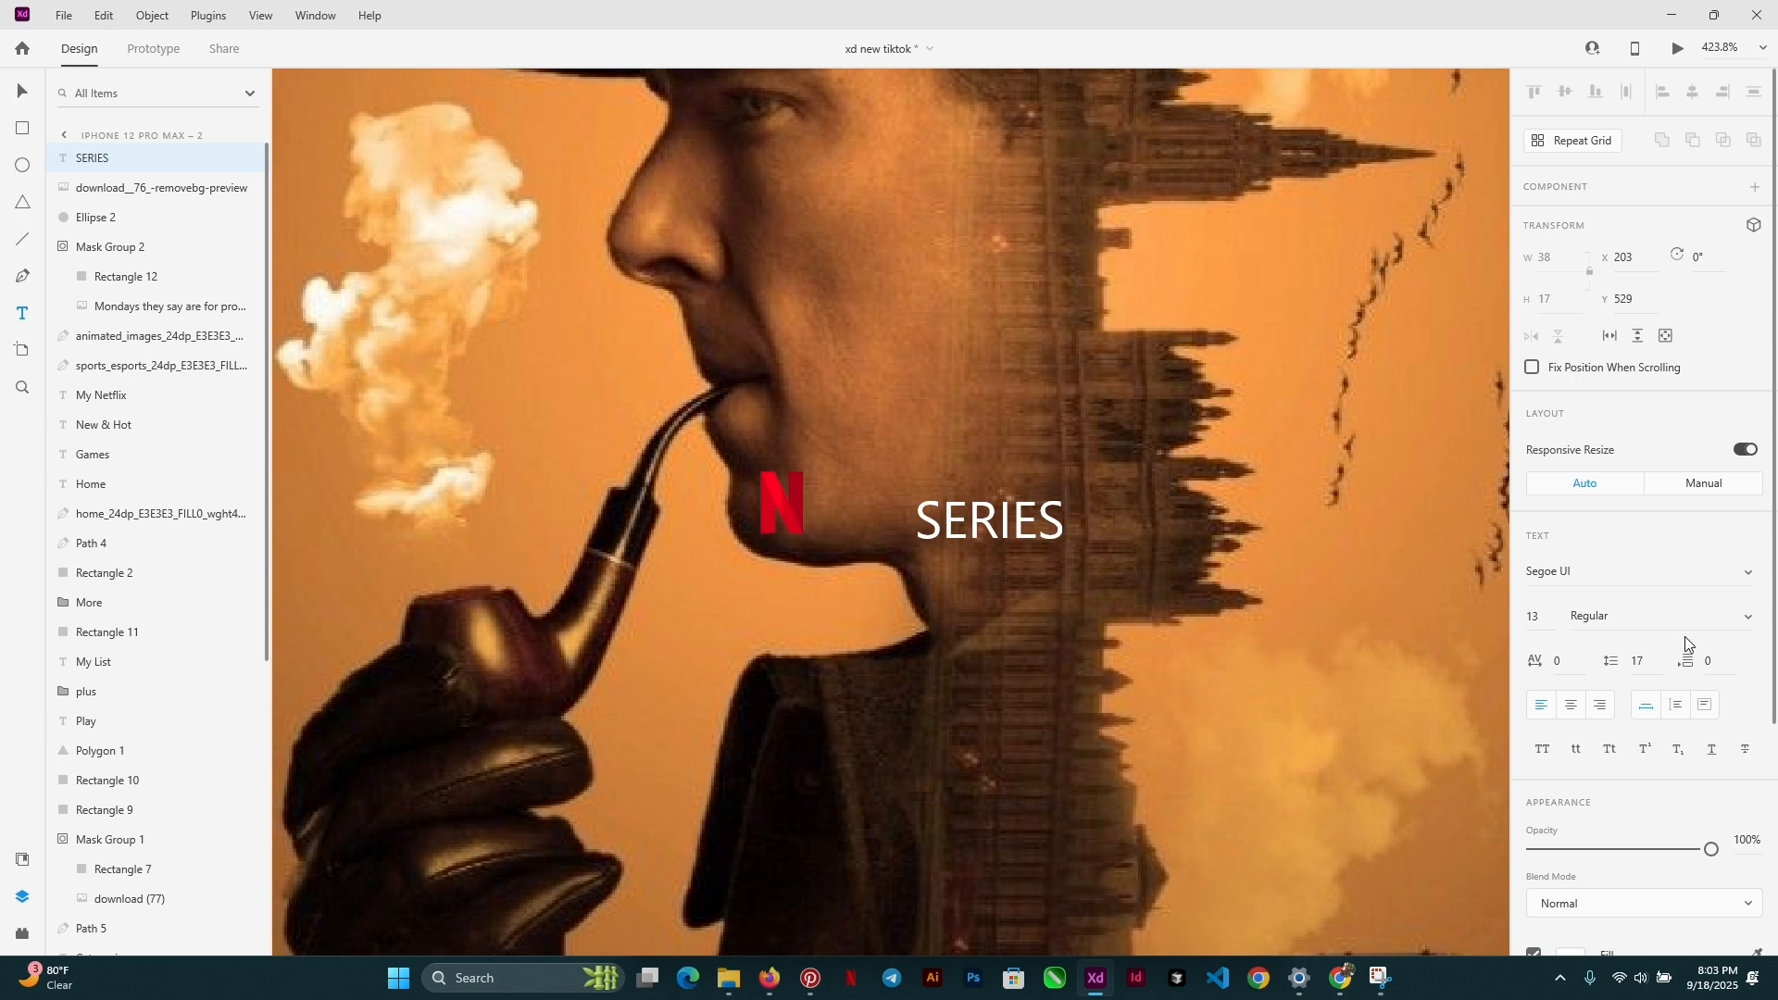
Set the character spacing of the SERIES text to 200 and compare it with the reference poster's series line.
scroll(1688, 641, down, 2)
double_click(1058, 525)
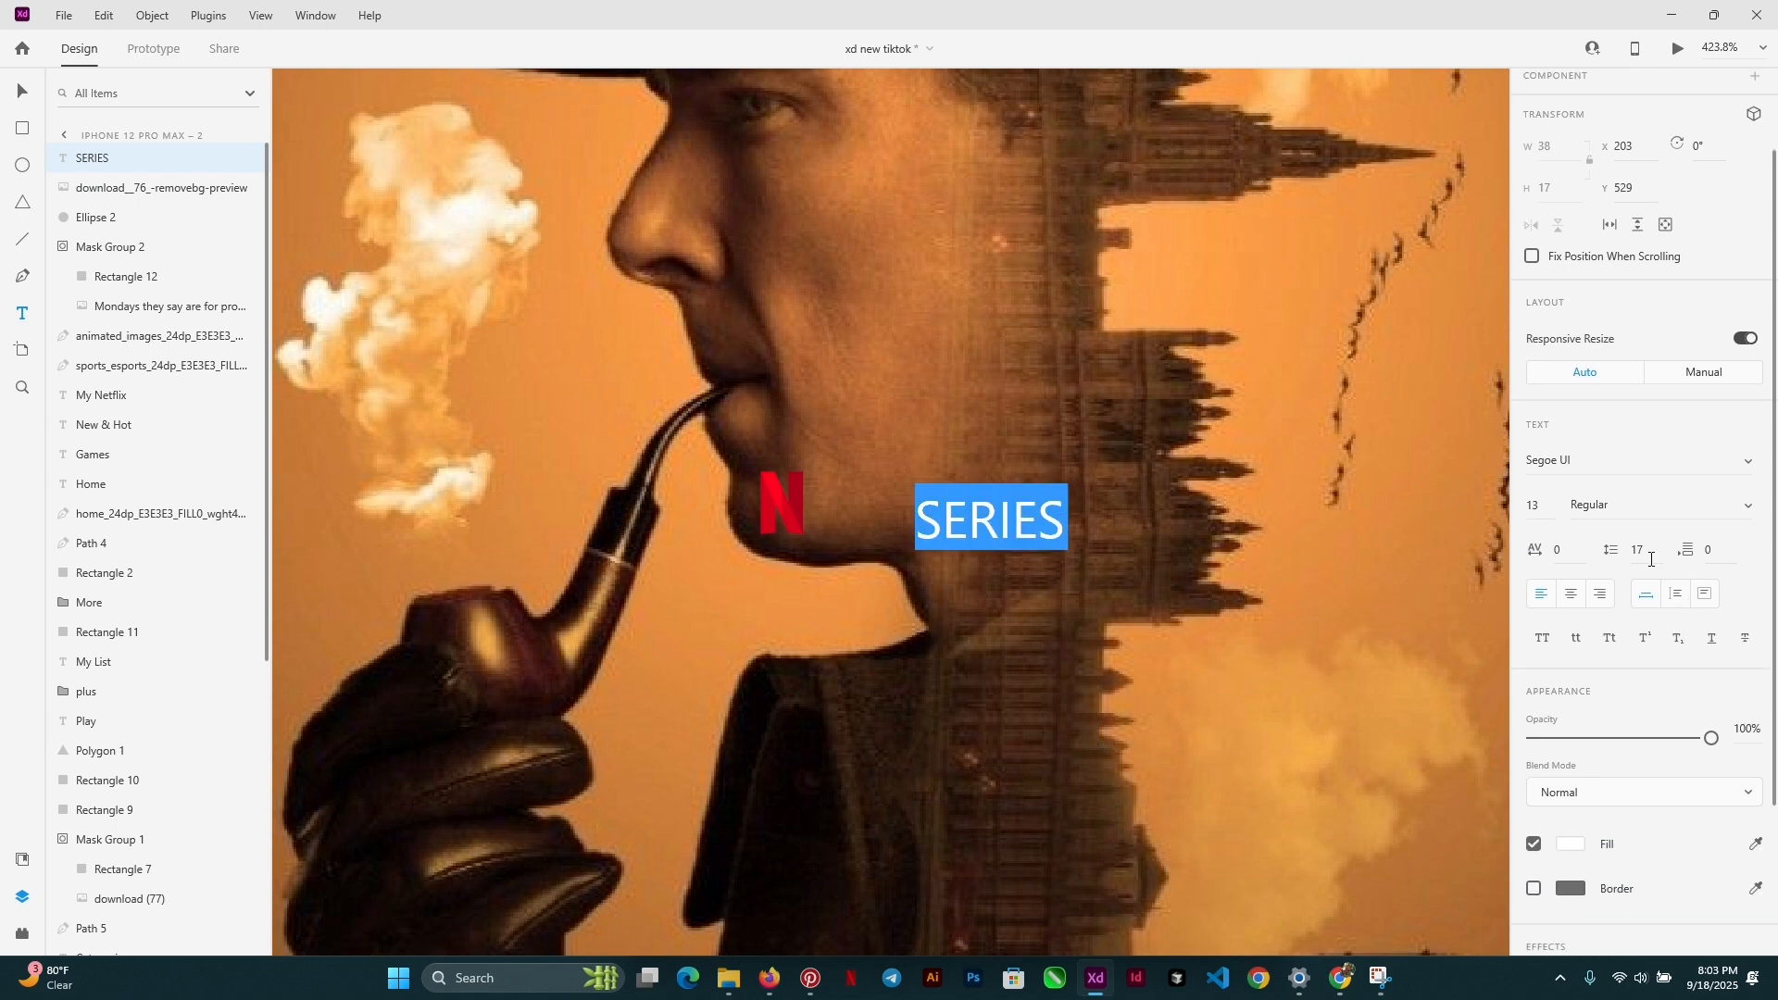
click(1574, 551)
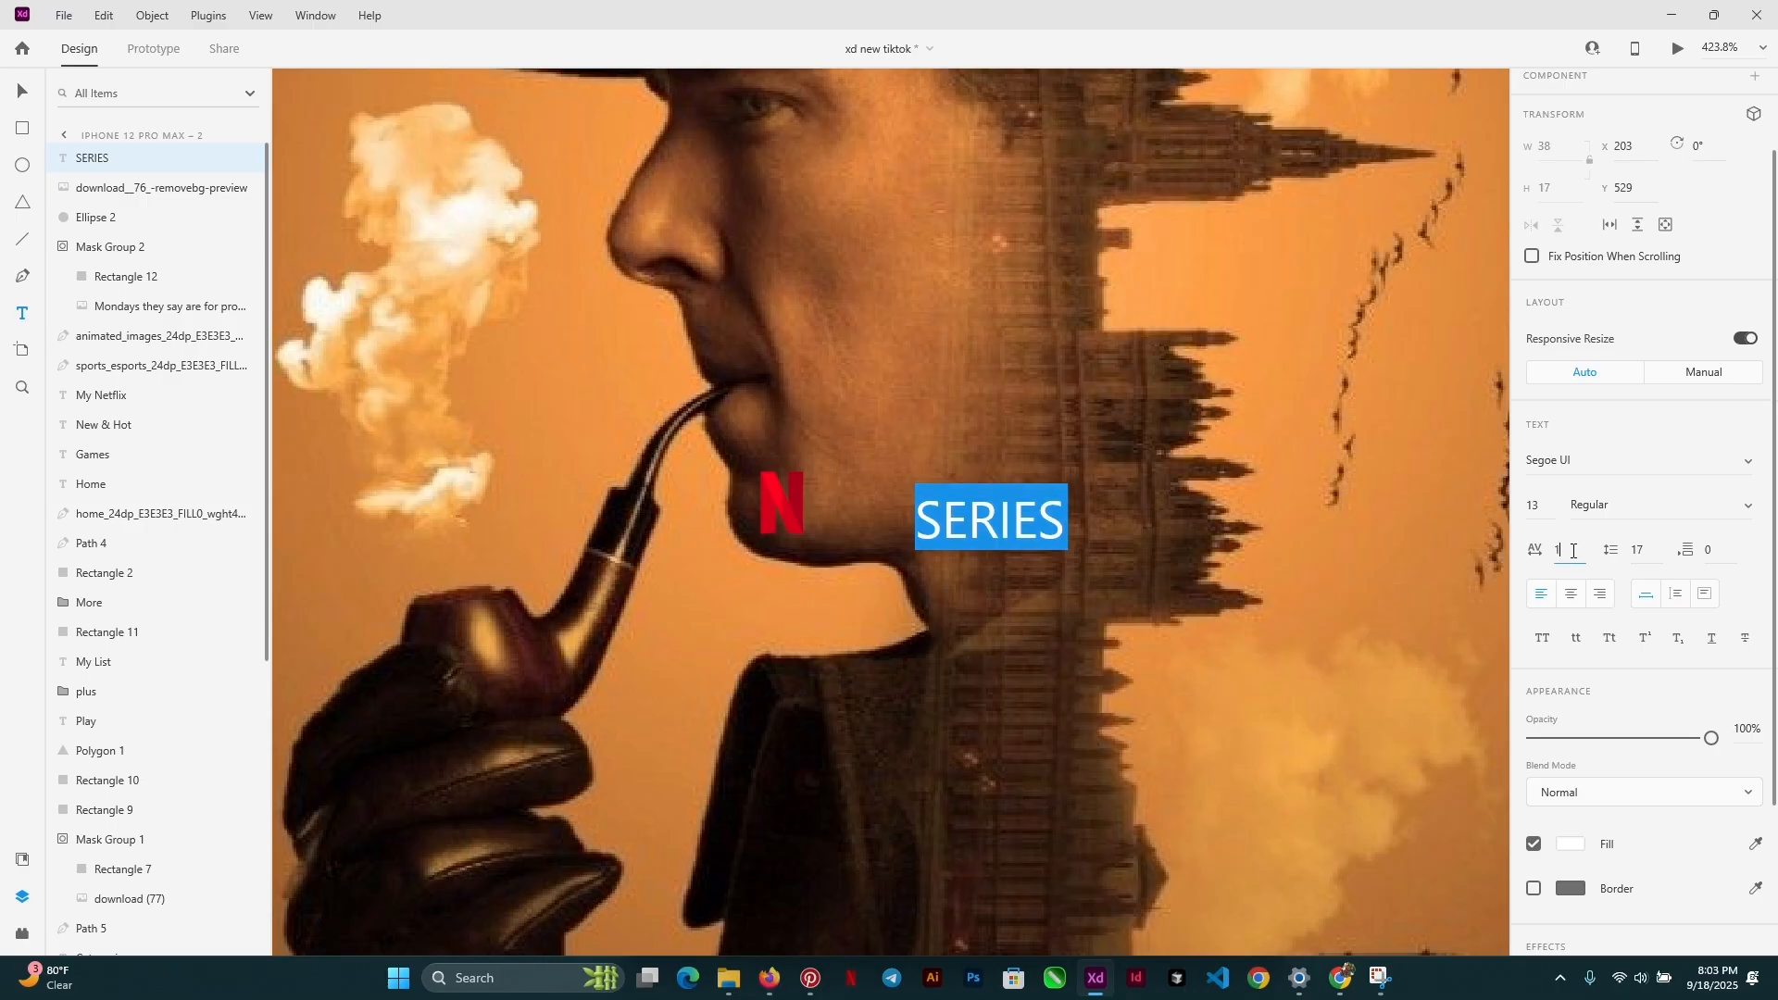
key(Return)
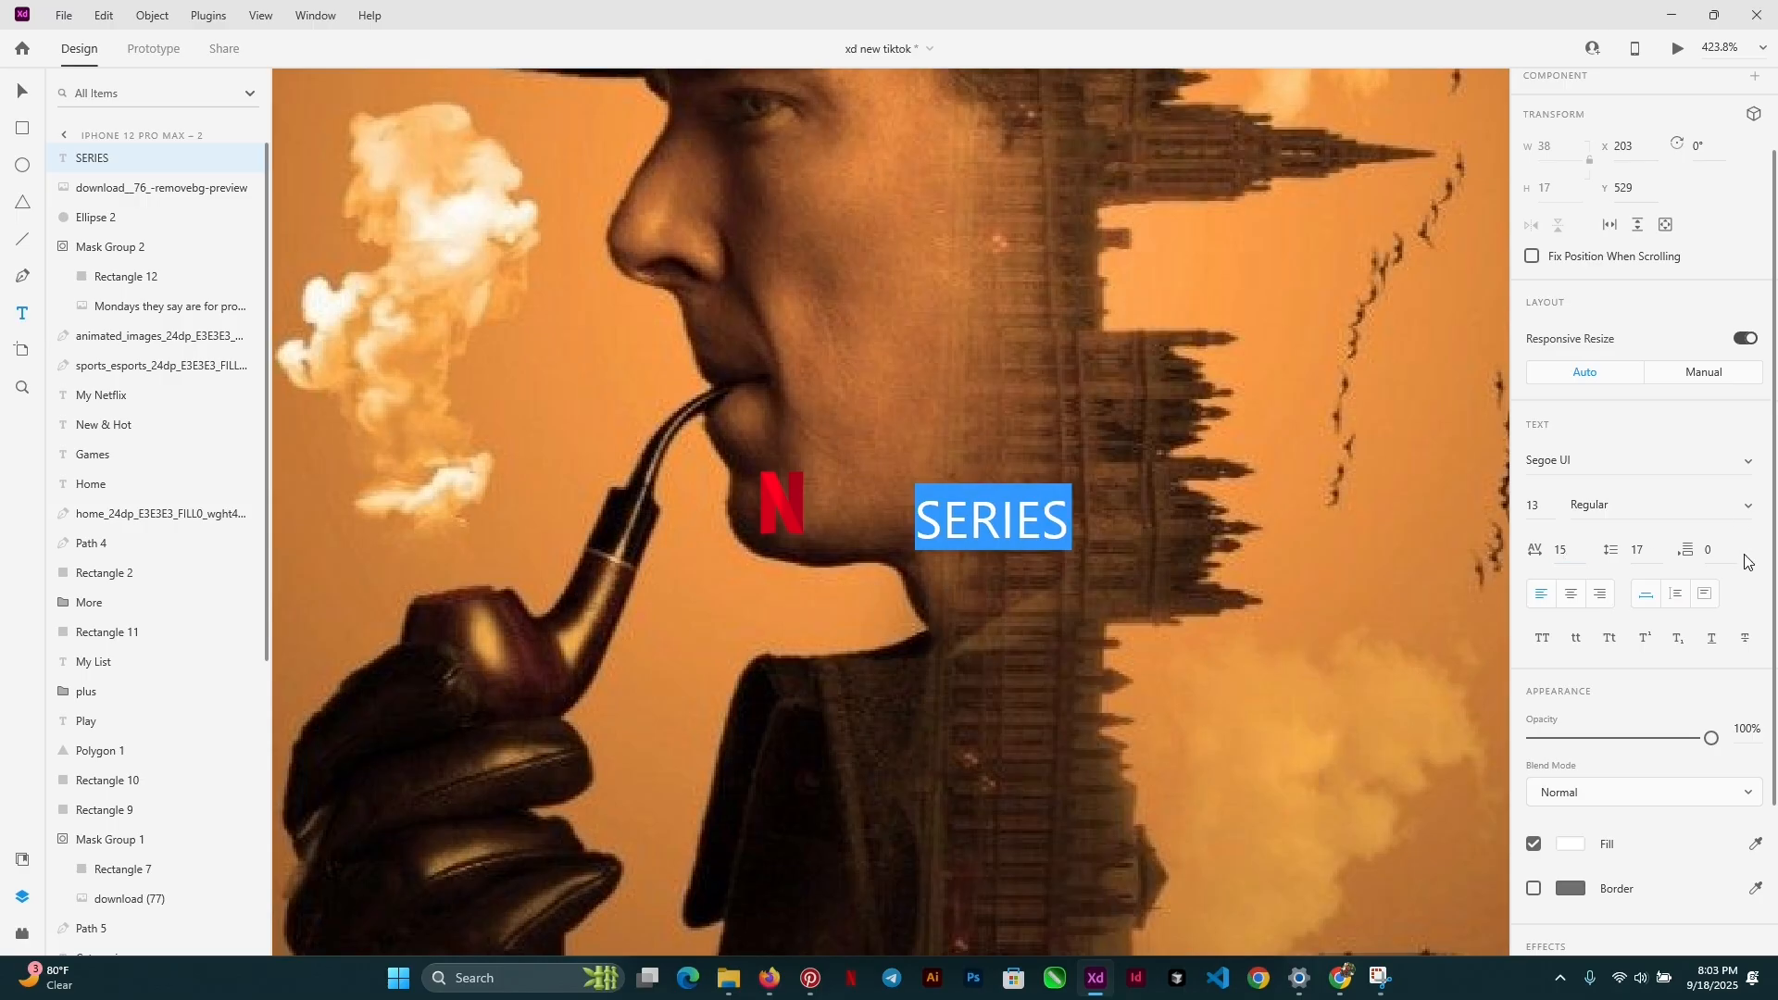
key(Escape)
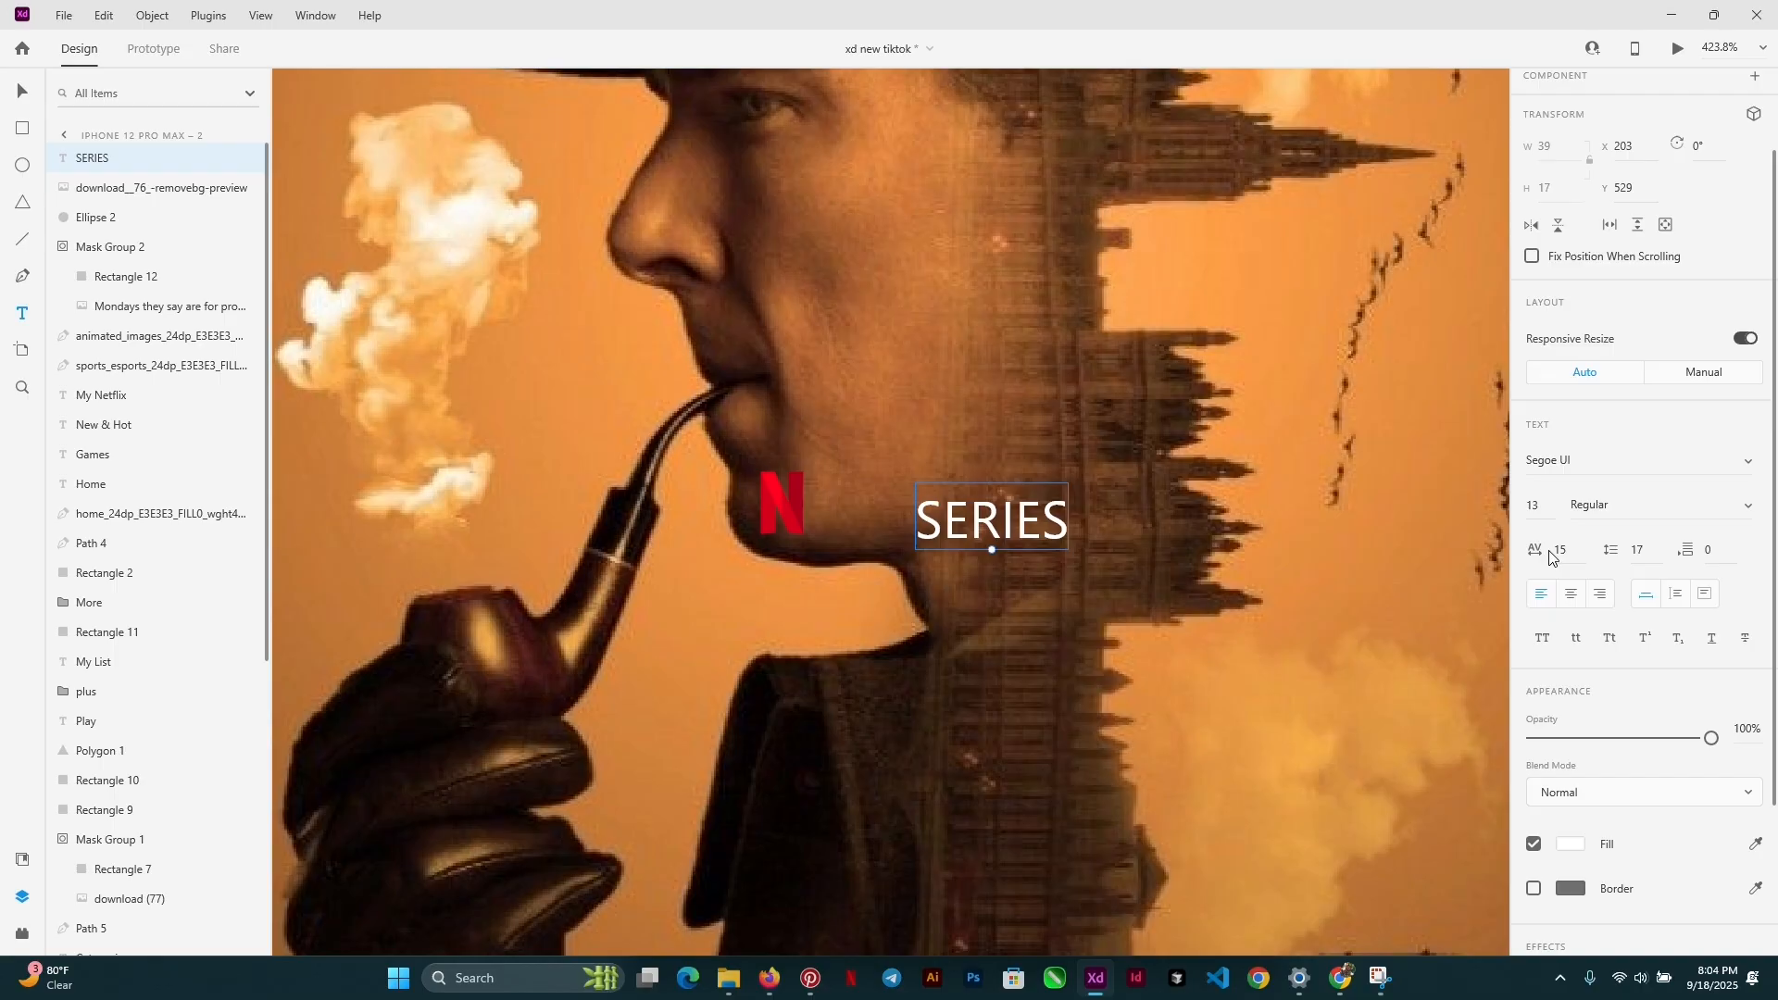
text(200)
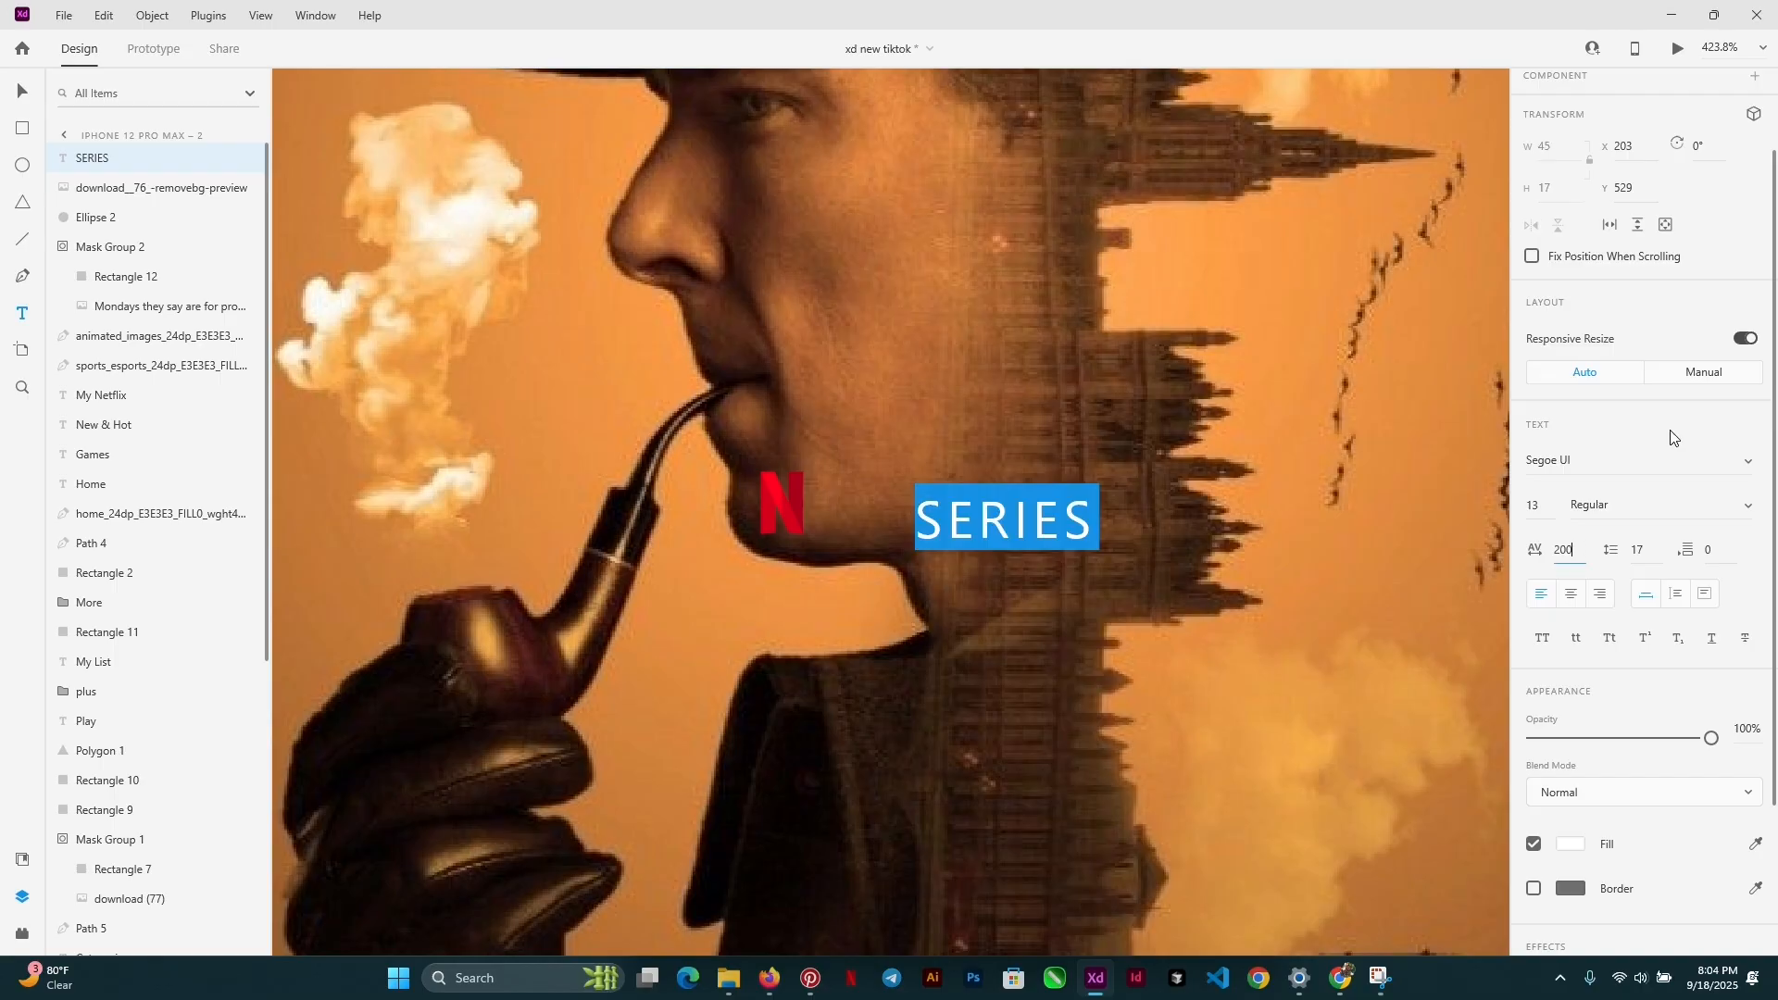
key(Return)
key(Escape)
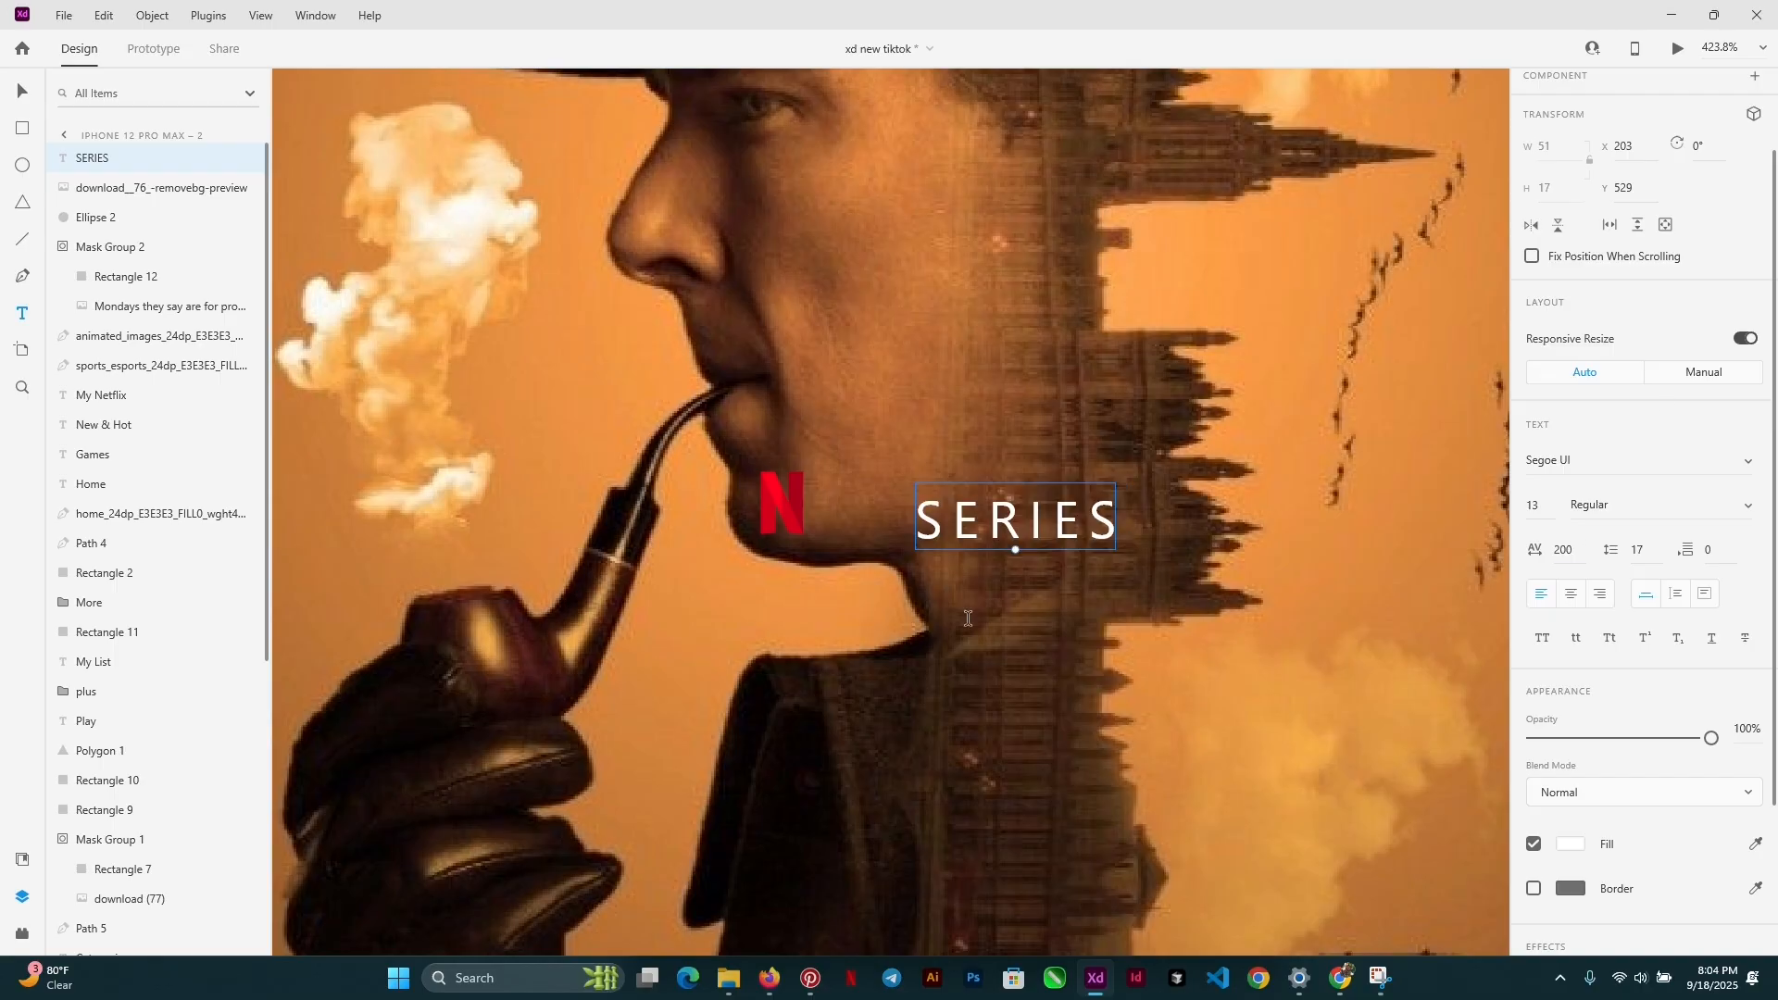
scroll(968, 619, down, 3)
scroll(968, 618, right, 10)
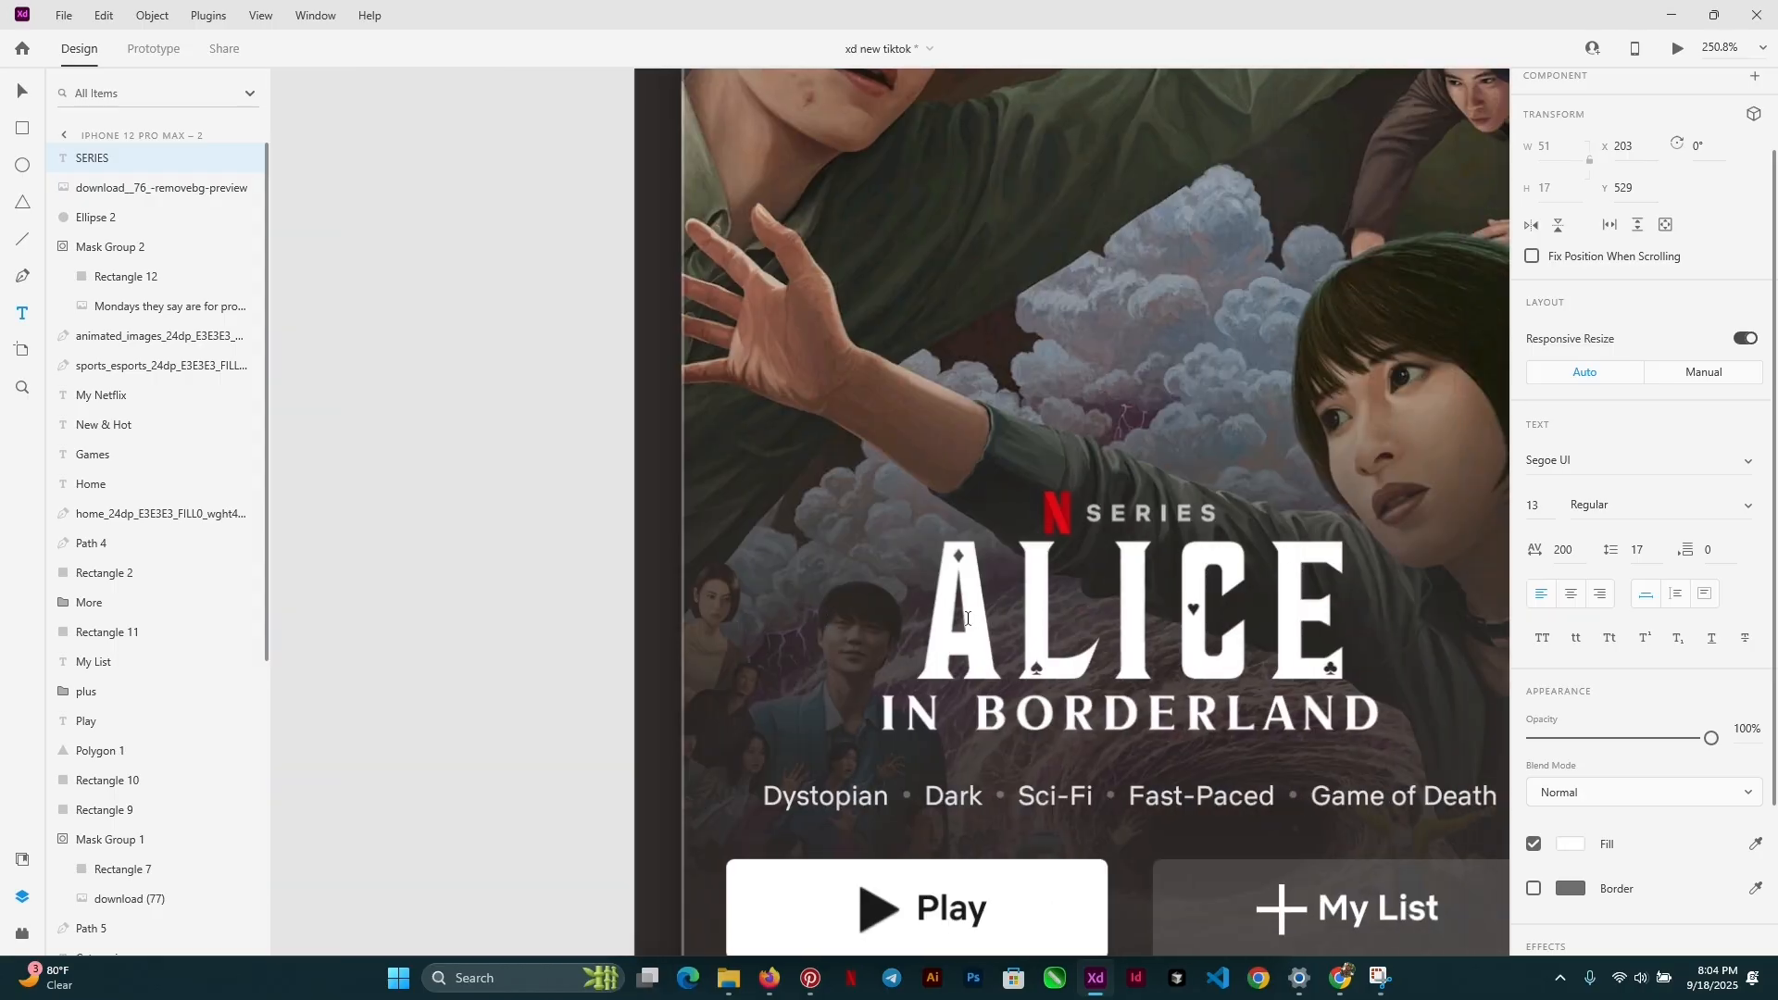
Set the font weight of the SERIES text on the Sherlock poster to Bold.
scroll(968, 619, left, 10)
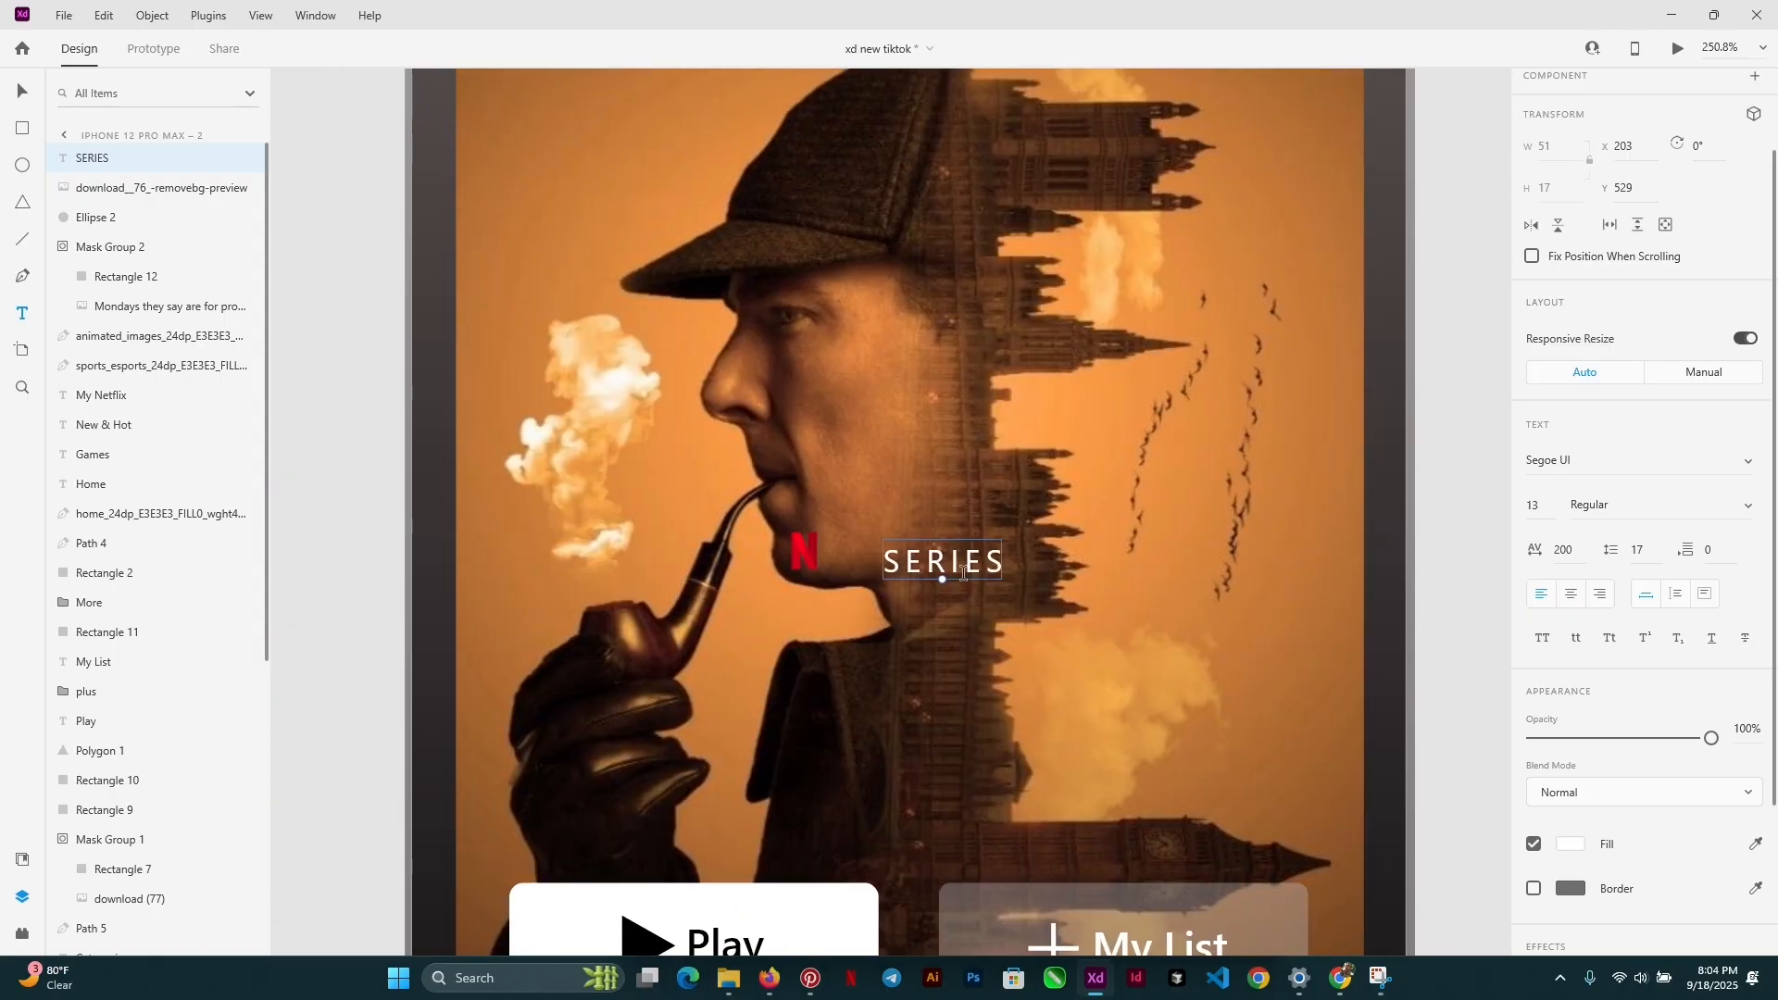
double_click(963, 560)
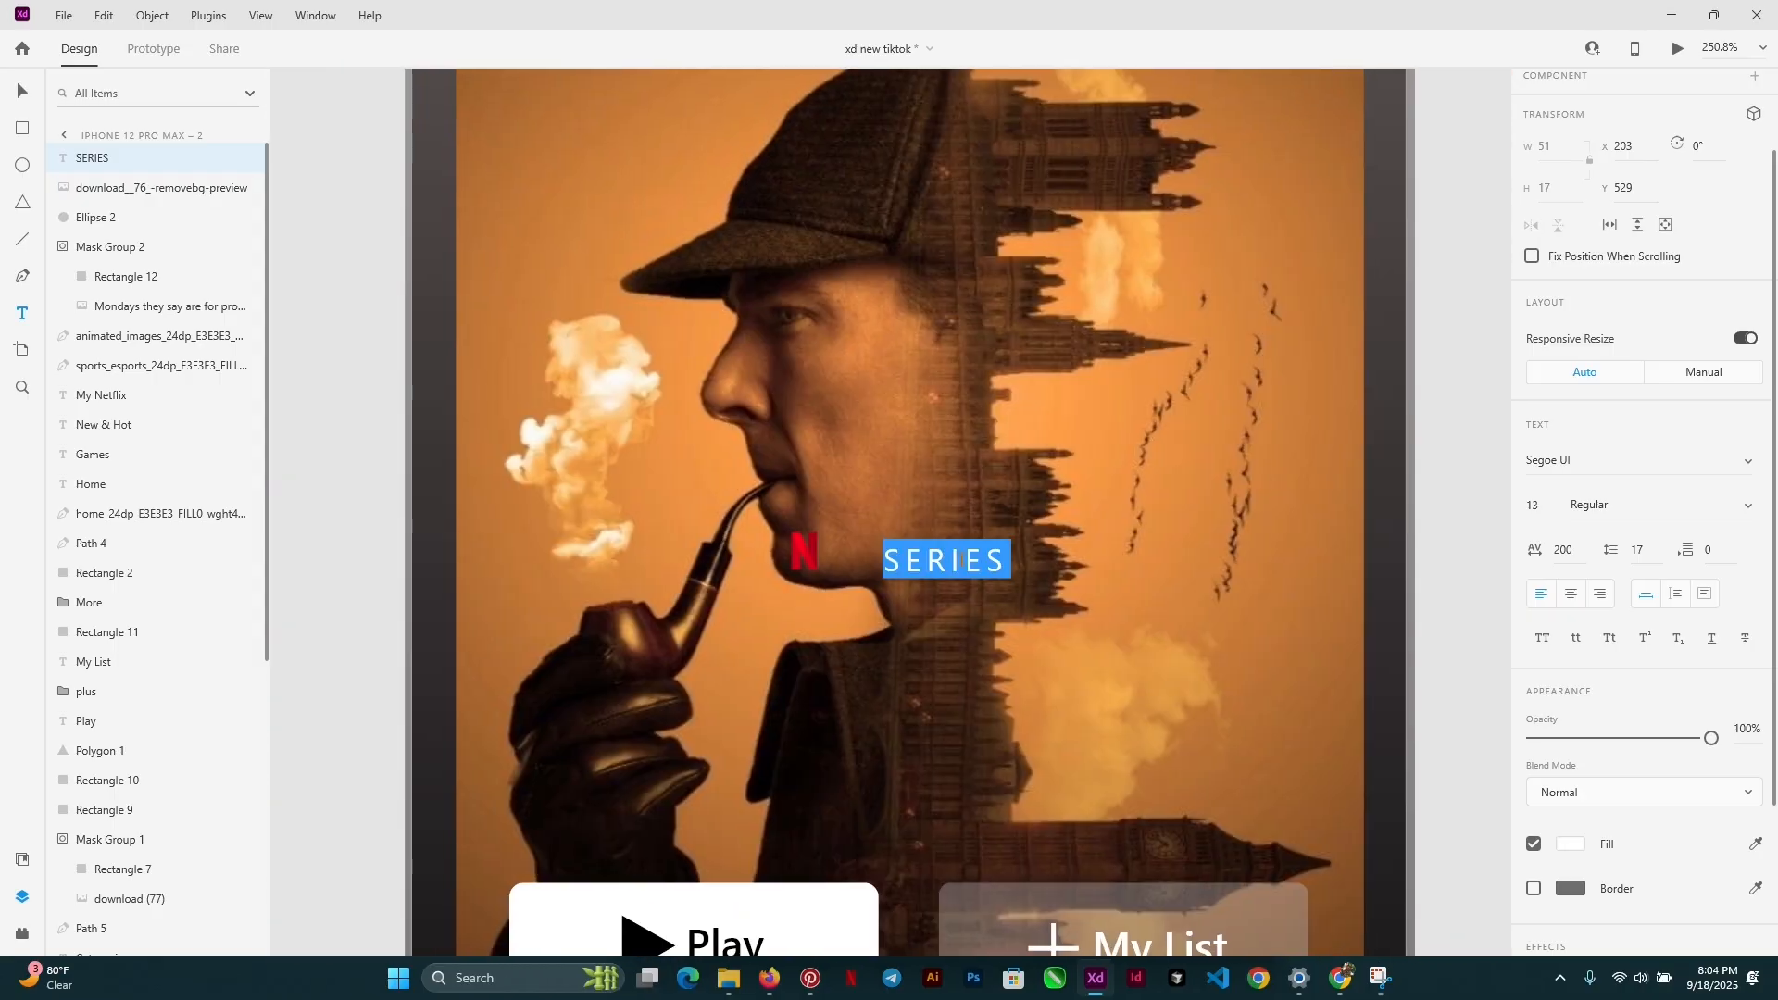
click(960, 560)
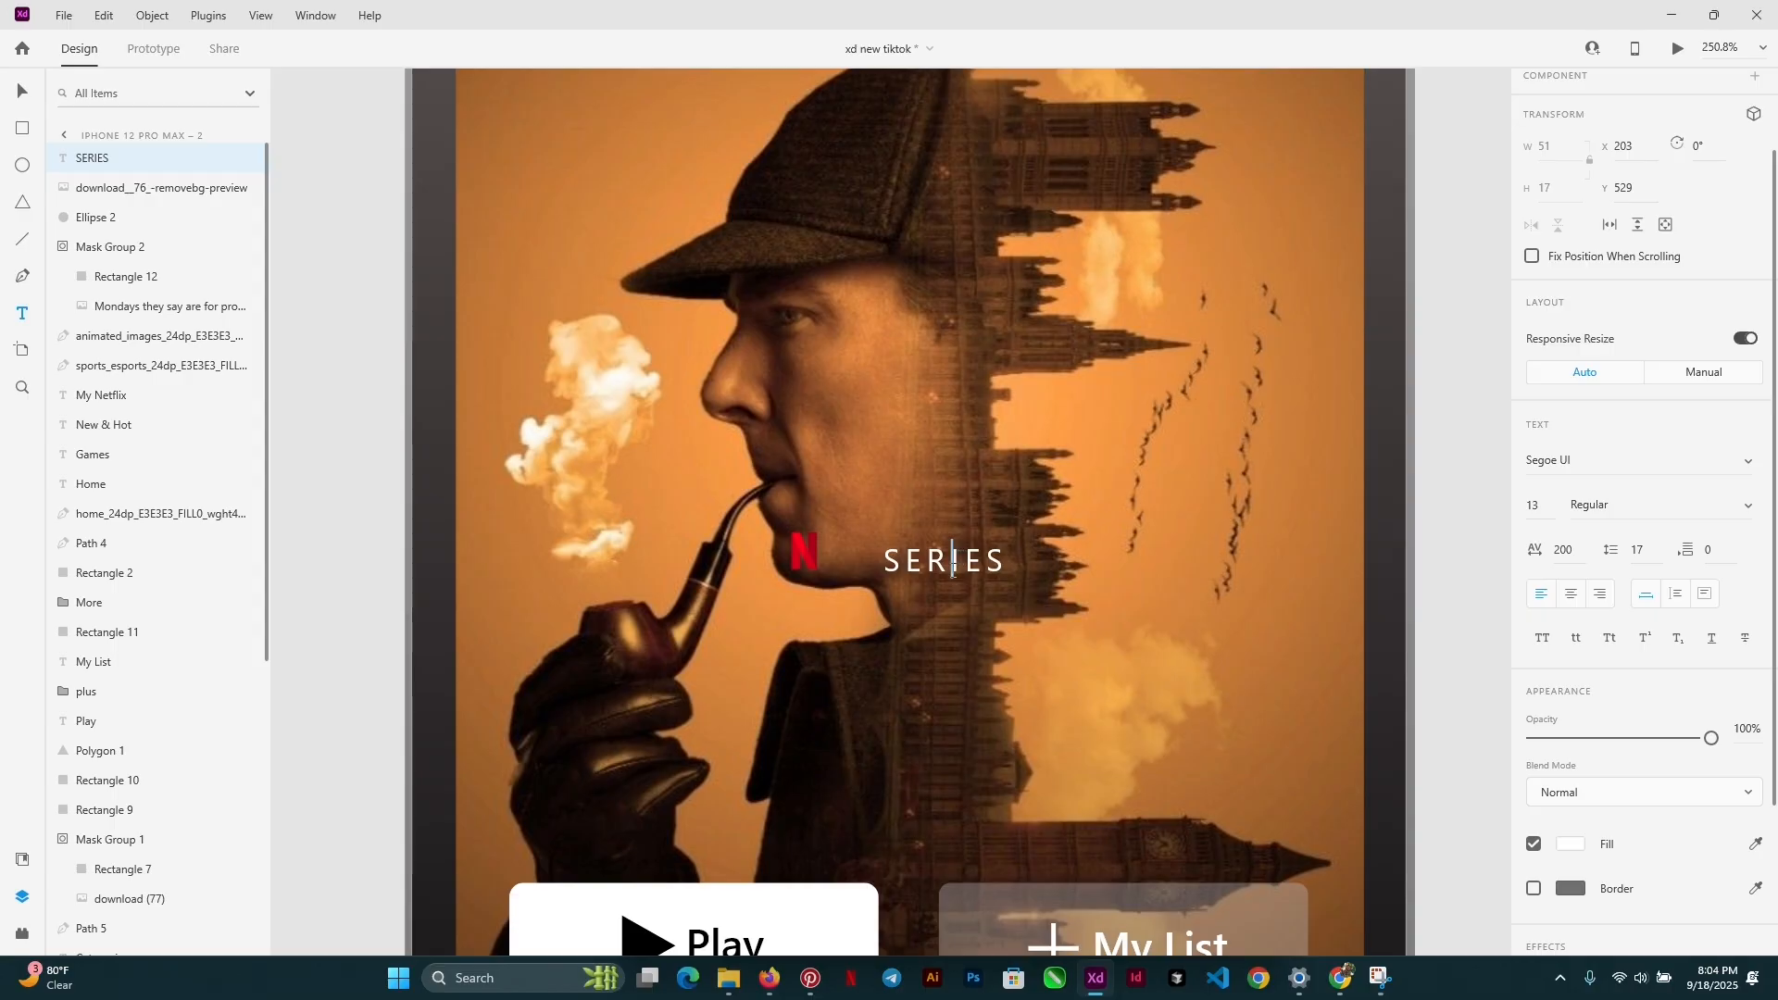
double_click(983, 546)
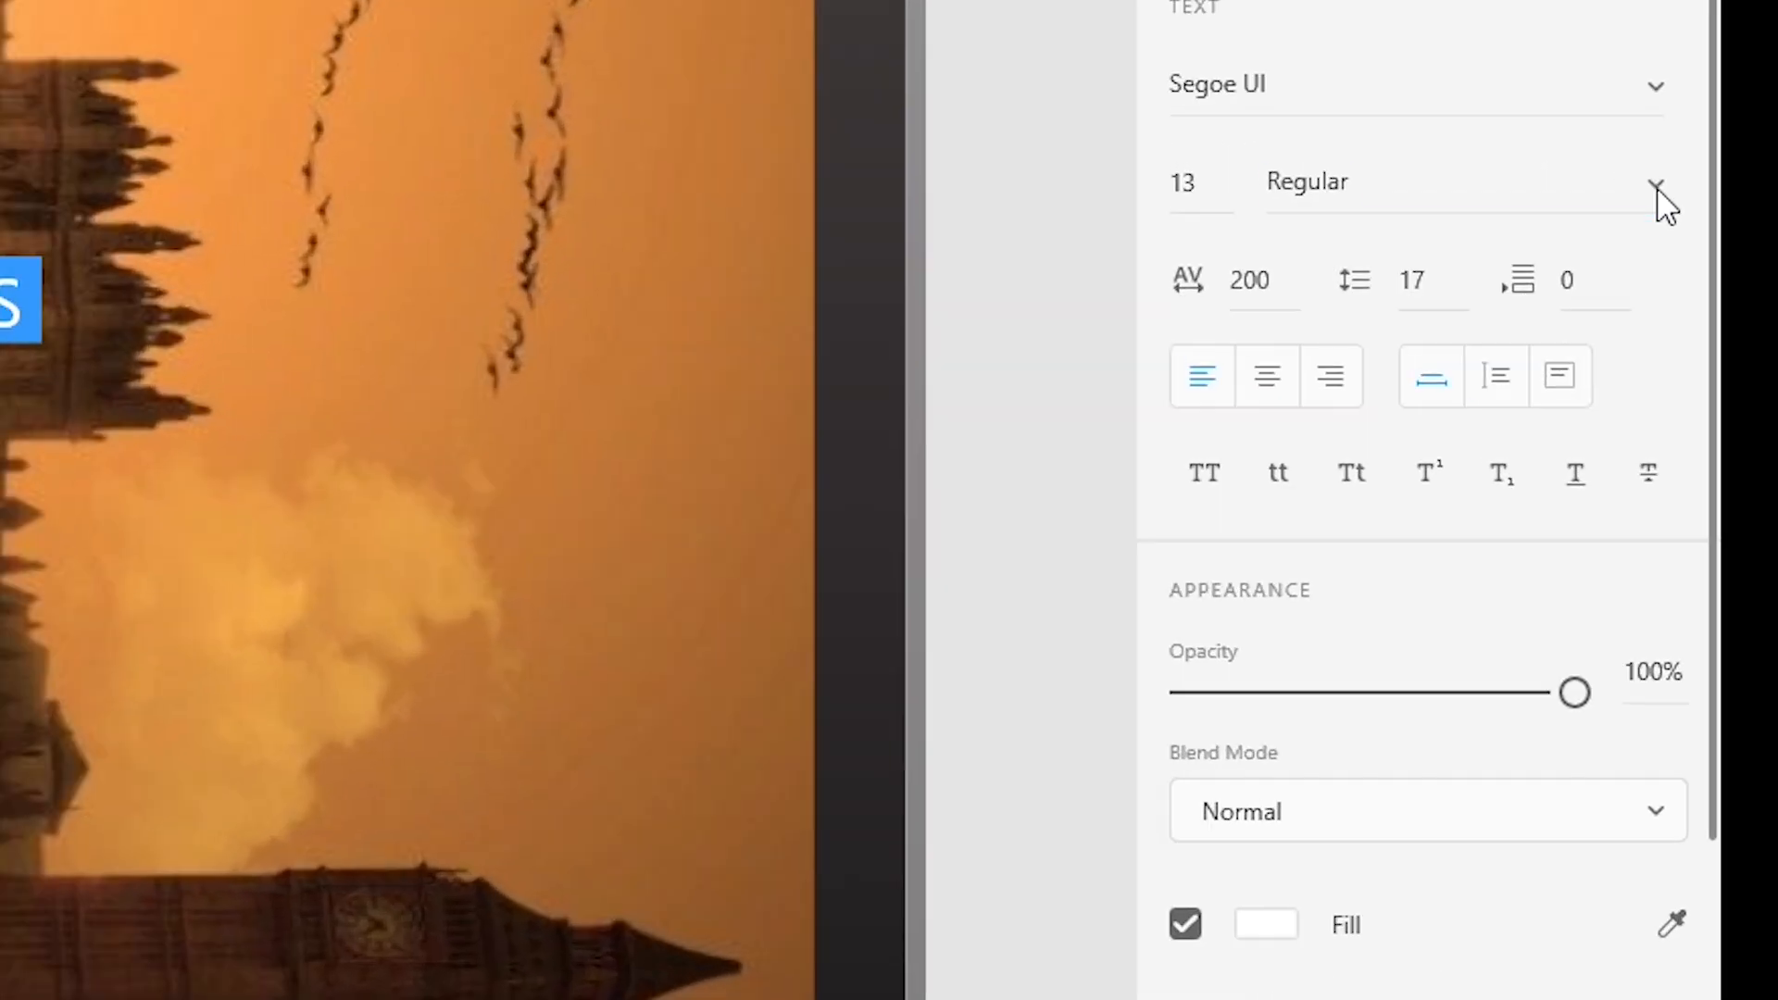
click(1747, 506)
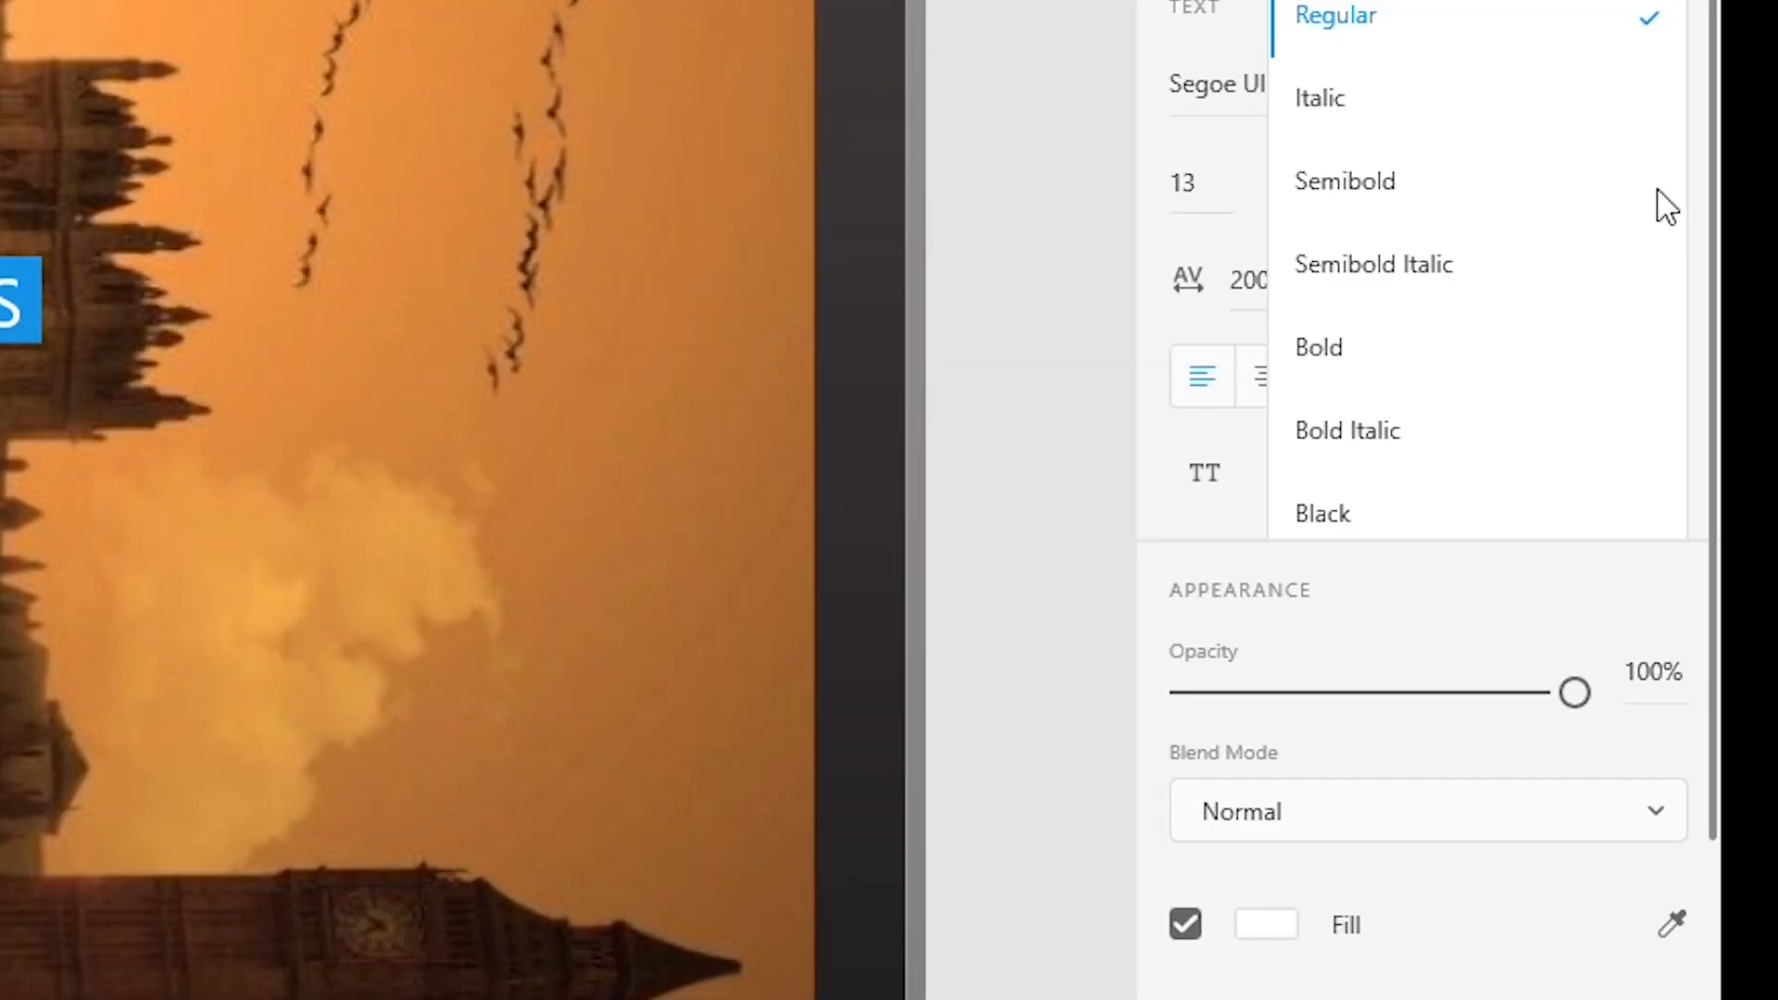
click(1450, 190)
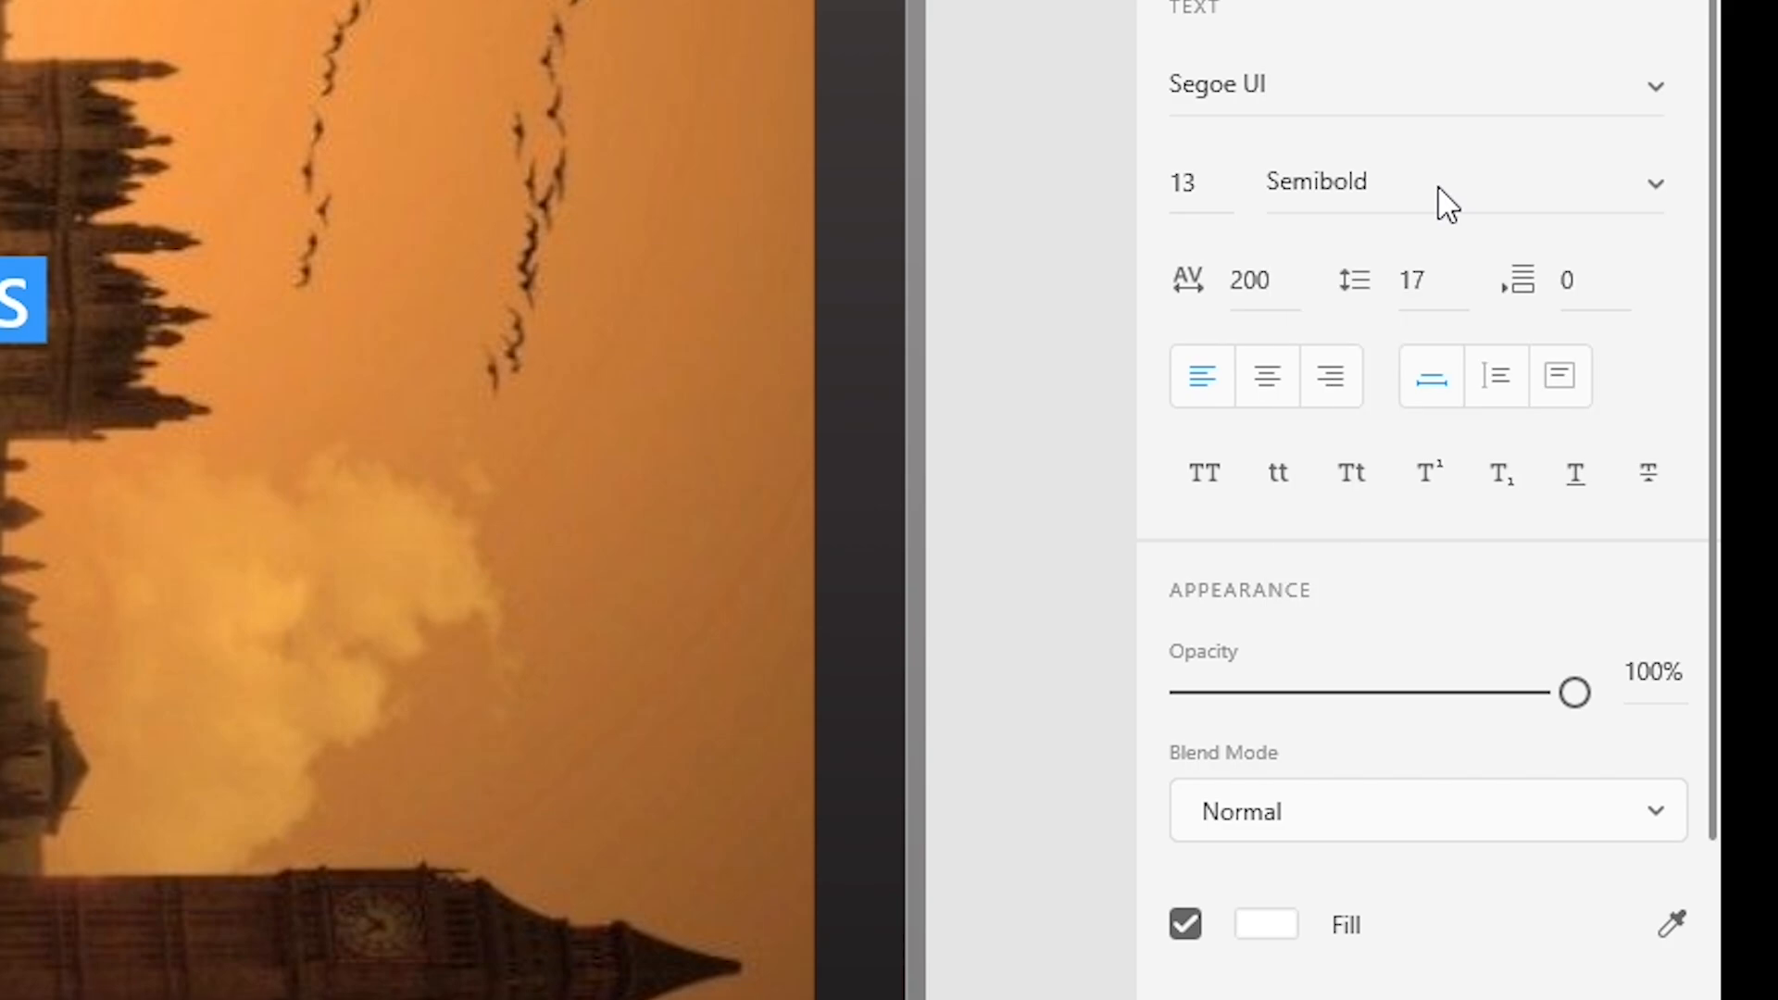
click(1657, 188)
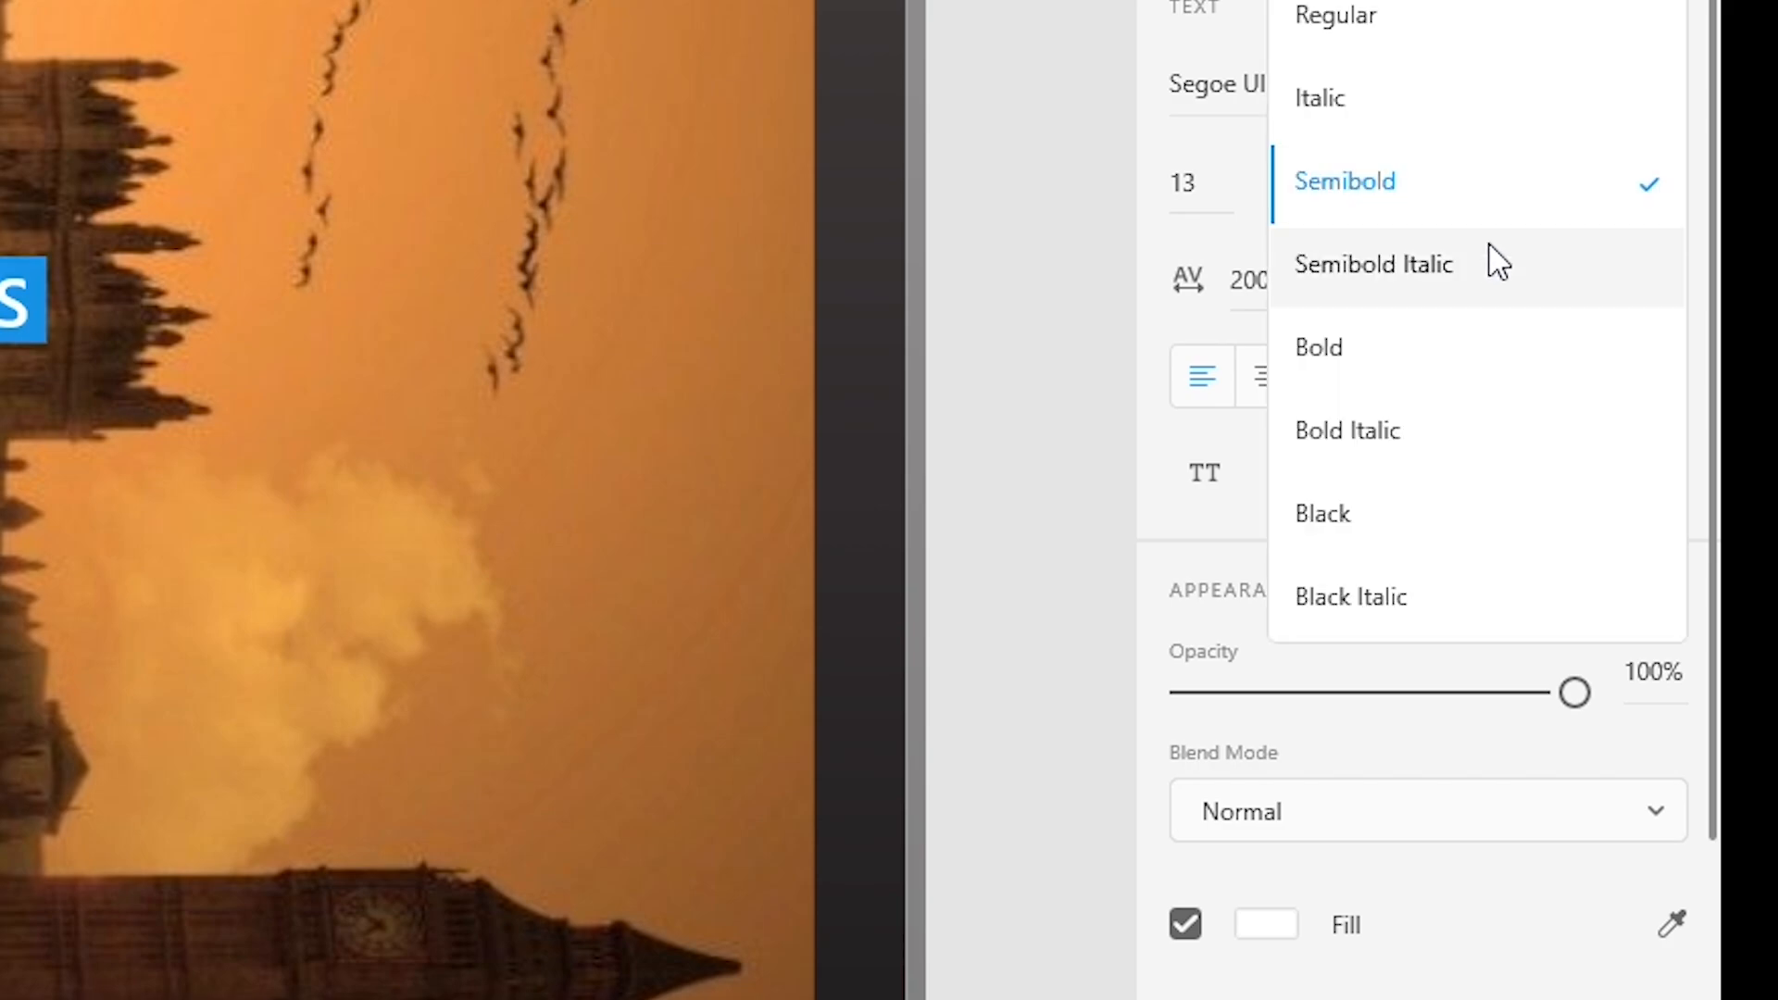
click(1499, 269)
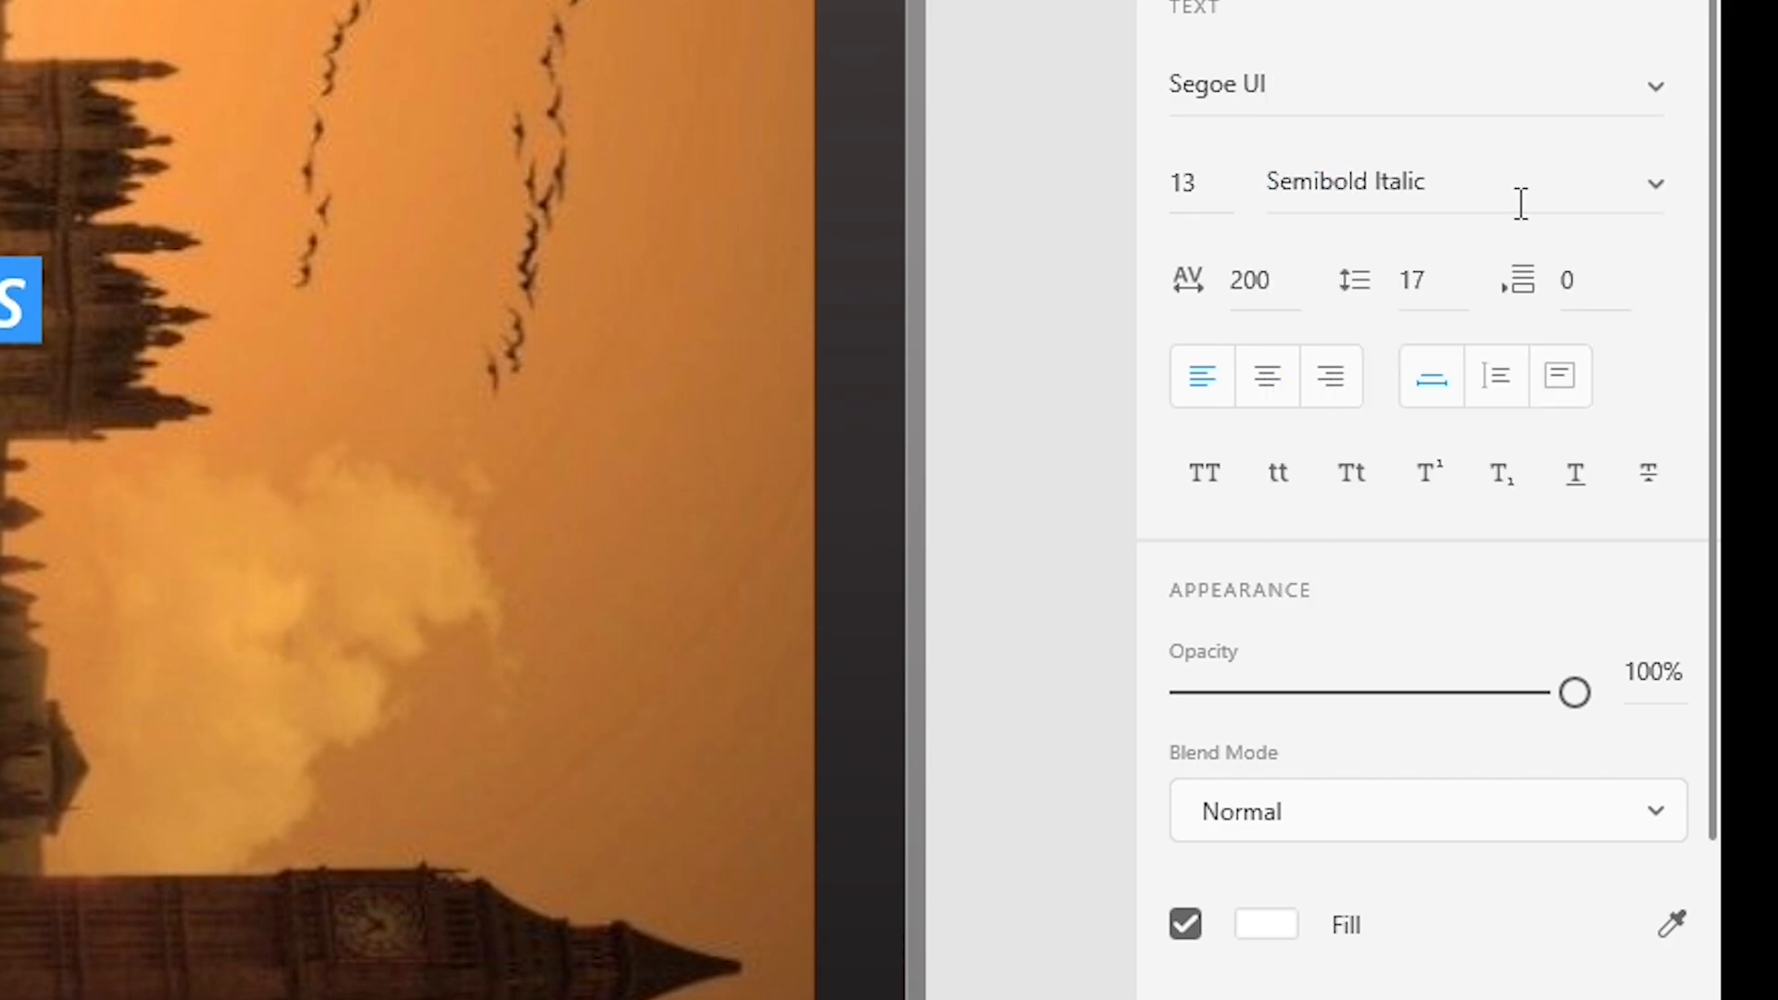
click(1648, 200)
scroll(1482, 306, down, 1)
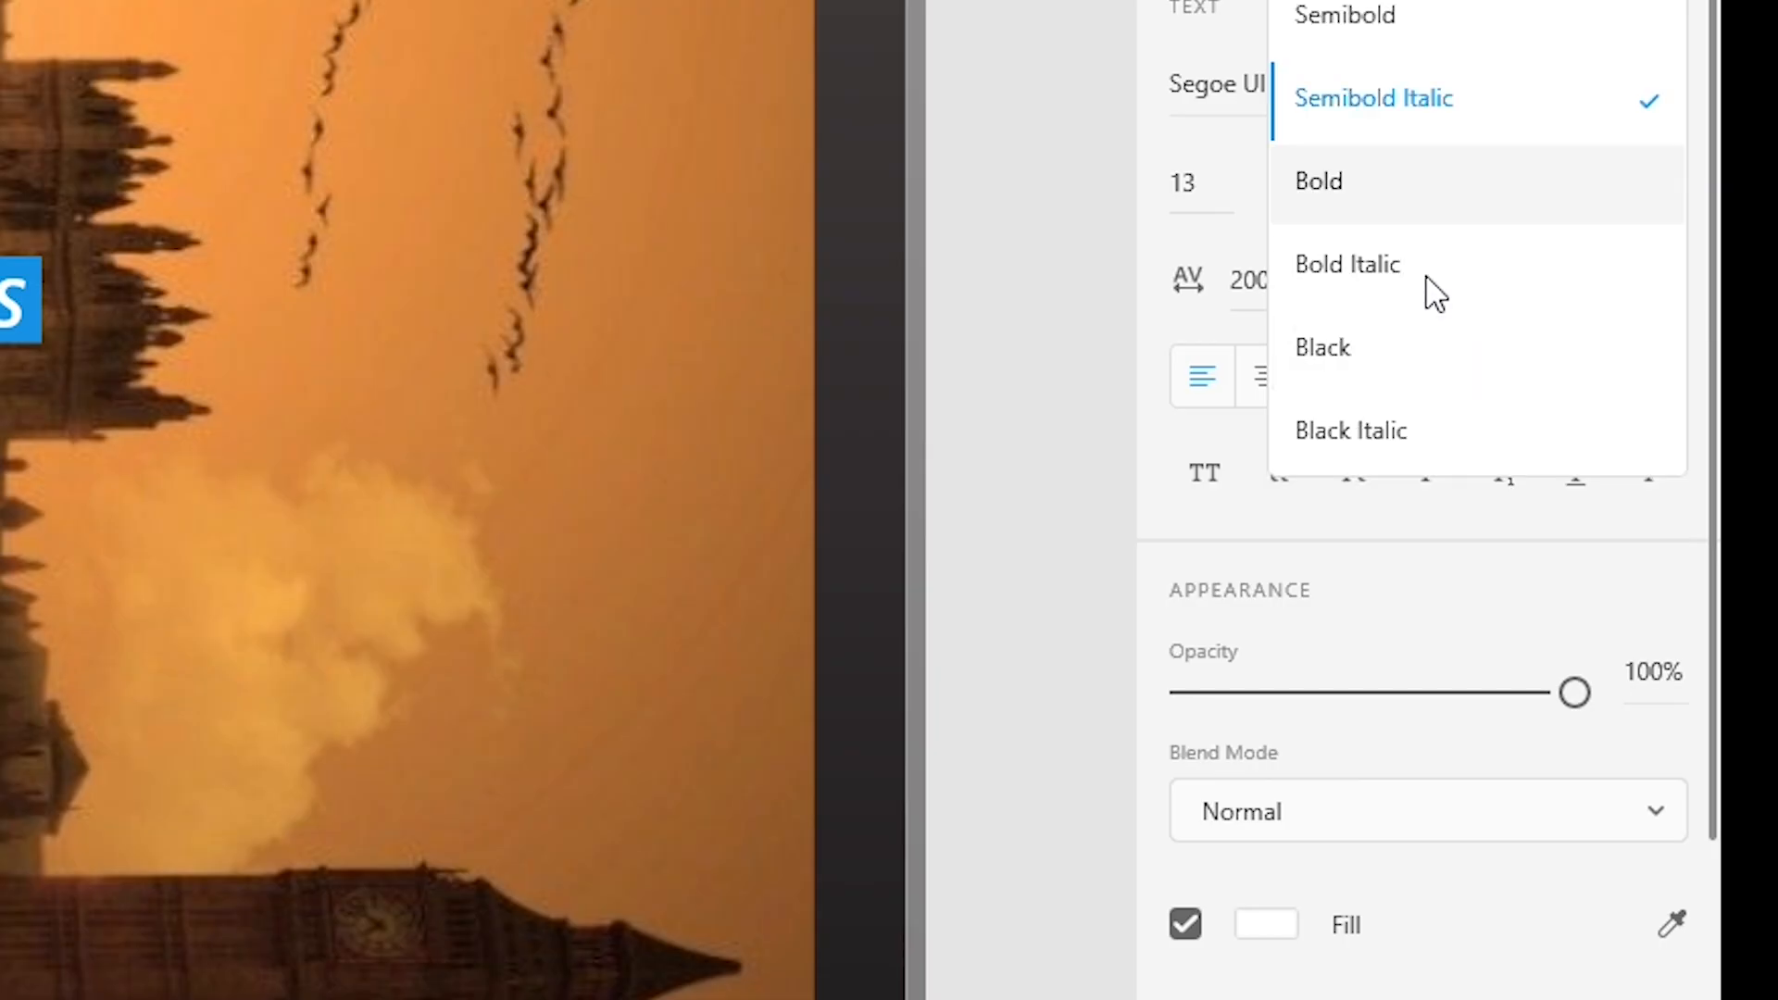
click(1429, 185)
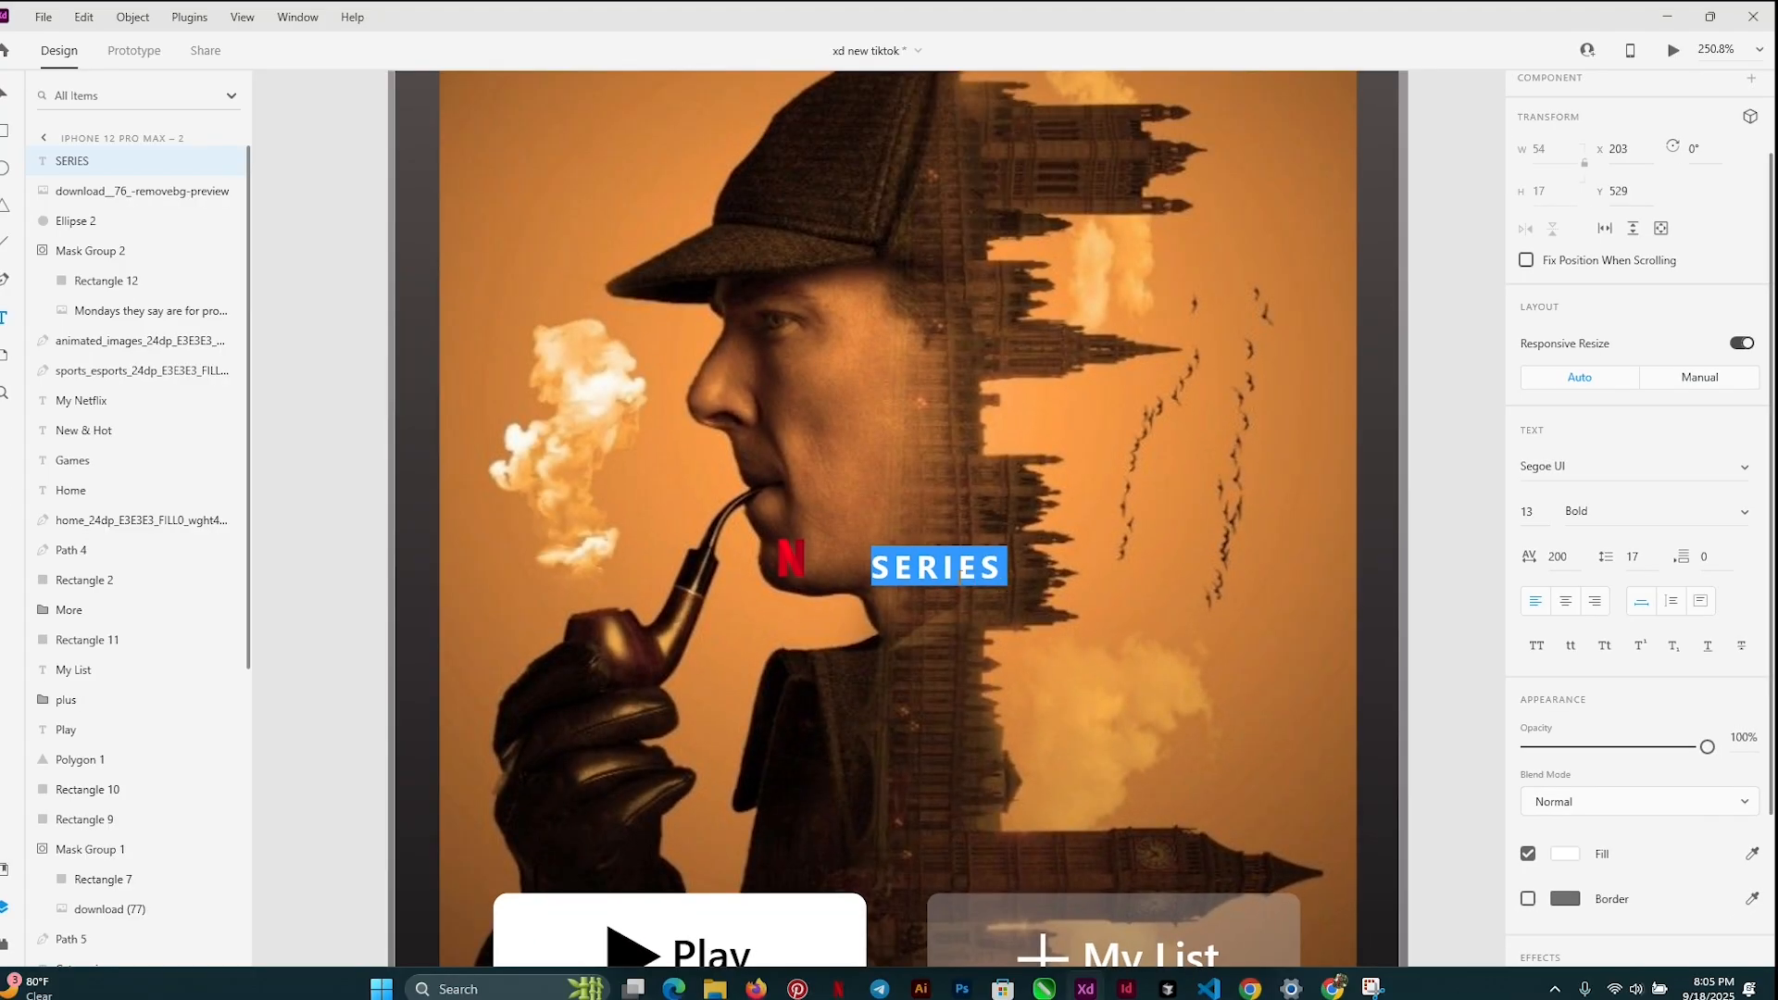
key(Escape)
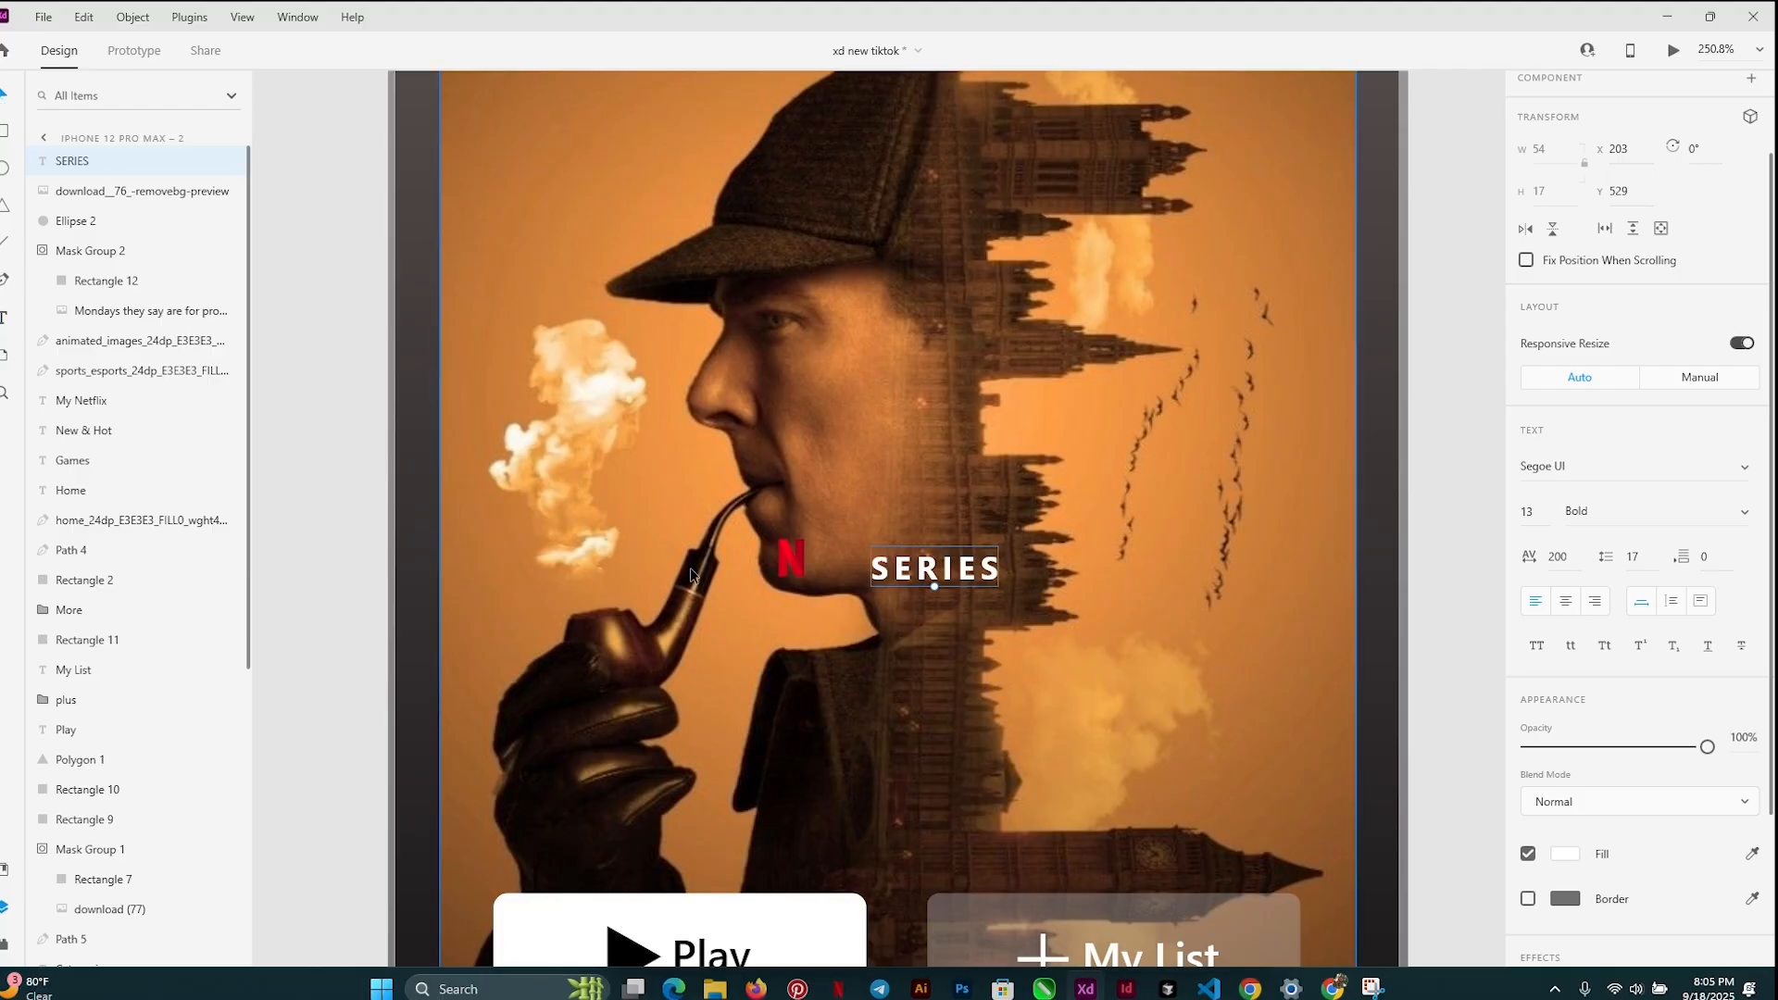
Place the small N logo directly beside the SERIES text and move both lower on the Sherlock poster, above the Play and My List buttons.
drag(787, 553, 842, 571)
key(ctrl+0)
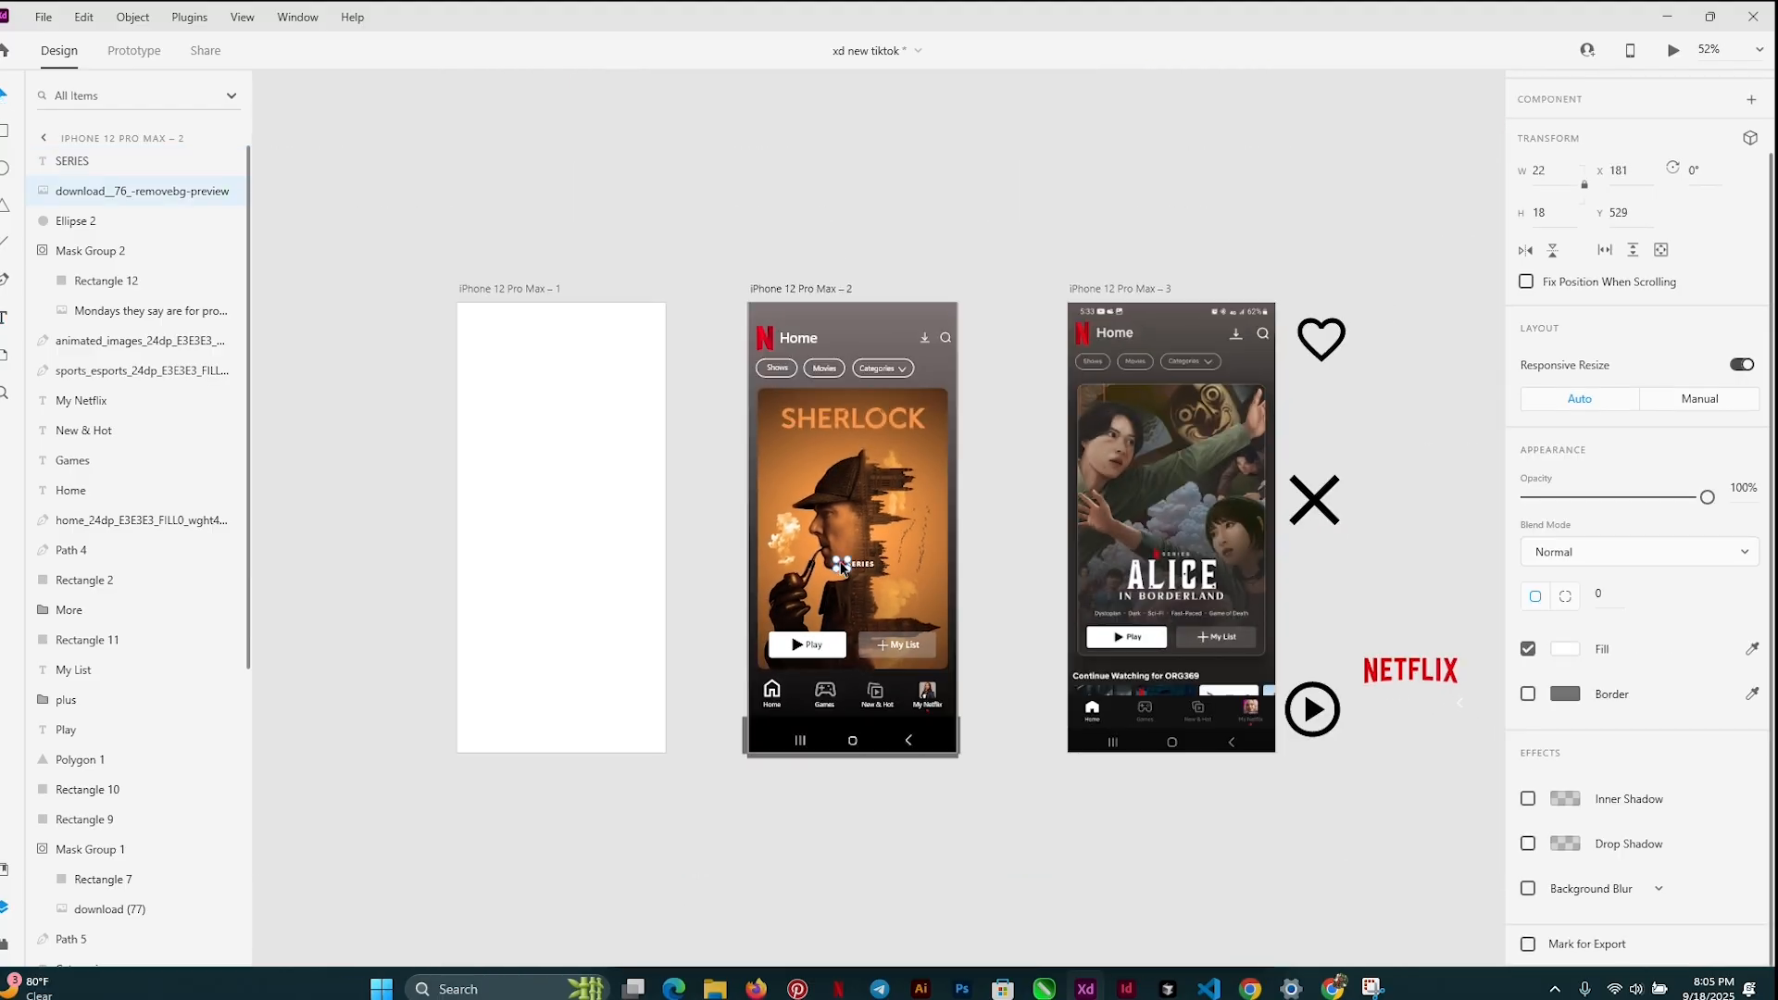
scroll(842, 569, up, 1)
shift+click(874, 566)
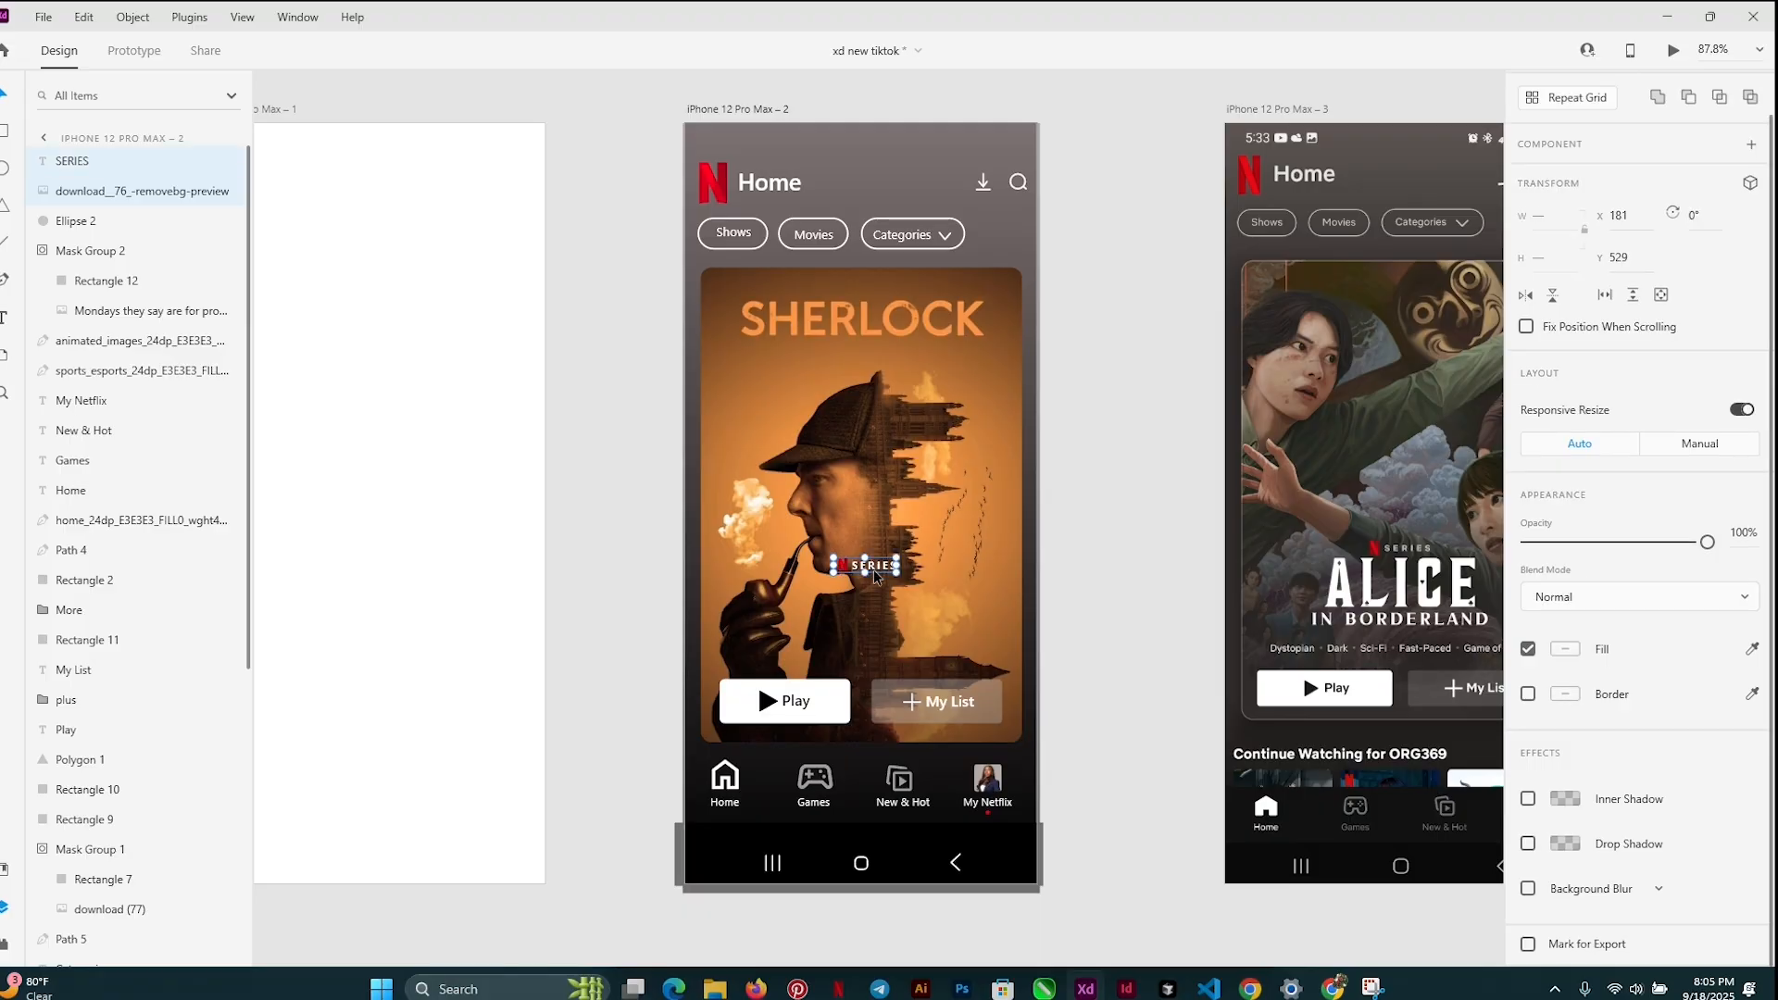
drag(876, 575, 873, 619)
click(1104, 550)
scroll(1104, 549, down, 3)
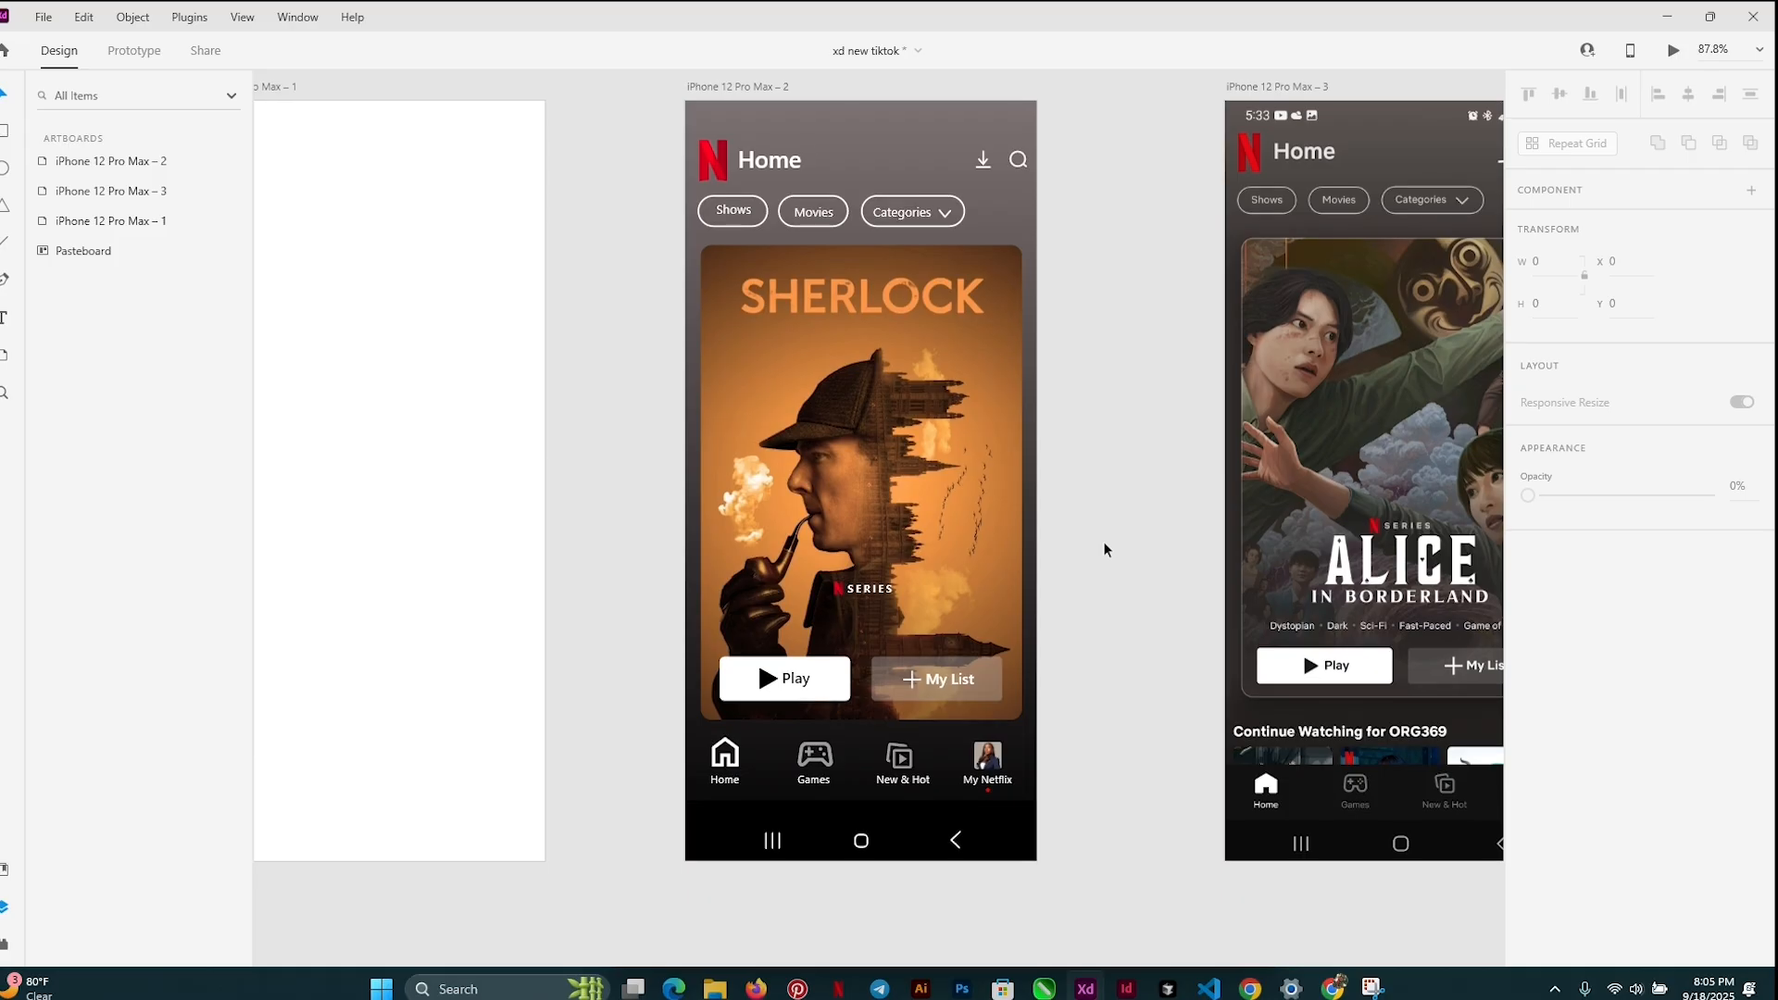
Preview the iPhone 12 Pro Max – 2 artboard on its own against a cleared desktop, and return to the design file.
scroll(1104, 549, right, 5)
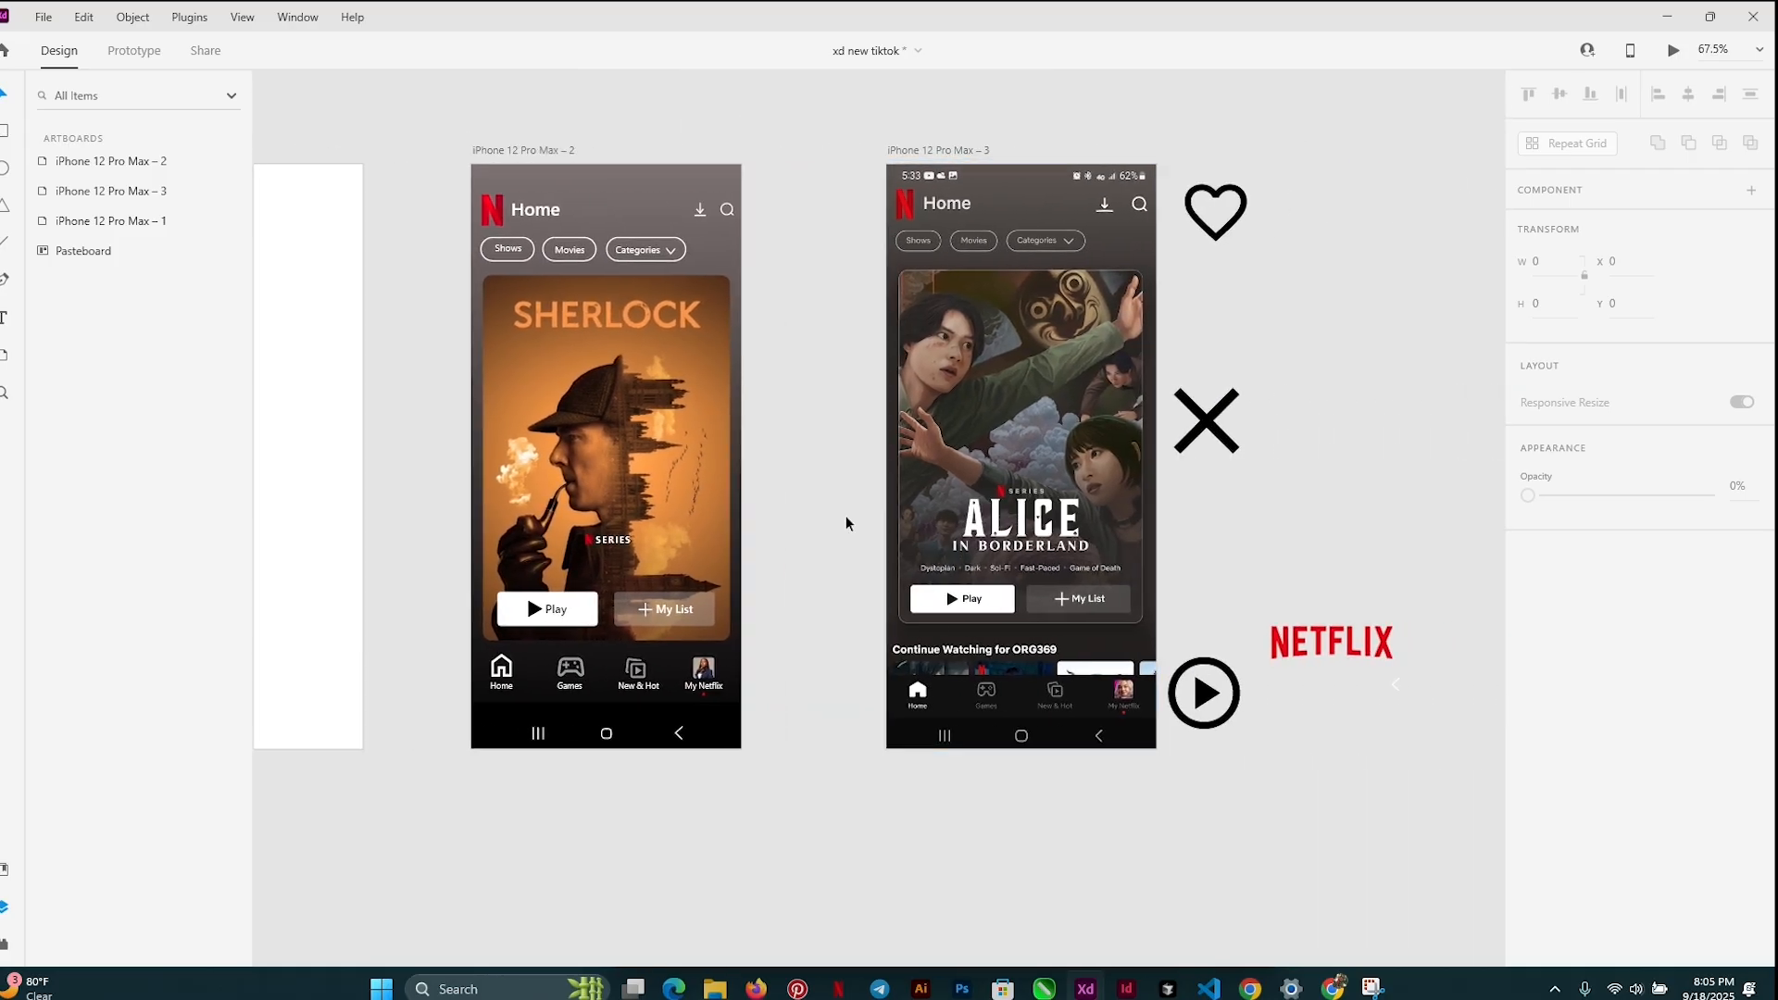
scroll(703, 419, left, 5)
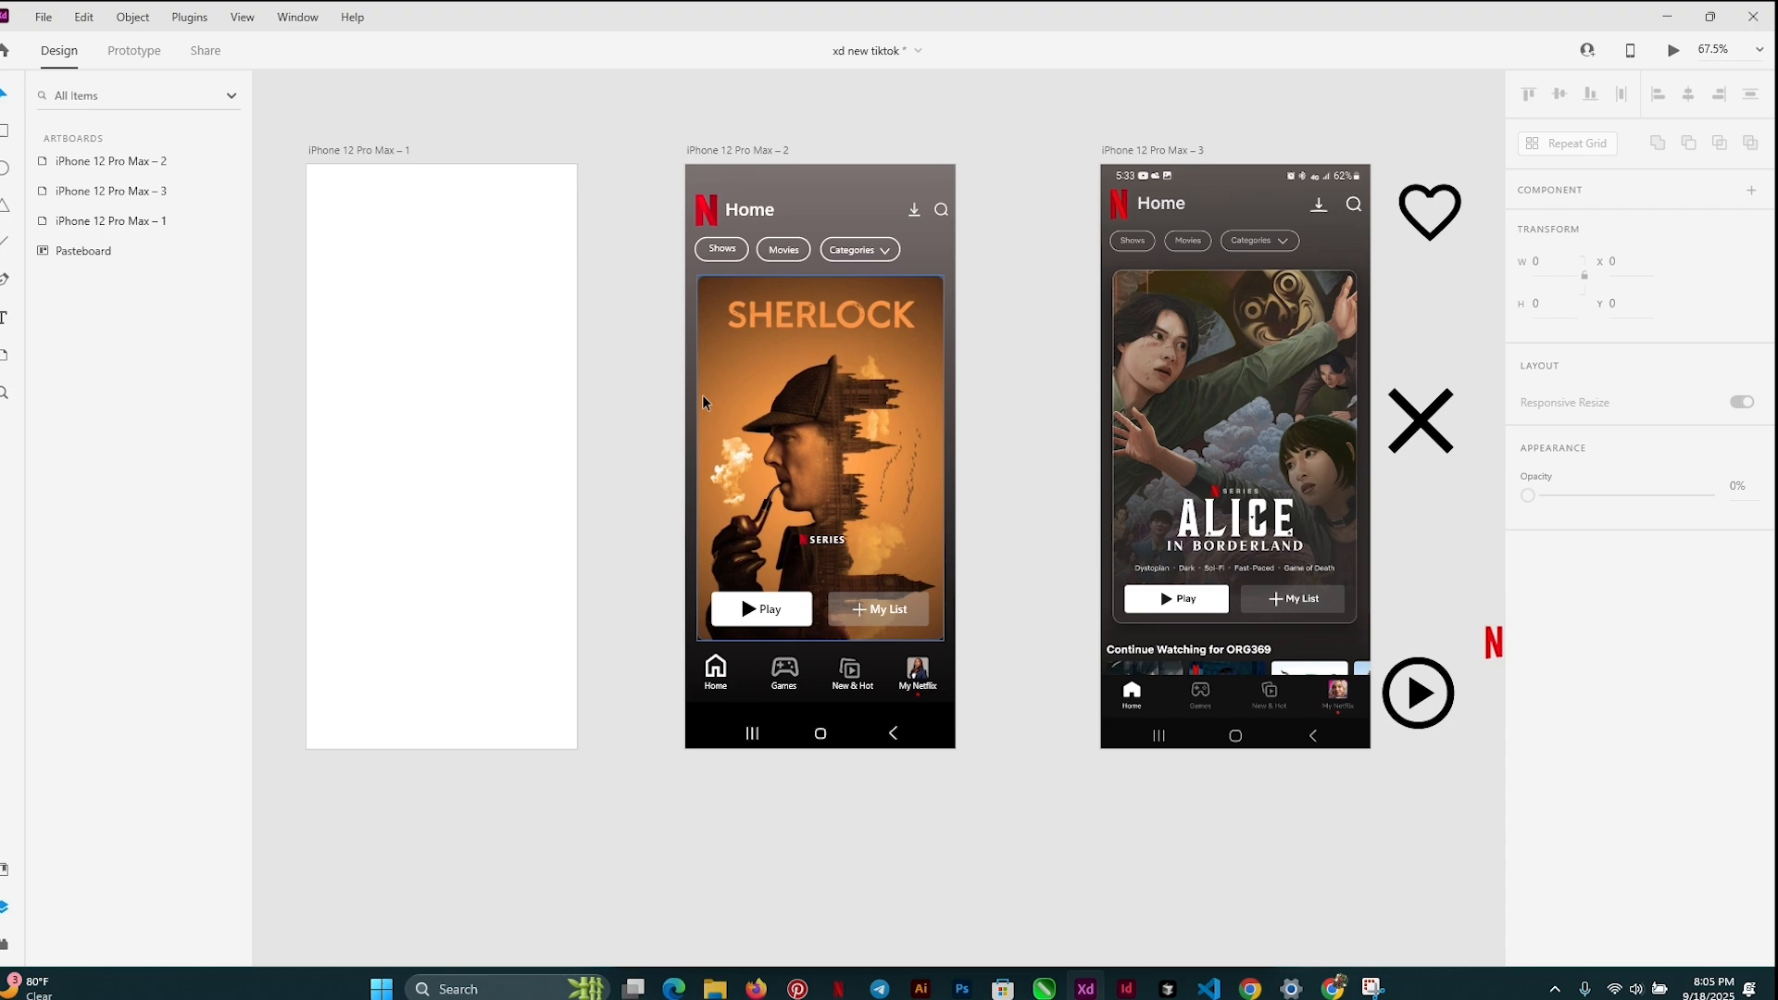
click(768, 150)
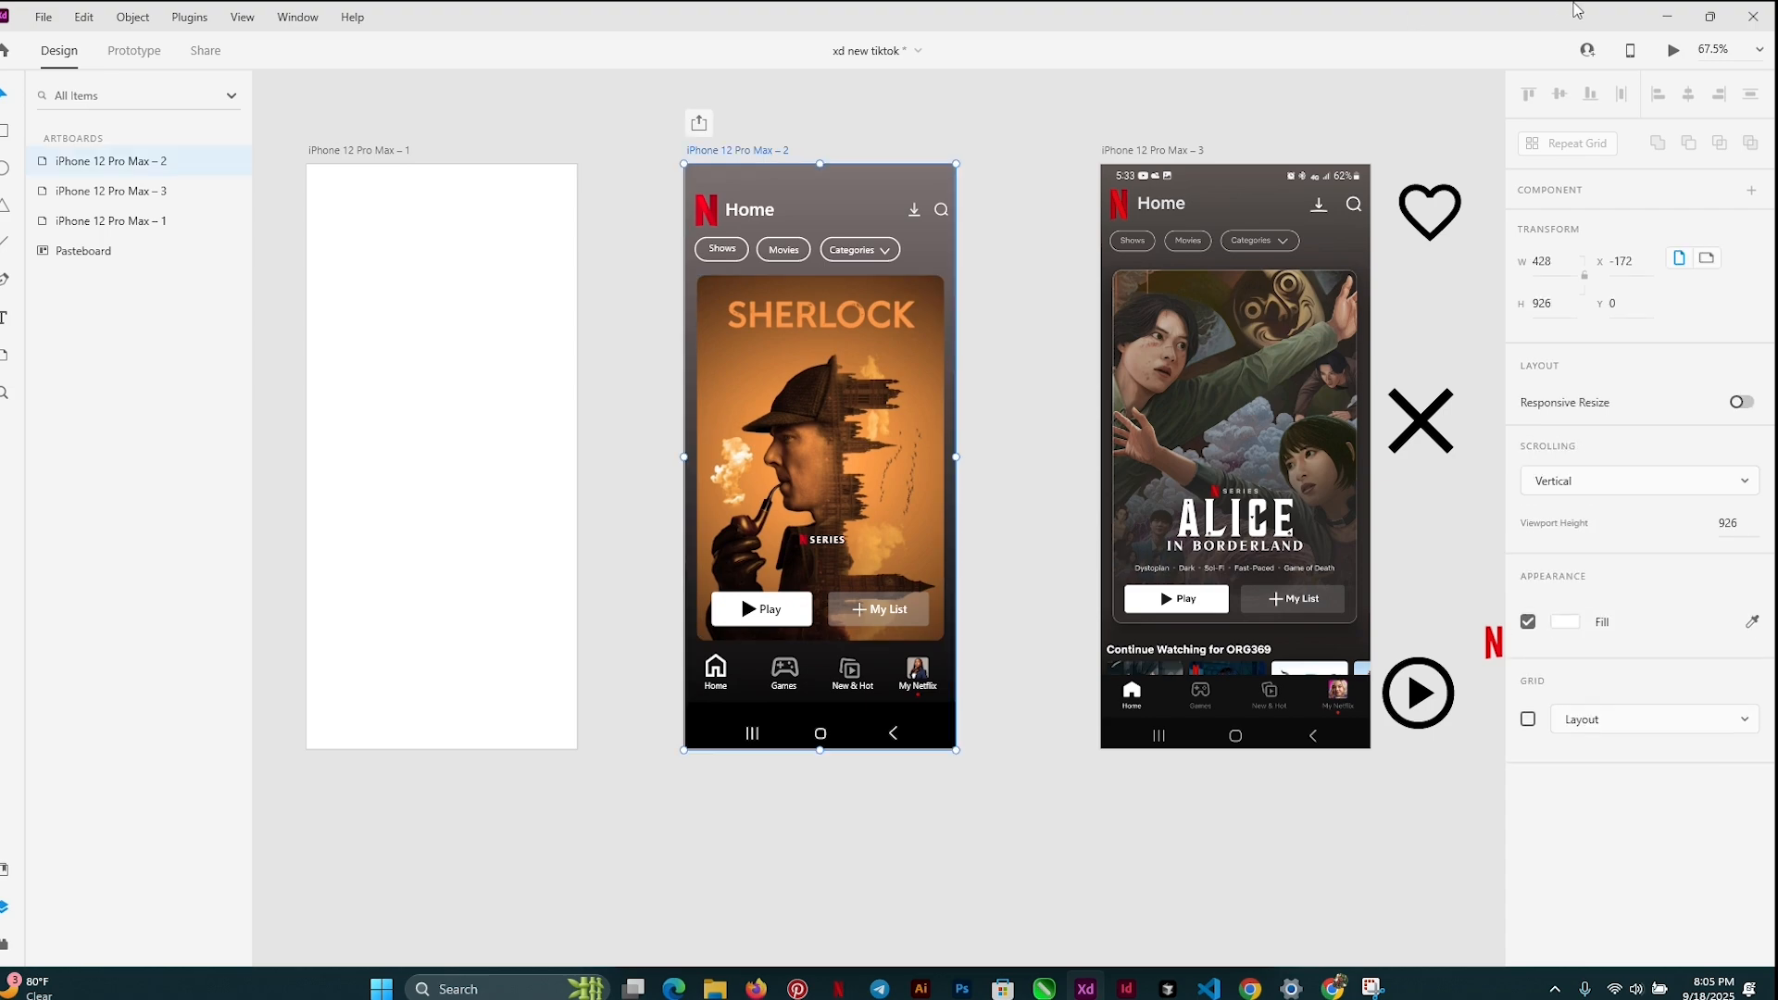
click(1673, 52)
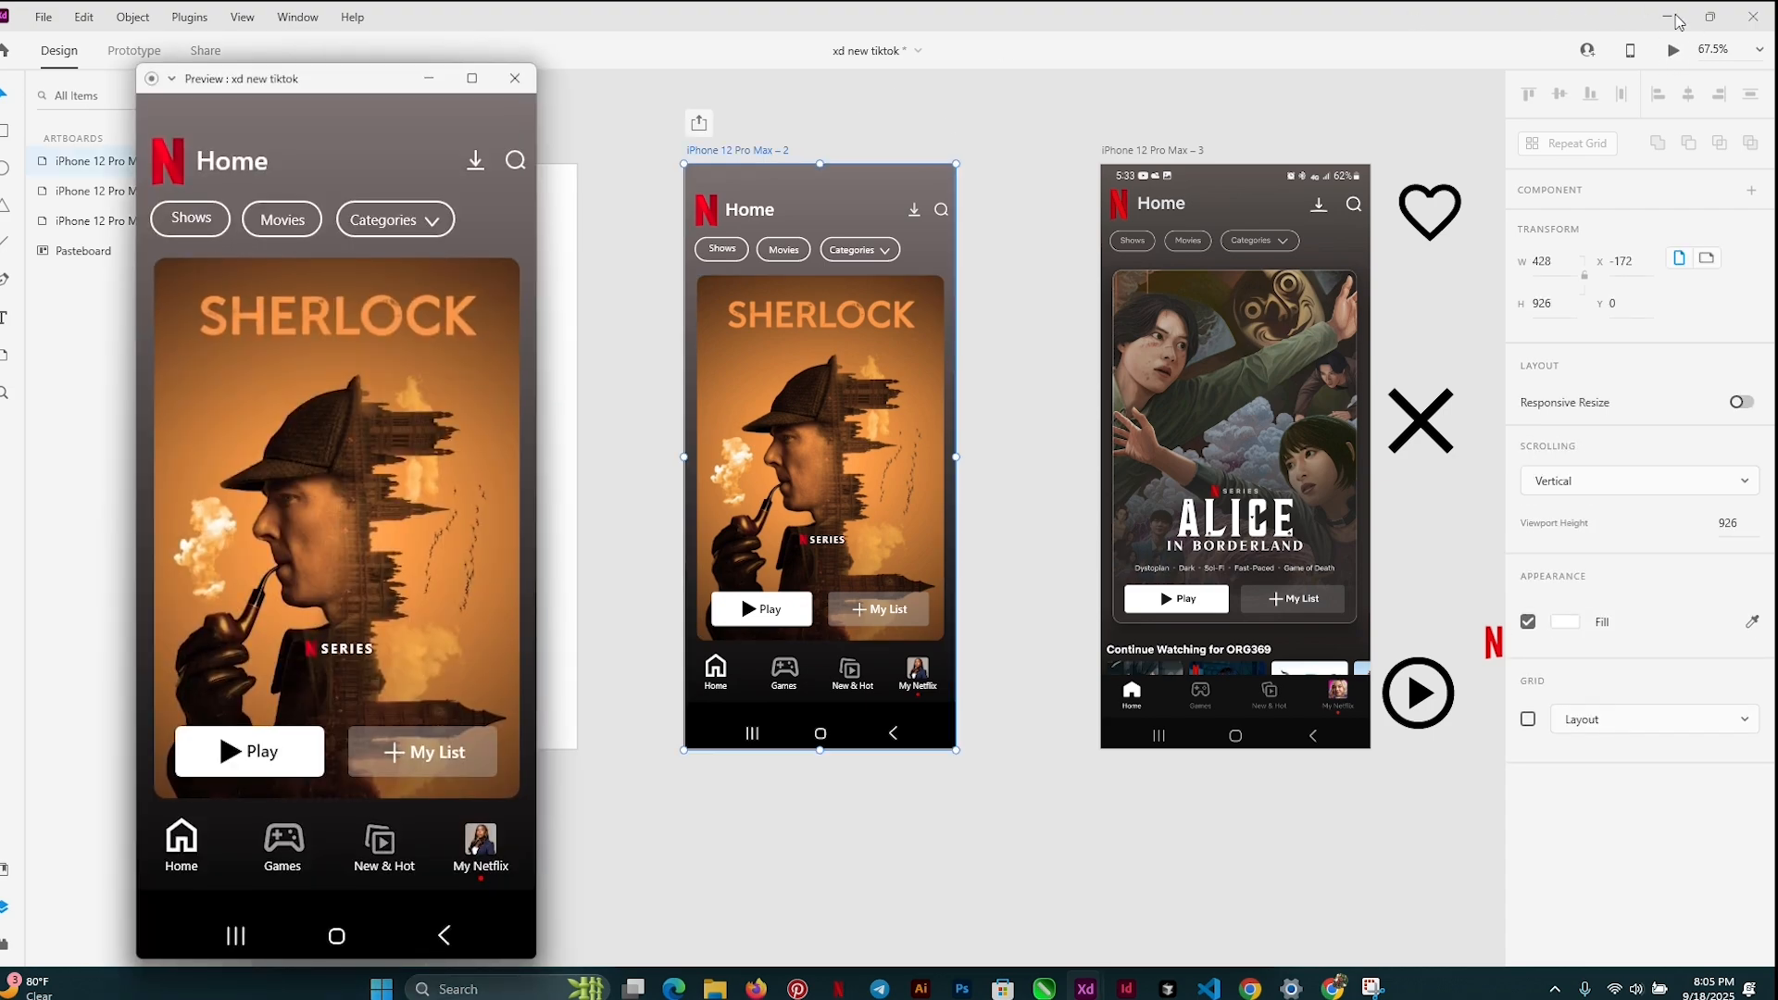
click(1668, 16)
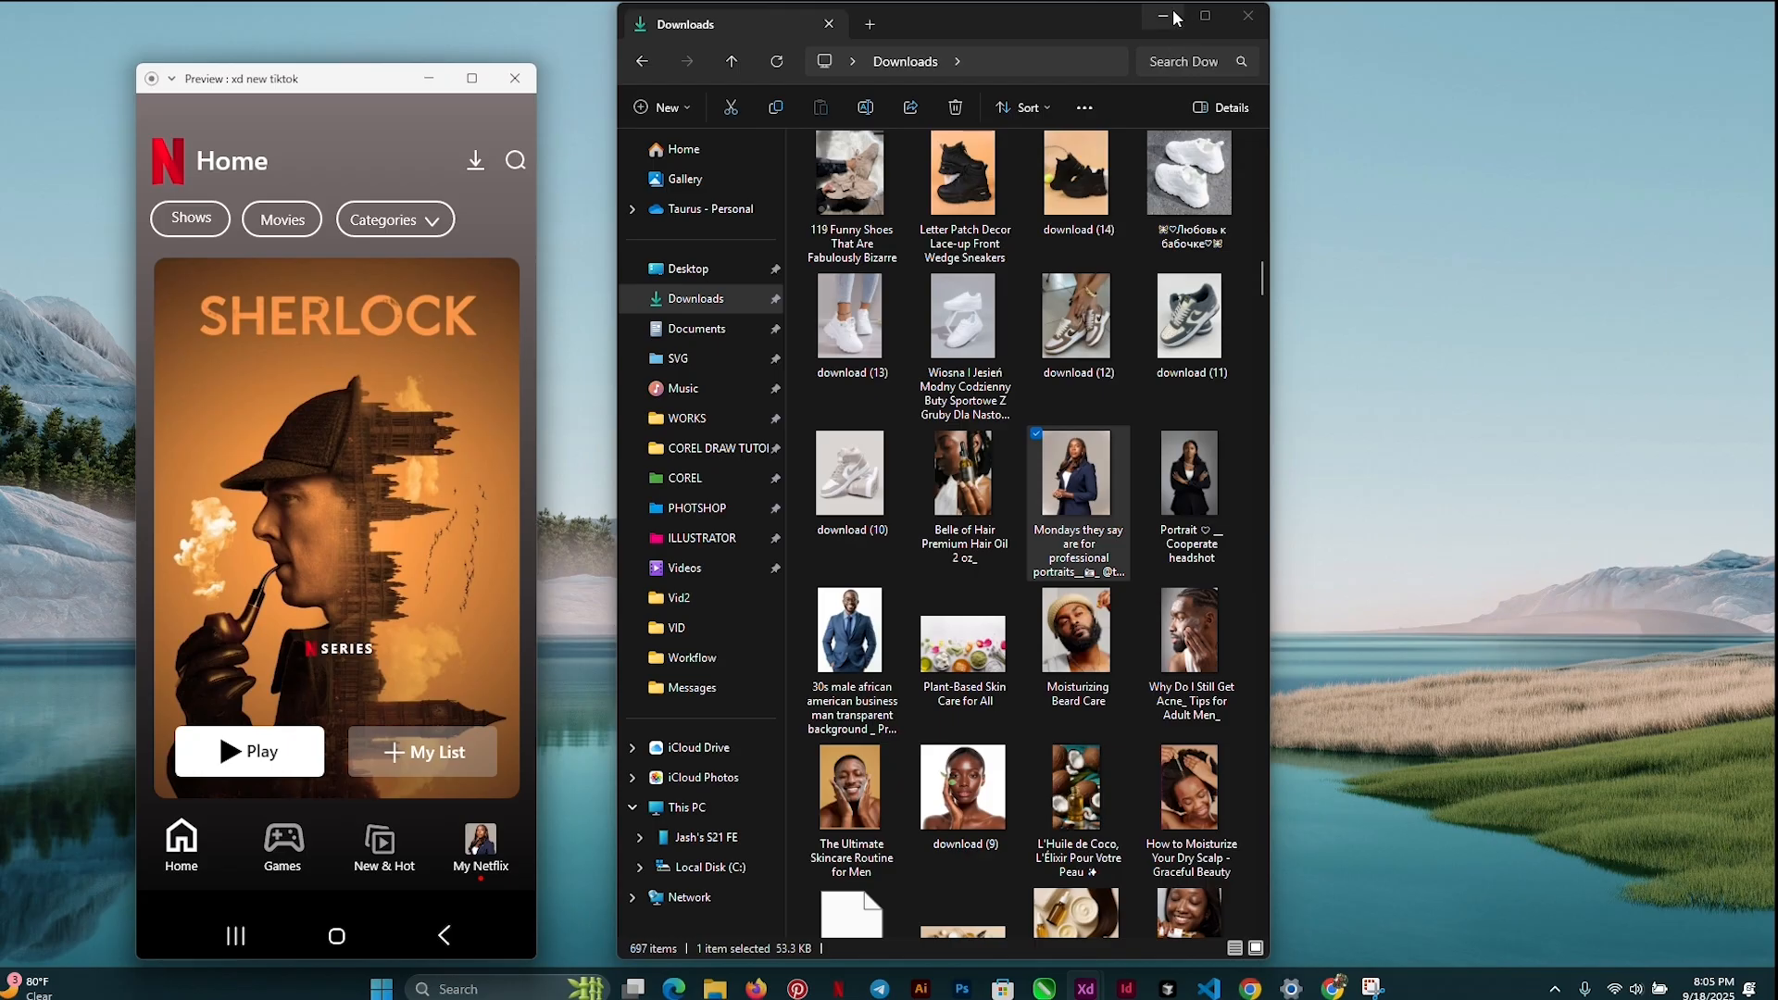
click(1174, 19)
drag(294, 86, 930, 75)
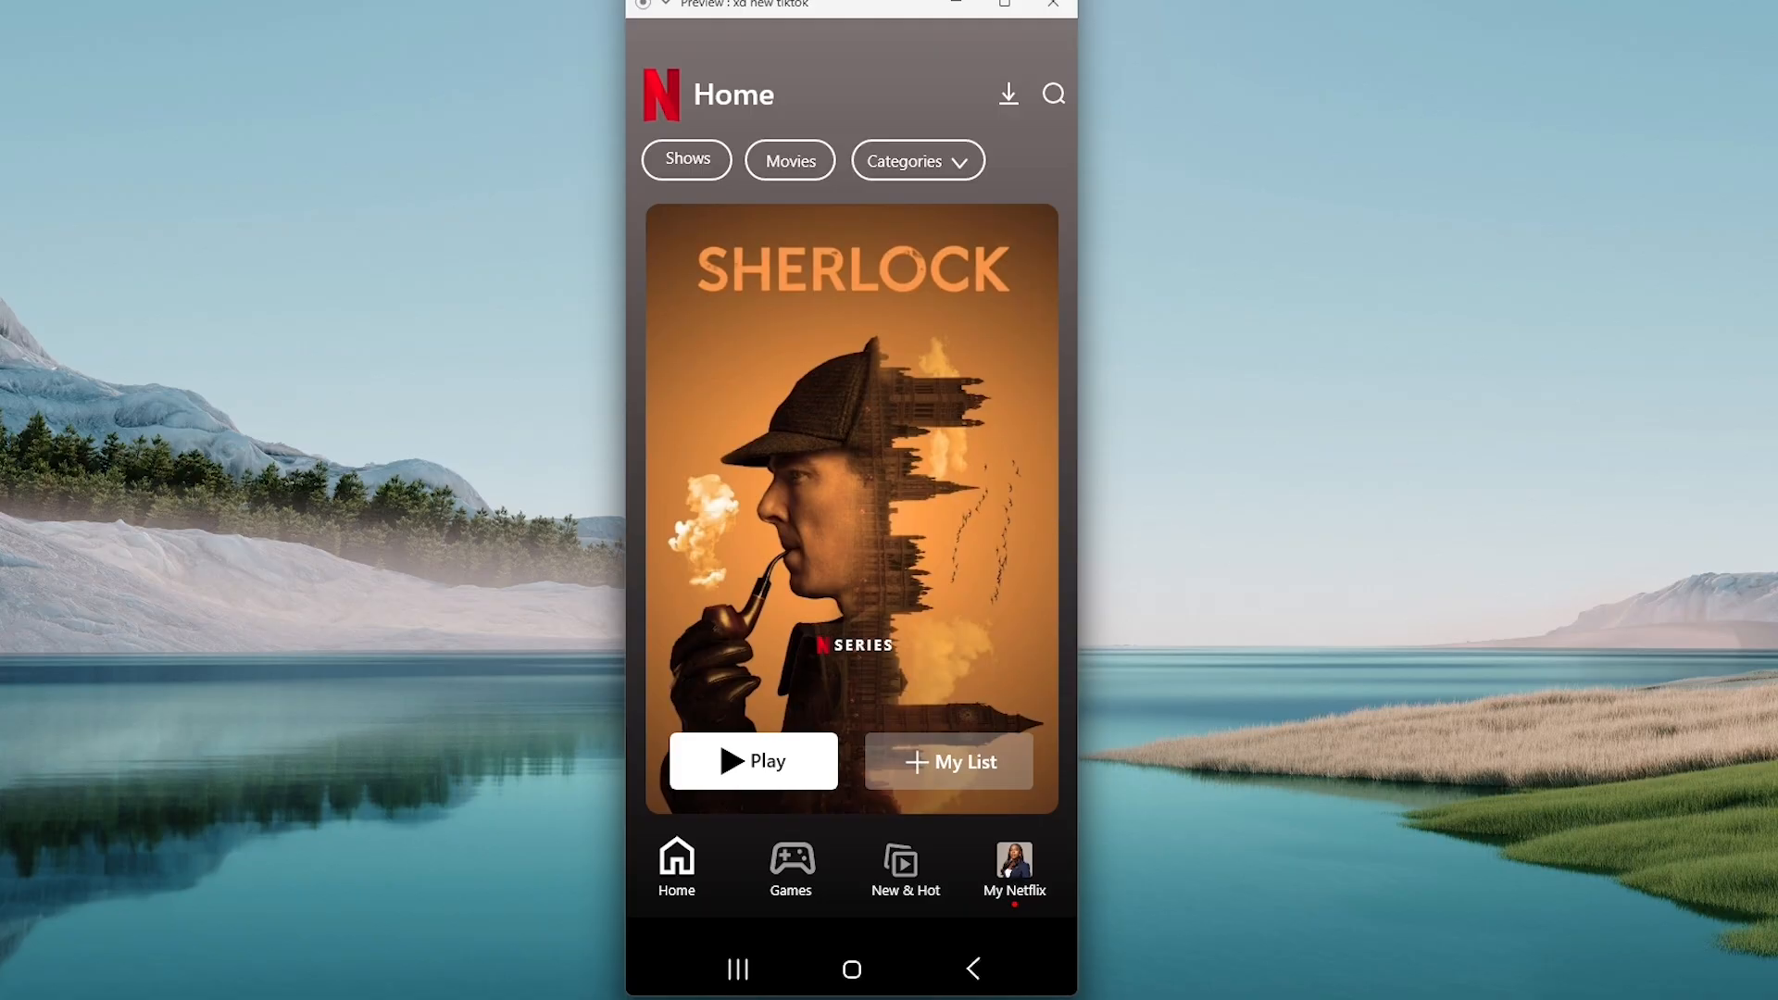
click(1080, 901)
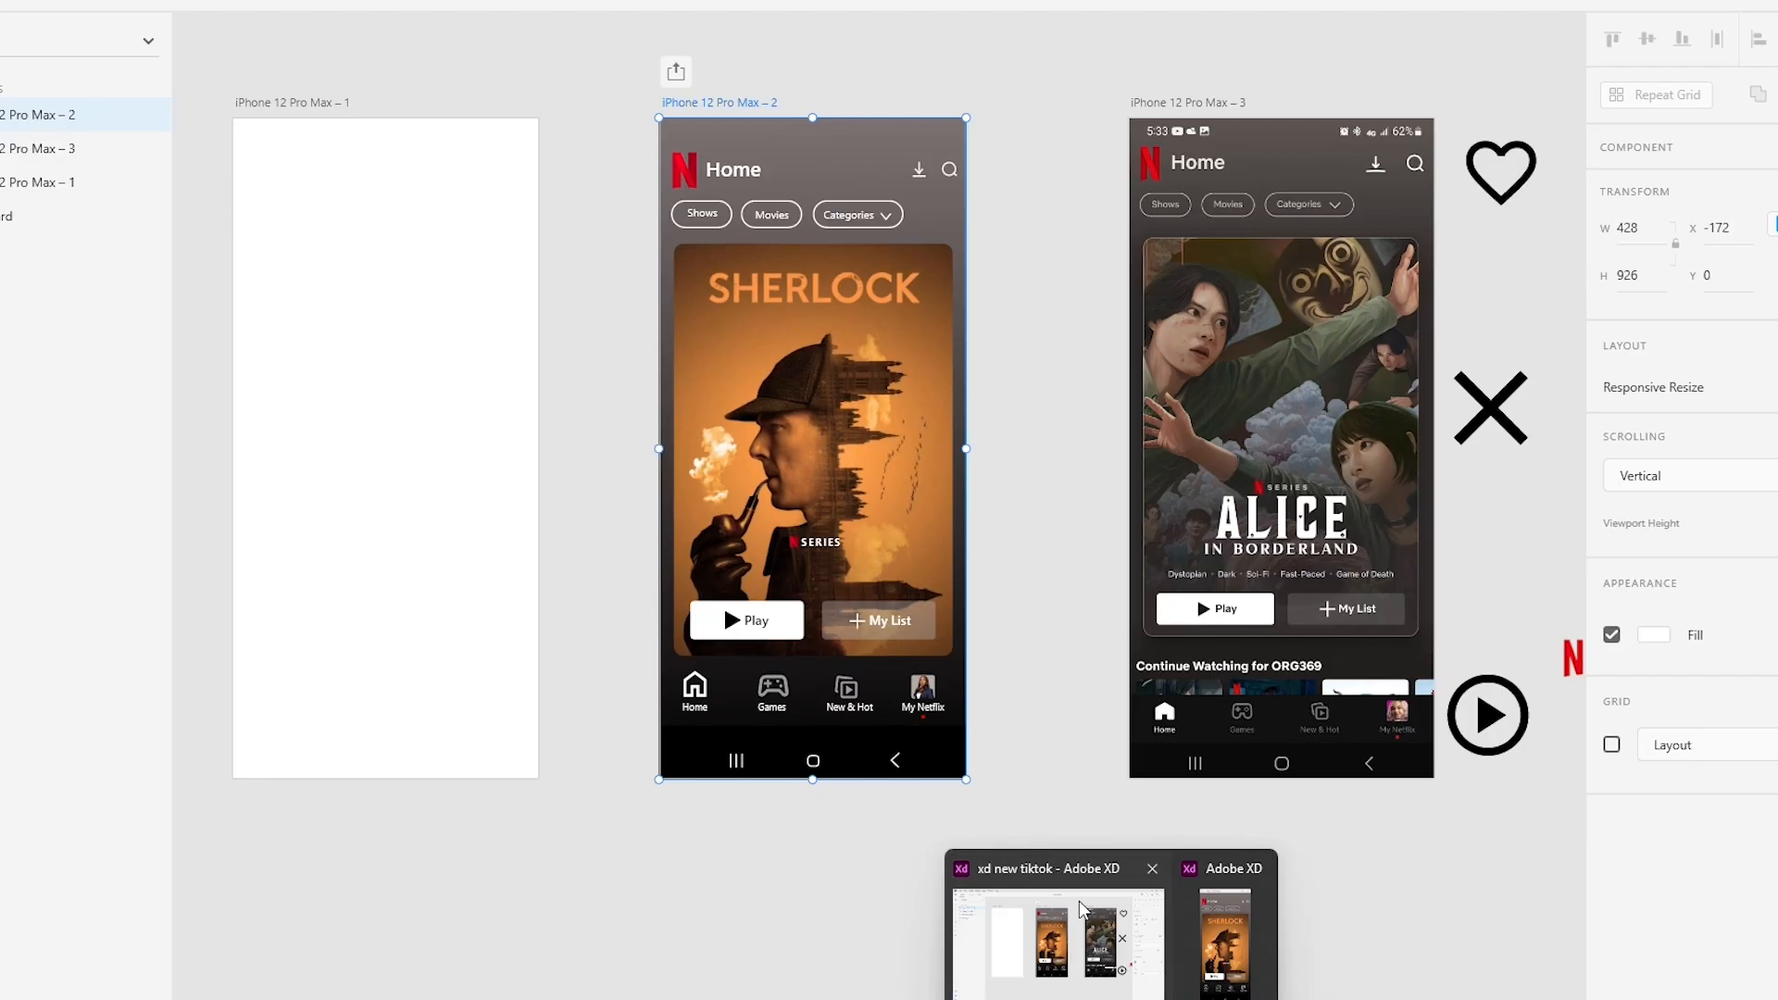
Cover the iPhone 12 Pro Max – 1 artboard with a black rectangle about 478 × 959 and place the red NETFLIX logo at its centre.
click(299, 104)
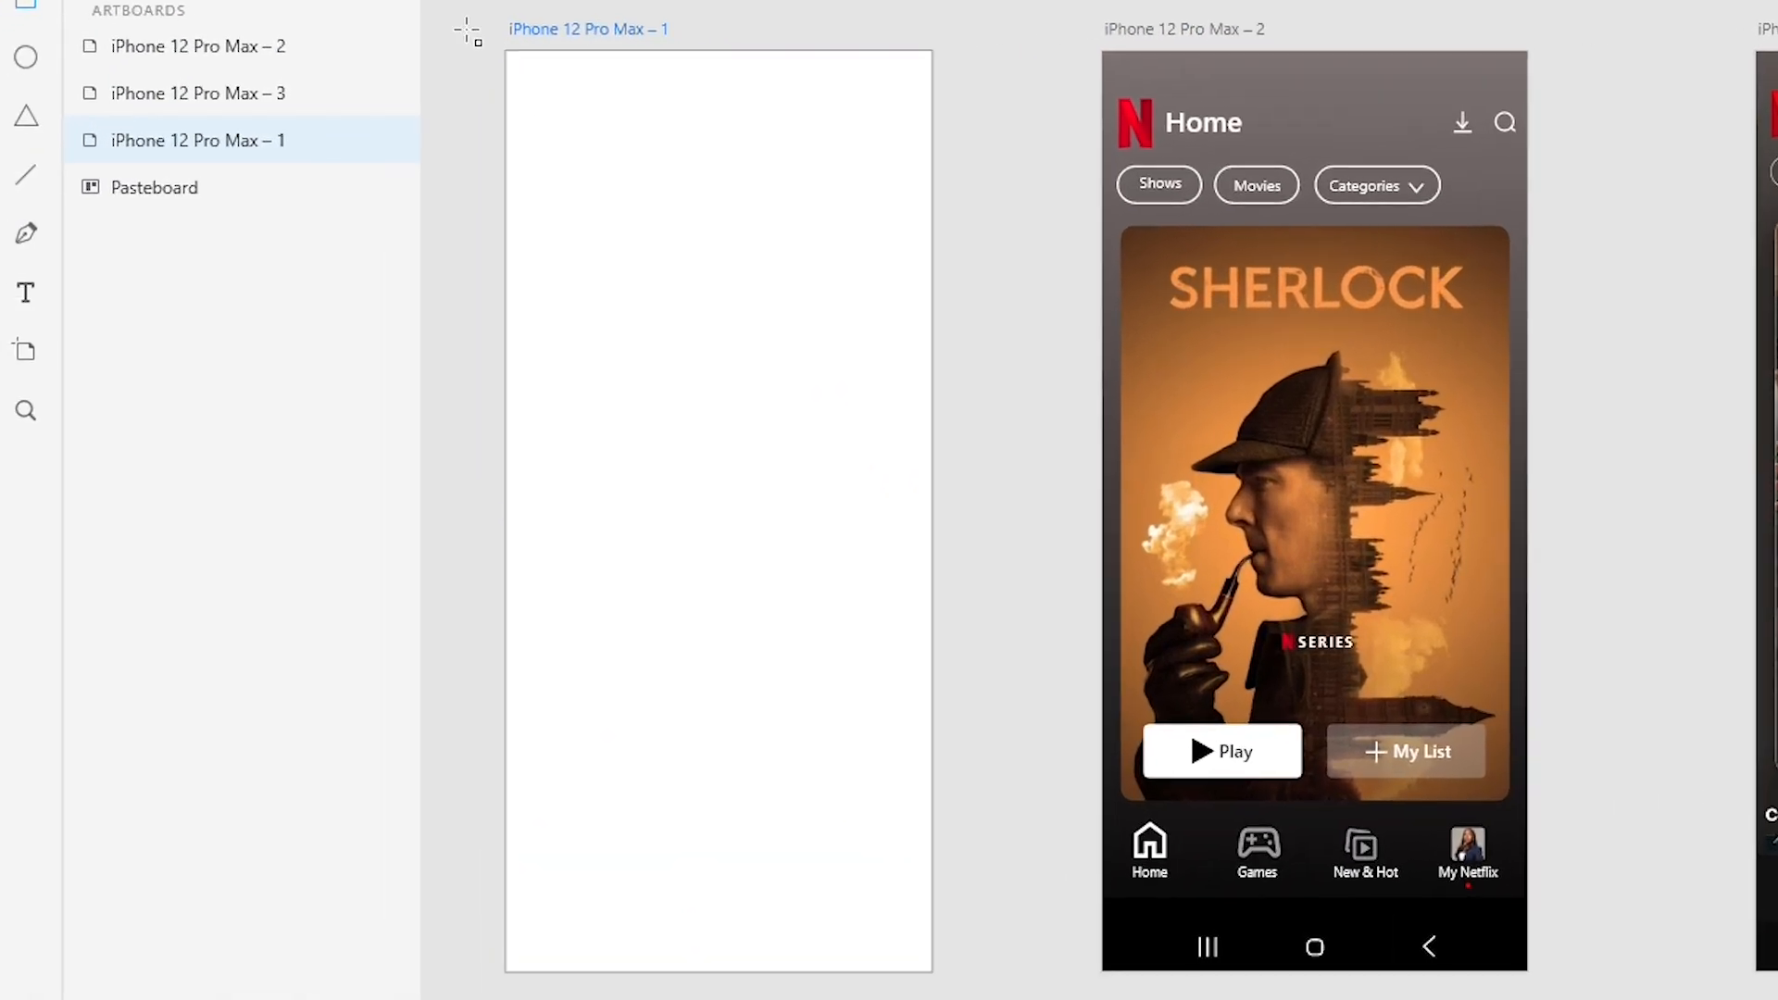
drag(205, 103, 561, 795)
drag(961, 992, 941, 977)
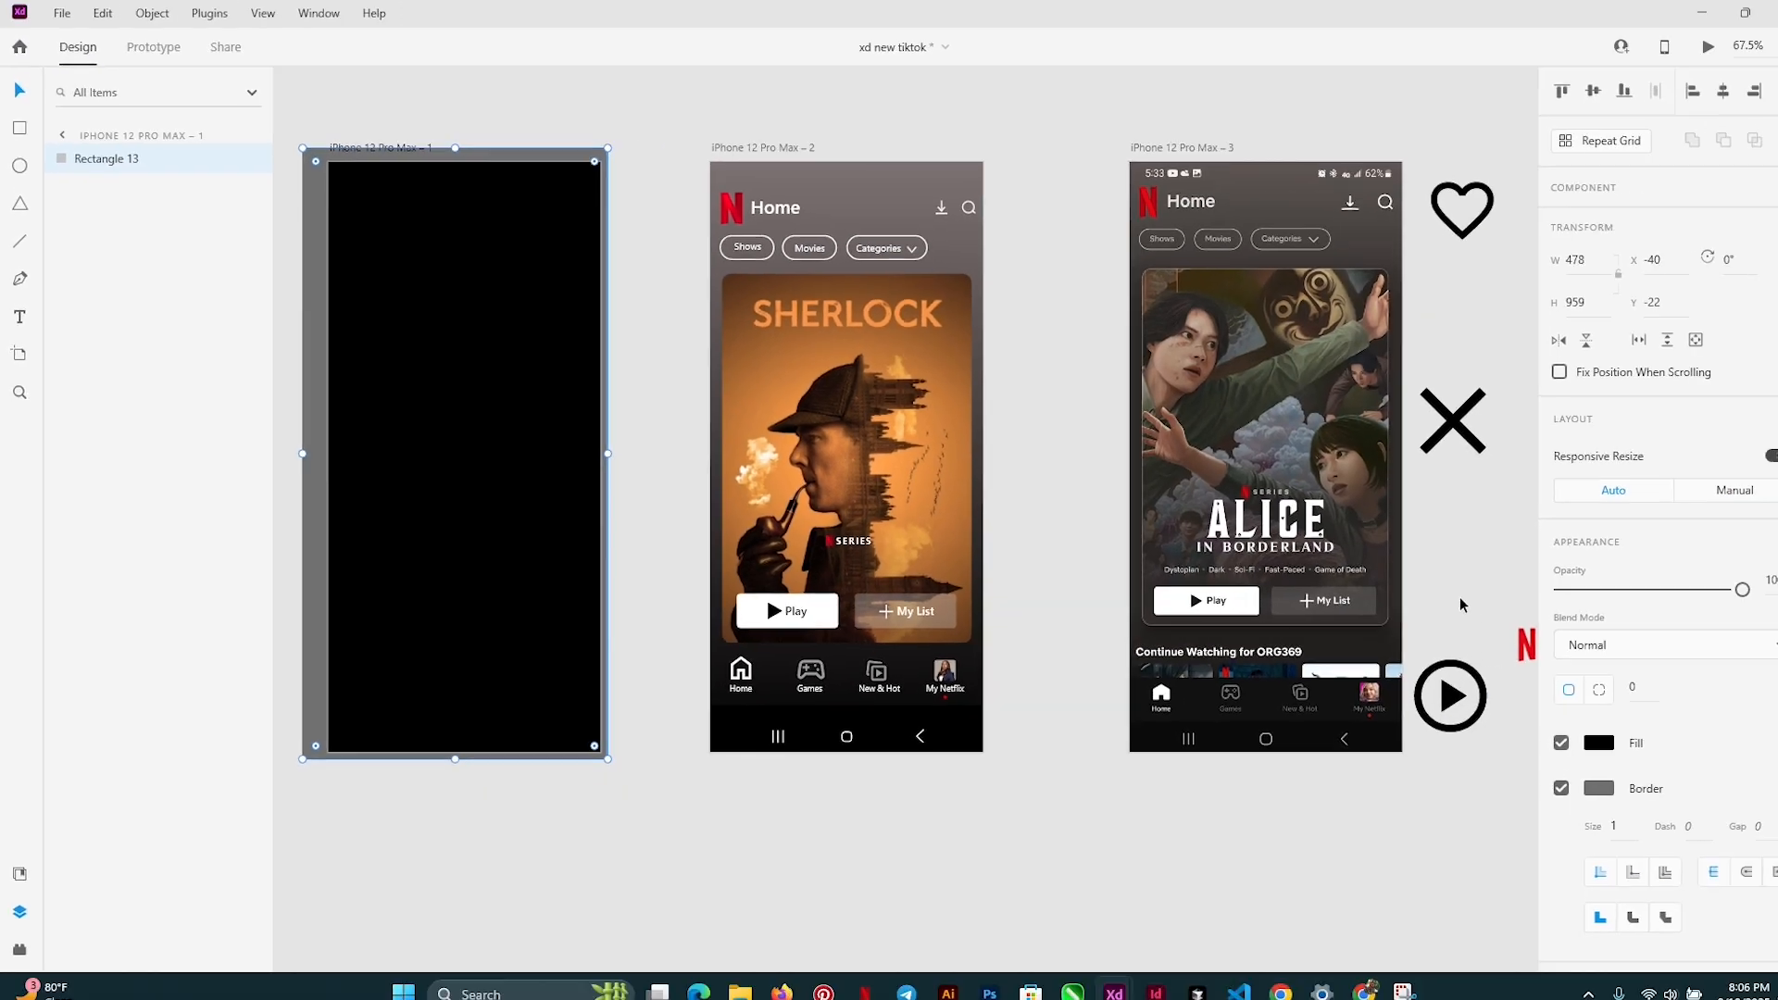
drag(1527, 652, 413, 462)
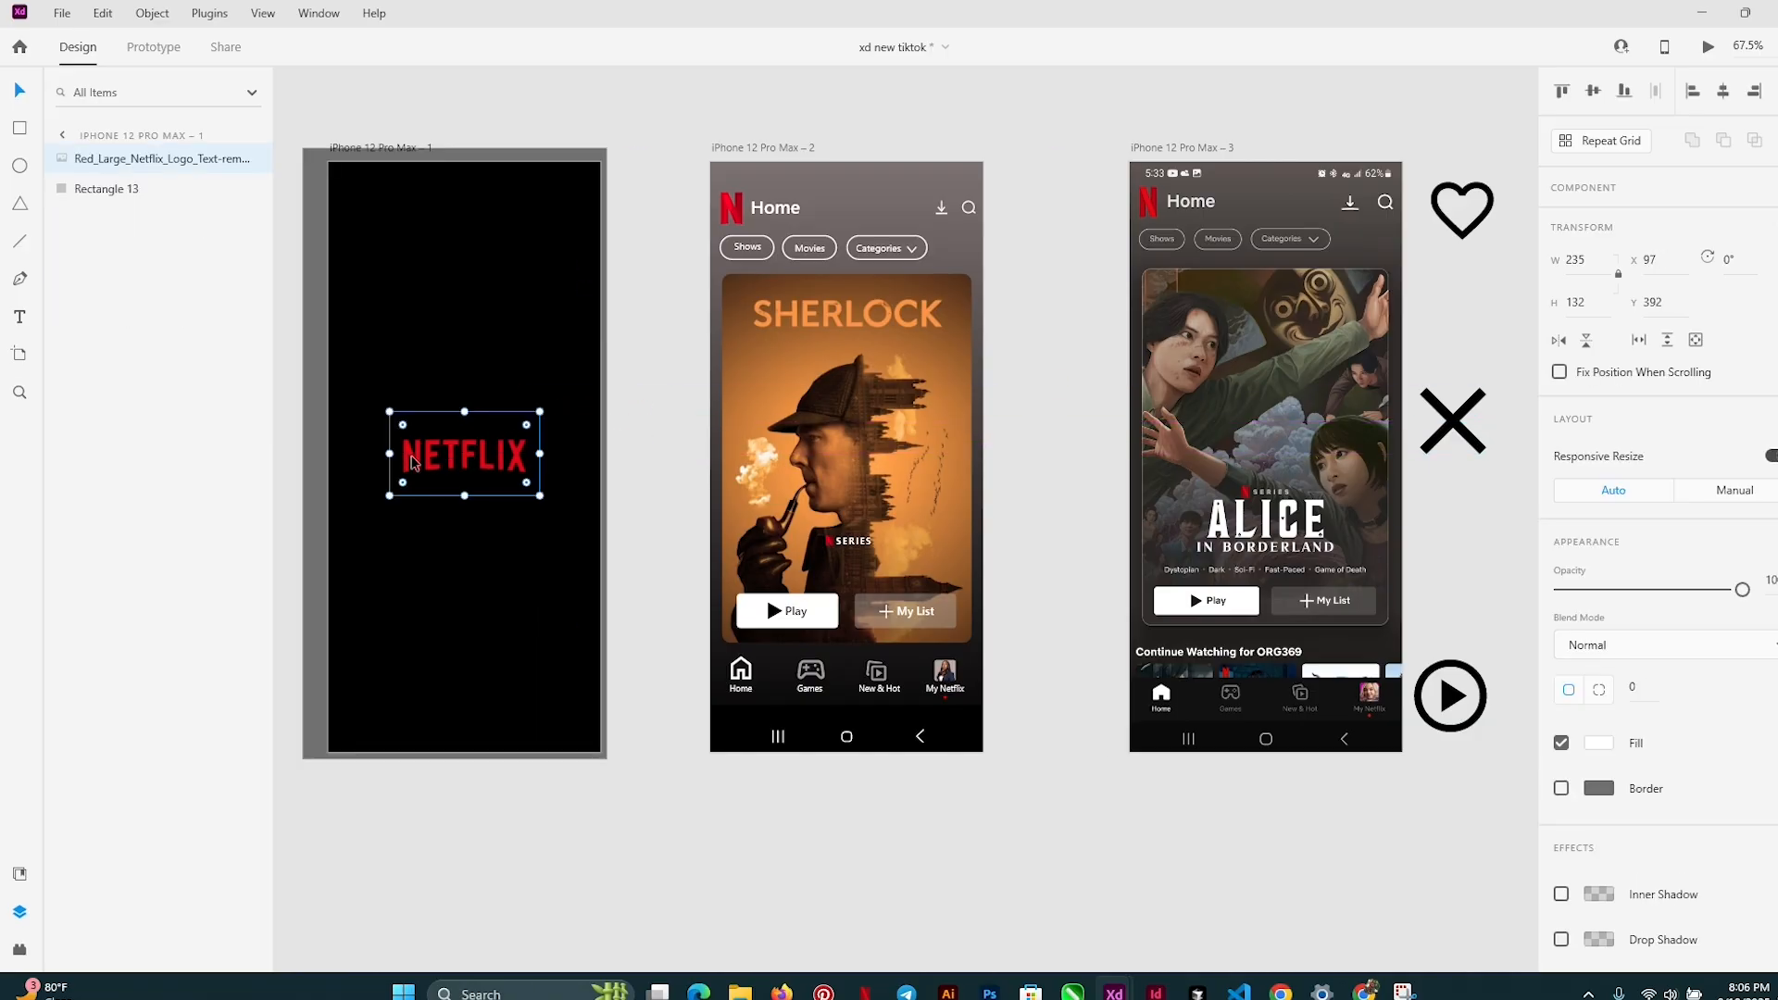
click(685, 259)
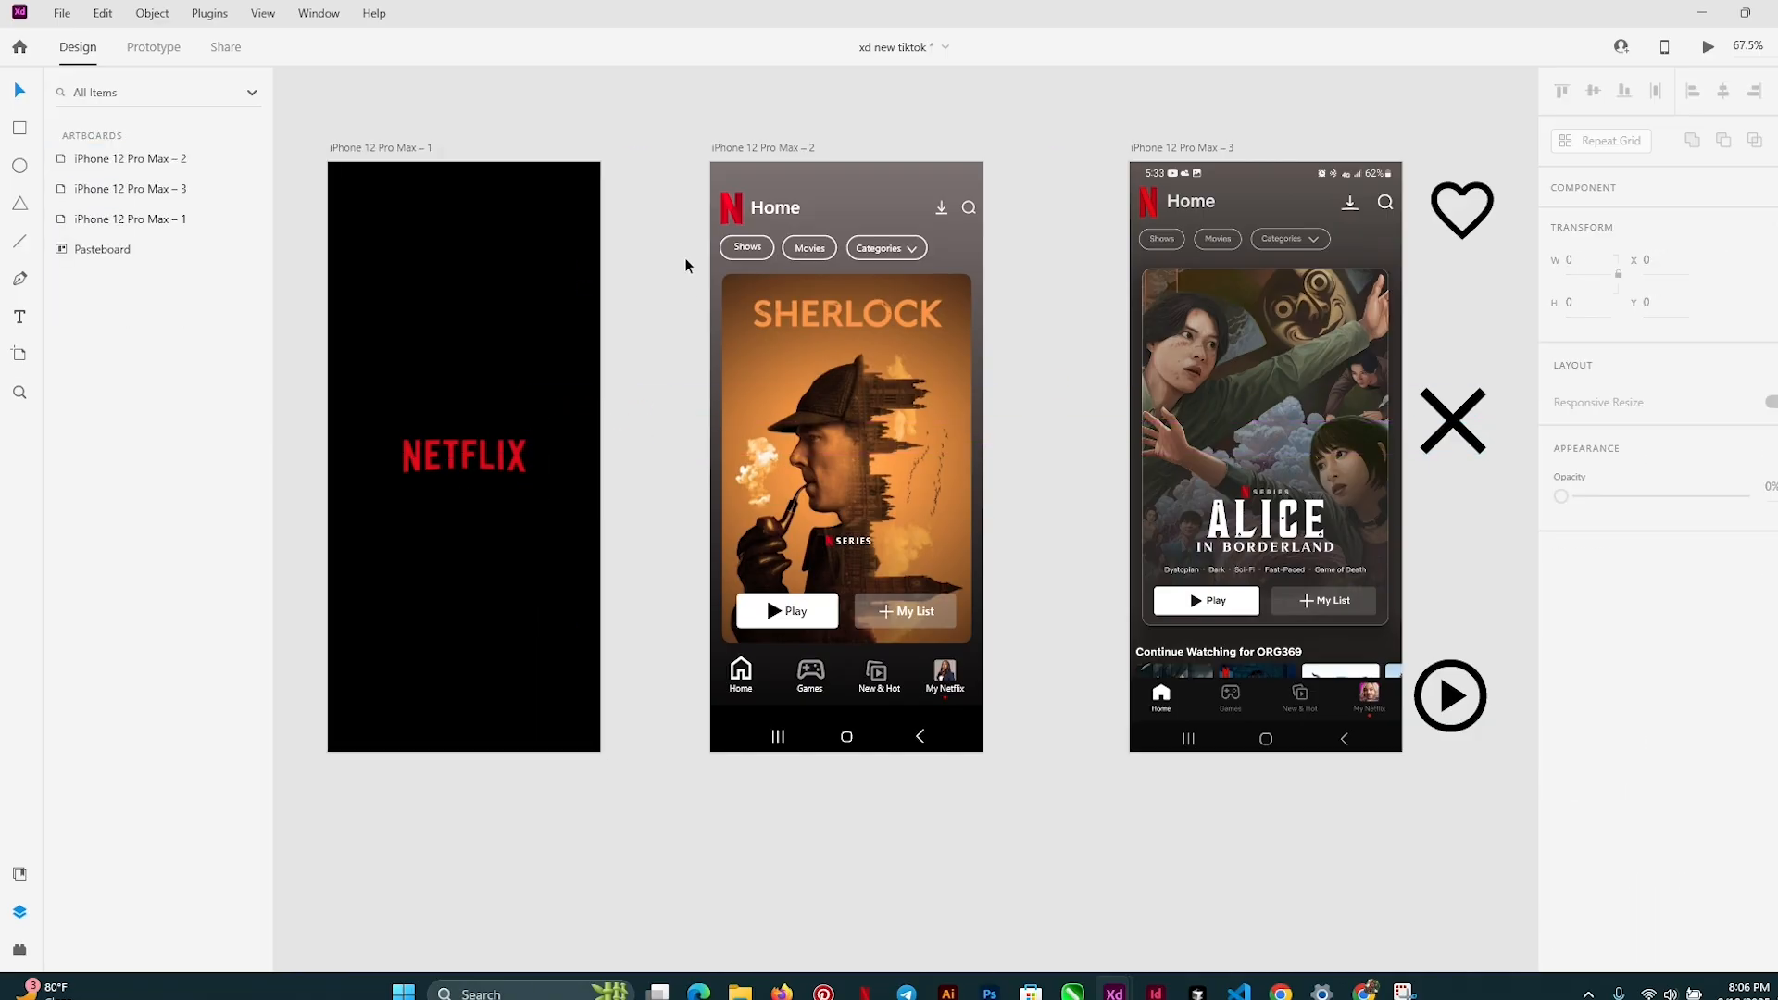
Switch to prototype mode and make the iPhone 12 Pro Max – 1 artboard the starting screen of the flow.
click(464, 191)
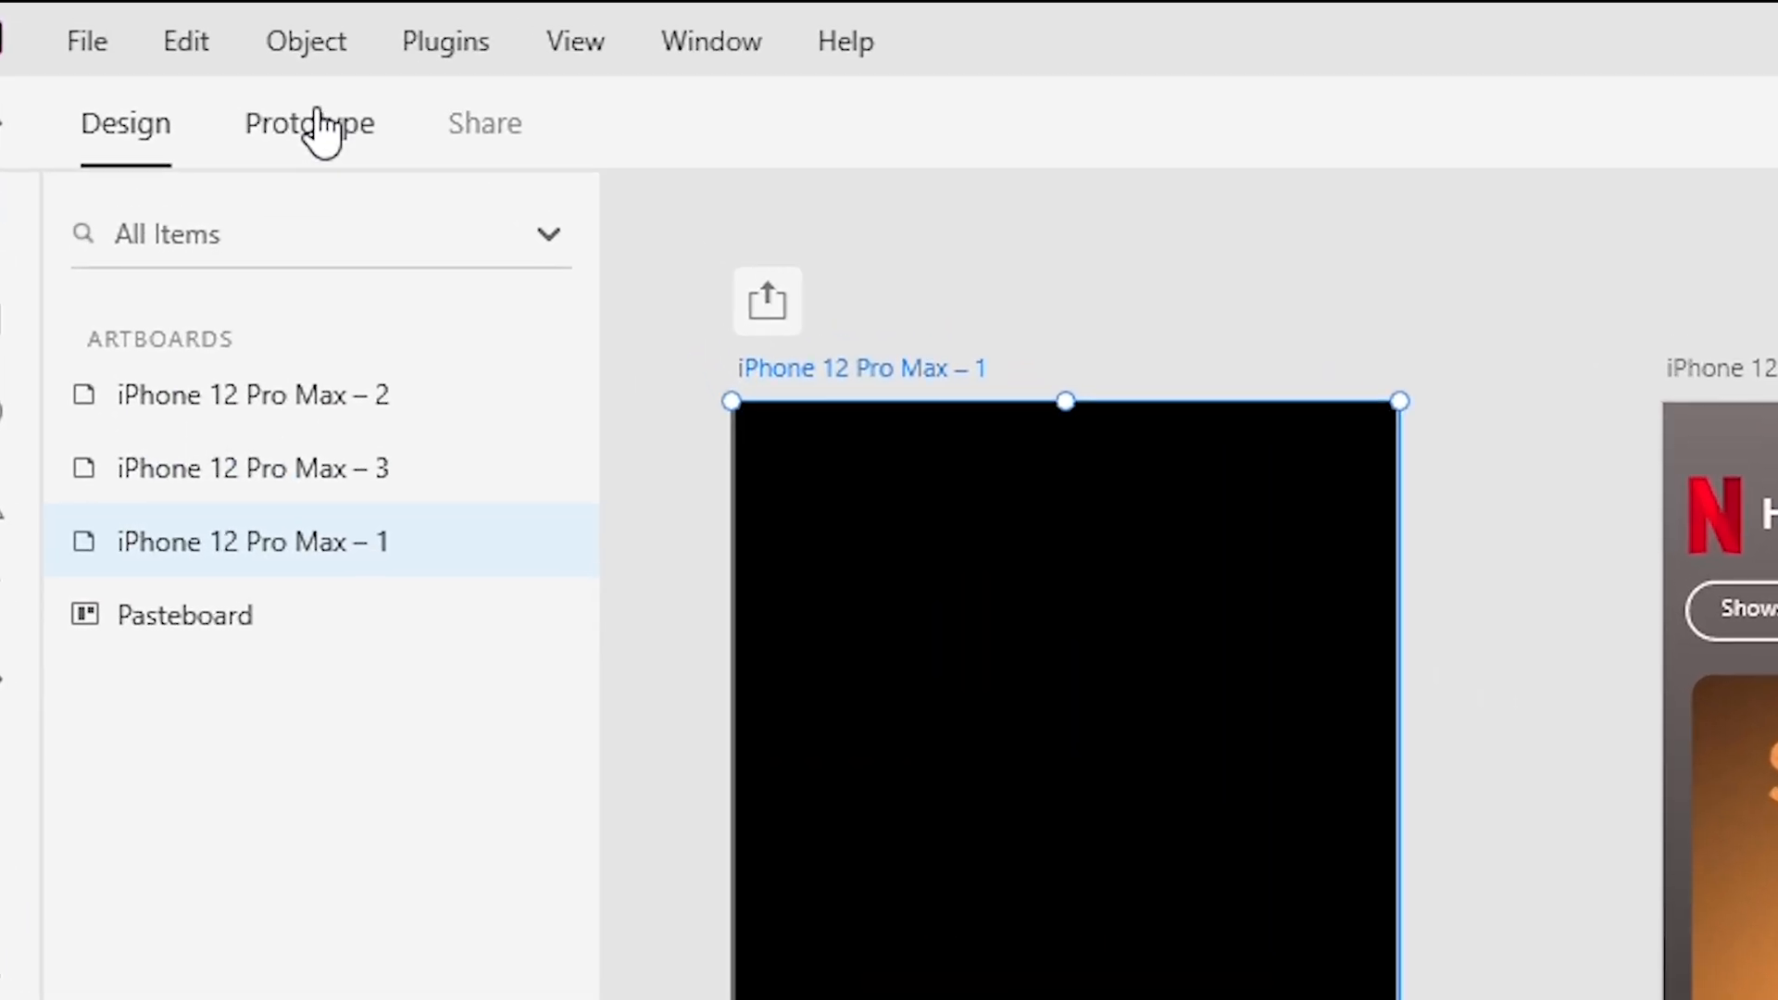
click(269, 35)
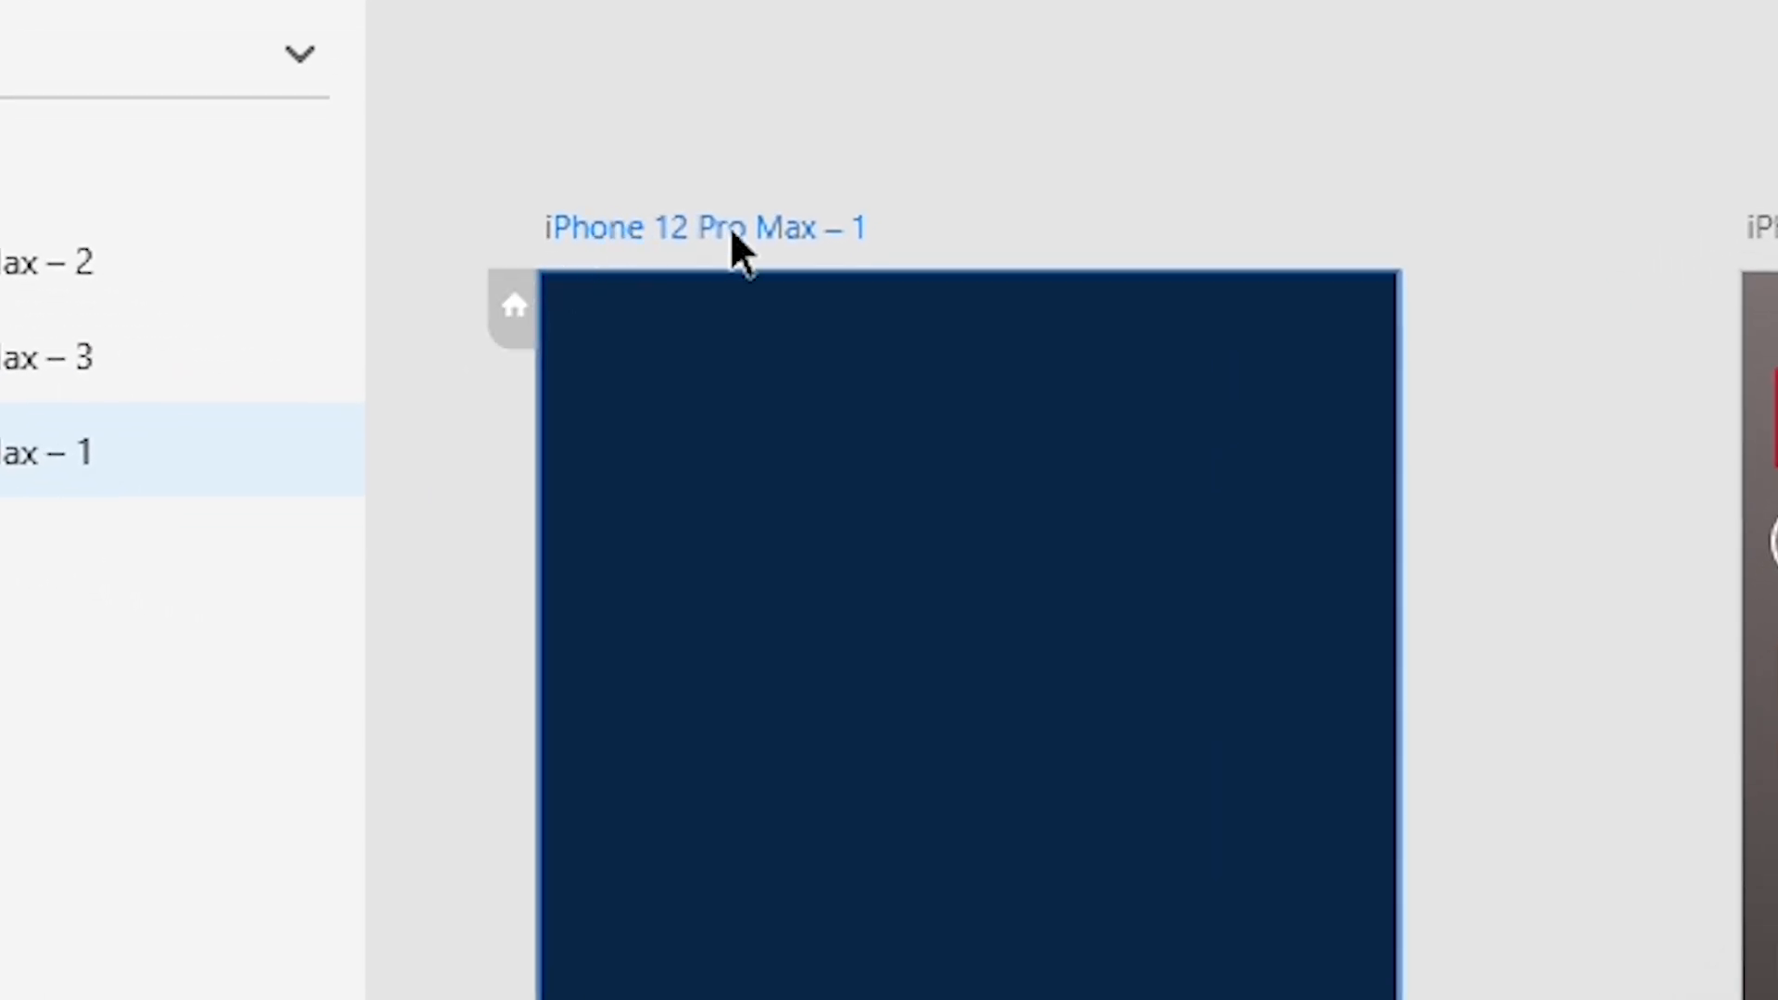
click(491, 319)
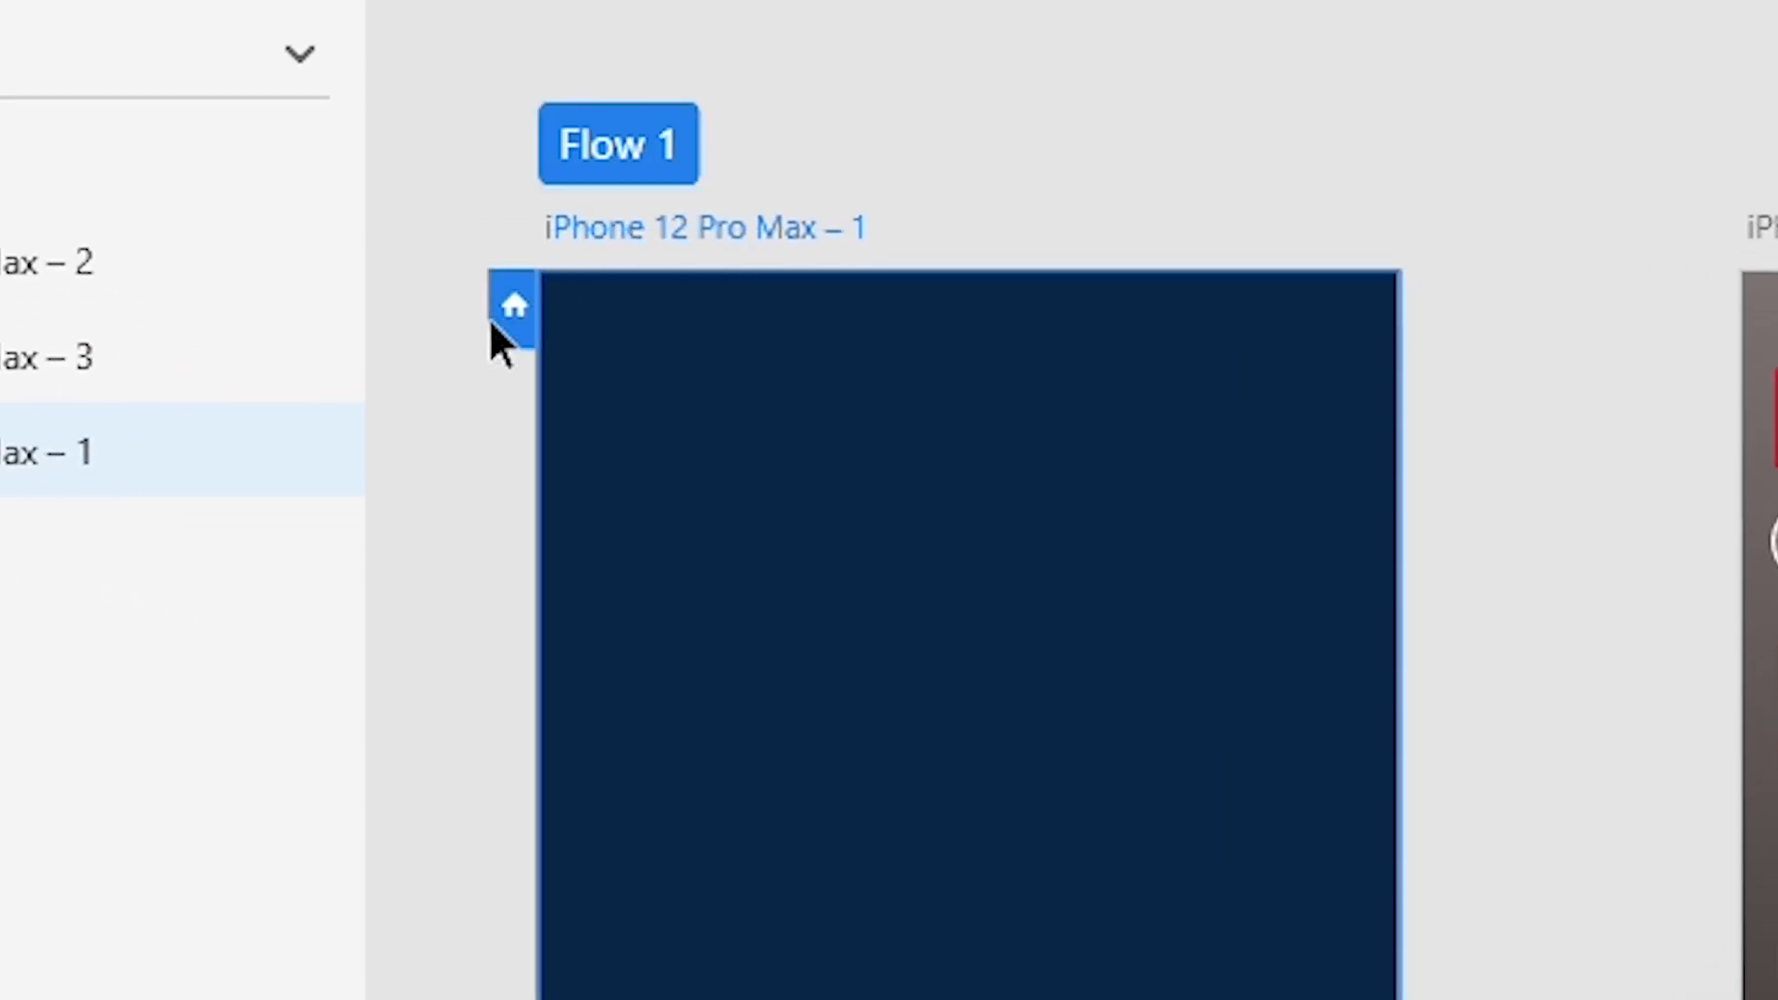
Link the NETFLIX splash artboard to iPhone 12 Pro Max – 2 with a Time trigger and a 1 s delay.
click(697, 221)
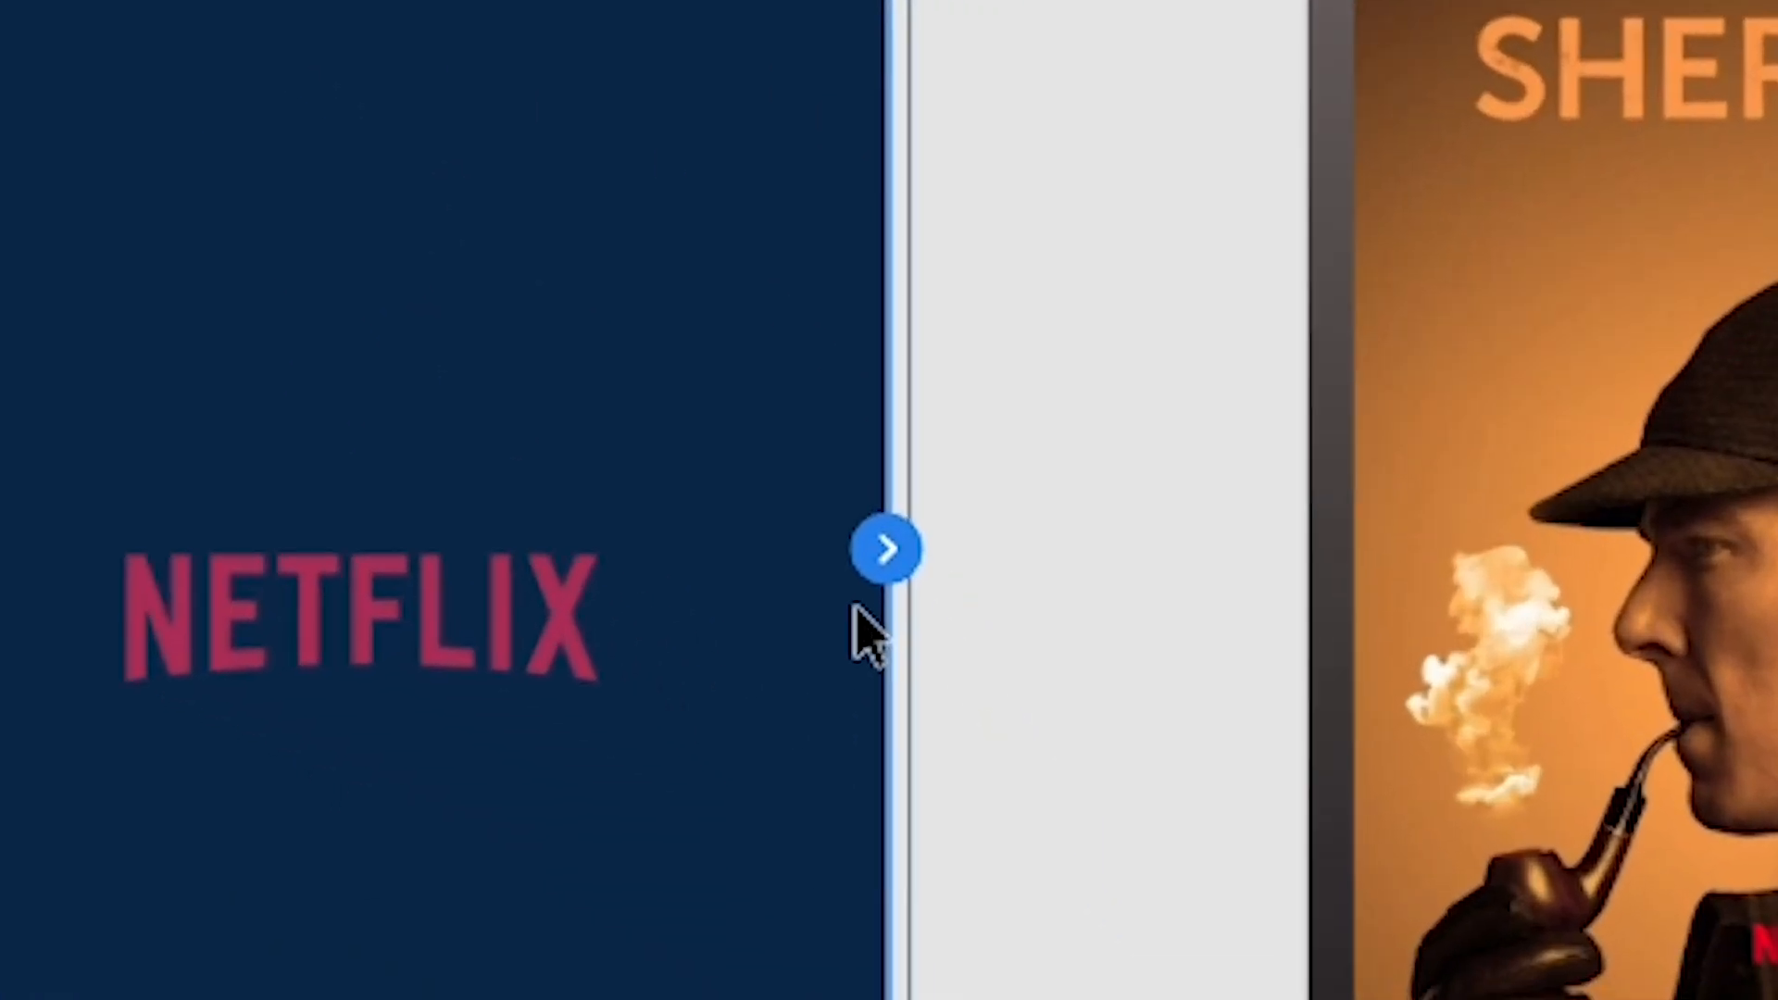
drag(894, 552, 1107, 458)
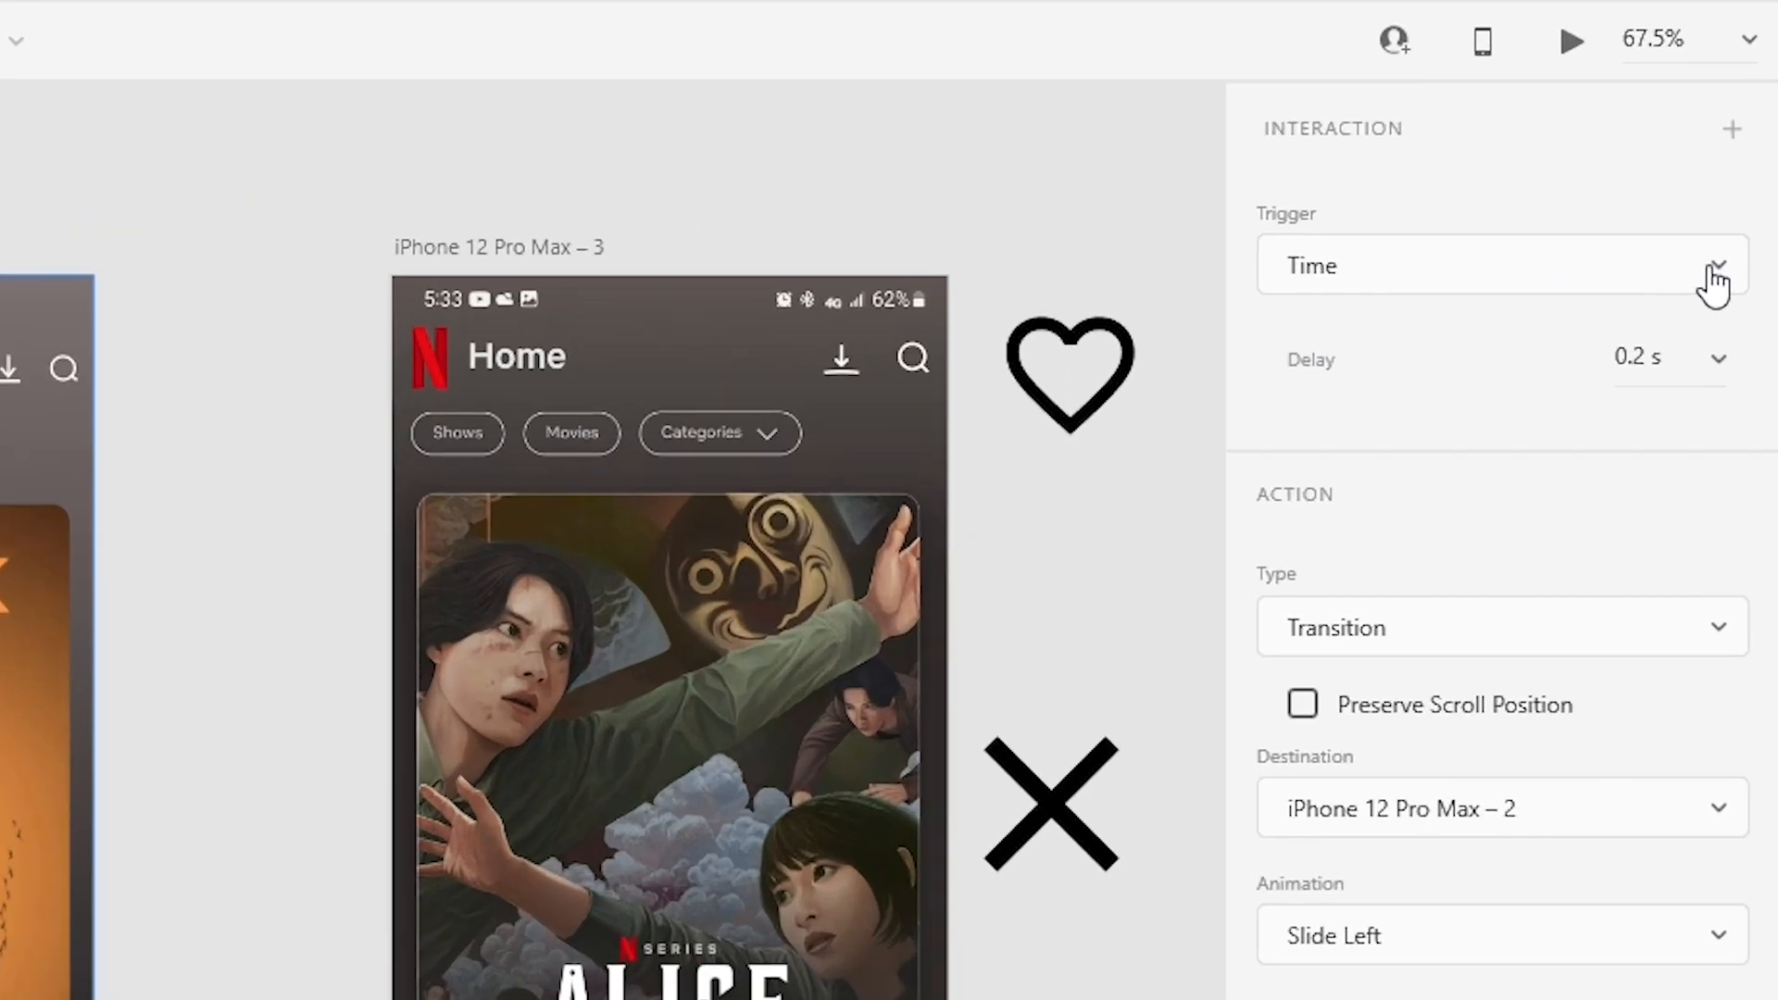
click(1714, 282)
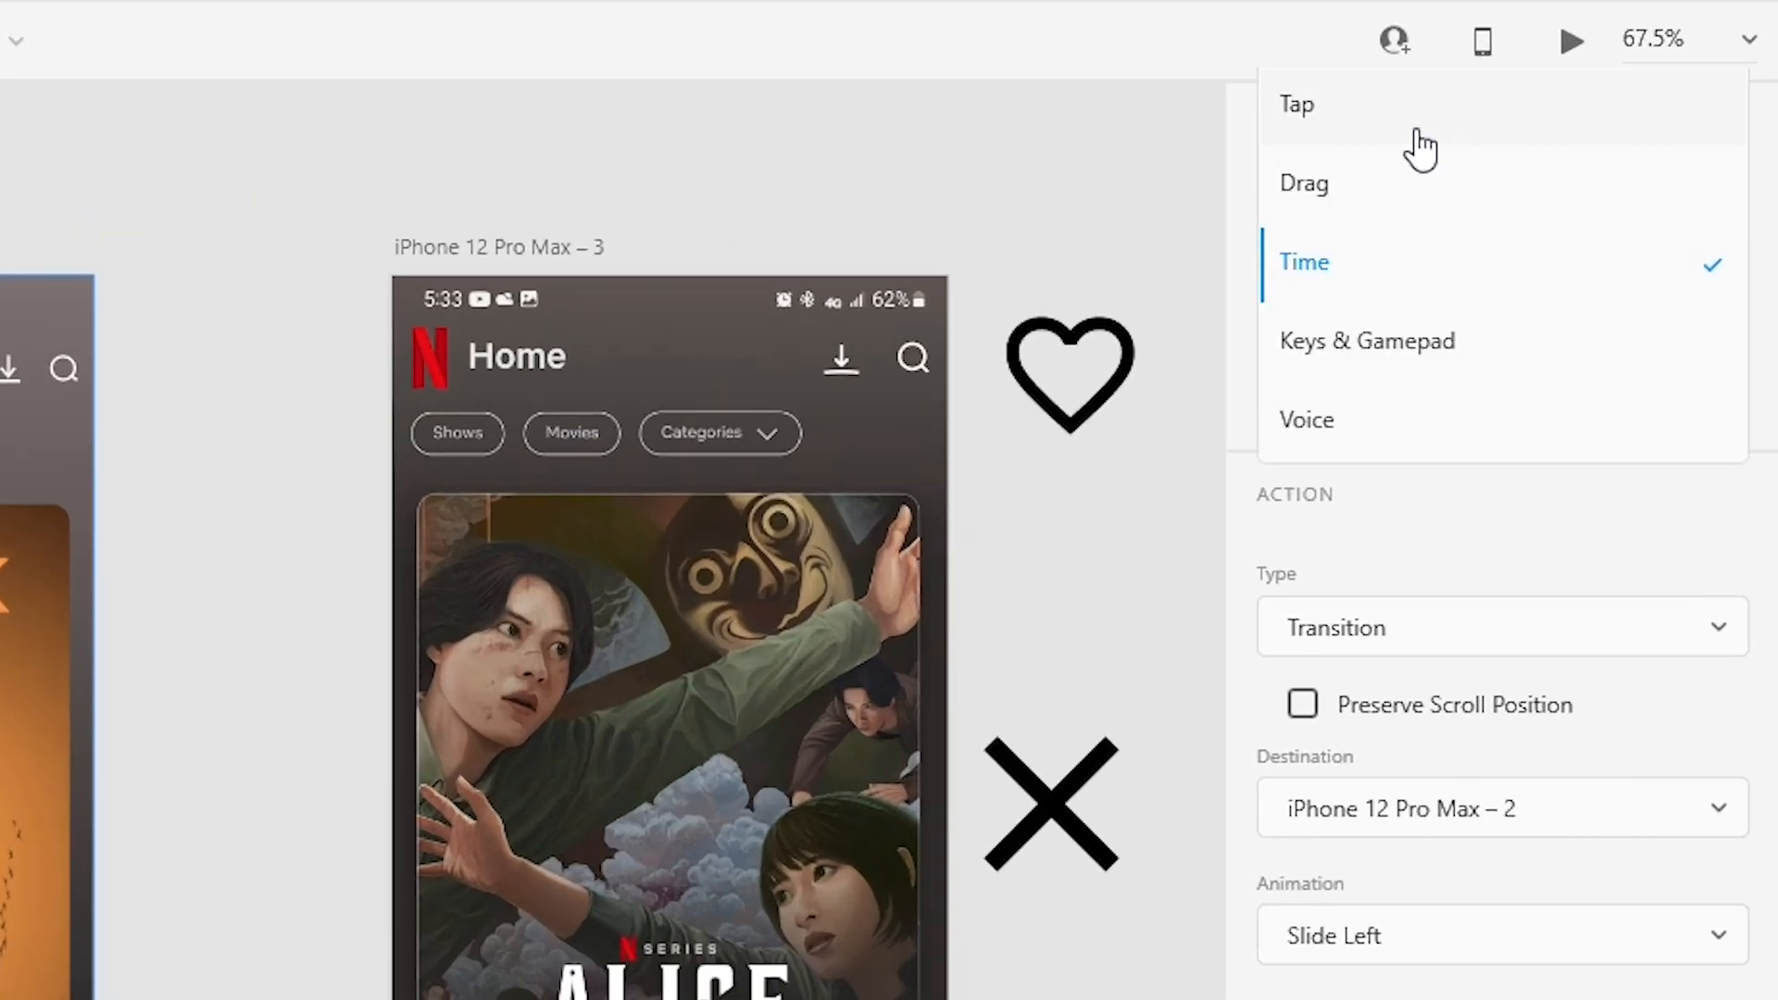
click(1380, 269)
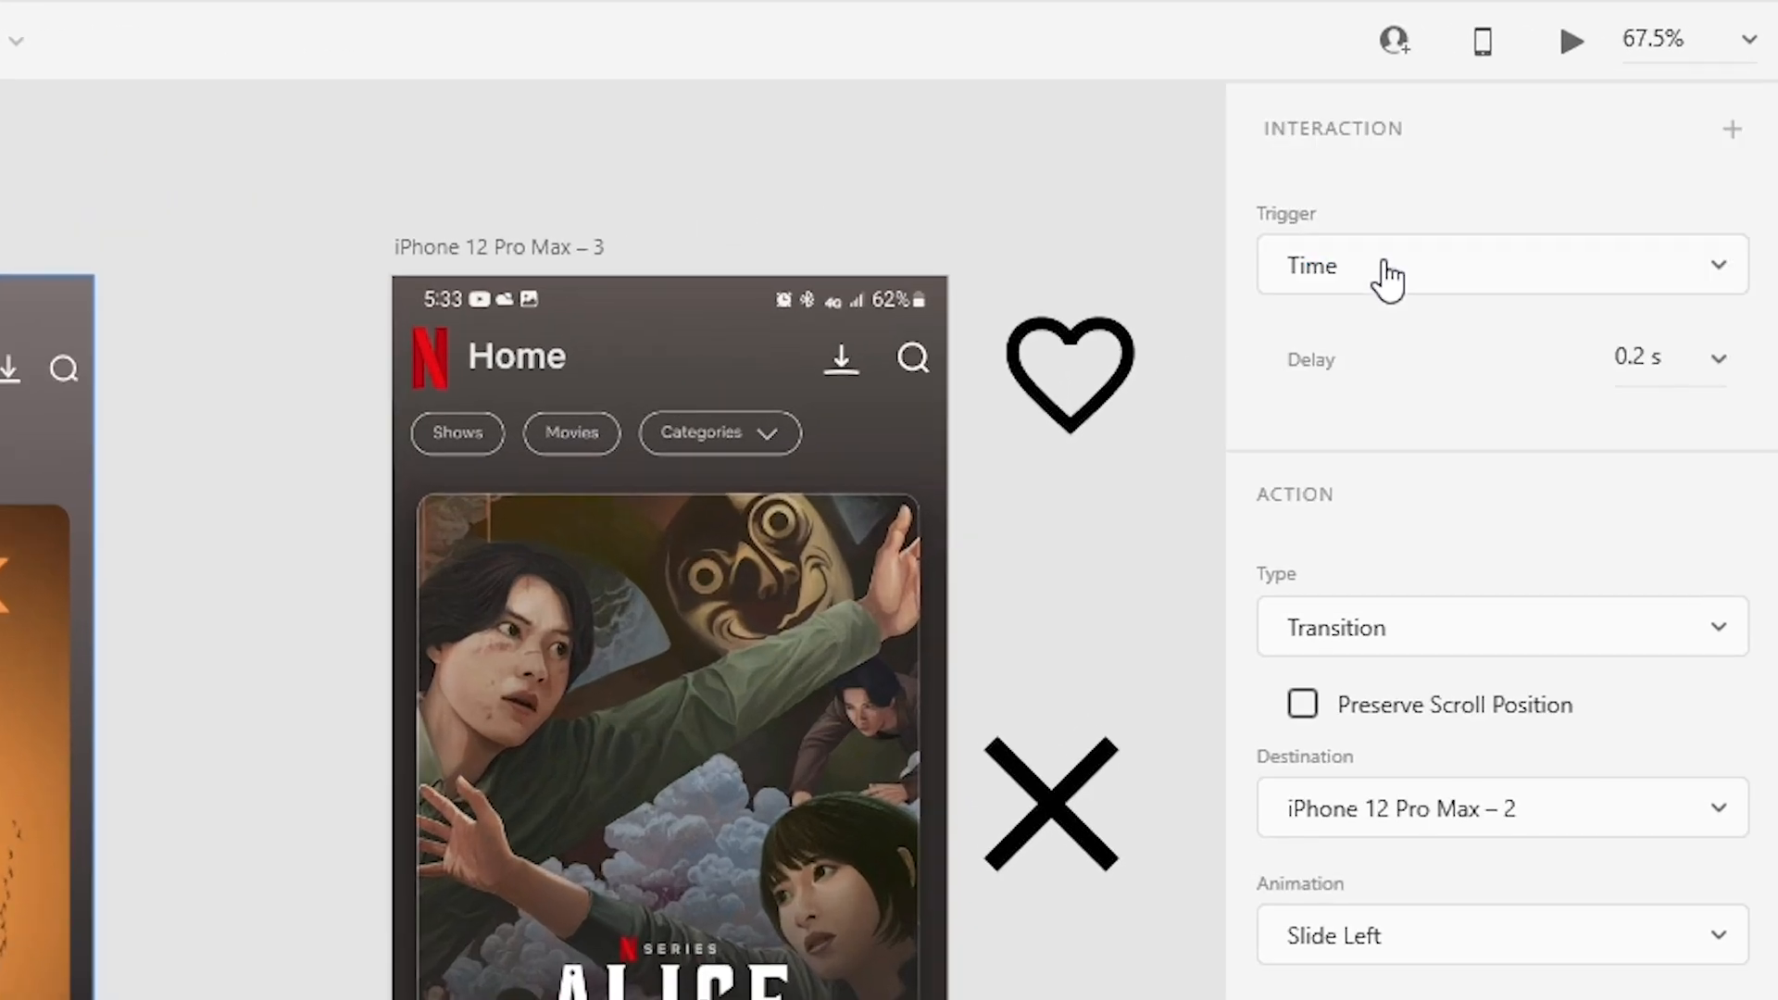
click(1721, 372)
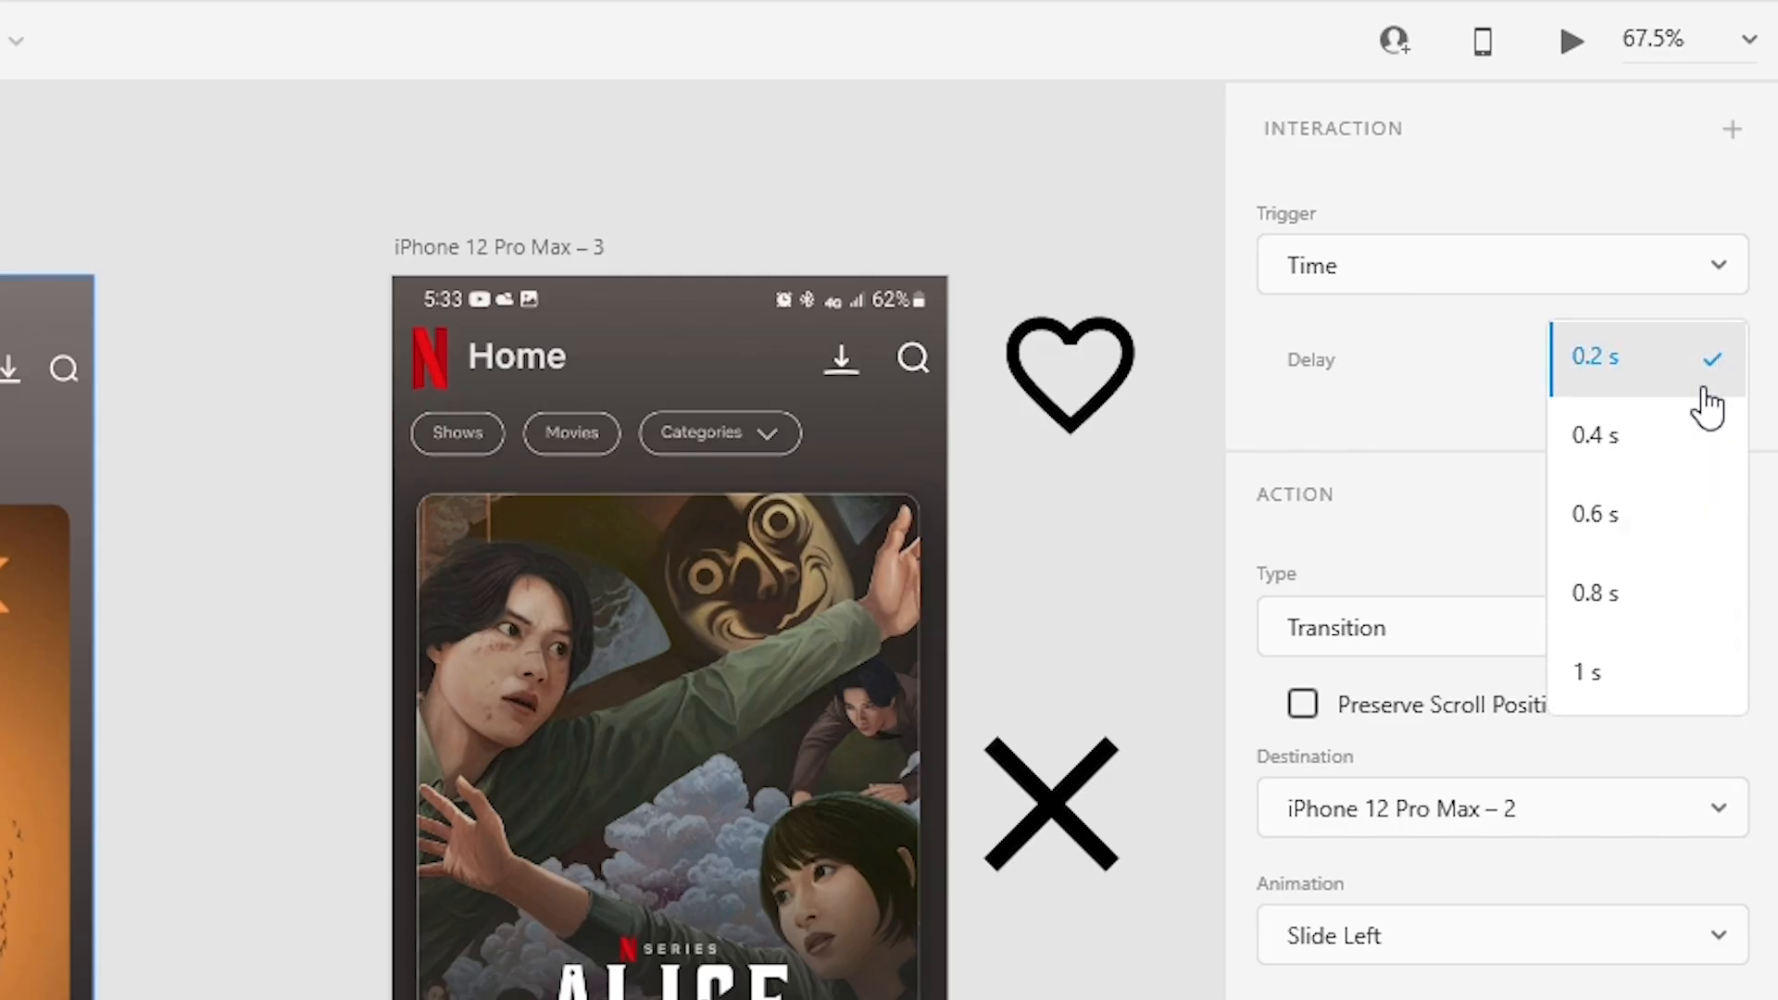
click(1610, 683)
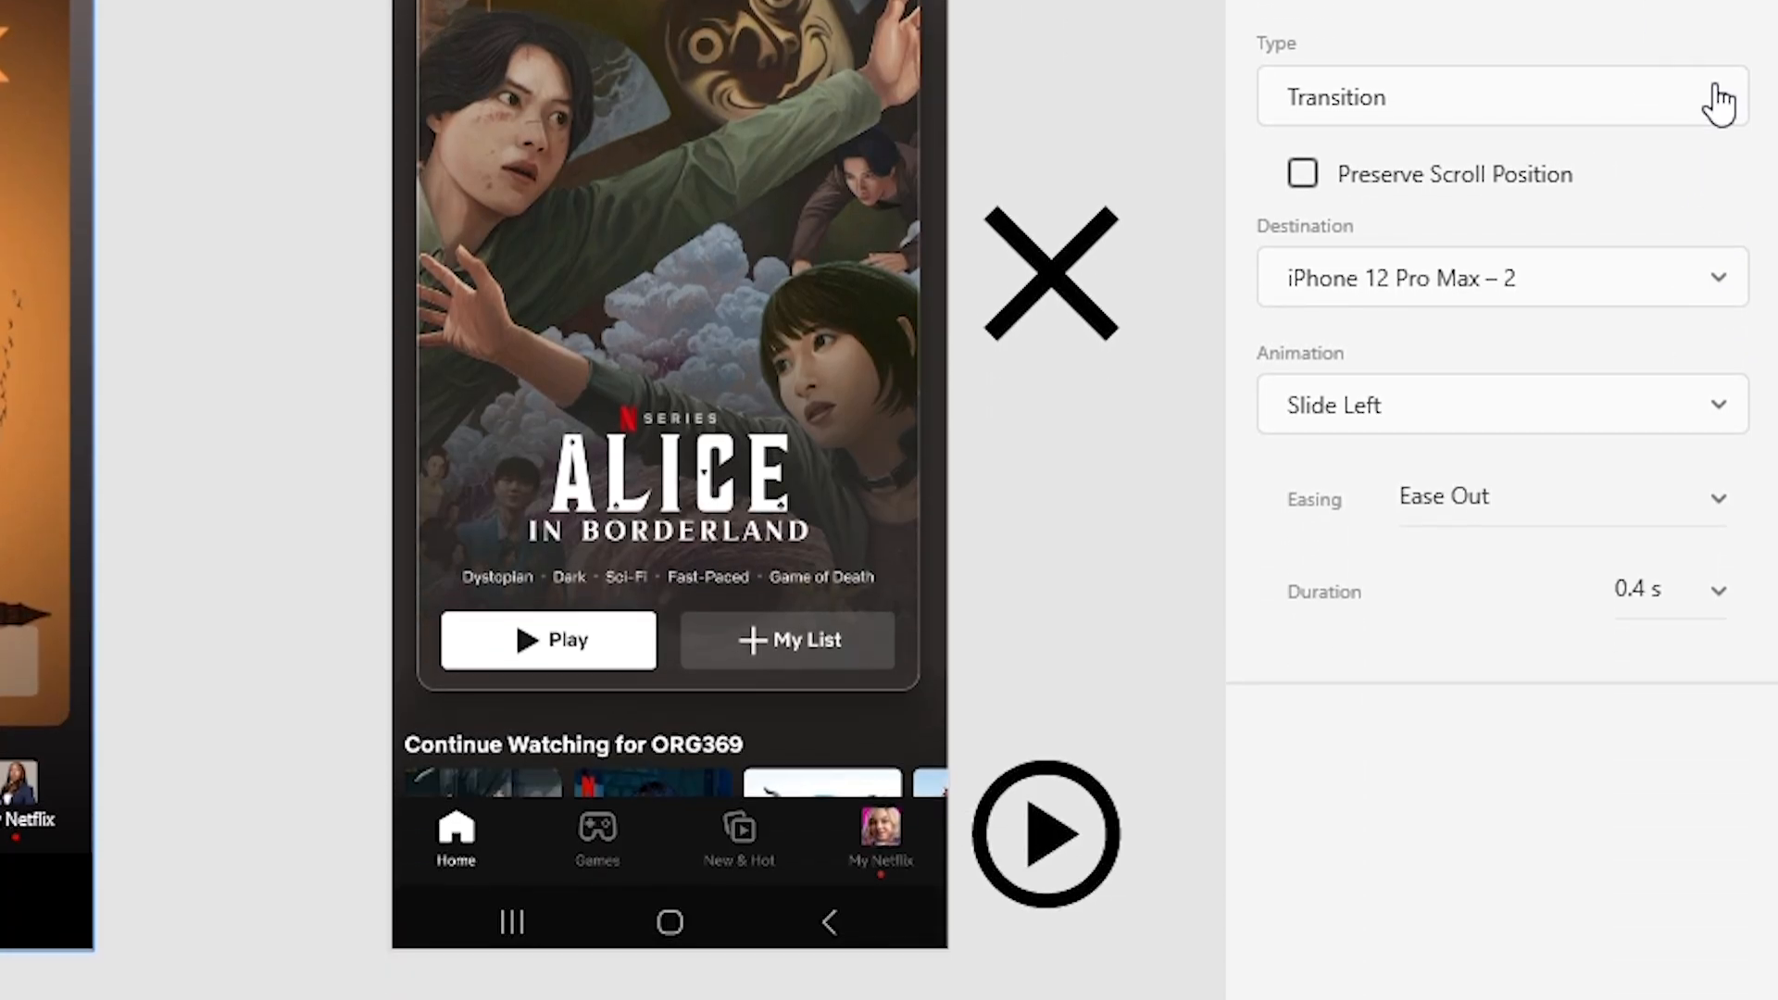
Keep the splash link as a Transition with Slide Left animation and 0.4 s duration, and test the flow in the preview.
click(1716, 130)
click(1651, 102)
click(1719, 404)
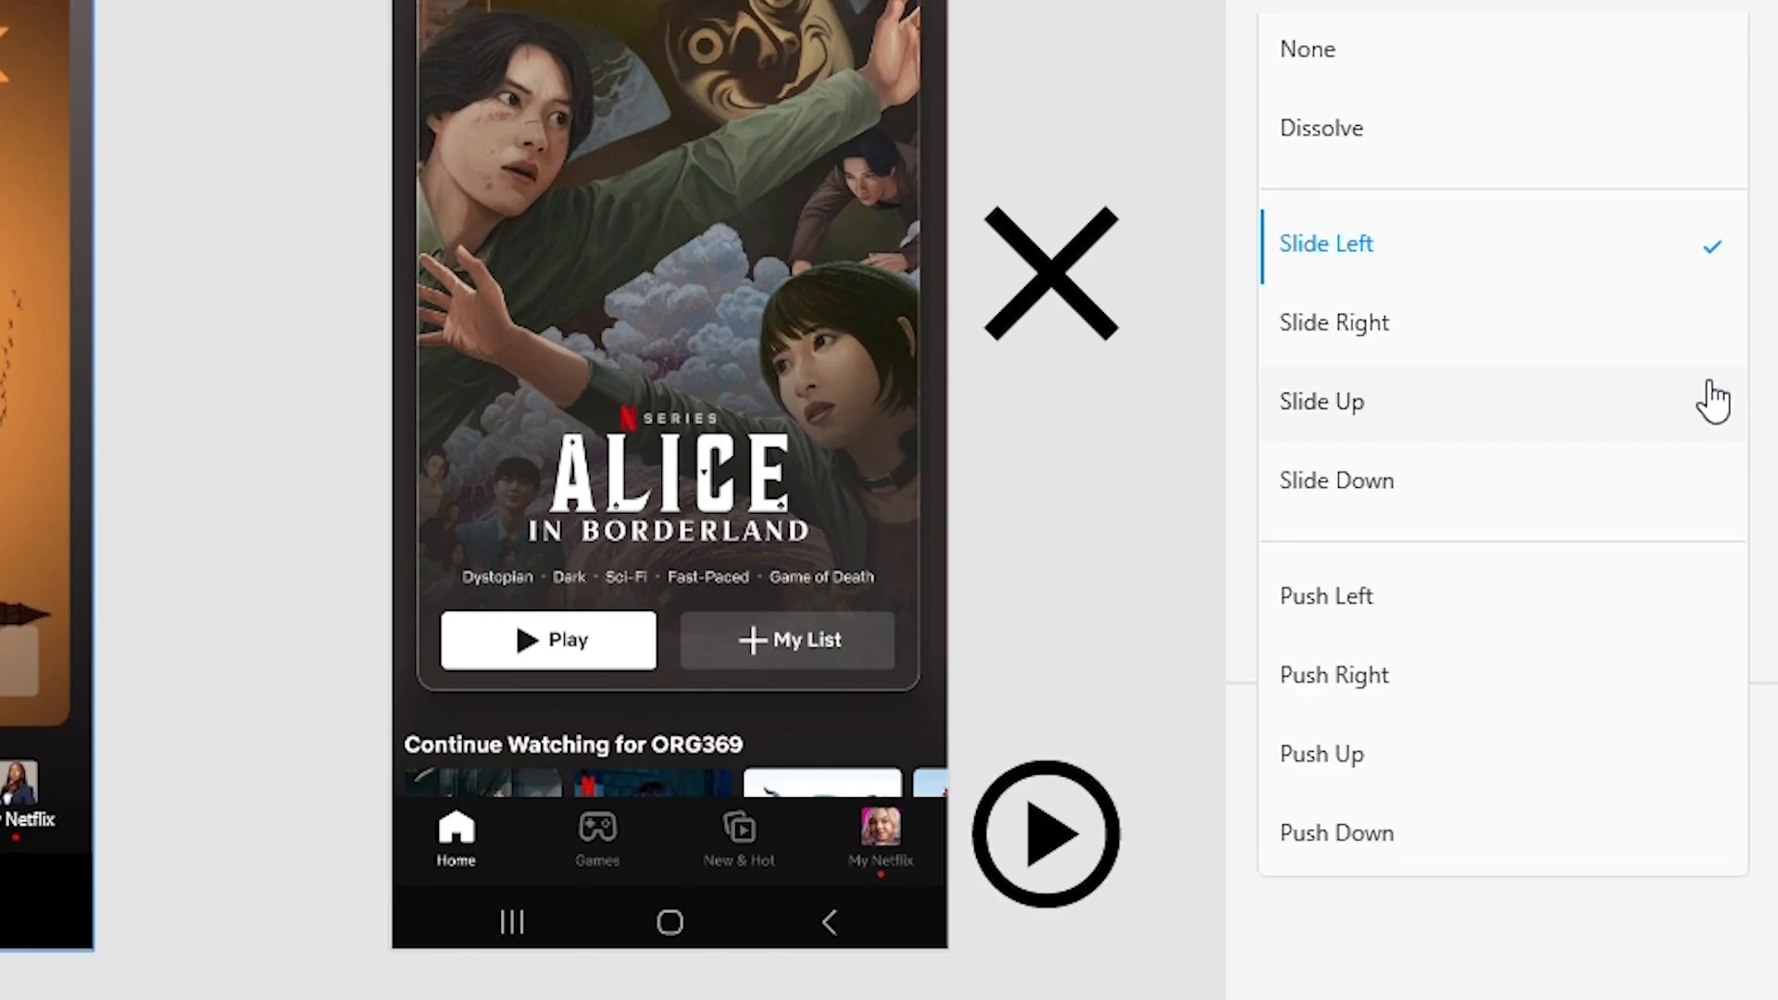
click(1361, 248)
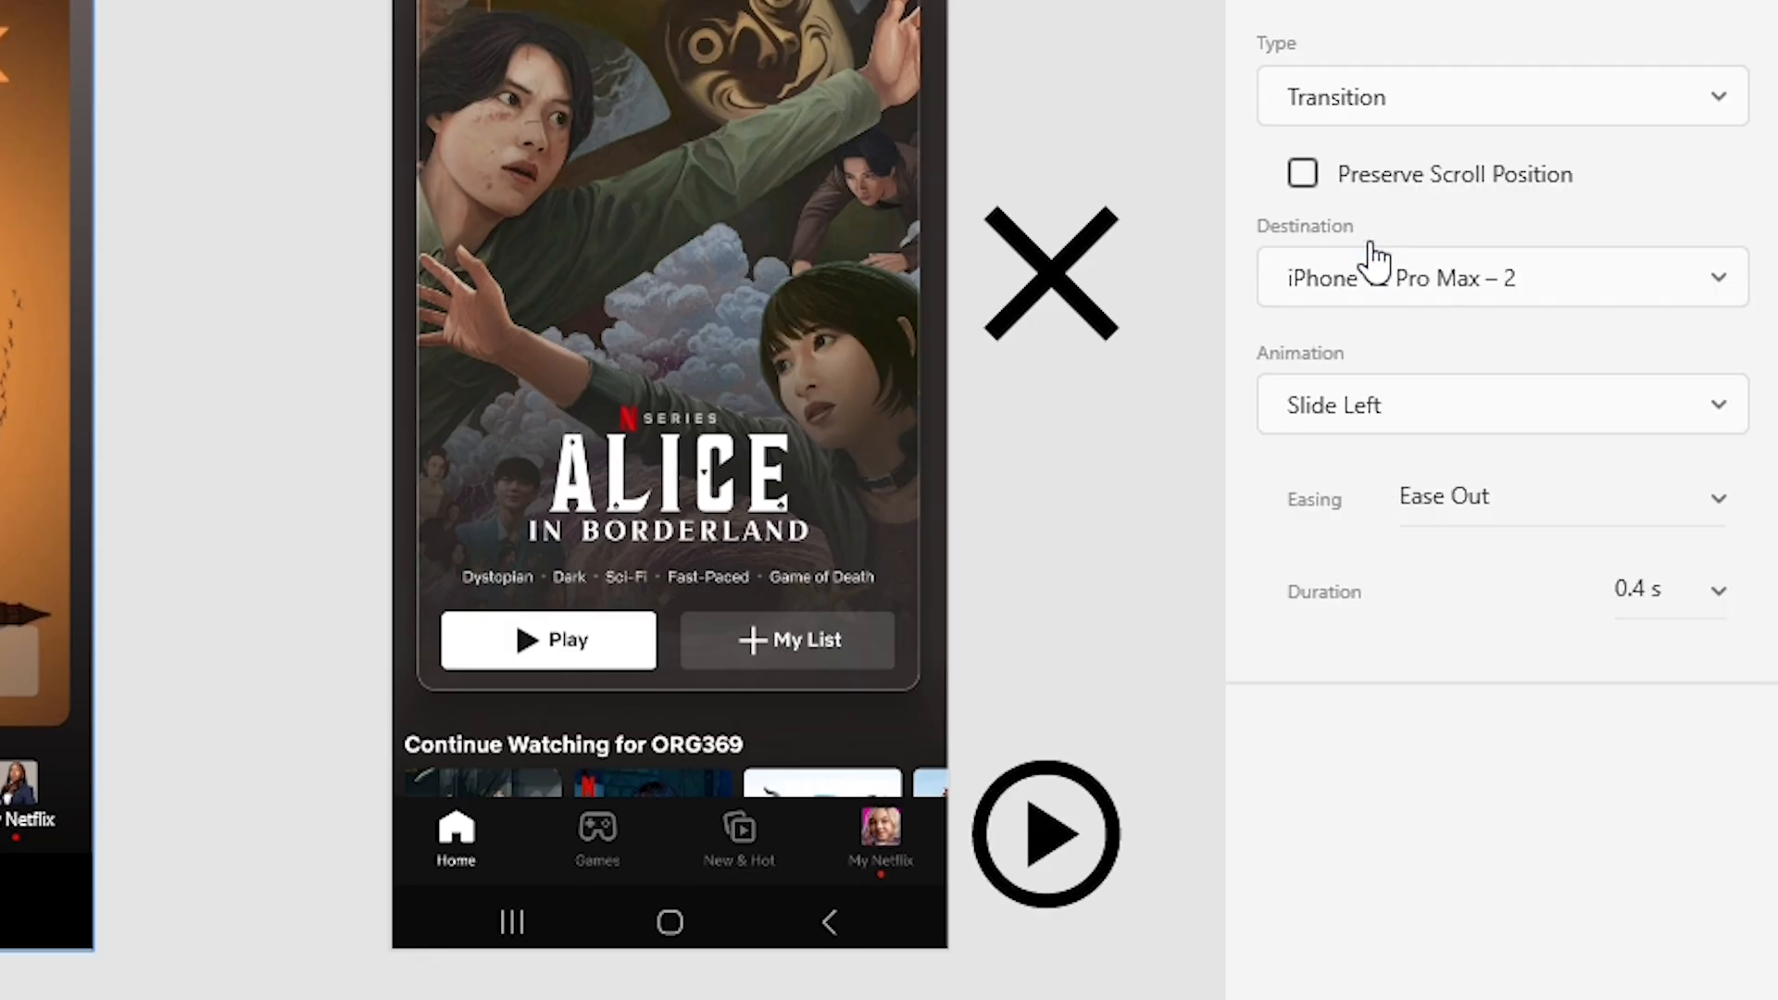
click(1731, 607)
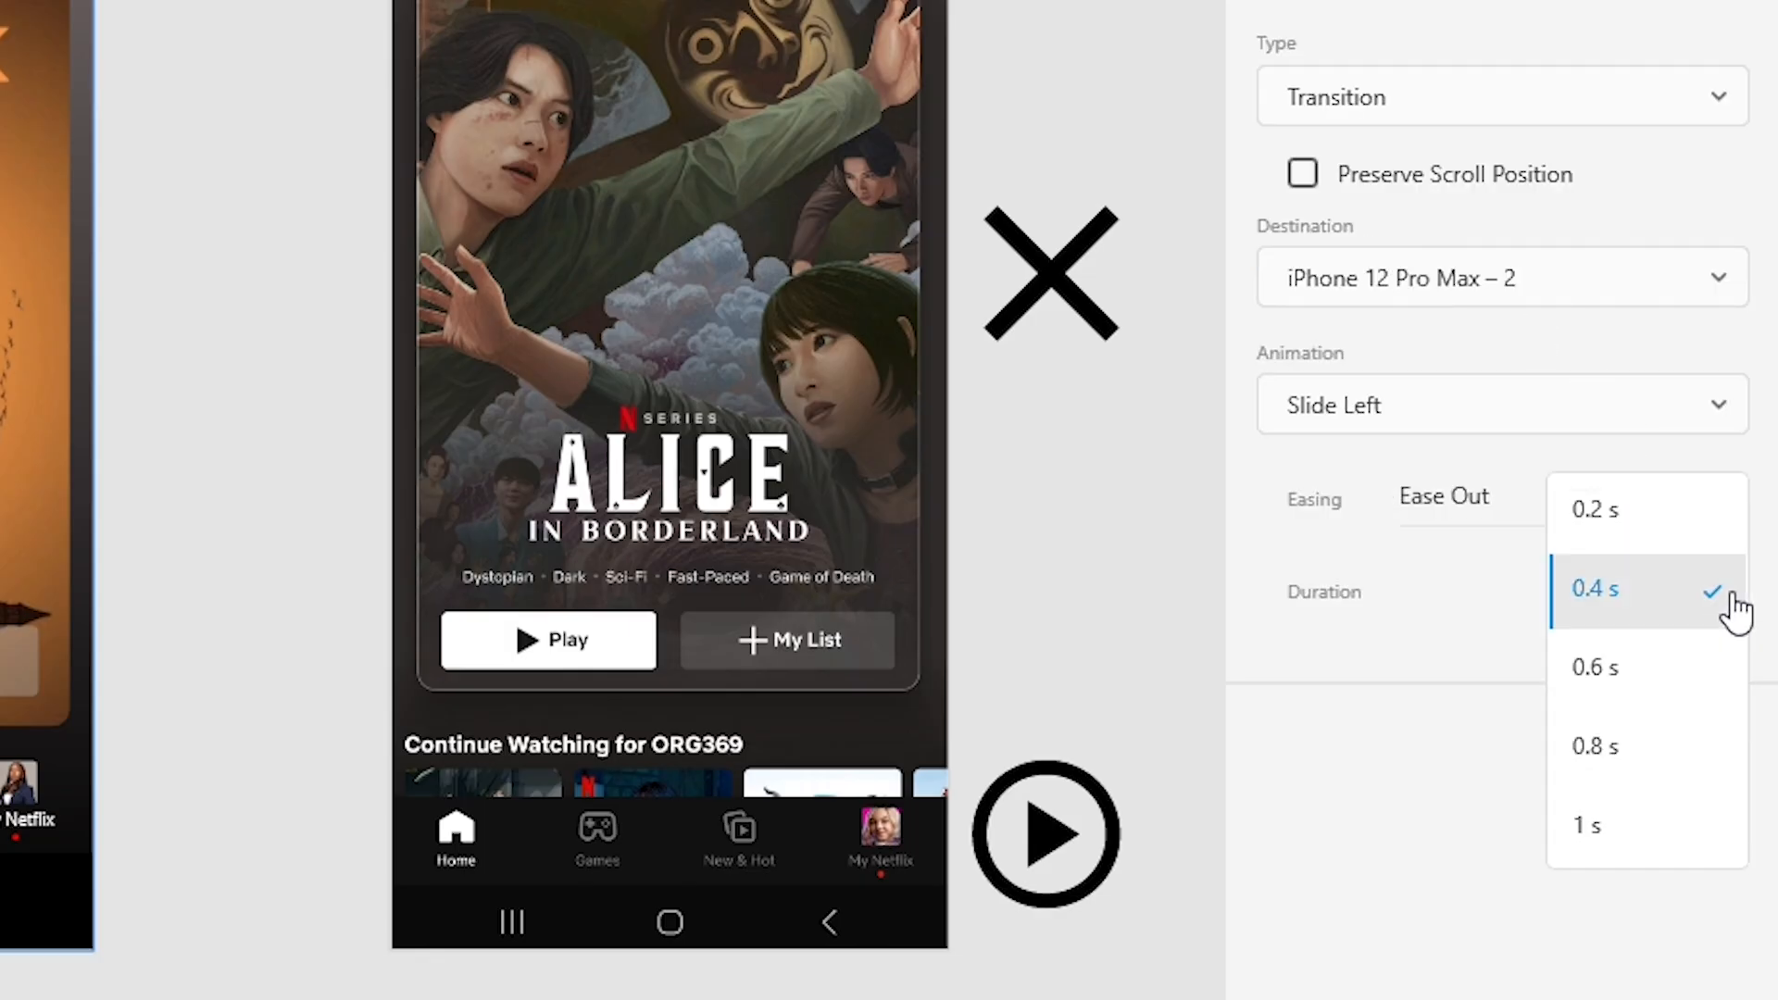
click(1630, 600)
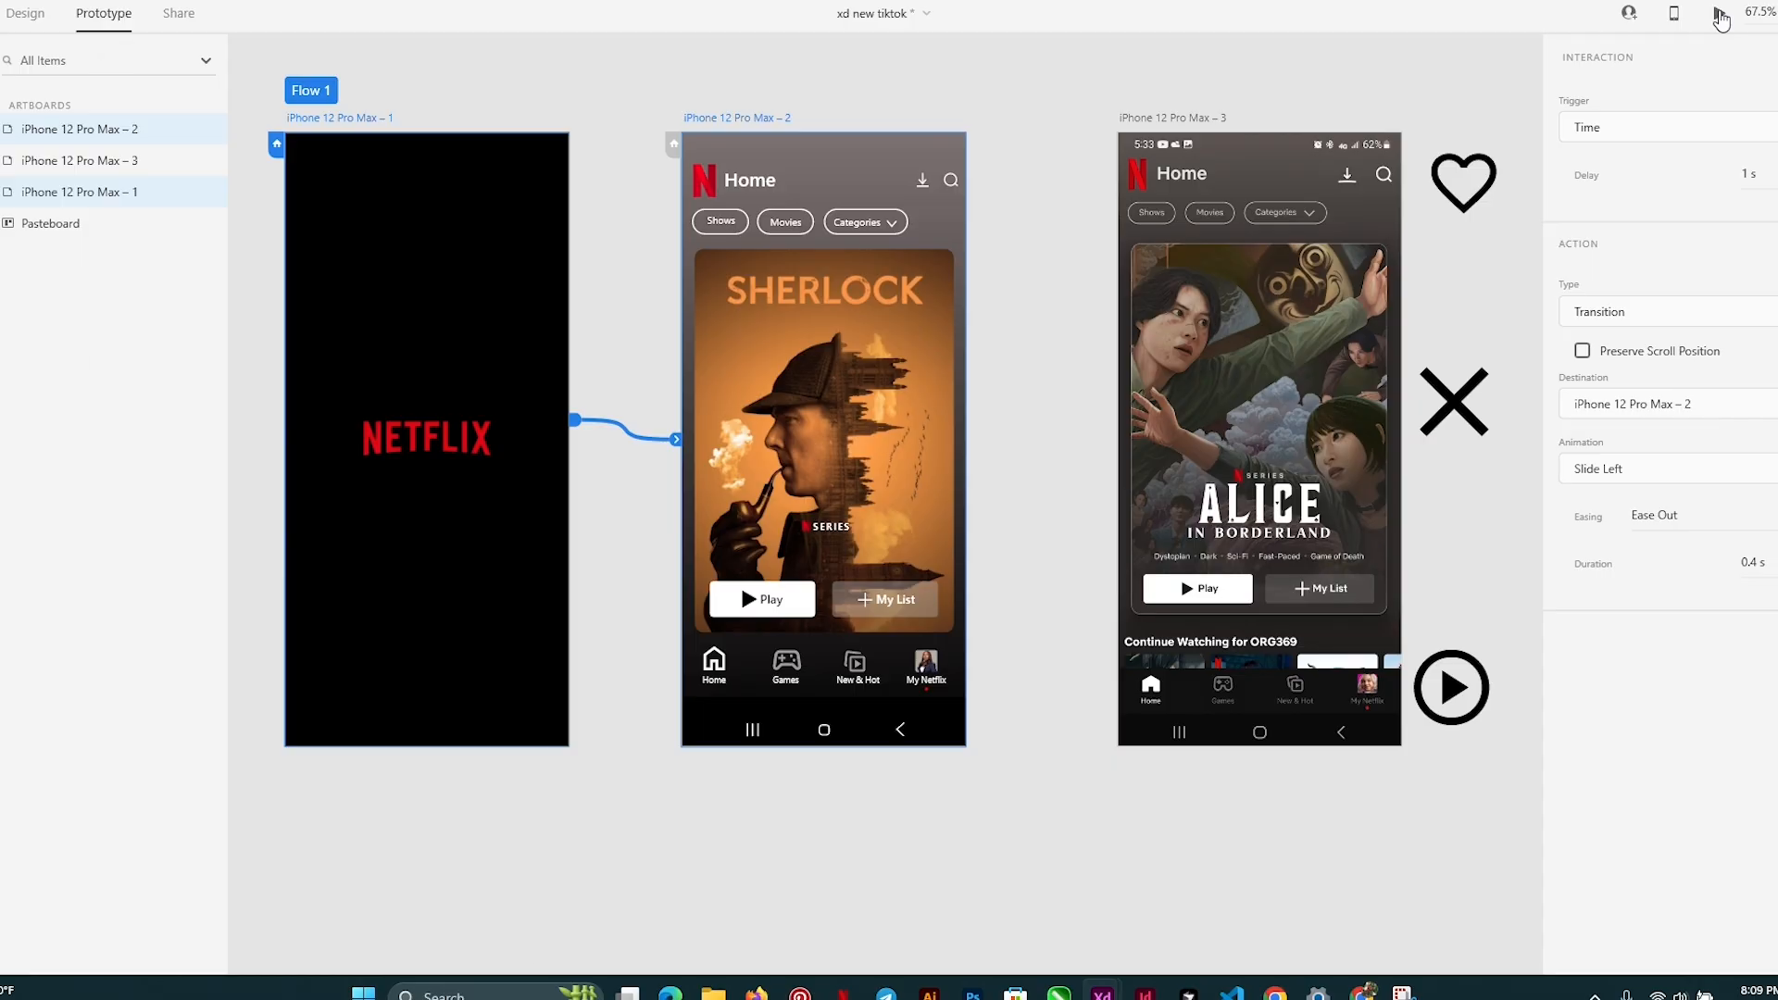
click(1720, 15)
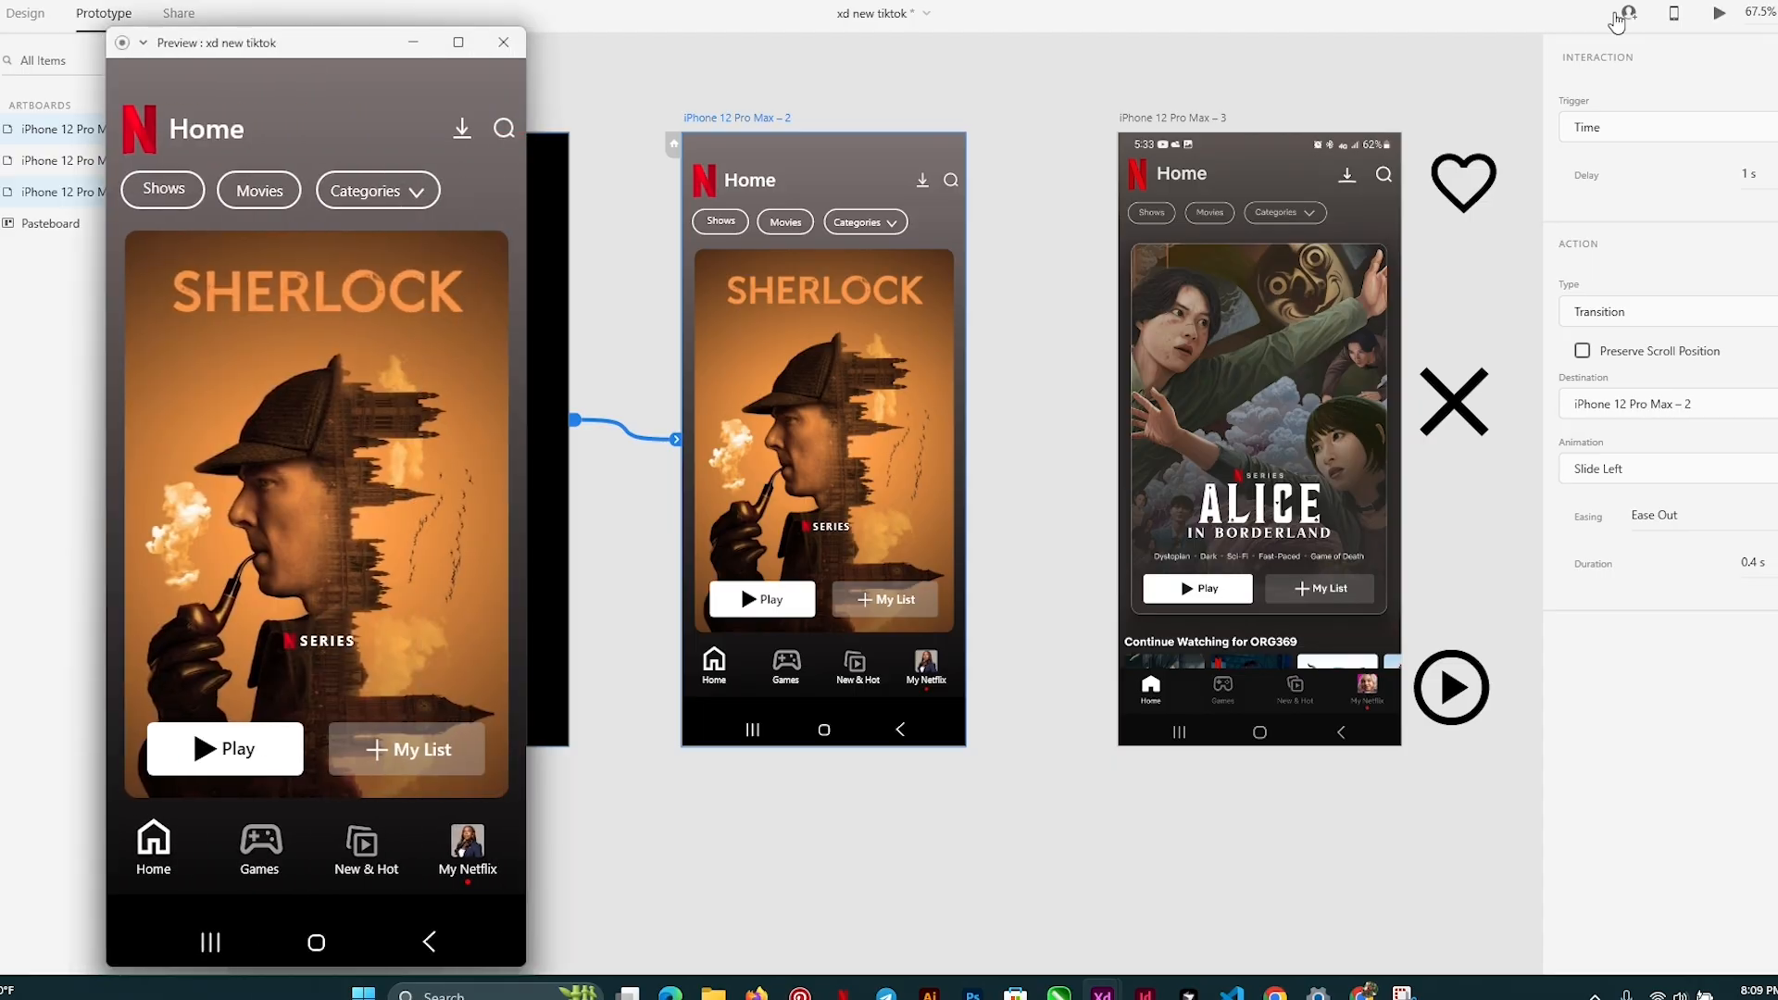
click(504, 42)
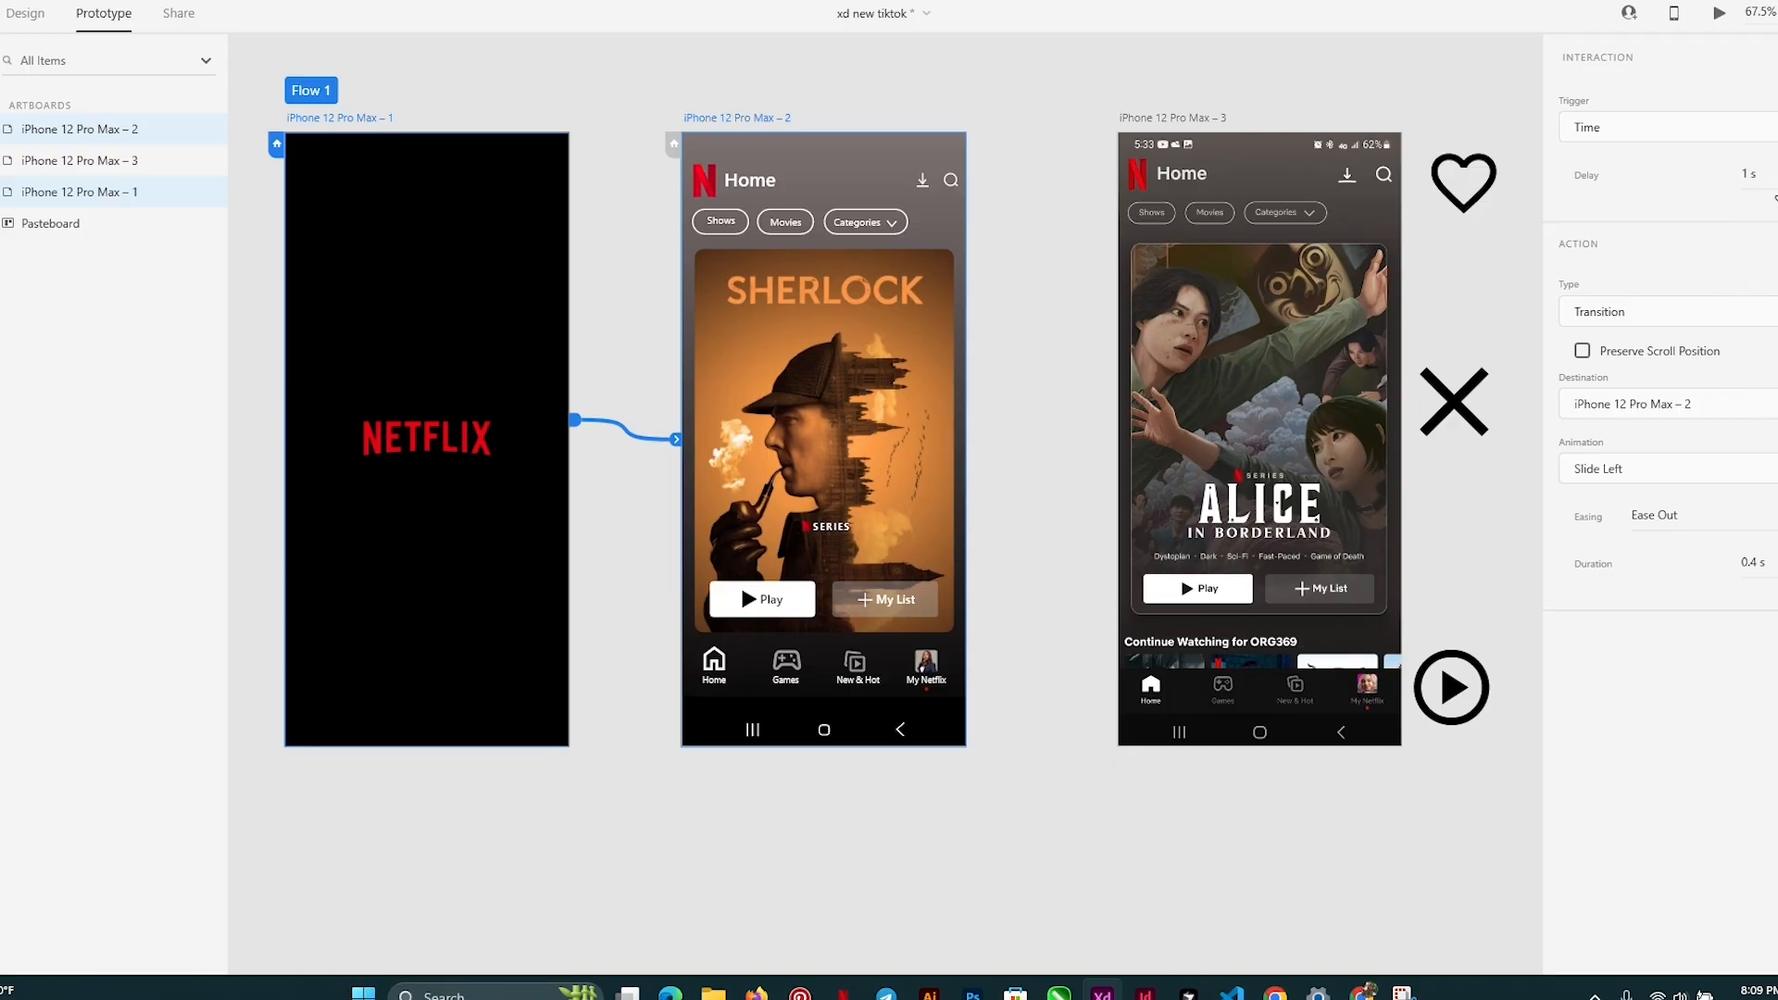
Set the splash link's time delay to 3 s and preview the prototype again.
click(1747, 175)
text(3)
click(1718, 15)
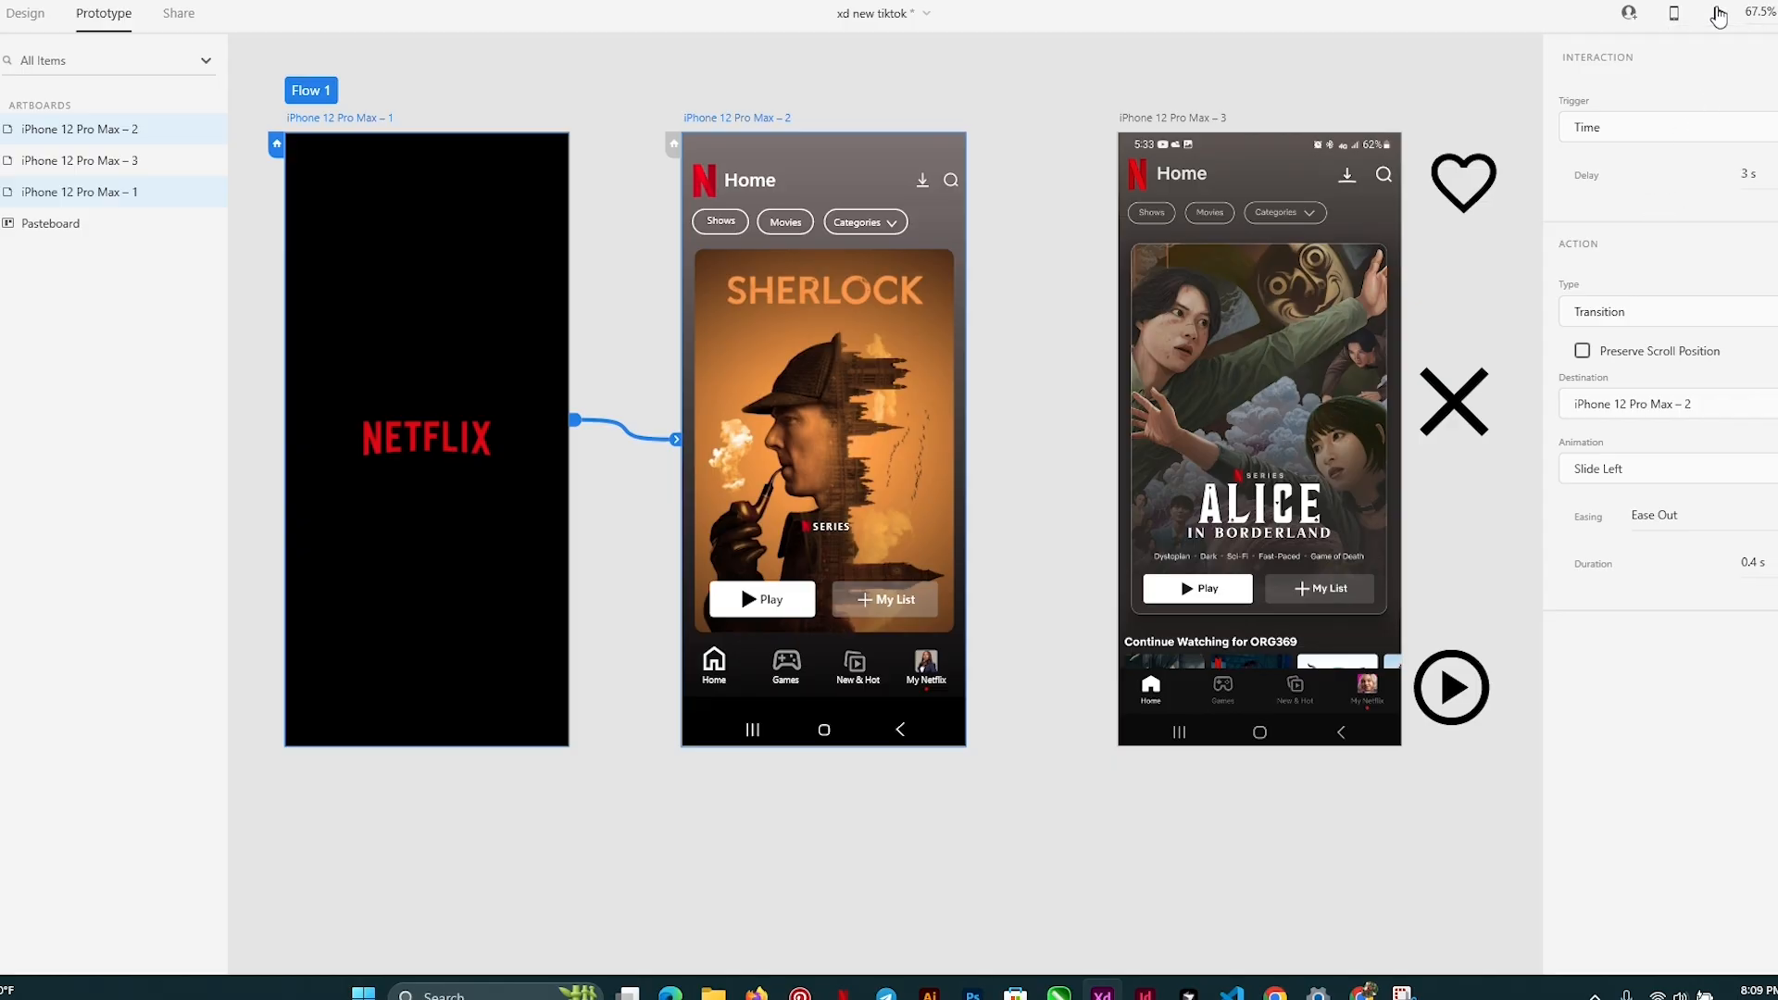